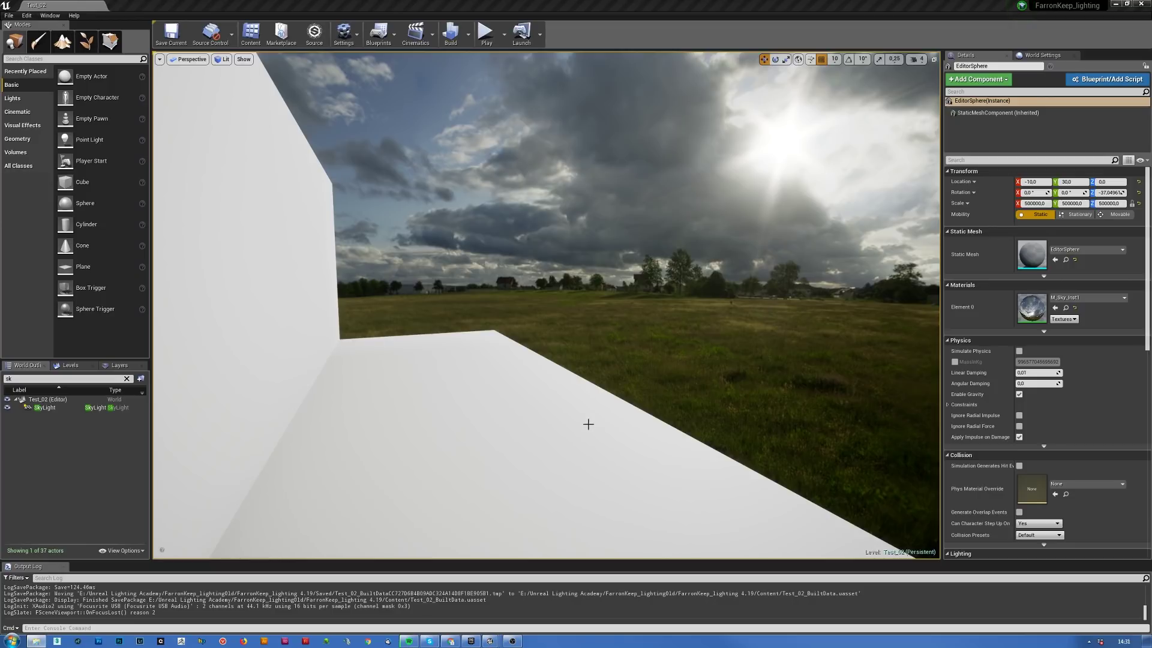
- Examine the white test room, its furnished interior and the surrounding sky backdrop from several viewpoints
{"action": "mouse_move", "coordinate": [510, 643]}
{"action": "right_click_drag", "start_coordinate": [702, 375], "coordinate": [654, 377]}
{"action": "mouse_move", "coordinate": [609, 411]}
{"action": "right_mouse_down"}
{"action": "mouse_move", "coordinate": [450, 414]}
{"action": "mouse_move", "coordinate": [630, 411]}
{"action": "mouse_move", "coordinate": [672, 378]}
{"action": "mouse_move", "coordinate": [611, 414]}
{"action": "right_mouse_up"}
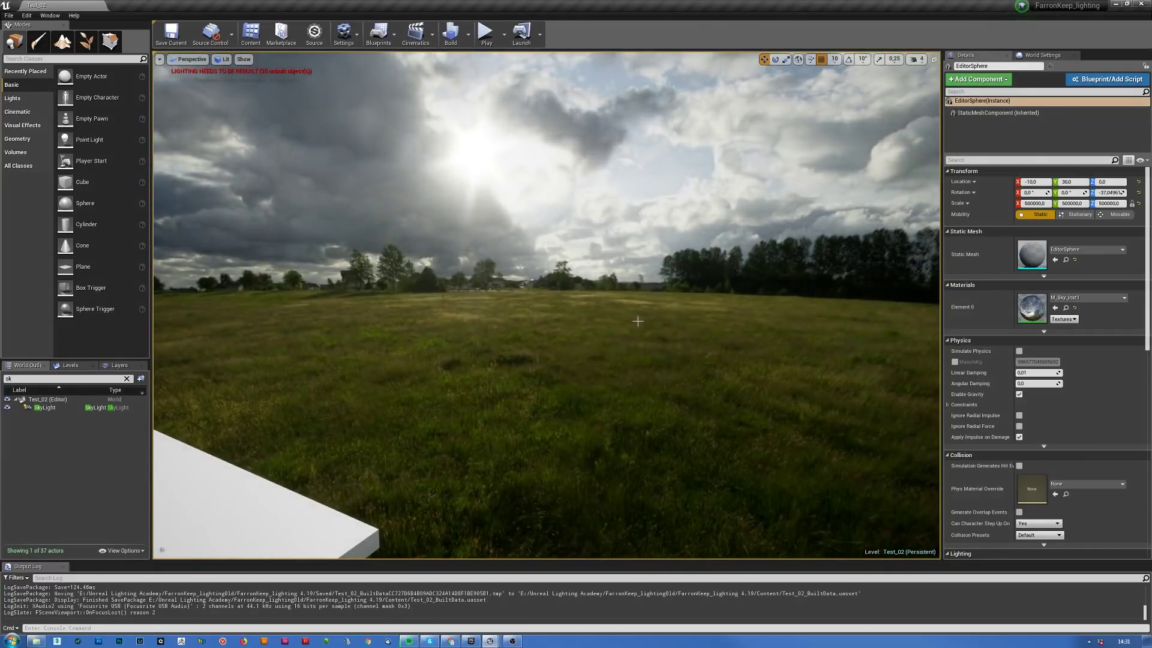
{"action": "right_click_drag", "start_coordinate": [638, 242], "coordinate": [621, 366]}
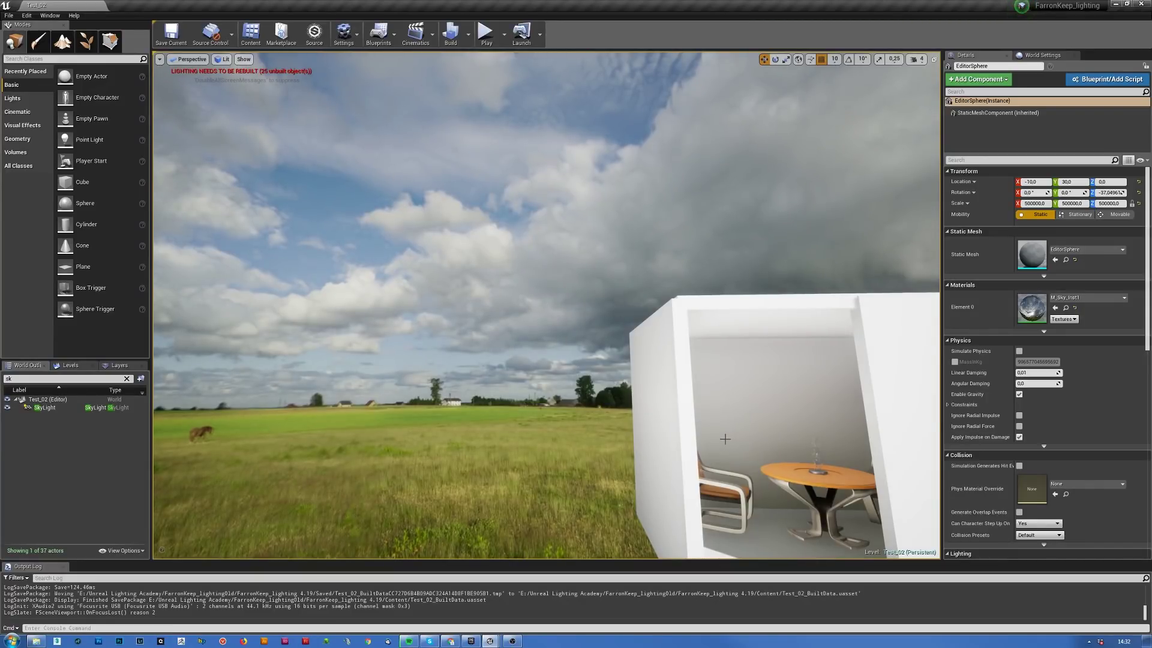
{"action": "right_click_drag", "start_coordinate": [547, 382], "coordinate": [606, 384]}
{"action": "right_click_drag", "start_coordinate": [498, 344], "coordinate": [708, 347]}
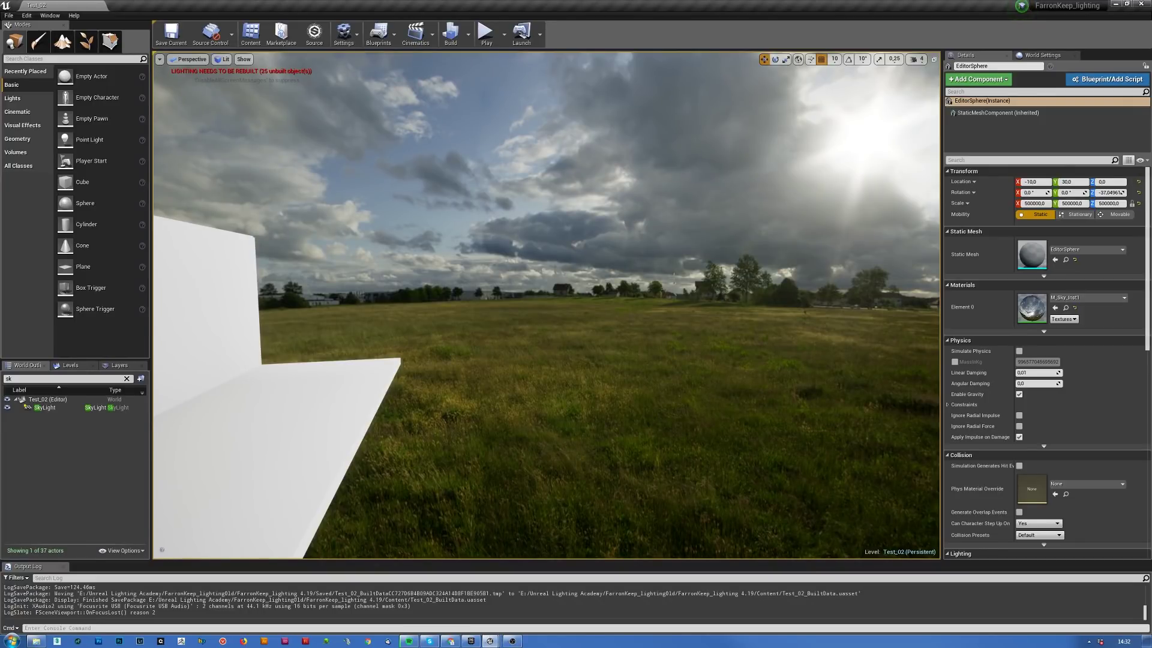
{"action": "right_click_drag", "start_coordinate": [576, 298], "coordinate": [456, 305]}
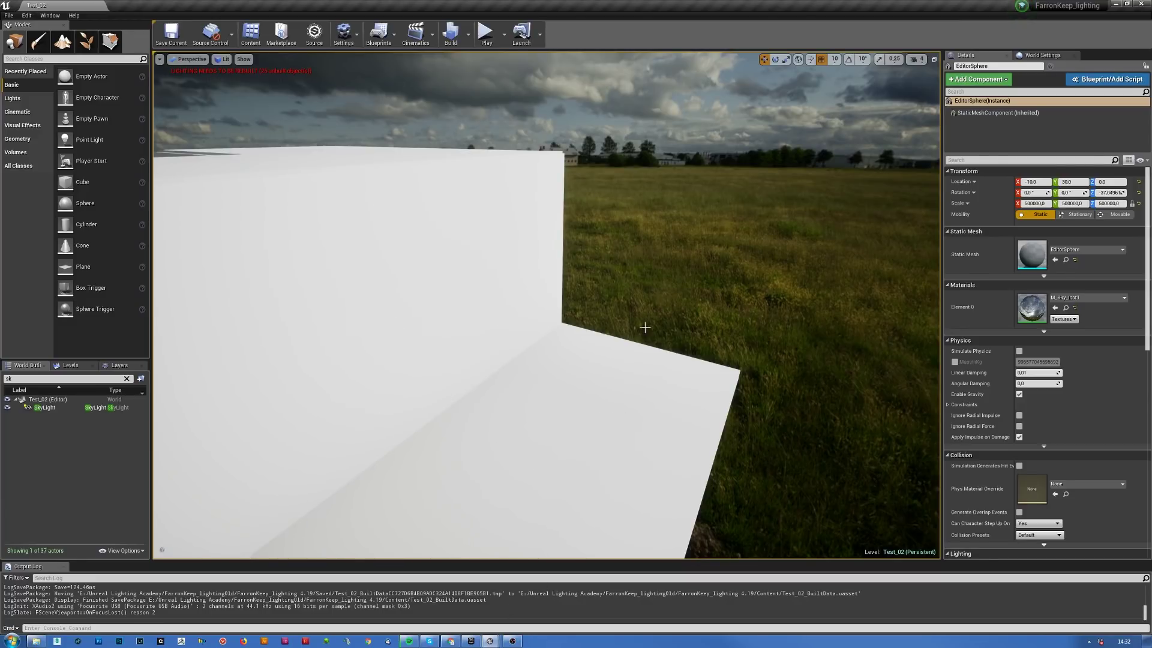
{"action": "mouse_move", "coordinate": [667, 393]}
{"action": "right_mouse_down"}
{"action": "mouse_move", "coordinate": [432, 390]}
{"action": "mouse_move", "coordinate": [672, 389]}
{"action": "right_mouse_up"}
{"action": "key", "text": "w"}
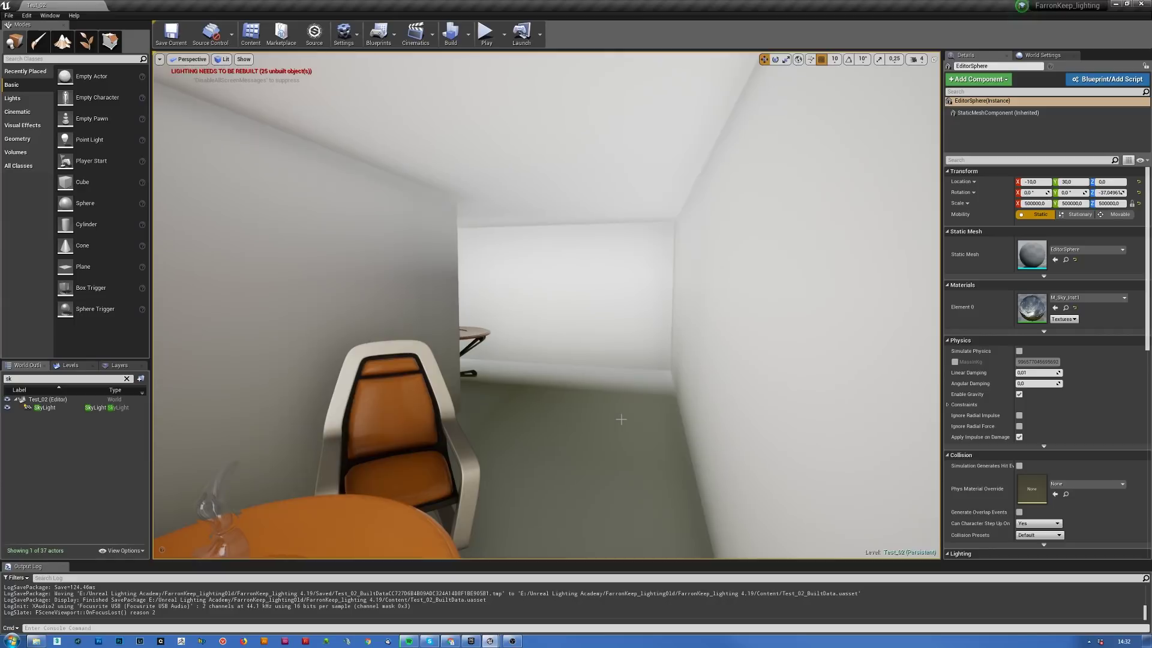
{"action": "right_click_drag", "start_coordinate": [607, 407], "coordinate": [972, 395]}
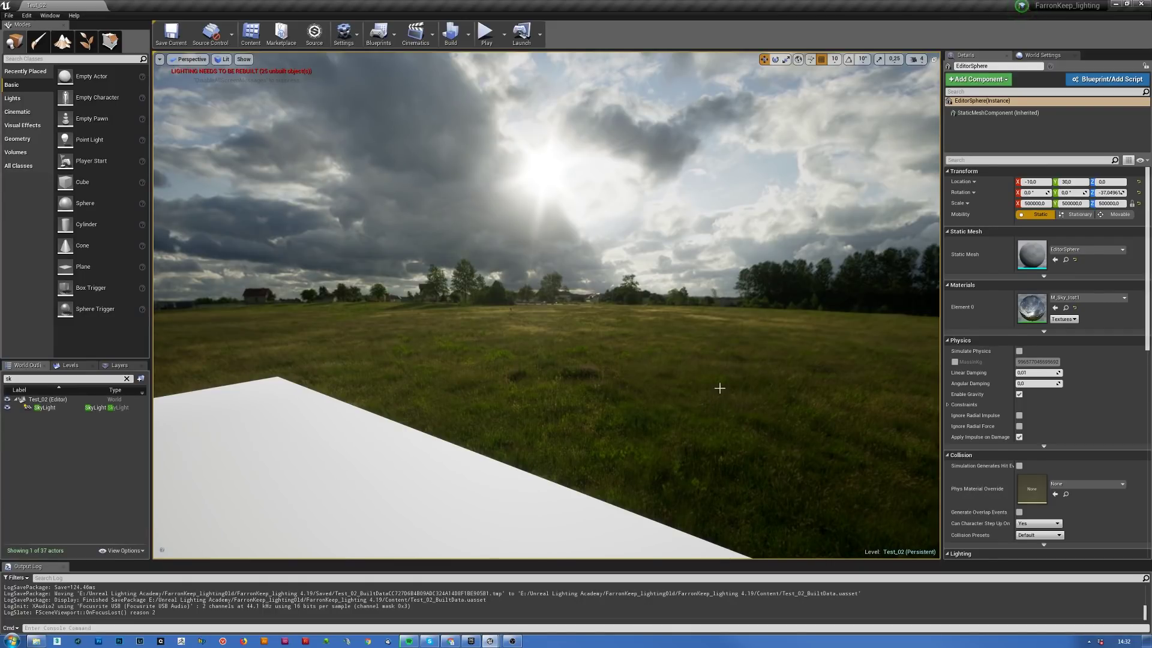
{"action": "right_click_drag", "start_coordinate": [684, 368], "coordinate": [540, 369]}
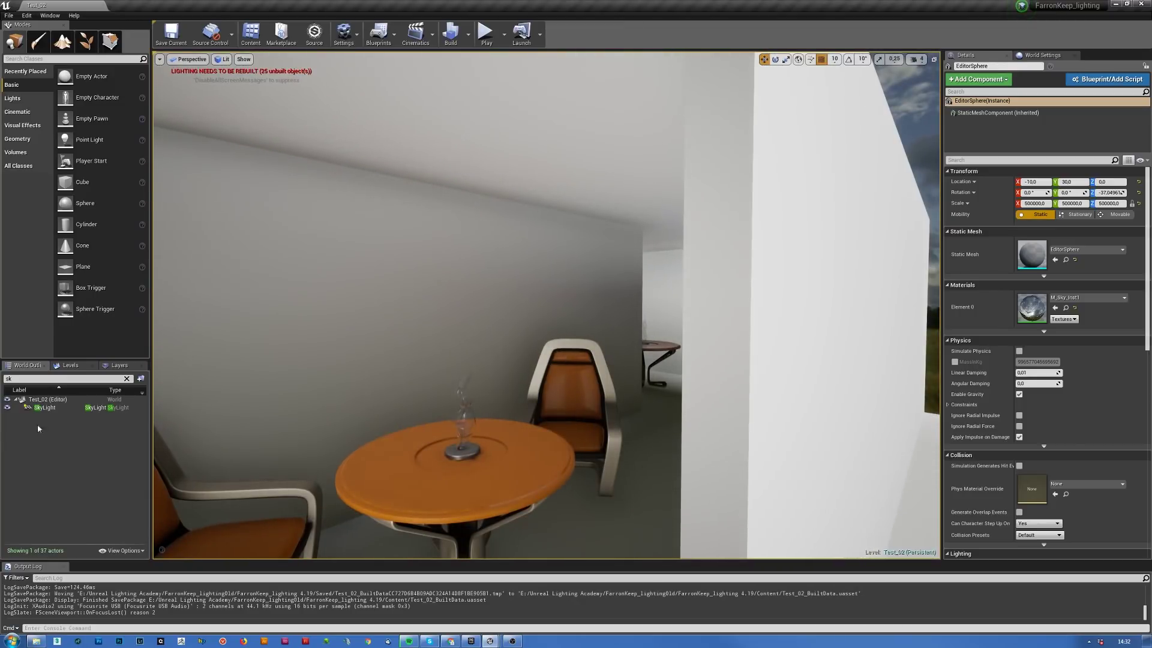
- Set the SkyLight actor's mobility to Static
{"action": "left_click", "coordinate": [44, 407]}
{"action": "right_click_drag", "start_coordinate": [666, 441], "coordinate": [858, 441]}
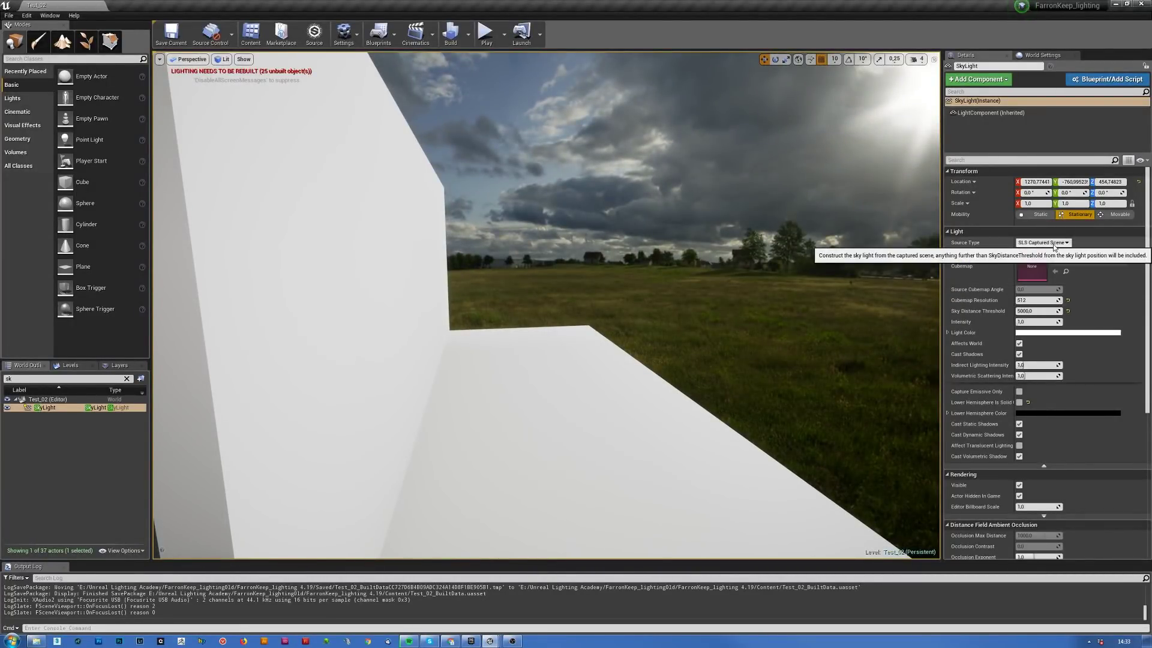
{"action": "left_click", "coordinate": [1033, 217]}
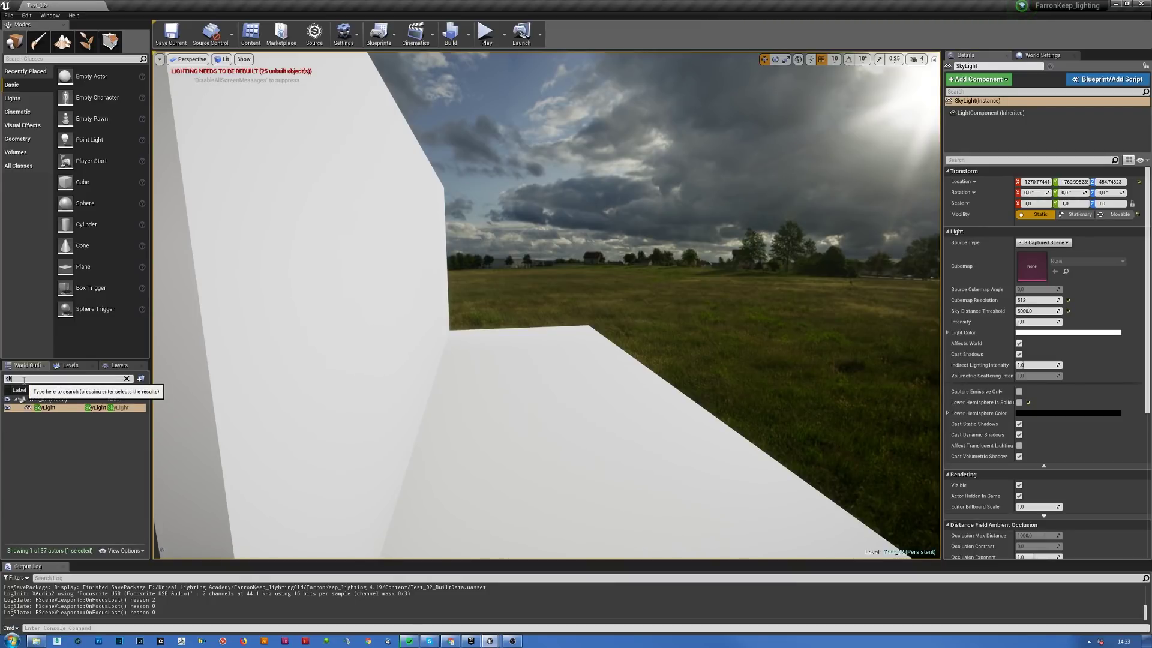
- Filter the level's actors by "direc", select the directional Light Source and review its Lightmass and cascaded shadow settings
{"action": "key", "text": "BackSpace"}
{"action": "key", "text": "BackSpace"}
{"action": "type", "text": "dire"}
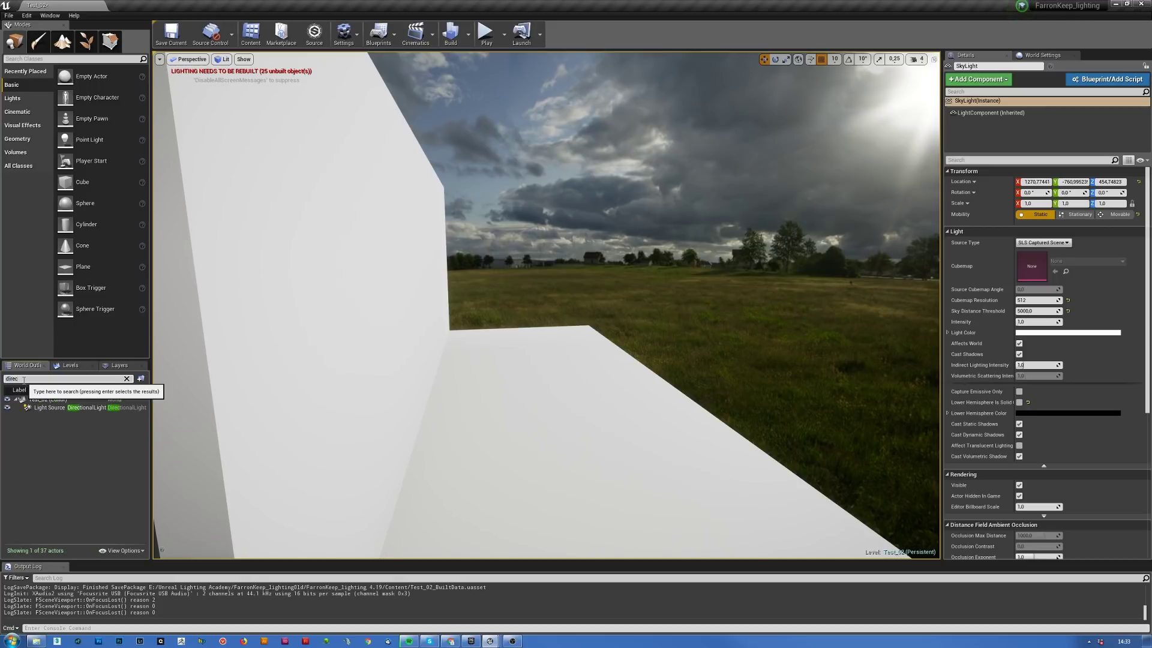
{"action": "type", "text": "c"}
{"action": "left_click", "coordinate": [51, 409]}
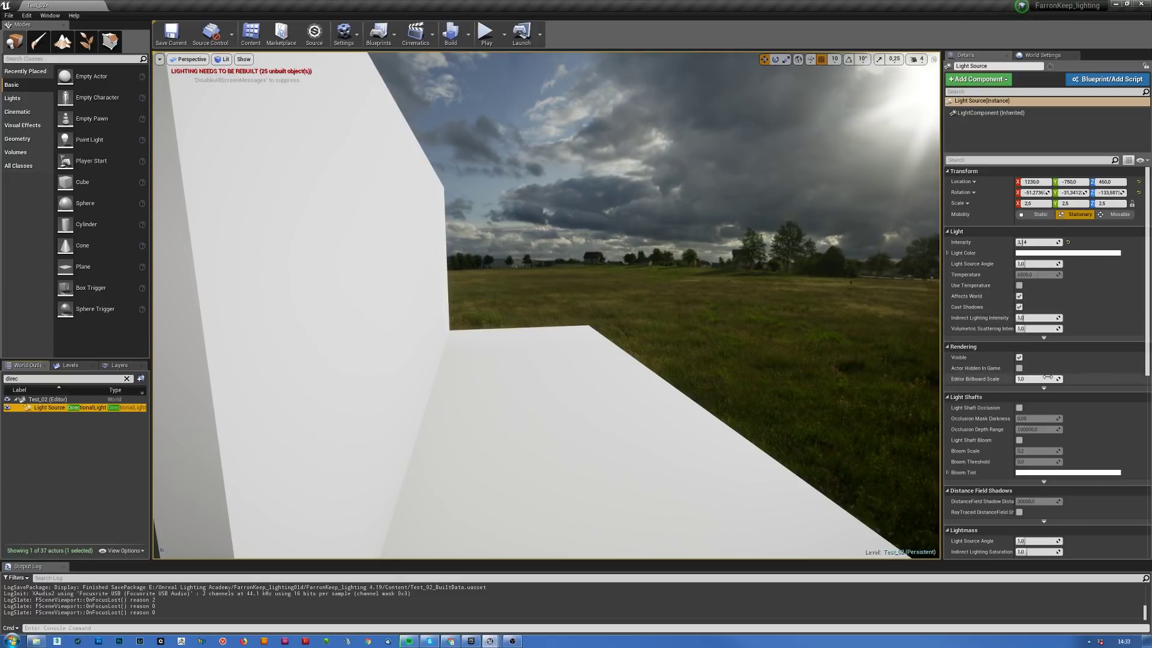
{"action": "scroll", "coordinate": [1049, 381], "scroll_direction": "down", "scroll_amount": 2}
{"action": "scroll", "coordinate": [1049, 381], "scroll_direction": "down", "scroll_amount": 6}
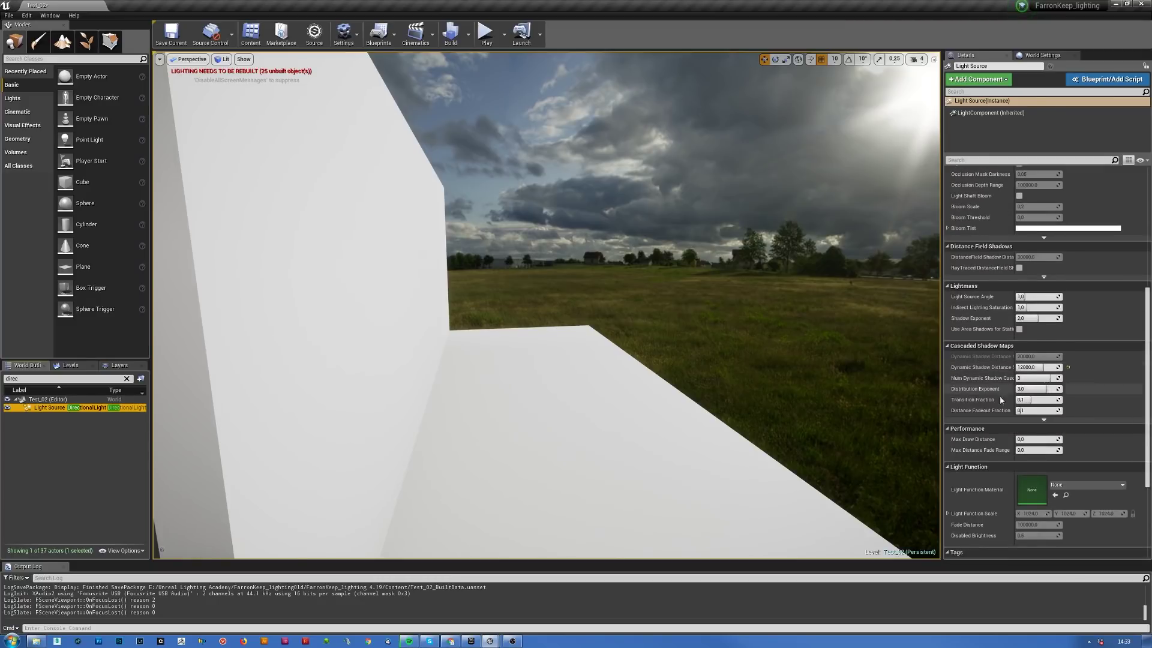
{"action": "scroll", "coordinate": [1044, 389], "scroll_direction": "down", "scroll_amount": 5}
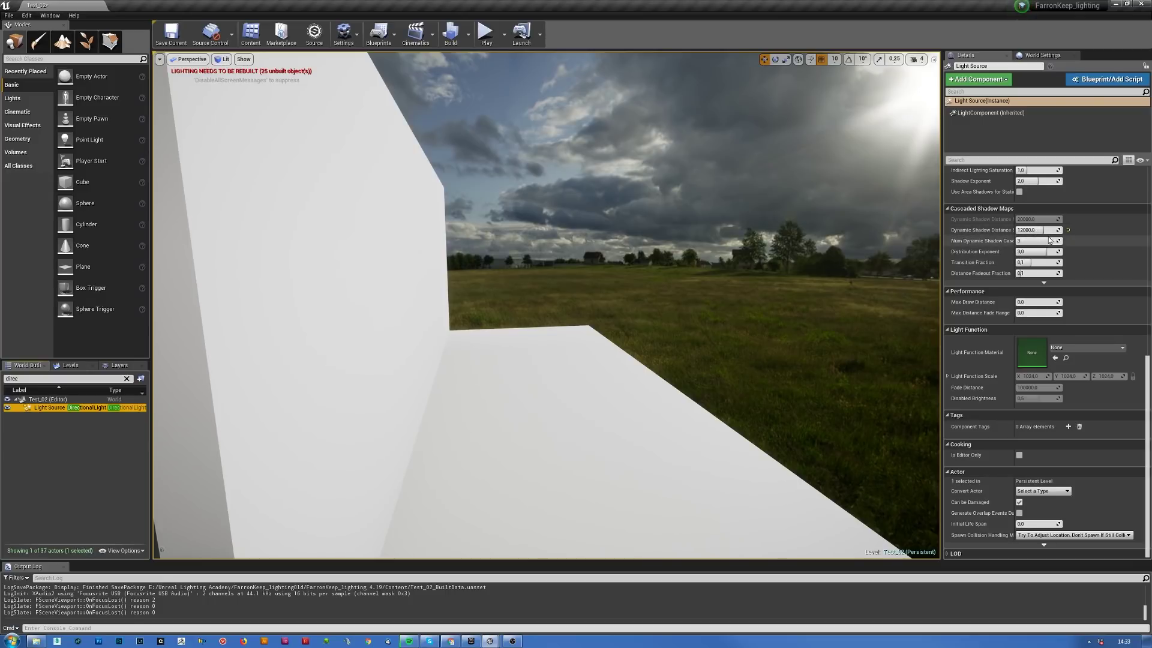
- Select the EditorSphere sky dome, open its M_Sky_Inst1 material instance and inspect the sky texture on the preview sphere
{"action": "mouse_move", "coordinate": [655, 350]}
{"action": "right_mouse_down"}
{"action": "mouse_move", "coordinate": [658, 456]}
{"action": "mouse_move", "coordinate": [658, 372]}
{"action": "right_mouse_up"}
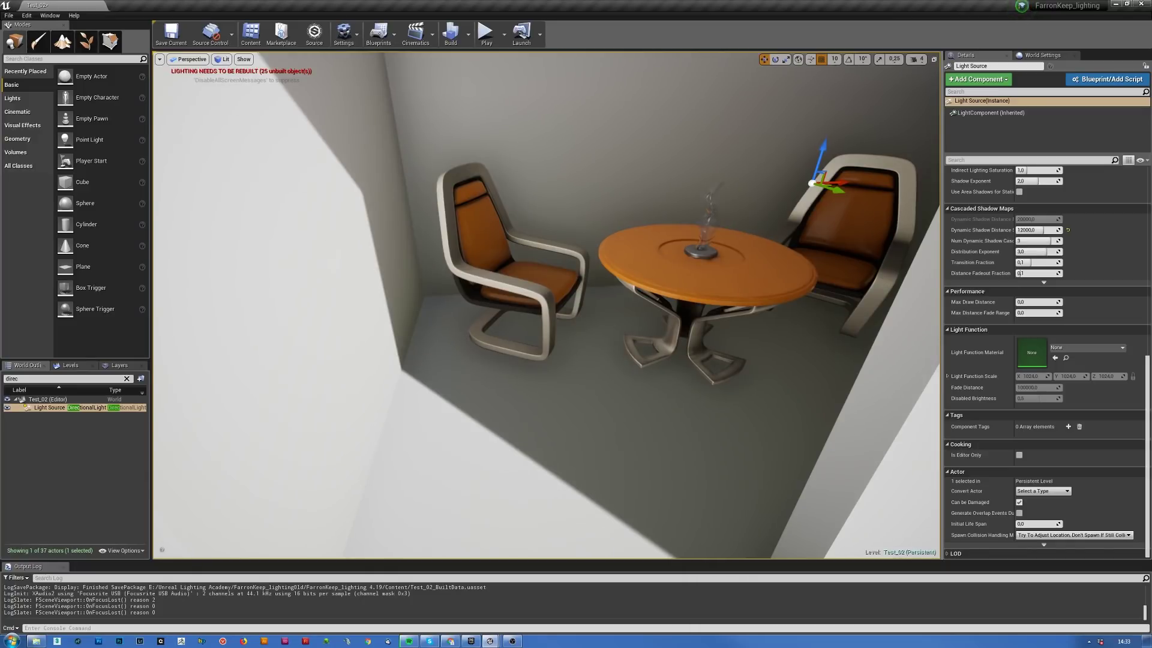
{"action": "right_click_drag", "start_coordinate": [880, 303], "coordinate": [881, 305]}
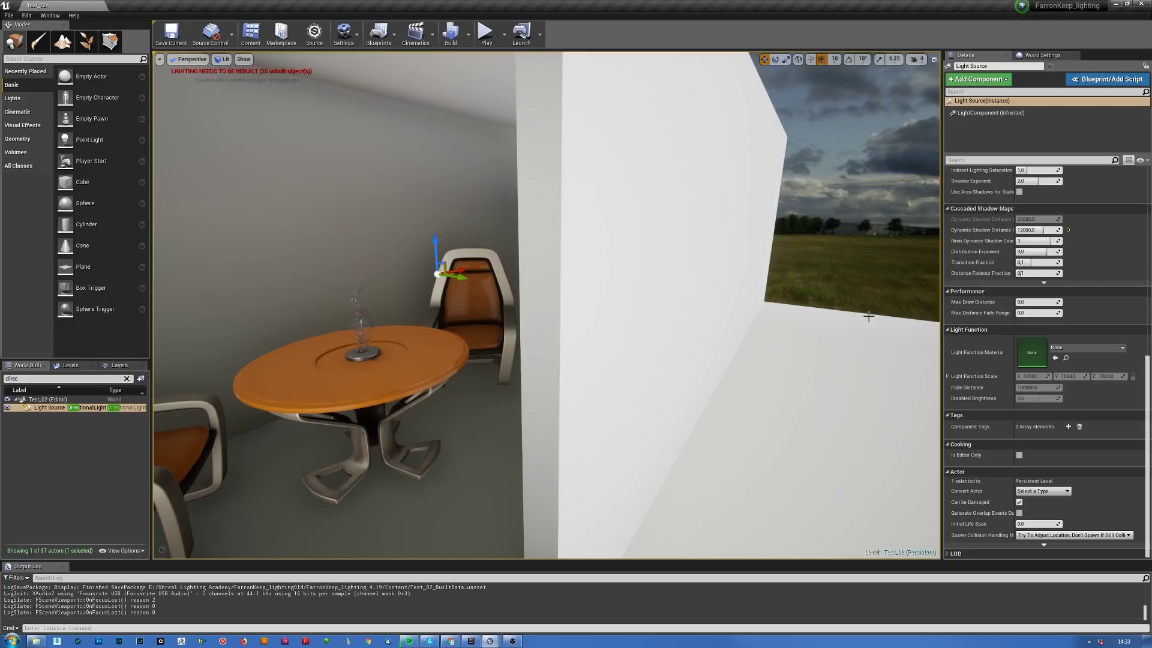
{"action": "right_click_drag", "start_coordinate": [924, 207], "coordinate": [810, 212]}
{"action": "mouse_move", "coordinate": [653, 355]}
{"action": "right_mouse_down"}
{"action": "mouse_move", "coordinate": [606, 355]}
{"action": "mouse_move", "coordinate": [654, 355]}
{"action": "right_mouse_up"}
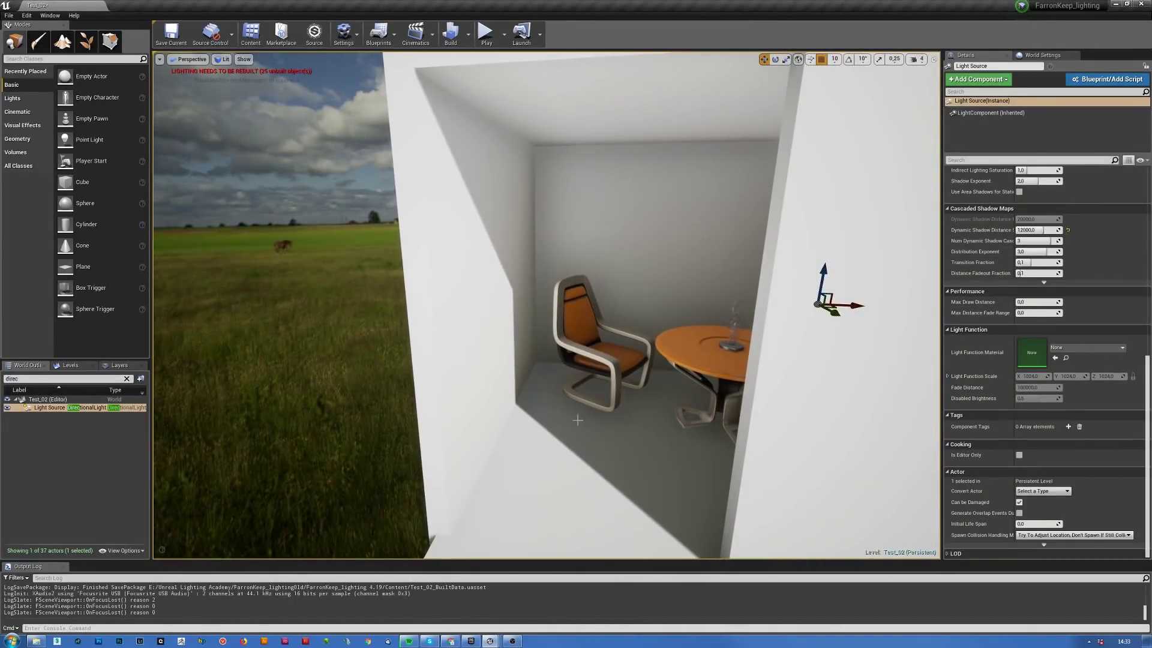
{"action": "right_click_drag", "start_coordinate": [727, 489], "coordinate": [563, 481]}
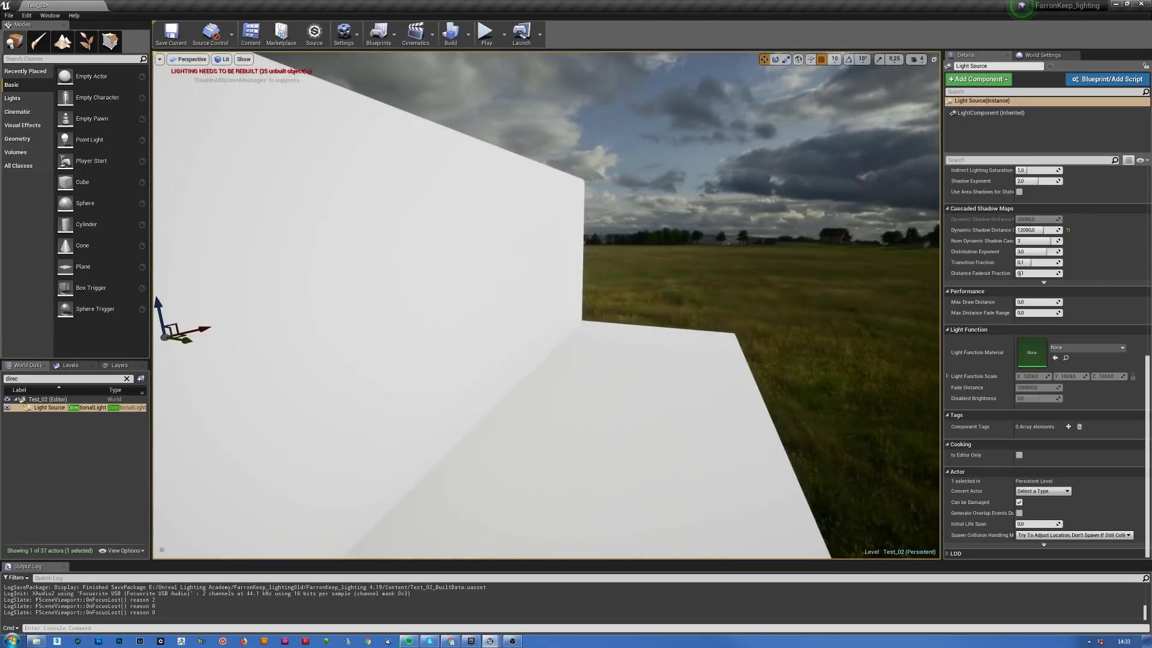
{"action": "left_click", "coordinate": [671, 108]}
{"action": "scroll", "coordinate": [1018, 345], "scroll_direction": "up", "scroll_amount": 5}
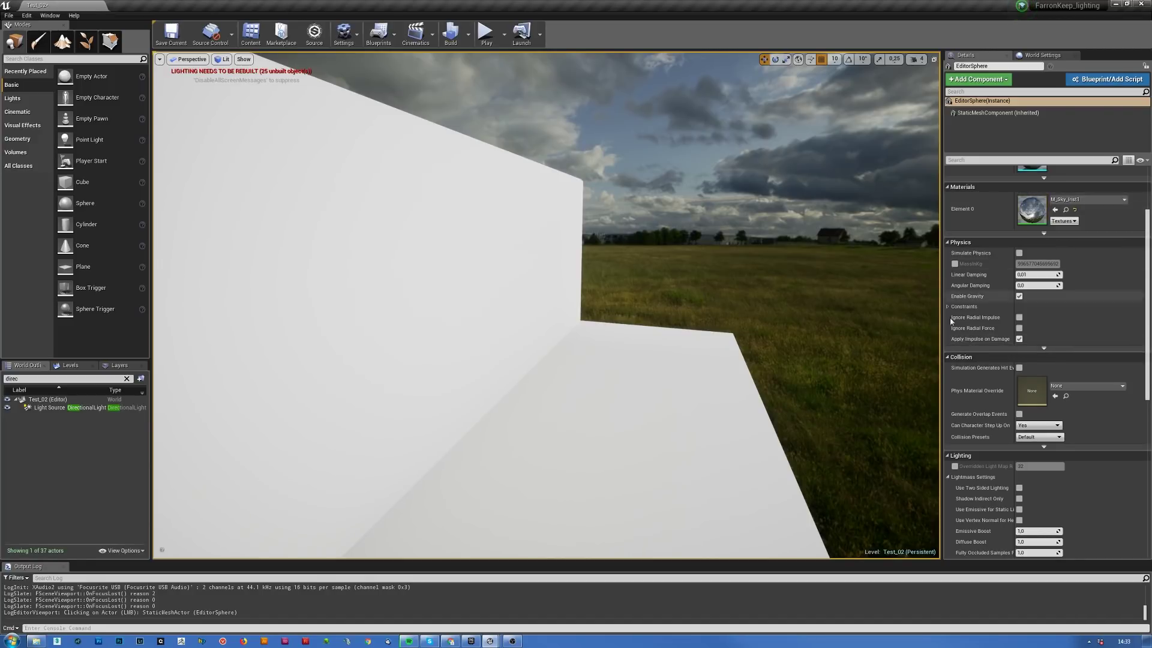
{"action": "double_click", "coordinate": [1032, 209]}
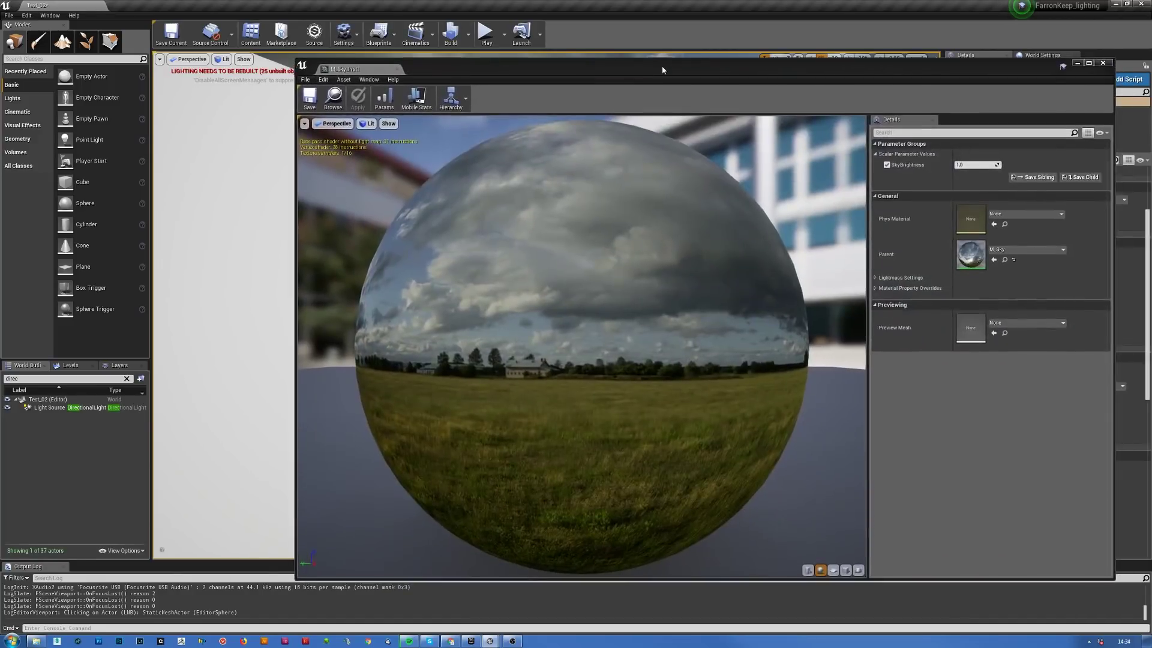
{"action": "left_click_drag", "start_coordinate": [697, 339], "coordinate": [695, 420]}
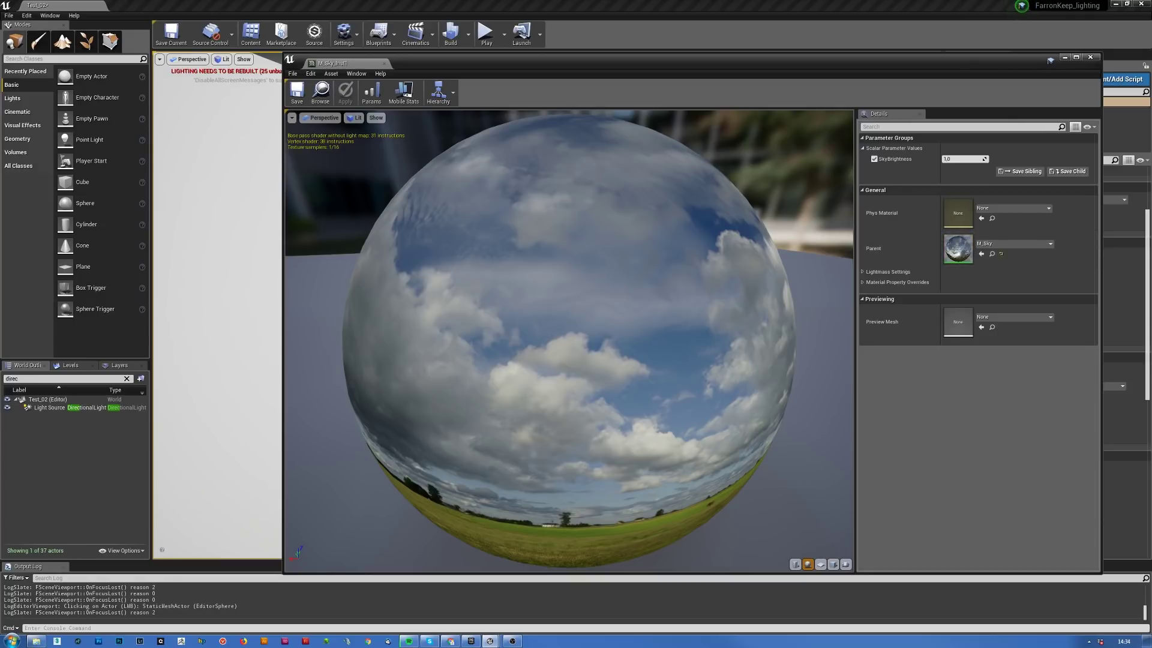
- Try to assign M_Sky_Inst1 as the parent of the open material instance, and close the material instance window
{"action": "left_click_drag", "start_coordinate": [1151, 300], "coordinate": [956, 257]}
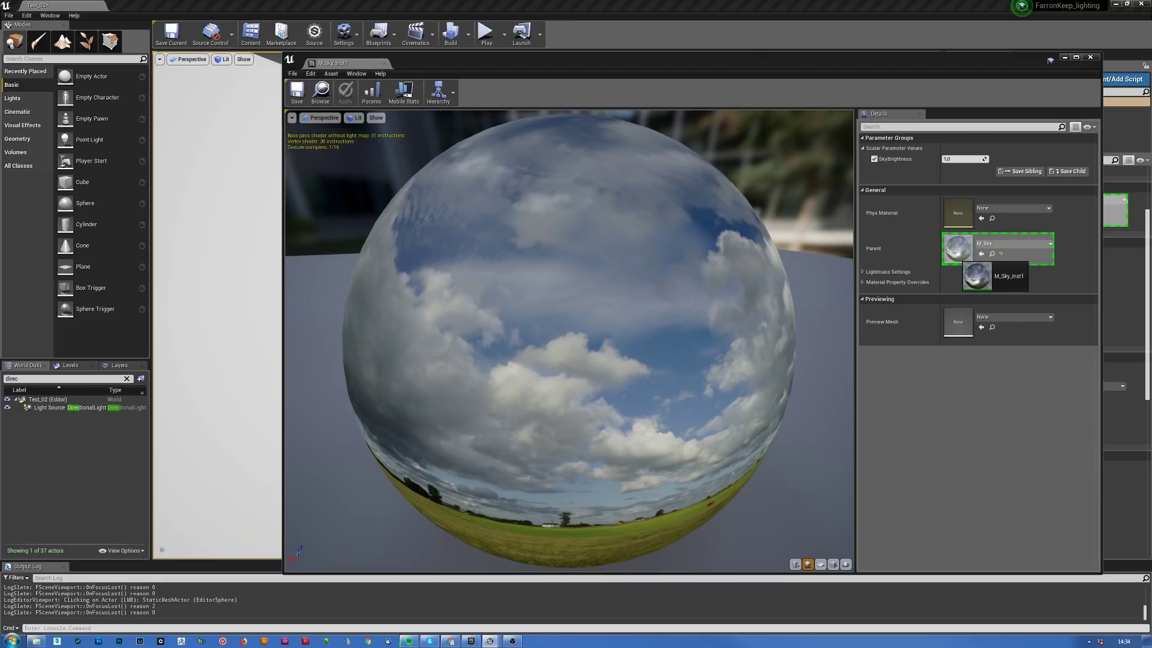
{"action": "left_click_drag", "start_coordinate": [956, 257], "coordinate": [960, 252]}
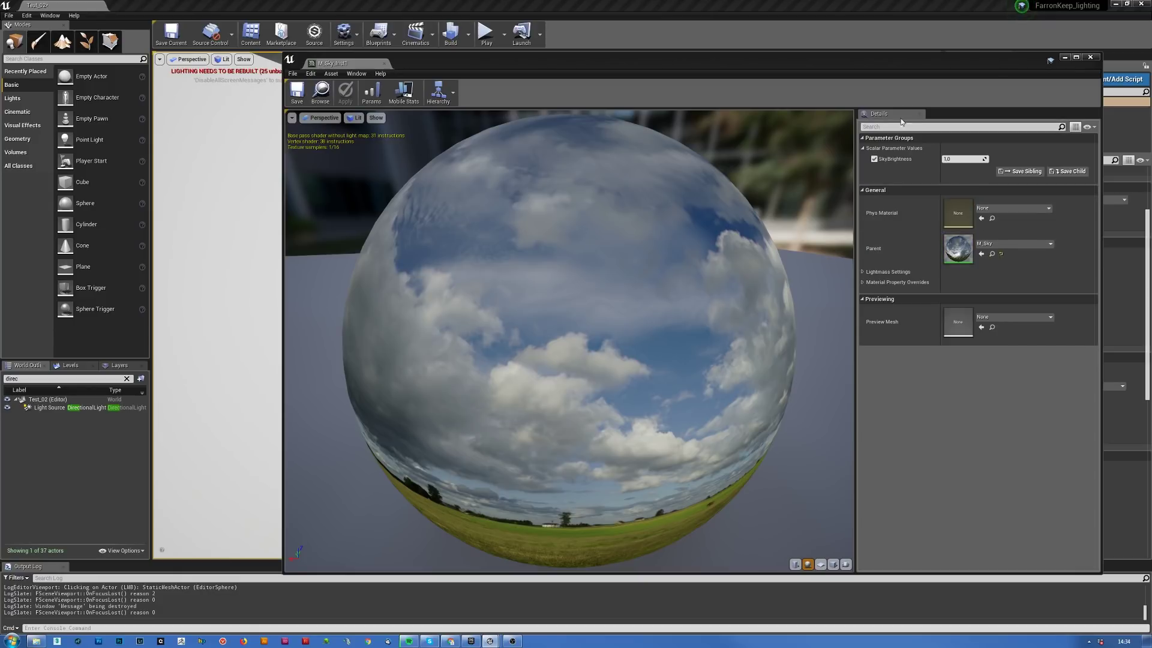
{"action": "left_click_drag", "start_coordinate": [701, 65], "coordinate": [791, 60]}
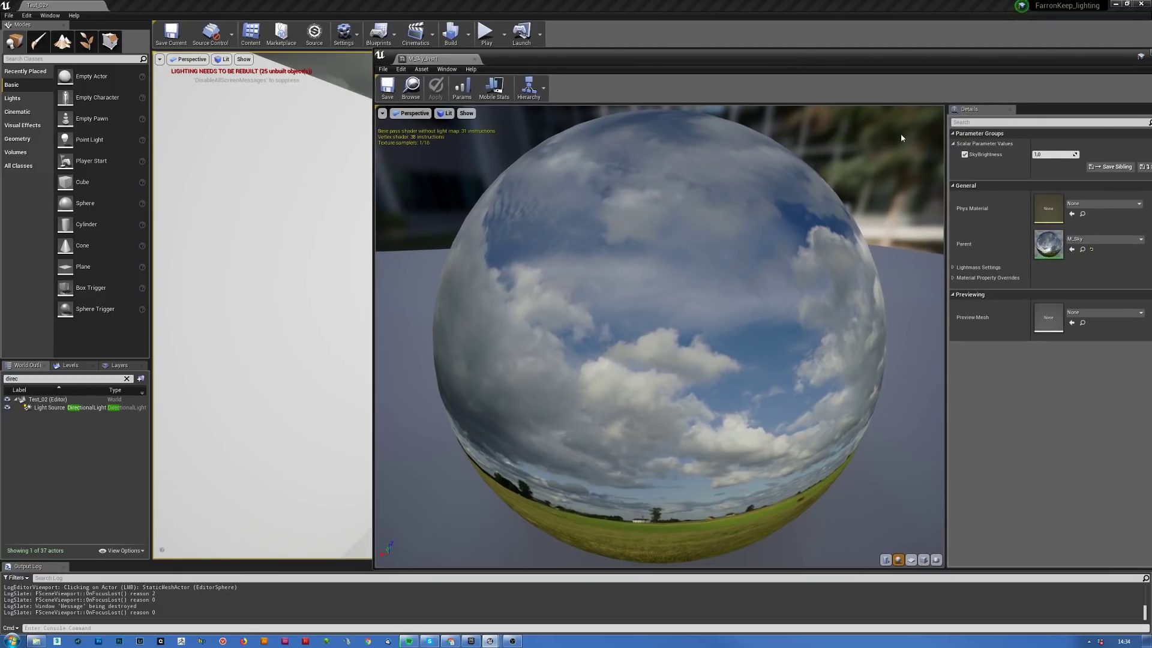
{"action": "left_click_drag", "start_coordinate": [584, 52], "coordinate": [458, 62]}
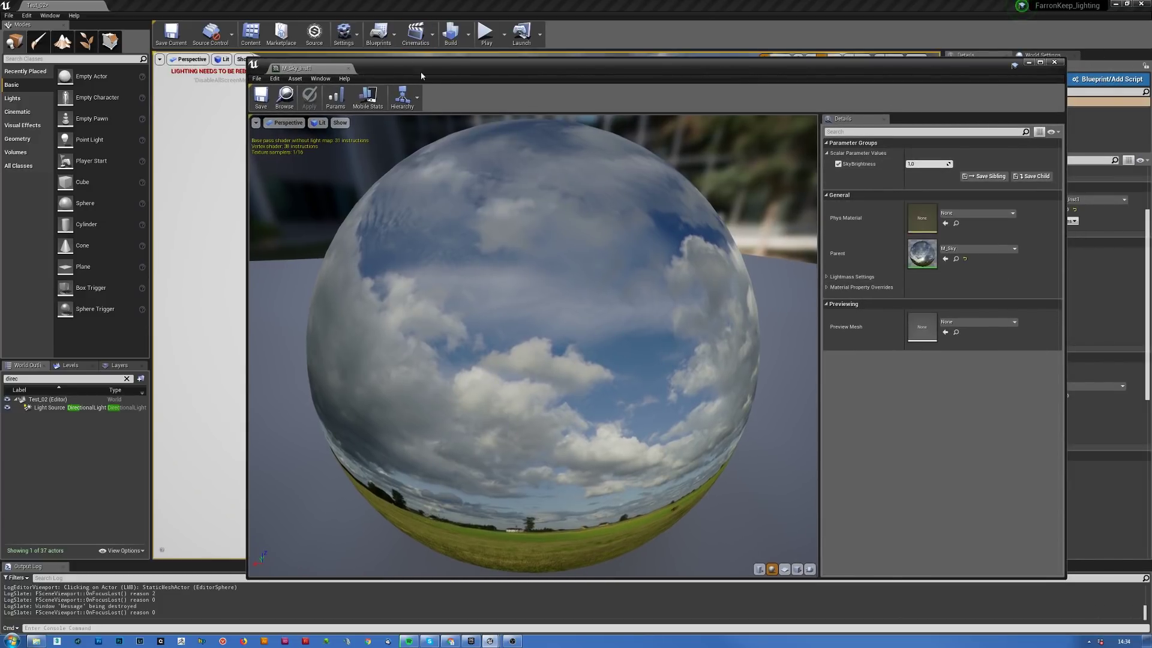
{"action": "left_click_drag", "start_coordinate": [420, 71], "coordinate": [621, 87]}
{"action": "left_click", "coordinate": [390, 180]}
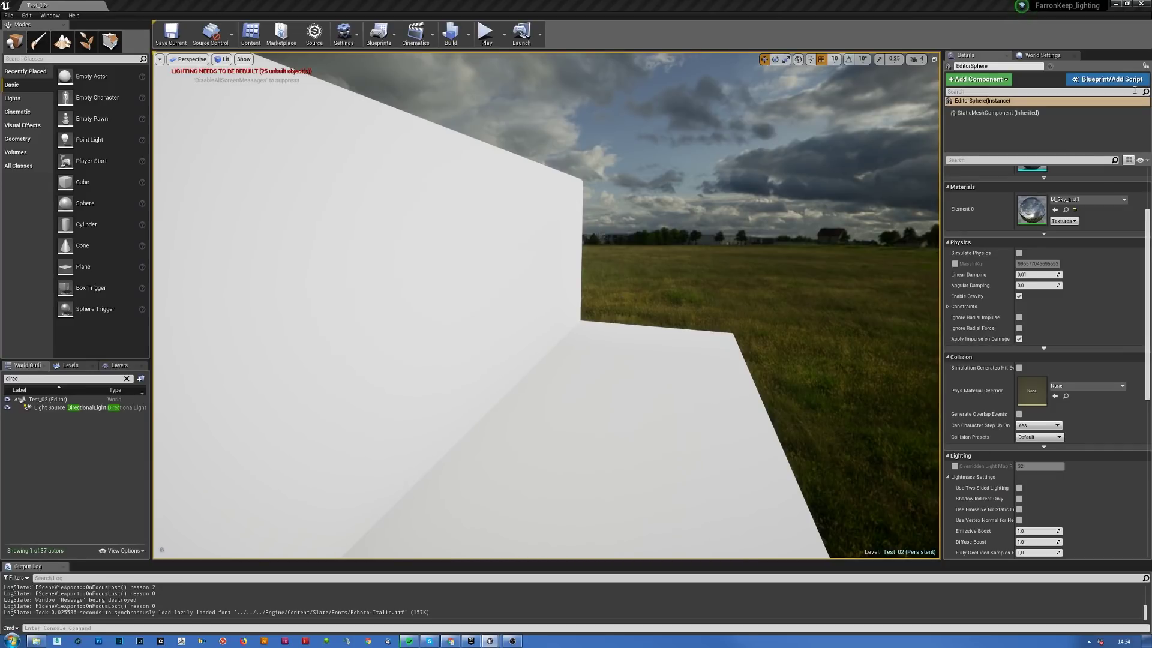
- Filter the level's actors by "post", select the PostProcessVolume and expand its advanced exposure settings
{"action": "right_click_drag", "start_coordinate": [607, 359], "coordinate": [680, 335]}
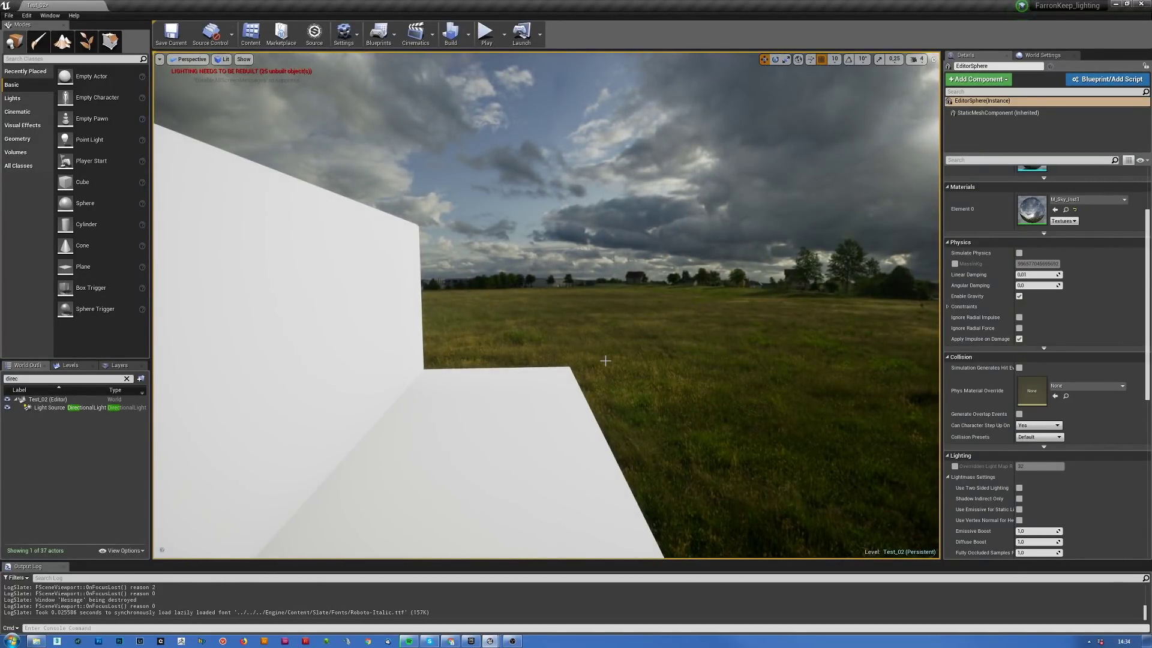
{"action": "left_click", "coordinate": [30, 378]}
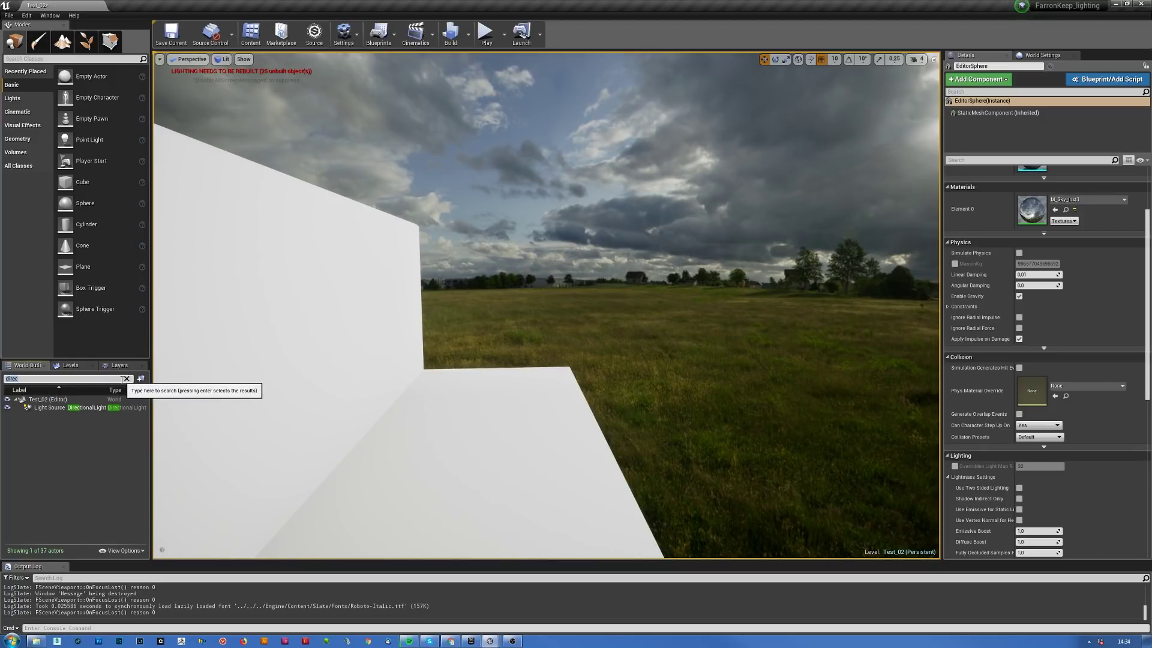
{"action": "type", "text": "post"}
{"action": "left_click", "coordinate": [88, 409]}
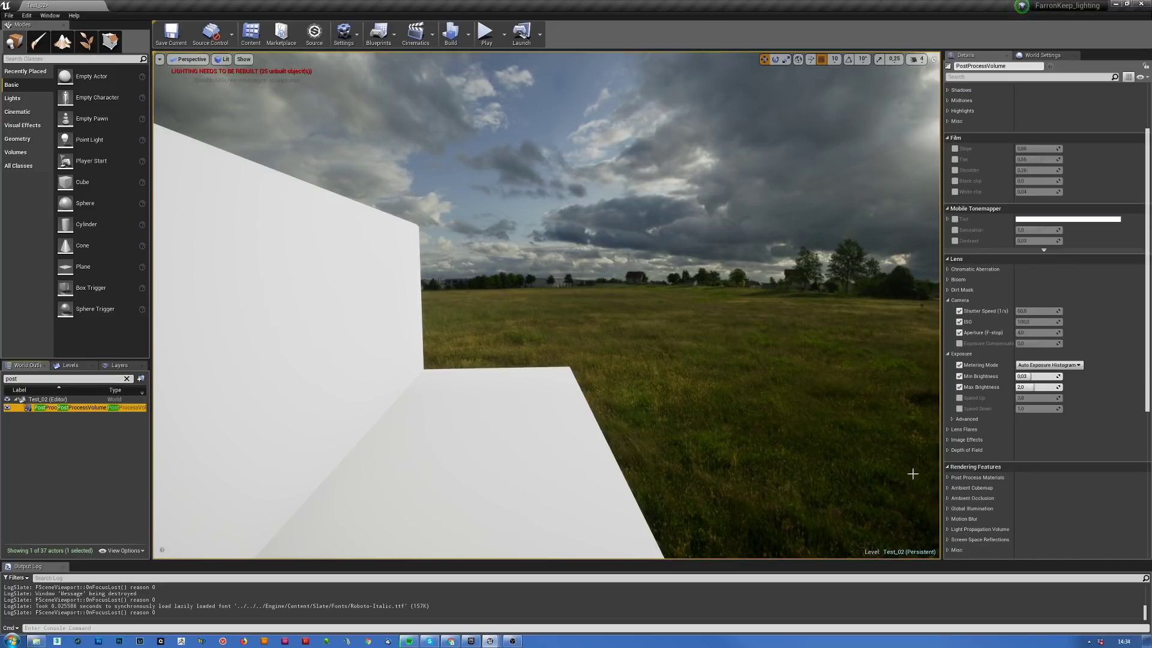
{"action": "scroll", "coordinate": [1041, 322], "scroll_direction": "down", "scroll_amount": 3}
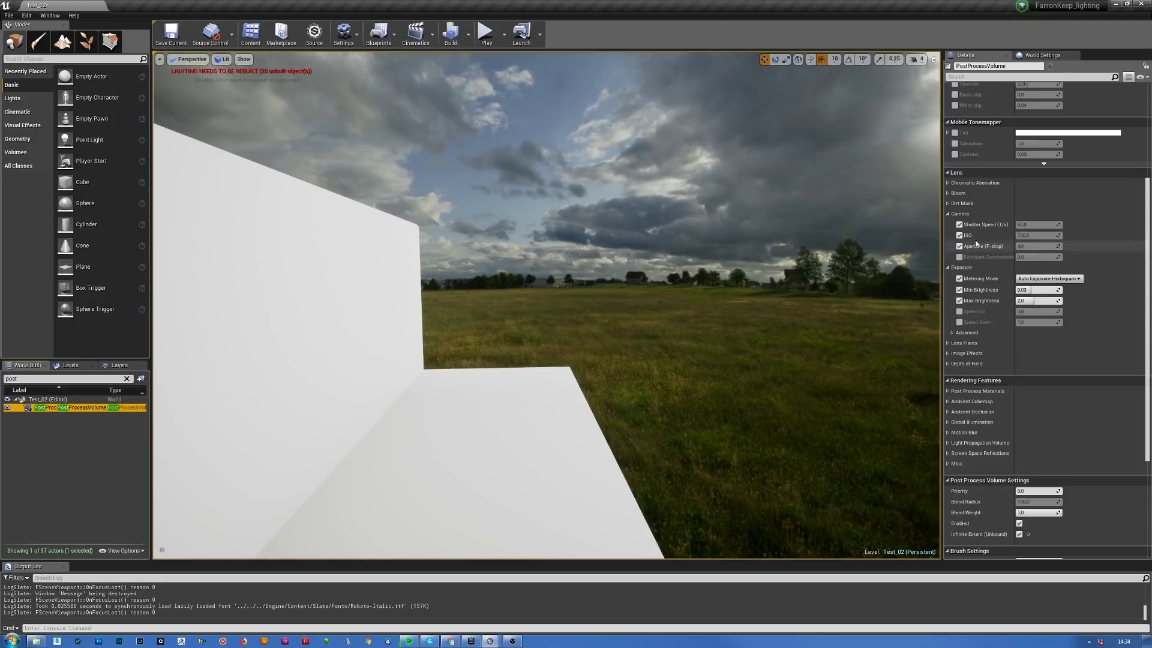
{"action": "mouse_move", "coordinate": [998, 294]}
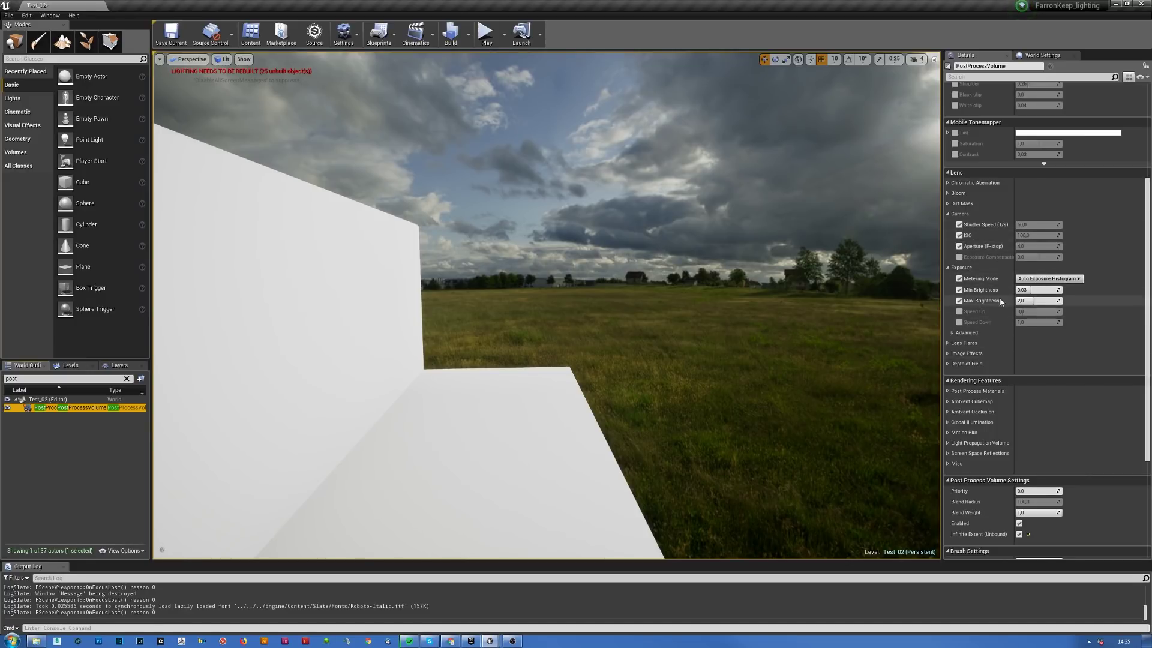
{"action": "left_click", "coordinate": [967, 333]}
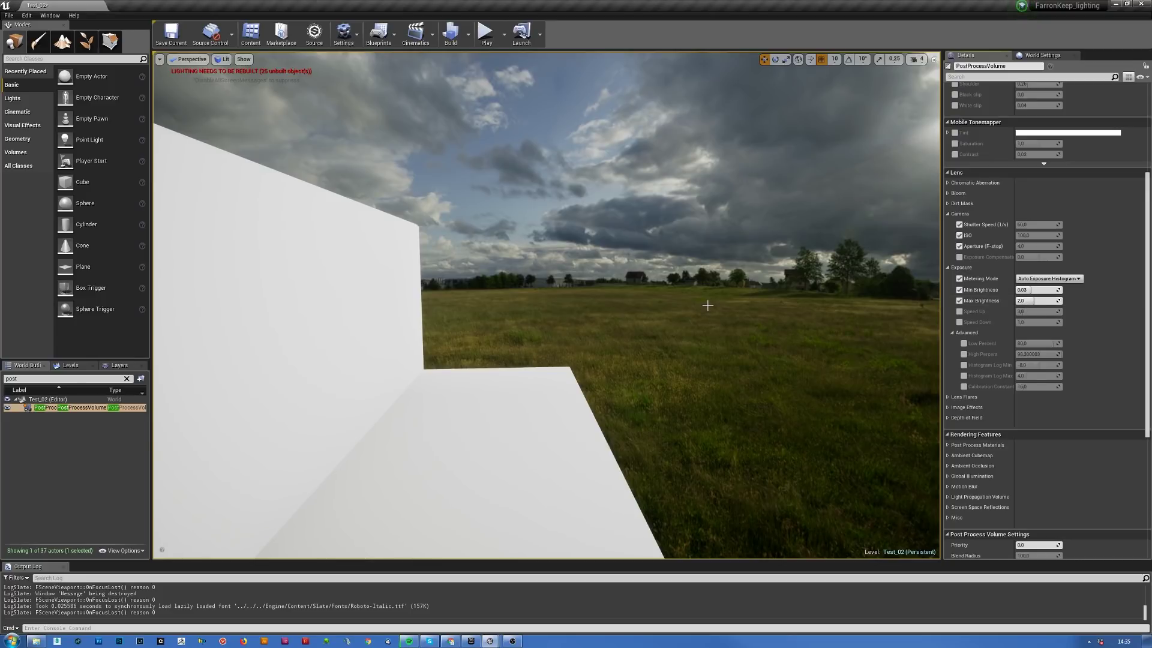
- Inspect the lighting throughout the furnished interior and show the level's Lightmass world settings
{"action": "right_click_drag", "start_coordinate": [624, 352], "coordinate": [588, 359]}
{"action": "key", "text": "s"}
{"action": "key", "text": "w"}
{"action": "key", "text": "s"}
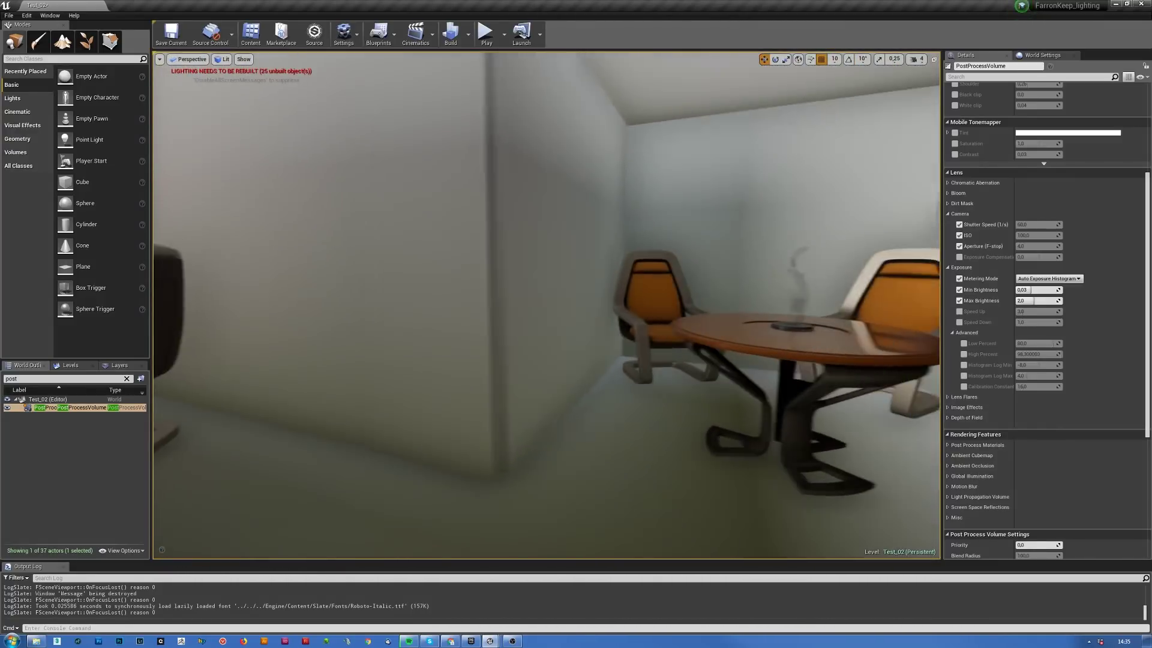
{"action": "right_click_drag", "start_coordinate": [708, 336], "coordinate": [636, 342]}
{"action": "key", "text": "s"}
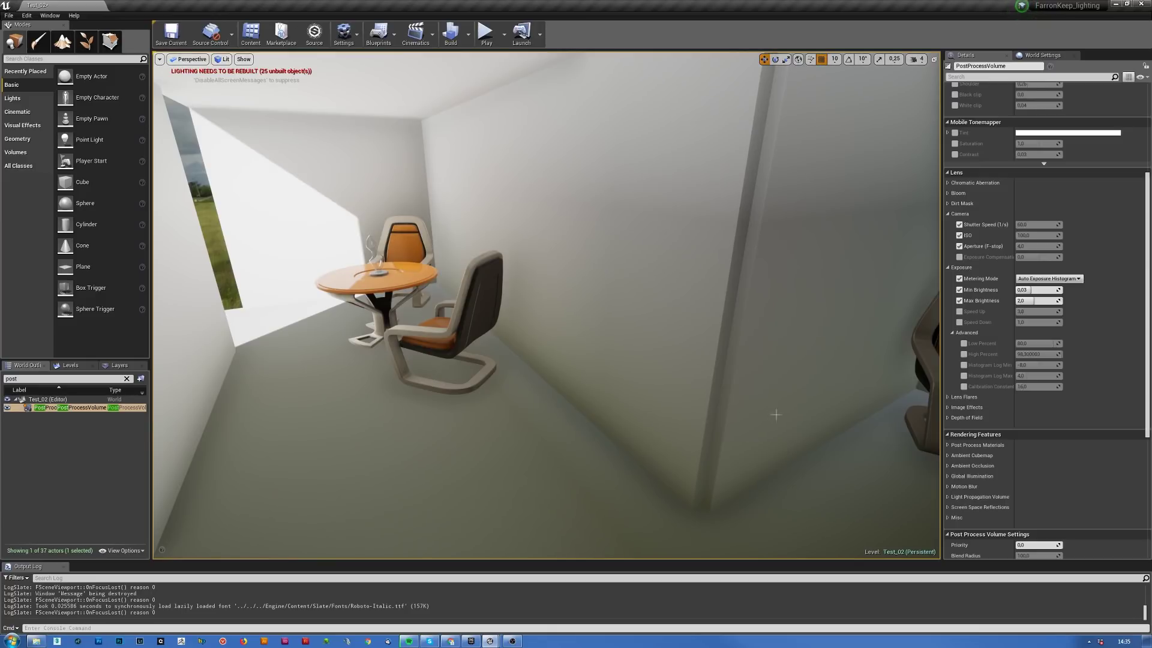
{"action": "left_click", "coordinate": [1042, 55]}
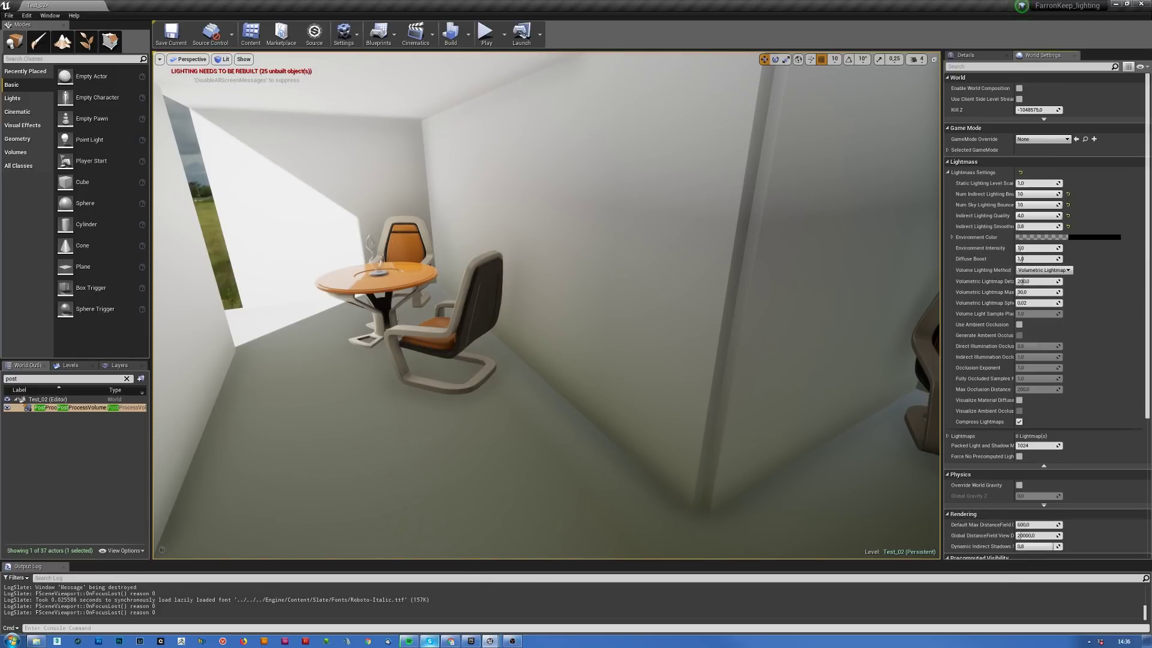
{"action": "mouse_move", "coordinate": [451, 641]}
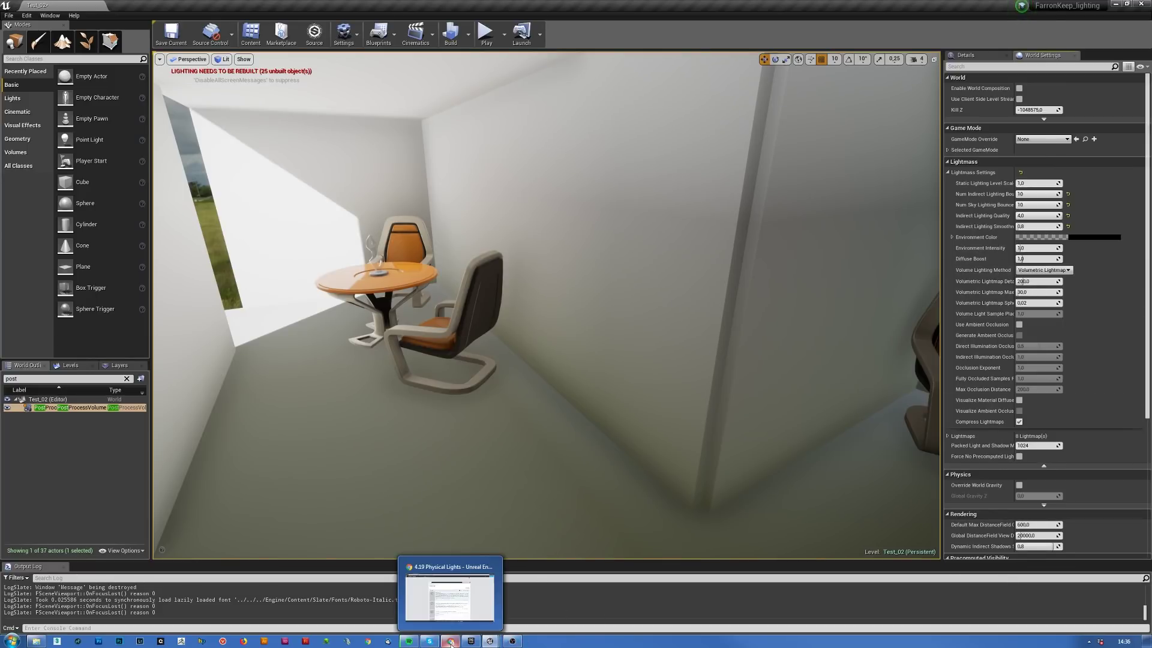
- Switch to the web browser and open the GPULightmass thread in the Rendering section of the Unreal Engine forums
{"action": "left_click", "coordinate": [448, 583]}
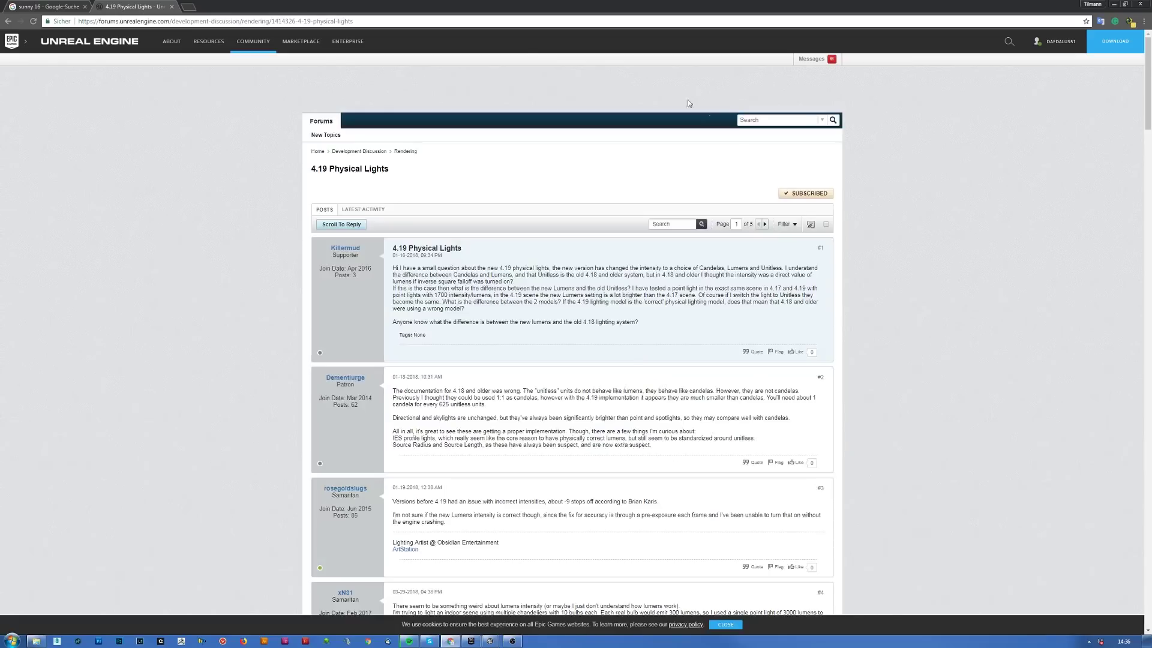
{"action": "left_click", "coordinate": [322, 123]}
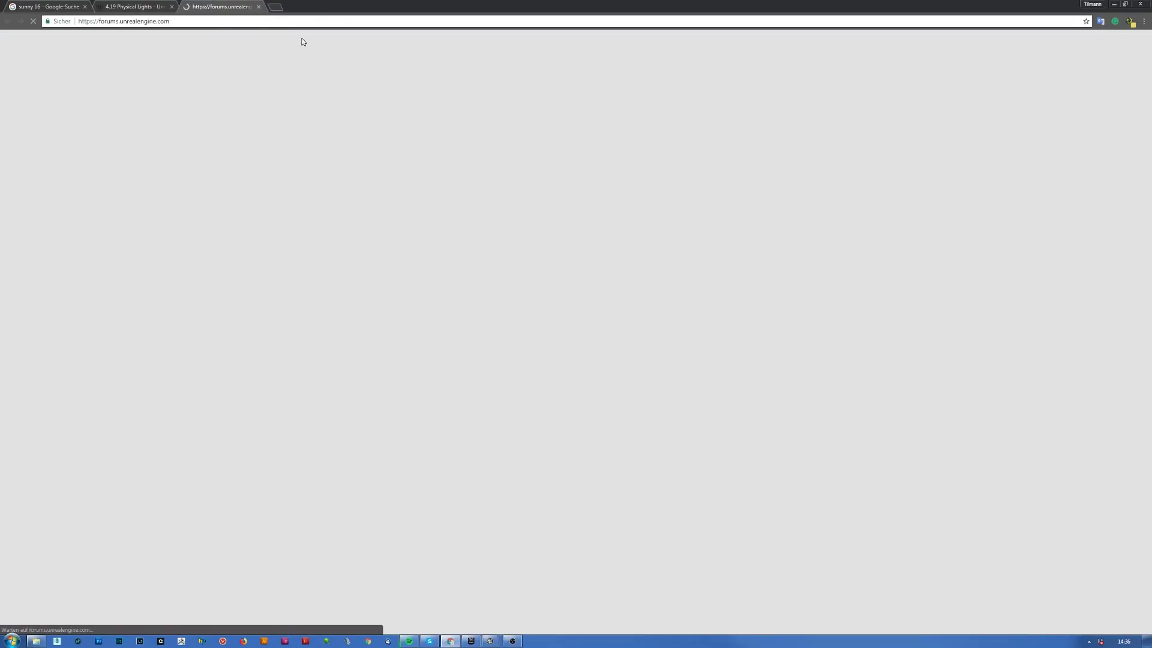
{"action": "scroll", "coordinate": [438, 232], "scroll_direction": "down", "scroll_amount": 4}
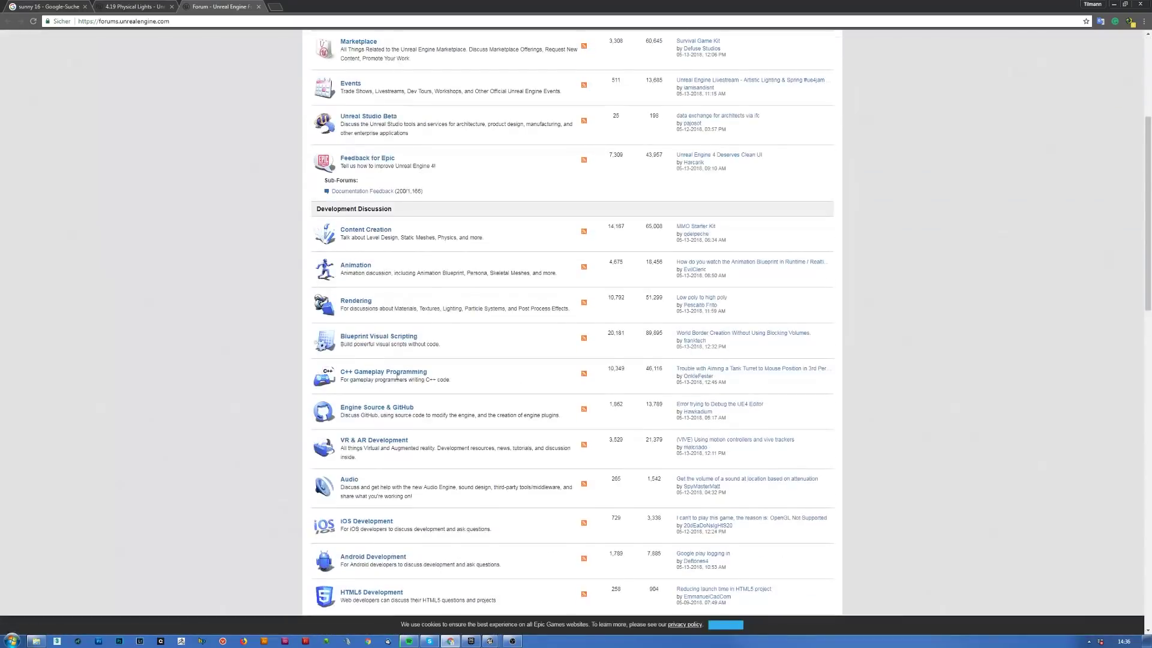
{"action": "left_click", "coordinate": [353, 305]}
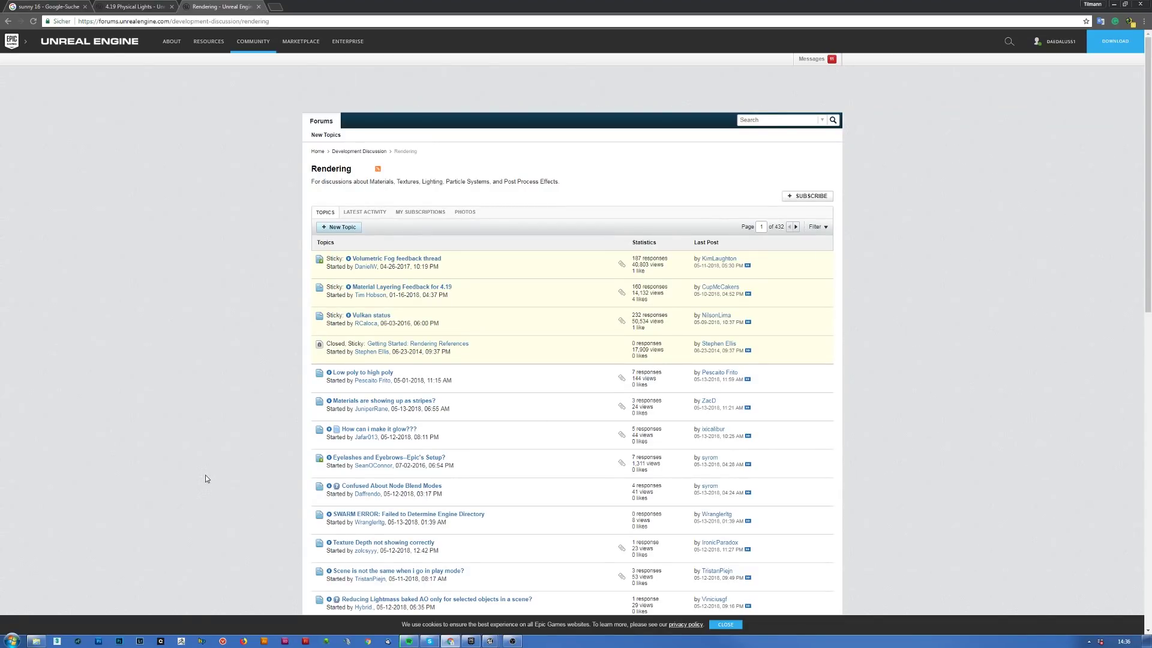
{"action": "scroll", "coordinate": [214, 483], "scroll_direction": "down", "scroll_amount": 2}
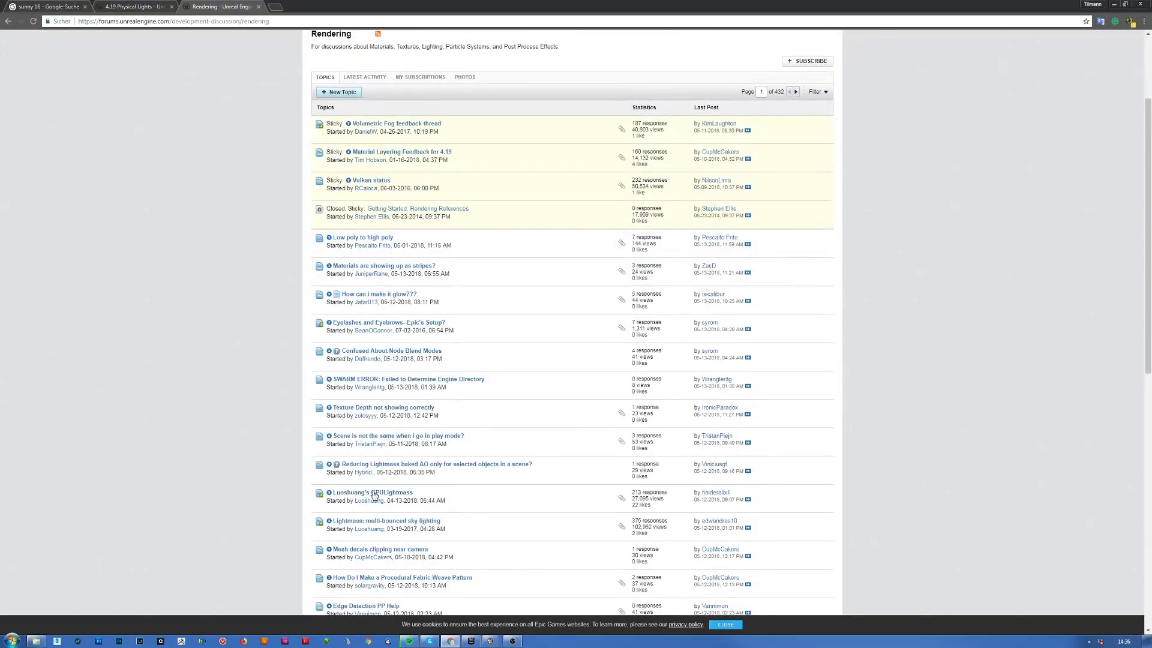
{"action": "mouse_move", "coordinate": [375, 495]}
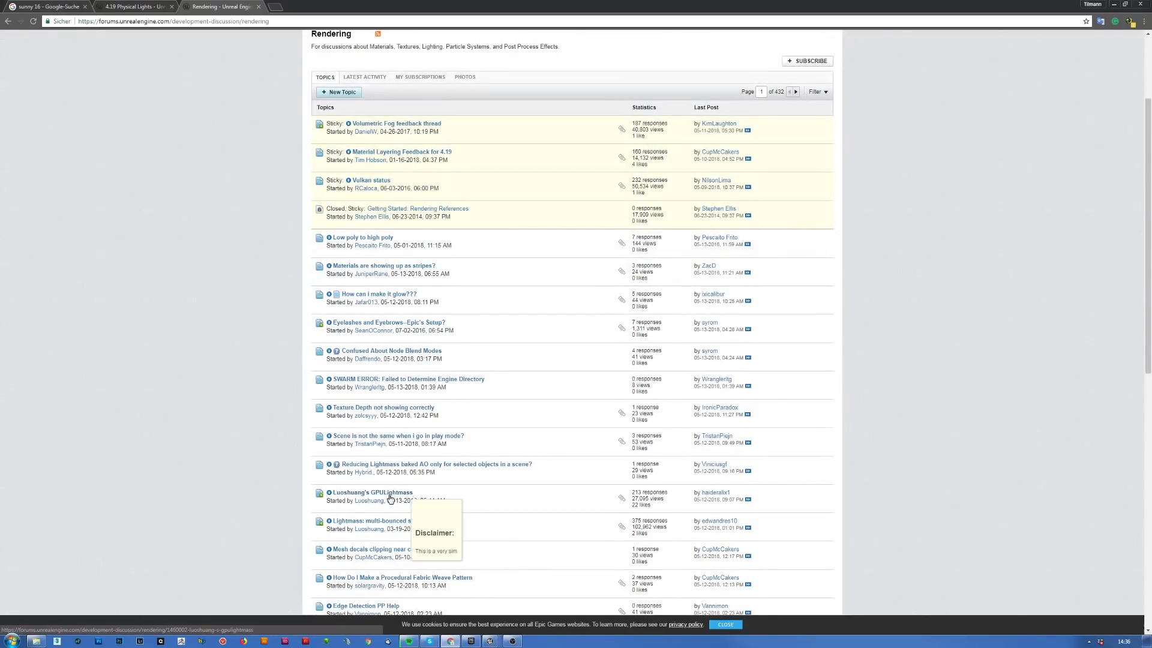
{"action": "left_click", "coordinate": [391, 494]}
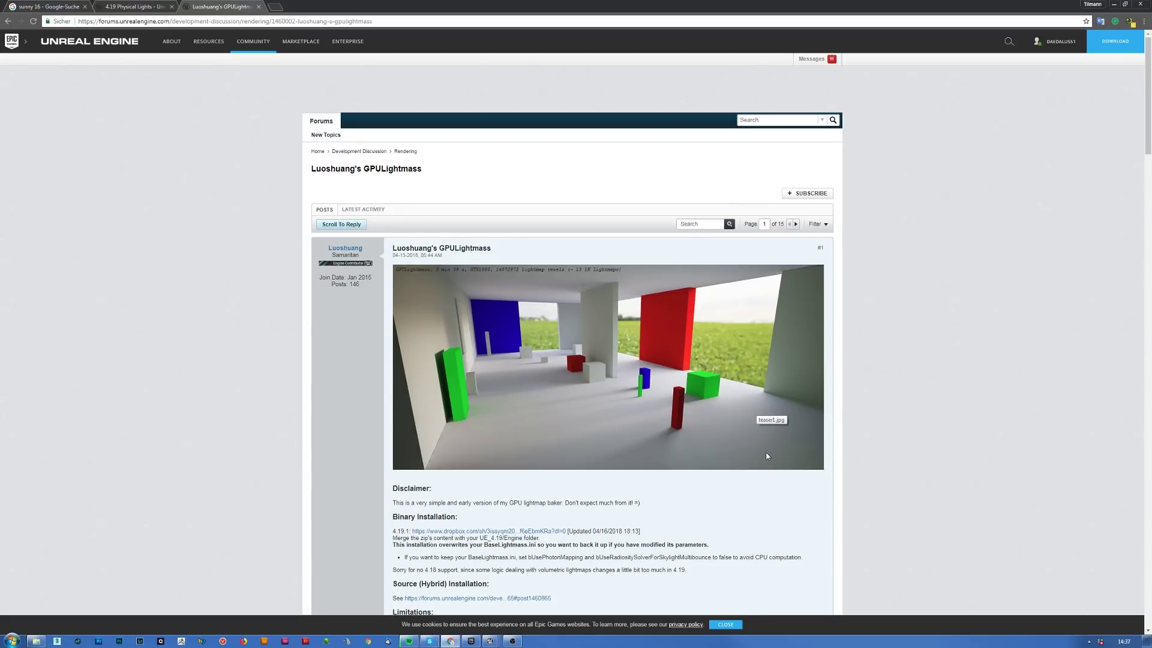
- Review the GPULightmass limitations and tips, view the Brute Force vs Irradiance Caching comparison image, and return to Unreal Editor
{"action": "scroll", "coordinate": [779, 452], "scroll_direction": "down", "scroll_amount": 9}
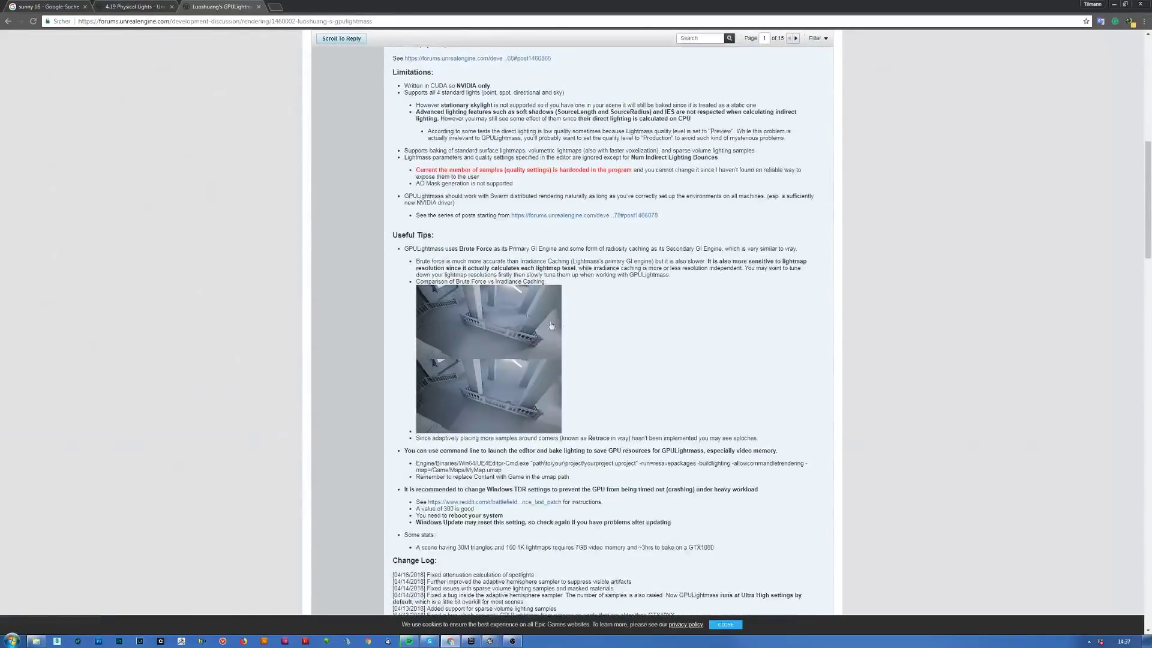
{"action": "left_click", "coordinate": [528, 354]}
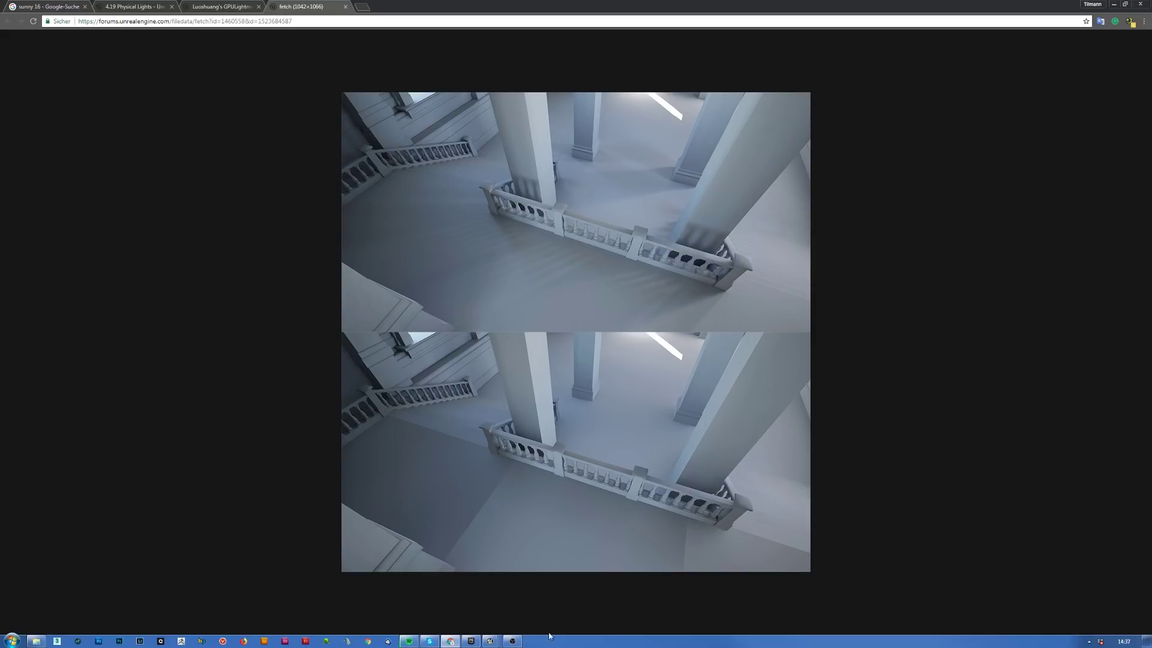
{"action": "left_click", "coordinate": [490, 640]}
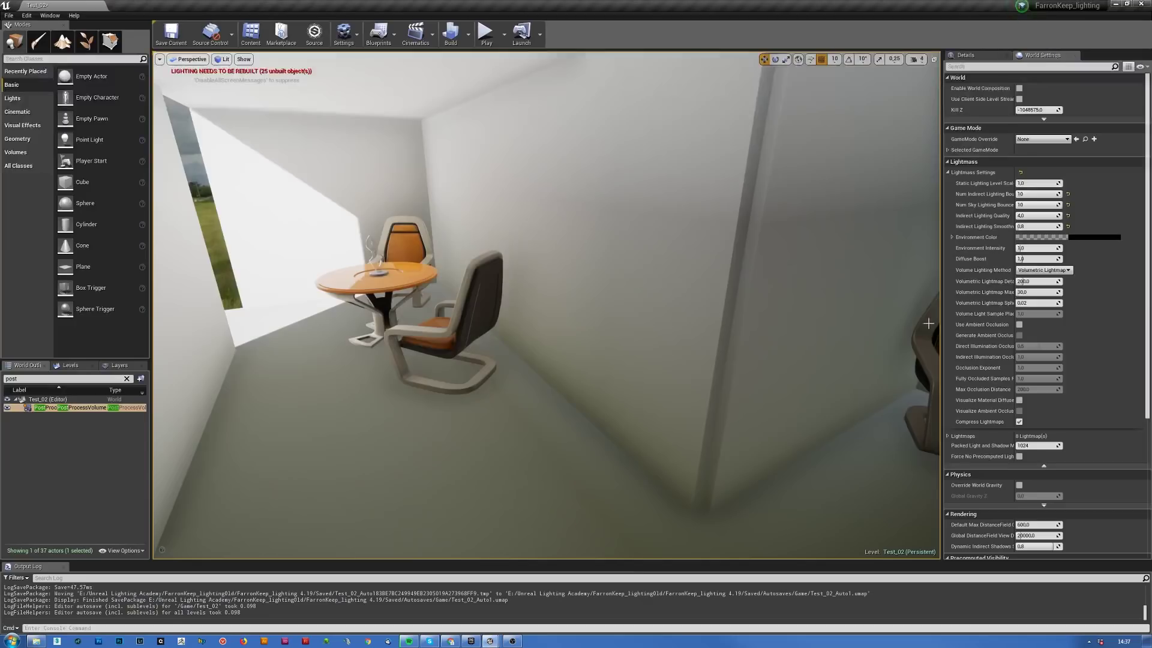
- Try a Static Lighting Level Scale of 0,1 in the level's Lightmass settings
{"action": "left_click", "coordinate": [1027, 183]}
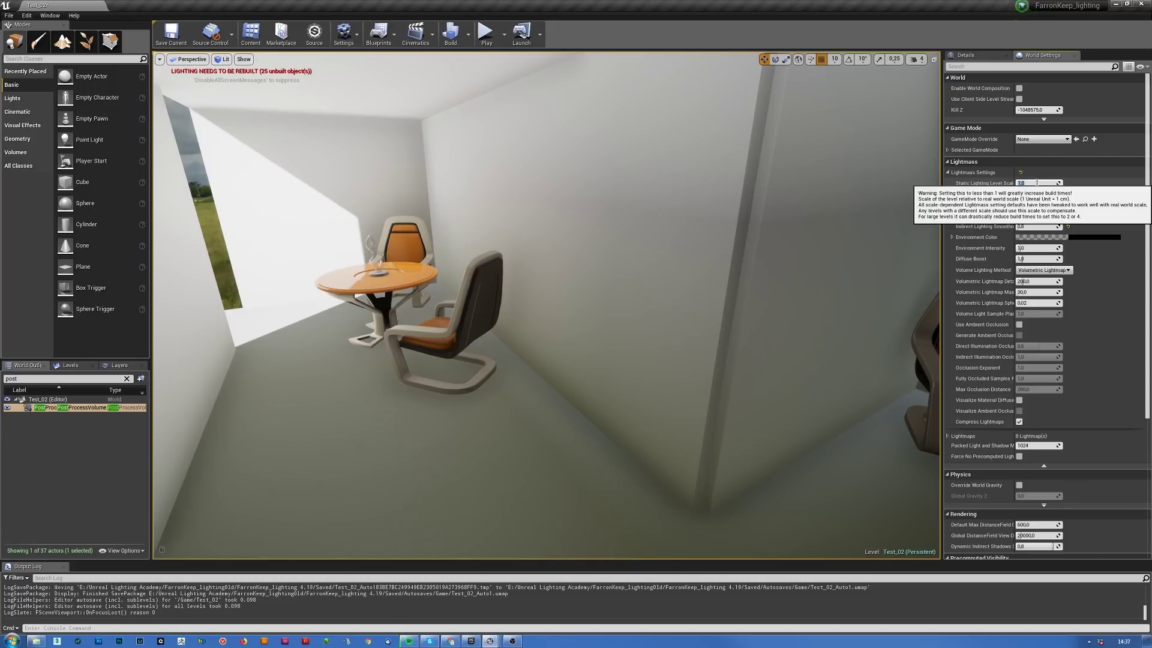
{"action": "type", "text": "0,1"}
{"action": "key", "text": "Return"}
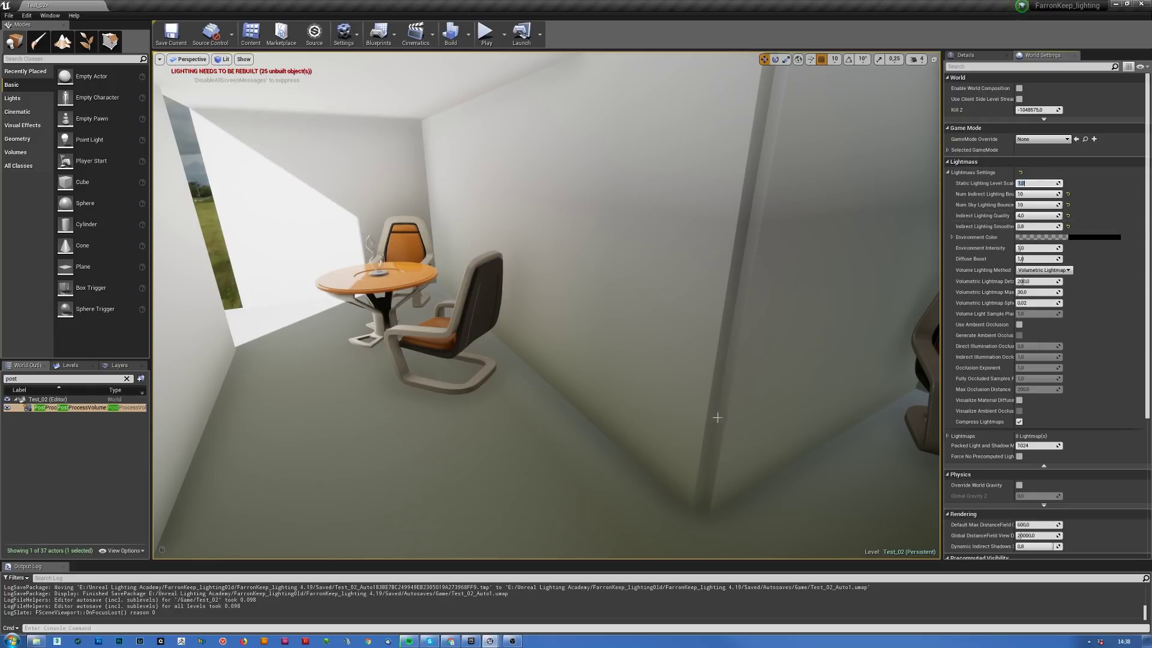
- Build only the level's lighting at Production quality and move the GPU Lightmass progress window over the viewport
{"action": "mouse_move", "coordinate": [447, 643]}
{"action": "right_click_drag", "start_coordinate": [555, 384], "coordinate": [588, 373]}
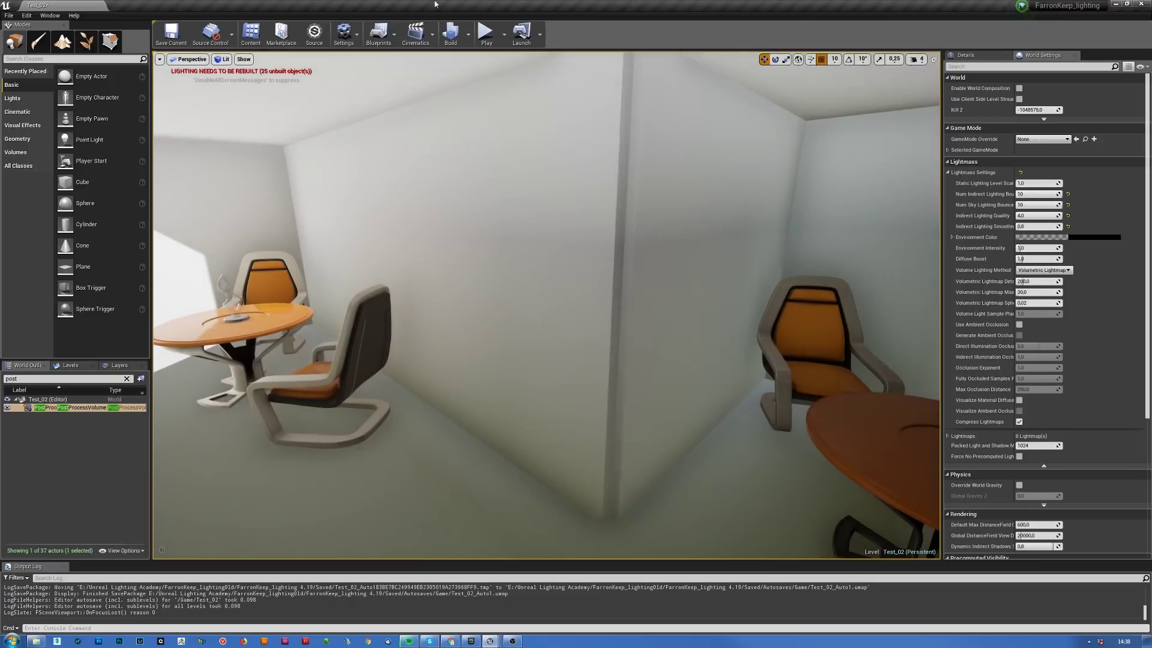
{"action": "left_click", "coordinate": [467, 34]}
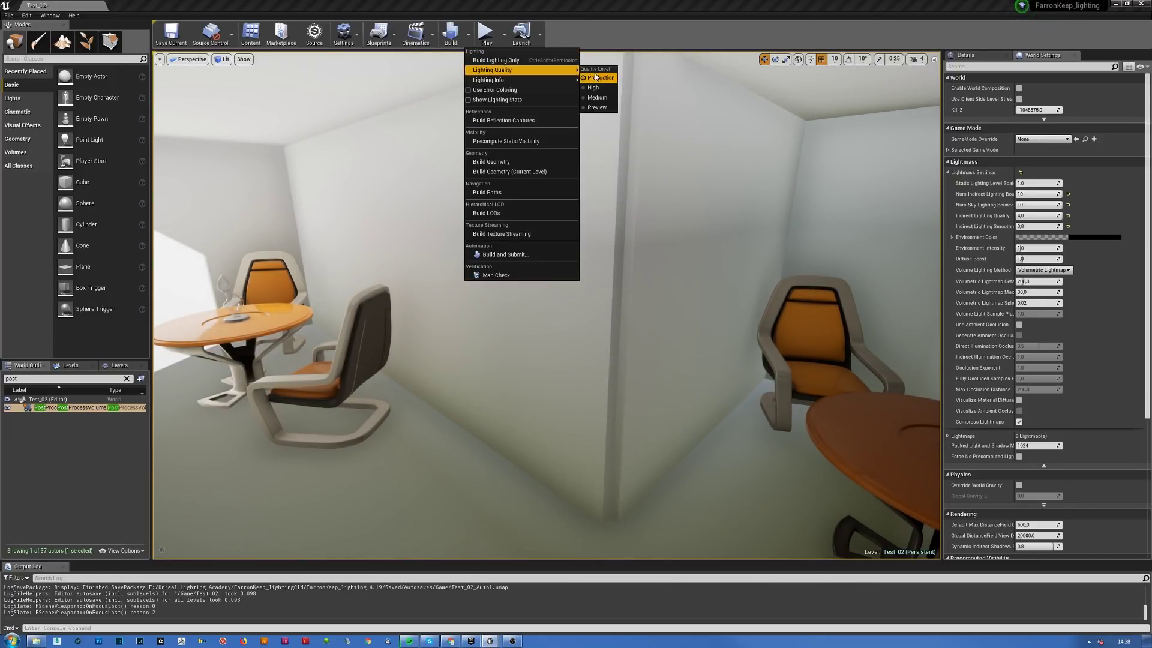
{"action": "left_click", "coordinate": [493, 60]}
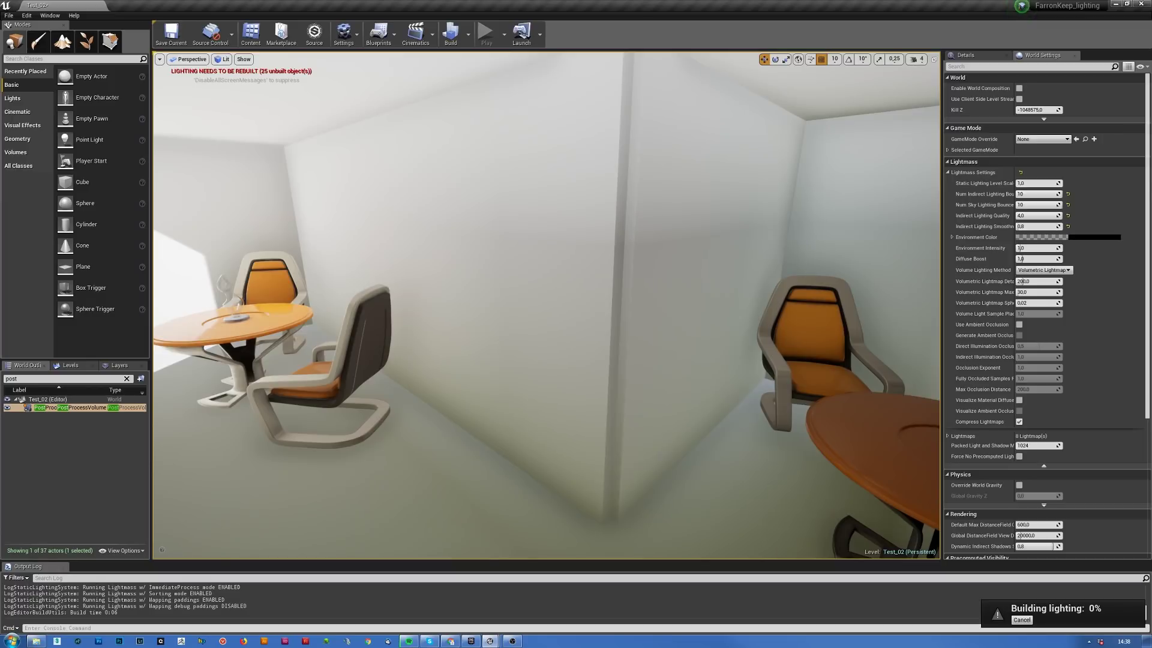
{"action": "left_click", "coordinate": [601, 327]}
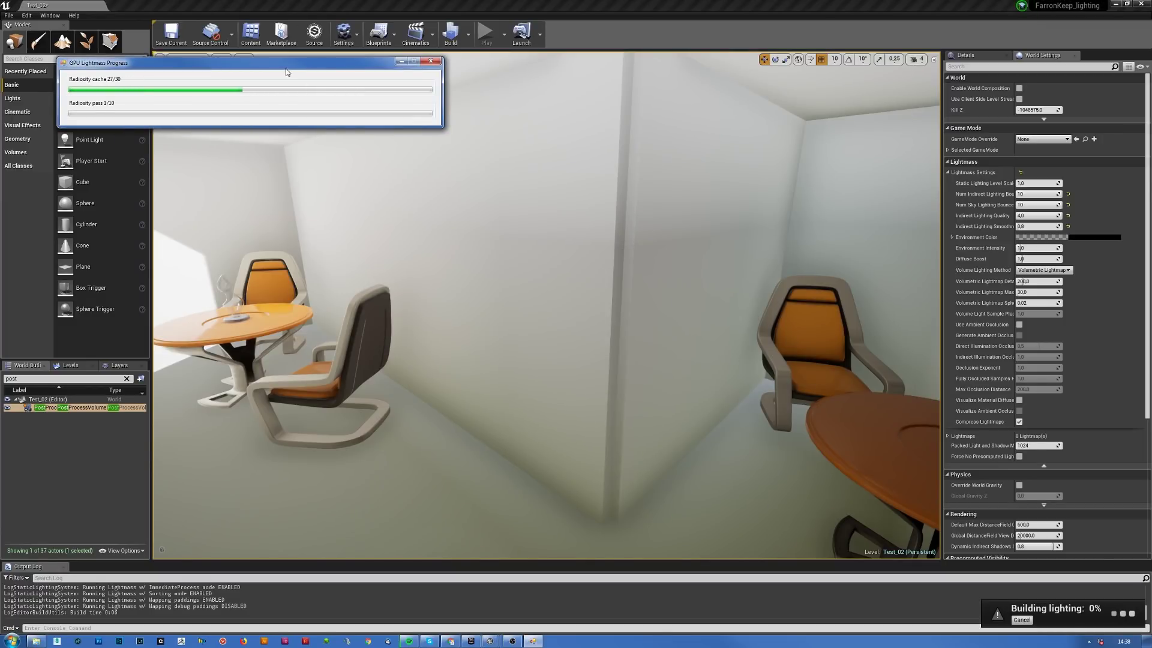
{"action": "left_click_drag", "start_coordinate": [286, 72], "coordinate": [539, 146]}
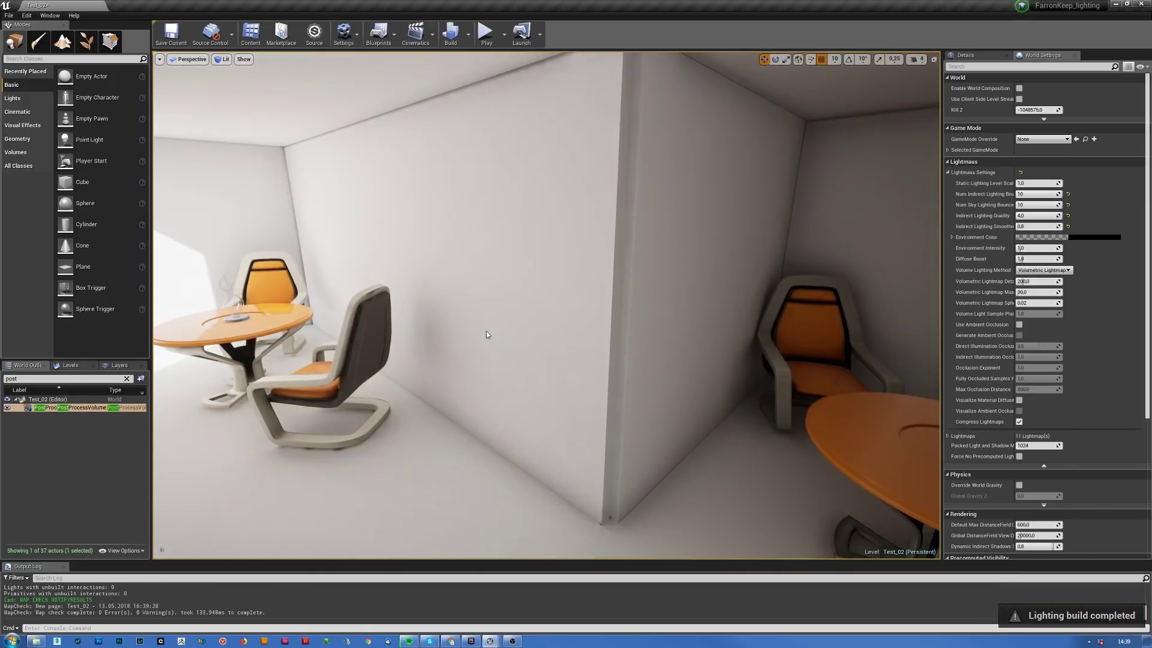
- Inspect the baked lighting on the walls, tables and chairs in both the dark and the sunlit parts of the interior
{"action": "right_click_drag", "start_coordinate": [760, 368], "coordinate": [648, 232]}
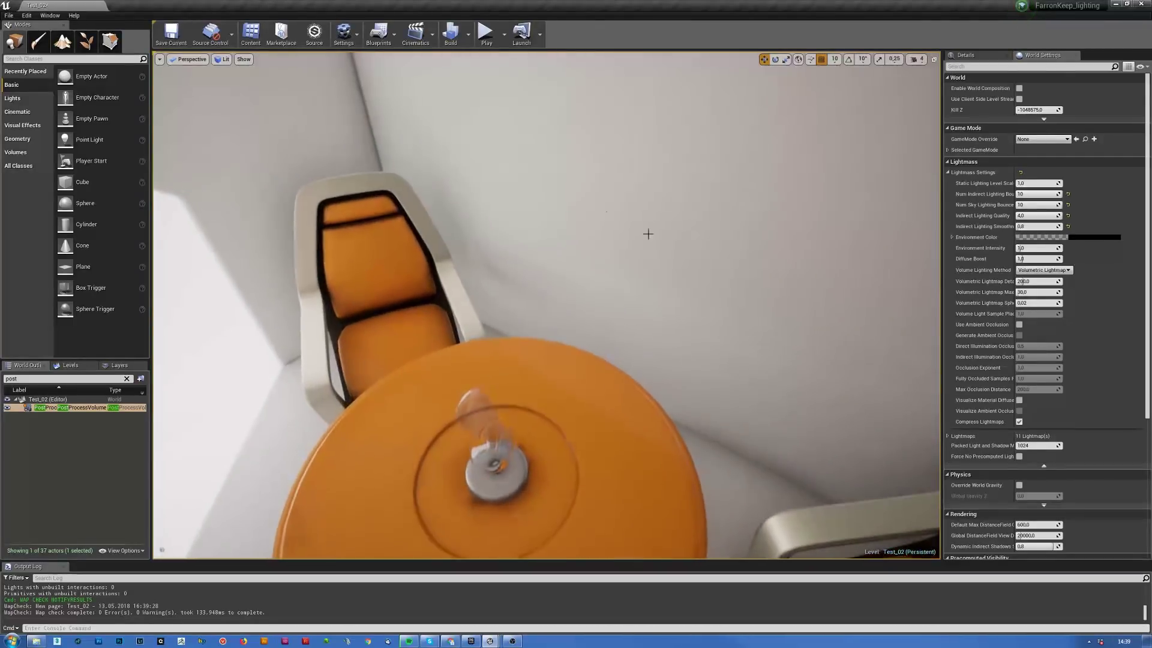
{"action": "right_click_drag", "start_coordinate": [497, 239], "coordinate": [620, 274]}
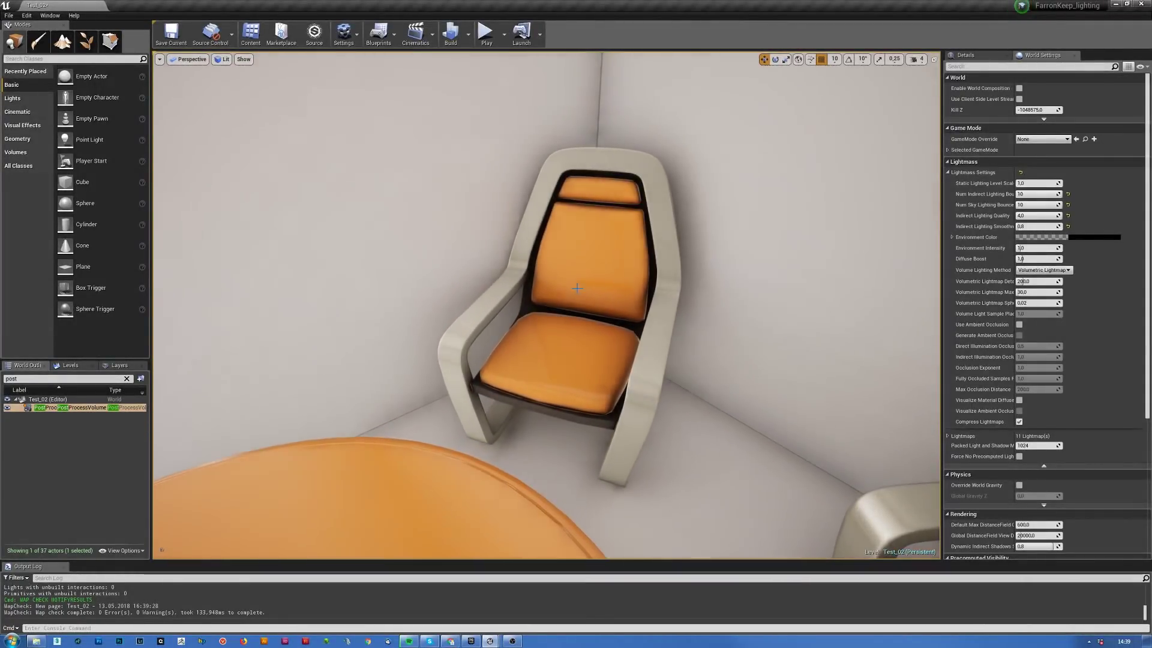
{"action": "right_click_drag", "start_coordinate": [640, 321], "coordinate": [599, 327]}
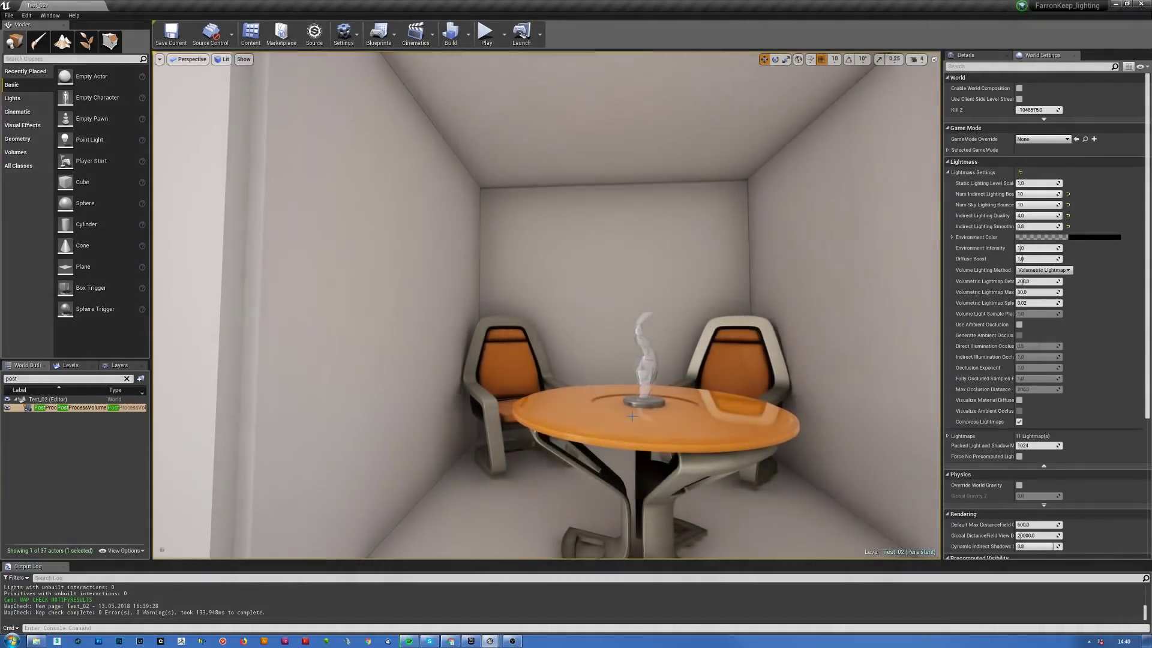
{"action": "mouse_move", "coordinate": [736, 436]}
{"action": "right_mouse_down"}
{"action": "mouse_move", "coordinate": [714, 436]}
{"action": "mouse_move", "coordinate": [743, 414]}
{"action": "right_mouse_up"}
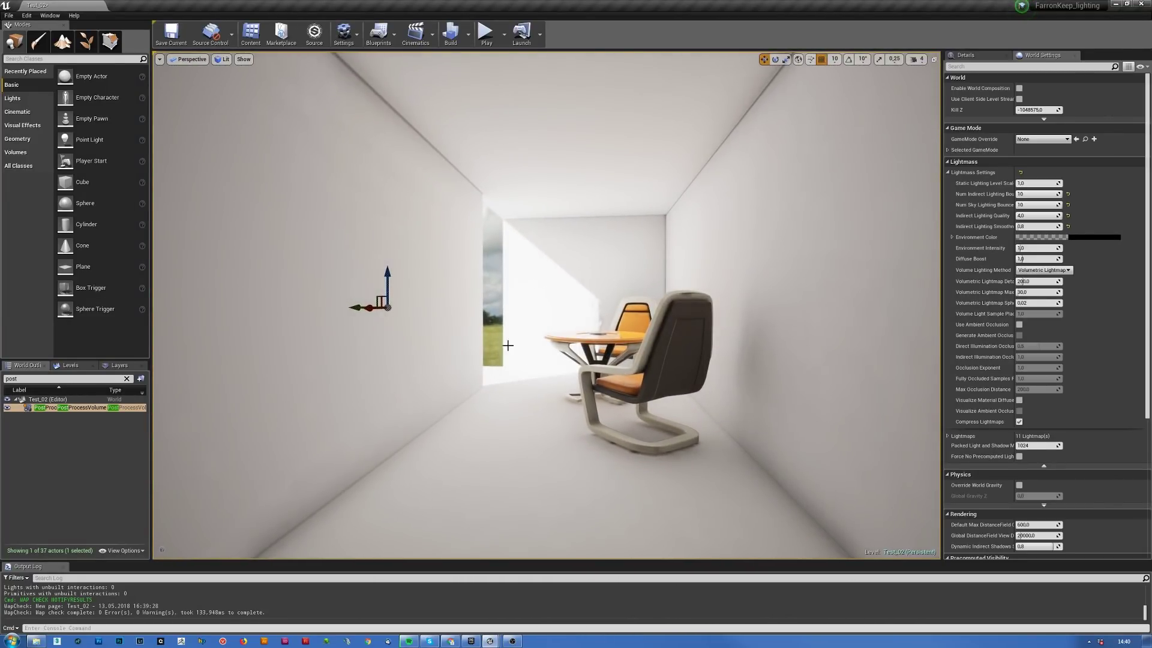
- Show the PostProcessVolume's details, enable the HDR (Eye Adaptation) visualization and compare the exposure histogram in the sunlit and dark rooms
{"action": "left_click", "coordinate": [970, 56]}
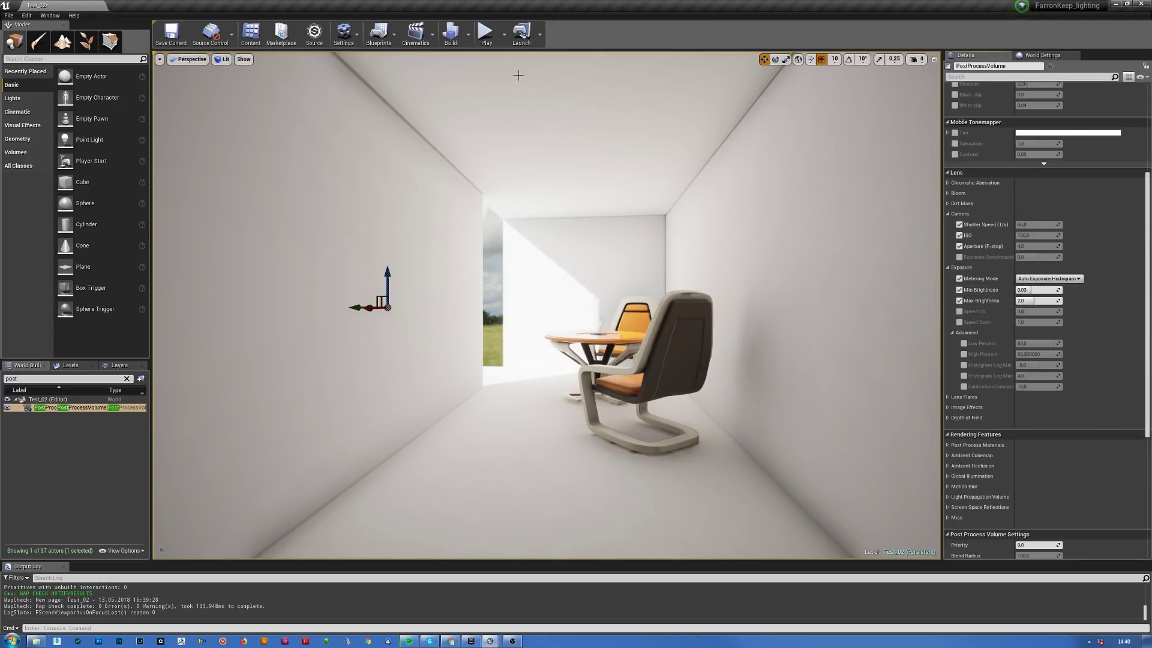
{"action": "left_click", "coordinate": [244, 60]}
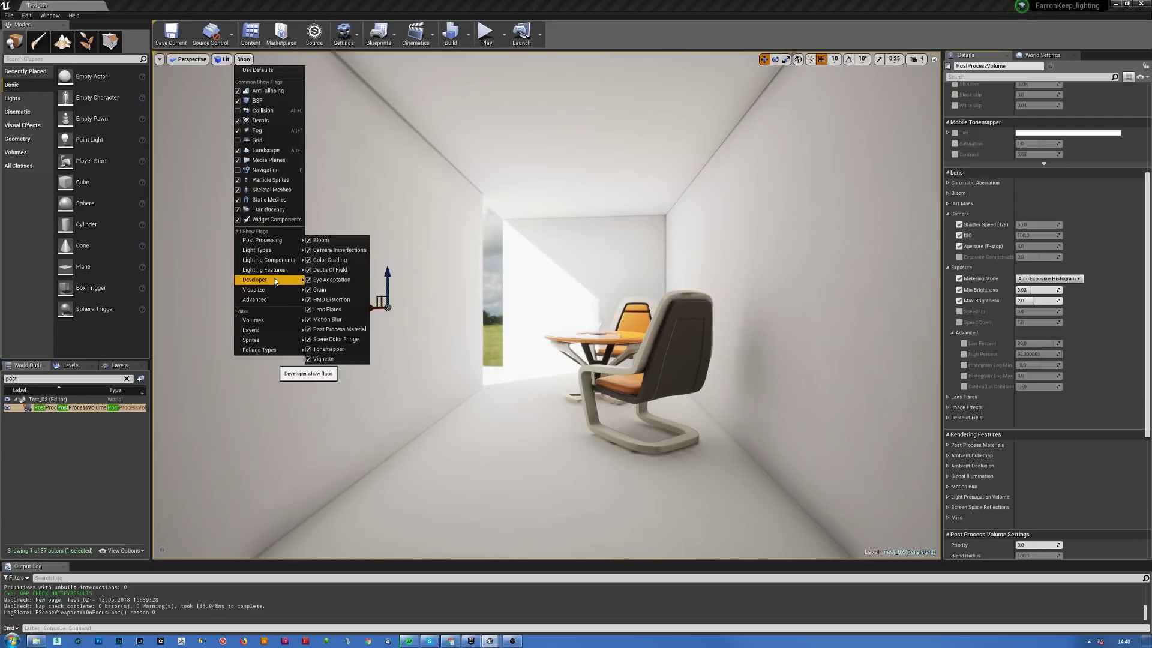
{"action": "mouse_move", "coordinate": [276, 281]}
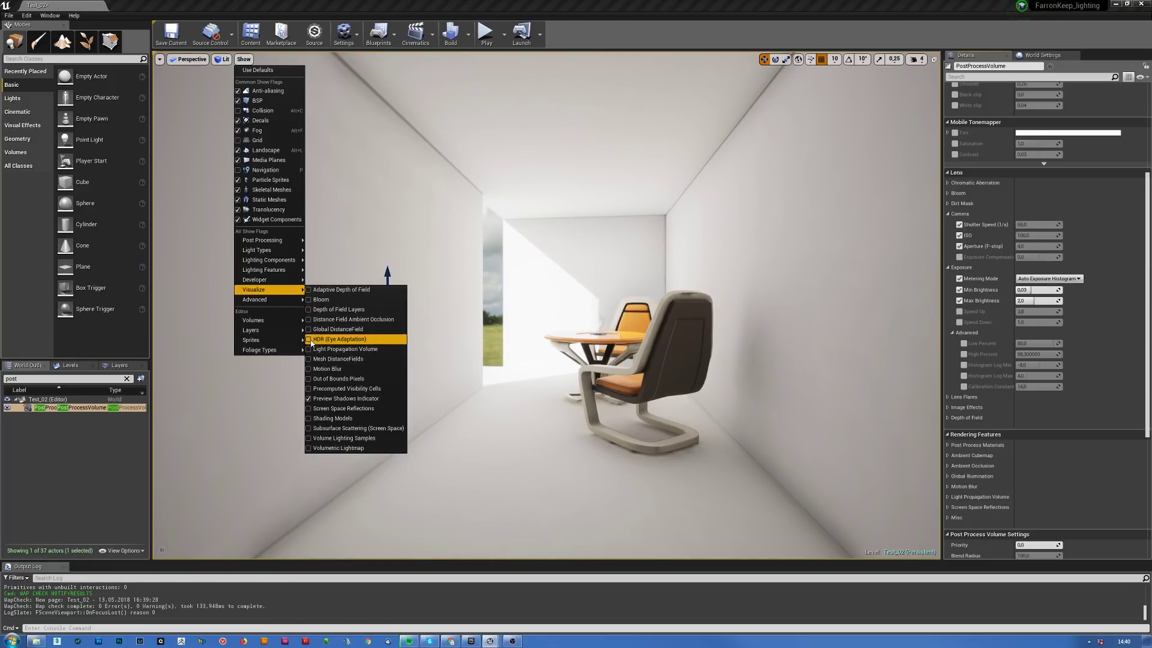
{"action": "left_click", "coordinate": [309, 341]}
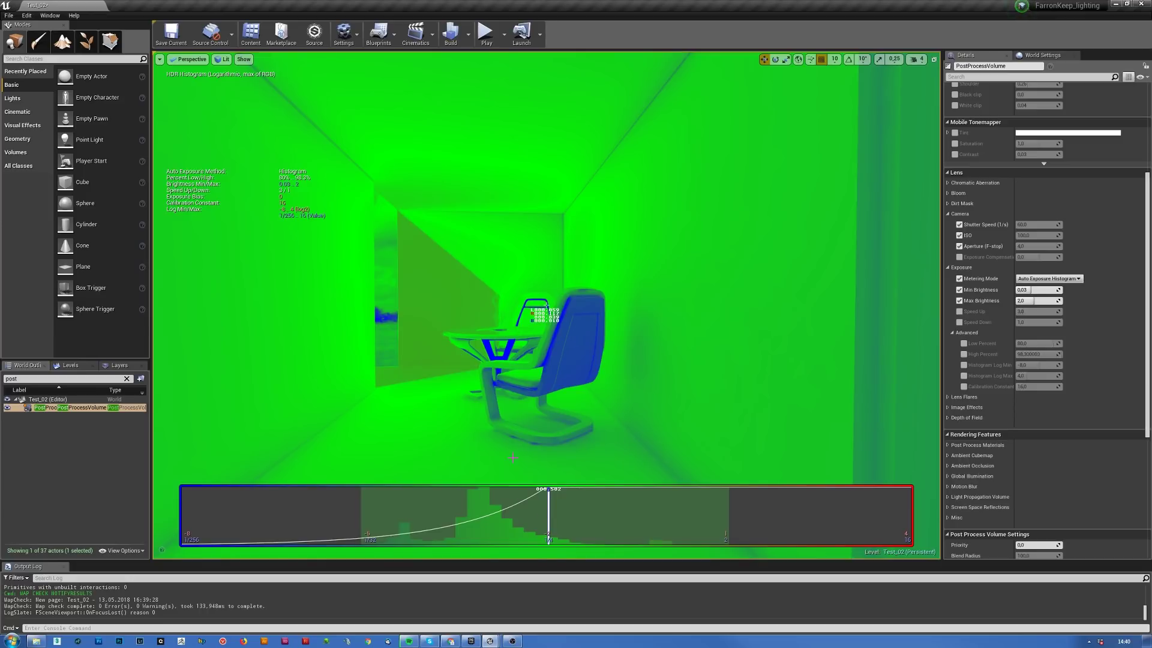
{"action": "mouse_move", "coordinate": [388, 548]}
{"action": "left_mouse_down"}
{"action": "mouse_move", "coordinate": [432, 540]}
{"action": "mouse_move", "coordinate": [389, 547]}
{"action": "left_mouse_up"}
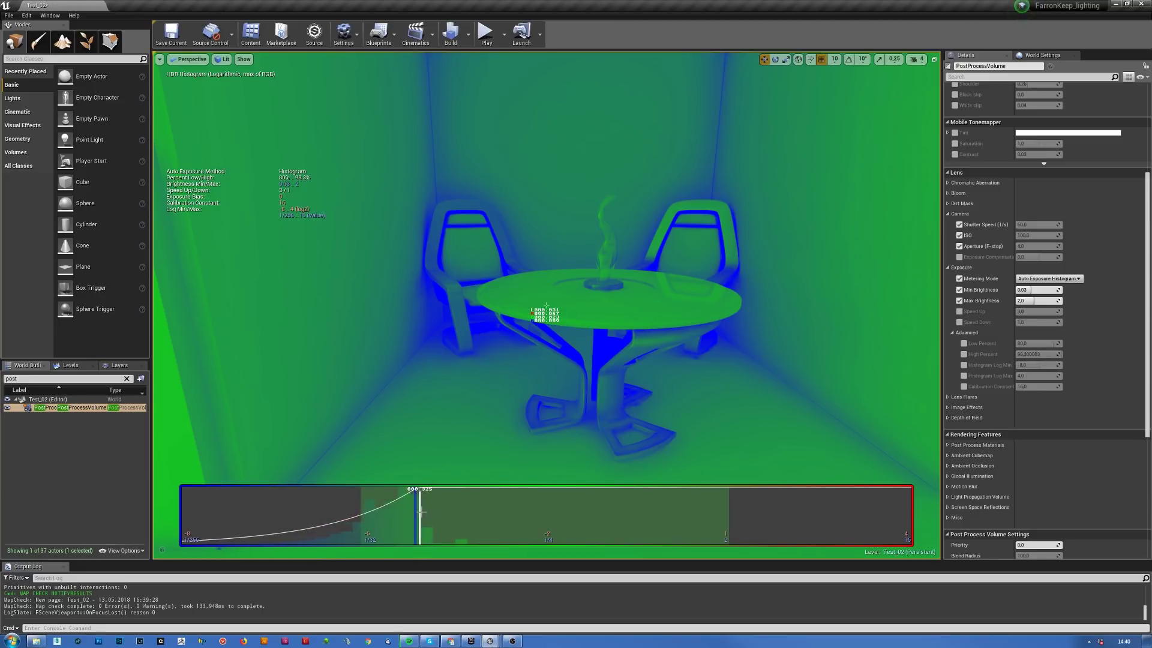
{"action": "right_click_drag", "start_coordinate": [614, 414], "coordinate": [410, 411]}
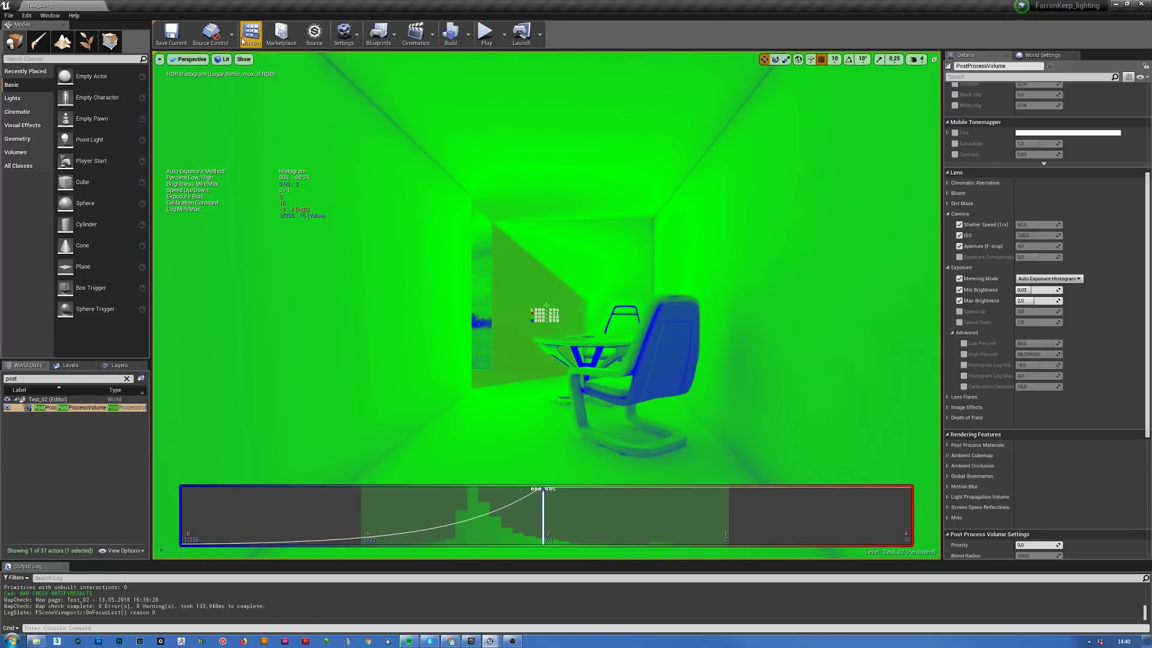
- Turn off the HDR (Eye Adaptation) visualization in the viewport
{"action": "left_click", "coordinate": [243, 59]}
{"action": "mouse_move", "coordinate": [282, 286]}
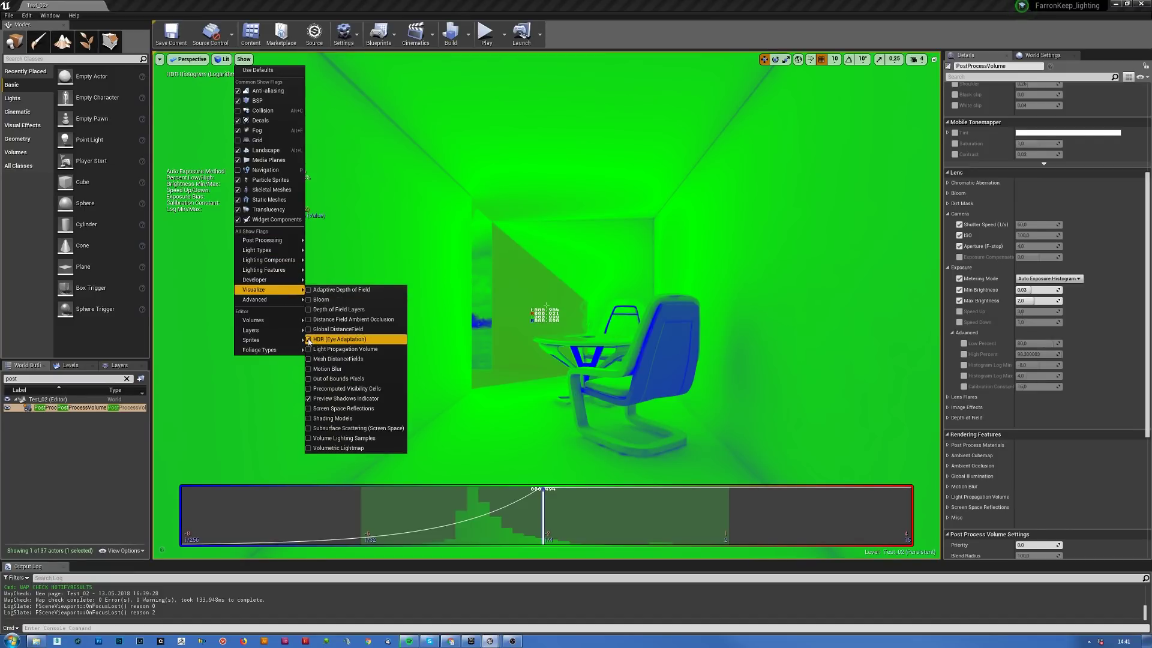
{"action": "left_click", "coordinate": [309, 339]}
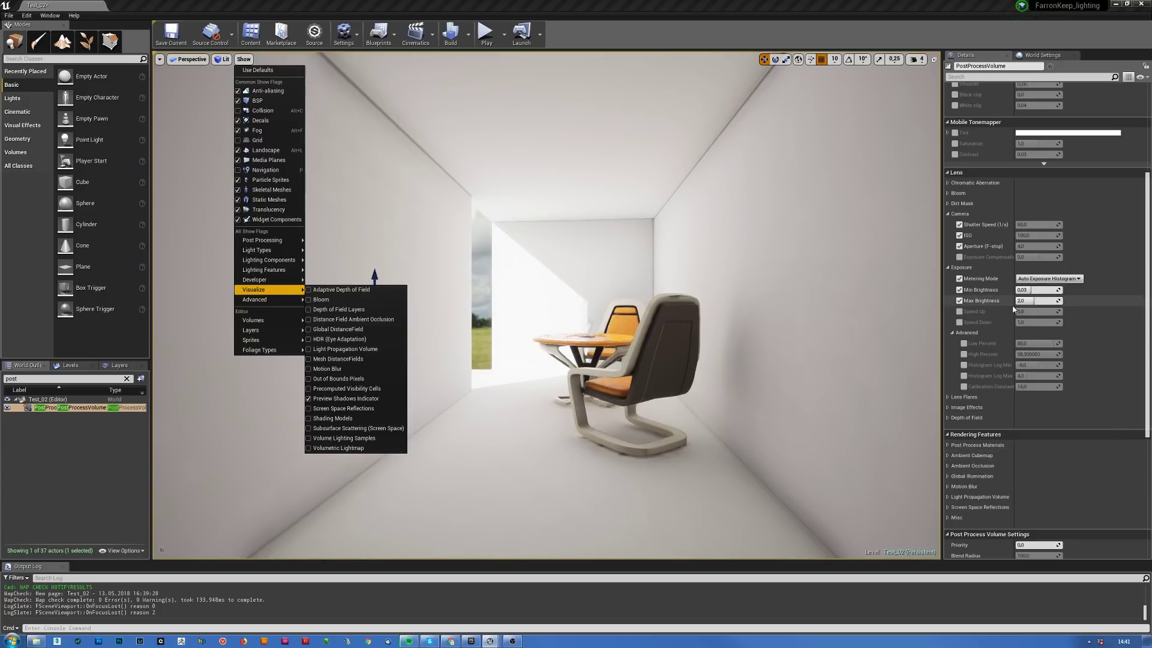
- Face the dark room and set the PostProcessVolume's exposure Min Brightness to 0,5
{"action": "right_click_drag", "start_coordinate": [540, 300], "coordinate": [504, 303]}
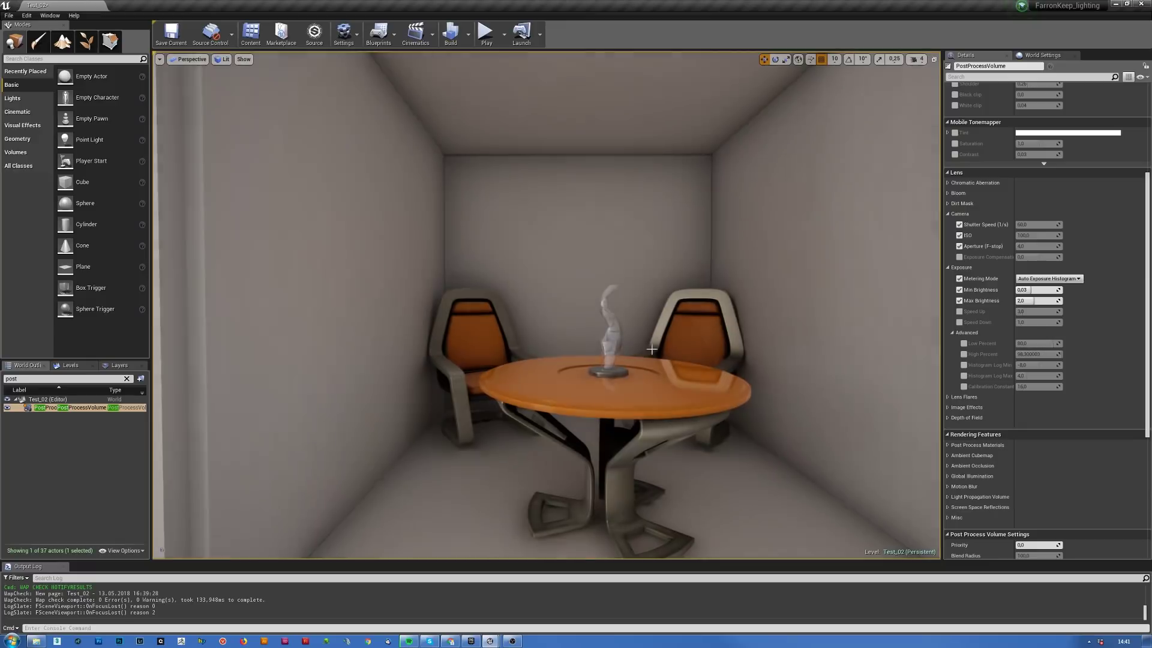
{"action": "left_click", "coordinate": [1044, 289]}
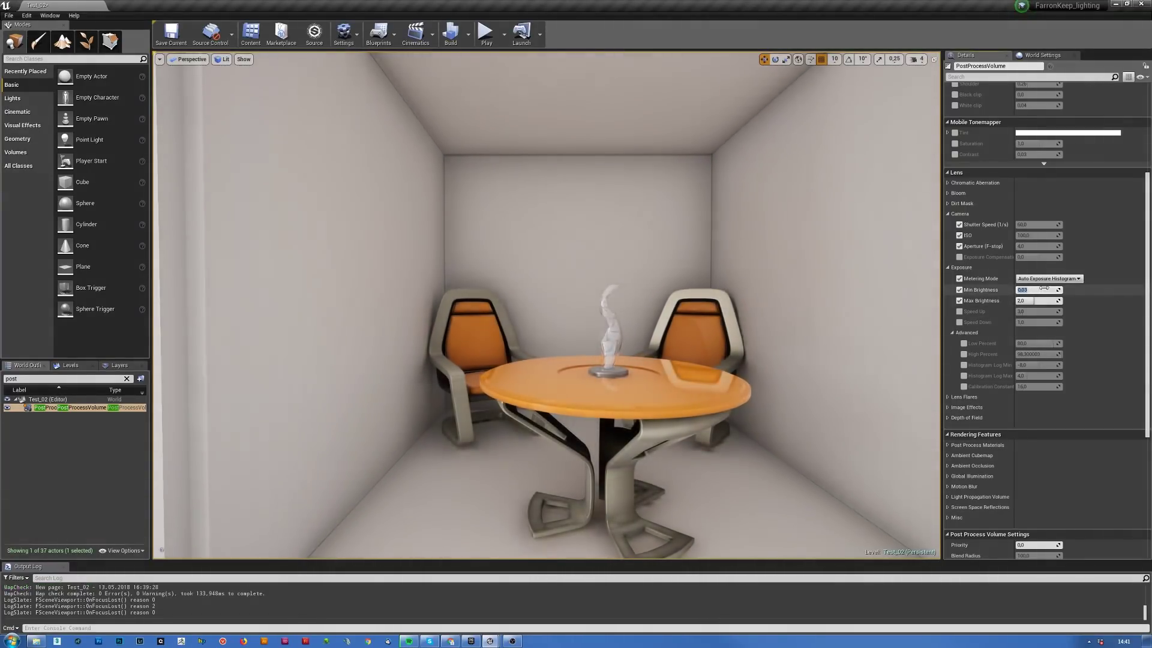
{"action": "type", "text": "0,5"}
{"action": "key", "text": "Return"}
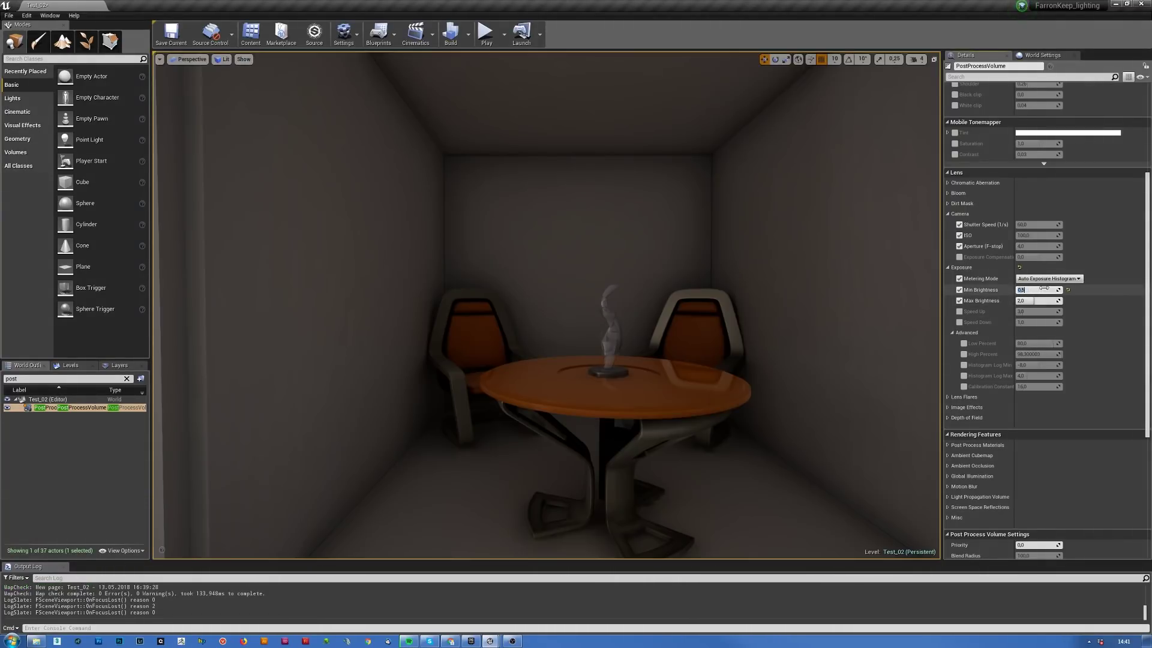
- Examine the exposure in the dark room, the sunlit room and outside towards the sky
{"action": "right_click_drag", "start_coordinate": [741, 382], "coordinate": [720, 360]}
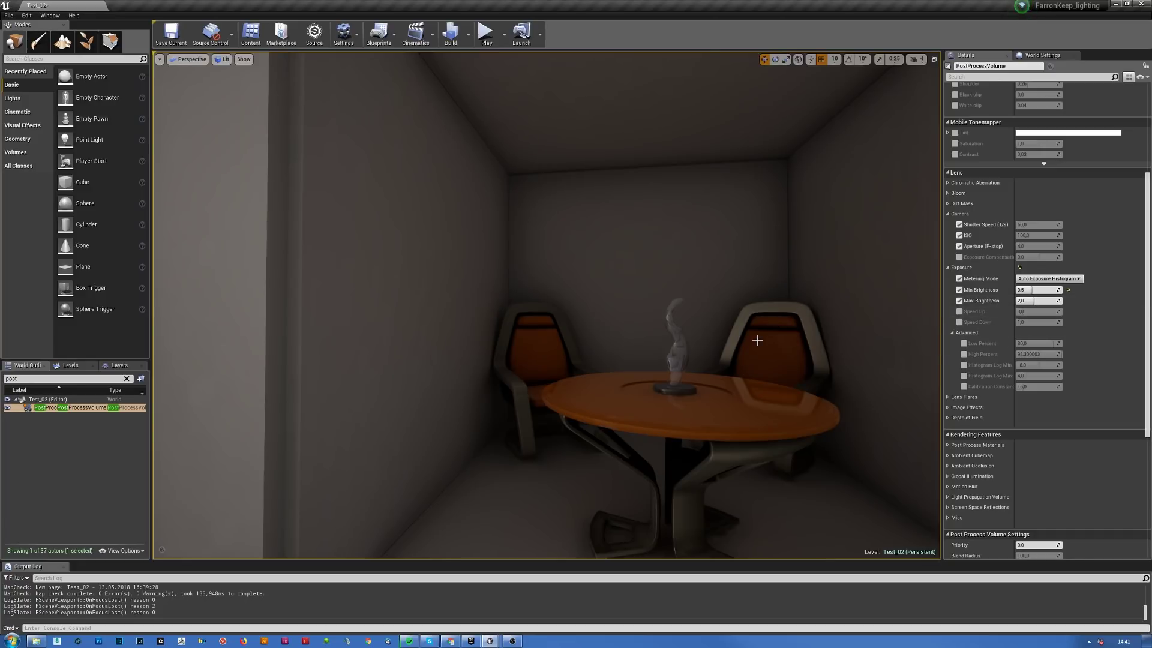
{"action": "right_click_drag", "start_coordinate": [782, 334], "coordinate": [750, 335]}
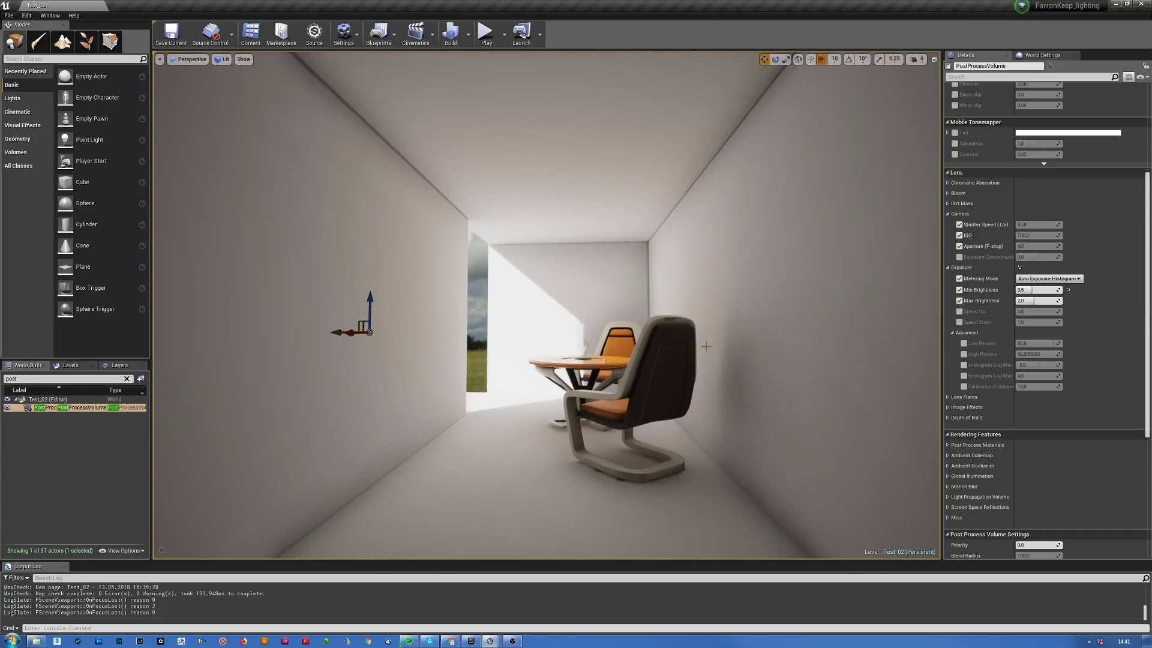
{"action": "key", "text": "w"}
{"action": "right_click_drag", "start_coordinate": [706, 346], "coordinate": [620, 224]}
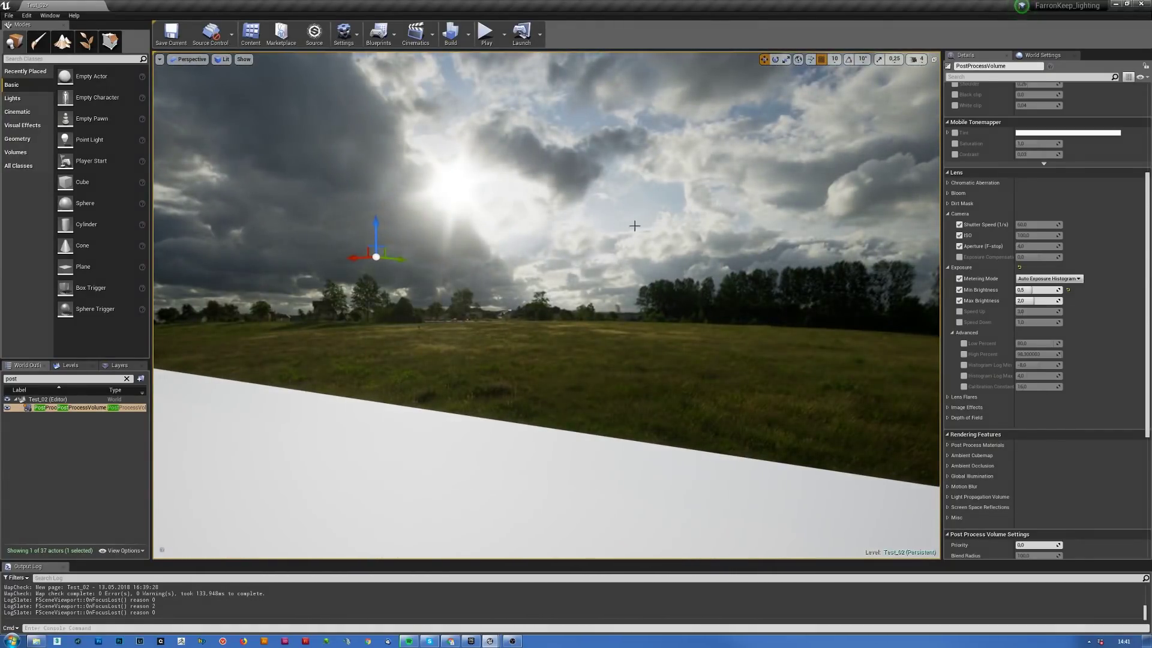
- Look at the sky sphere's material instance and its SkyBrightness parameter, close it and view the sky and the dark room
{"action": "left_click", "coordinate": [680, 222]}
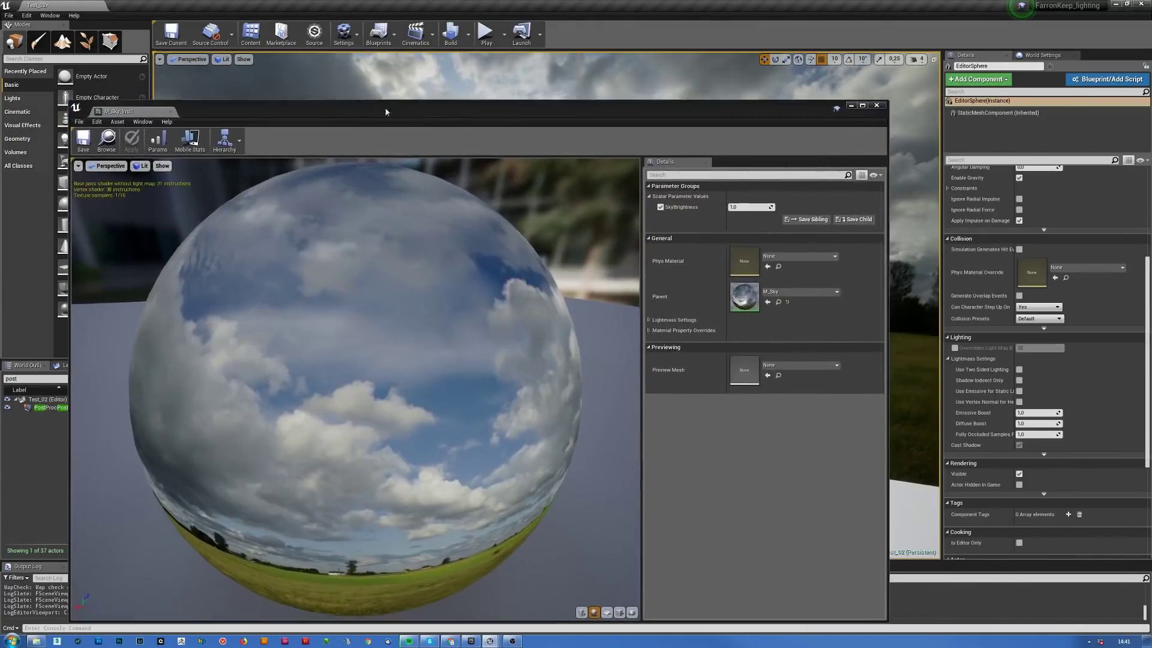
{"action": "left_click", "coordinate": [869, 105]}
{"action": "right_click_drag", "start_coordinate": [794, 287], "coordinate": [678, 277]}
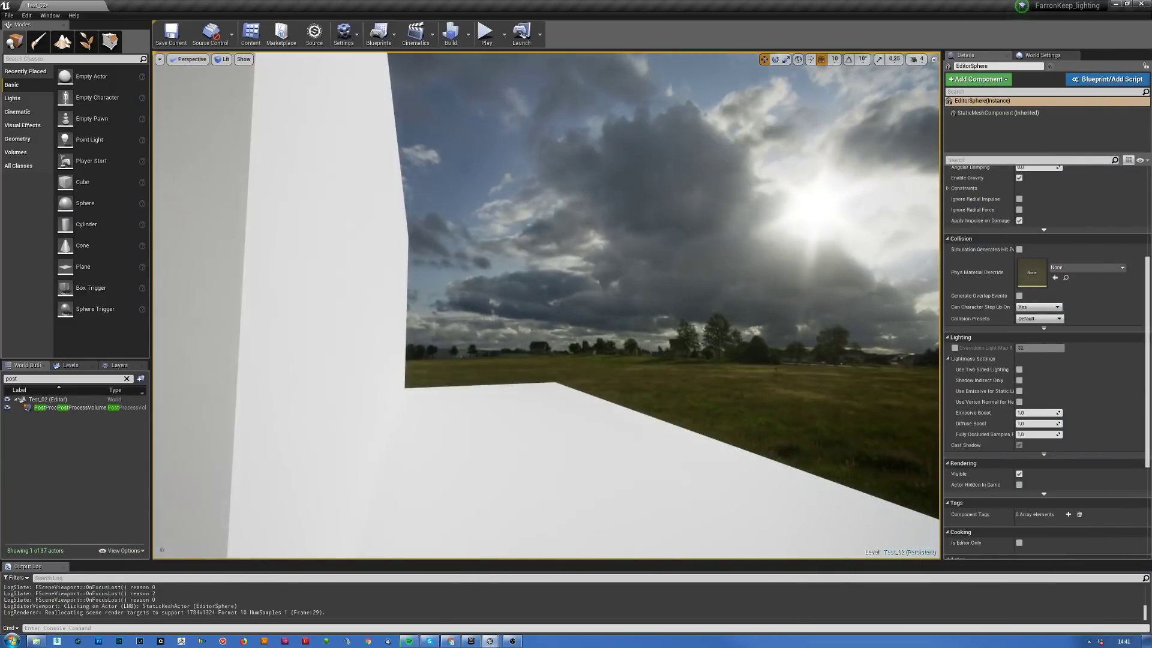
{"action": "right_click_drag", "start_coordinate": [788, 324], "coordinate": [717, 364]}
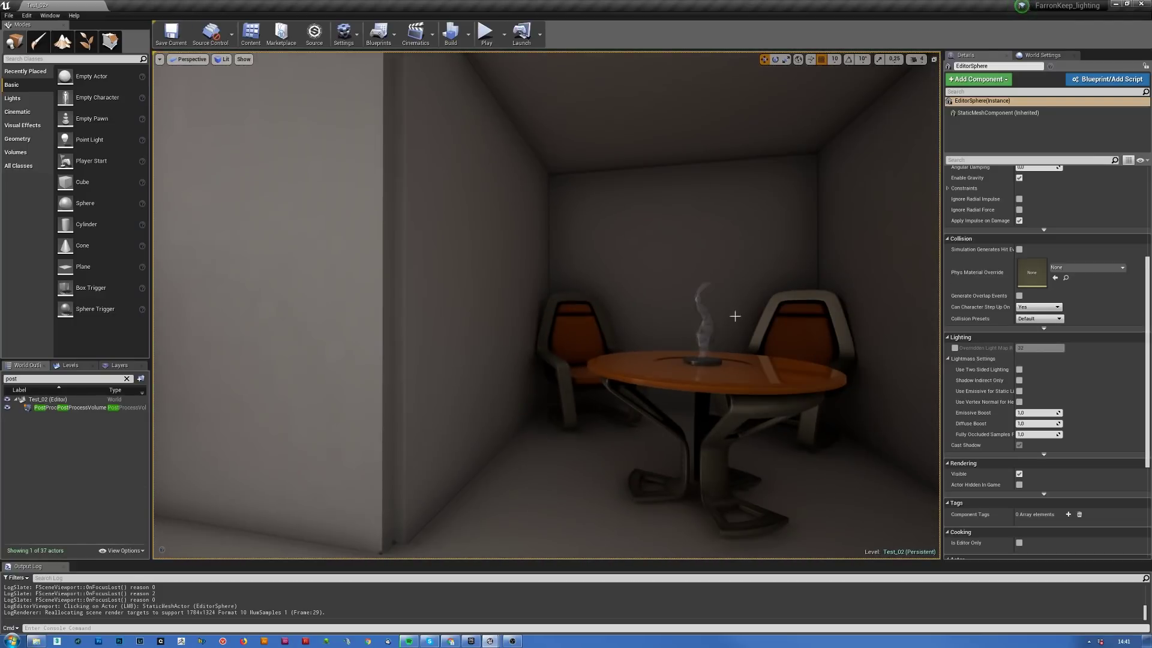
- Set the PostProcessVolume's exposure Min Brightness to 0,25 and compare the dark and sunlit rooms
{"action": "right_click_drag", "start_coordinate": [639, 331], "coordinate": [586, 352]}
{"action": "left_click", "coordinate": [90, 408]}
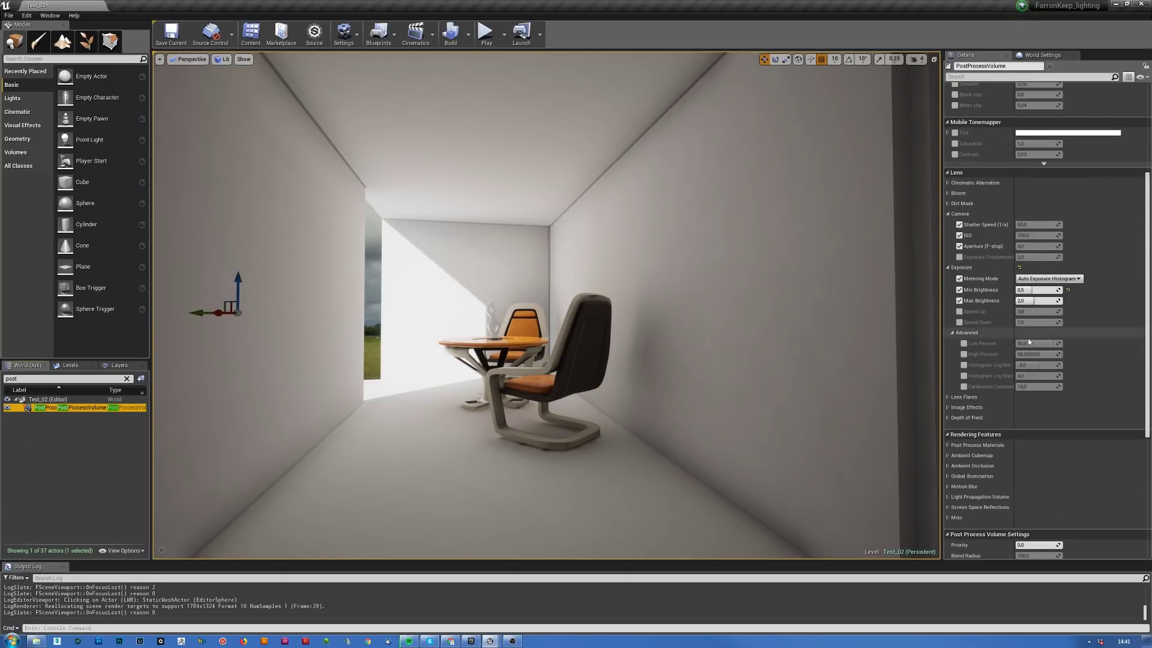
{"action": "left_click", "coordinate": [1030, 289]}
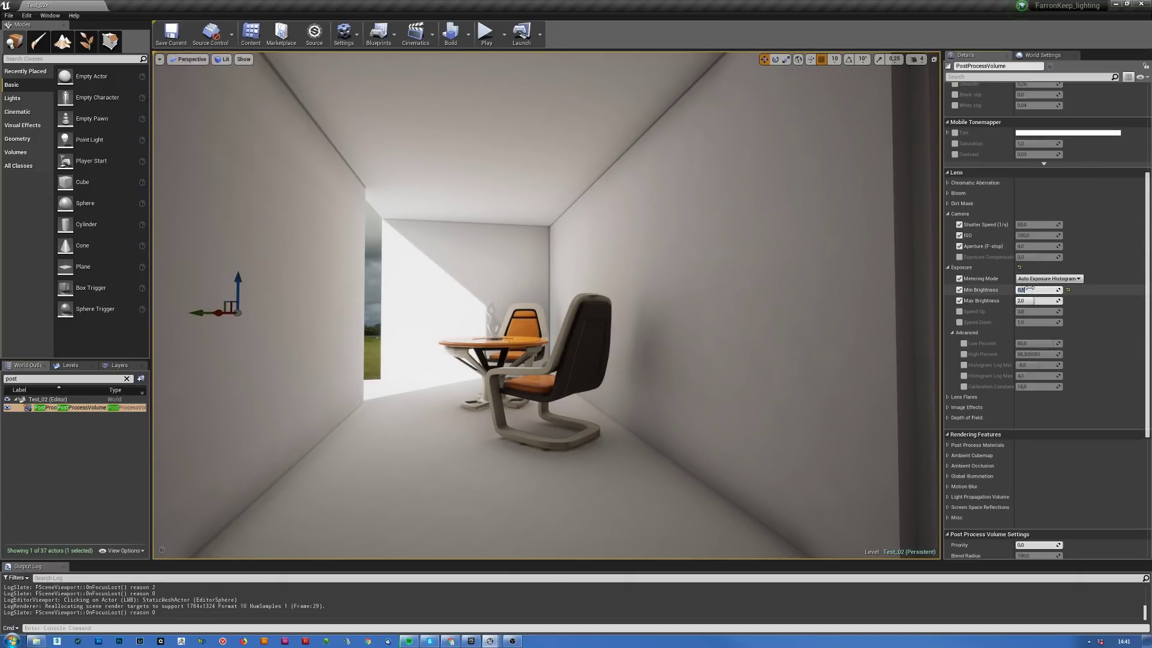
{"action": "right_click_drag", "start_coordinate": [714, 318], "coordinate": [683, 331]}
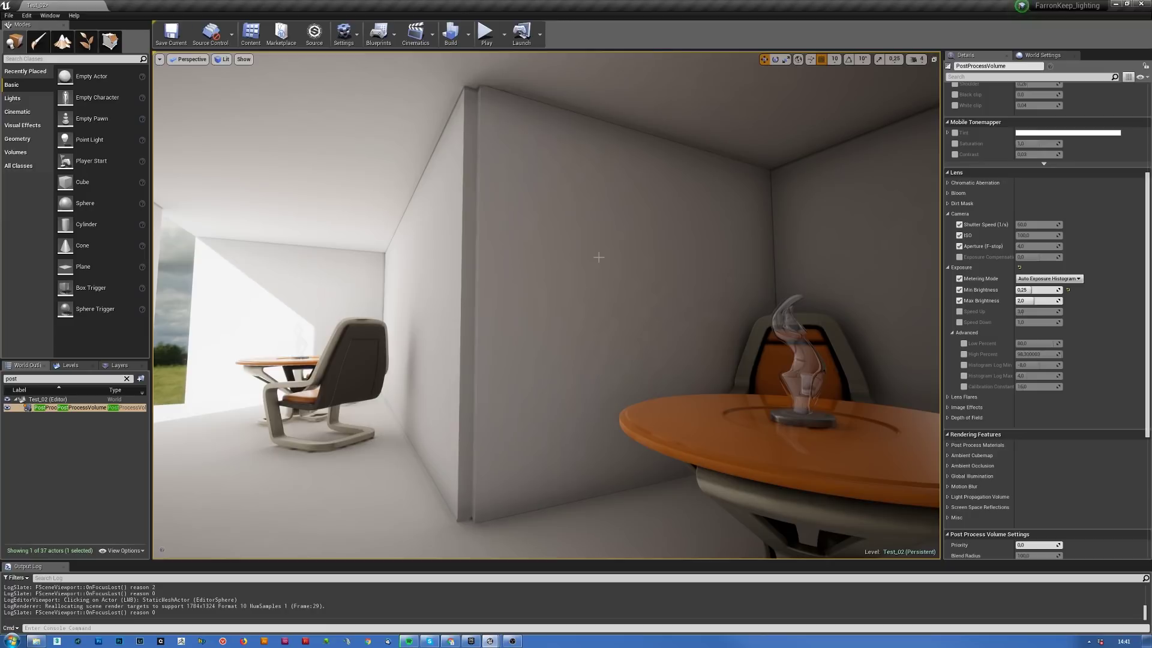
{"action": "right_click_drag", "start_coordinate": [626, 283], "coordinate": [743, 285]}
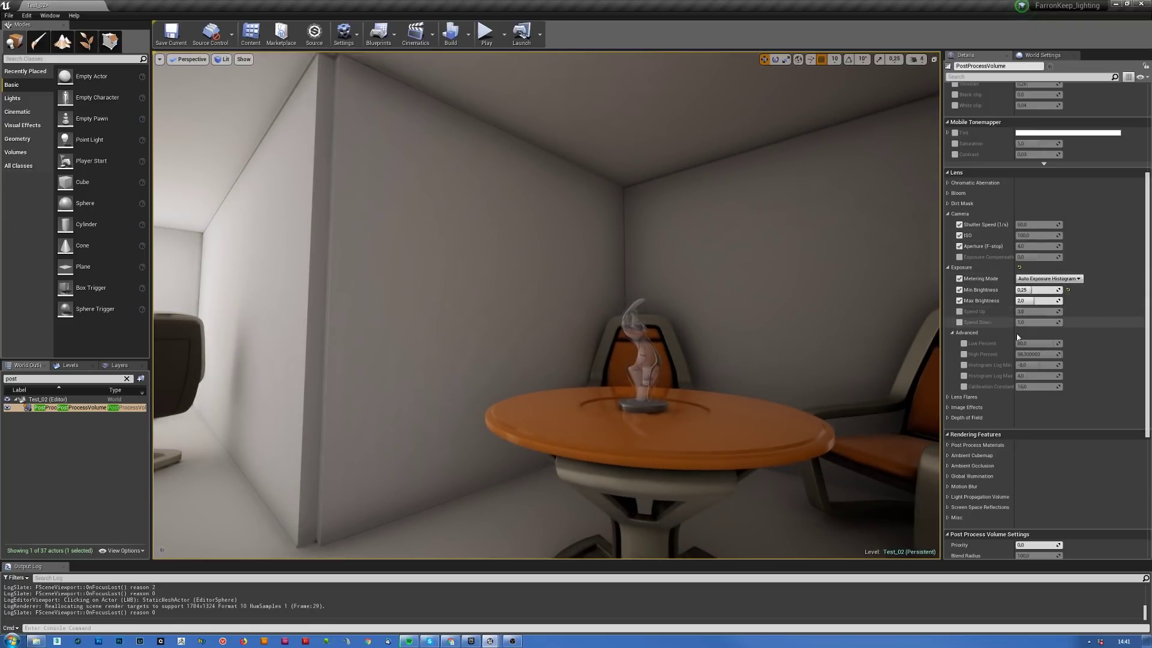
- Show the editor icons, select the point light above the dark room's table and review its Intensity and Intensity Units options
{"action": "mouse_move", "coordinate": [594, 249]}
{"action": "right_mouse_down"}
{"action": "mouse_move", "coordinate": [473, 248]}
{"action": "mouse_move", "coordinate": [552, 279]}
{"action": "mouse_move", "coordinate": [474, 250]}
{"action": "mouse_move", "coordinate": [645, 243]}
{"action": "mouse_move", "coordinate": [592, 234]}
{"action": "right_mouse_up"}
{"action": "key", "text": "s"}
{"action": "key", "text": "g"}
{"action": "left_click", "coordinate": [564, 190]}
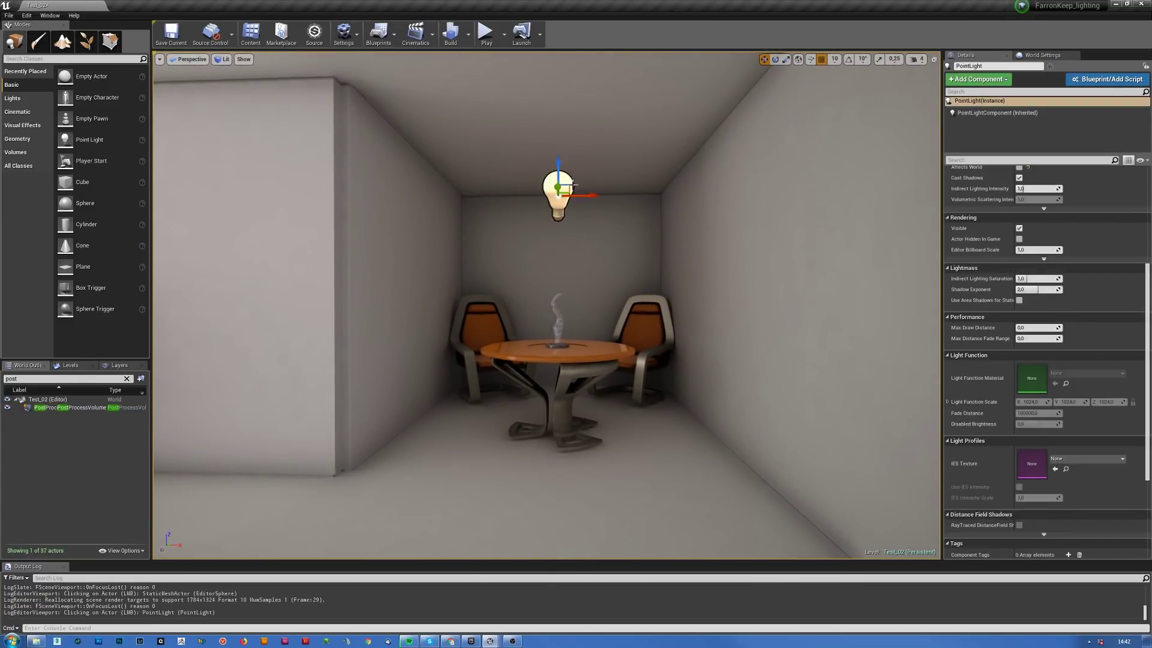
{"action": "scroll", "coordinate": [1075, 348], "scroll_direction": "up", "scroll_amount": 5}
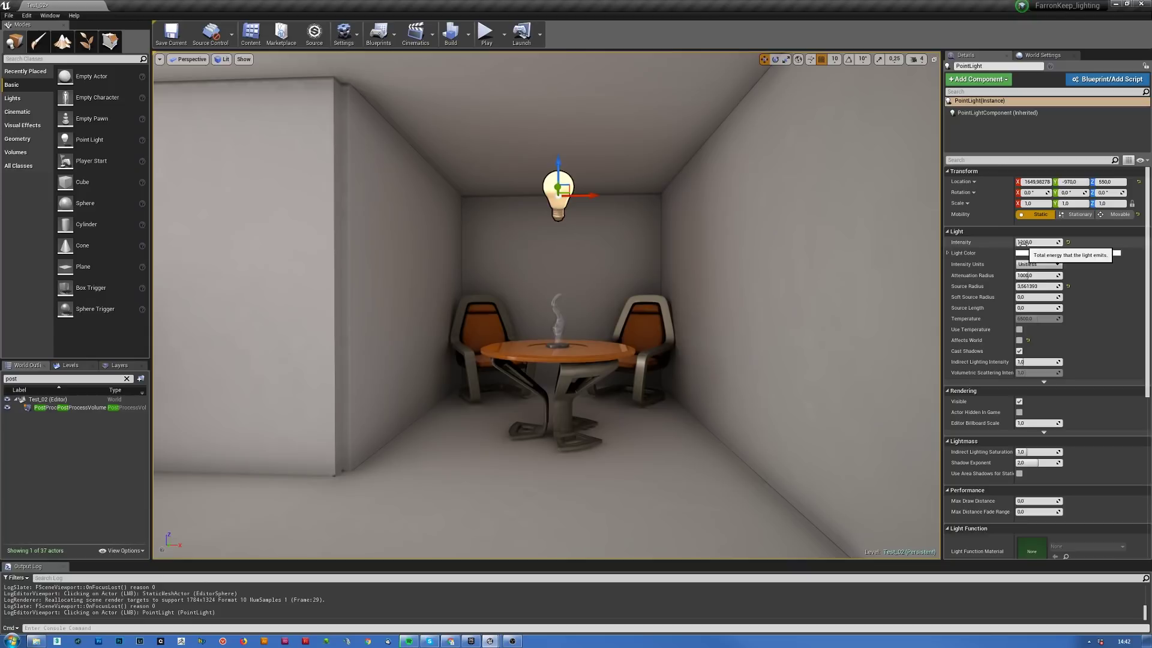
{"action": "left_click", "coordinate": [1044, 265]}
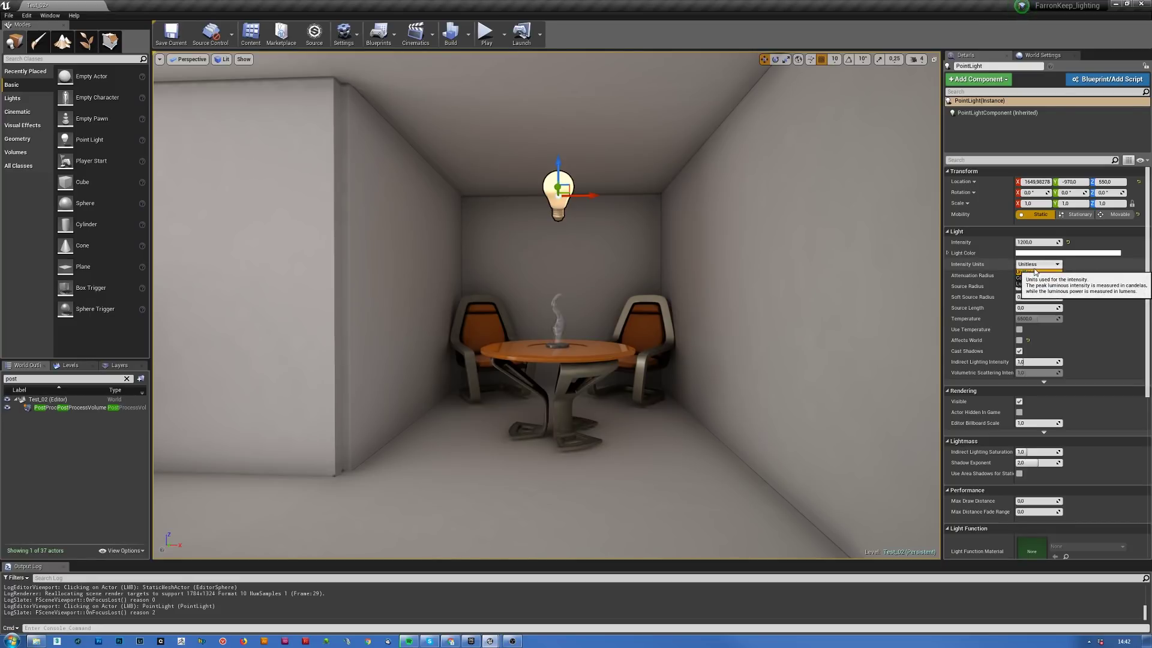
{"action": "left_click", "coordinate": [1036, 266]}
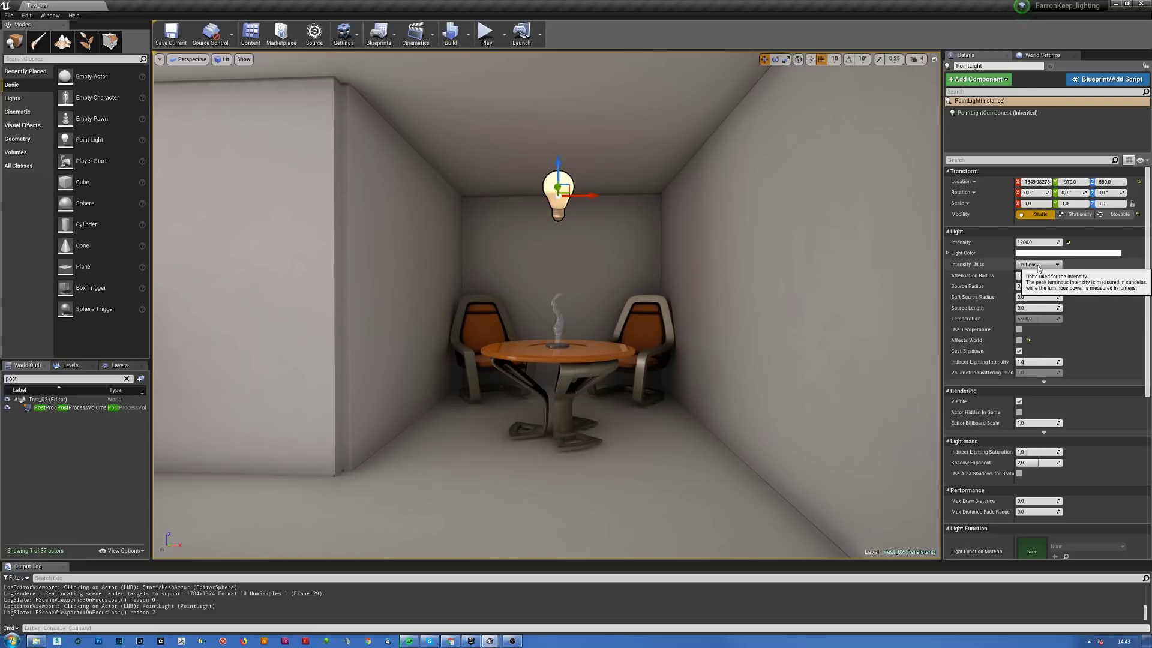
- Review the PostProcessVolume's exposure settings, the view outside and the directional light's properties
{"action": "left_click", "coordinate": [72, 407]}
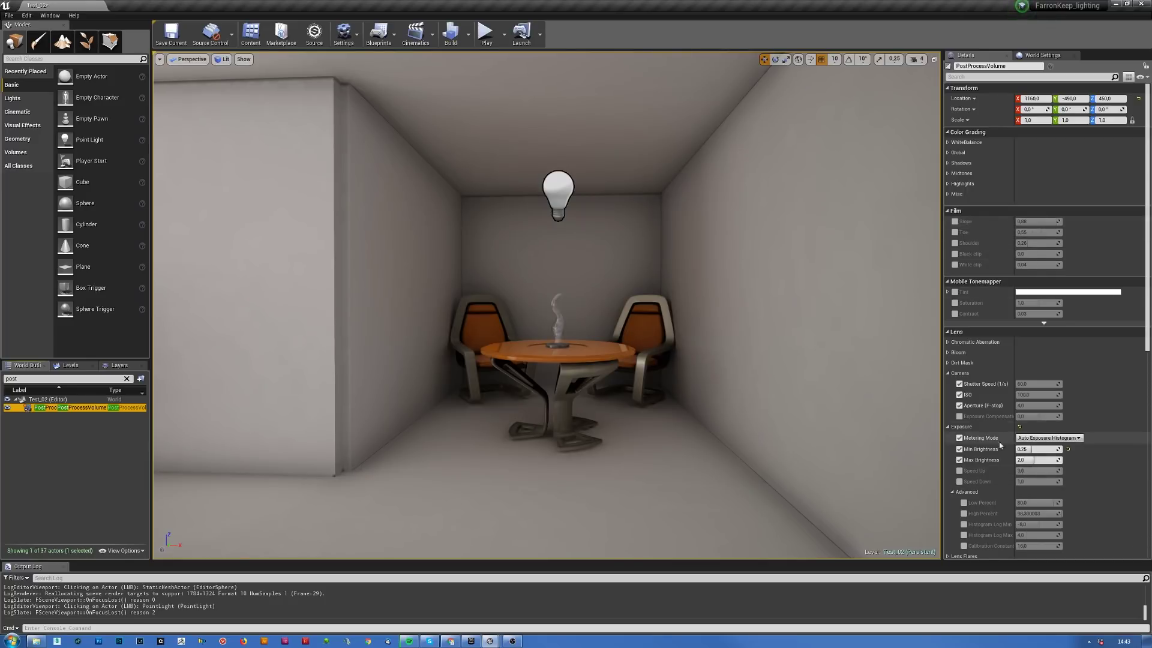
{"action": "right_click_drag", "start_coordinate": [540, 300], "coordinate": [495, 297]}
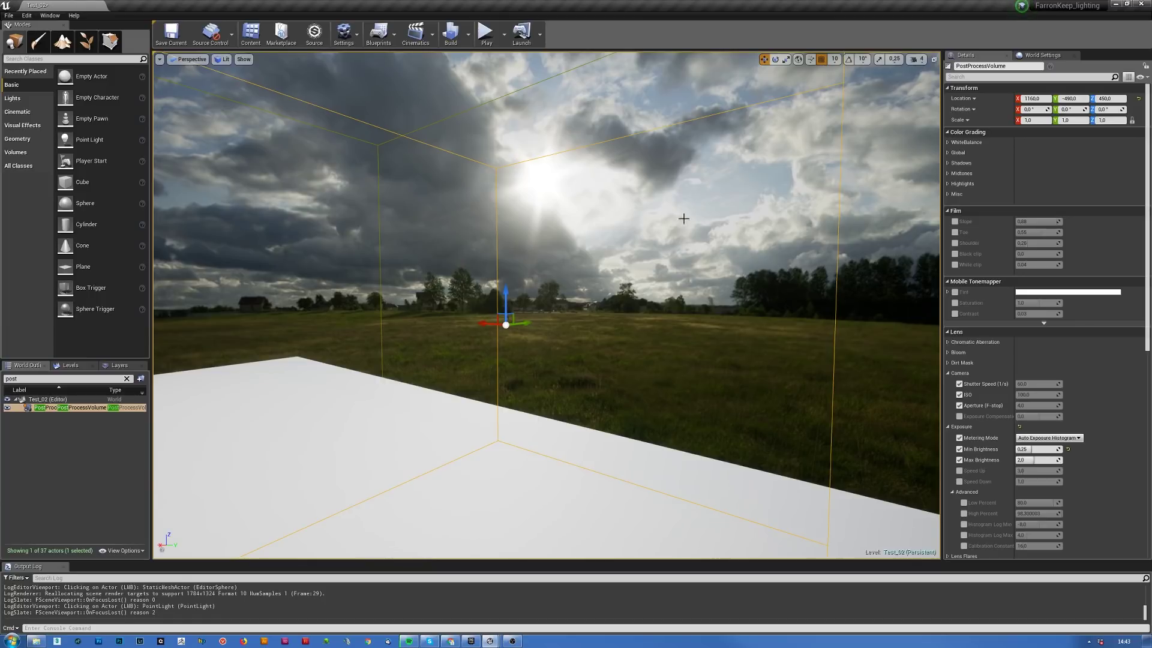
{"action": "right_click_drag", "start_coordinate": [731, 228], "coordinate": [698, 240]}
{"action": "left_click", "coordinate": [353, 364]}
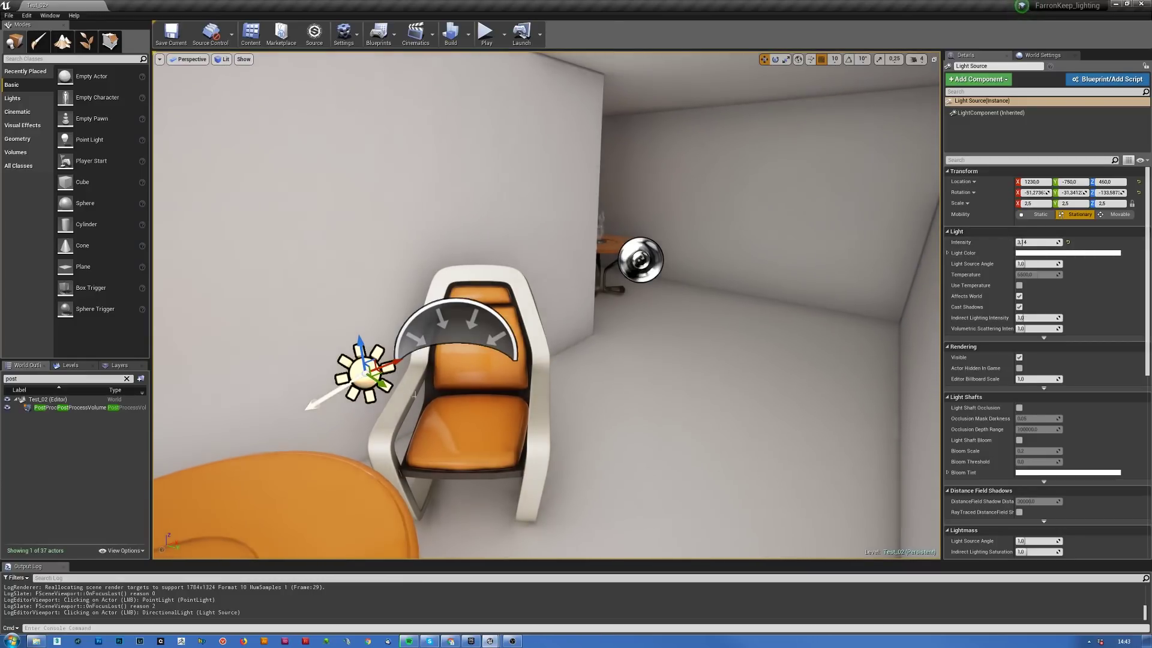
- Set the dark room's point light Intensity to 900 and turn on Affects World
{"action": "right_click_drag", "start_coordinate": [628, 349], "coordinate": [666, 324]}
{"action": "left_click", "coordinate": [657, 120]}
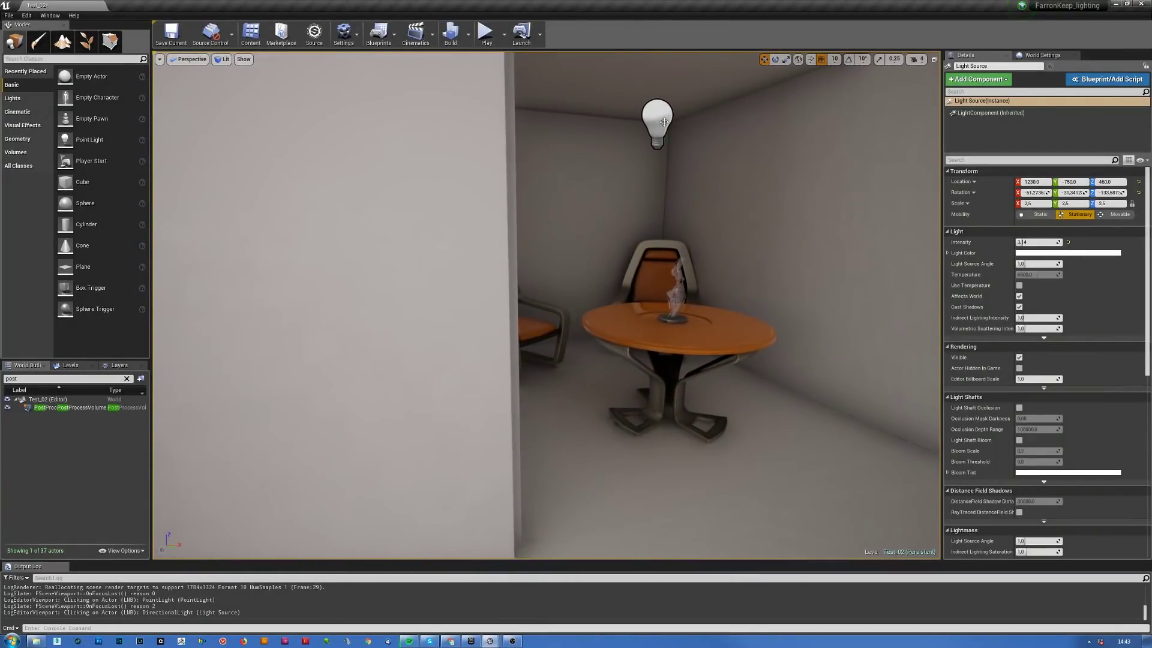
{"action": "left_click", "coordinate": [1043, 242]}
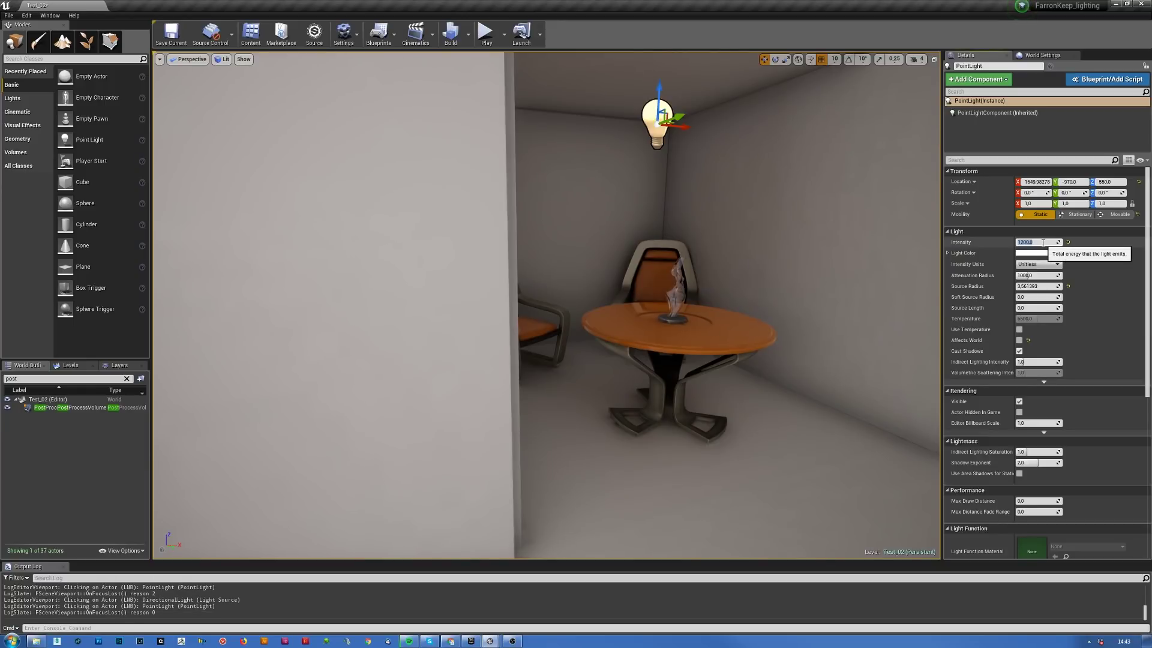
{"action": "type", "text": "9"}
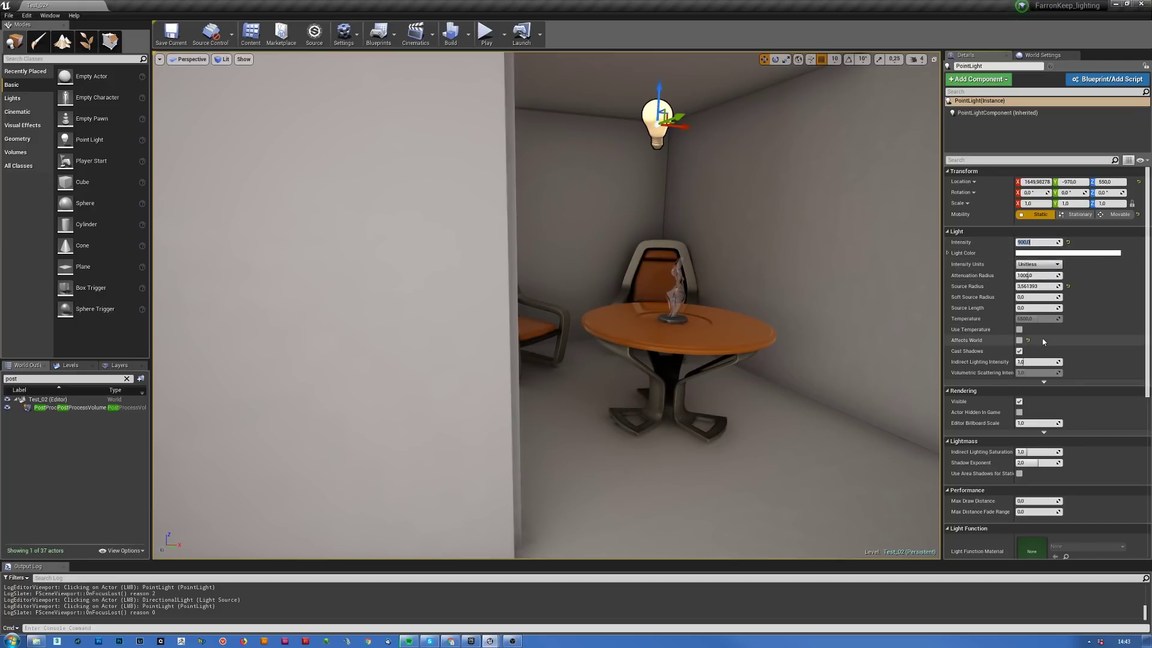
{"action": "left_click", "coordinate": [1019, 340]}
- Examine the exposure in the sunlit room, outside and in the room lit by the point light
{"action": "right_click_drag", "start_coordinate": [600, 300], "coordinate": [762, 315]}
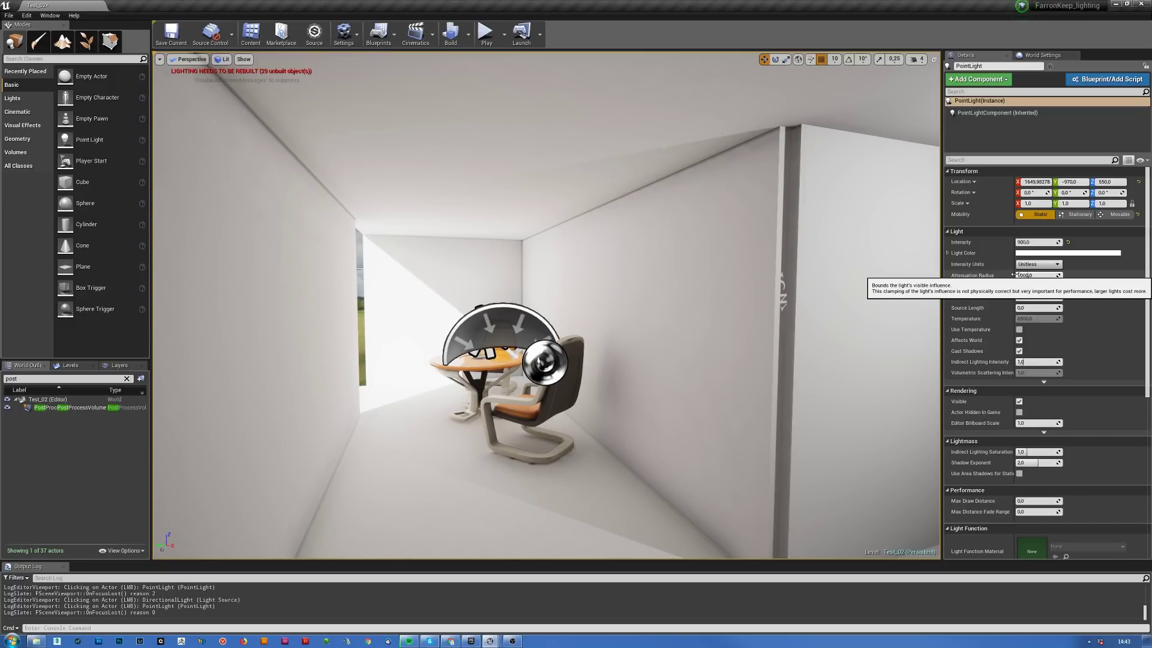
{"action": "right_click_drag", "start_coordinate": [675, 364], "coordinate": [692, 339]}
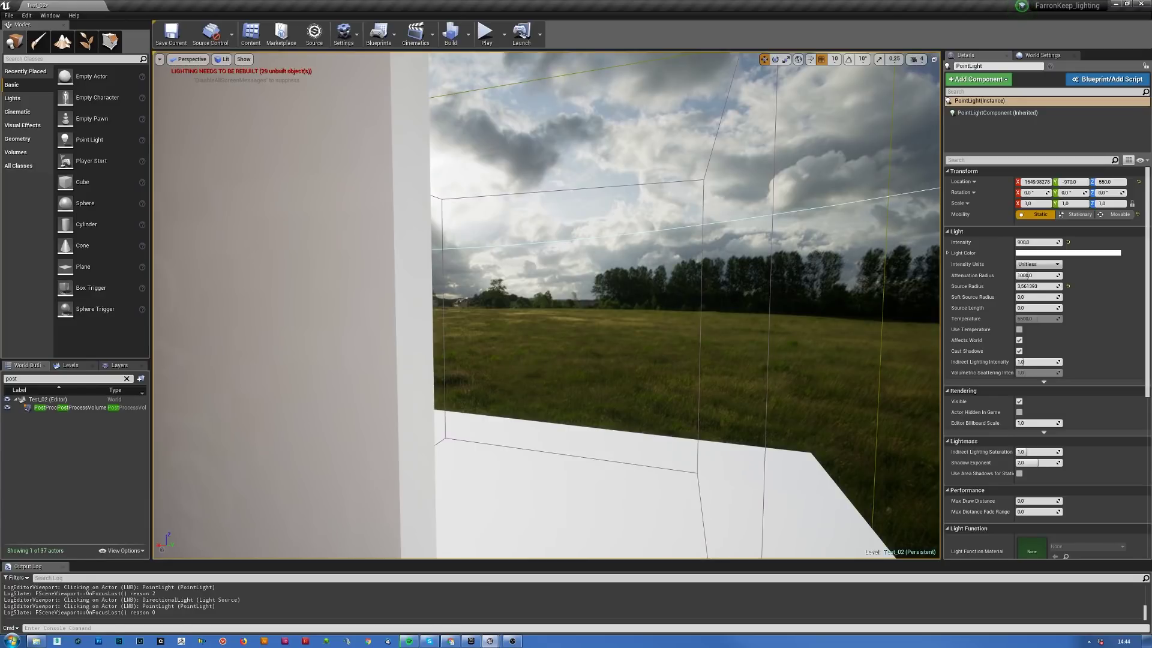
{"action": "key", "text": "f"}
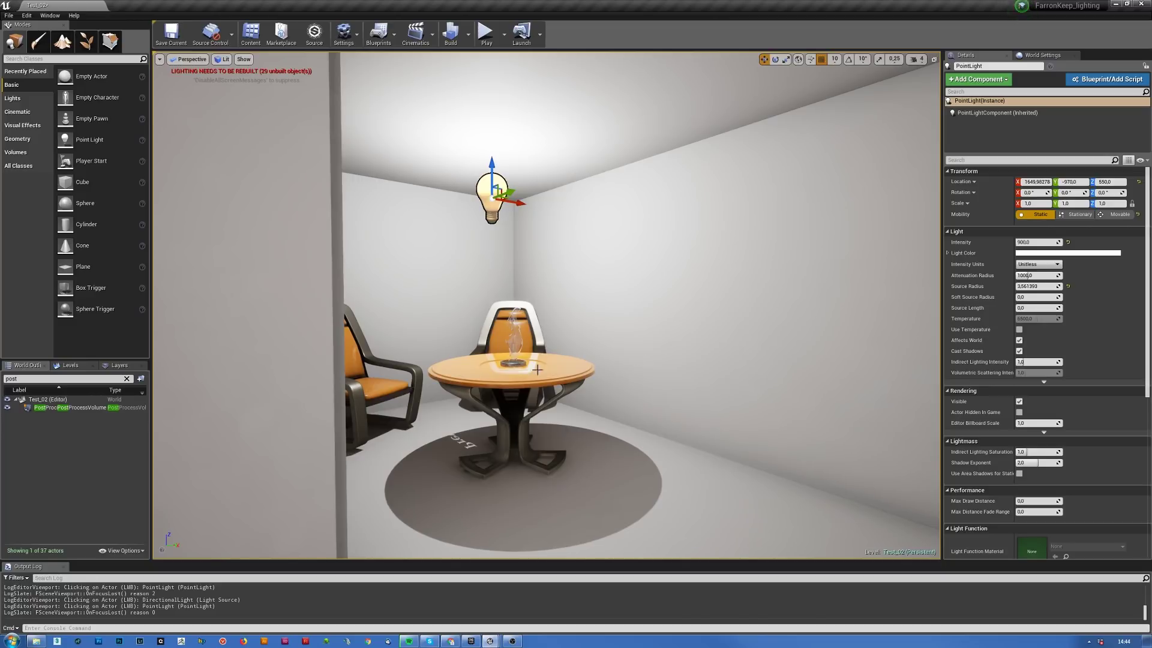
{"action": "left_click", "coordinate": [564, 374]}
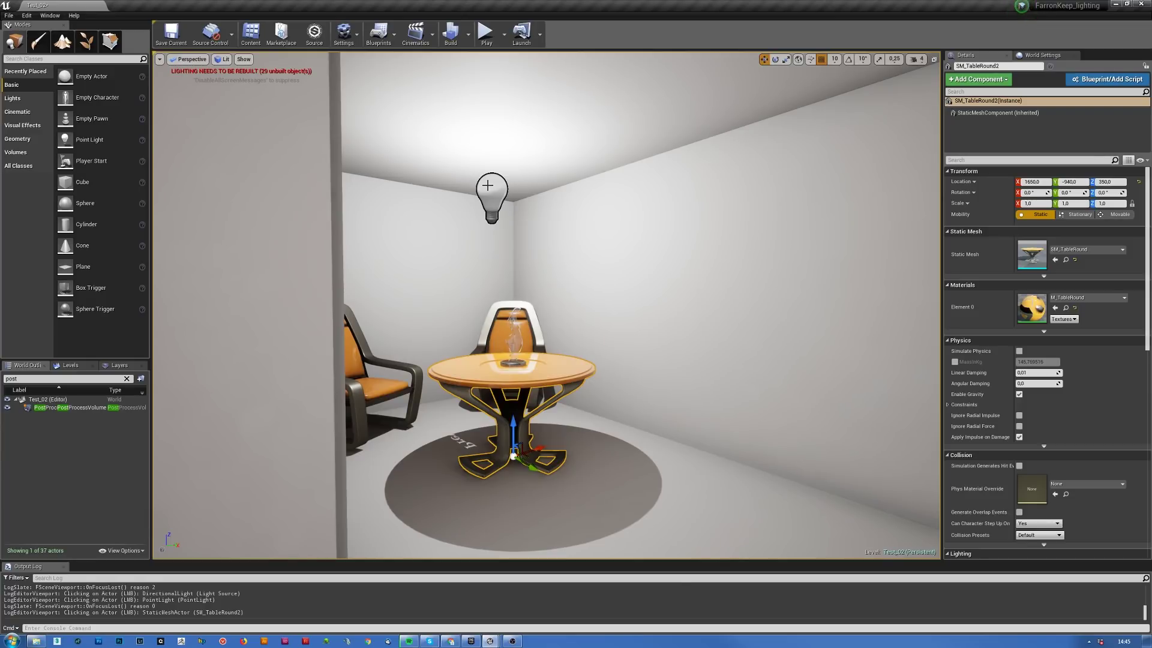
{"action": "left_click_drag", "start_coordinate": [604, 308], "coordinate": [641, 264]}
{"action": "right_click_drag", "start_coordinate": [642, 264], "coordinate": [700, 269]}
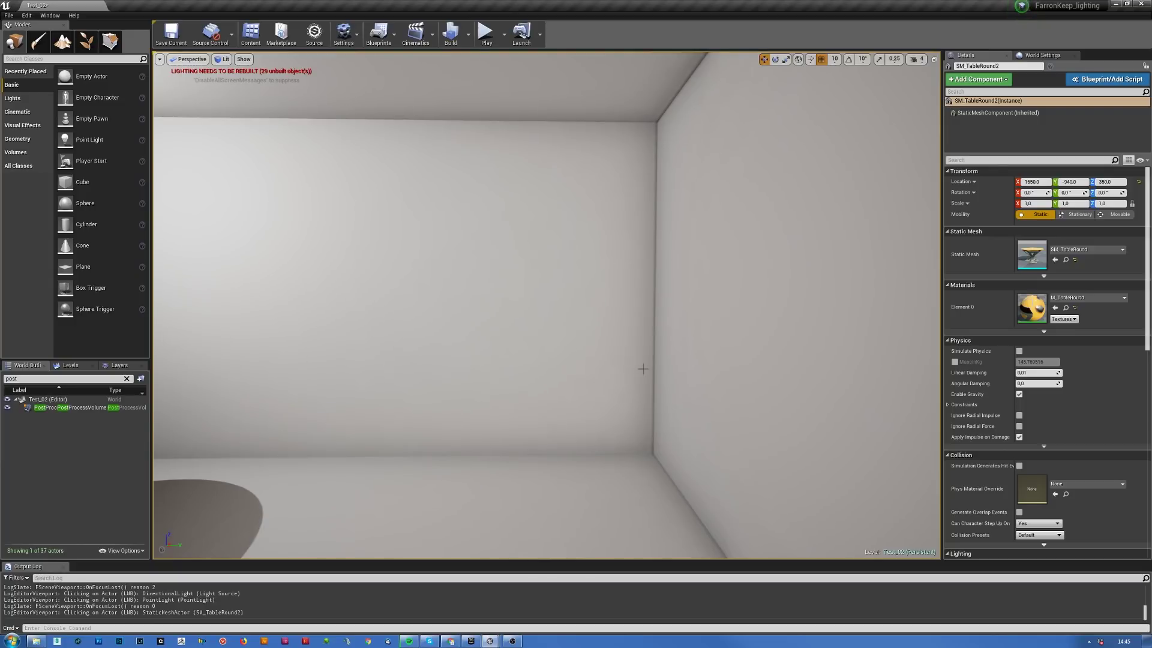
{"action": "right_click_drag", "start_coordinate": [585, 439], "coordinate": [900, 437]}
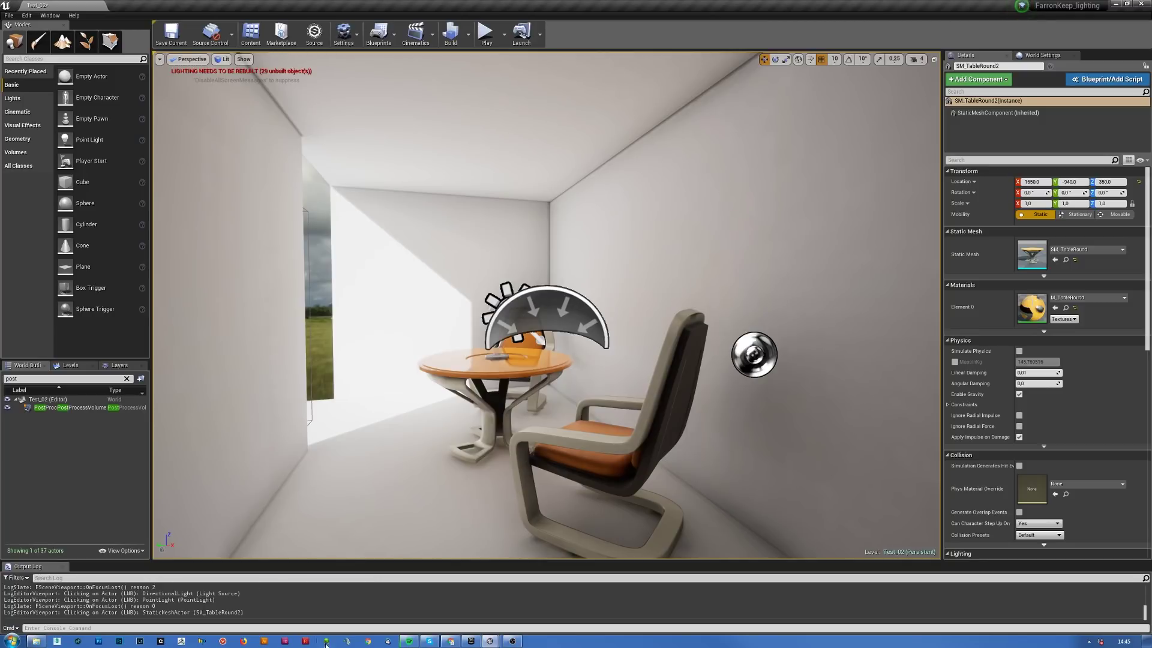
- Switch to the web browser and skim the first page of the 4.19 Physical Lights forum thread, including its exposure example images
{"action": "left_click", "coordinate": [449, 640]}
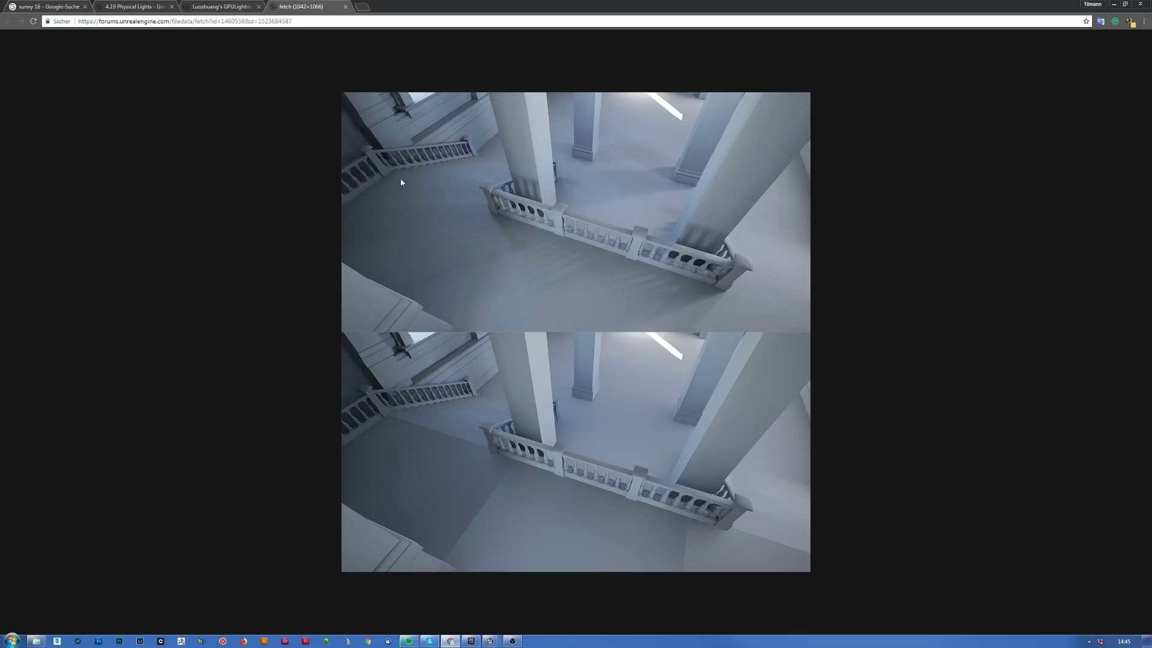
{"action": "left_click", "coordinate": [161, 8]}
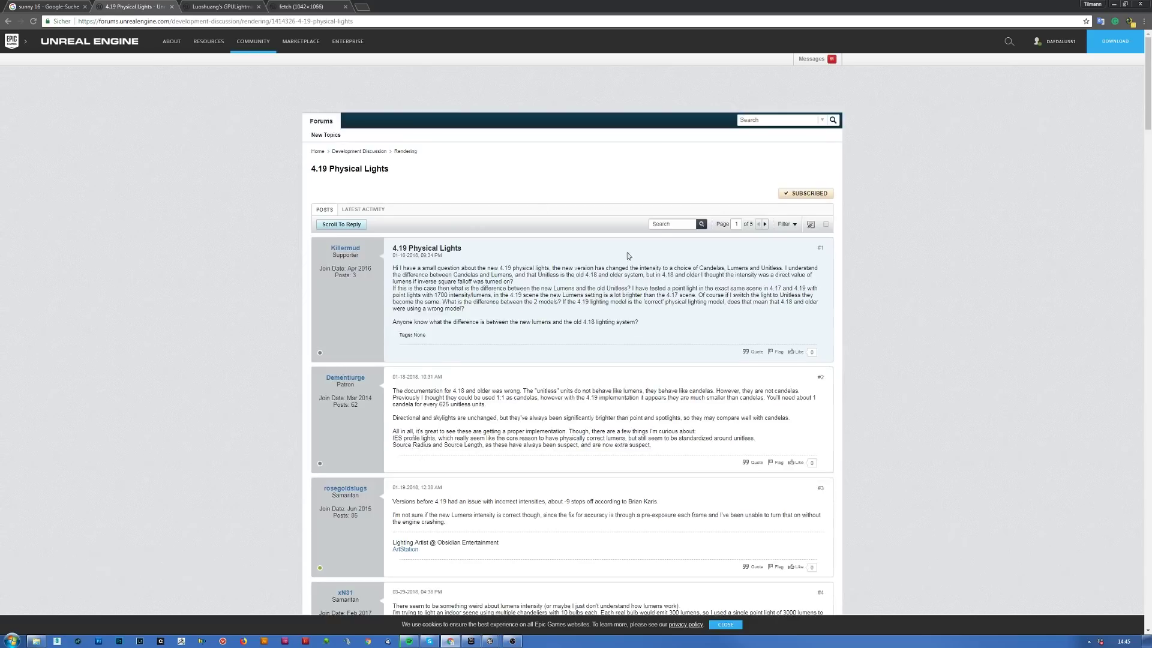
{"action": "scroll", "coordinate": [572, 263], "scroll_direction": "down", "scroll_amount": 10}
{"action": "scroll", "coordinate": [573, 263], "scroll_direction": "down", "scroll_amount": 8}
{"action": "scroll", "coordinate": [535, 253], "scroll_direction": "down", "scroll_amount": 10}
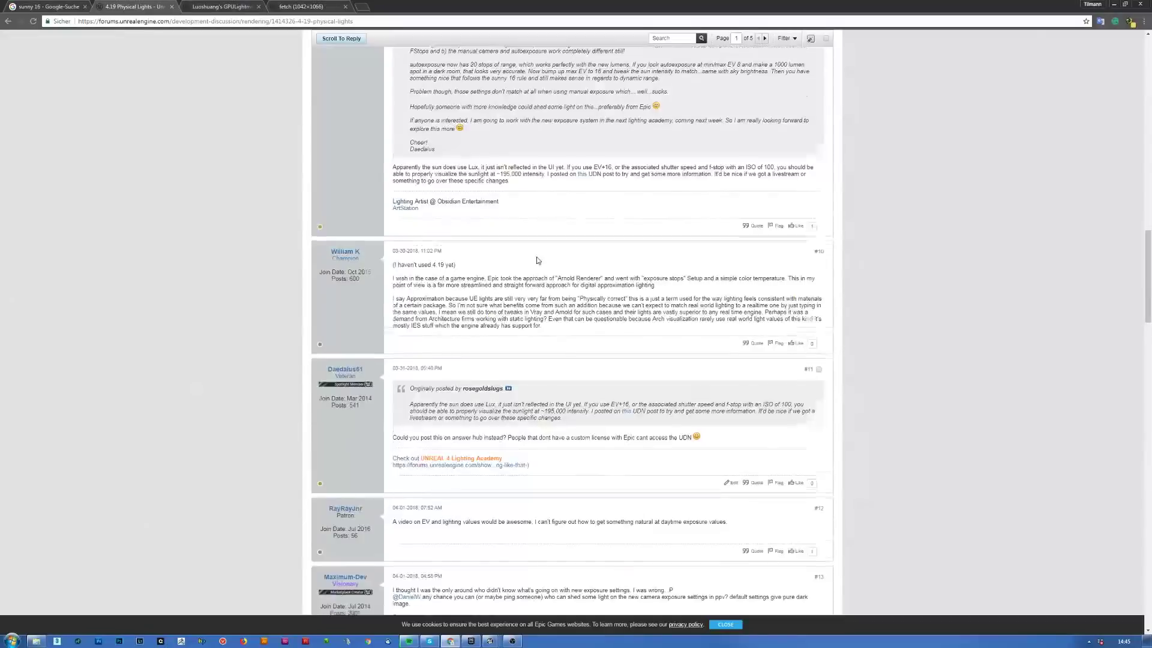
{"action": "scroll", "coordinate": [531, 266], "scroll_direction": "down", "scroll_amount": 7}
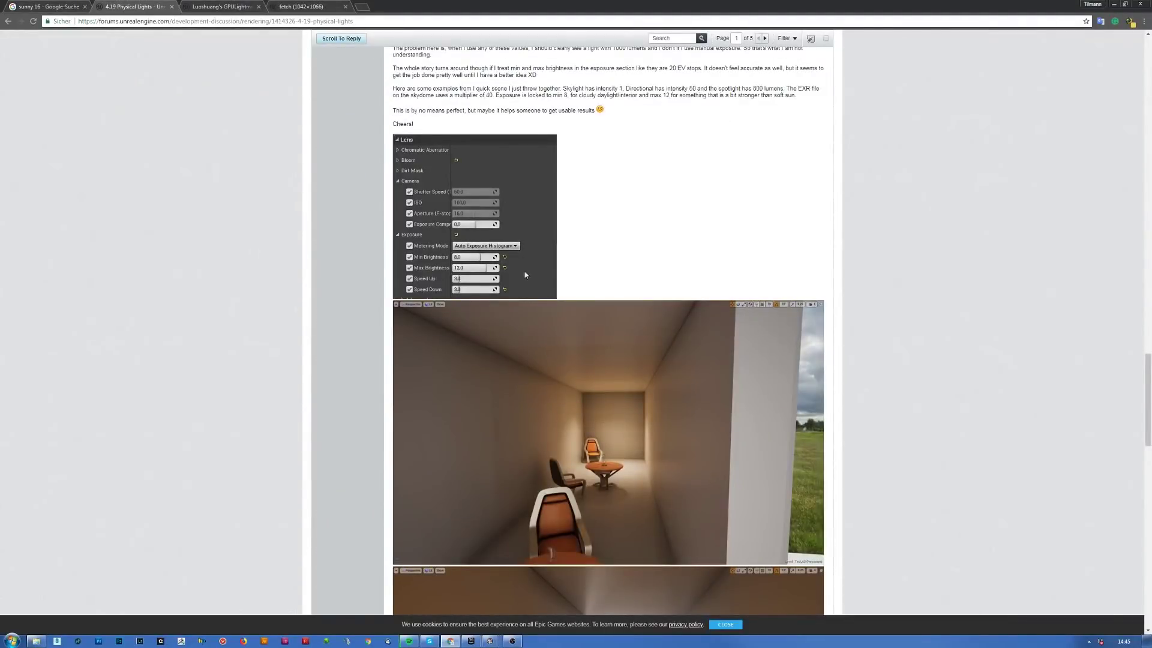
{"action": "scroll", "coordinate": [756, 369], "scroll_direction": "down", "scroll_amount": 5}
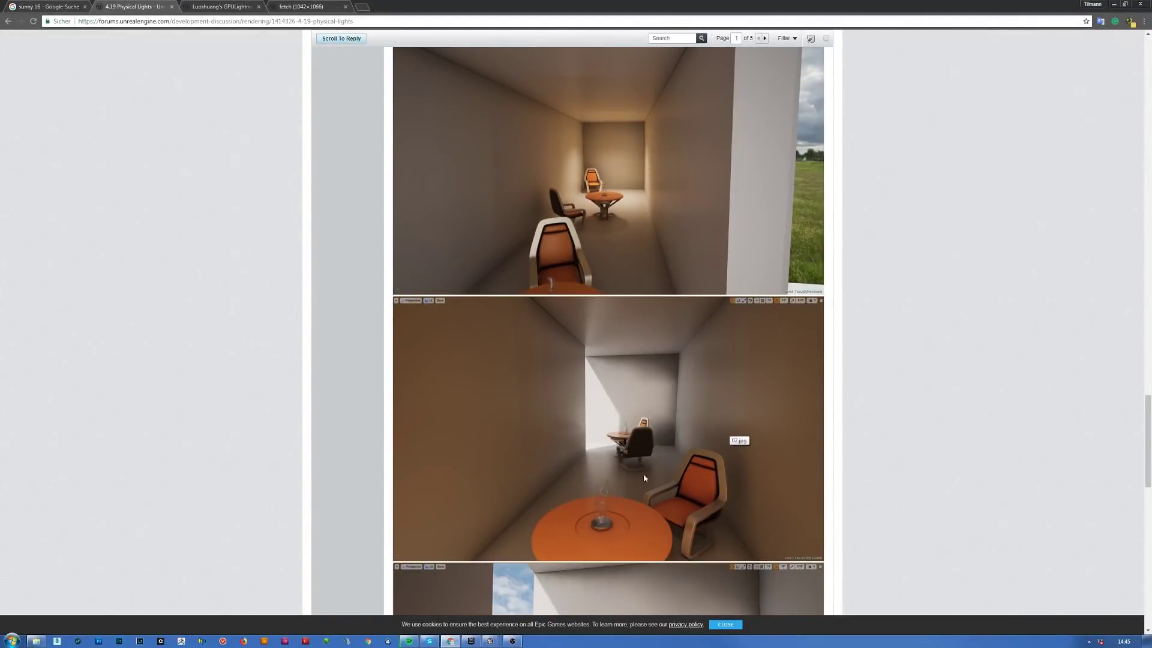
{"action": "scroll", "coordinate": [739, 499], "scroll_direction": "down", "scroll_amount": 2}
{"action": "scroll", "coordinate": [739, 498], "scroll_direction": "down", "scroll_amount": 4}
{"action": "scroll", "coordinate": [863, 470], "scroll_direction": "down", "scroll_amount": 6}
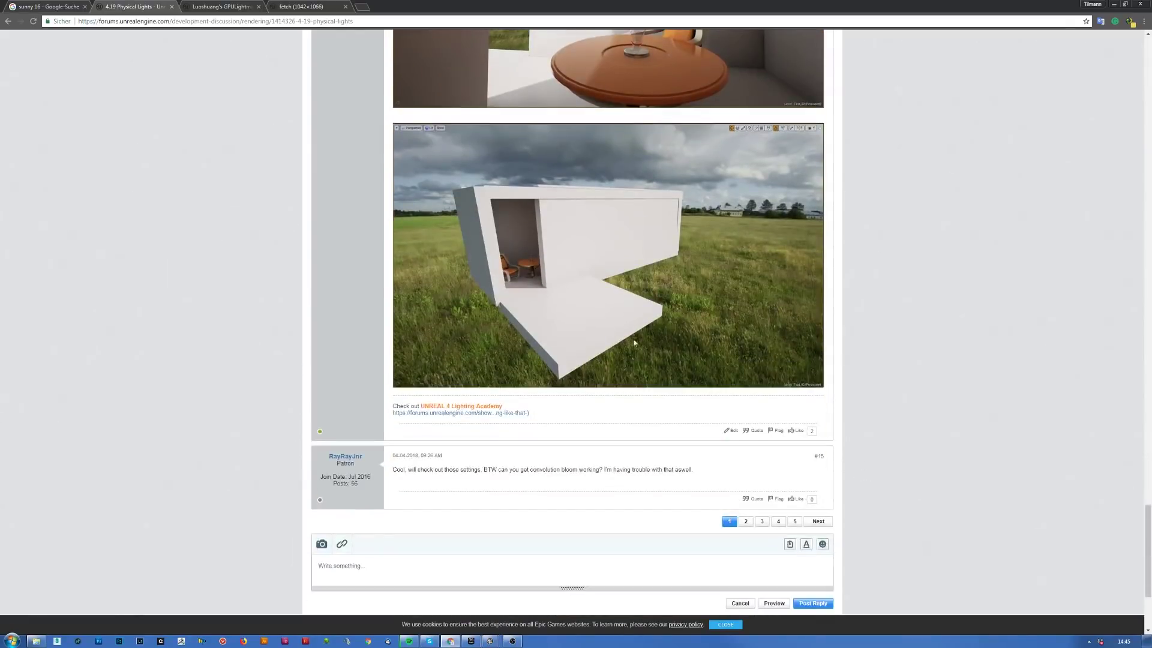
- Review the forum post about the "sunny 16" rule and open page 2 of the thread
{"action": "scroll", "coordinate": [829, 406], "scroll_direction": "up", "scroll_amount": 15}
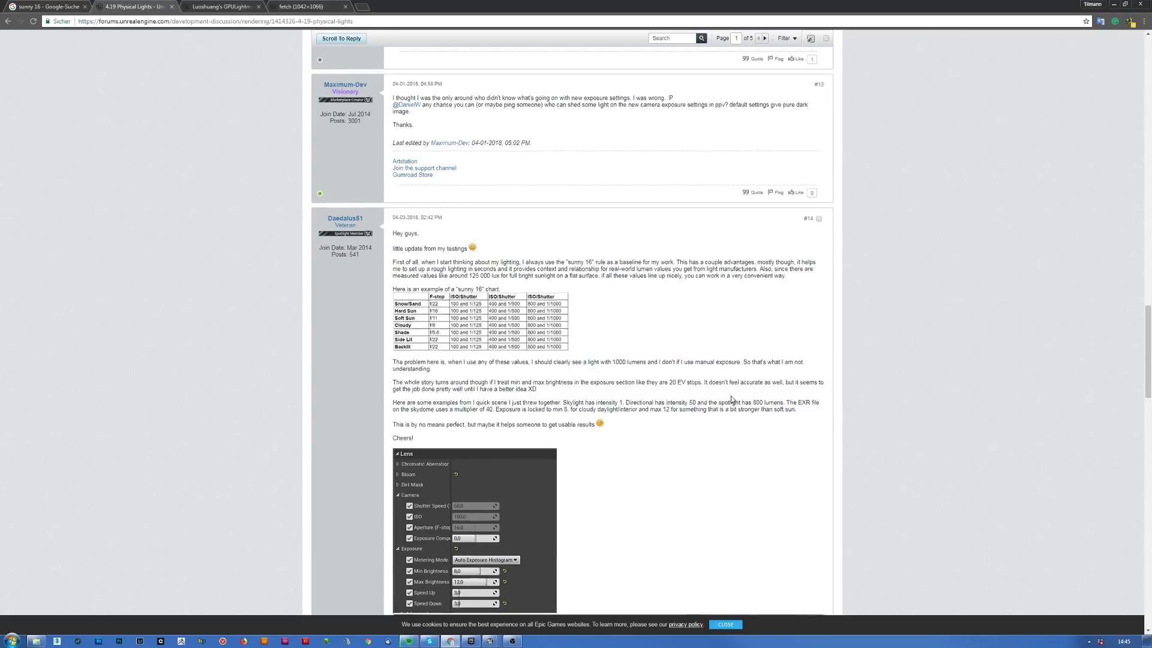
{"action": "scroll", "coordinate": [732, 404], "scroll_direction": "down", "scroll_amount": 20}
{"action": "scroll", "coordinate": [733, 405], "scroll_direction": "down", "scroll_amount": 1}
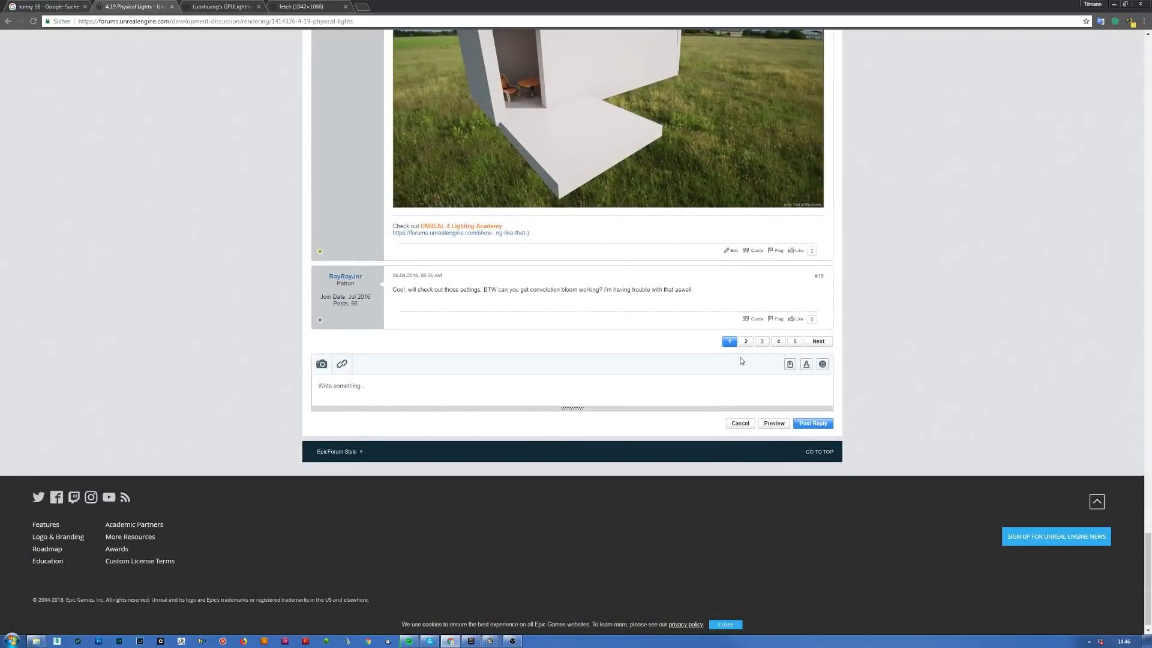
{"action": "left_click", "coordinate": [746, 341]}
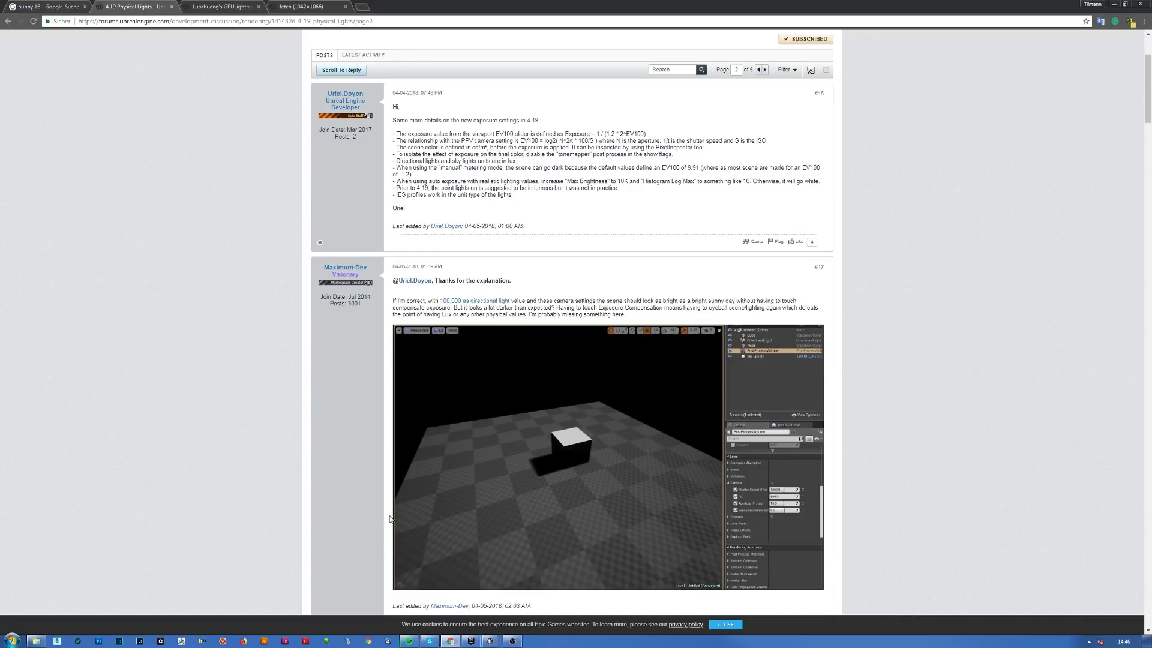
- Switch to Unreal Editor, show the PostProcessVolume's exposure settings and return to the forum thread in the browser
{"action": "left_click", "coordinate": [490, 641]}
{"action": "left_click", "coordinate": [508, 622]}
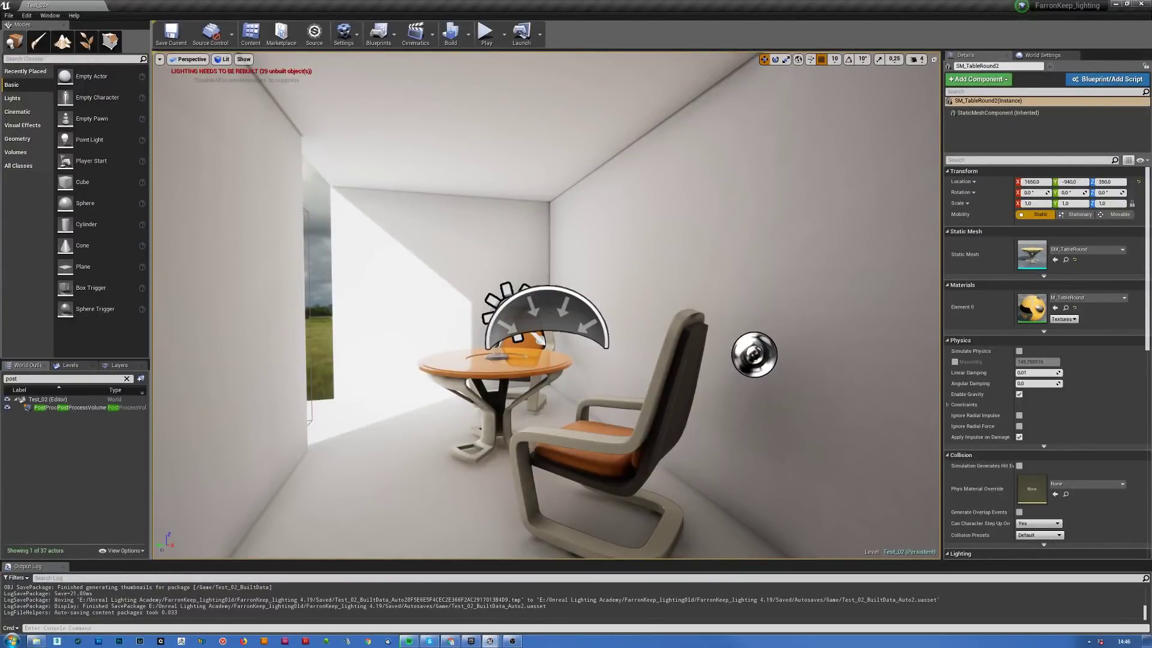
{"action": "left_click_drag", "start_coordinate": [350, 333], "coordinate": [372, 312]}
{"action": "left_click", "coordinate": [85, 409]}
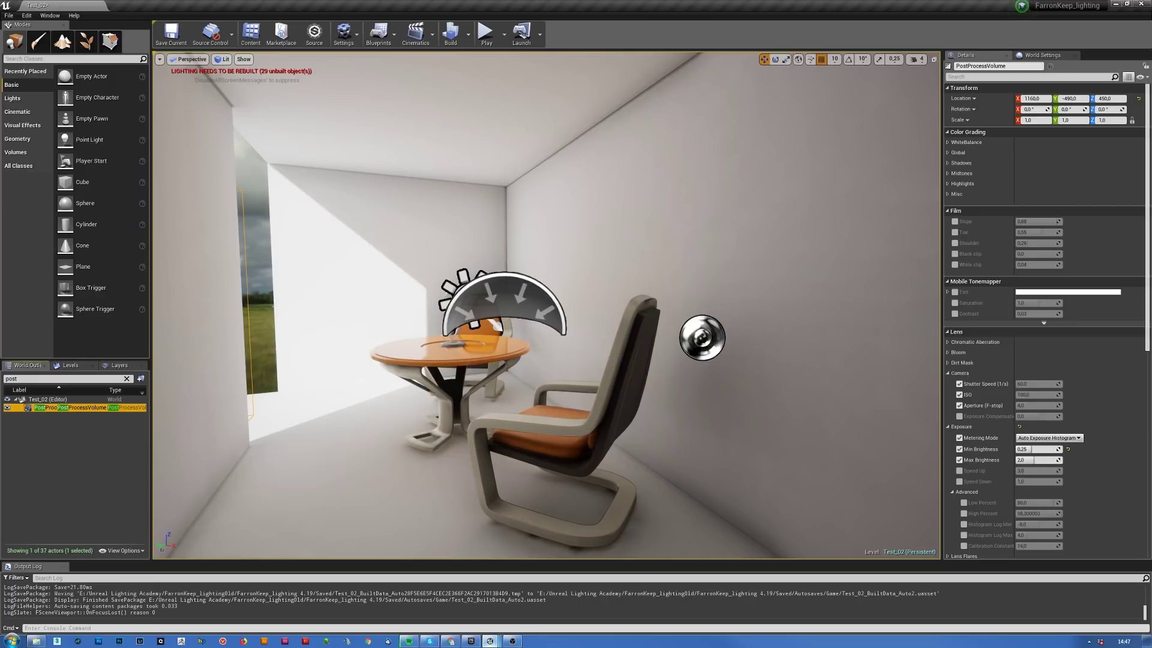
{"action": "left_click", "coordinate": [450, 640]}
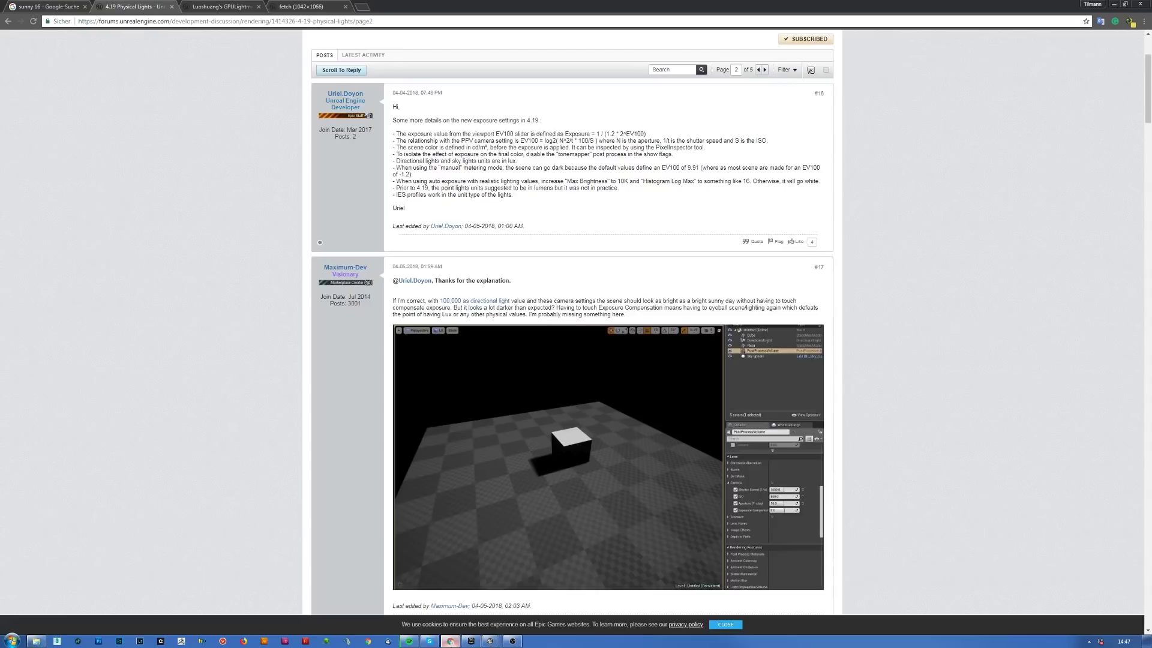
- Read the page 2 forum post with the Theed lighting example, highlighting its sunlight intensity, max EV and sky luminance values
{"action": "scroll", "coordinate": [831, 436], "scroll_direction": "down", "scroll_amount": 10}
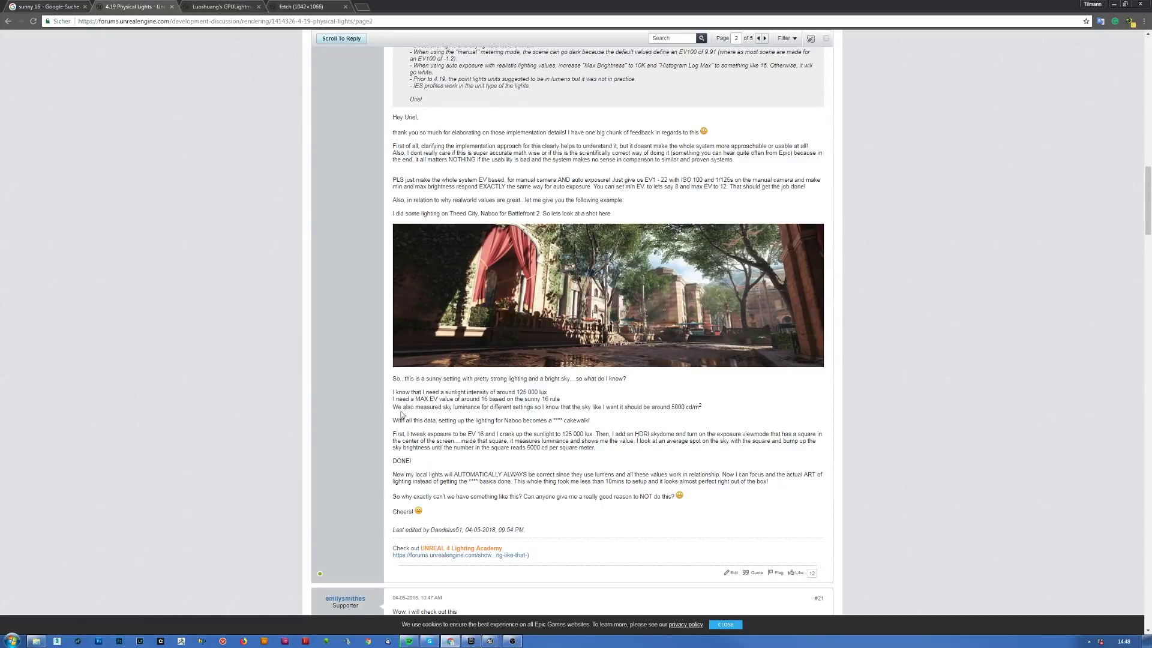
{"action": "left_click_drag", "start_coordinate": [397, 392], "coordinate": [702, 408]}
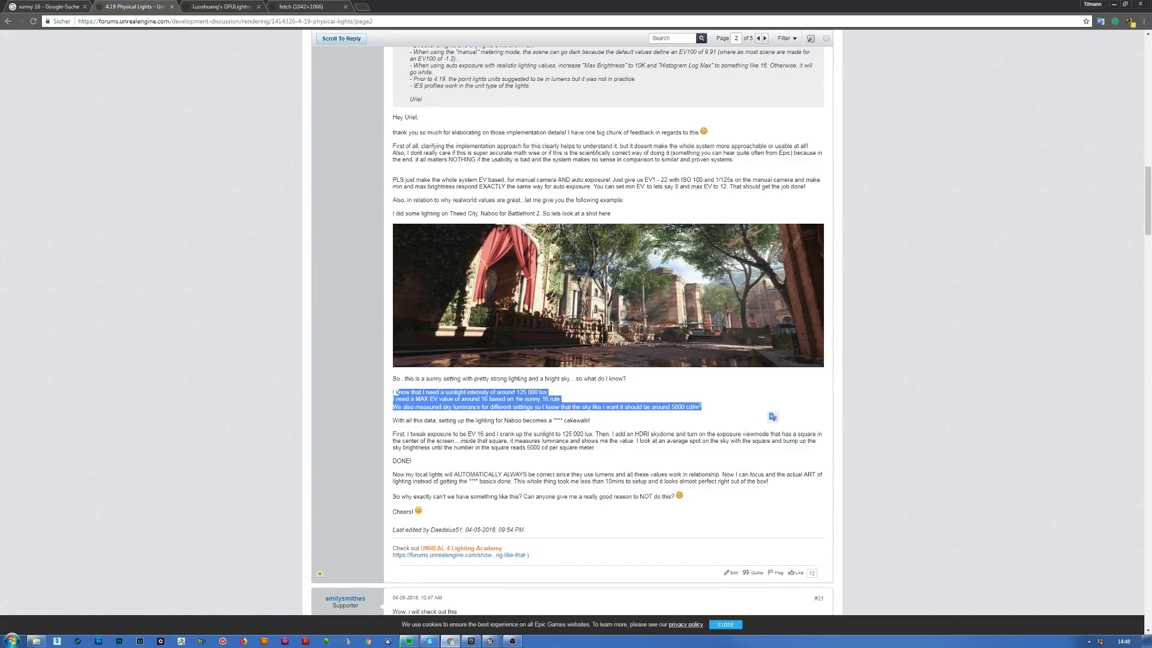
{"action": "left_click", "coordinate": [530, 393]}
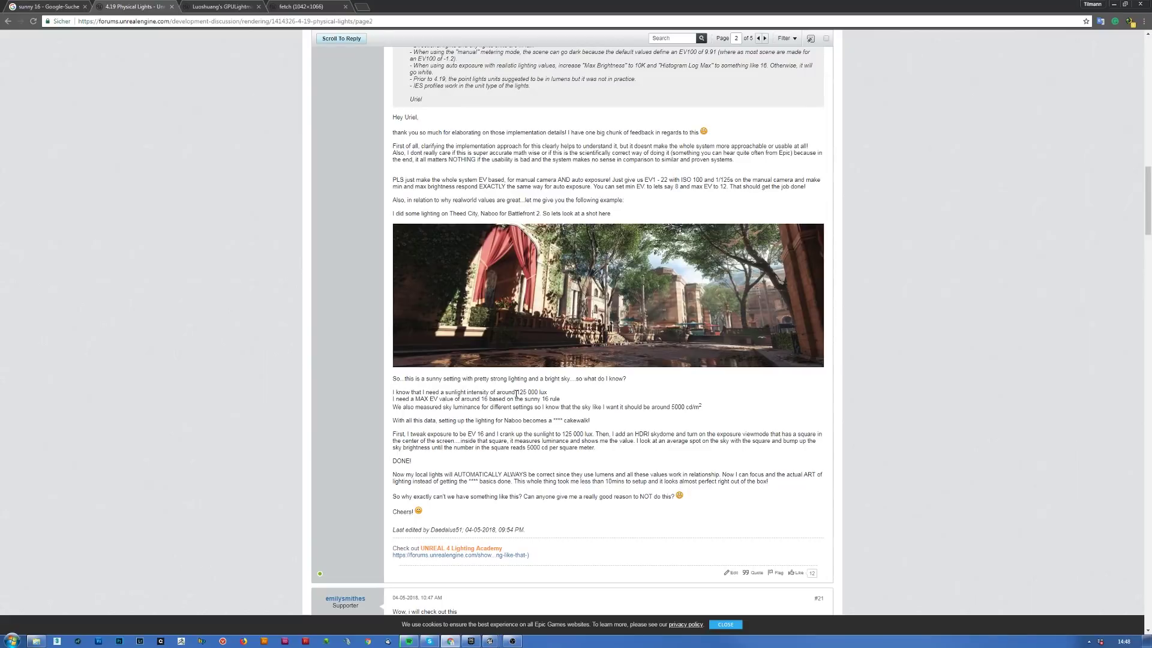
{"action": "left_click_drag", "start_coordinate": [517, 391], "coordinate": [527, 392]}
{"action": "left_click_drag", "start_coordinate": [672, 407], "coordinate": [685, 407]}
- Switch to Unreal Editor, inspect the sky material instance's preview and close it, and return to the forum thread in the browser
{"action": "key", "text": "alt+Tab"}
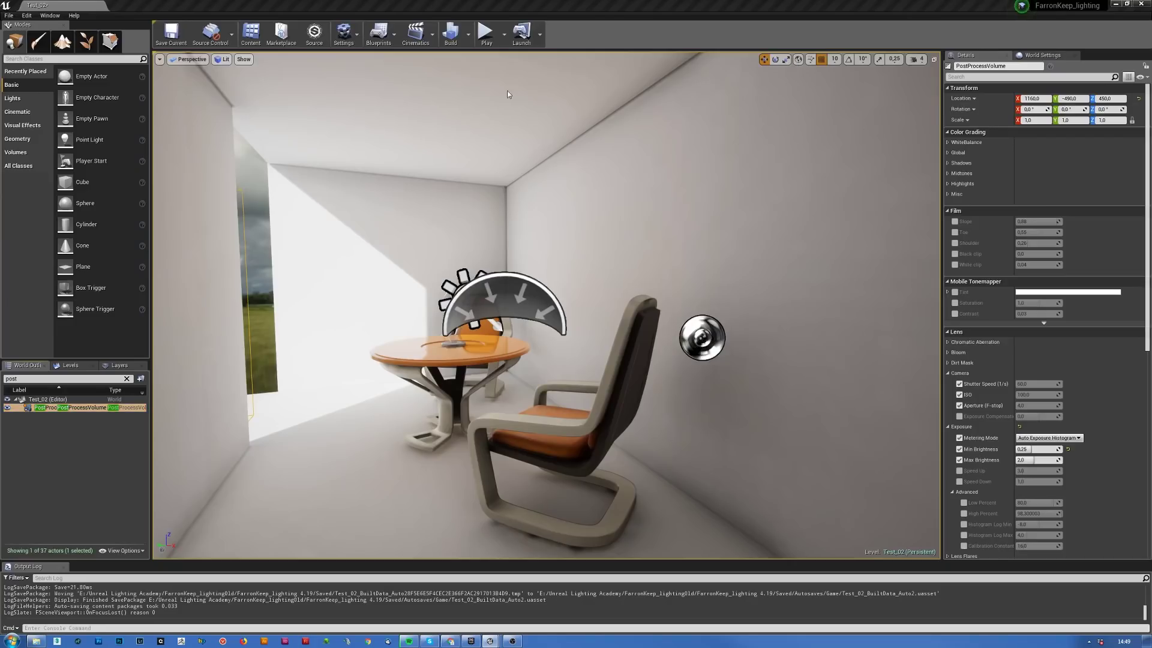
{"action": "key", "text": "alt+Tab"}
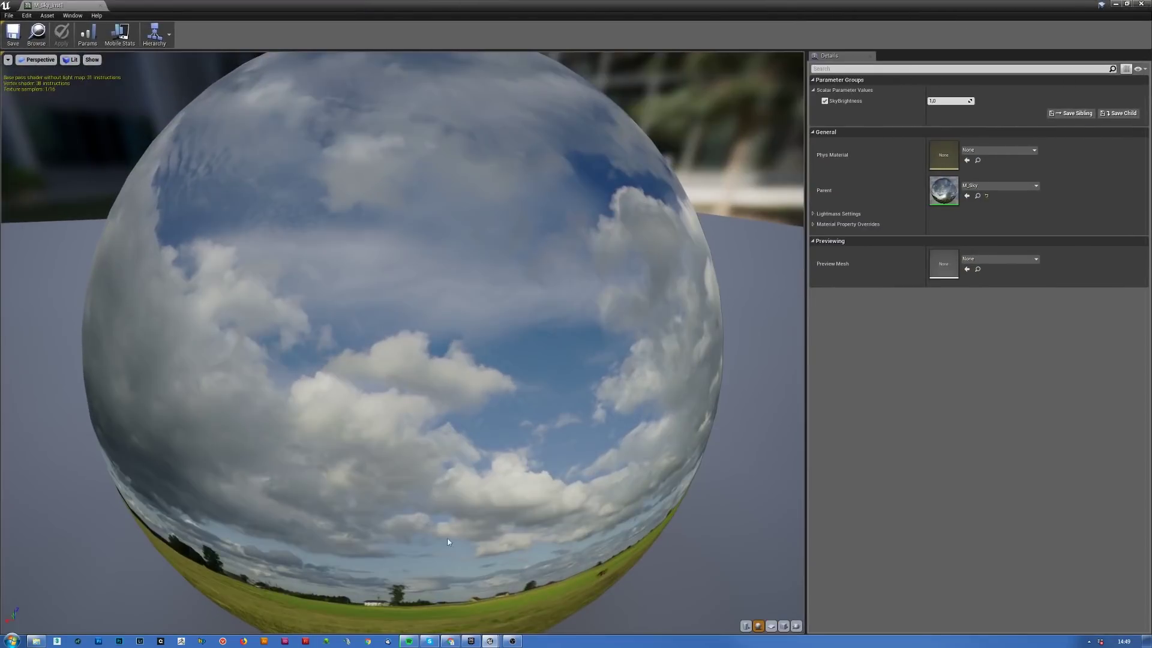
{"action": "left_click_drag", "start_coordinate": [448, 541], "coordinate": [501, 424]}
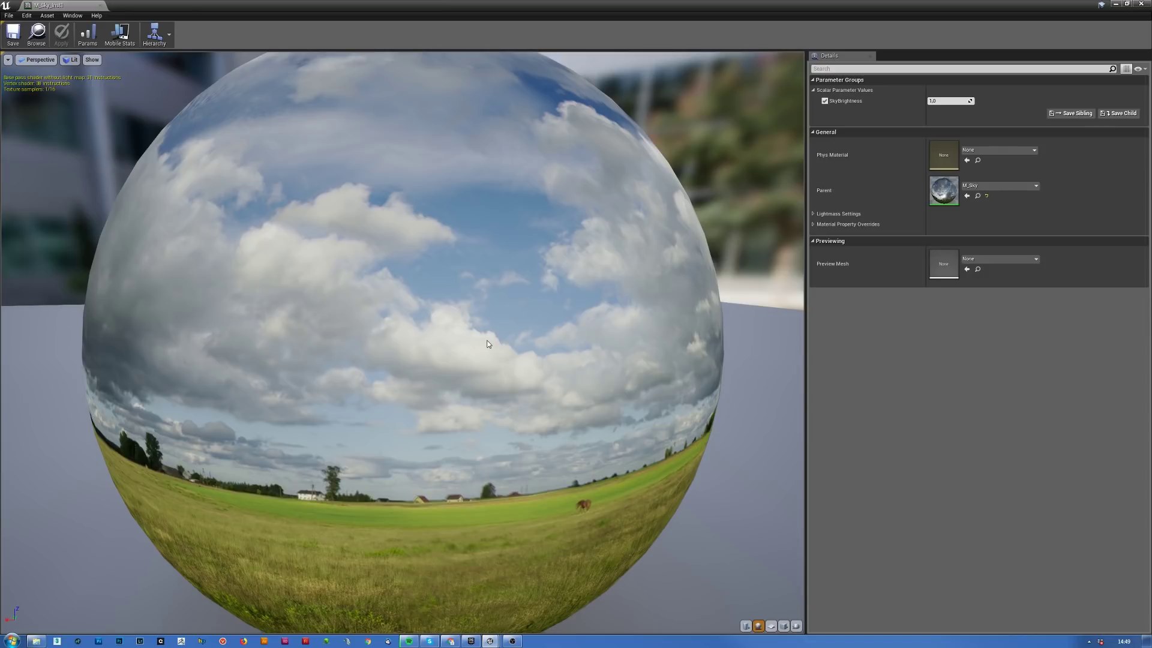
{"action": "left_click_drag", "start_coordinate": [357, 9], "coordinate": [665, 117]}
{"action": "left_click", "coordinate": [1123, 113]}
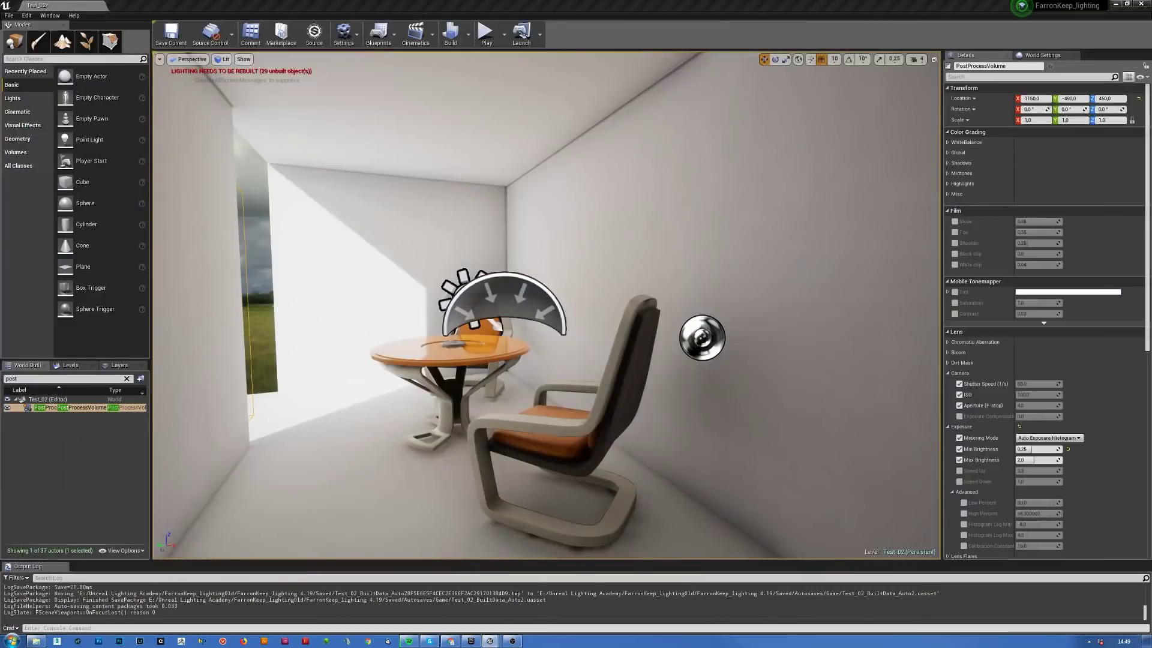
{"action": "left_click", "coordinate": [450, 641]}
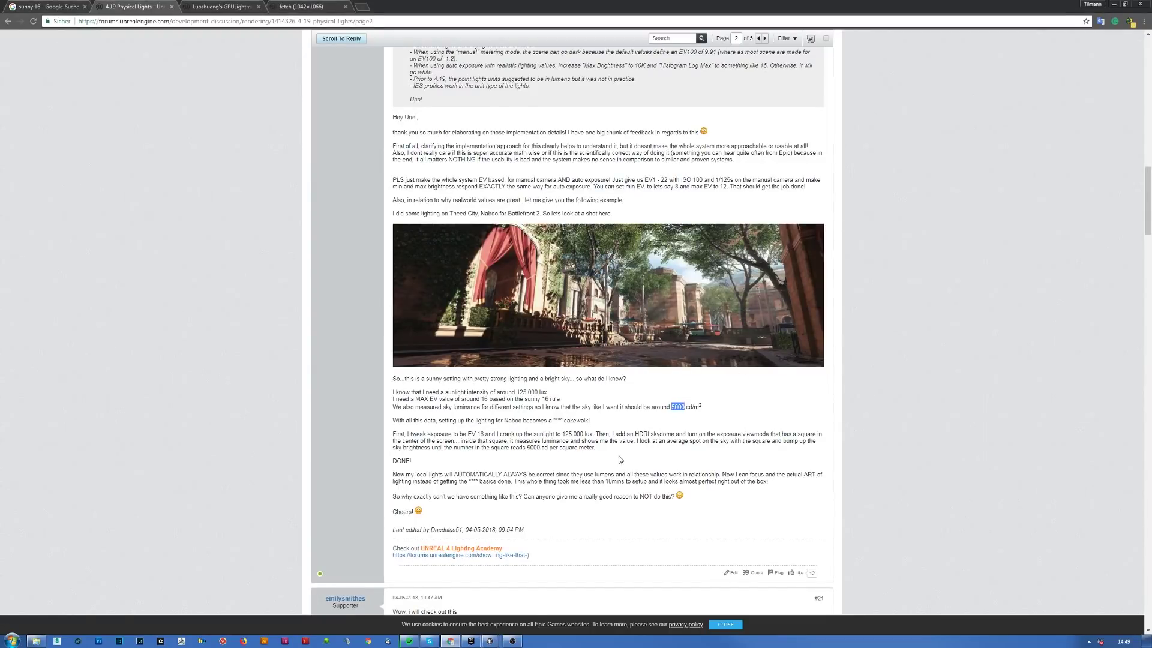
- Skim the posts around the Theed example and go back to the "sunny 16" chart post on page 1 of the thread
{"action": "scroll", "coordinate": [605, 461], "scroll_direction": "down", "scroll_amount": 15}
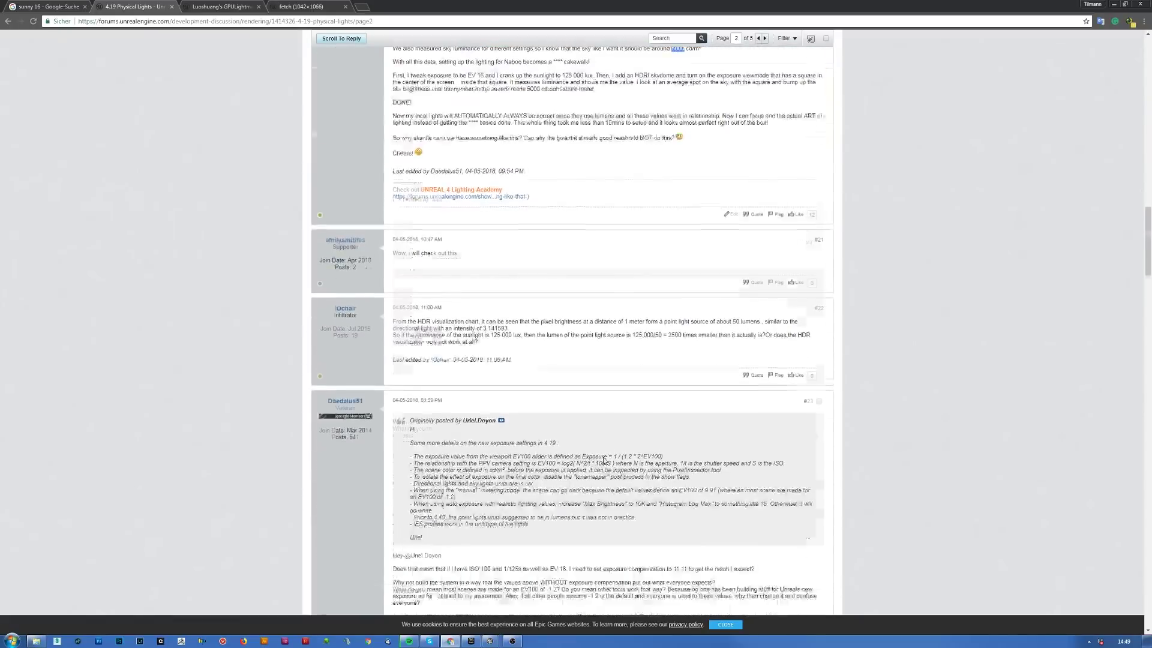
{"action": "scroll", "coordinate": [605, 461], "scroll_direction": "up", "scroll_amount": 20}
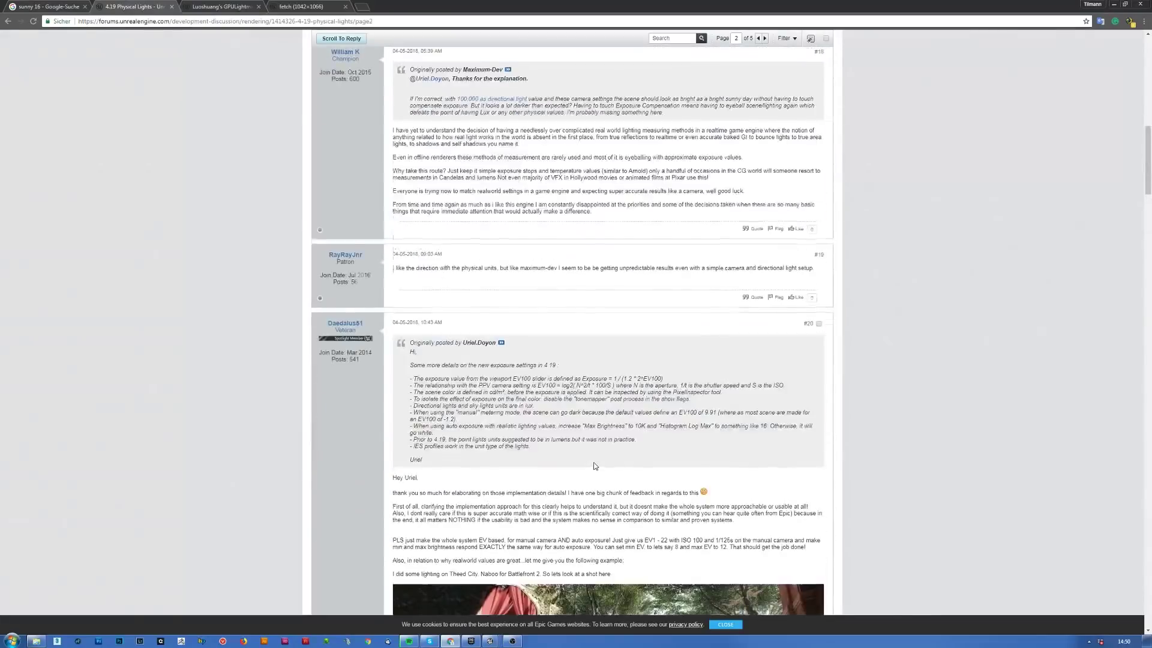
{"action": "scroll", "coordinate": [681, 254], "scroll_direction": "down", "scroll_amount": 5}
{"action": "key", "text": "alt+Left"}
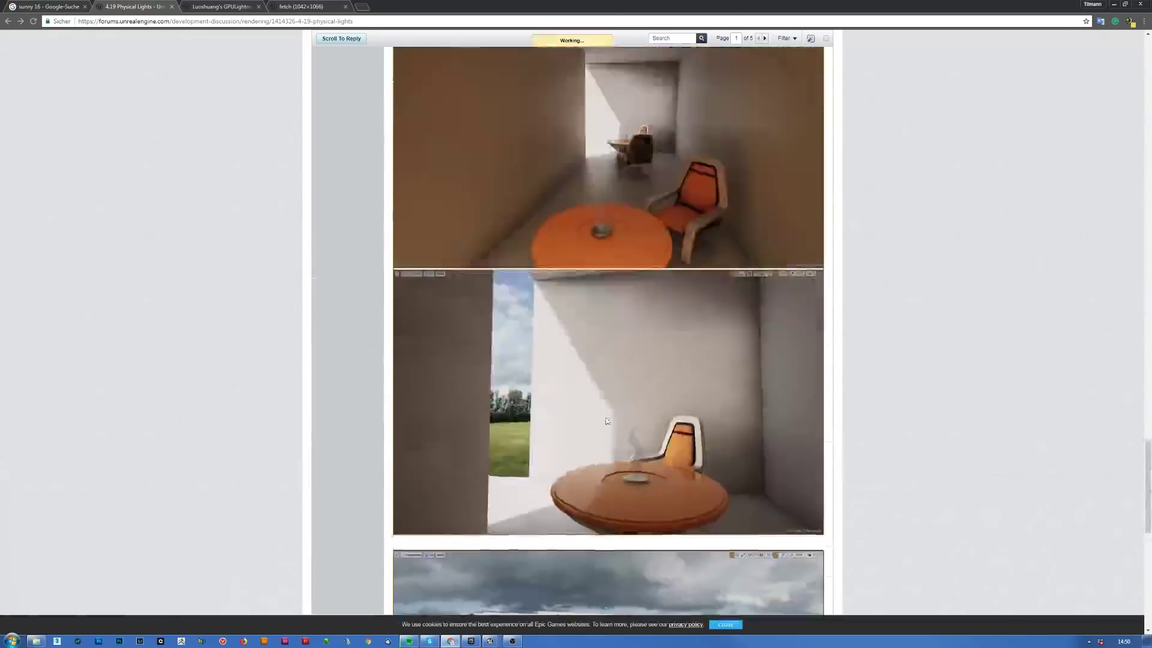
{"action": "scroll", "coordinate": [607, 421], "scroll_direction": "down", "scroll_amount": 20}
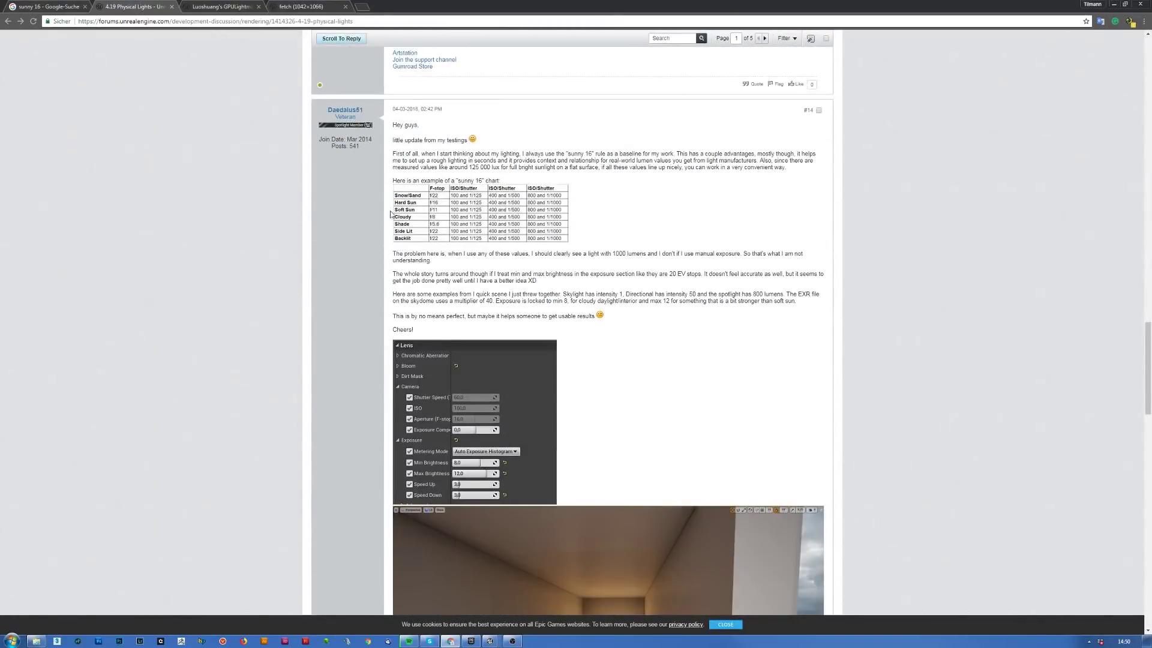
- Open the "sunny 16" chart image in its own browser tab and enlarge it
{"action": "right_click", "coordinate": [485, 222]}
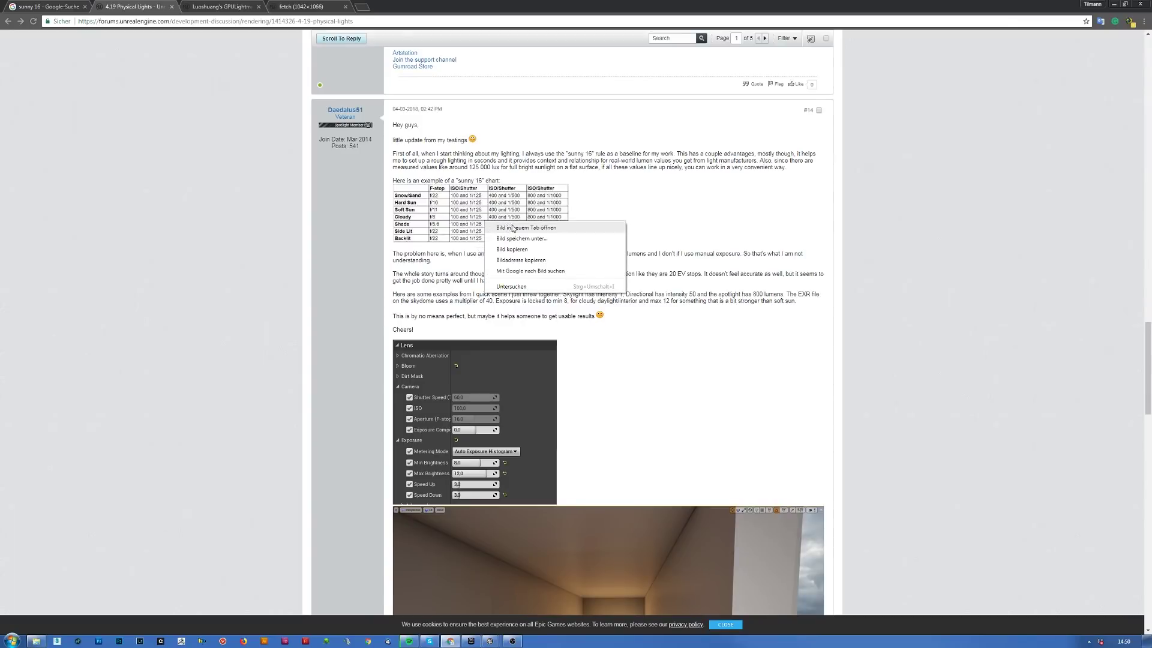
{"action": "left_click", "coordinate": [521, 227]}
{"action": "key", "text": "ctrl+Tab"}
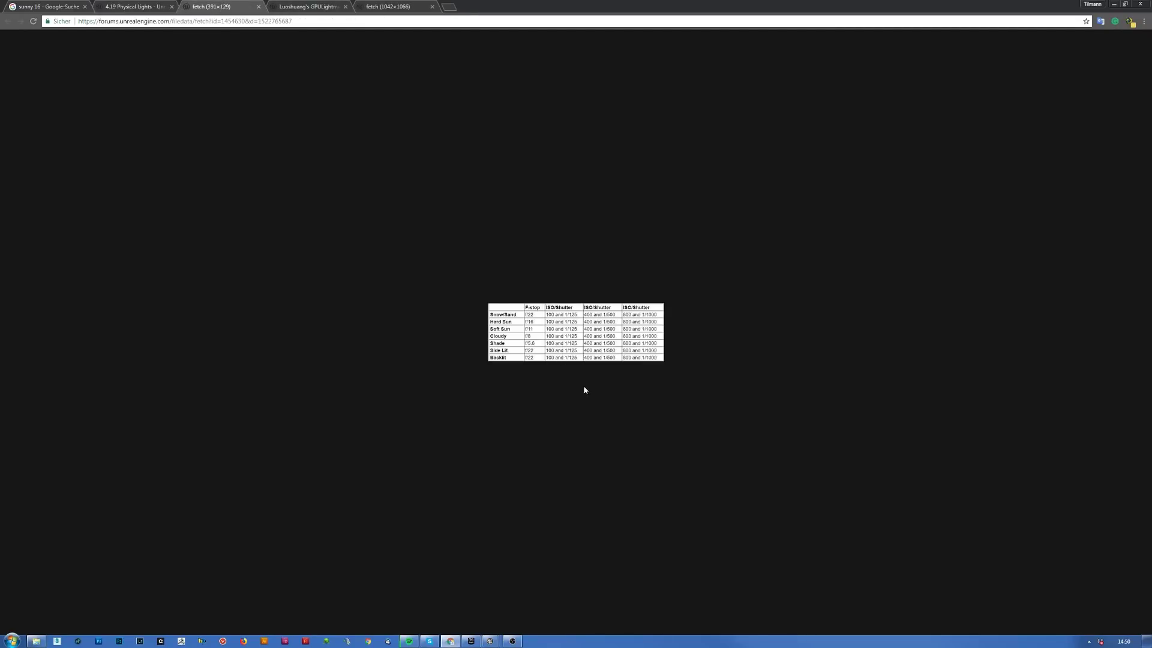
{"action": "scroll", "coordinate": [584, 389], "scroll_direction": "up", "scroll_amount": 4, "text": "ctrl"}
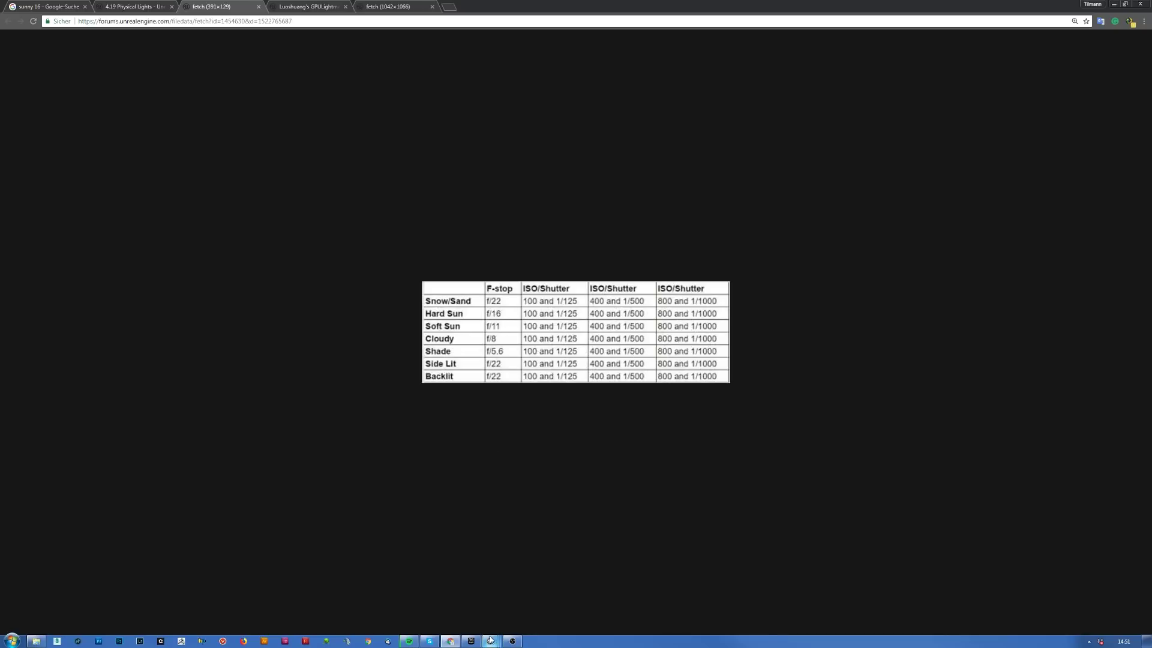
- Return to the forum thread, reduce the page zoom to 110 %, and skim the rest of page 1 and all of page 3
{"action": "left_click", "coordinate": [171, 16]}
{"action": "scroll", "coordinate": [657, 379], "scroll_direction": "down", "scroll_amount": 15}
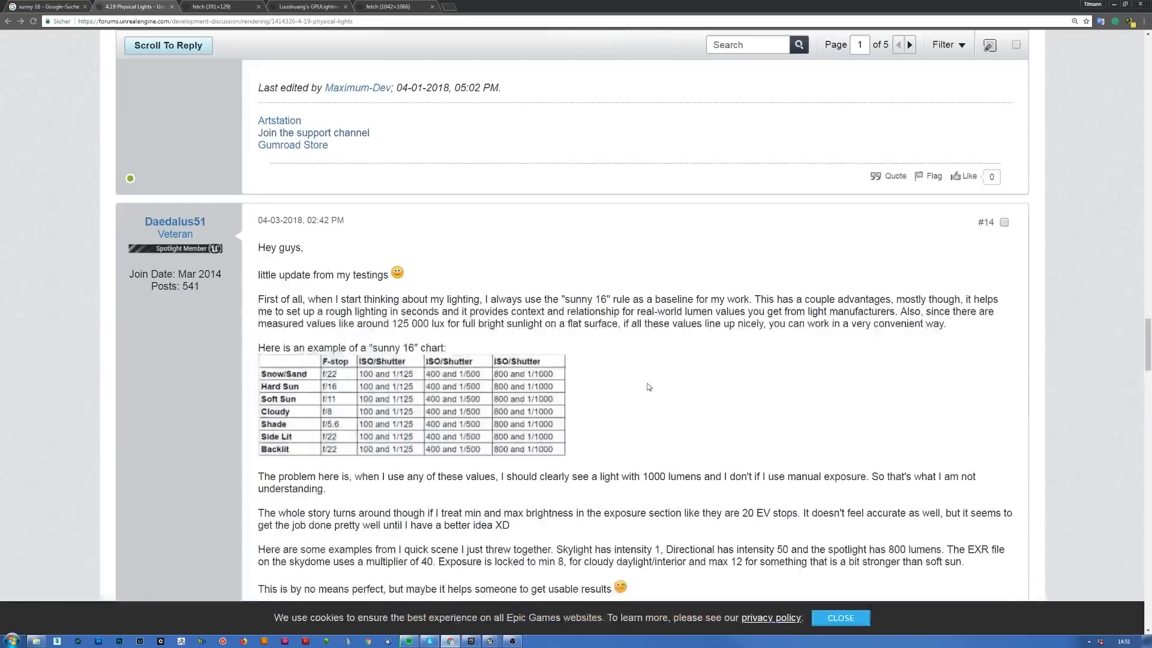
{"action": "scroll", "coordinate": [657, 383], "scroll_direction": "down", "scroll_amount": 3, "text": "ctrl"}
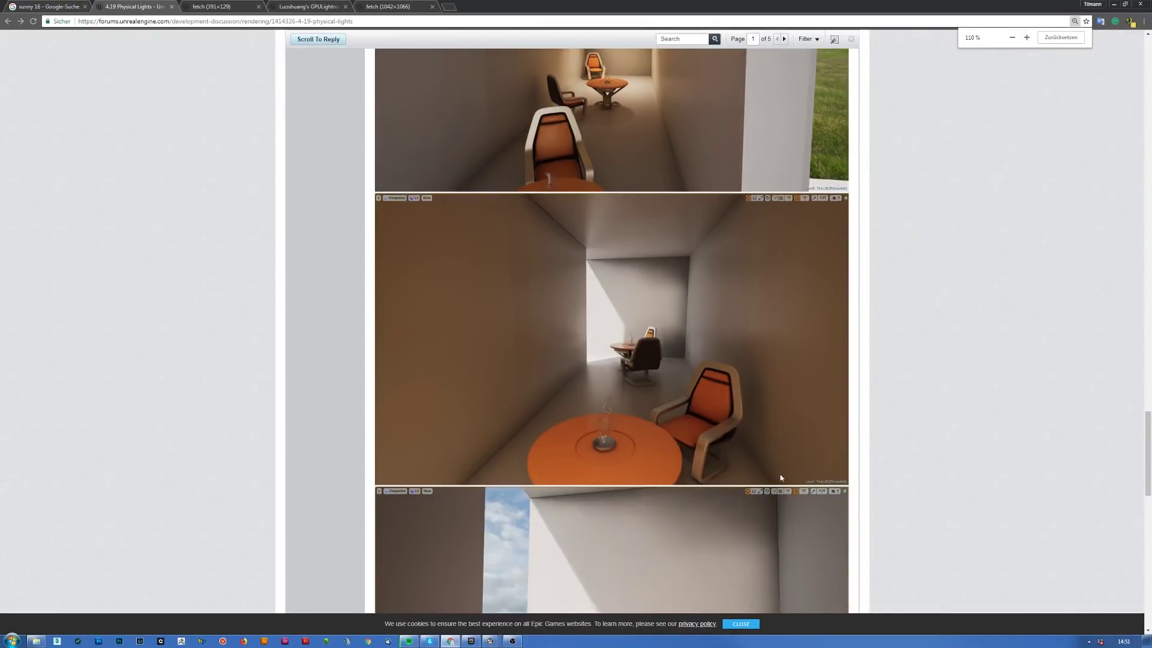
{"action": "scroll", "coordinate": [780, 477], "scroll_direction": "down", "scroll_amount": 20}
{"action": "left_click", "coordinate": [781, 300]}
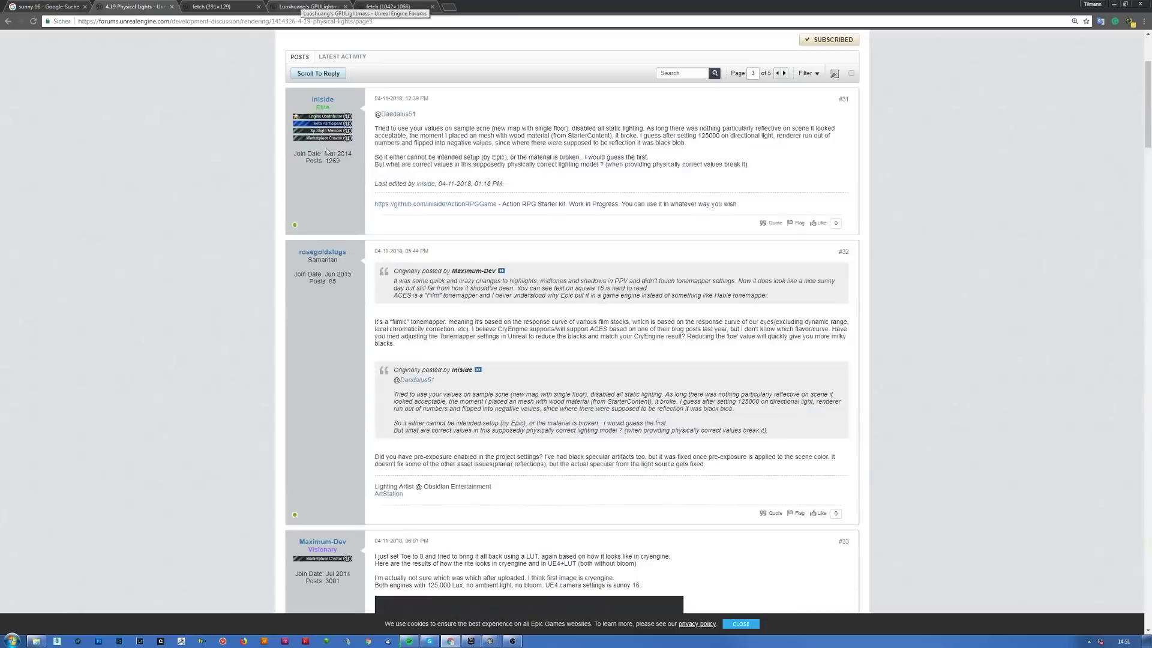
{"action": "scroll", "coordinate": [487, 376], "scroll_direction": "down", "scroll_amount": 15}
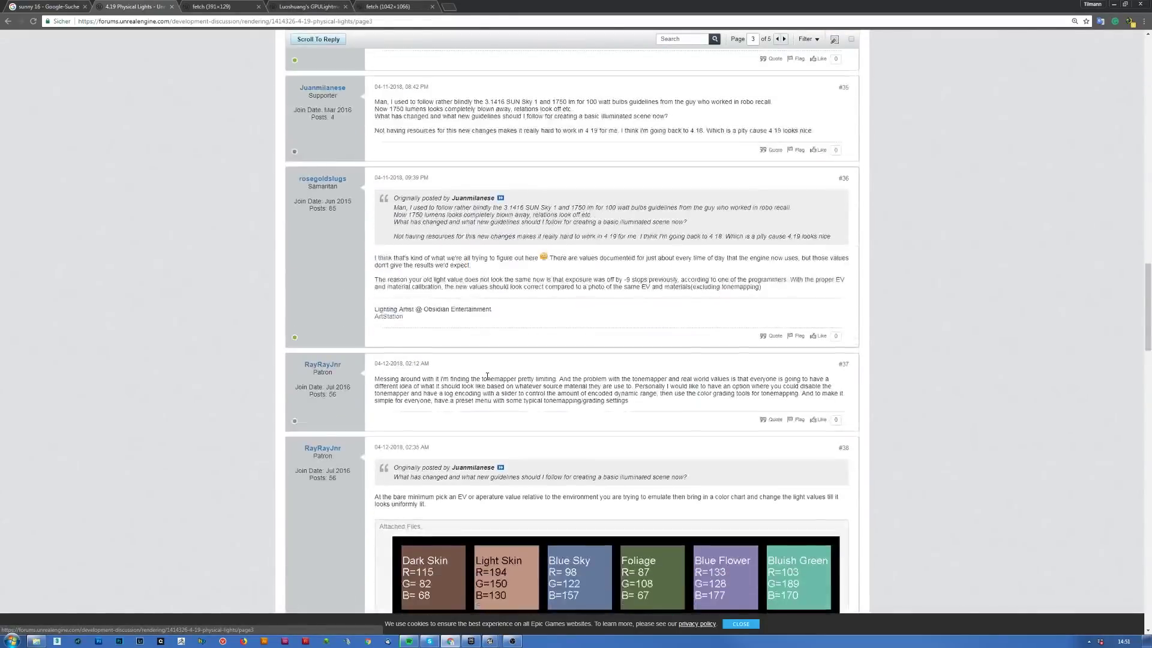
{"action": "scroll", "coordinate": [487, 376], "scroll_direction": "down", "scroll_amount": 20}
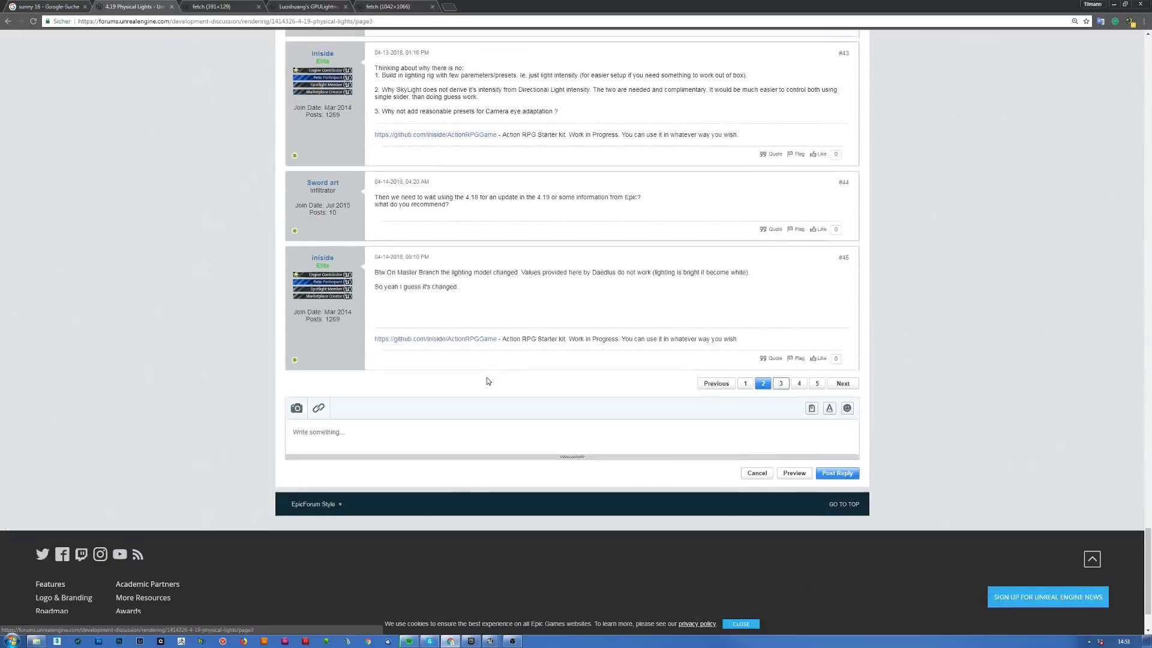
{"action": "scroll", "coordinate": [760, 240], "scroll_direction": "up", "scroll_amount": 20}
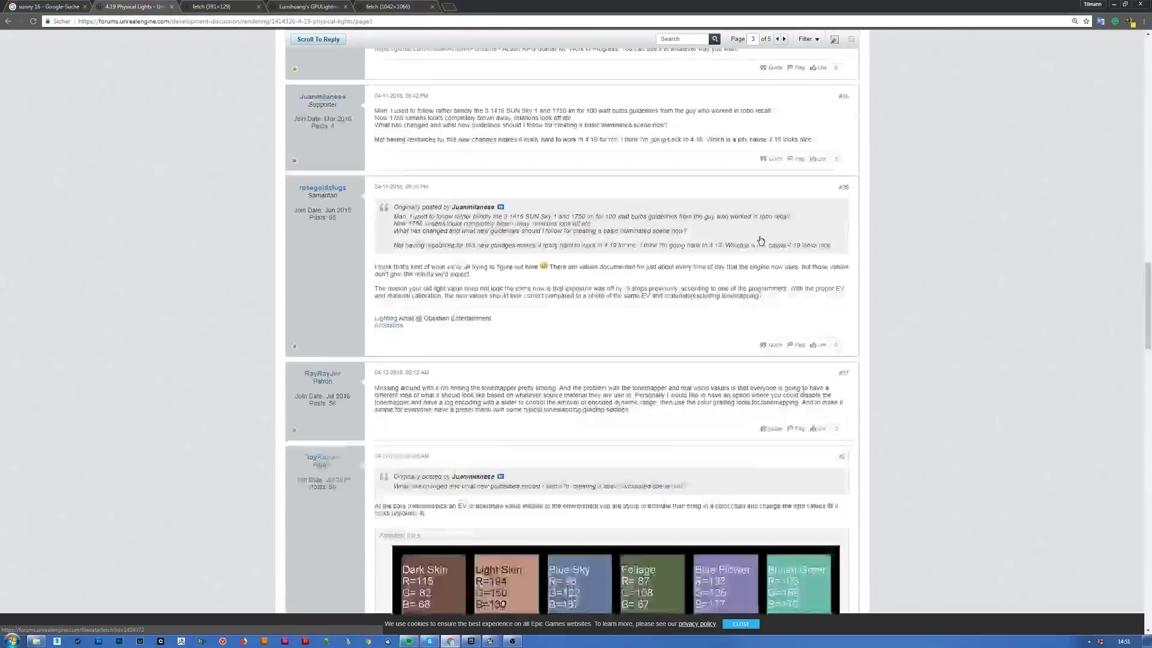
{"action": "scroll", "coordinate": [760, 239], "scroll_direction": "up", "scroll_amount": 20}
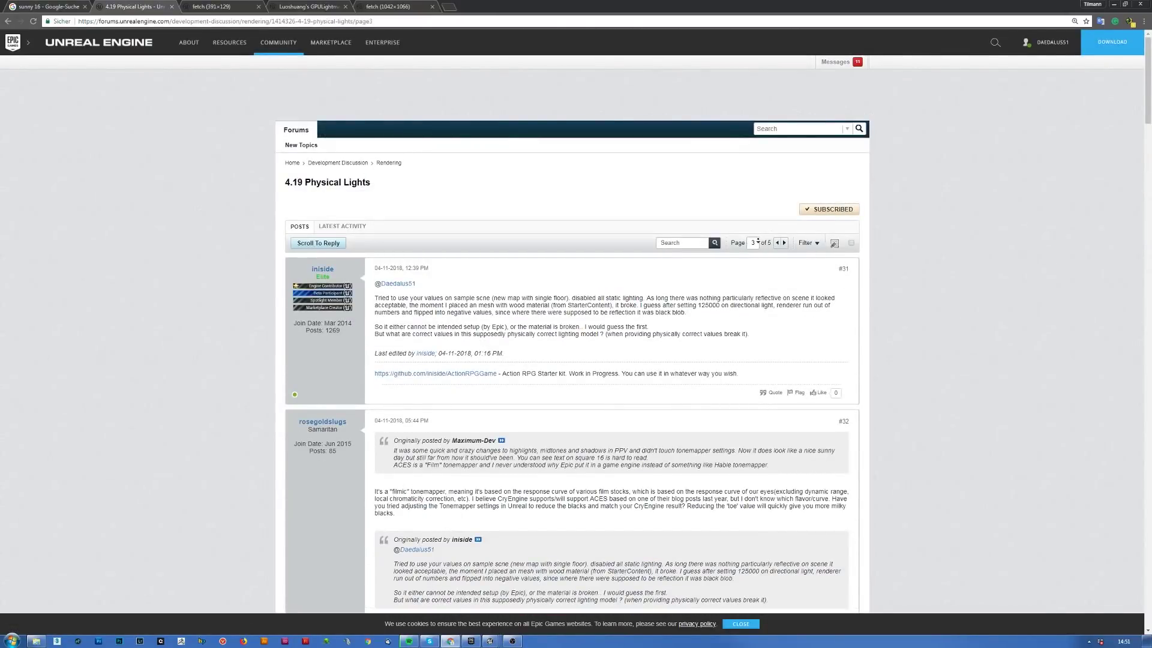
- Go to page 2 of the forum thread and find the post with the Theed lighting example
{"action": "left_click", "coordinate": [754, 243]}
{"action": "type", "text": "2"}
{"action": "key", "text": "Return"}
{"action": "scroll", "coordinate": [759, 249], "scroll_direction": "down", "scroll_amount": 6}
{"action": "scroll", "coordinate": [812, 286], "scroll_direction": "down", "scroll_amount": 10}
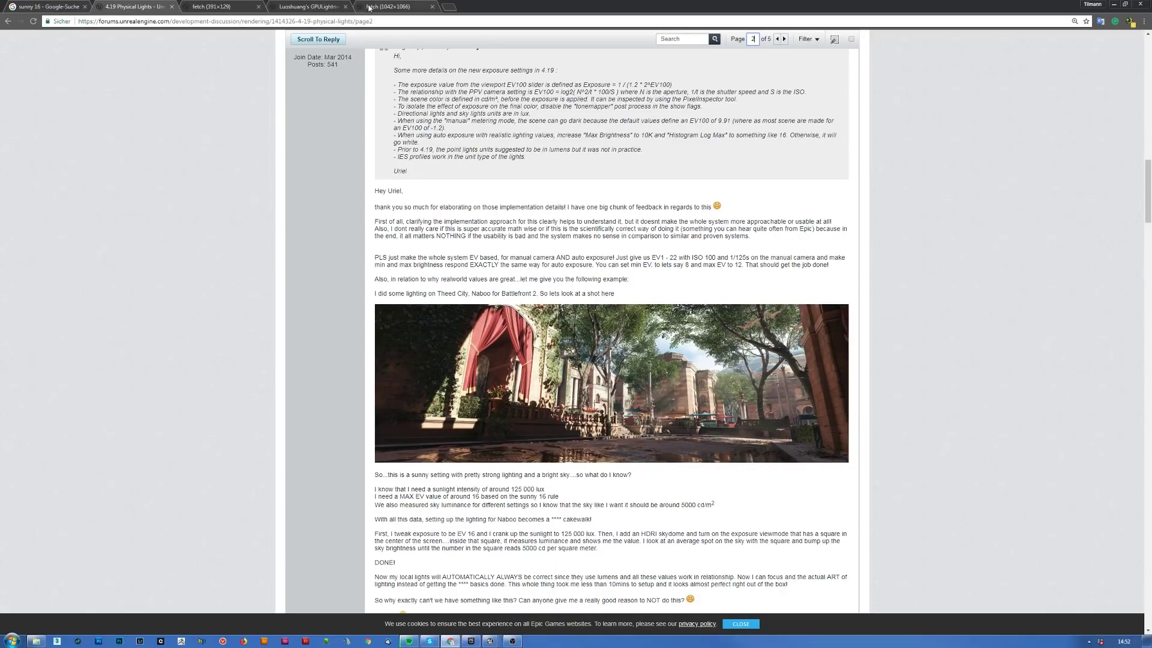
- Consult the "sunny 16" chart, switch to Unreal Editor and set the PostProcessVolume's Metering Mode to Manual
{"action": "left_click", "coordinate": [212, 6]}
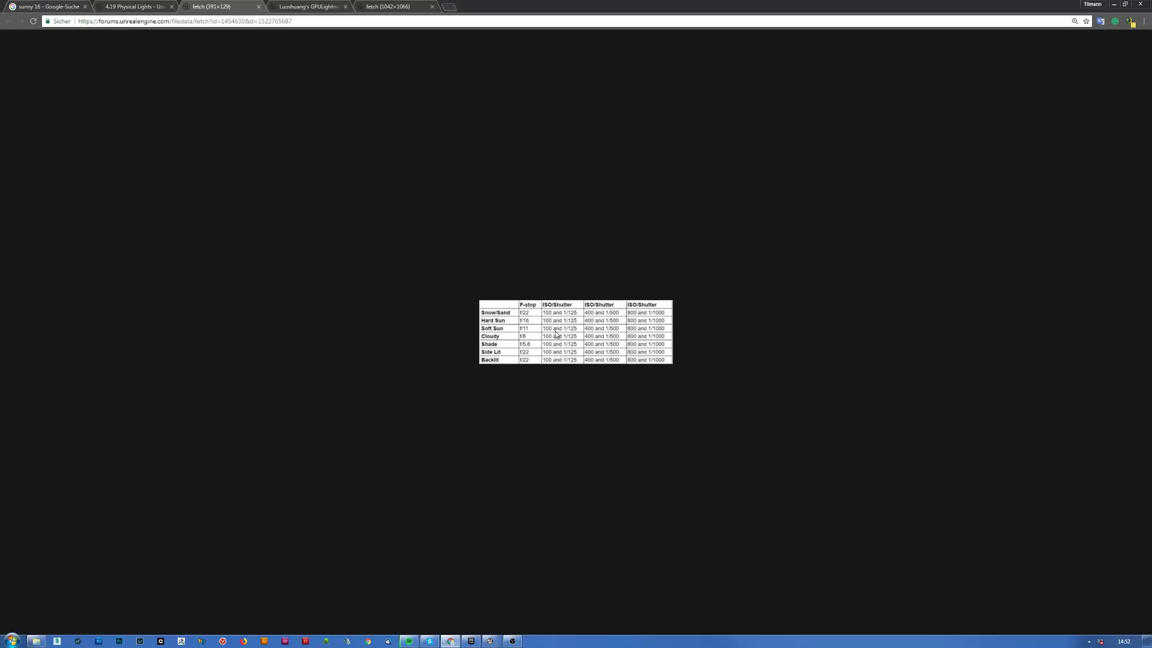
{"action": "left_click", "coordinate": [493, 642]}
{"action": "left_click", "coordinate": [501, 609]}
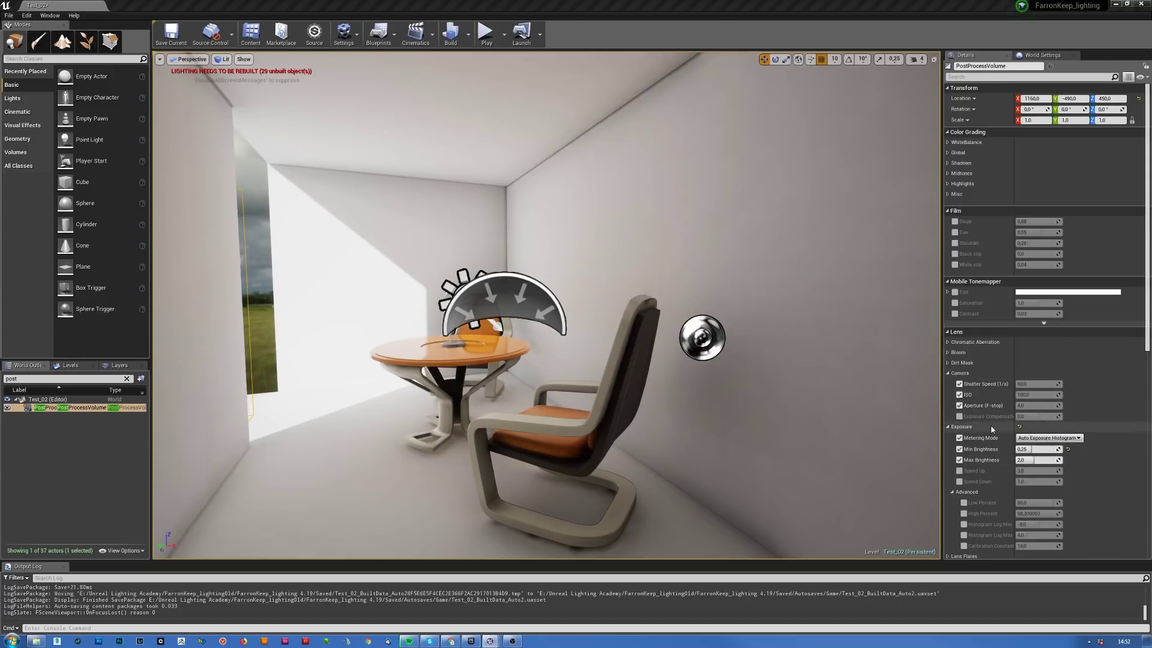
{"action": "left_click", "coordinate": [1048, 438]}
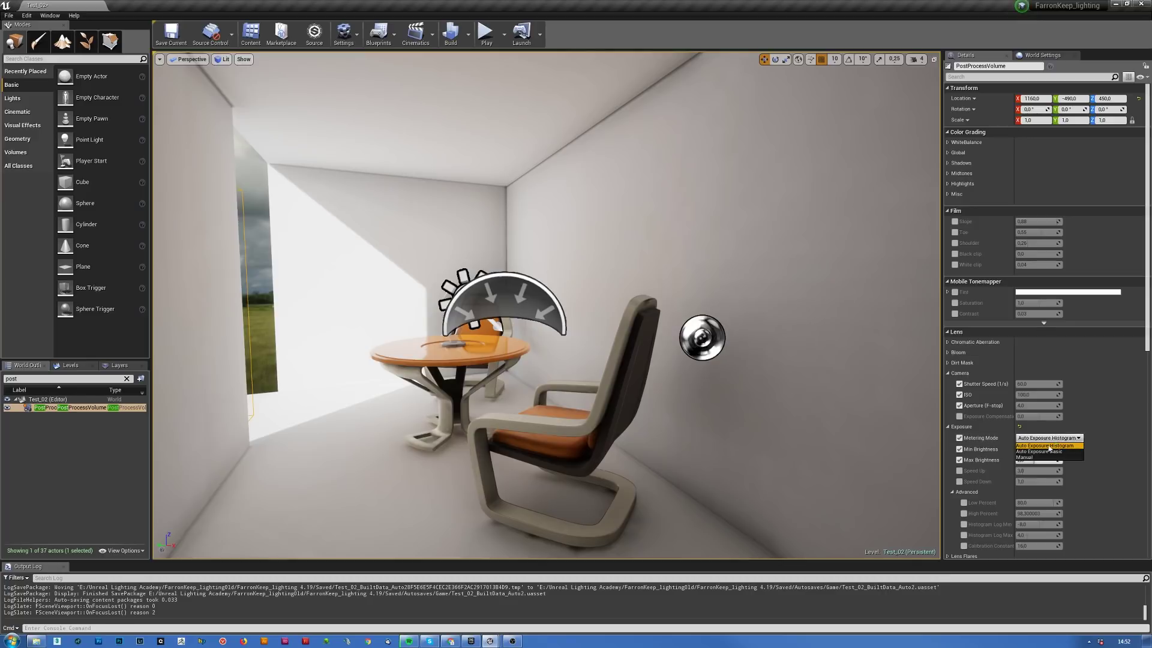
{"action": "left_click", "coordinate": [1023, 457]}
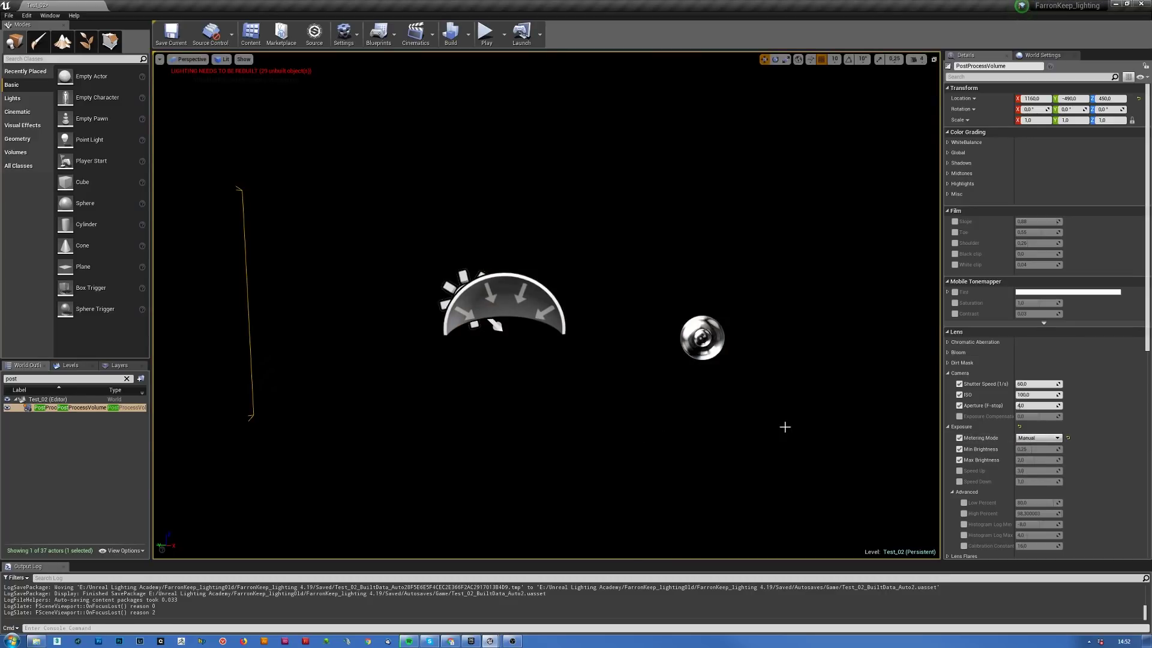
{"action": "right_click_drag", "start_coordinate": [795, 435], "coordinate": [880, 382]}
{"action": "right_click_drag", "start_coordinate": [697, 324], "coordinate": [697, 325]}
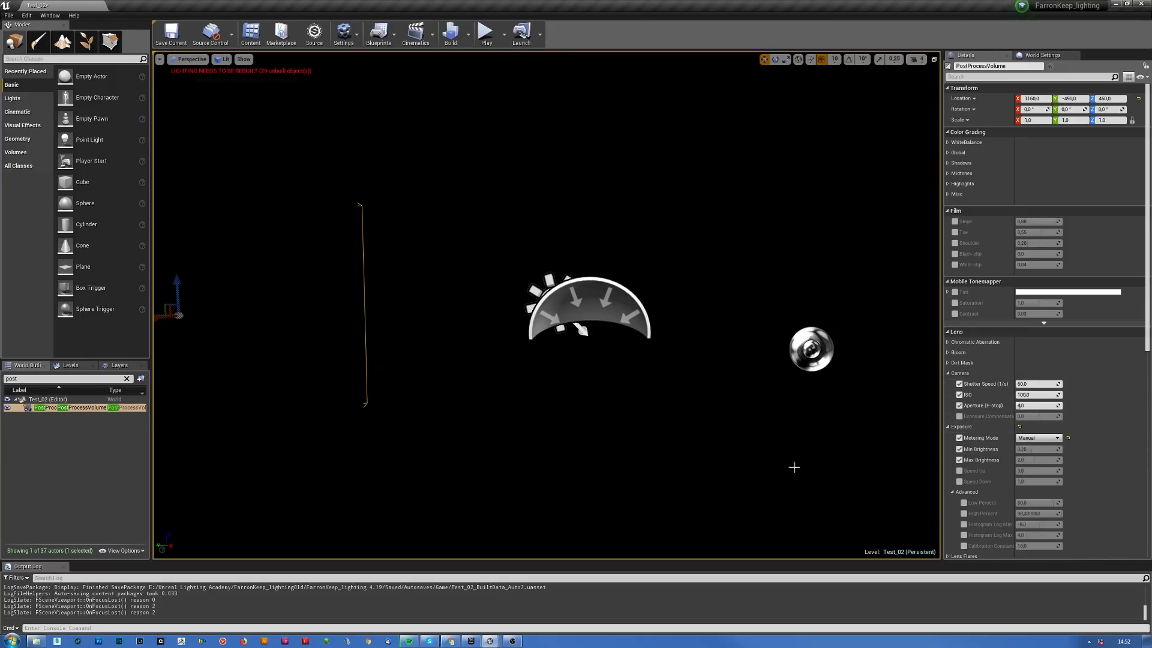
- Check the "sunny 16" chart in the browser, then in Unreal Editor set the PostProcessVolume's Shutter Speed to 125 and Aperture to 14
{"action": "left_click", "coordinate": [447, 642]}
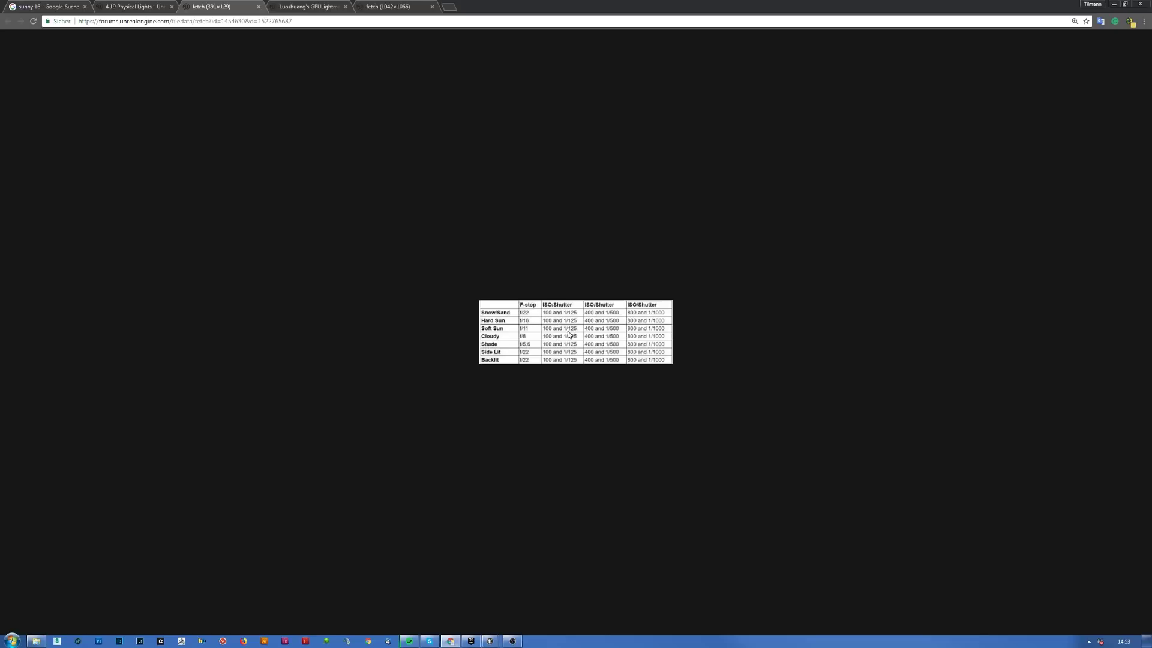
{"action": "left_click", "coordinate": [513, 641]}
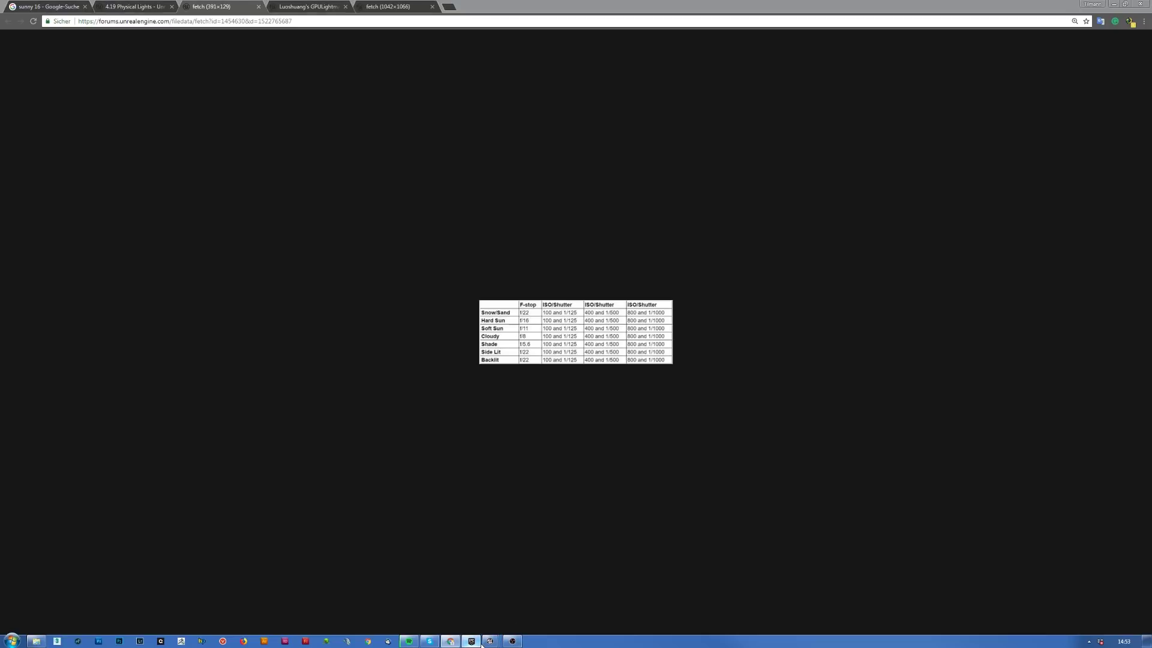
{"action": "mouse_move", "coordinate": [490, 641]}
{"action": "left_click", "coordinate": [491, 597]}
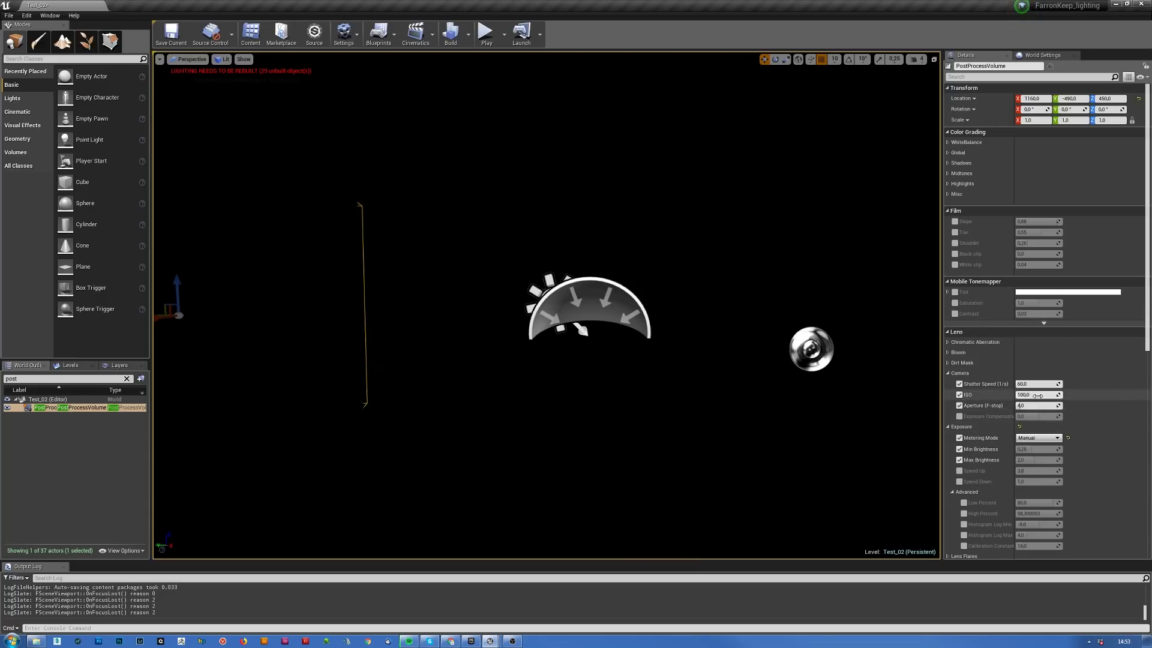
{"action": "left_click", "coordinate": [1034, 384]}
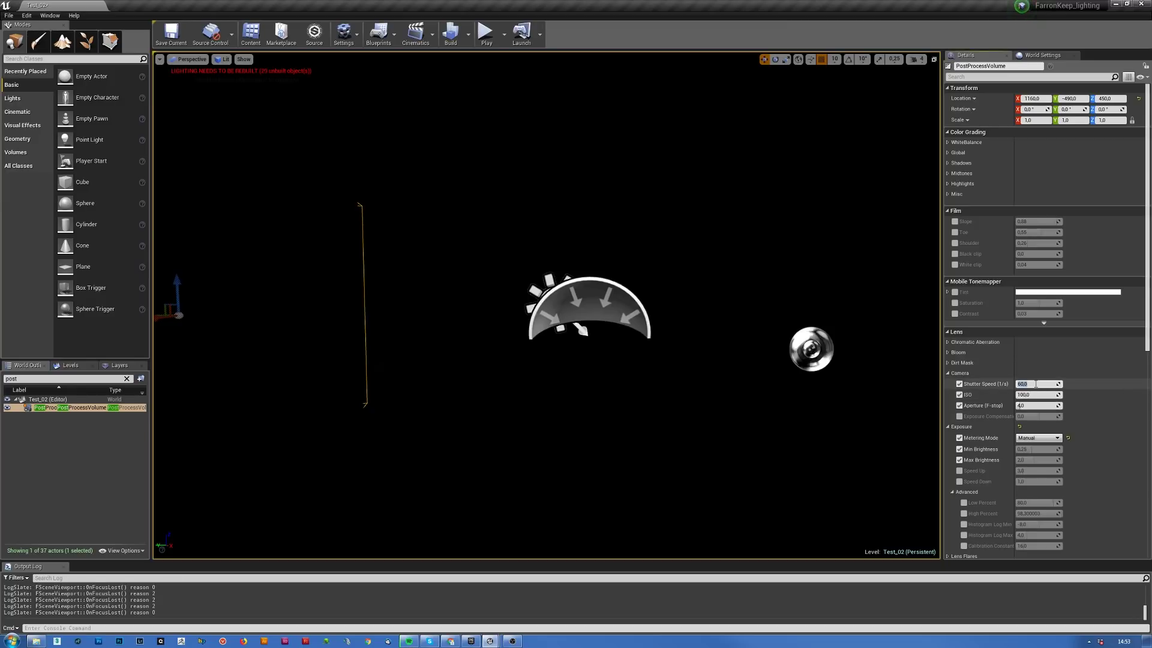
{"action": "type", "text": "125"}
{"action": "key", "text": "Return"}
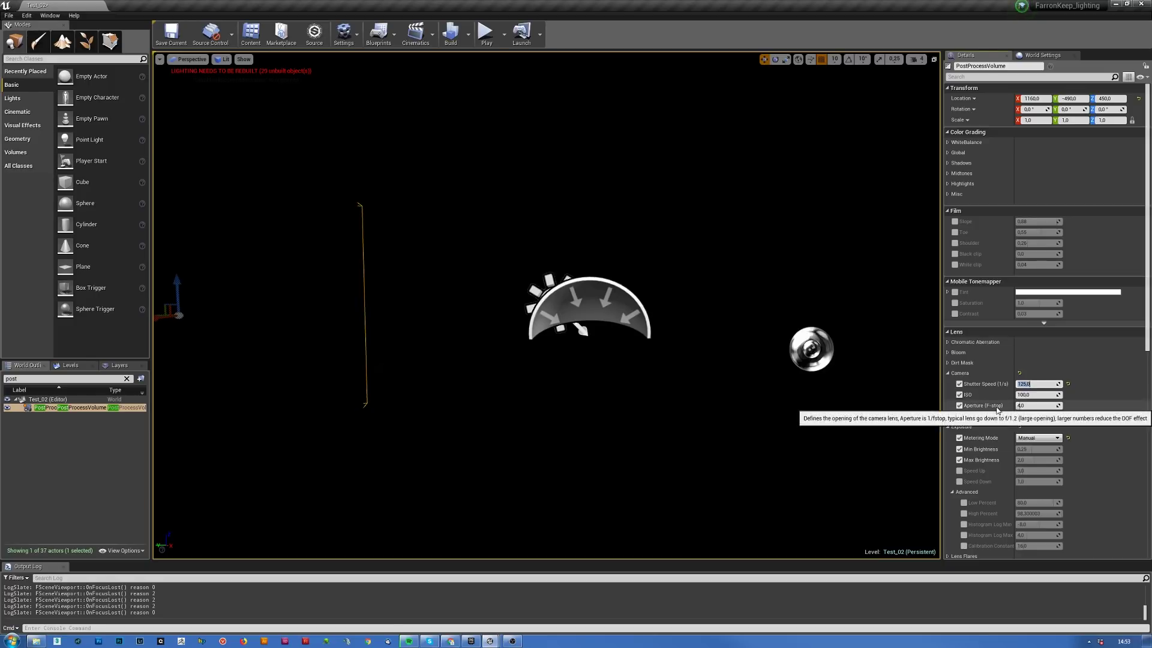
{"action": "left_click", "coordinate": [1040, 406]}
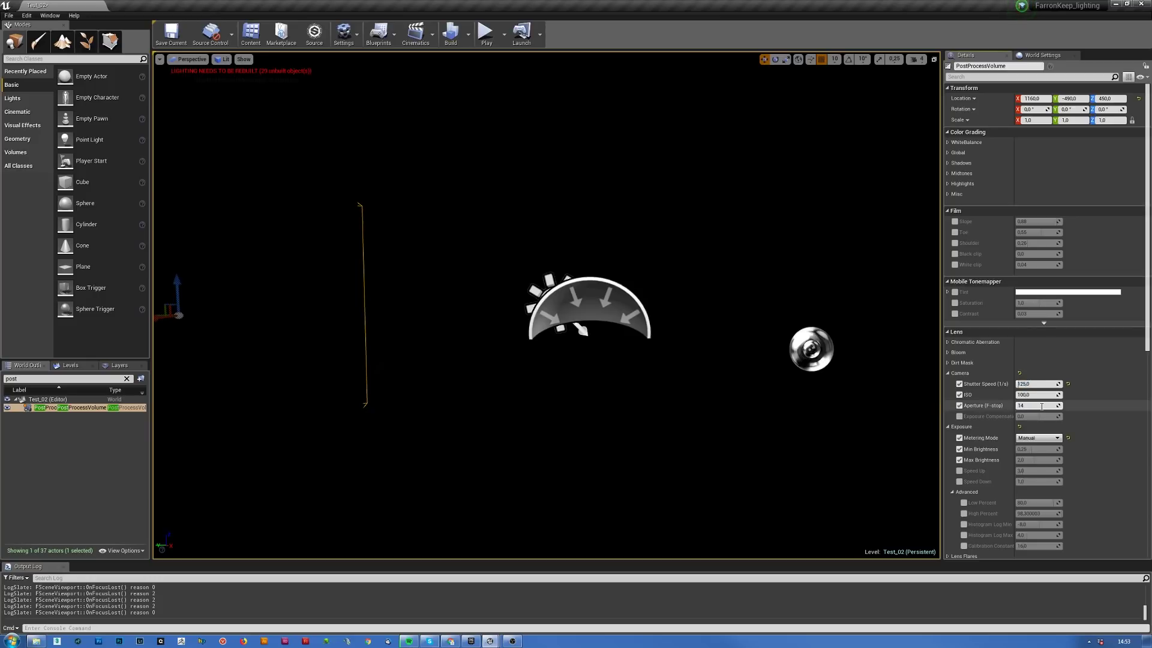
{"action": "key", "text": "Return"}
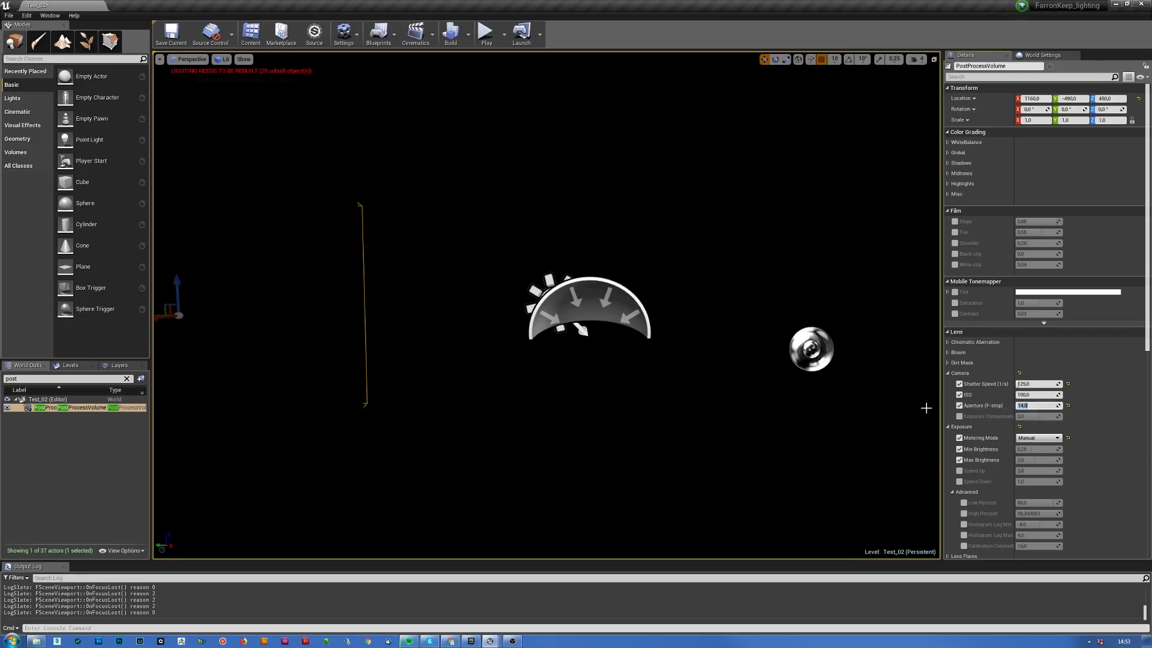
- Recheck the forum thread's exposure notes and the "sunny 16" chart in the browser, then inspect the dark level in Unreal Editor
{"action": "left_click", "coordinate": [451, 641]}
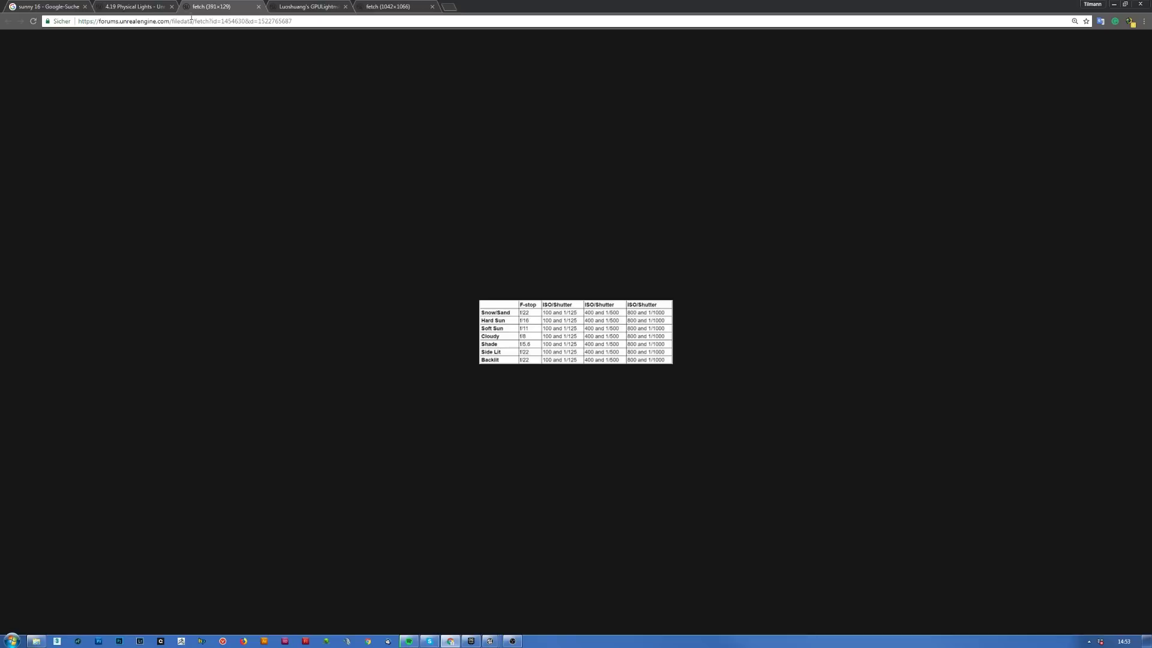
{"action": "left_click", "coordinate": [147, 8]}
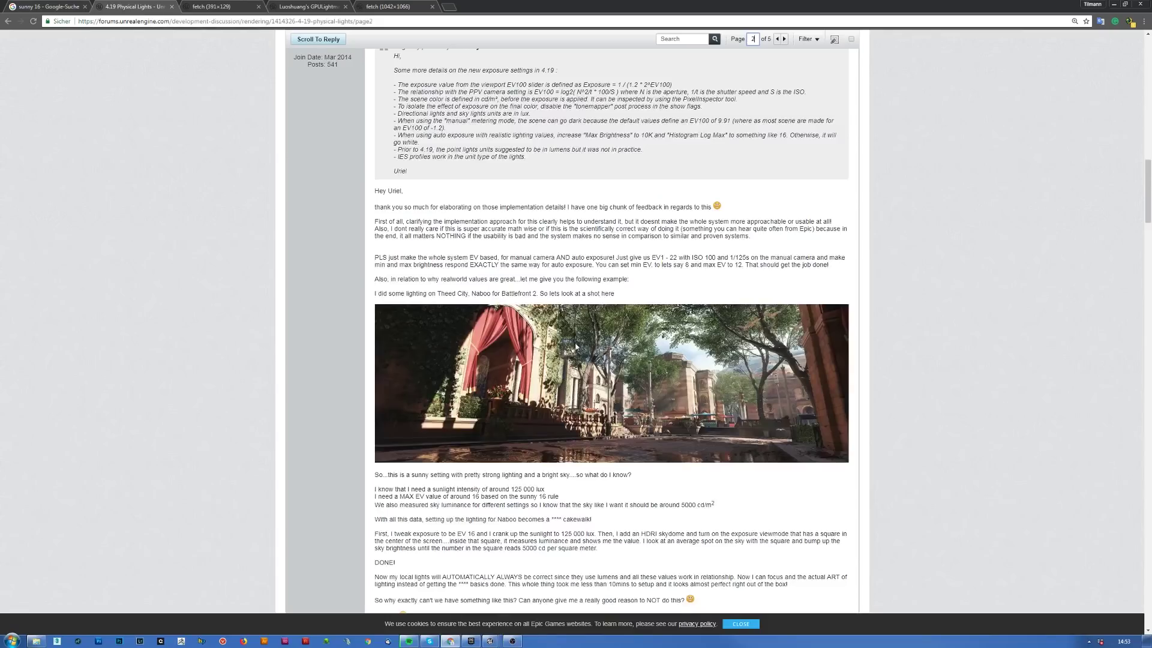
{"action": "left_click", "coordinate": [210, 7]}
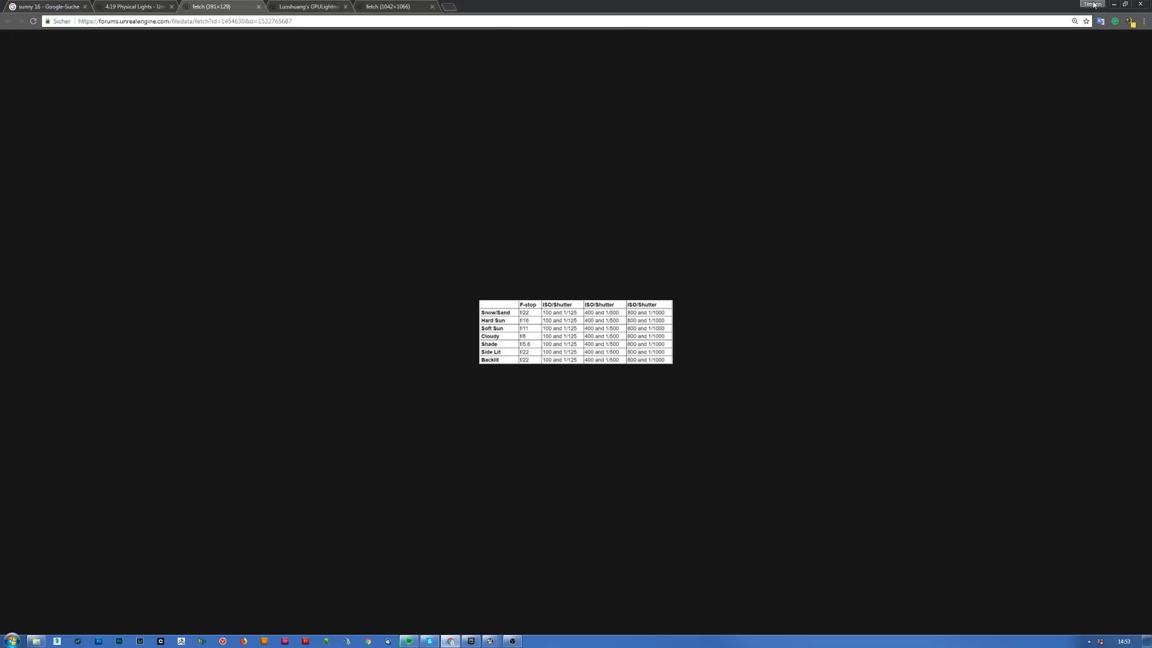
{"action": "left_click", "coordinate": [1114, 4]}
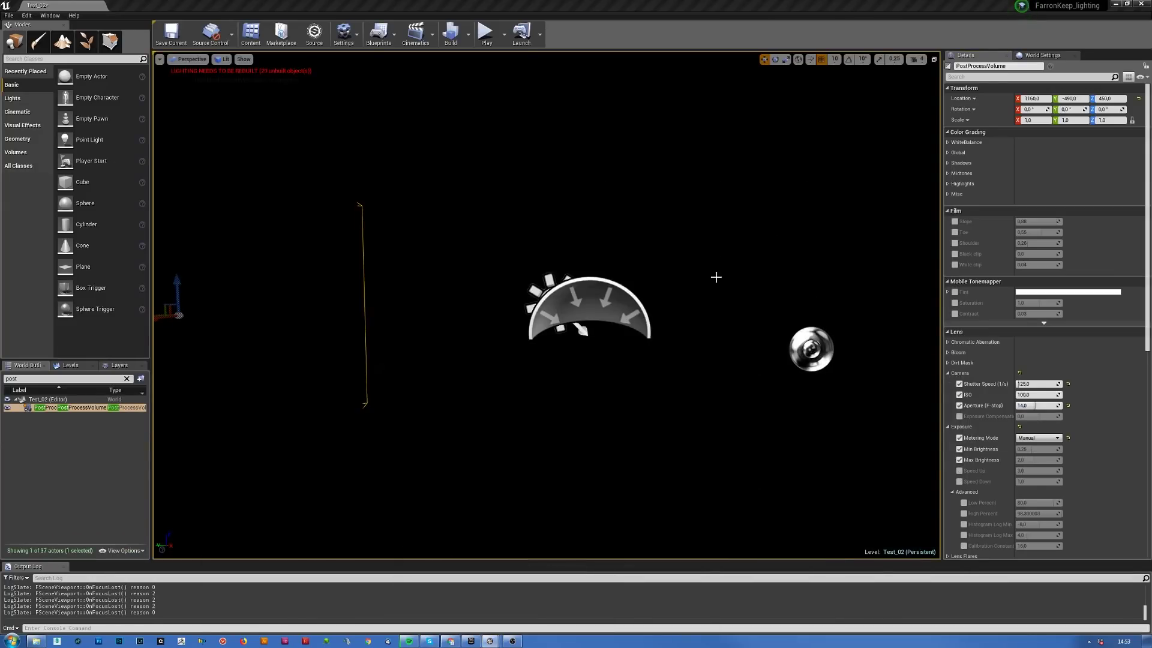
{"action": "right_click_drag", "start_coordinate": [666, 326], "coordinate": [605, 320]}
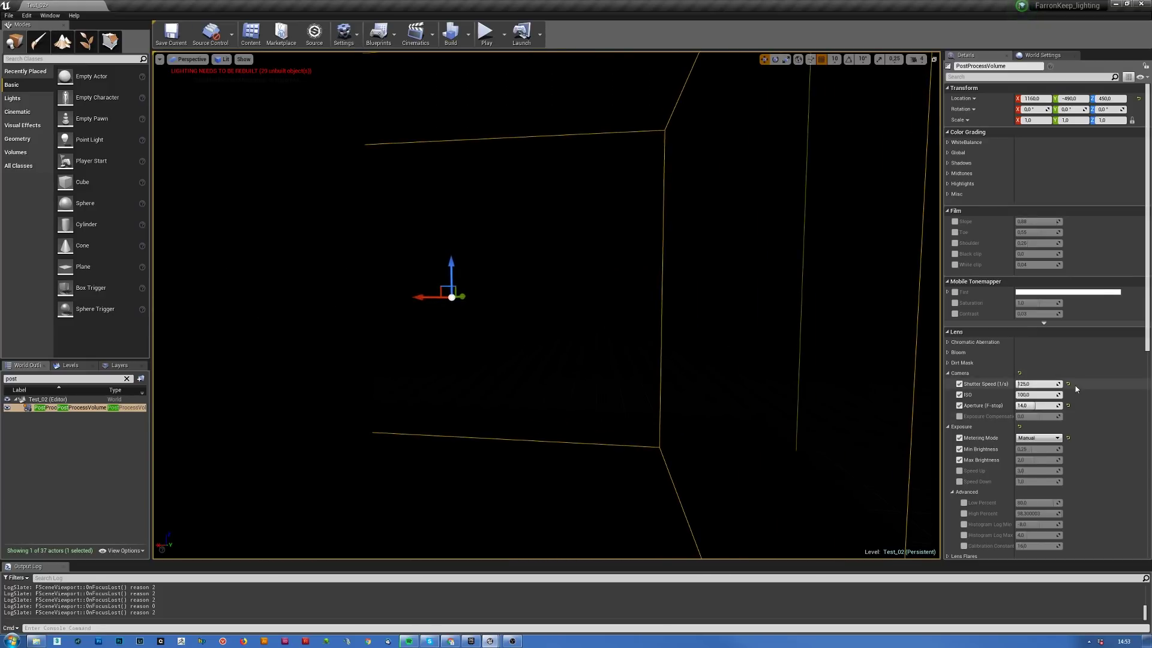
{"action": "right_click_drag", "start_coordinate": [586, 221], "coordinate": [624, 241]}
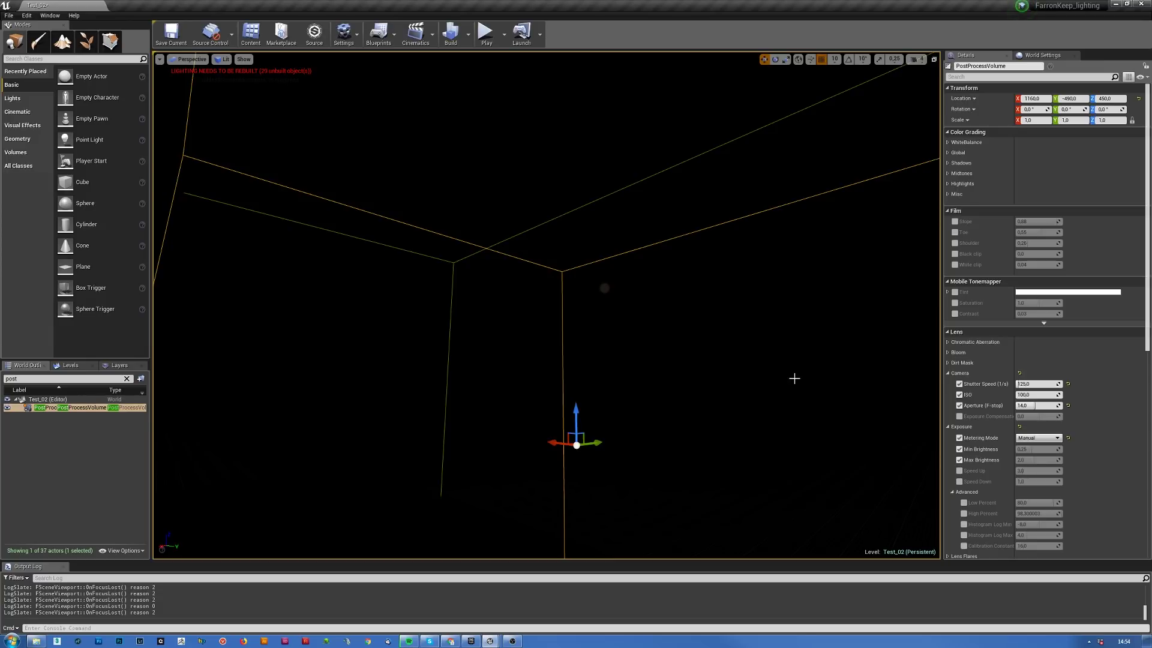
- Find the SkyLight by filtering the level's actors for "sky", and set its Intensity to 20
{"action": "left_click", "coordinate": [72, 379]}
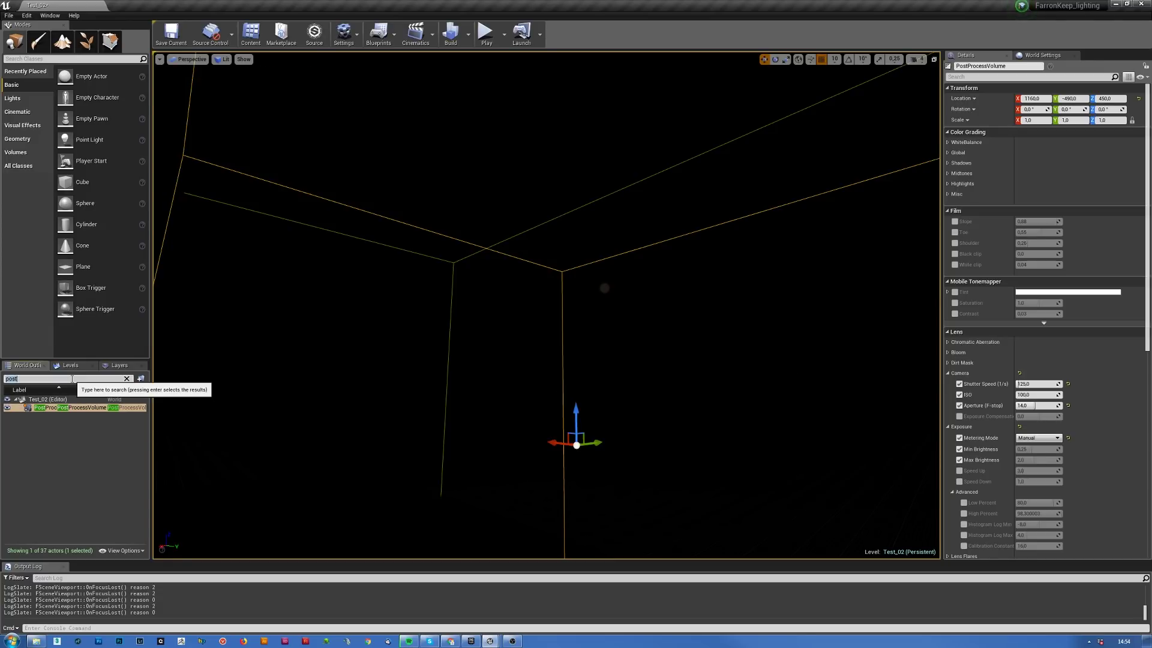
{"action": "type", "text": "sky"}
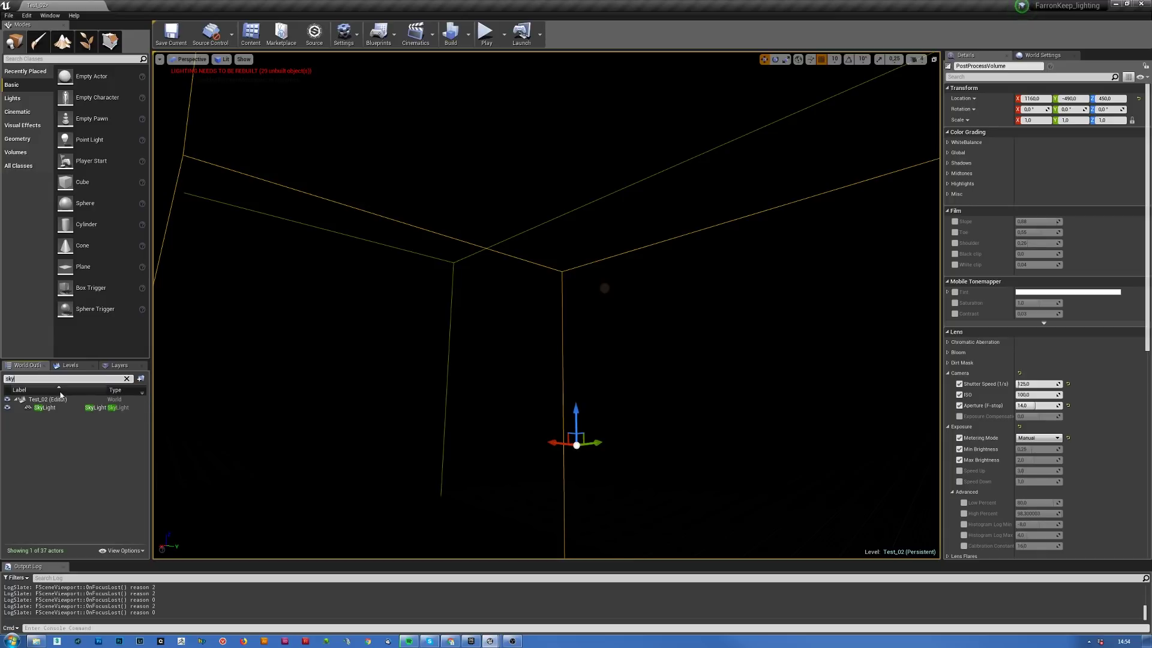
{"action": "left_click", "coordinate": [45, 407]}
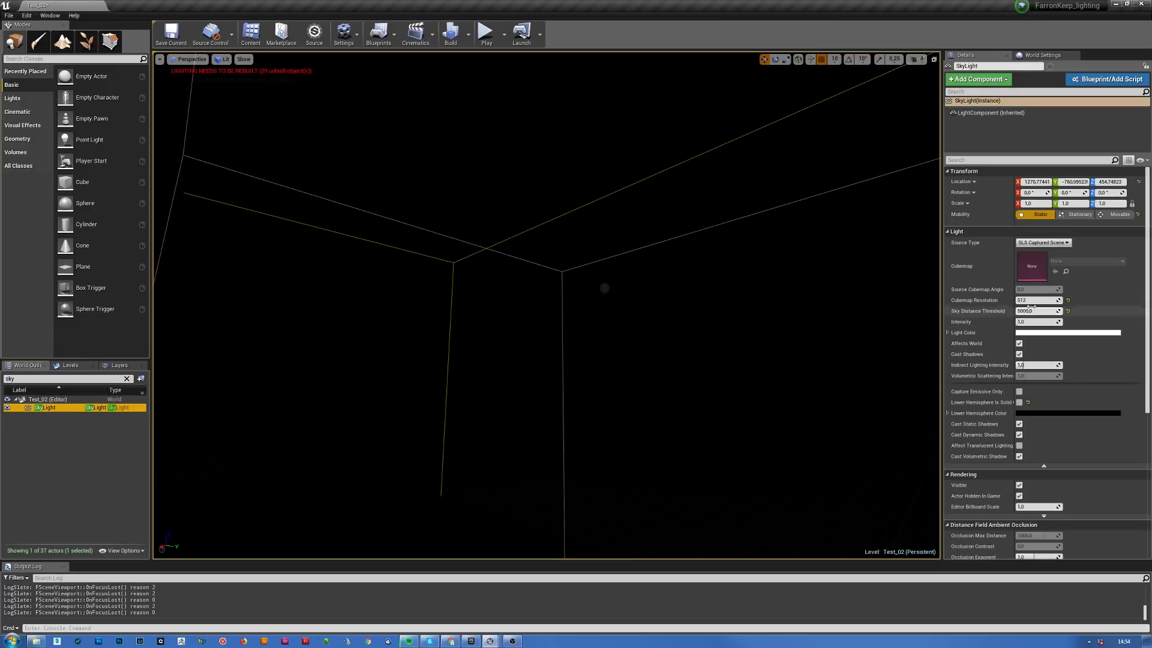
{"action": "left_click", "coordinate": [1021, 321]}
{"action": "type", "text": "20"}
{"action": "key", "text": "Return"}
{"action": "right_click_drag", "start_coordinate": [712, 355], "coordinate": [704, 242]}
- Try a SkyLight Intensity of 100 and reset it to its default
{"action": "left_click", "coordinate": [1035, 321]}
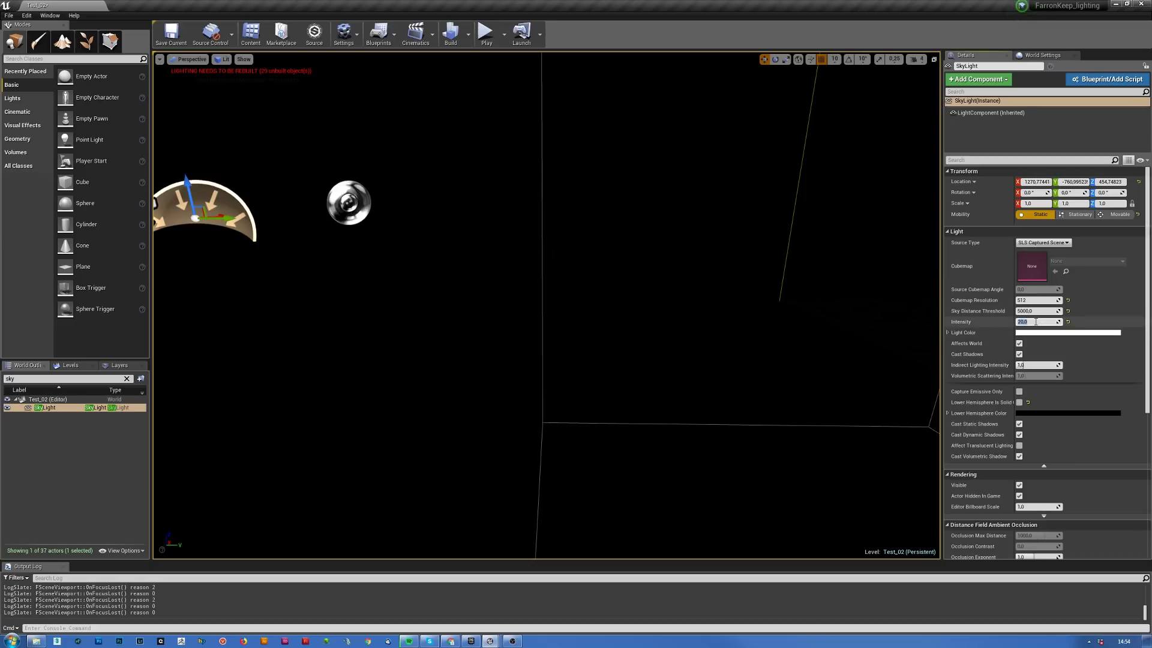
{"action": "type", "text": "50"}
{"action": "type", "text": "100"}
{"action": "key", "text": "Return"}
{"action": "left_click", "coordinate": [1068, 322]}
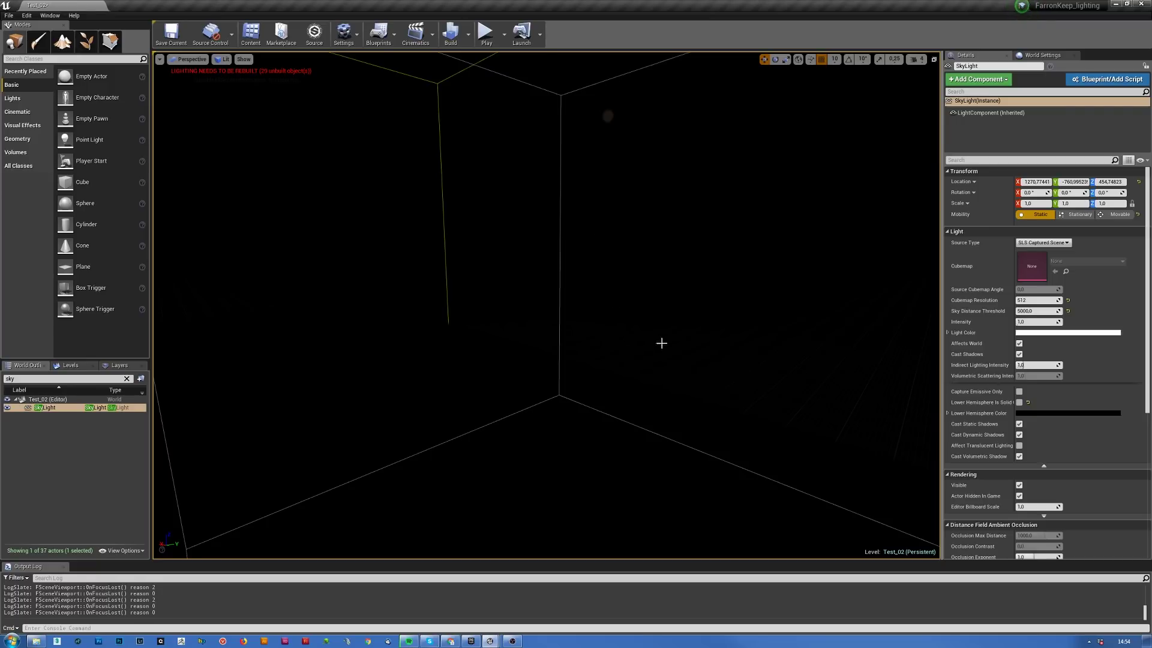
- Open the sky material instance, keep the level's sky view uncovered, and raise SkyBrightness to about 20,138
{"action": "right_click_drag", "start_coordinate": [660, 371], "coordinate": [660, 372]}
{"action": "left_click_drag", "start_coordinate": [1151, 90], "coordinate": [111, 186]}
{"action": "left_click_drag", "start_coordinate": [624, 183], "coordinate": [739, 240]}
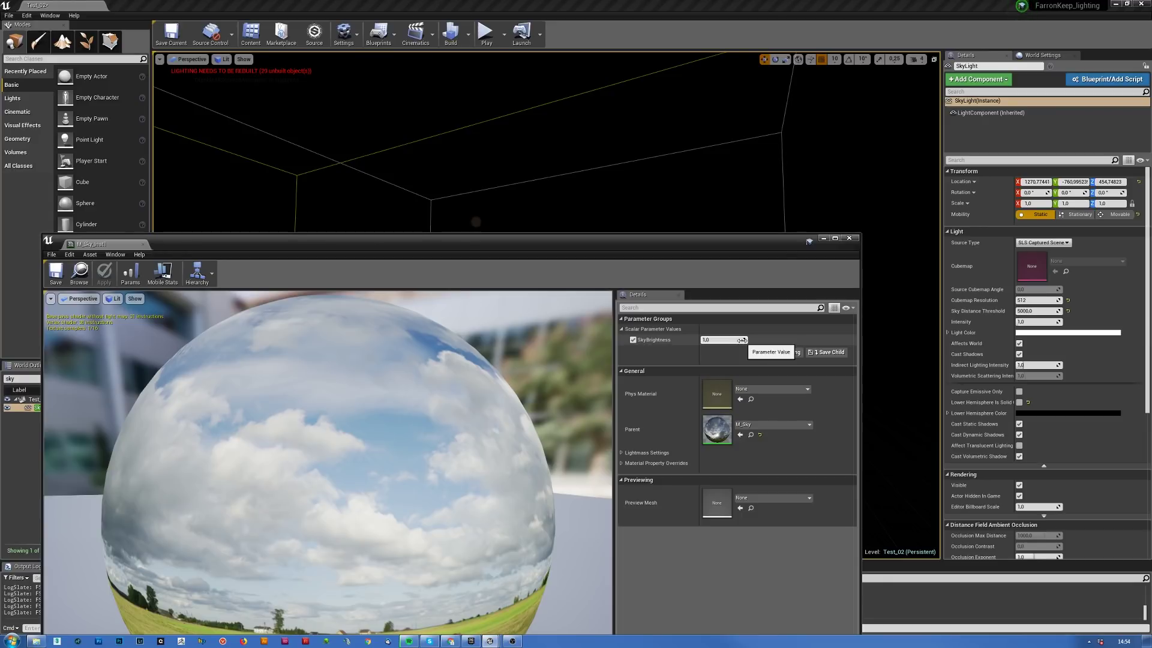
{"action": "left_click_drag", "start_coordinate": [739, 340], "coordinate": [882, 340]}
{"action": "left_click_drag", "start_coordinate": [429, 380], "coordinate": [435, 477]}
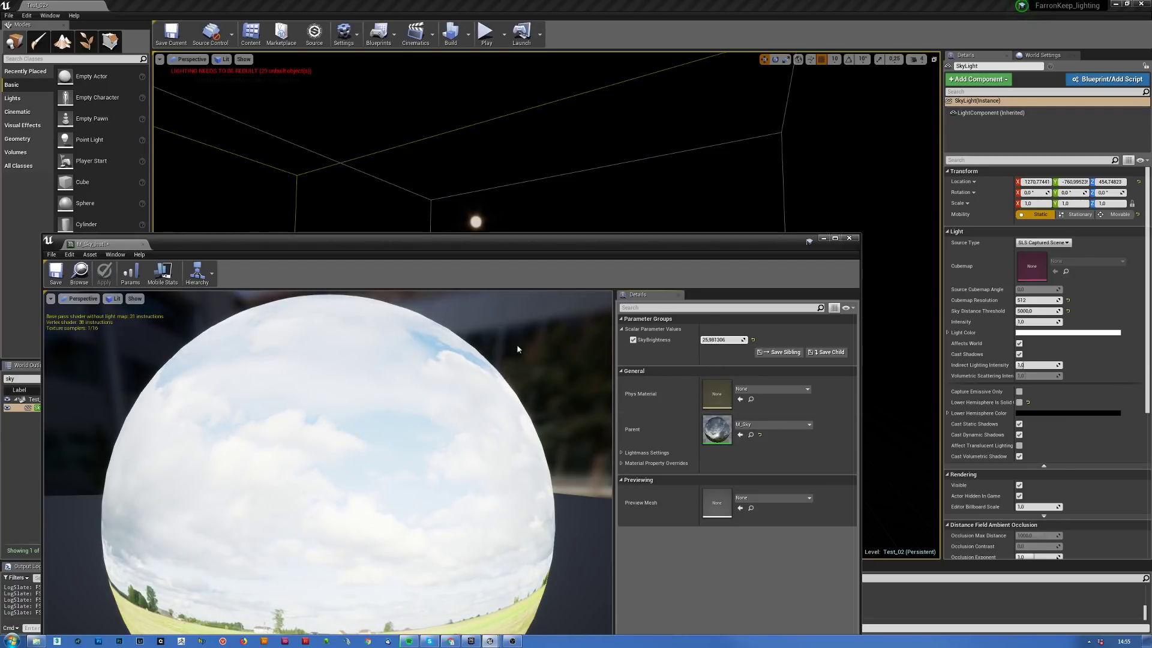
{"action": "left_click_drag", "start_coordinate": [723, 340], "coordinate": [392, 535]}
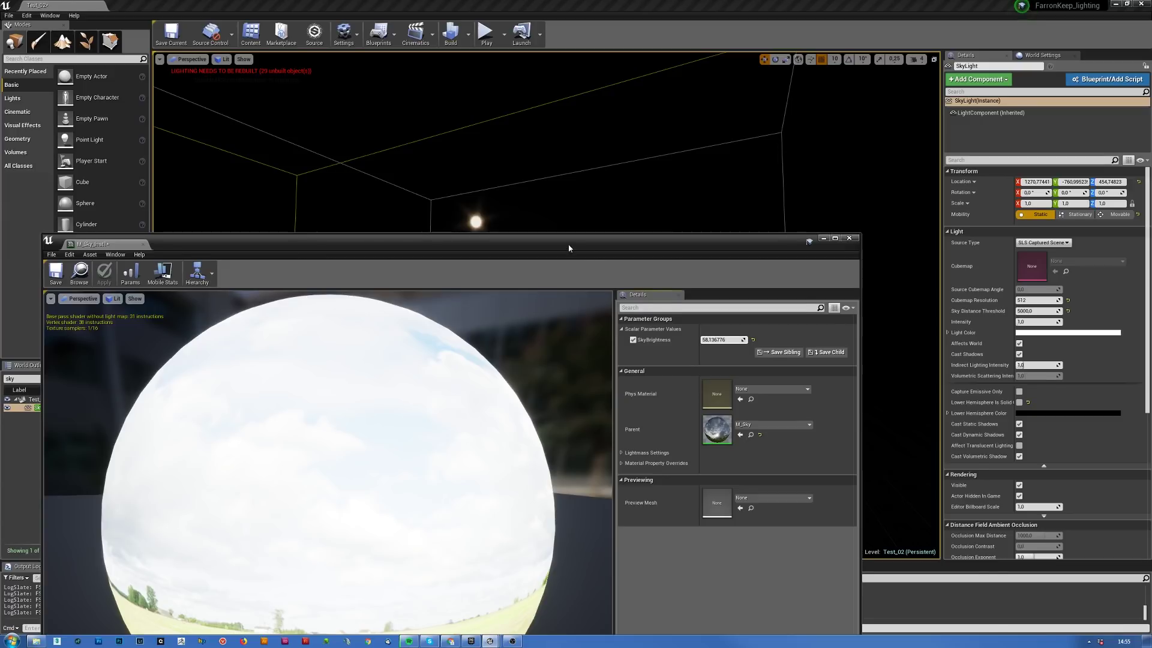
{"action": "left_click_drag", "start_coordinate": [570, 250], "coordinate": [702, 454]}
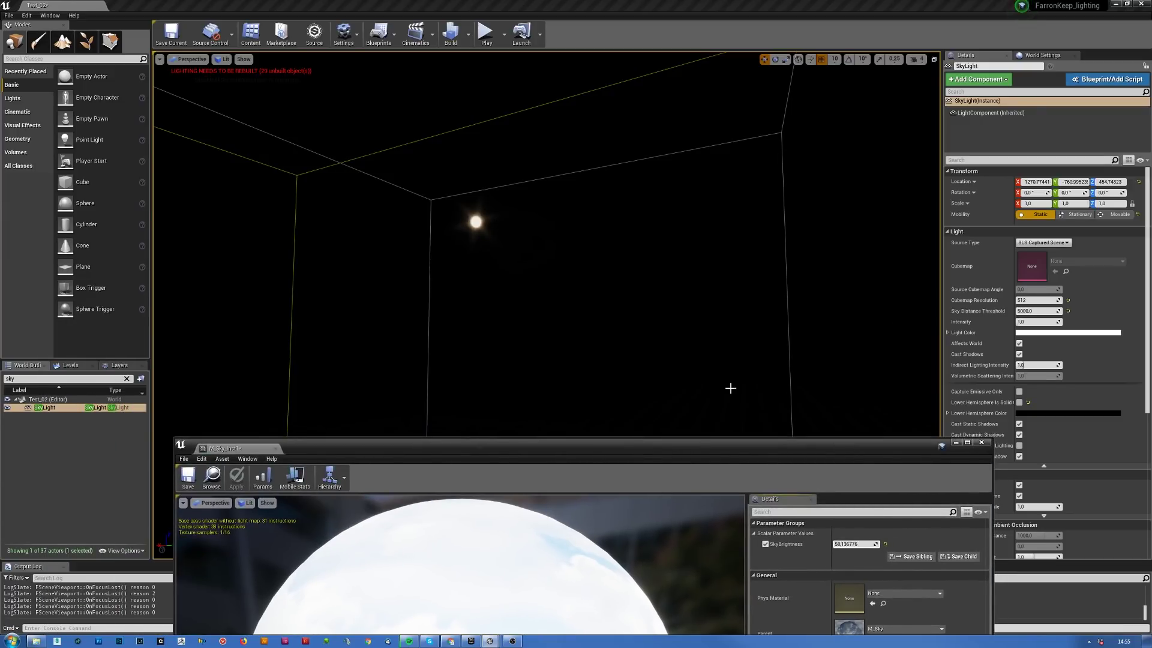
{"action": "left_click_drag", "start_coordinate": [873, 544], "coordinate": [795, 544]}
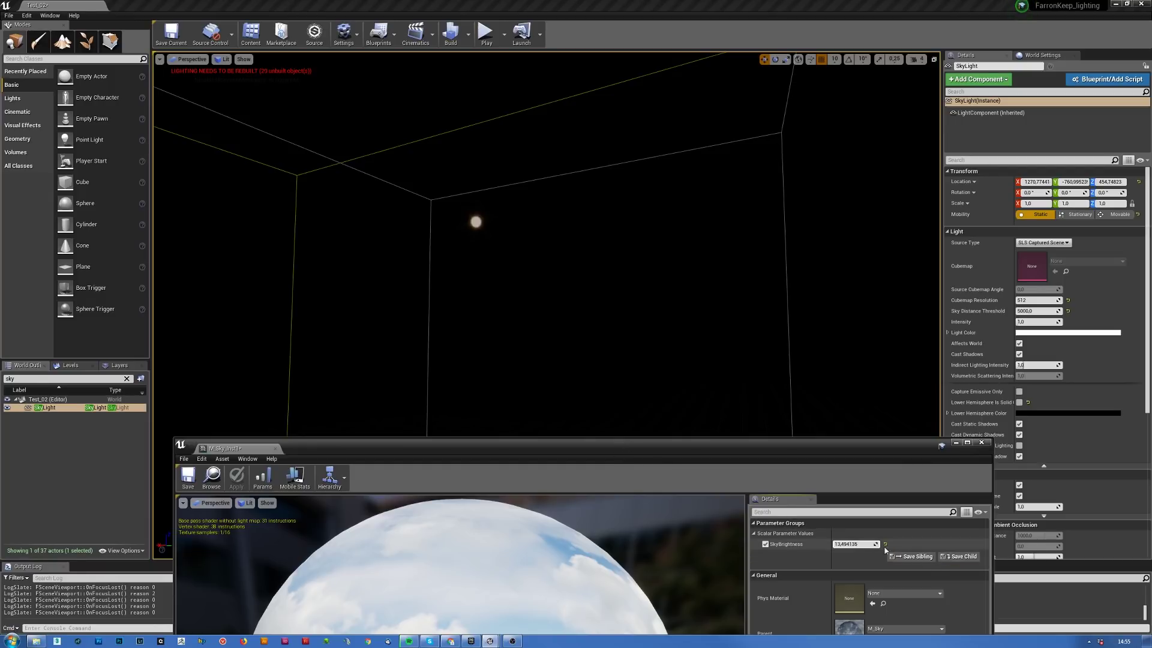
{"action": "left_click_drag", "start_coordinate": [861, 545], "coordinate": [1151, 545]}
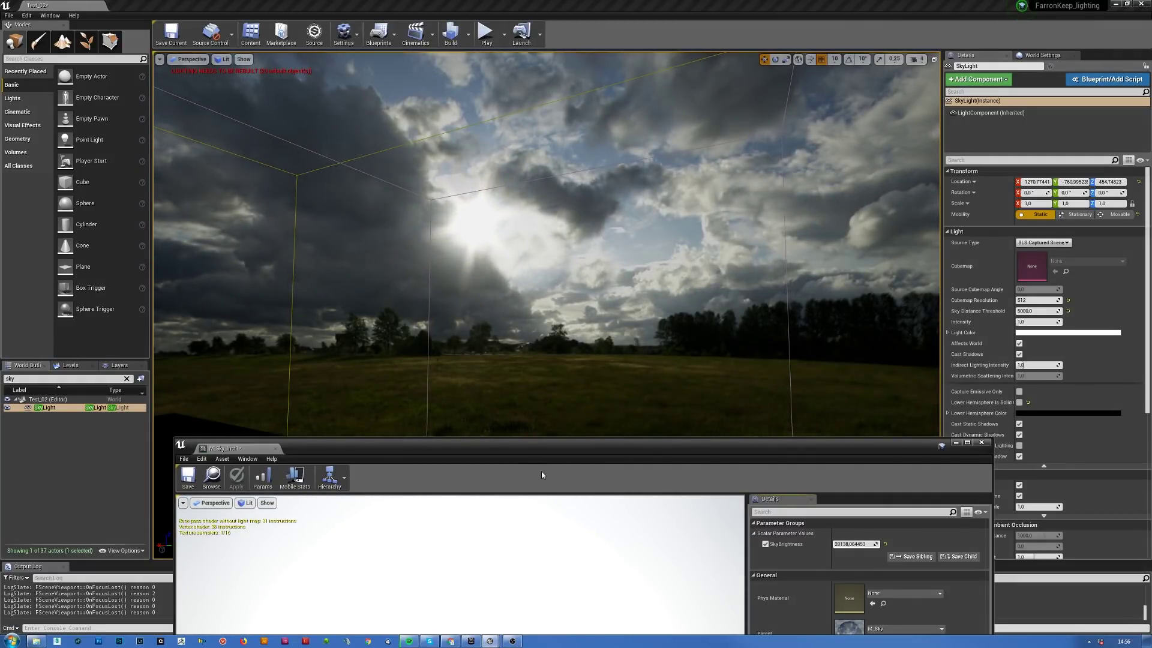
- Move the material editor aside to check the sky in the level, and raise SkyBrightness to more than 60,000
{"action": "left_click_drag", "start_coordinate": [523, 445], "coordinate": [510, 106]}
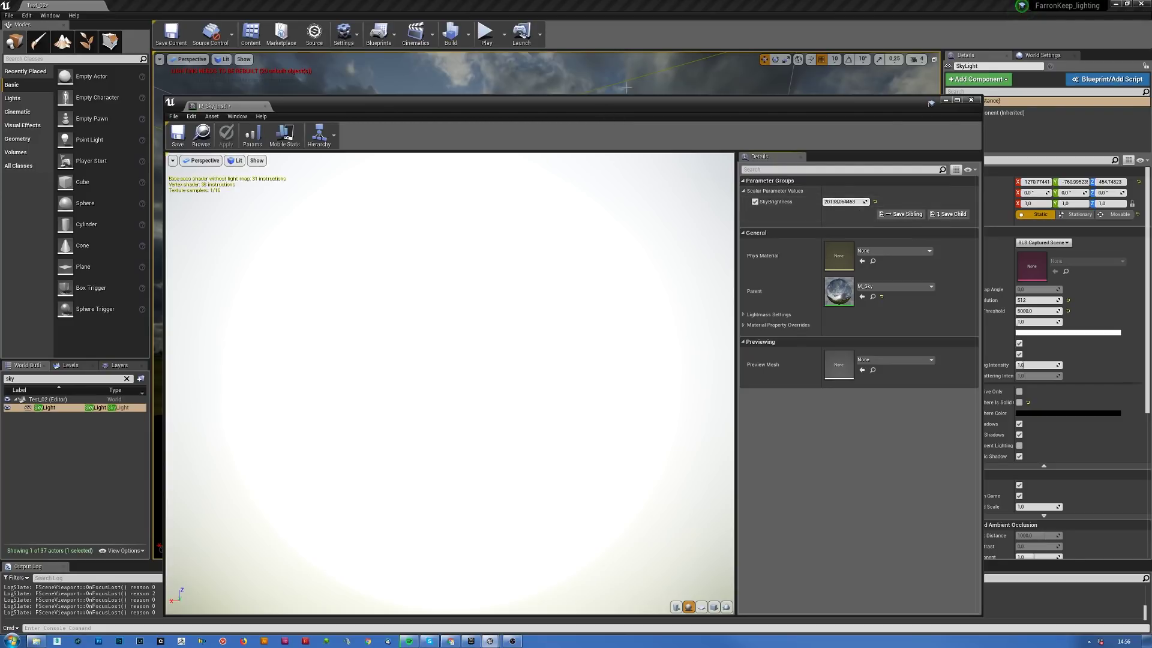
{"action": "left_click_drag", "start_coordinate": [556, 105], "coordinate": [545, 226]}
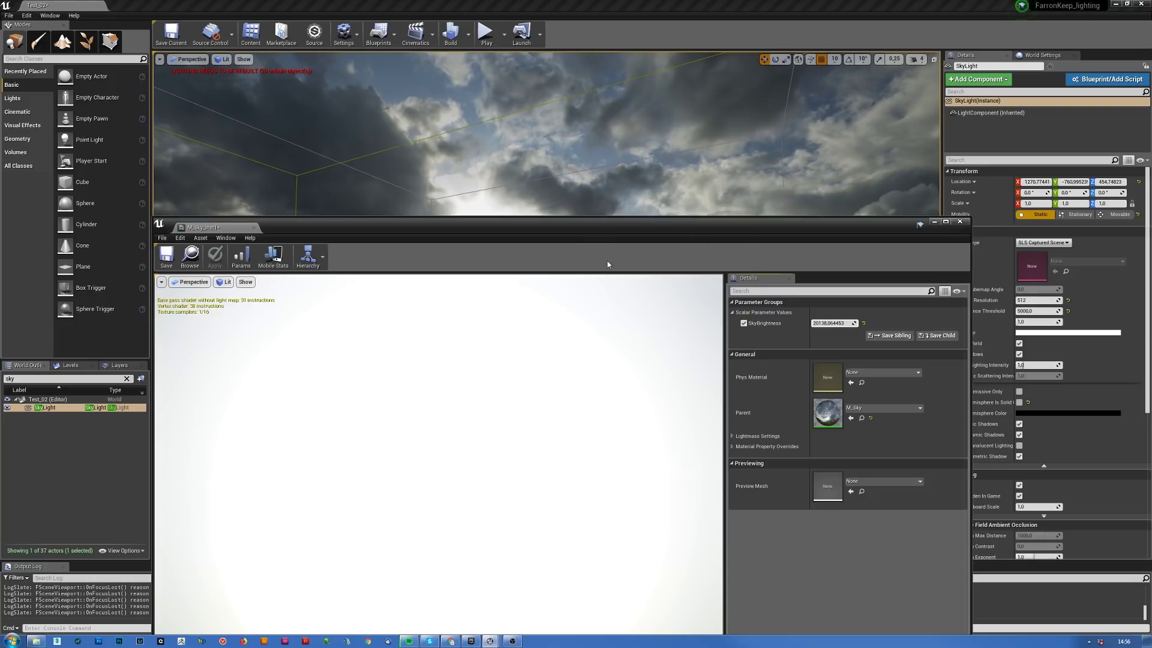
{"action": "left_click_drag", "start_coordinate": [613, 227], "coordinate": [644, 624]}
{"action": "right_click_drag", "start_coordinate": [540, 300], "coordinate": [611, 282]}
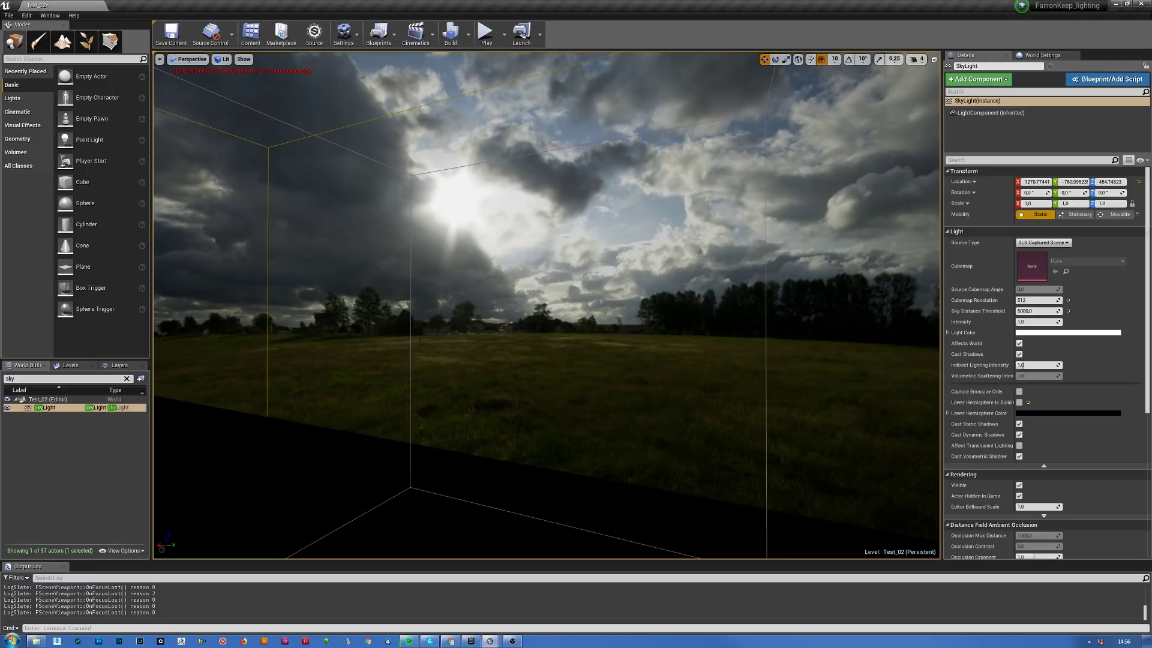
{"action": "left_click_drag", "start_coordinate": [776, 75], "coordinate": [207, 262]}
{"action": "left_click_drag", "start_coordinate": [678, 357], "coordinate": [726, 357]}
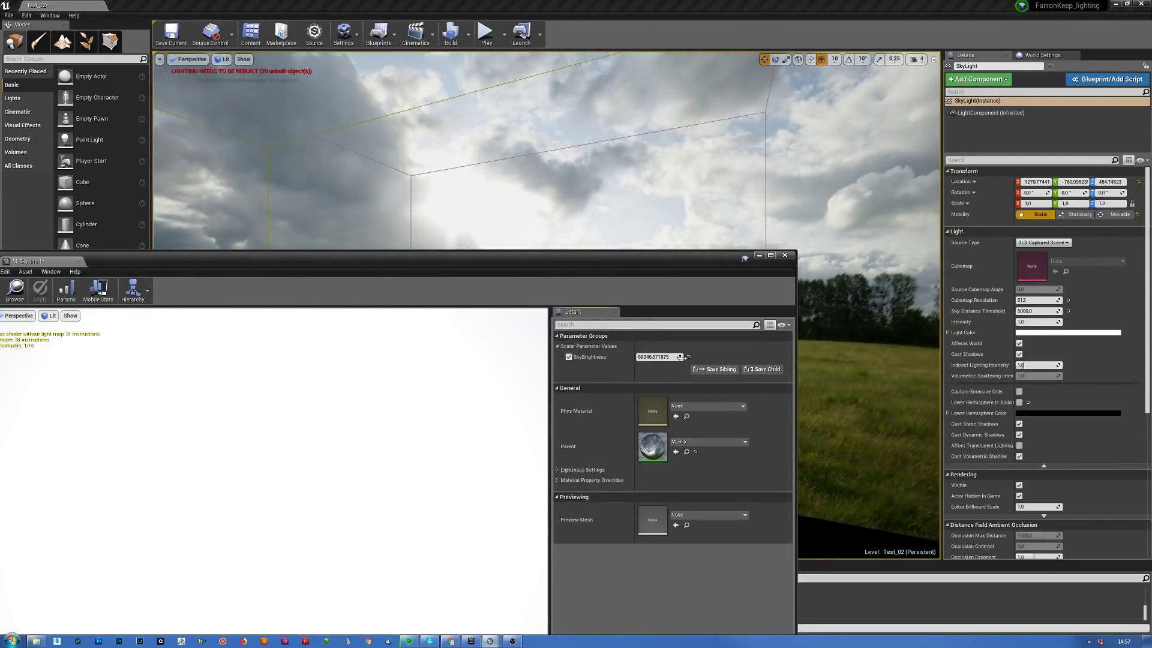
- Examine the brightness of the sky, clouds and horizon in the level from several directions
{"action": "left_click", "coordinate": [472, 242]}
{"action": "right_click_drag", "start_coordinate": [472, 243], "coordinate": [803, 409]}
{"action": "right_click_drag", "start_coordinate": [714, 218], "coordinate": [756, 317]}
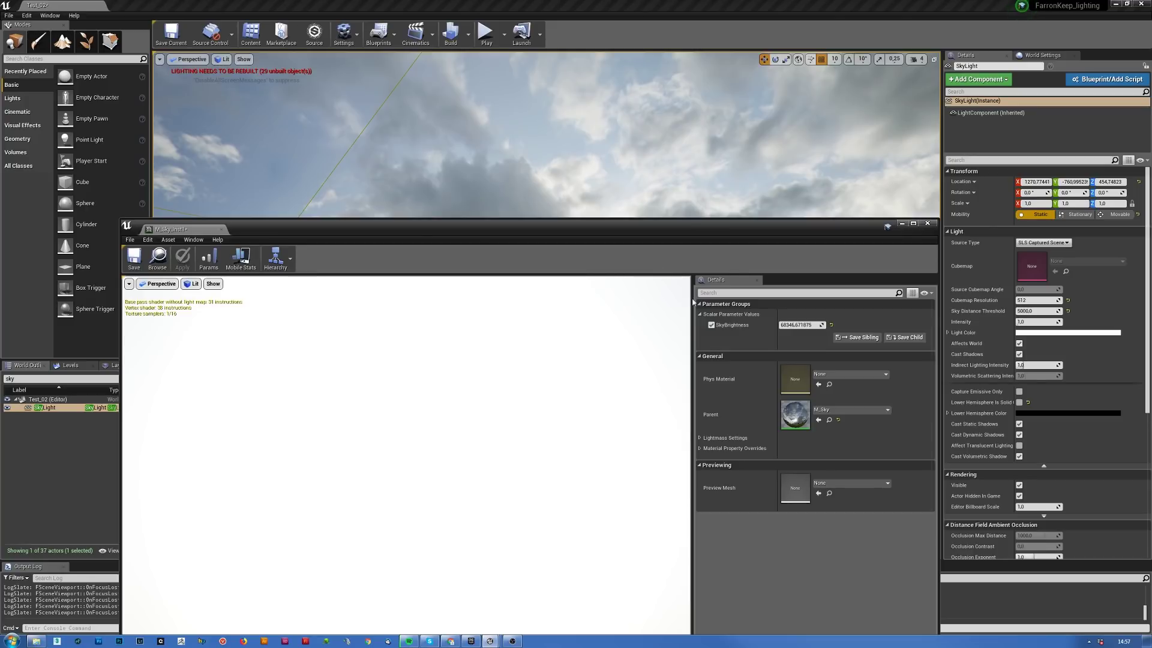
{"action": "left_click", "coordinate": [563, 204]}
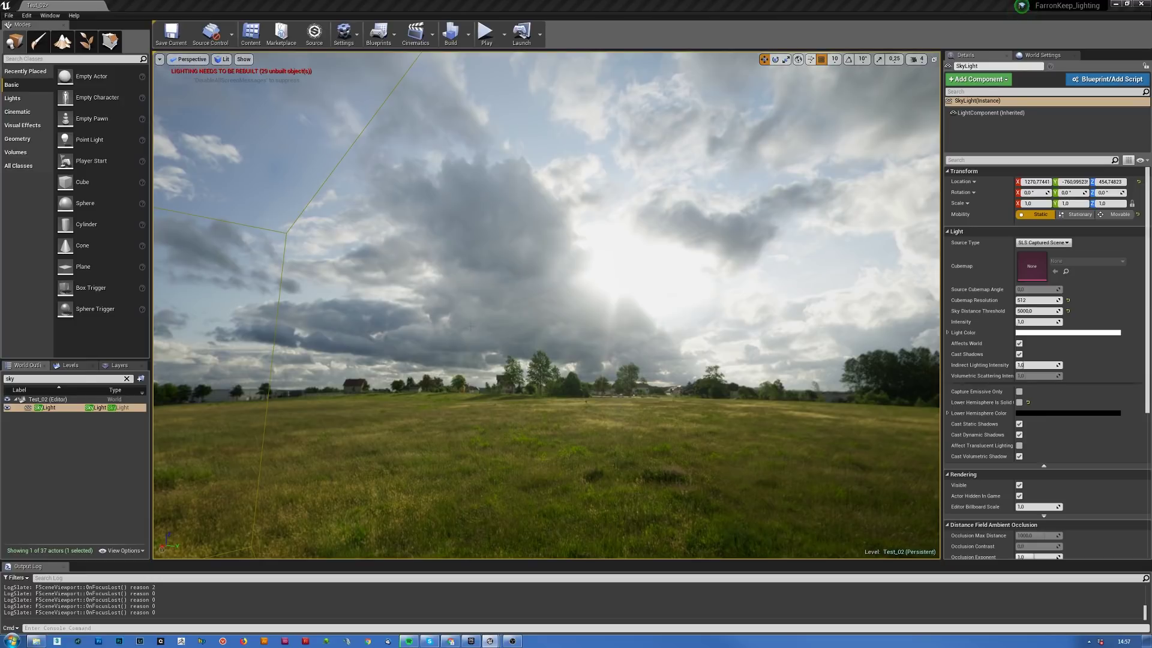
{"action": "right_click_drag", "start_coordinate": [695, 318], "coordinate": [585, 171]}
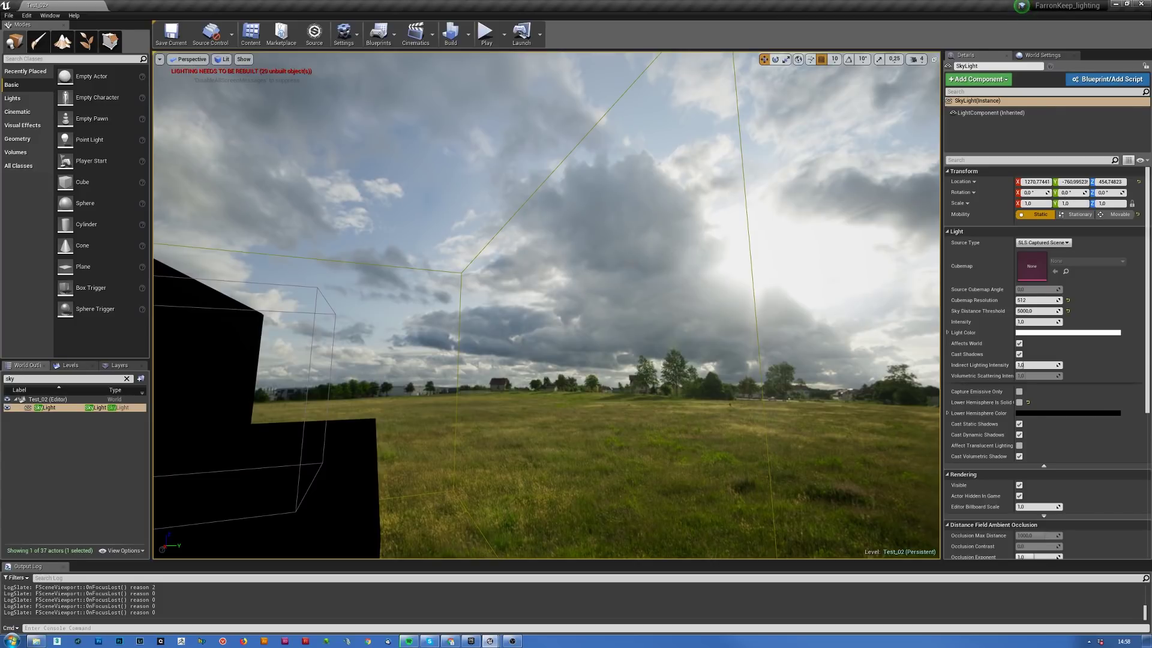
{"action": "right_click_drag", "start_coordinate": [621, 273], "coordinate": [628, 275]}
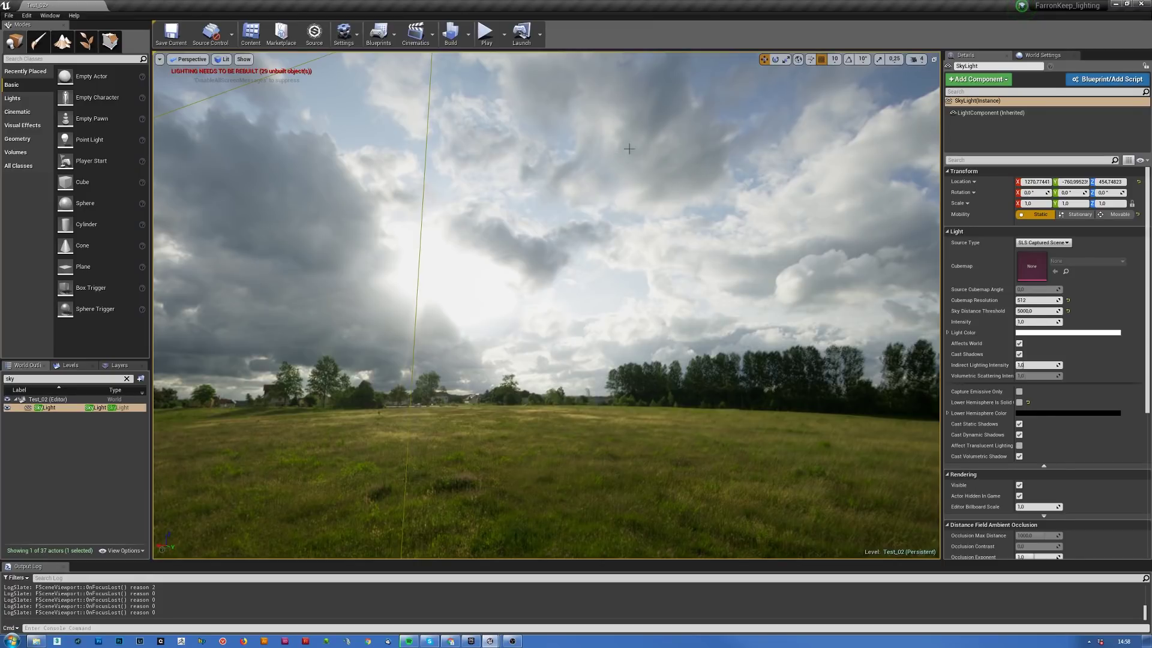
{"action": "right_click_drag", "start_coordinate": [730, 236], "coordinate": [786, 198]}
{"action": "key", "text": "w"}
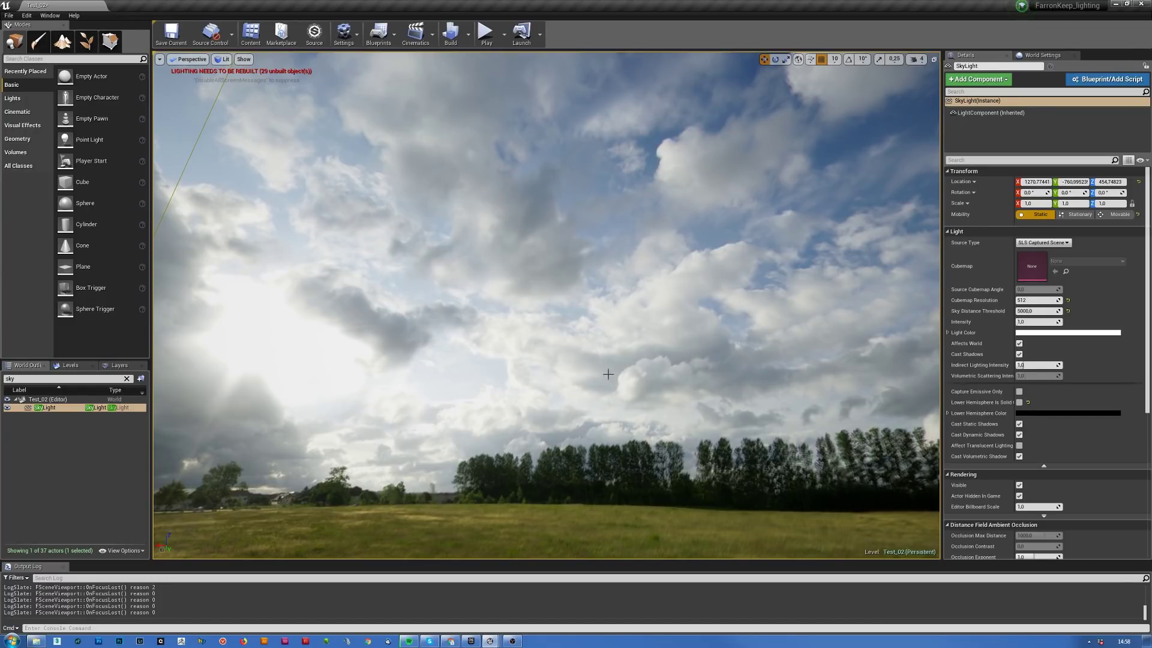
{"action": "right_click_drag", "start_coordinate": [491, 235], "coordinate": [792, 238]}
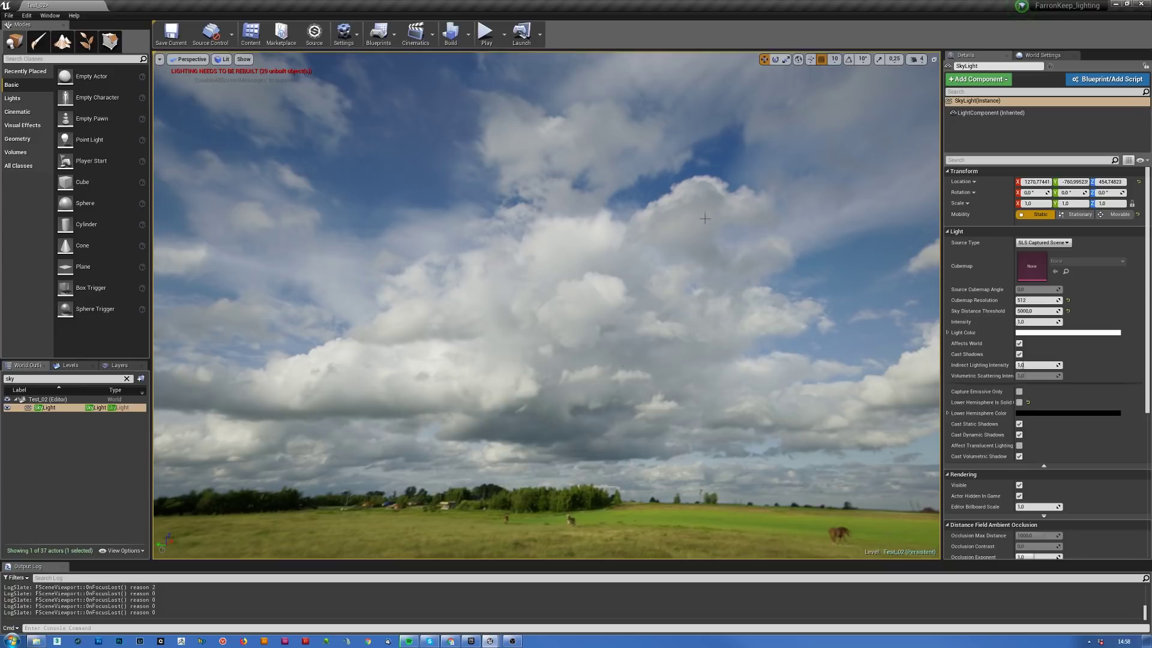
{"action": "right_click_drag", "start_coordinate": [665, 225], "coordinate": [573, 226]}
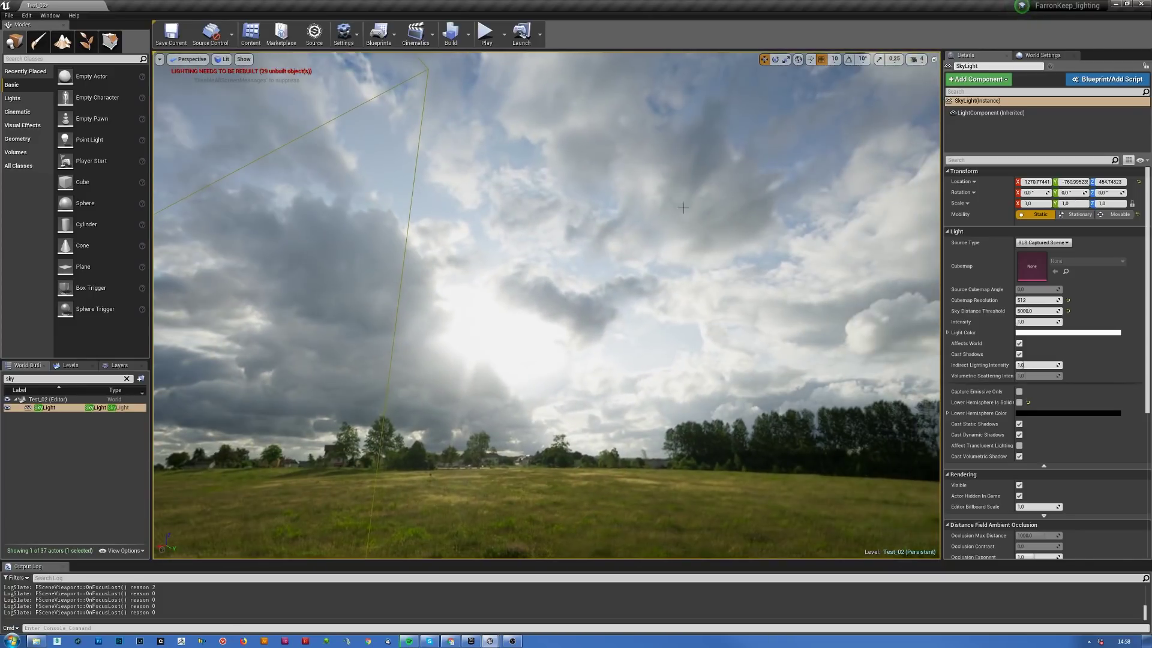
- Open the Pixel Inspector and place its window over the sky view
{"action": "left_click", "coordinate": [50, 16]}
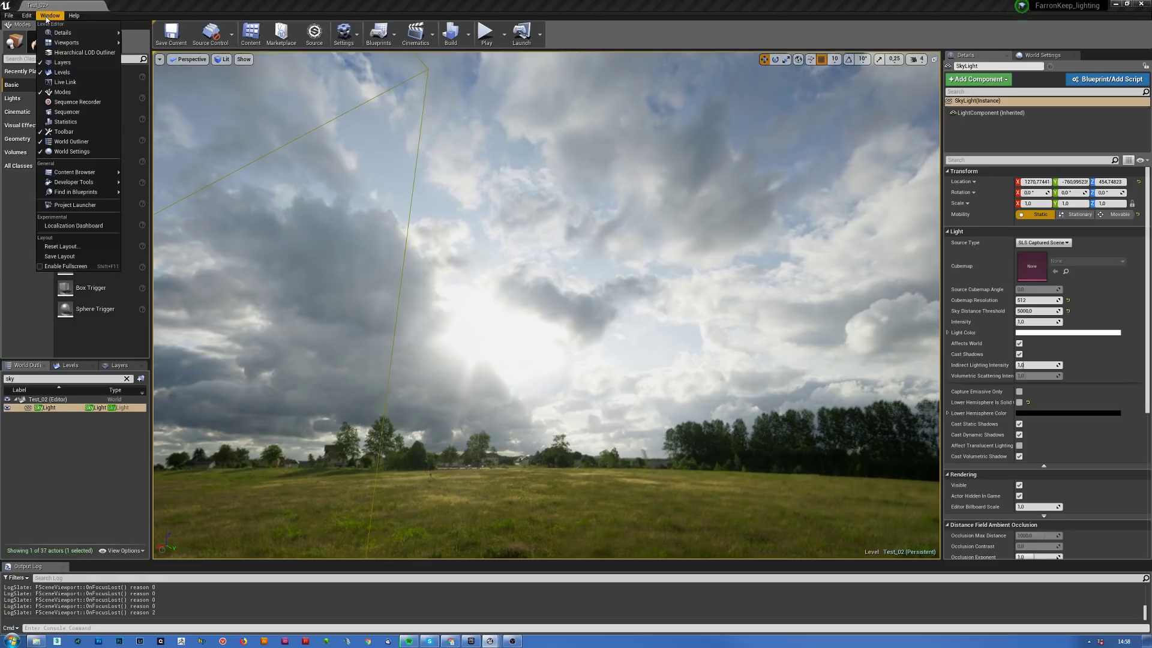
{"action": "mouse_move", "coordinate": [83, 188]}
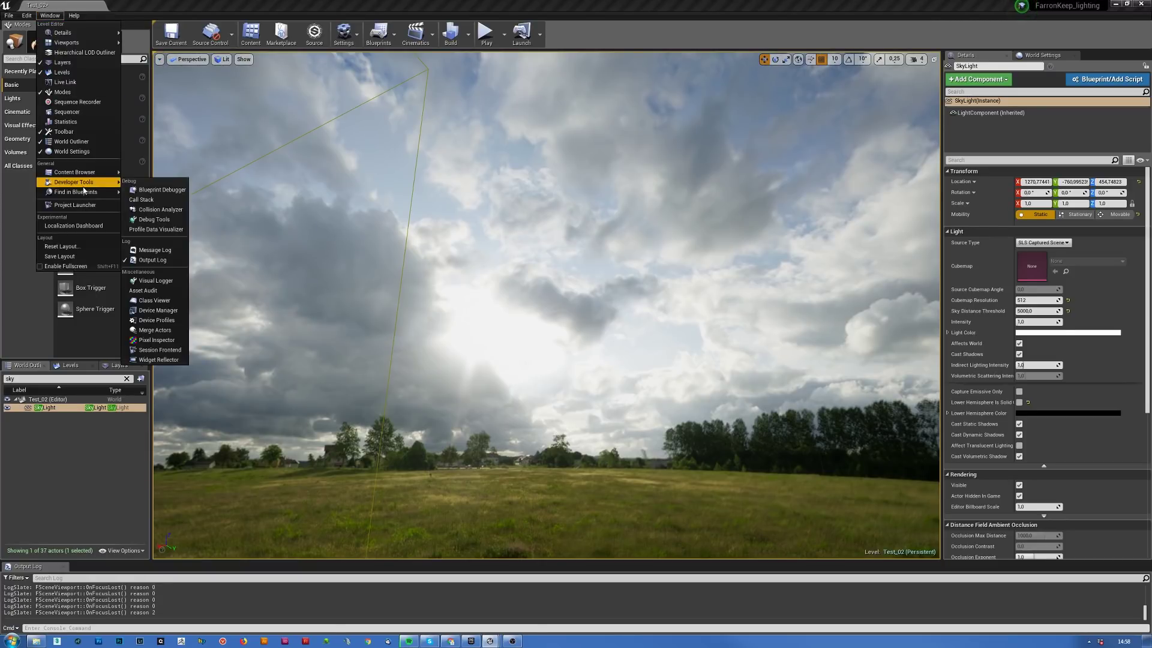
{"action": "left_click", "coordinate": [164, 341]}
{"action": "left_click_drag", "start_coordinate": [584, 237], "coordinate": [692, 182]}
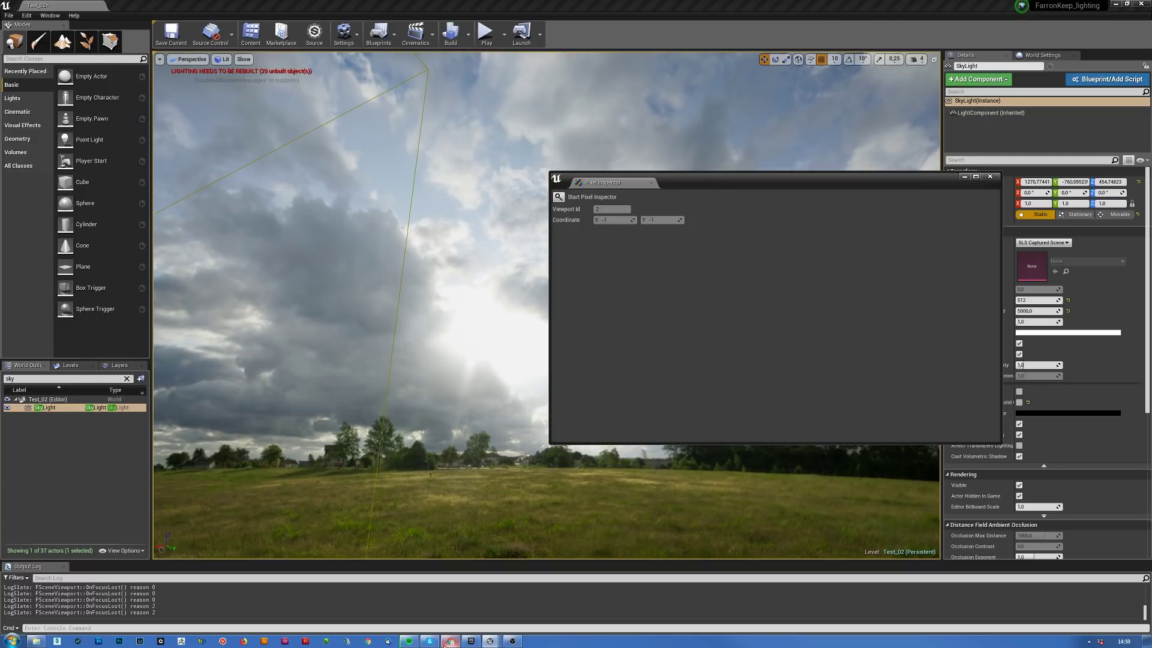
{"action": "mouse_move", "coordinate": [450, 642]}
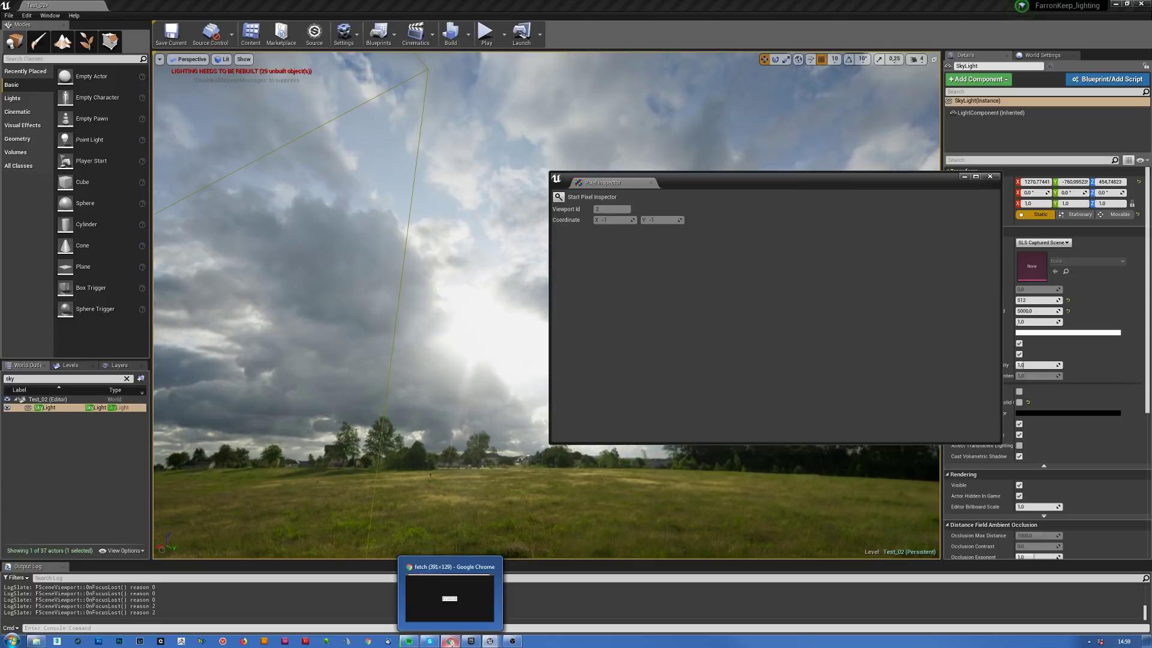
{"action": "mouse_move", "coordinate": [707, 184]}
{"action": "left_mouse_down"}
{"action": "mouse_move", "coordinate": [1151, 179]}
{"action": "mouse_move", "coordinate": [1151, 248]}
{"action": "mouse_move", "coordinate": [706, 178]}
{"action": "left_mouse_up"}
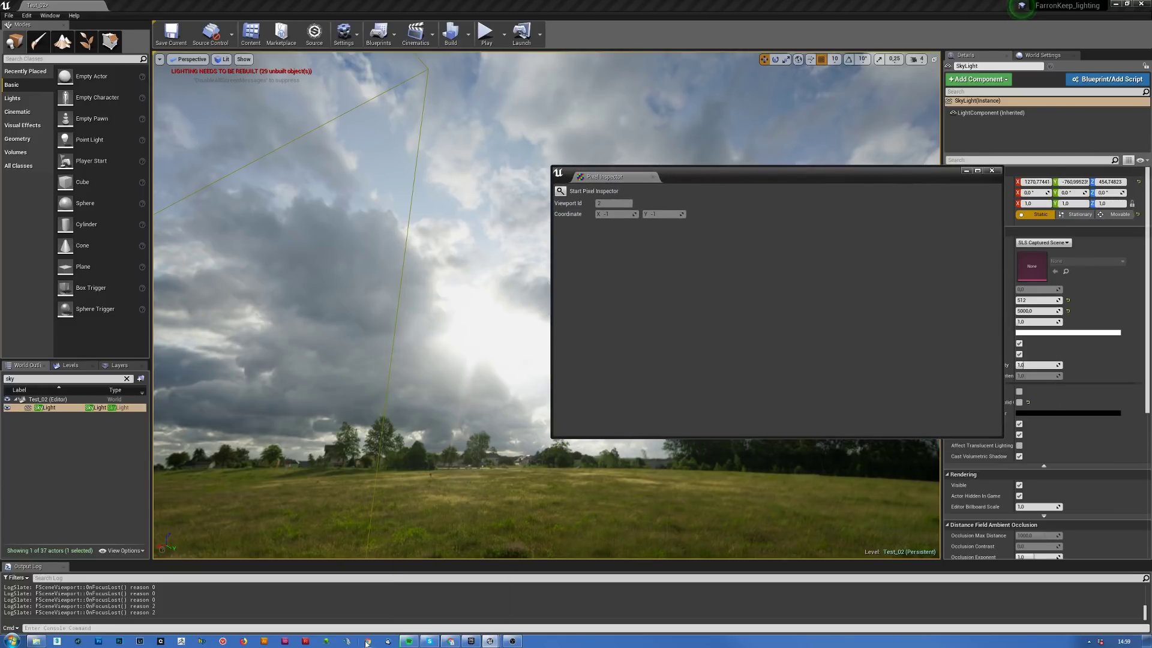
- Check the recommended sky luminance in the forum post's Theed example, then return to Unreal Editor
{"action": "left_click", "coordinate": [450, 642]}
{"action": "left_click", "coordinate": [133, 9]}
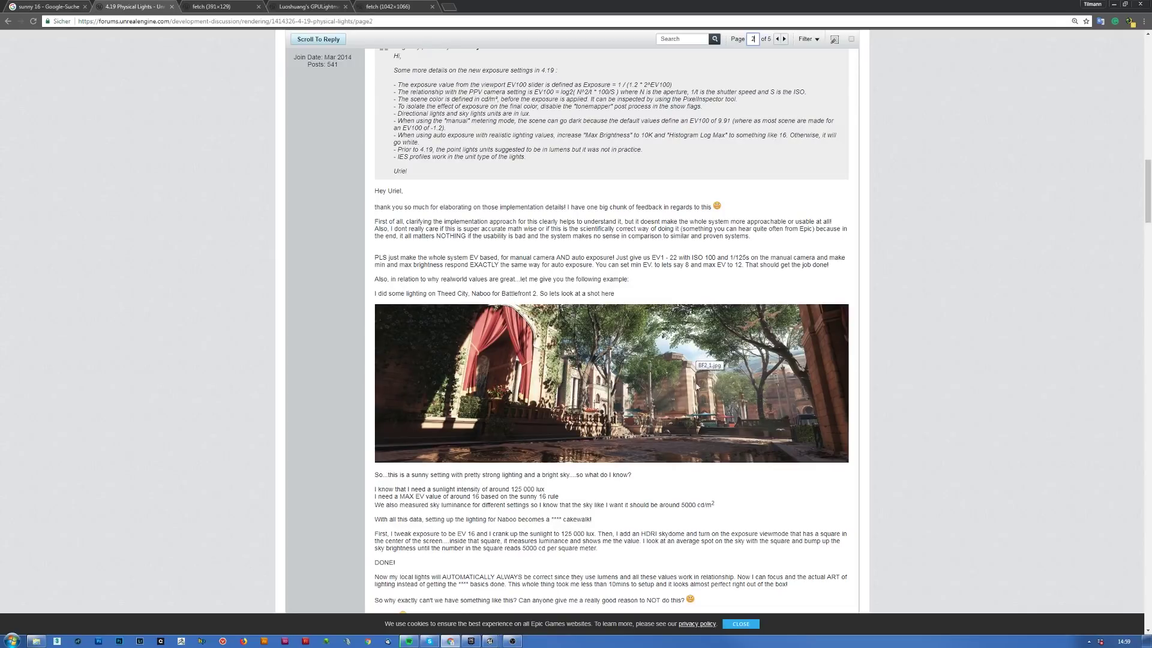
{"action": "left_click_drag", "start_coordinate": [681, 505], "coordinate": [697, 506]}
{"action": "left_click", "coordinate": [1114, 4]}
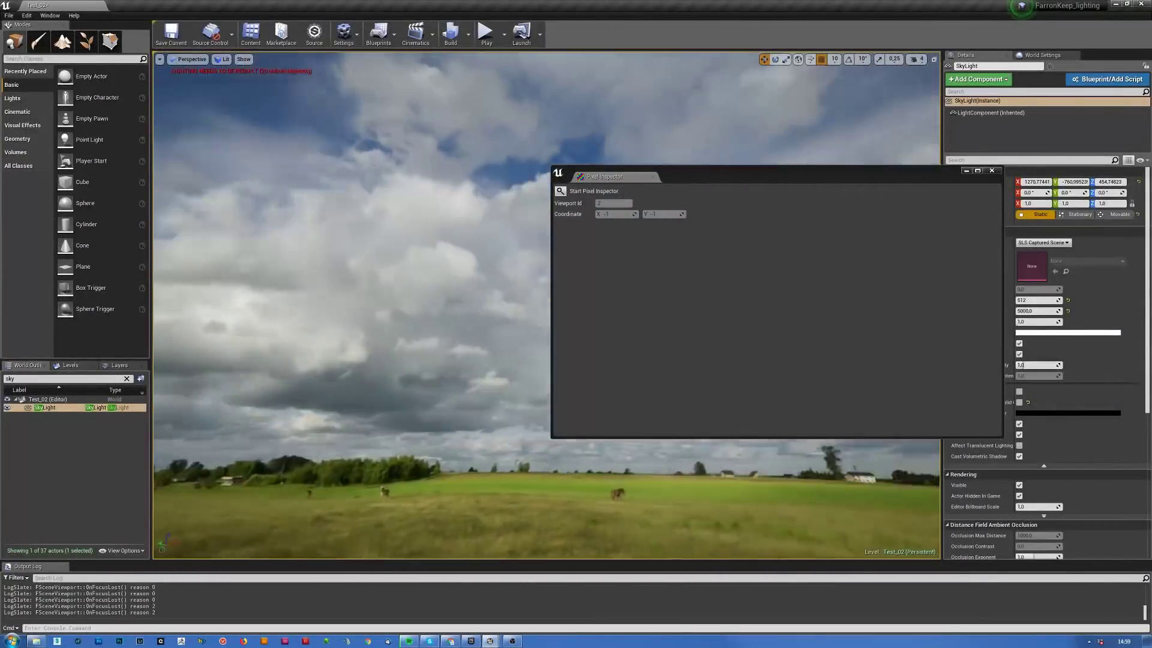
- Turn the view toward the sun, move the Pixel Inspector window off the sky and start inspecting pixels
{"action": "right_click_drag", "start_coordinate": [299, 300], "coordinate": [651, 313]}
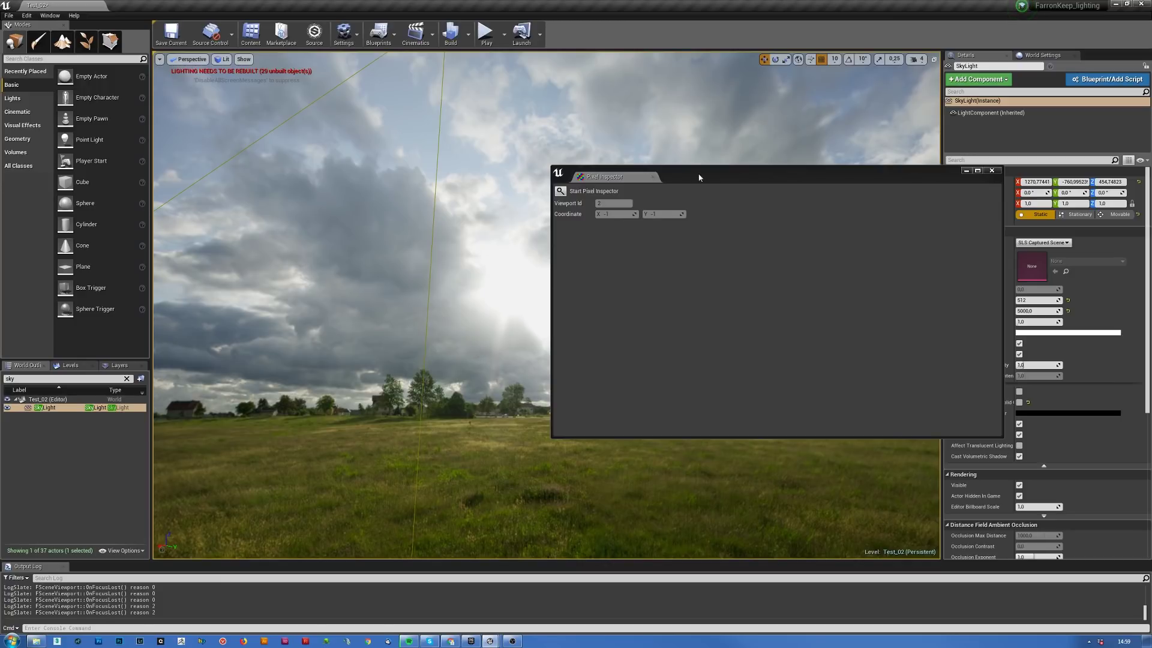
{"action": "left_click_drag", "start_coordinate": [719, 178], "coordinate": [837, 158]}
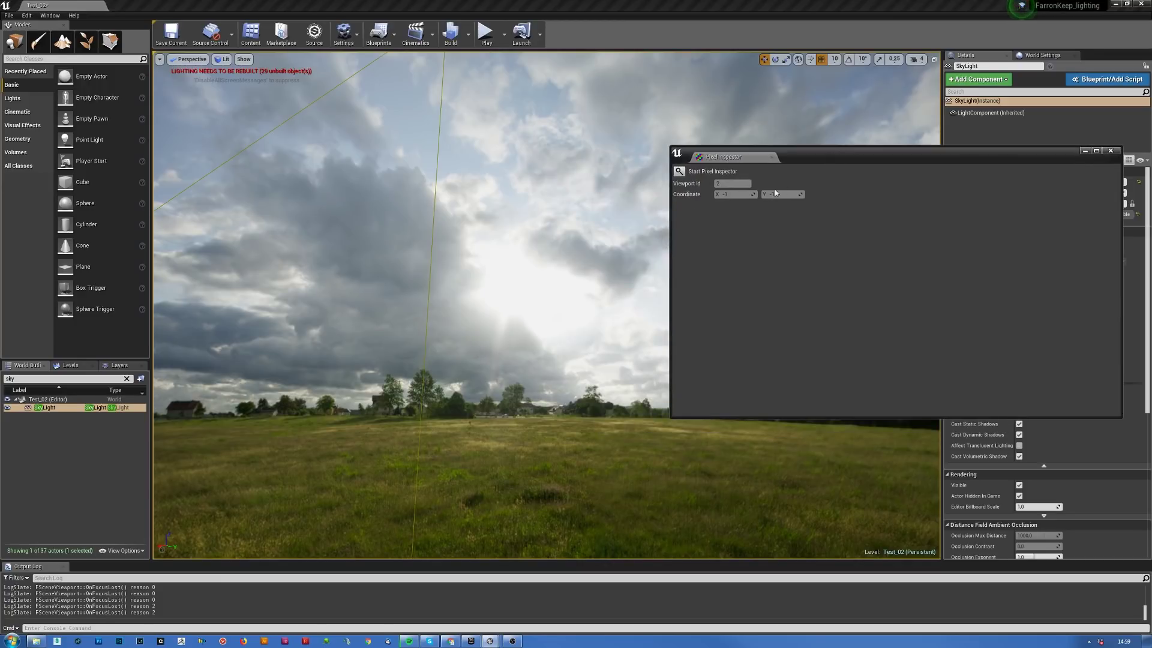
{"action": "left_click", "coordinate": [679, 171]}
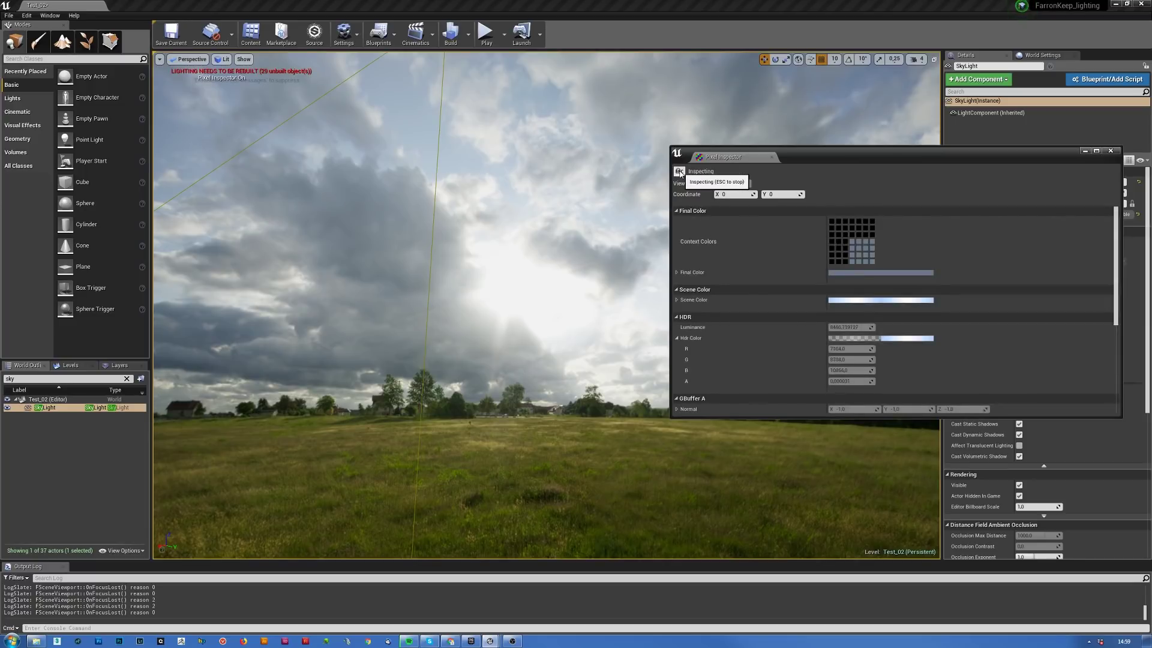
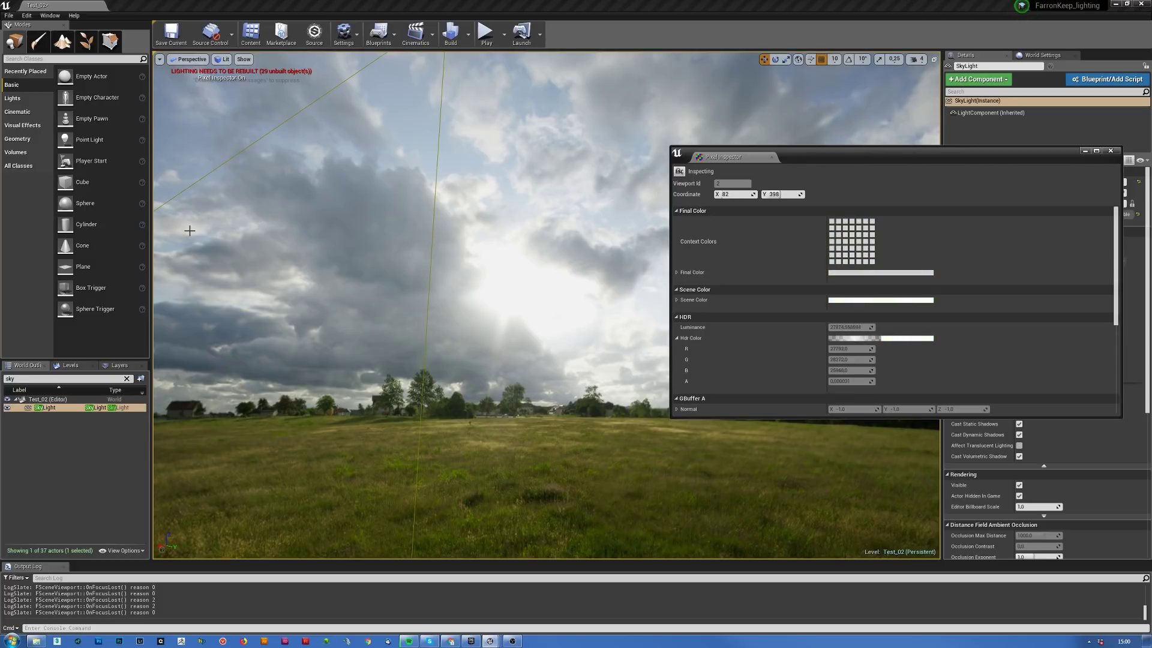
- Measure the HDR luminance of clouds, blue sky and horizon in several directions with the Pixel Inspector
{"action": "key", "text": "f"}
{"action": "mouse_move", "coordinate": [489, 311]}
{"action": "right_mouse_down"}
{"action": "mouse_move", "coordinate": [474, 324]}
{"action": "mouse_move", "coordinate": [489, 312]}
{"action": "right_mouse_up"}
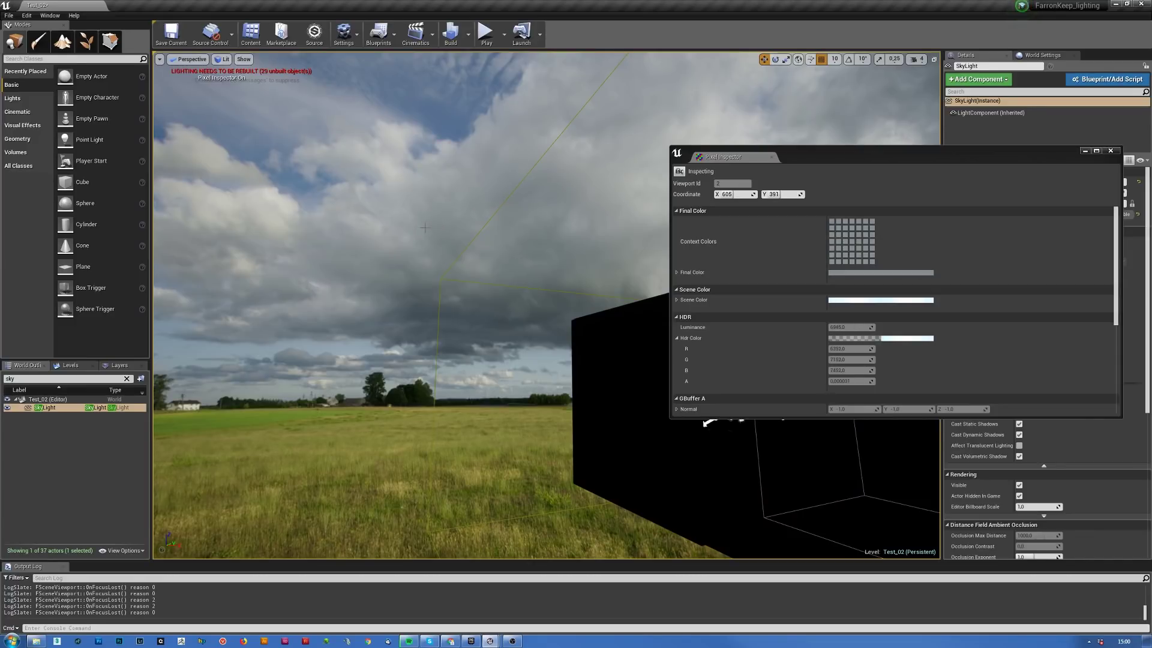
{"action": "right_click_drag", "start_coordinate": [509, 400], "coordinate": [691, 406]}
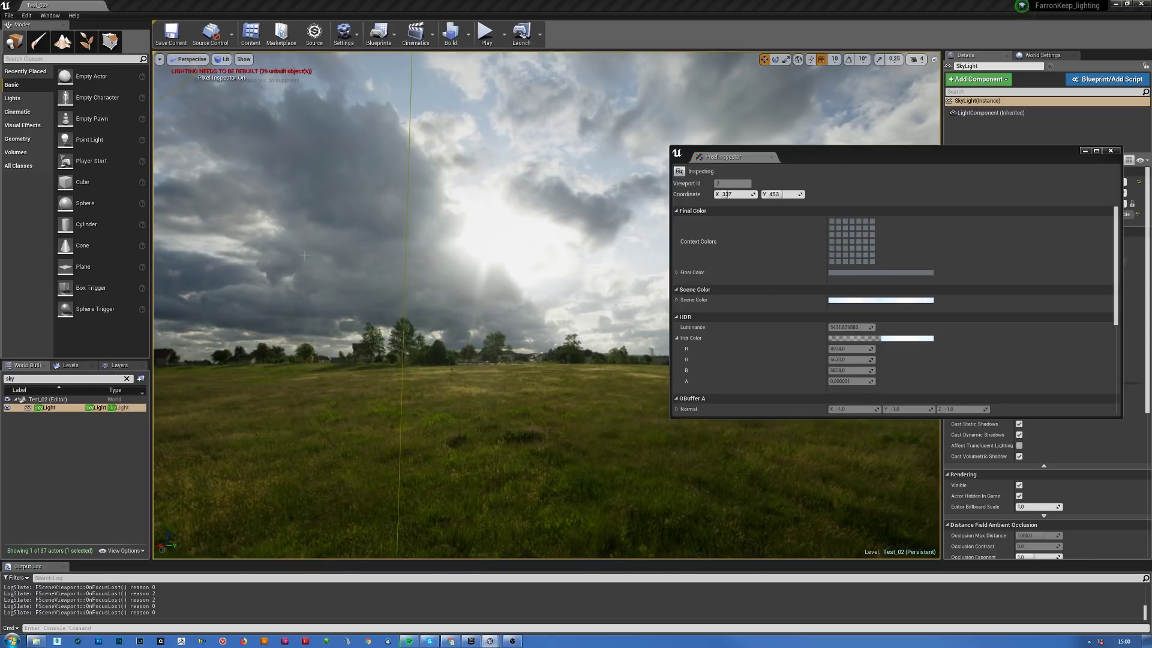
{"action": "key", "text": "f"}
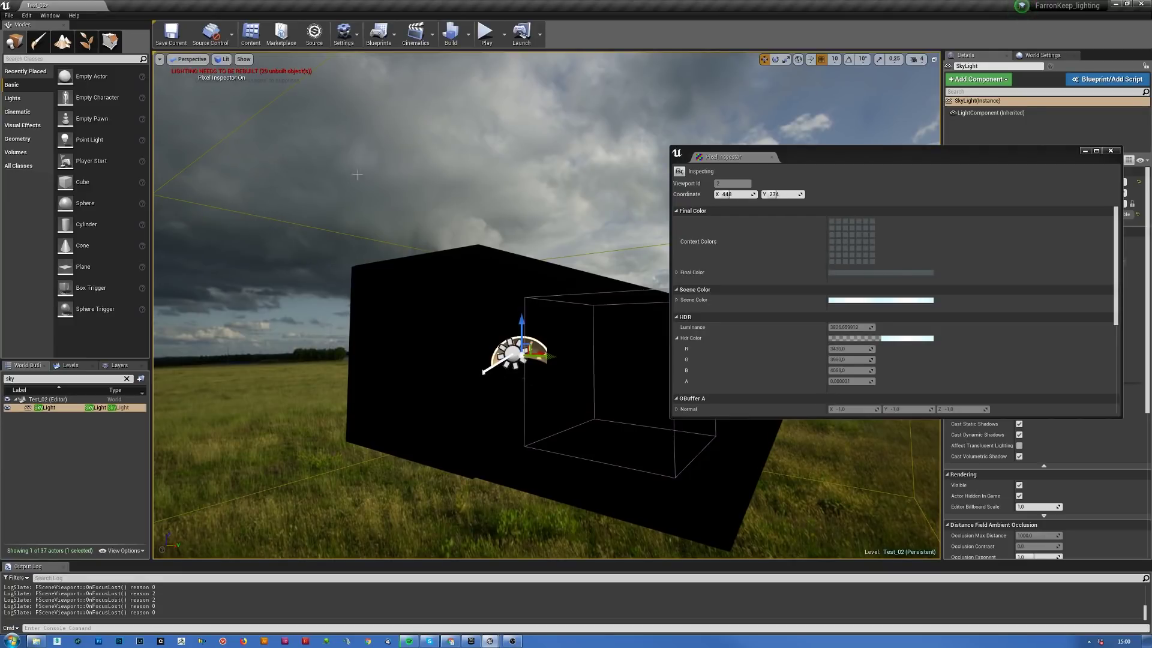
{"action": "right_click_drag", "start_coordinate": [284, 168], "coordinate": [447, 138]}
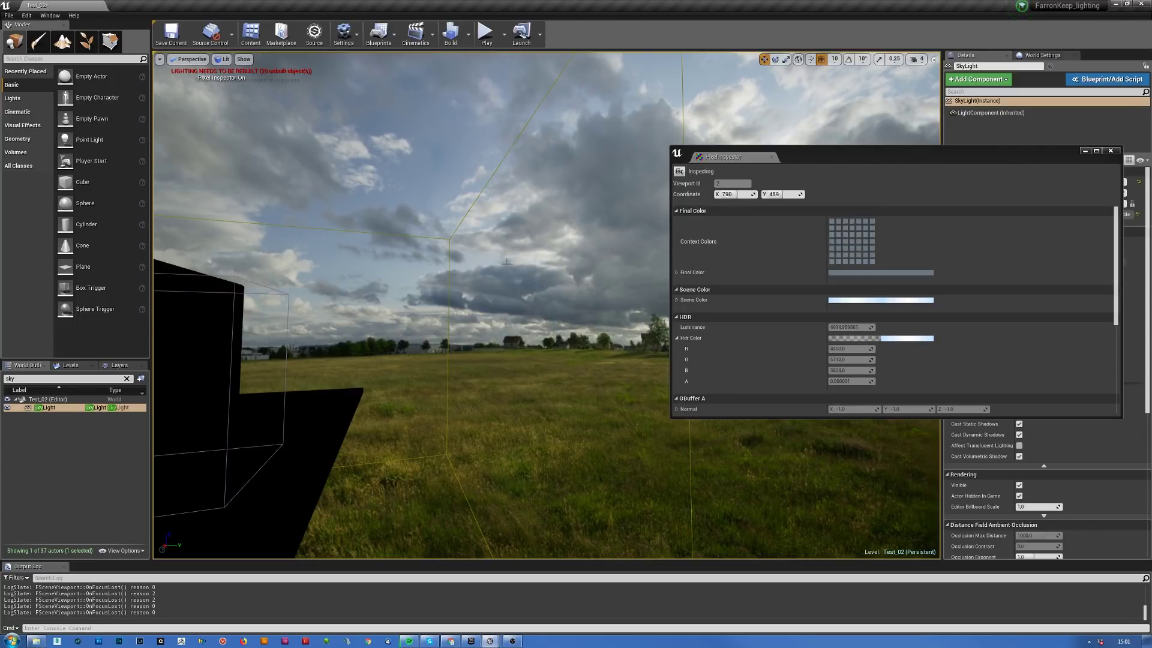
{"action": "right_click_drag", "start_coordinate": [587, 126], "coordinate": [367, 338]}
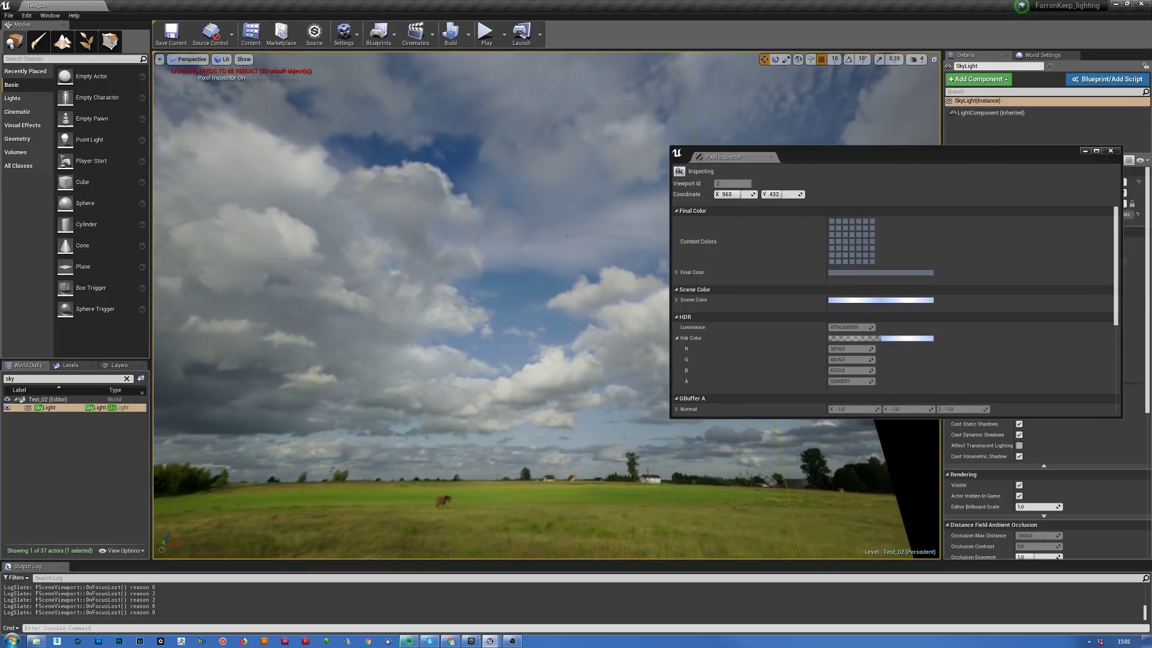
- Close the Pixel Inspector, bring the building back into view and save all modified levels and assets
{"action": "left_click", "coordinate": [1111, 151]}
{"action": "right_click_drag", "start_coordinate": [660, 264], "coordinate": [411, 299]}
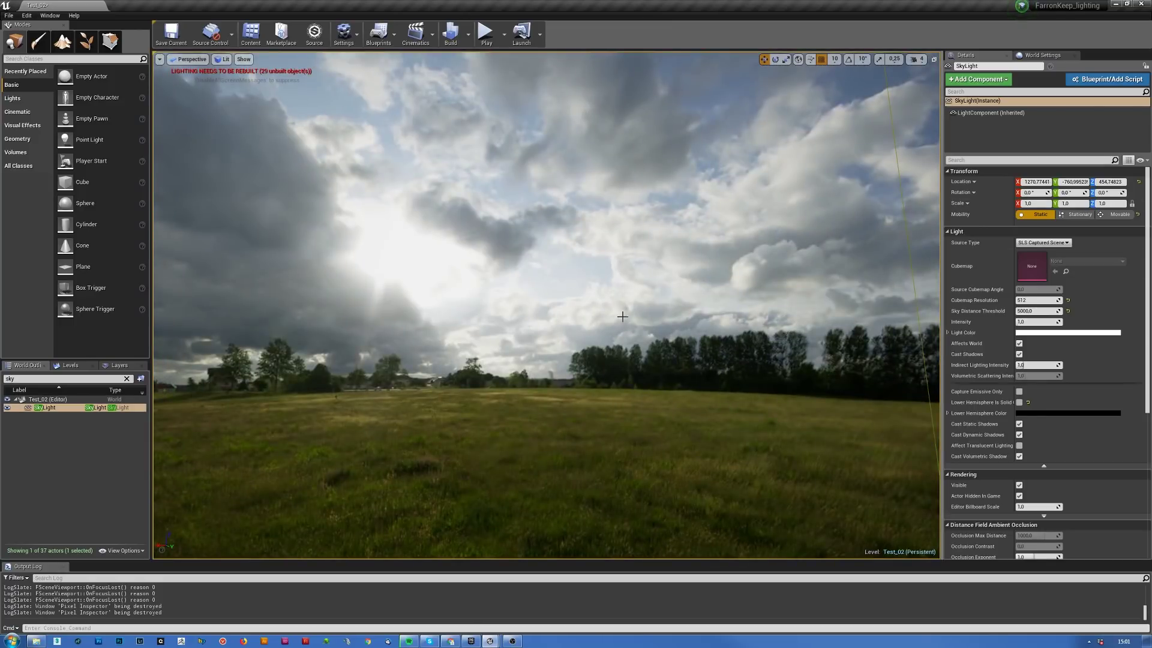
{"action": "right_click_drag", "start_coordinate": [626, 314], "coordinate": [757, 306]}
{"action": "key", "text": "f"}
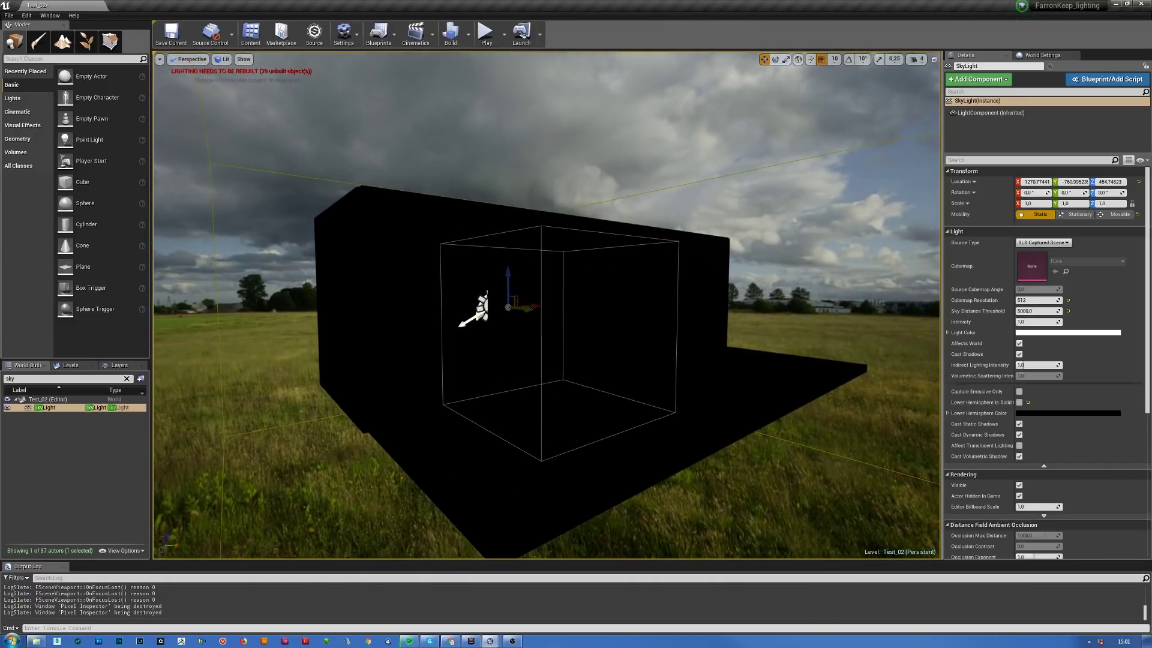
{"action": "left_click", "coordinate": [9, 15]}
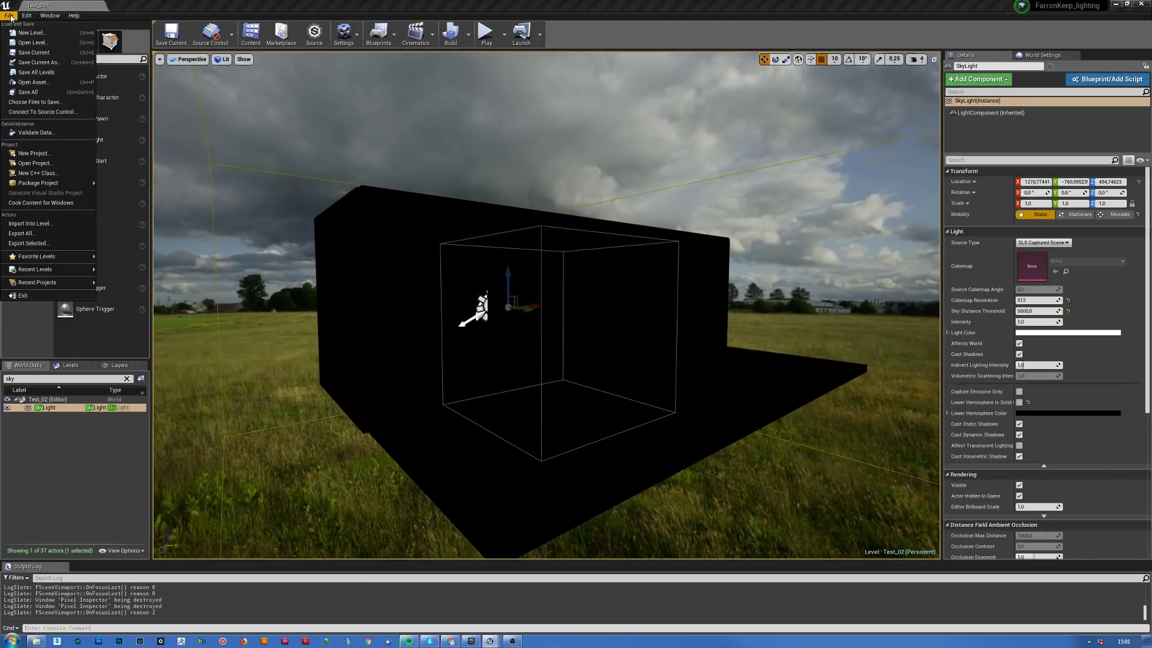
{"action": "left_click", "coordinate": [39, 97]}
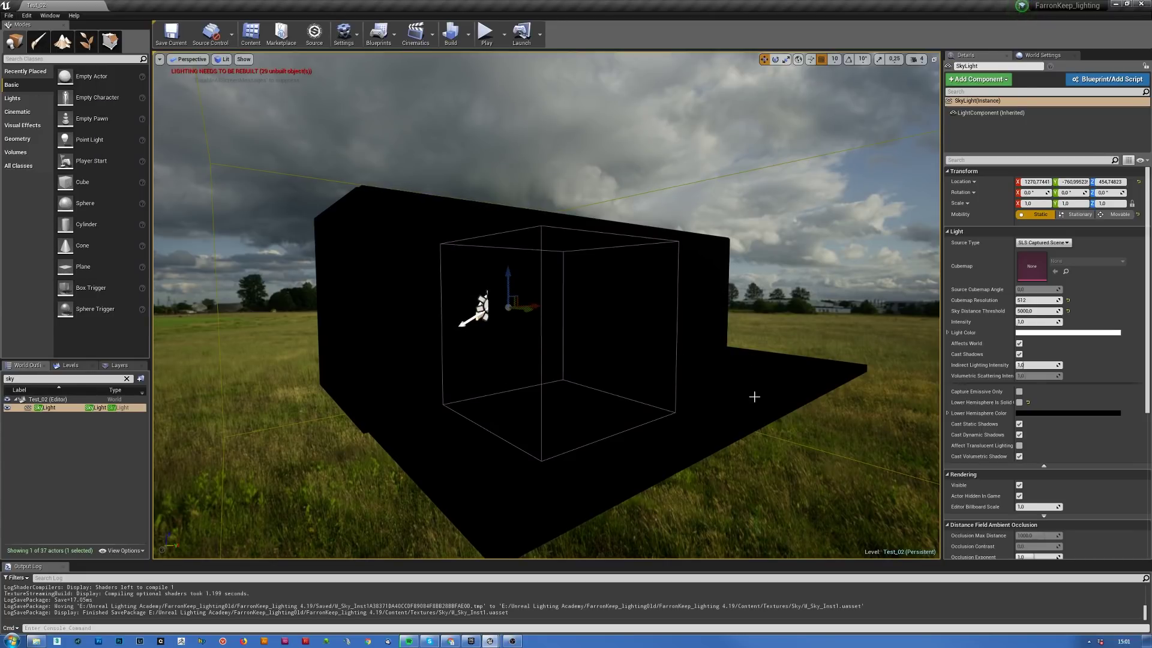
- Build only the lighting for the level and move the GPU Lightmass progress window aside
{"action": "mouse_move", "coordinate": [622, 333]}
{"action": "right_mouse_down"}
{"action": "mouse_move", "coordinate": [690, 291]}
{"action": "mouse_move", "coordinate": [626, 337]}
{"action": "right_mouse_up"}
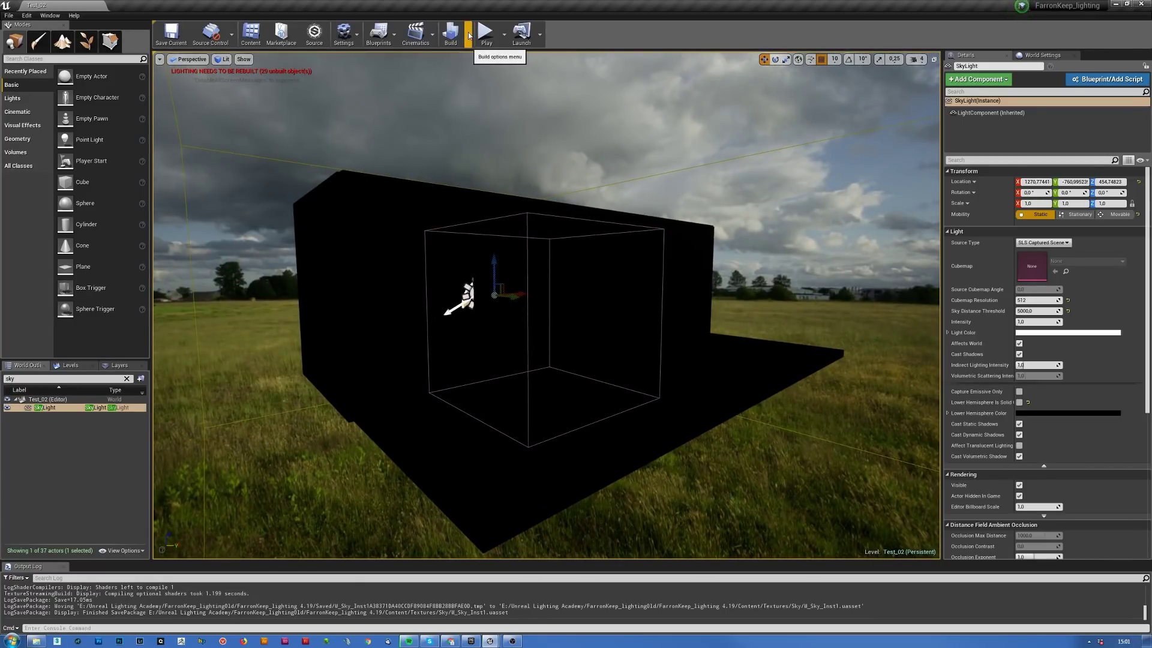
{"action": "left_click", "coordinate": [468, 35]}
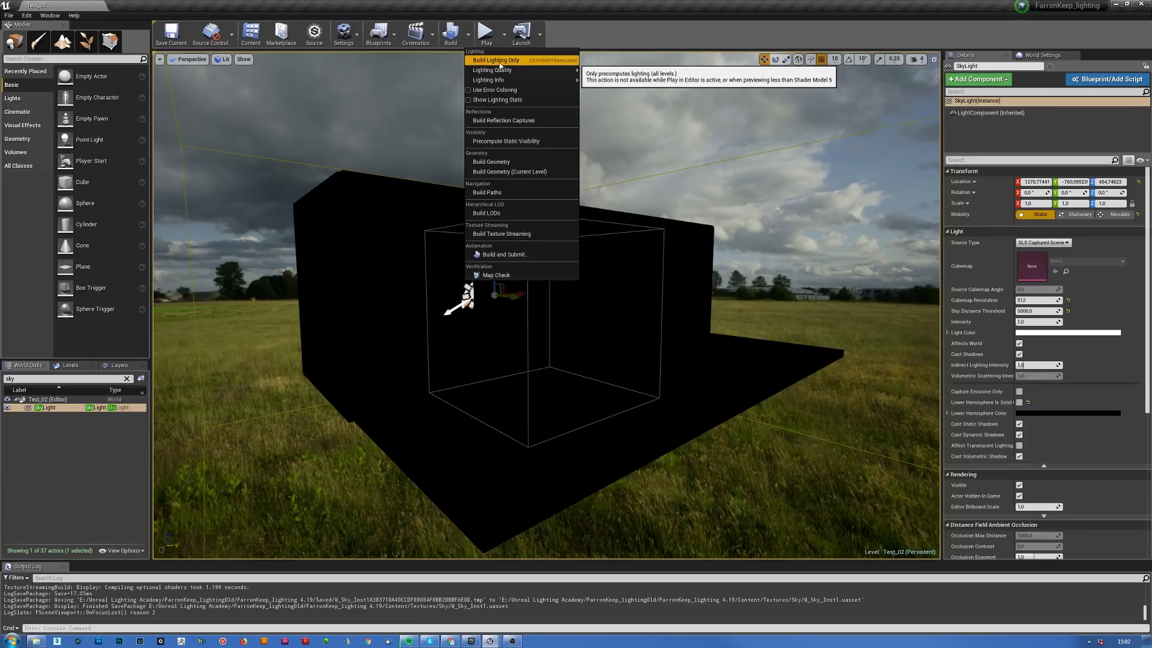
{"action": "left_click", "coordinate": [498, 60]}
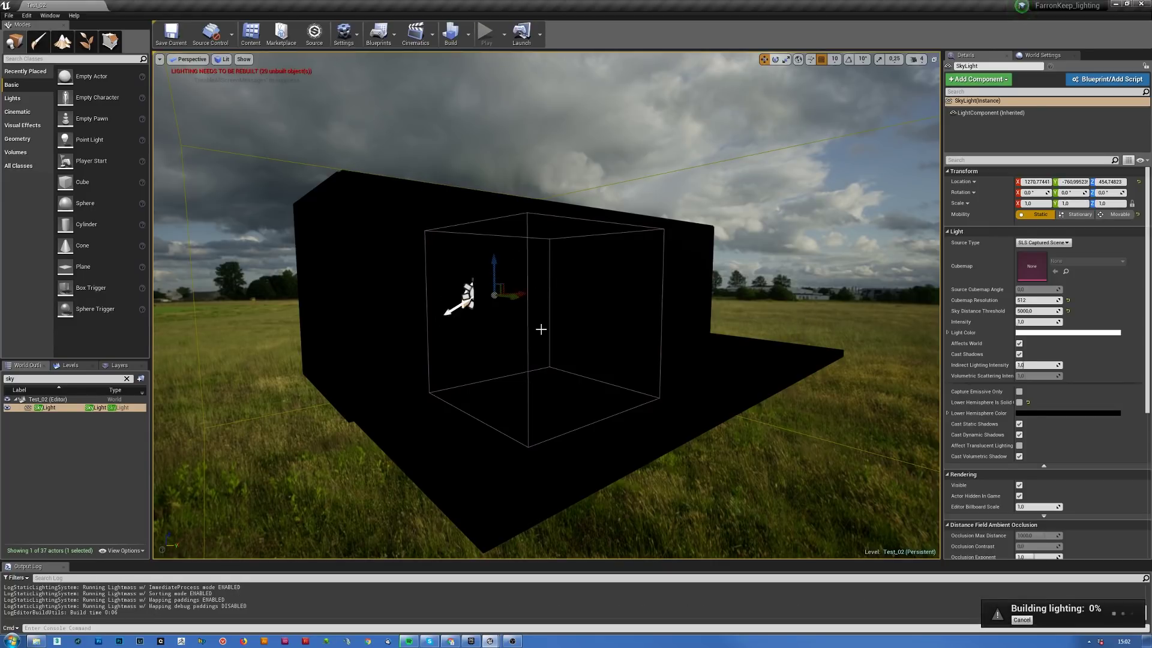
{"action": "left_click", "coordinate": [600, 328]}
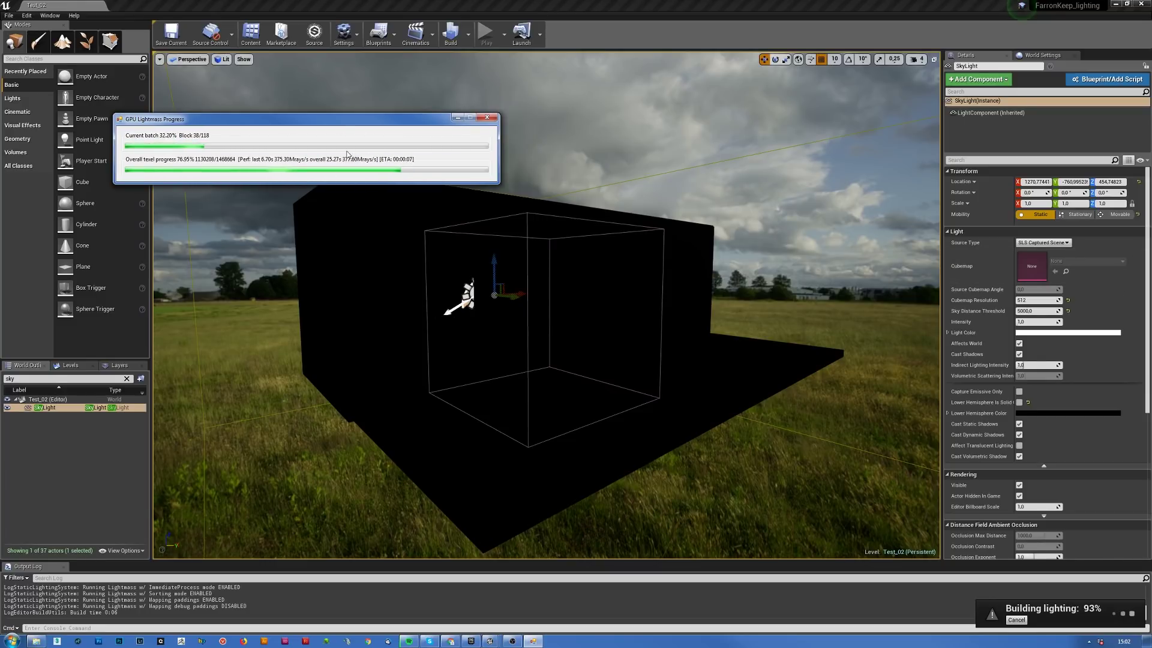
{"action": "left_click_drag", "start_coordinate": [274, 116], "coordinate": [636, 136]}
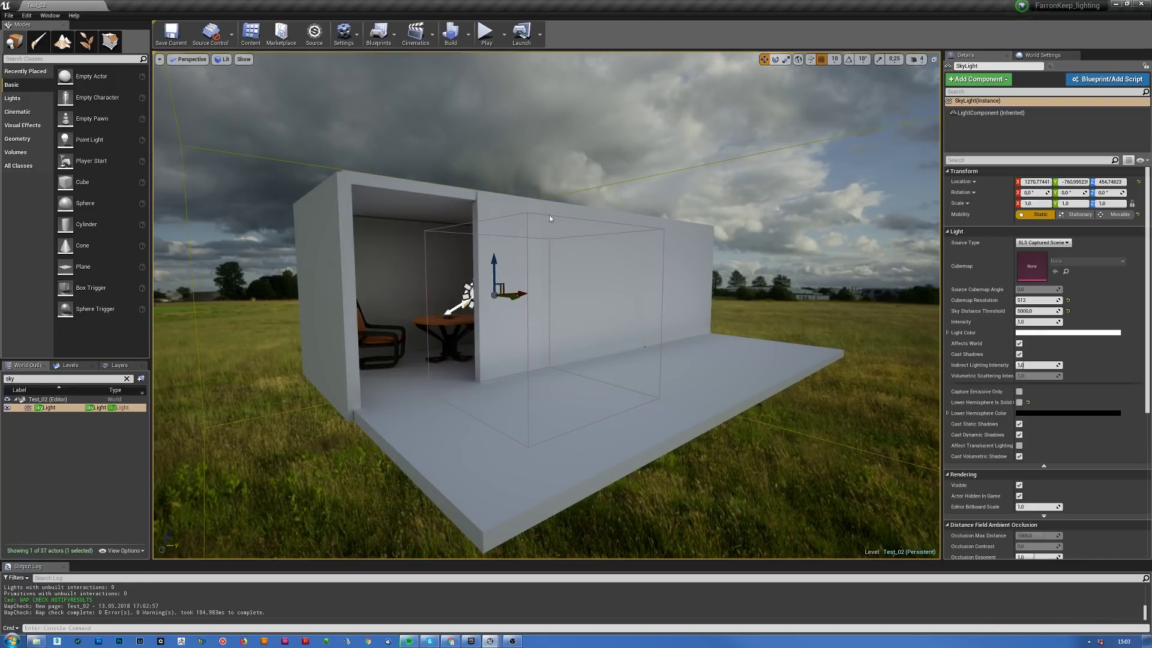
- Examine the building's baked lighting against the field from outside, and turn on game view to hide the editor icons
{"action": "right_click_drag", "start_coordinate": [564, 351], "coordinate": [600, 357]}
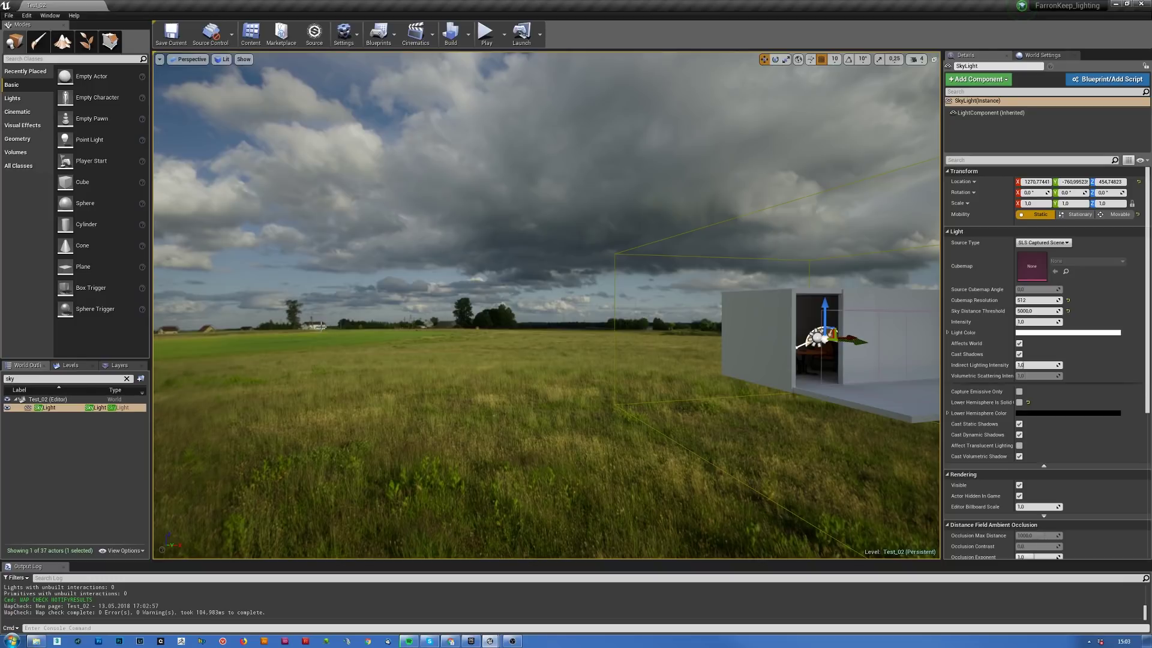
{"action": "key", "text": "f"}
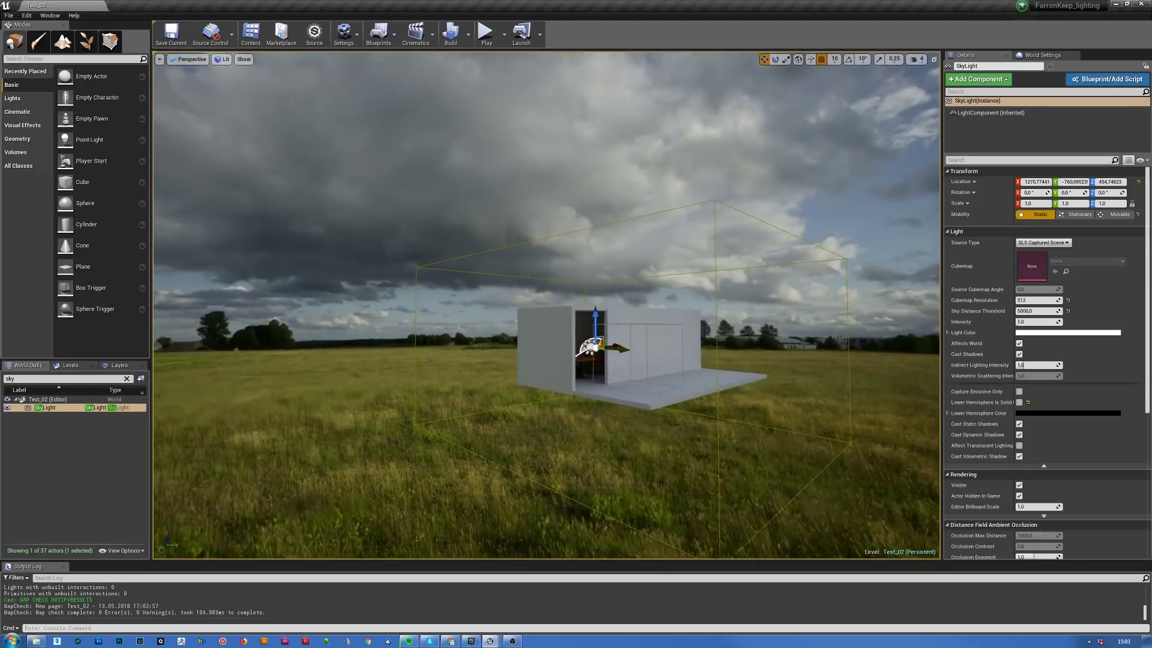
{"action": "right_click_drag", "start_coordinate": [716, 428], "coordinate": [636, 425]}
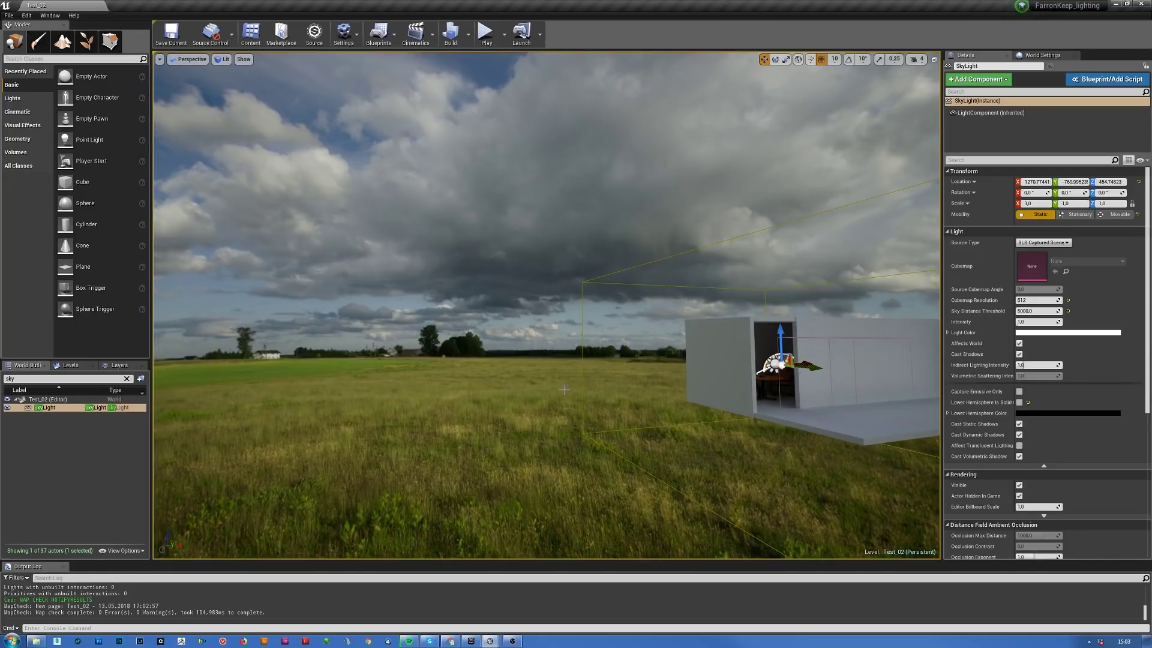
{"action": "key", "text": "f"}
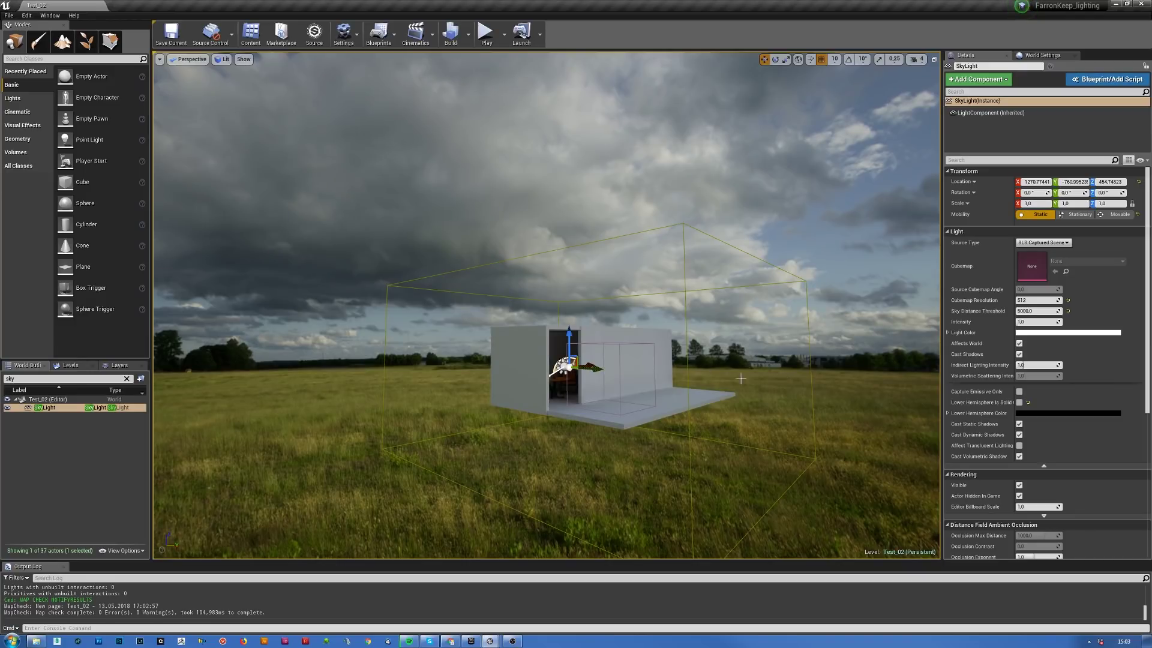
{"action": "key", "text": "g"}
{"action": "scroll", "coordinate": [810, 387], "scroll_direction": "up", "scroll_amount": 3}
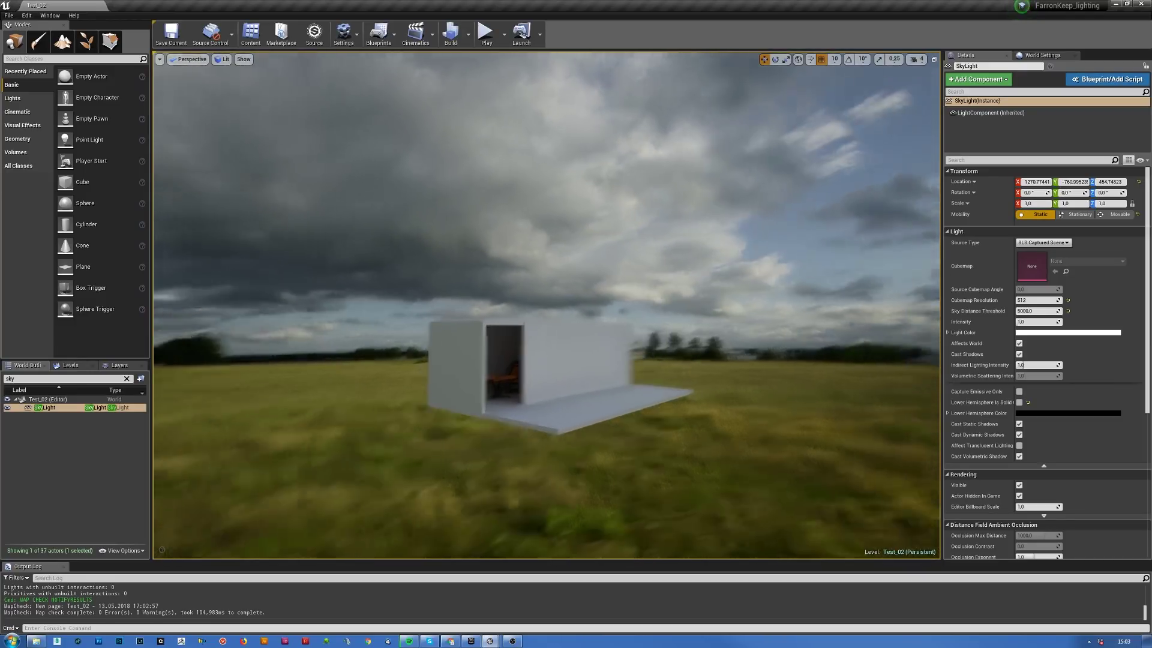
{"action": "right_click_drag", "start_coordinate": [839, 391], "coordinate": [879, 336]}
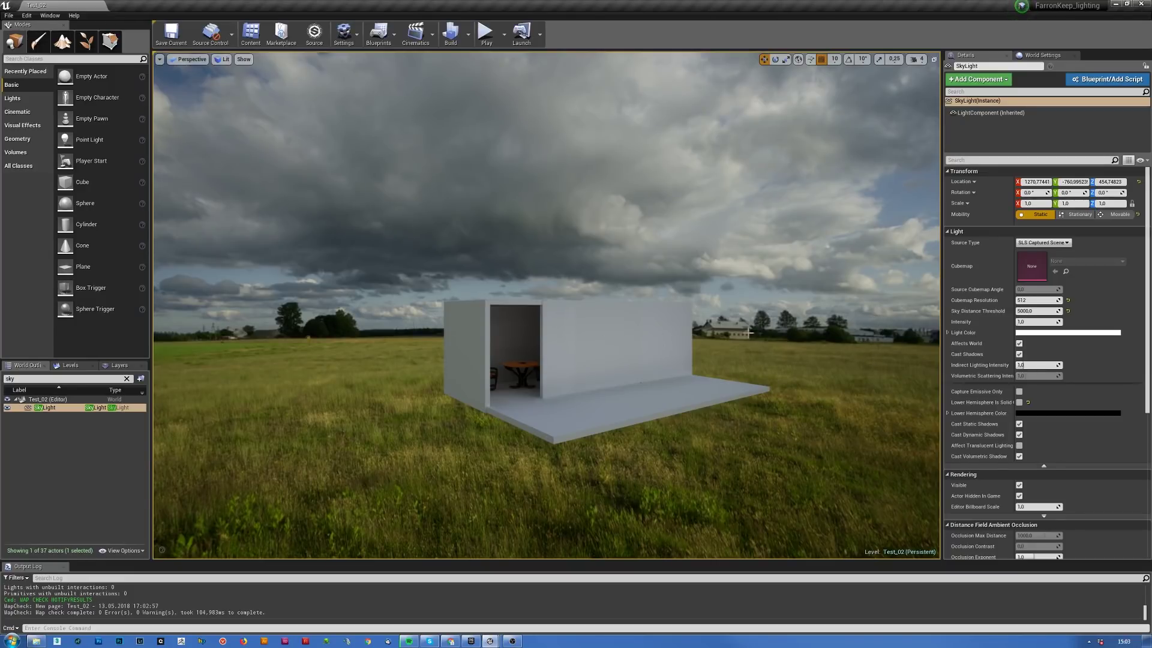
- Inspect the light level inside the room with the table and chairs, comparing it with the bright sky outside
{"action": "right_click_drag", "start_coordinate": [921, 345], "coordinate": [809, 347]}
{"action": "key", "text": "w"}
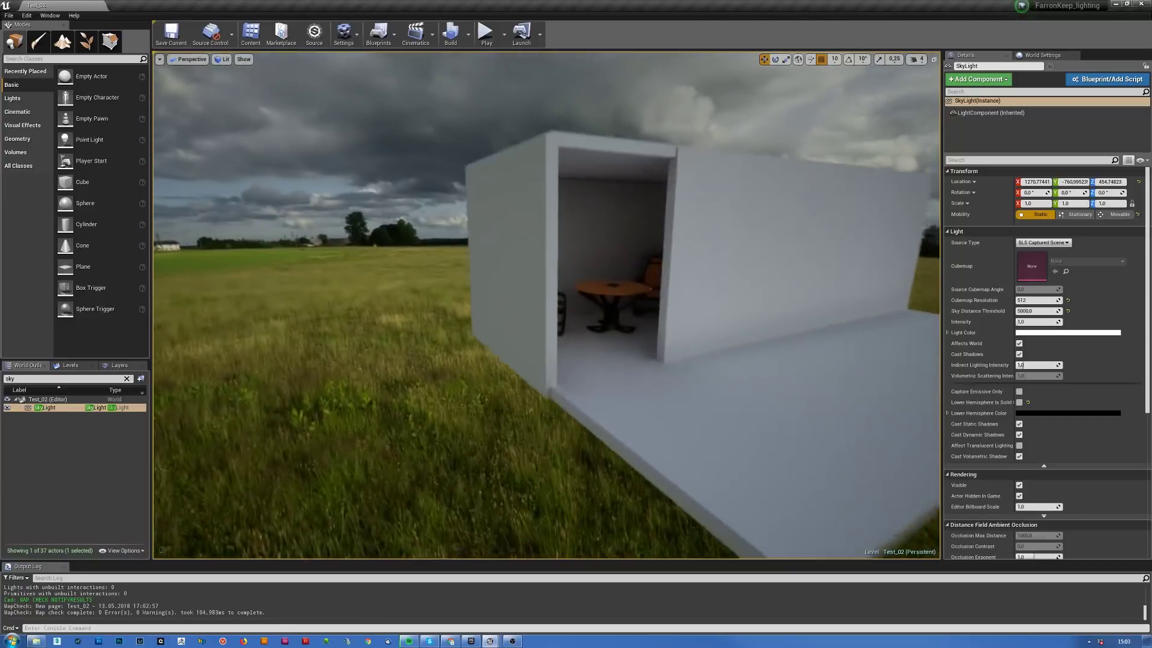
{"action": "key", "text": "w"}
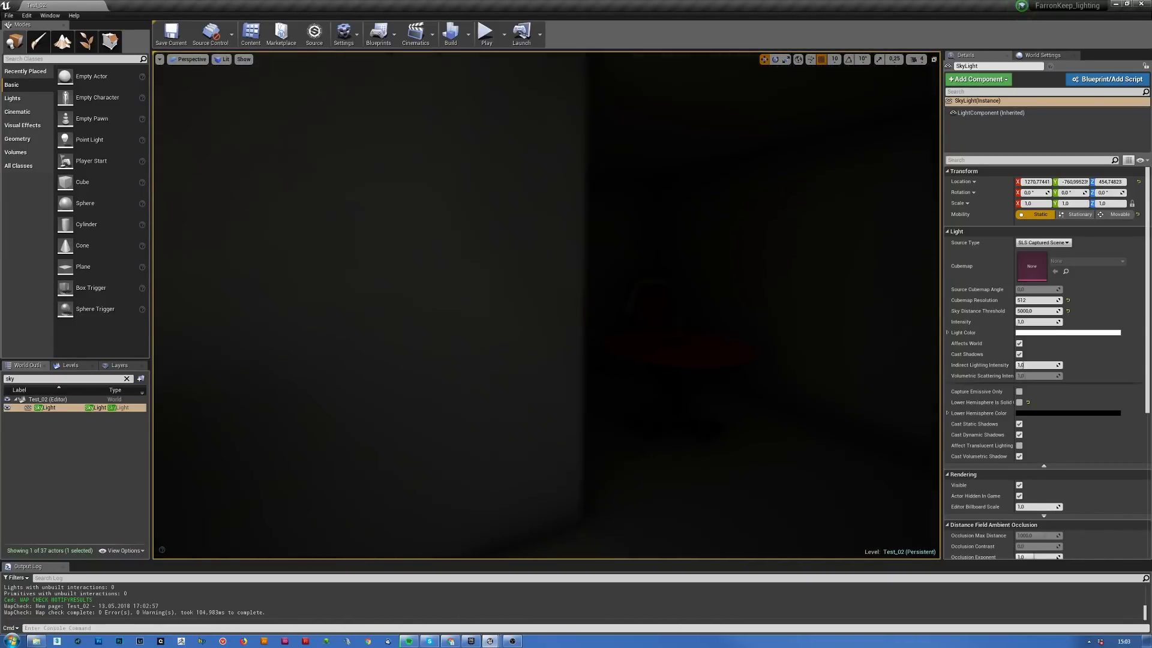
{"action": "right_click_drag", "start_coordinate": [546, 300], "coordinate": [750, 300]}
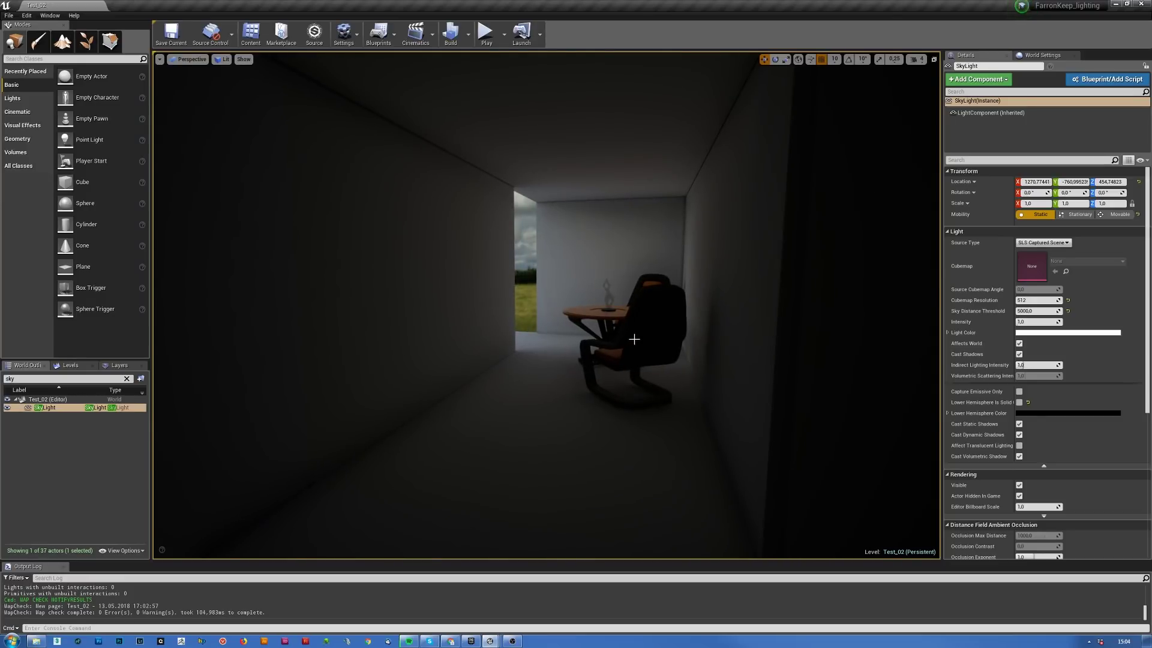
{"action": "key", "text": "w"}
{"action": "right_click_drag", "start_coordinate": [634, 339], "coordinate": [577, 308]}
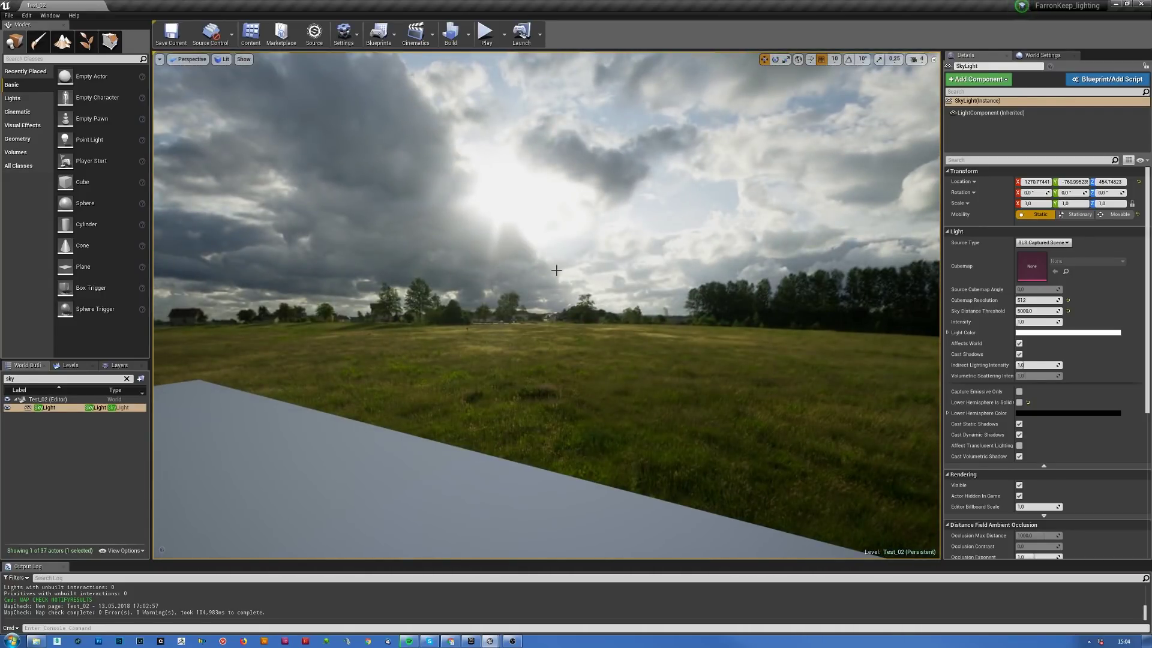
{"action": "right_click_drag", "start_coordinate": [490, 214], "coordinate": [604, 322]}
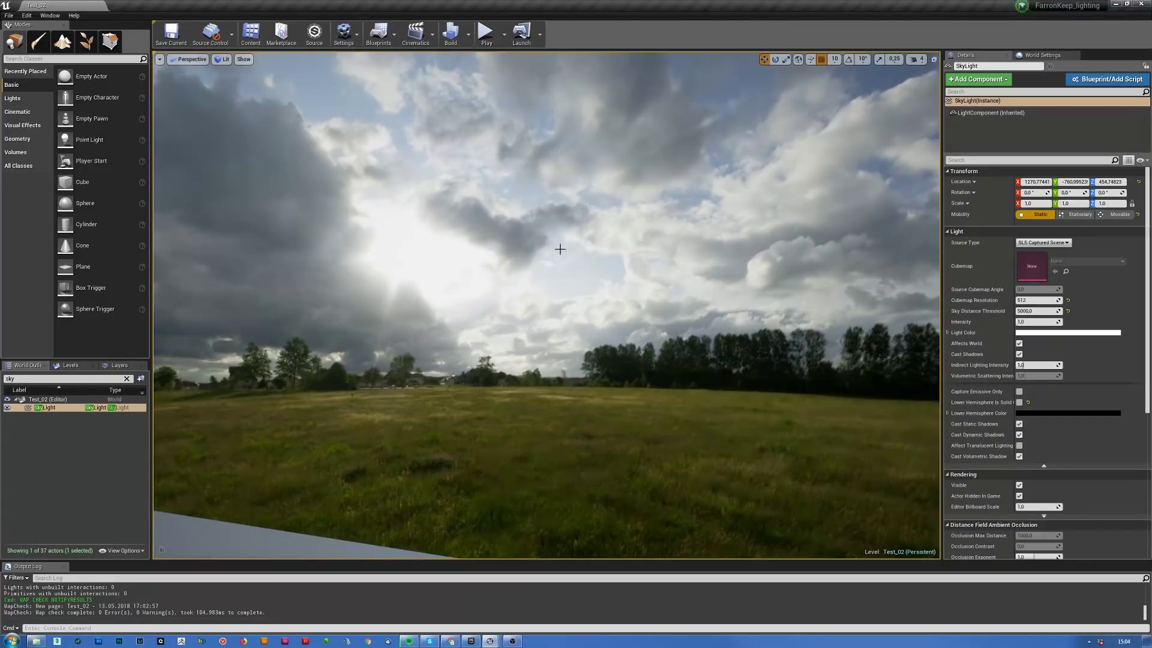
{"action": "right_click_drag", "start_coordinate": [811, 367], "coordinate": [804, 263]}
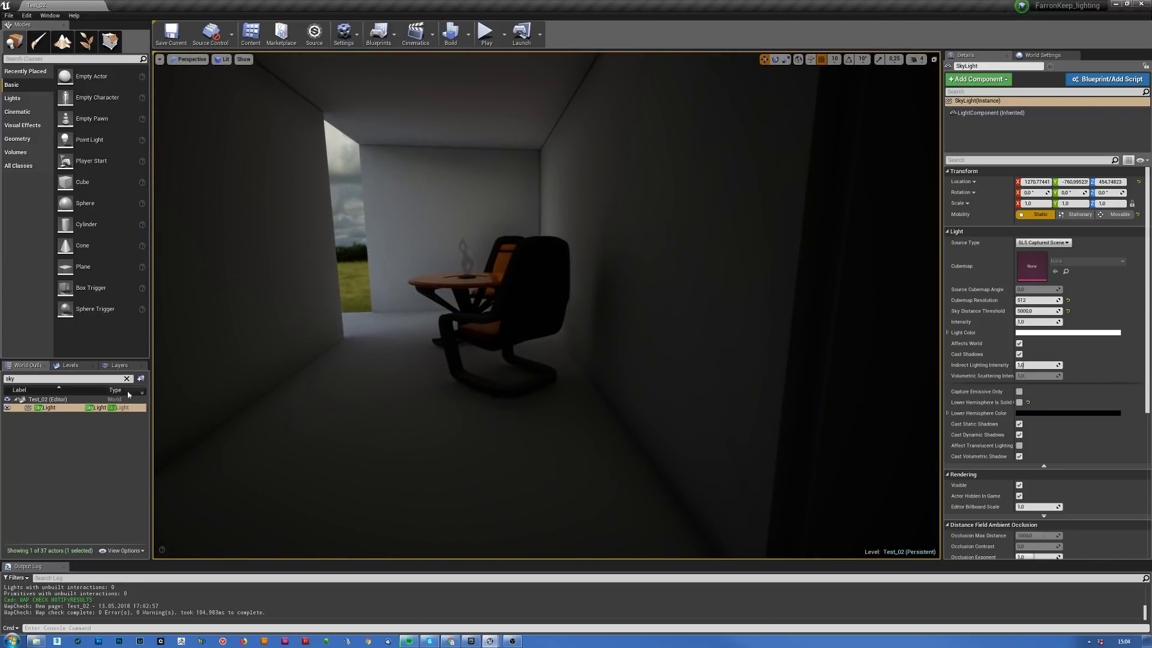
- Search the level's actors for "post" and select the PostProcessVolume to show its camera and exposure settings
{"action": "left_click", "coordinate": [31, 378]}
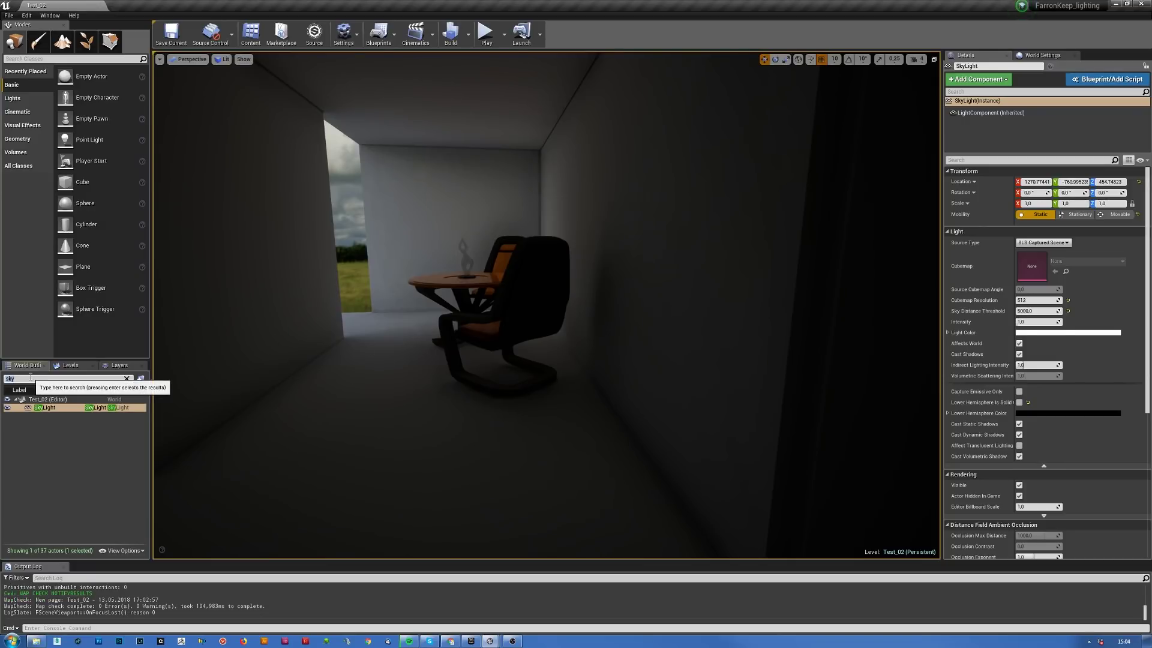
{"action": "type", "text": "post"}
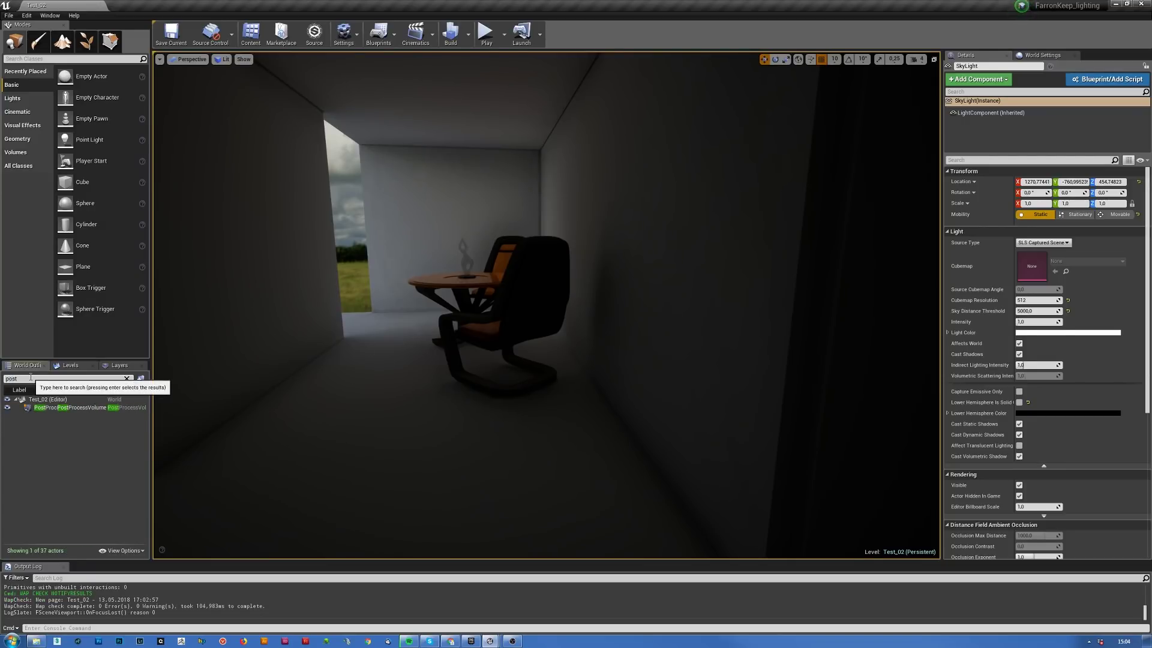
{"action": "left_click", "coordinate": [67, 407]}
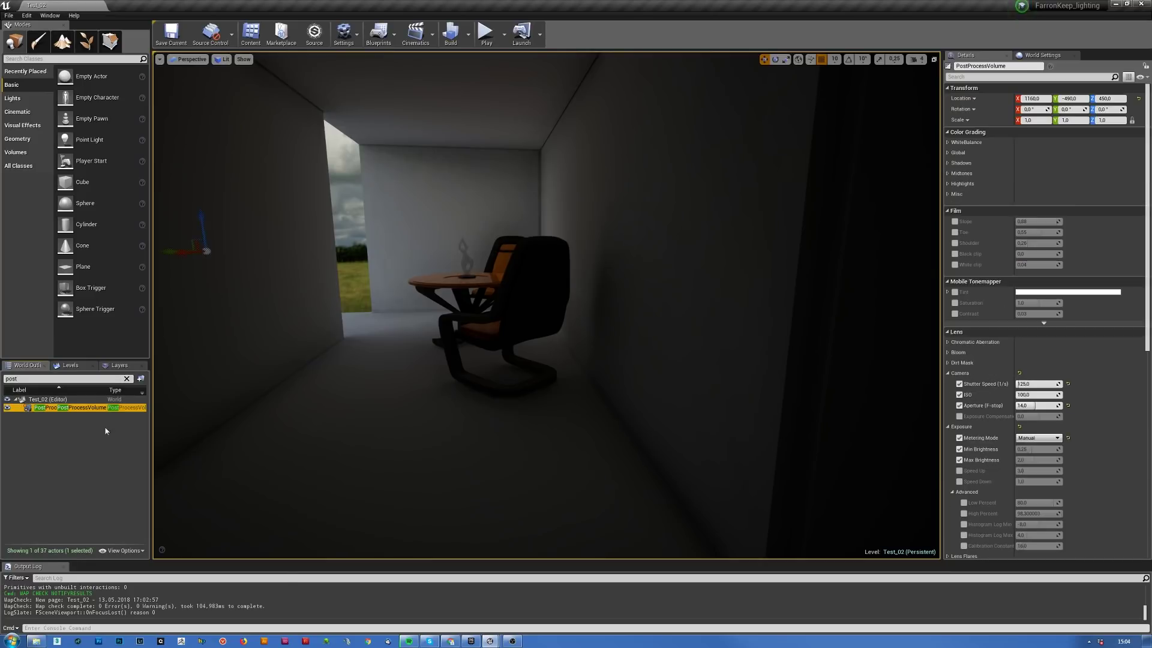
- Switch to Chrome and check the f-stop for cloudy and shade conditions in the sunny 16 exposure table
{"action": "left_click", "coordinate": [451, 641]}
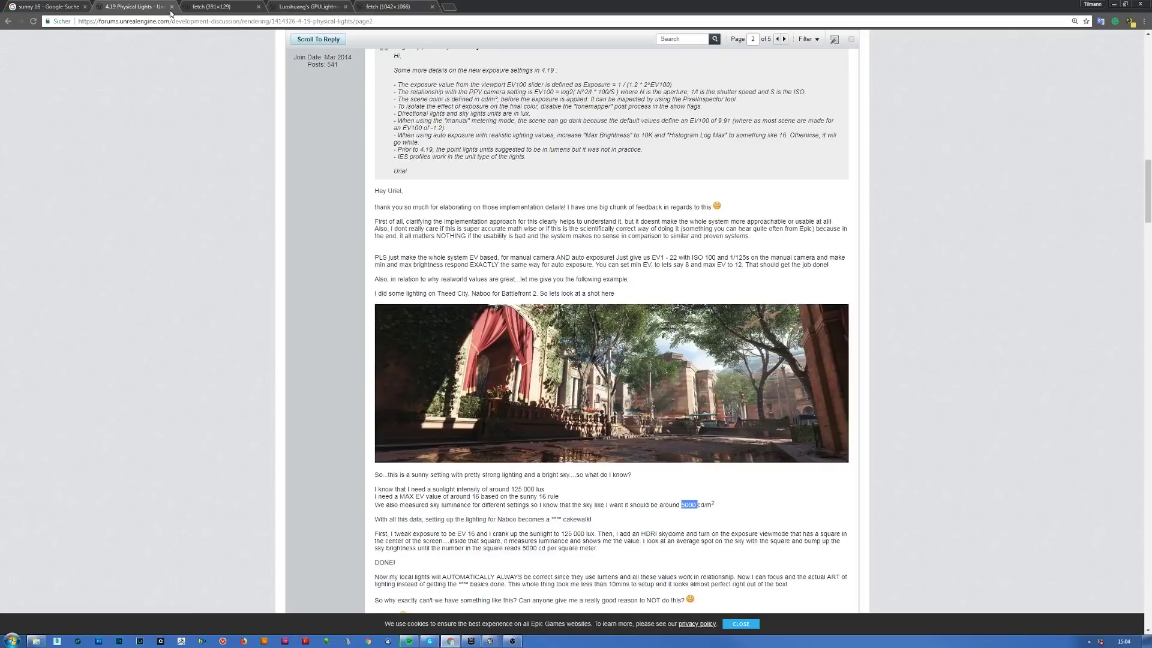
{"action": "left_click", "coordinate": [202, 9]}
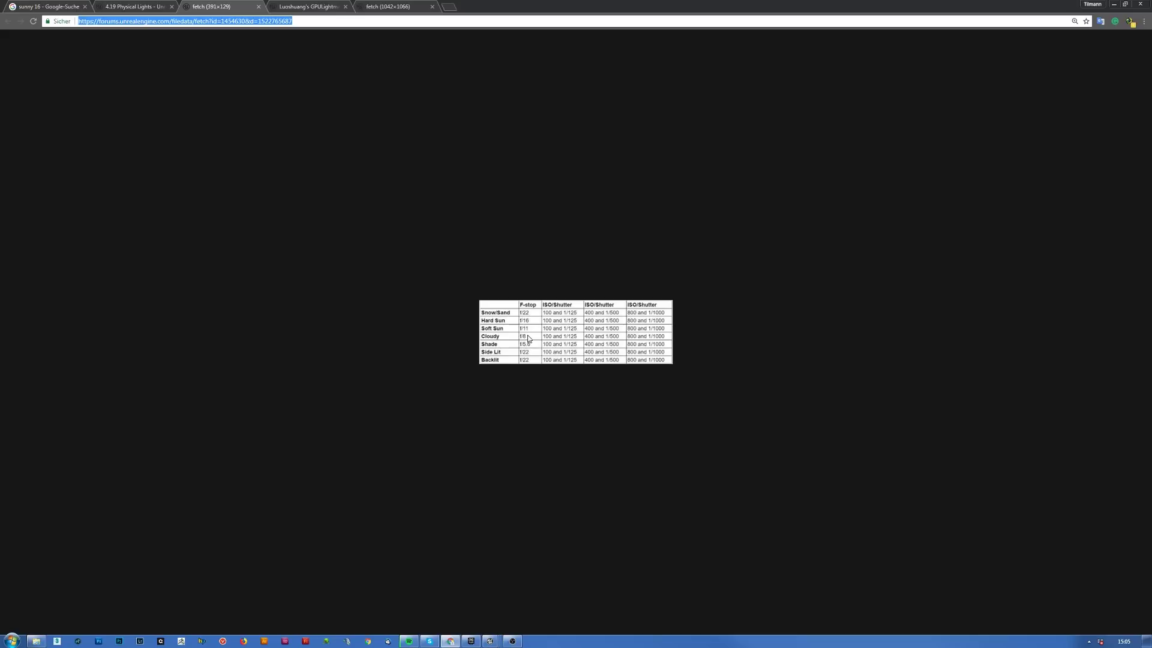
- Return to the Unreal editor, set the PostProcessVolume's aperture to f/7 and view the room at that exposure
{"action": "left_click", "coordinate": [1117, 5]}
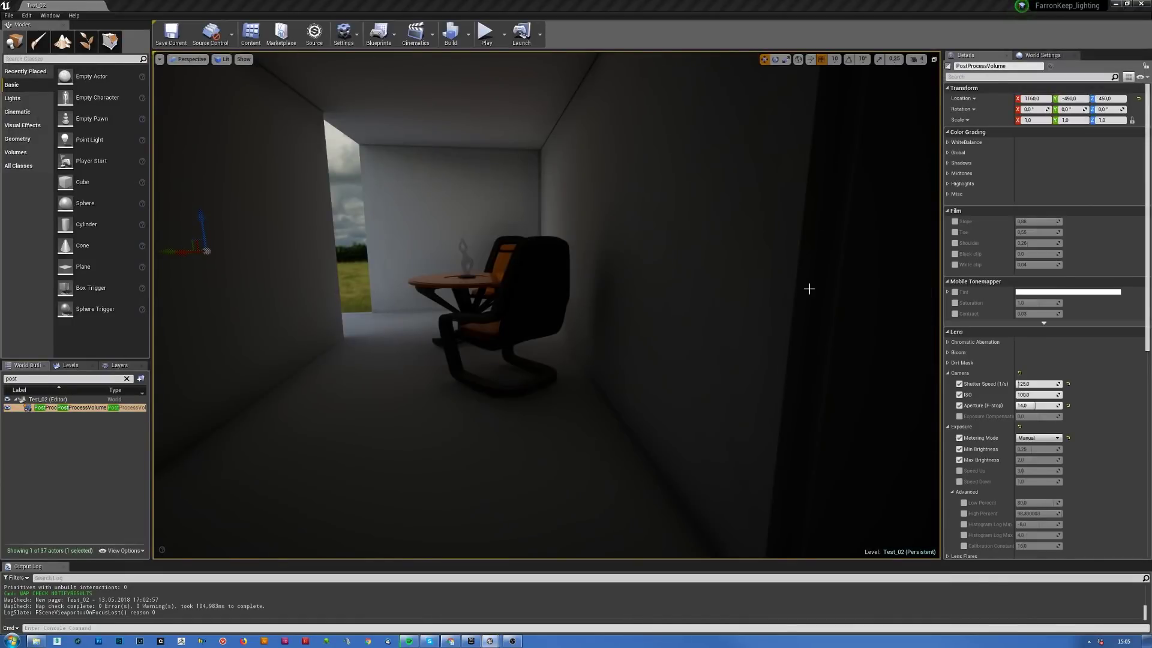
{"action": "left_click", "coordinate": [1047, 406]}
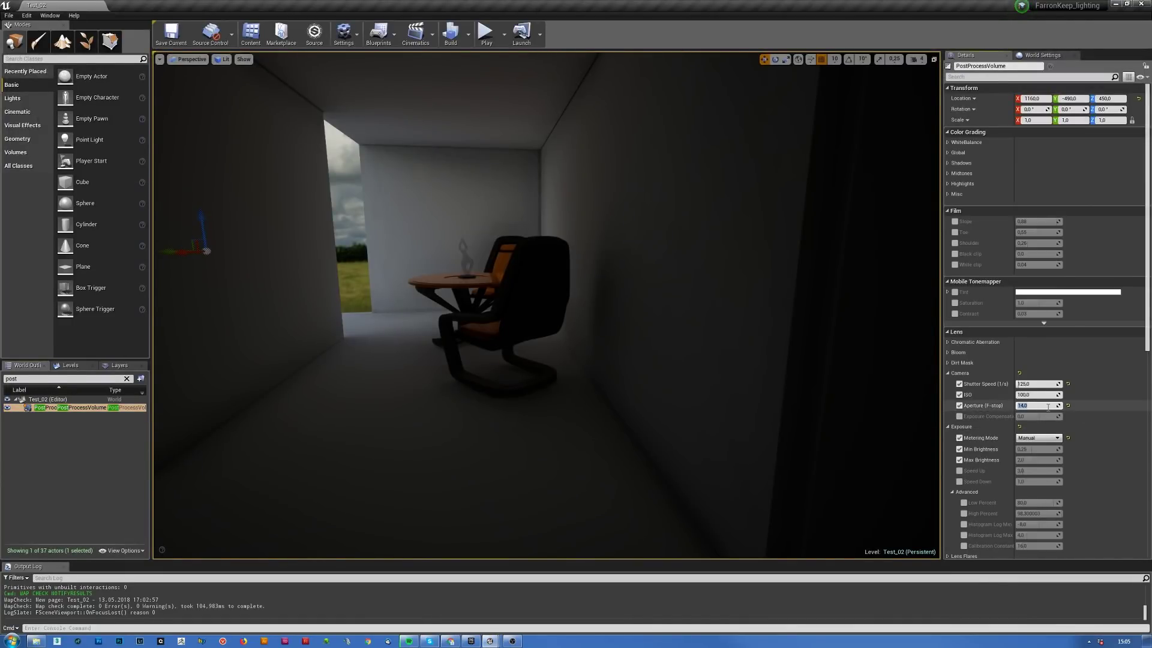
{"action": "type", "text": "7"}
{"action": "key", "text": "Return"}
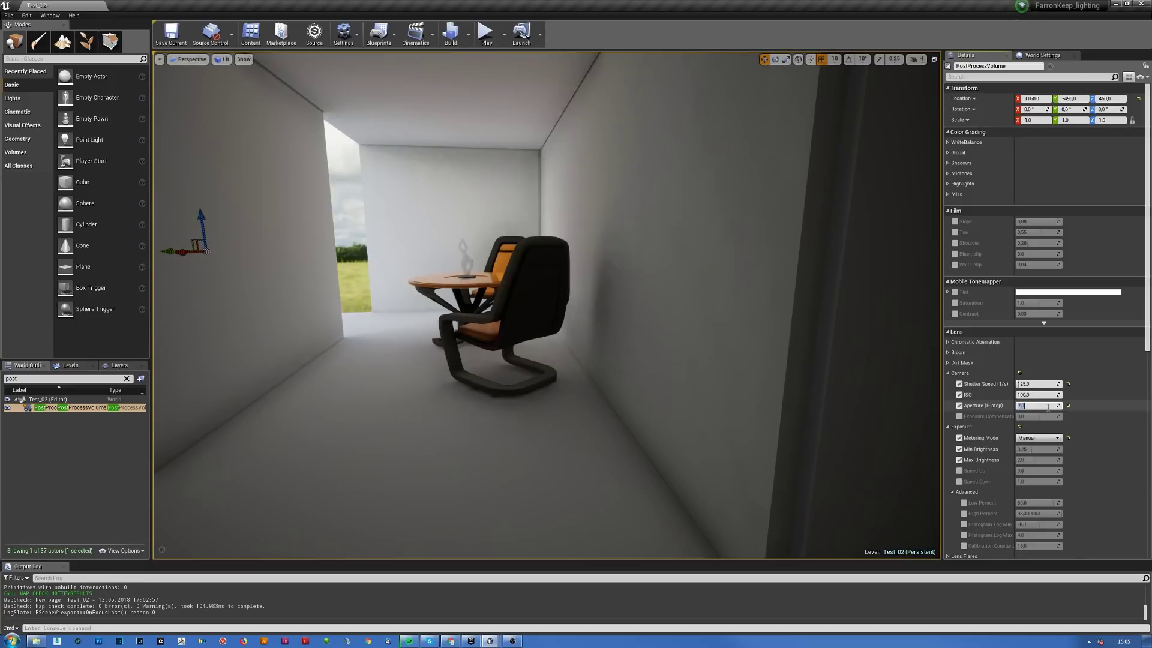
{"action": "right_click_drag", "start_coordinate": [427, 391], "coordinate": [689, 308]}
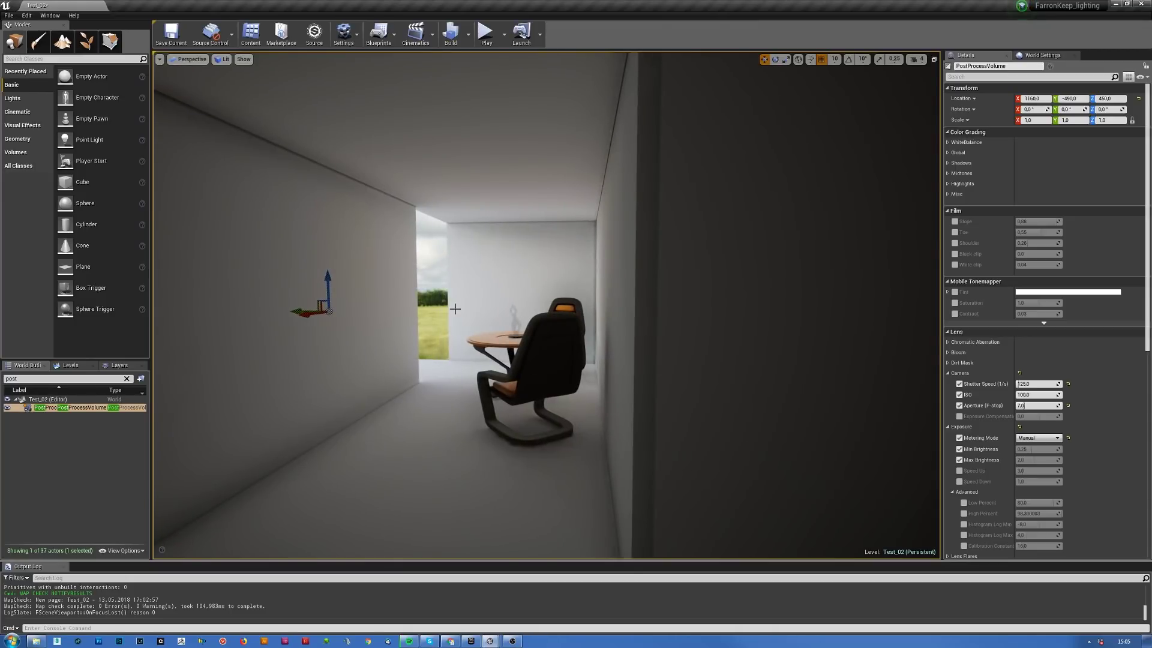
- Try apertures of f/5 and f/2.8 on the PostProcessVolume, and compare the corridor with the shaded room around the corner
{"action": "left_click", "coordinate": [1036, 405]}
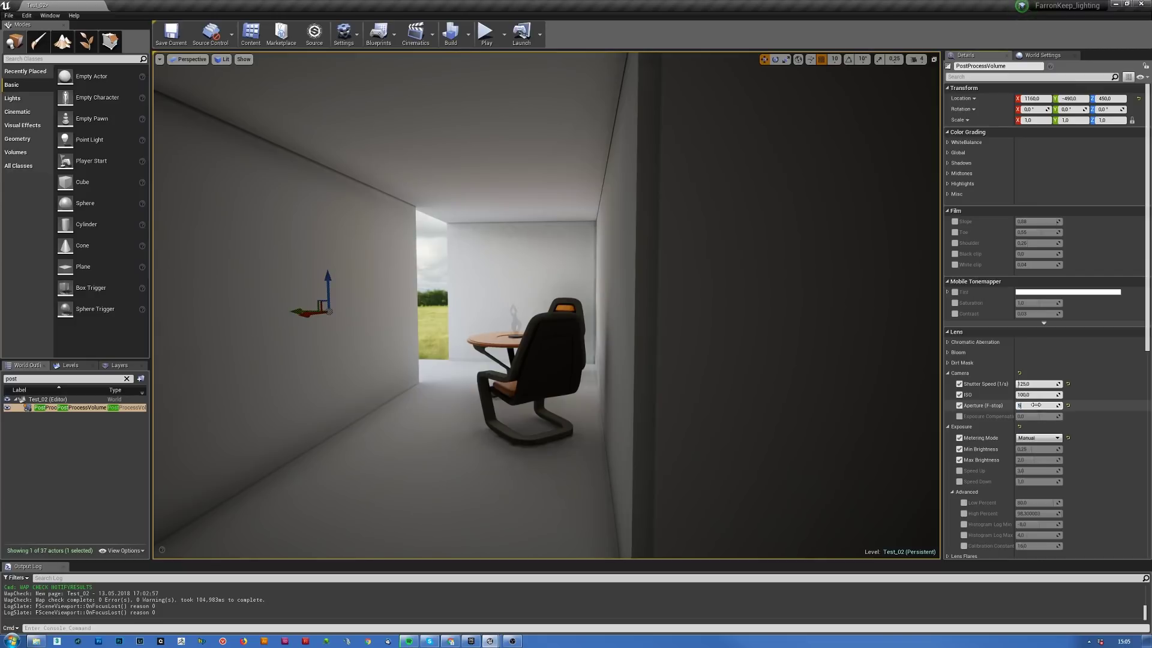
{"action": "key", "text": "Return"}
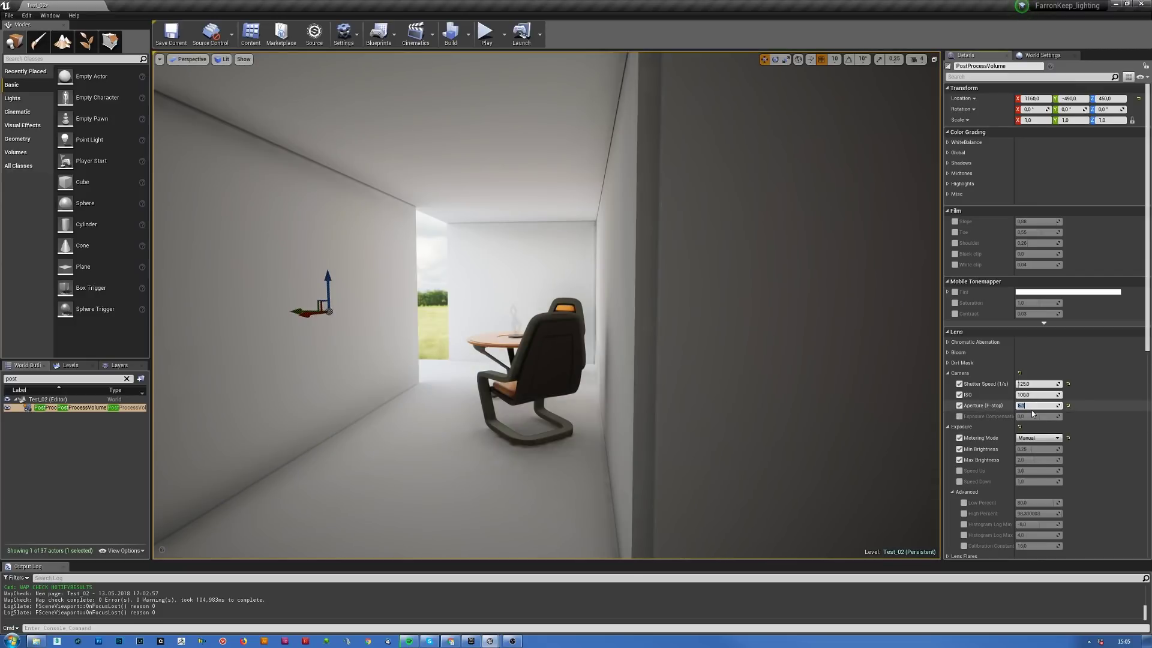
{"action": "key", "text": "Return"}
{"action": "type", "text": "2,8"}
{"action": "key", "text": "Return"}
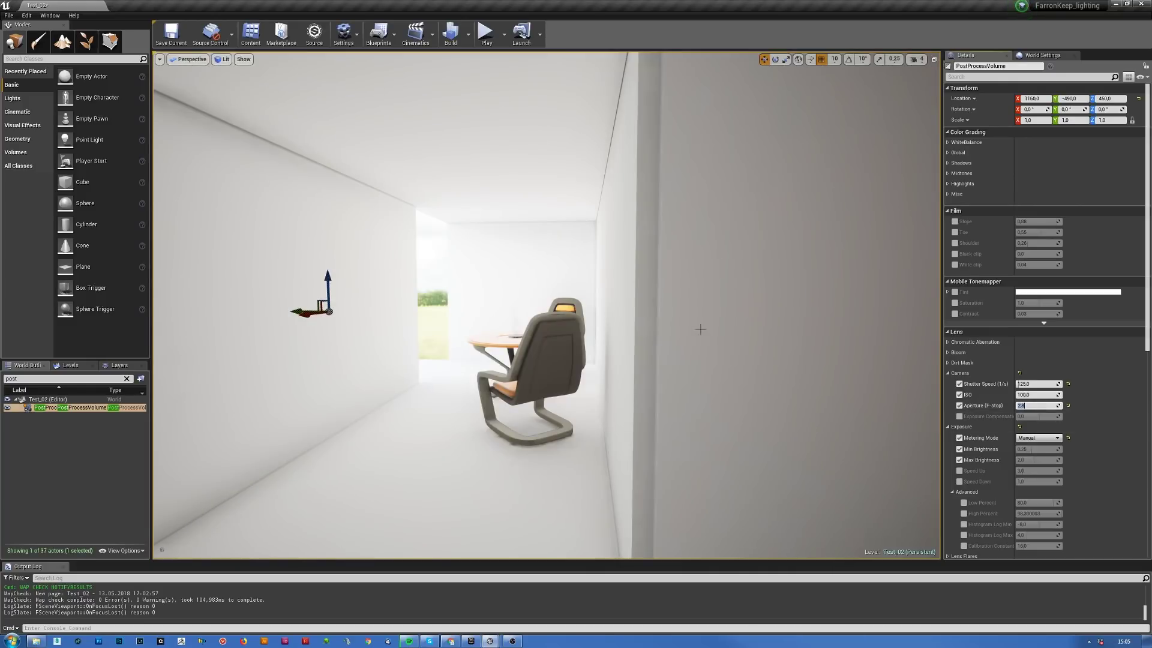
{"action": "right_click_drag", "start_coordinate": [509, 386], "coordinate": [432, 384]}
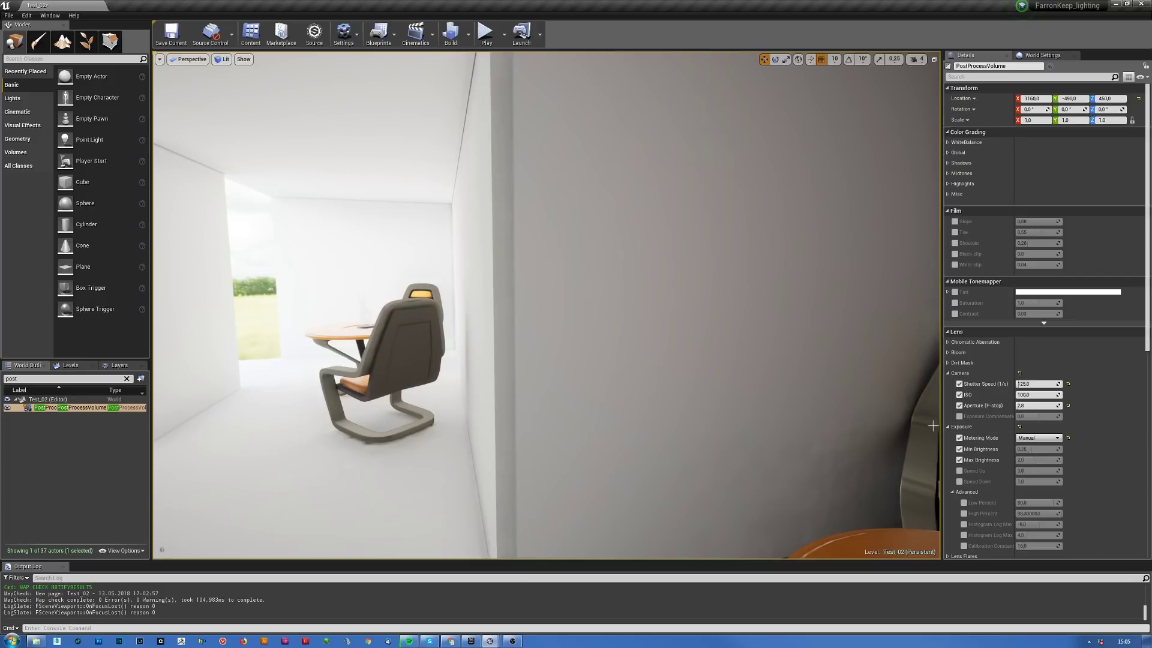
{"action": "right_click_drag", "start_coordinate": [422, 313], "coordinate": [534, 337]}
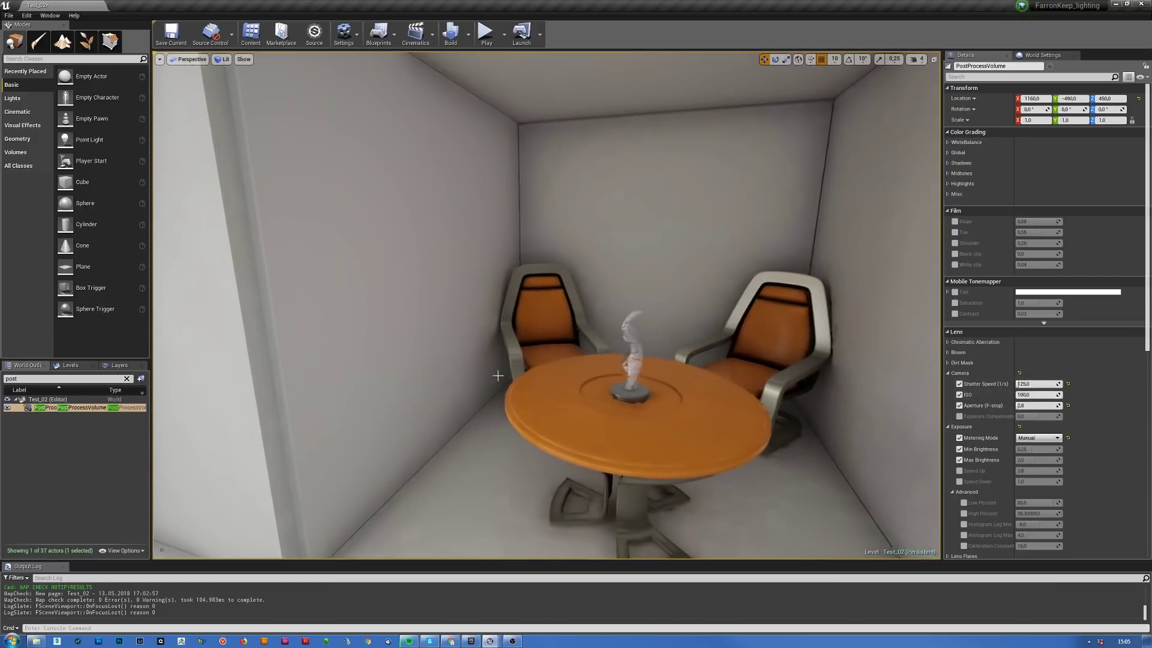
{"action": "right_click_drag", "start_coordinate": [610, 343], "coordinate": [474, 345]}
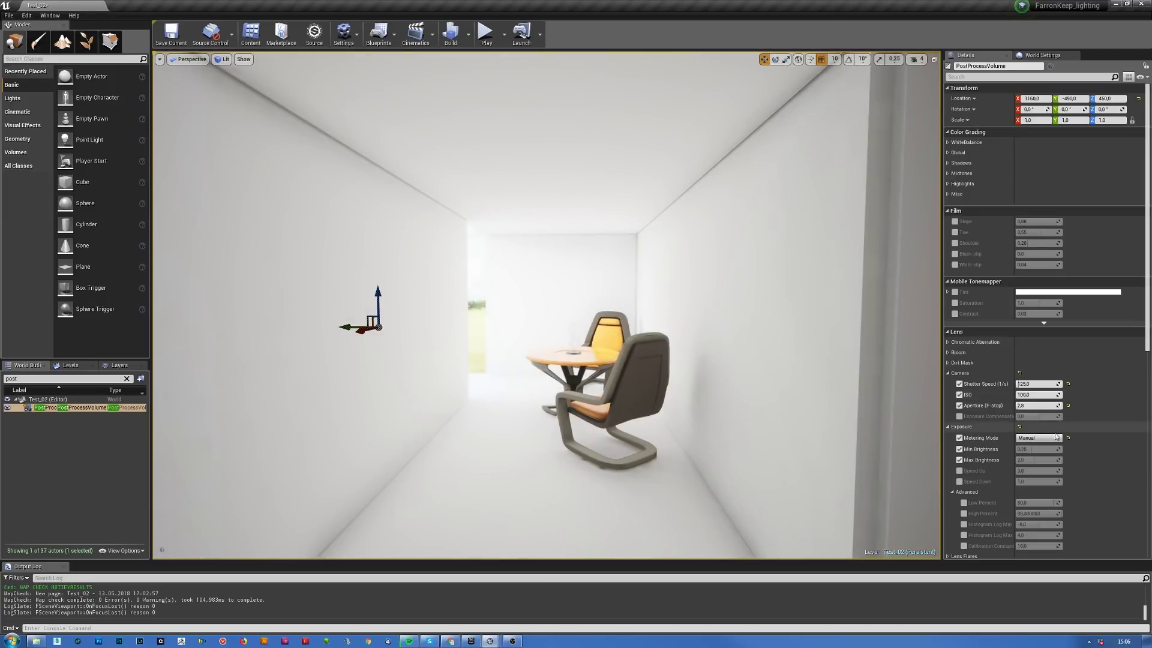
- Try a faster camera shutter speed on the PostProcessVolume, and reset it to 125
{"action": "left_click", "coordinate": [1048, 384]}
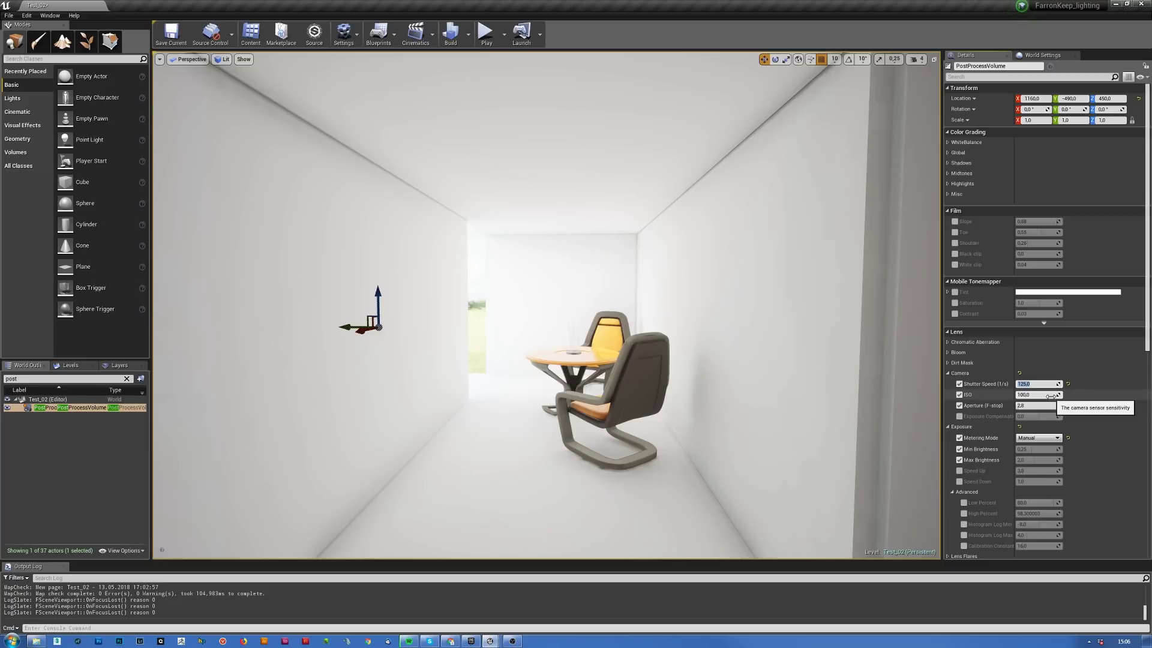
{"action": "key", "text": "Return"}
{"action": "type", "text": "1"}
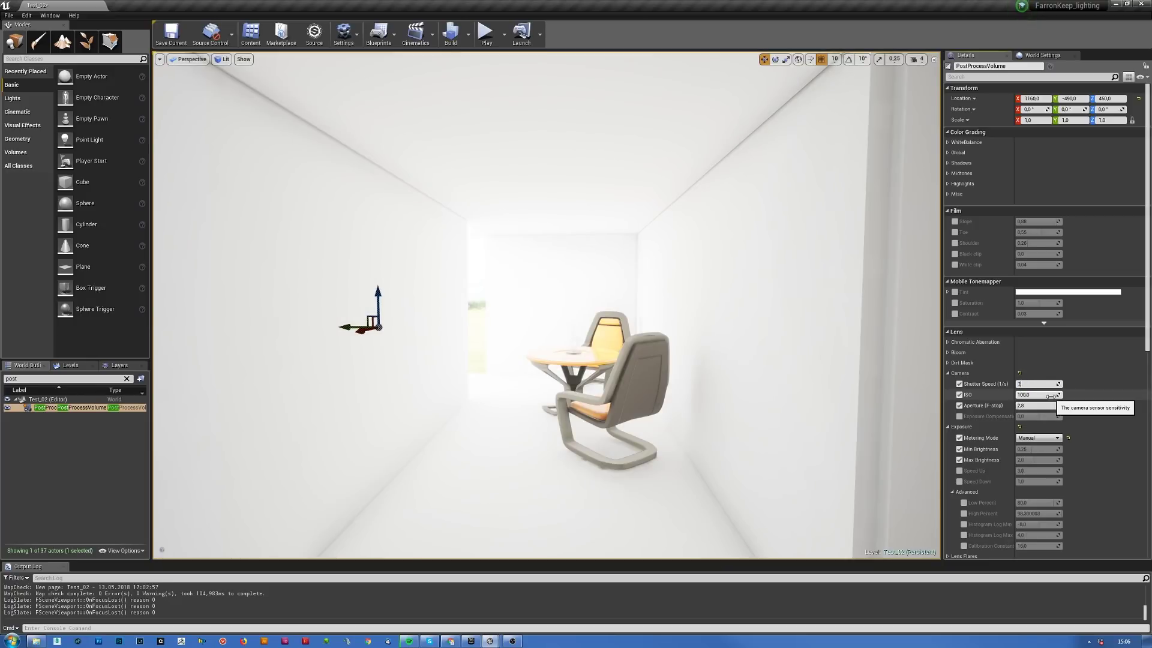
{"action": "type", "text": "425"}
{"action": "key", "text": "Return"}
{"action": "type", "text": "12"}
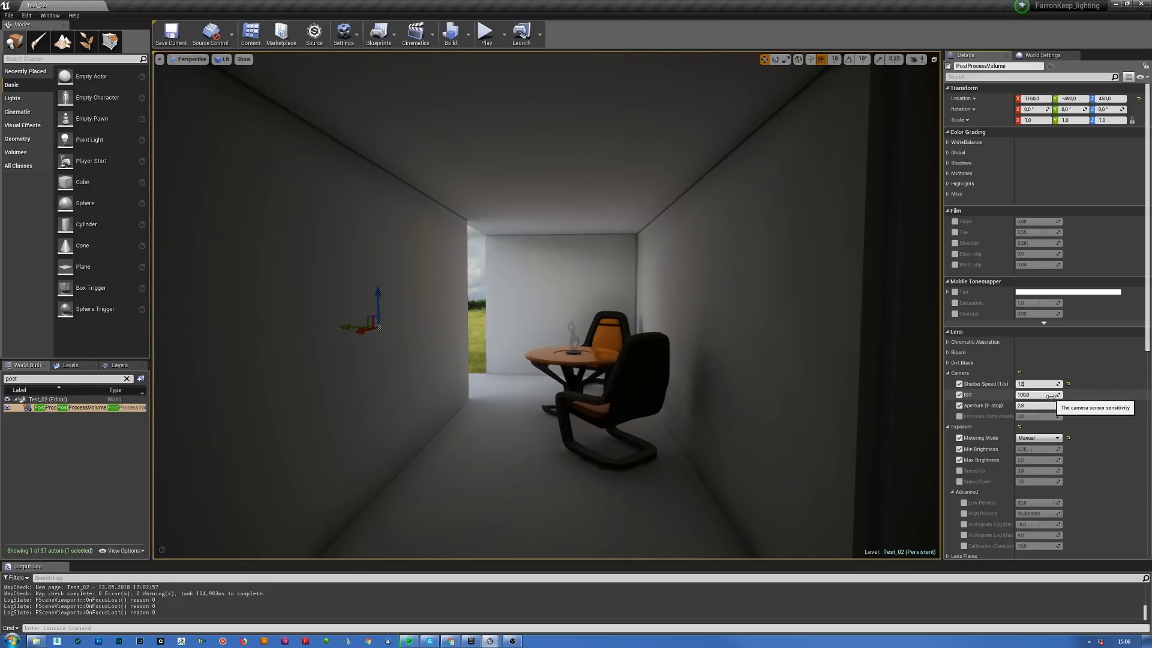
{"action": "type", "text": "5"}
{"action": "key", "text": "Return"}
- Set the PostProcessVolume's camera aperture to f/4
{"action": "left_click", "coordinate": [1037, 406]}
{"action": "type", "text": "3"}
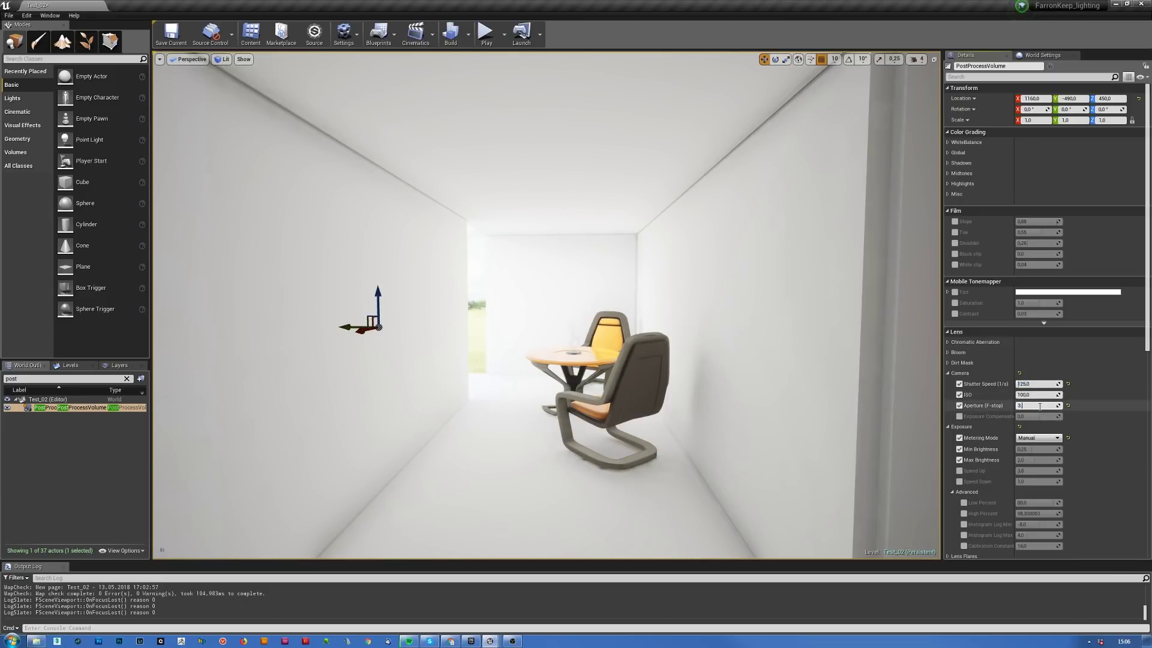
{"action": "type", "text": ",8"}
{"action": "key", "text": "Return"}
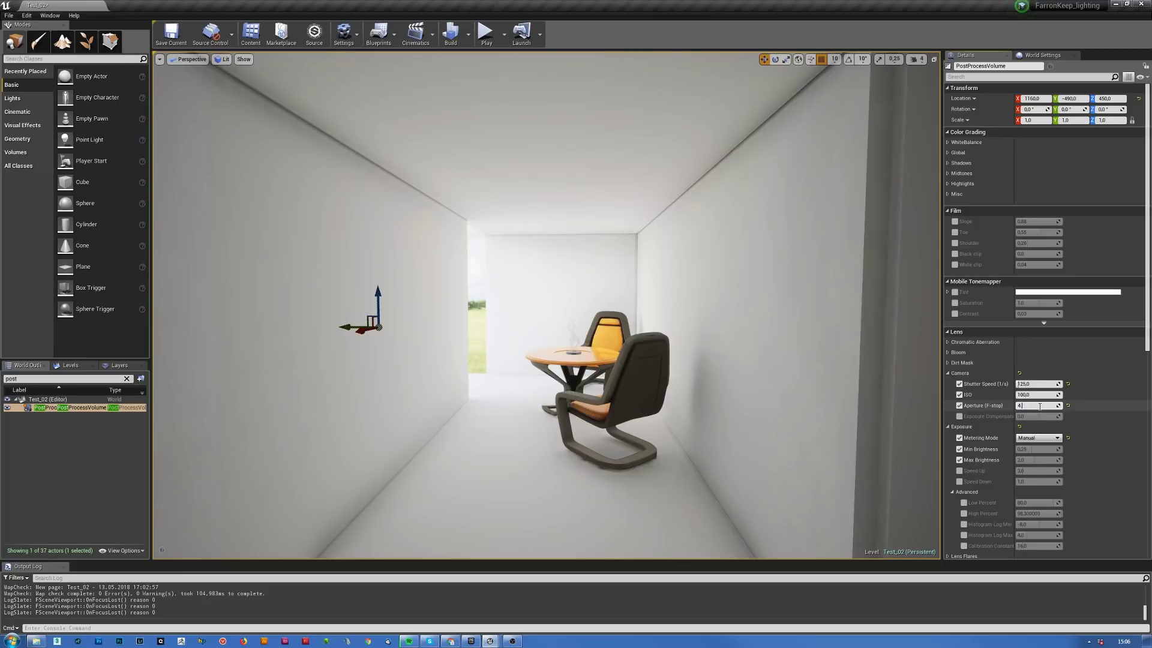
{"action": "key", "text": "Return"}
- Examine the light falloff between the window-lit room and the shaded table area around the corner
{"action": "mouse_move", "coordinate": [750, 372]}
{"action": "right_mouse_down"}
{"action": "mouse_move", "coordinate": [870, 396]}
{"action": "mouse_move", "coordinate": [816, 420]}
{"action": "mouse_move", "coordinate": [750, 360]}
{"action": "mouse_move", "coordinate": [798, 360]}
{"action": "mouse_move", "coordinate": [756, 360]}
{"action": "mouse_move", "coordinate": [768, 360]}
{"action": "right_mouse_up"}
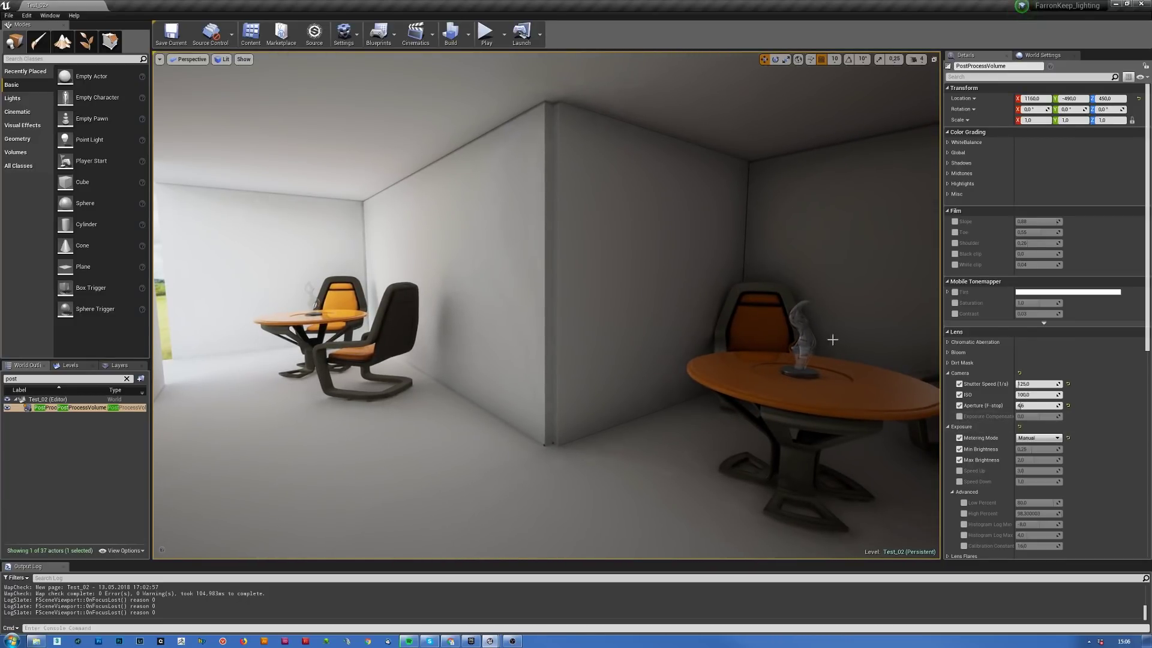
{"action": "key", "text": "f"}
{"action": "right_click_drag", "start_coordinate": [712, 366], "coordinate": [712, 366]}
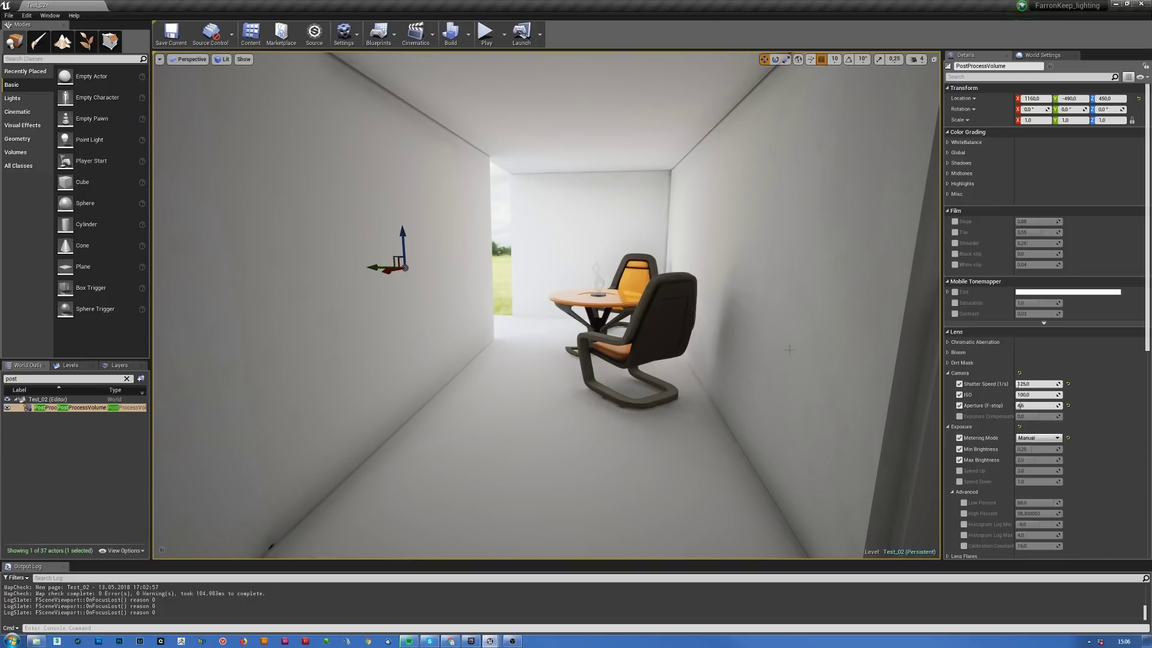
{"action": "scroll", "coordinate": [546, 306], "scroll_direction": "up", "scroll_amount": 3}
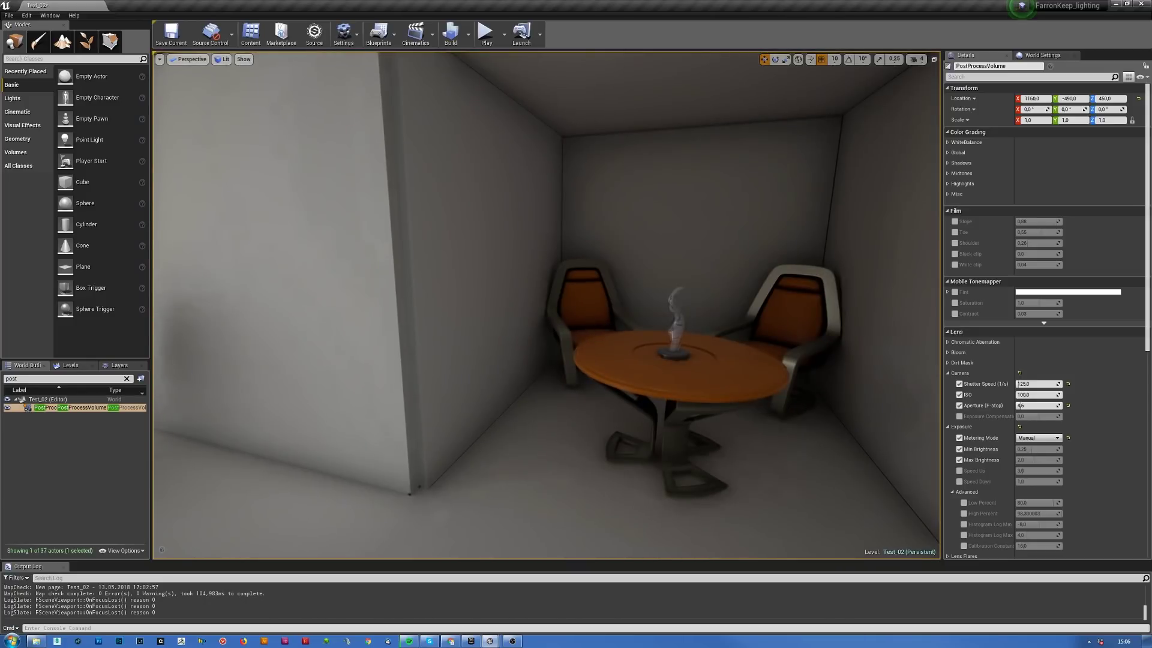
{"action": "scroll", "coordinate": [546, 306], "scroll_direction": "down", "scroll_amount": 3}
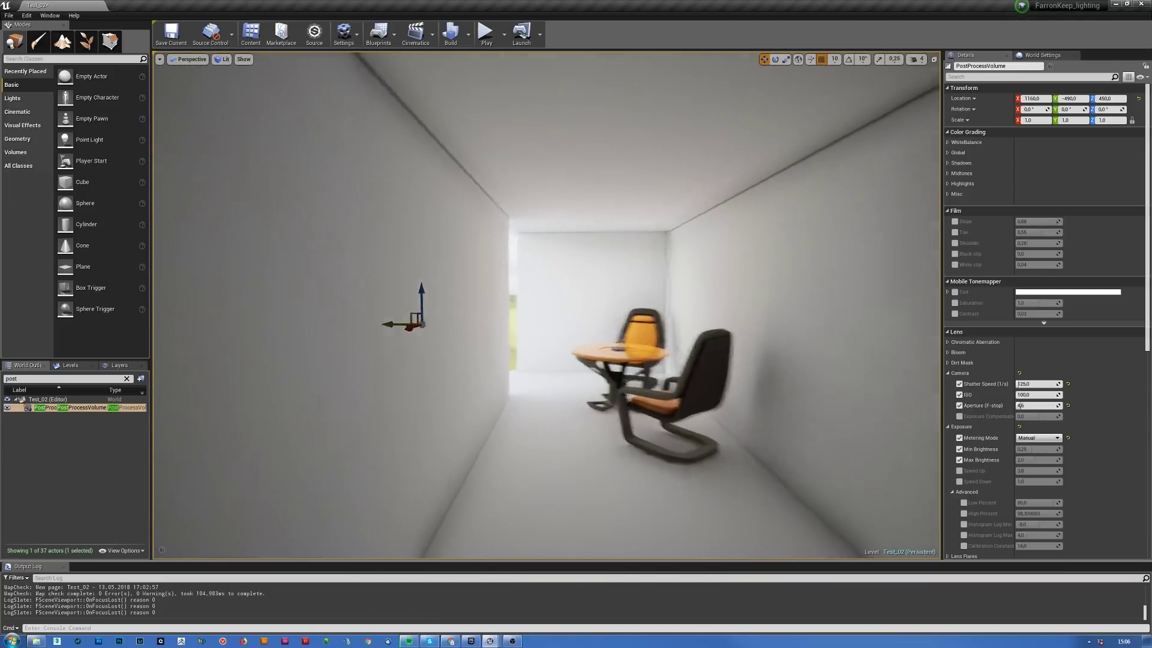
{"action": "left_click_drag", "start_coordinate": [738, 236], "coordinate": [737, 237]}
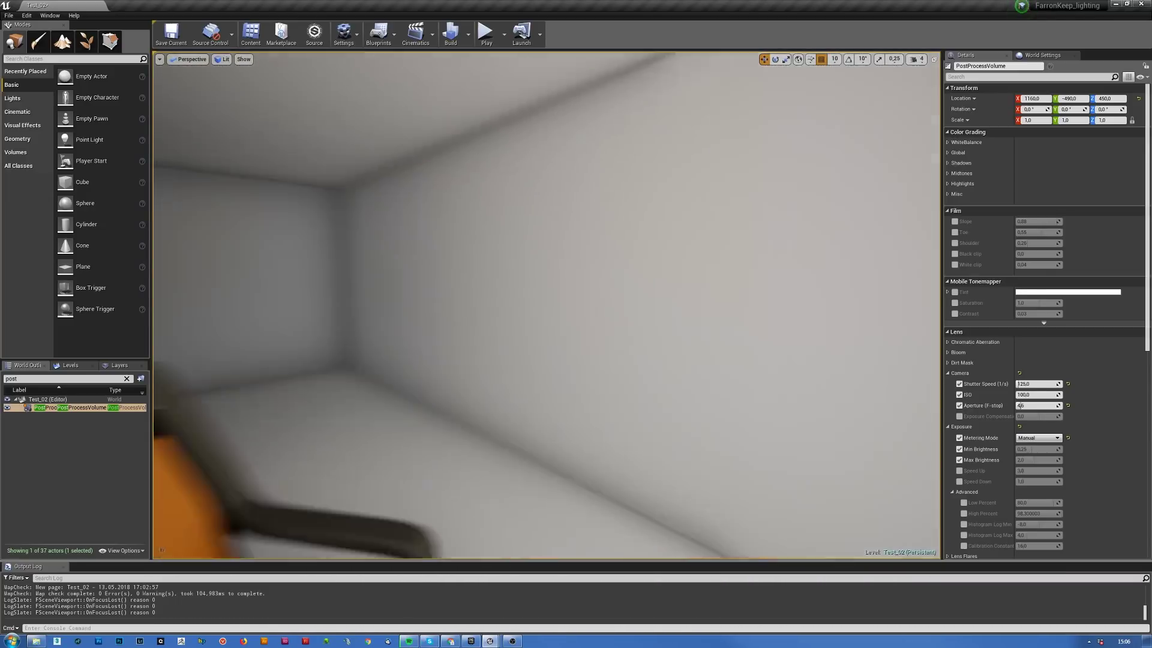
{"action": "right_click_drag", "start_coordinate": [838, 374], "coordinate": [838, 373]}
{"action": "right_click_drag", "start_coordinate": [729, 378], "coordinate": [729, 378]}
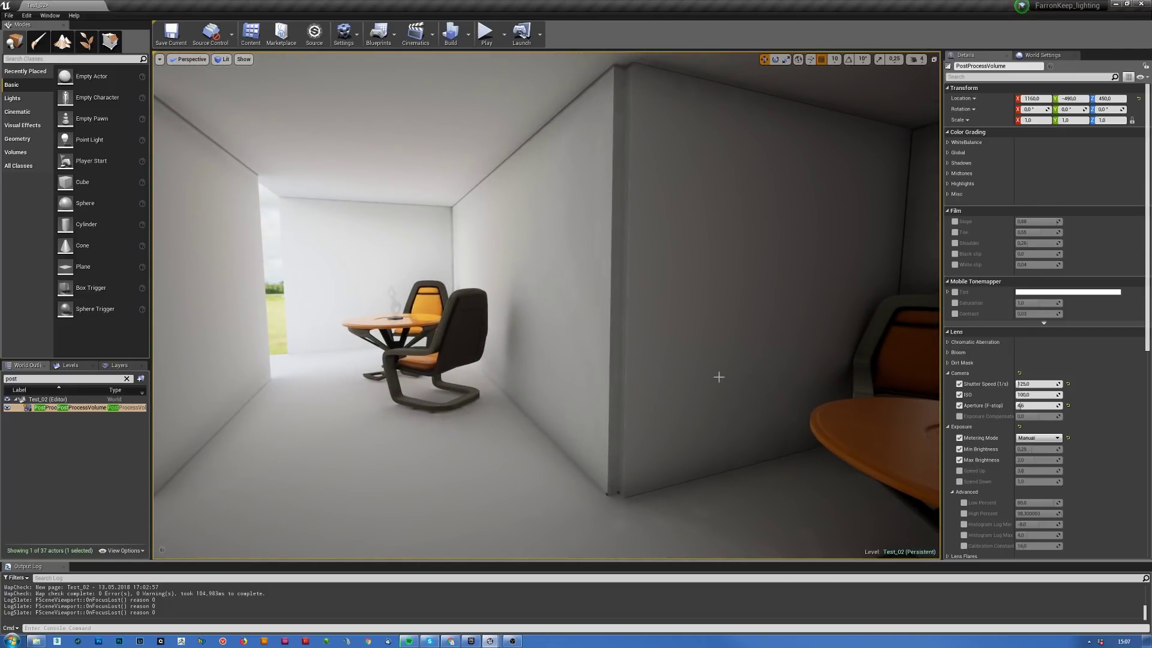
{"action": "right_click_drag", "start_coordinate": [718, 376], "coordinate": [718, 376]}
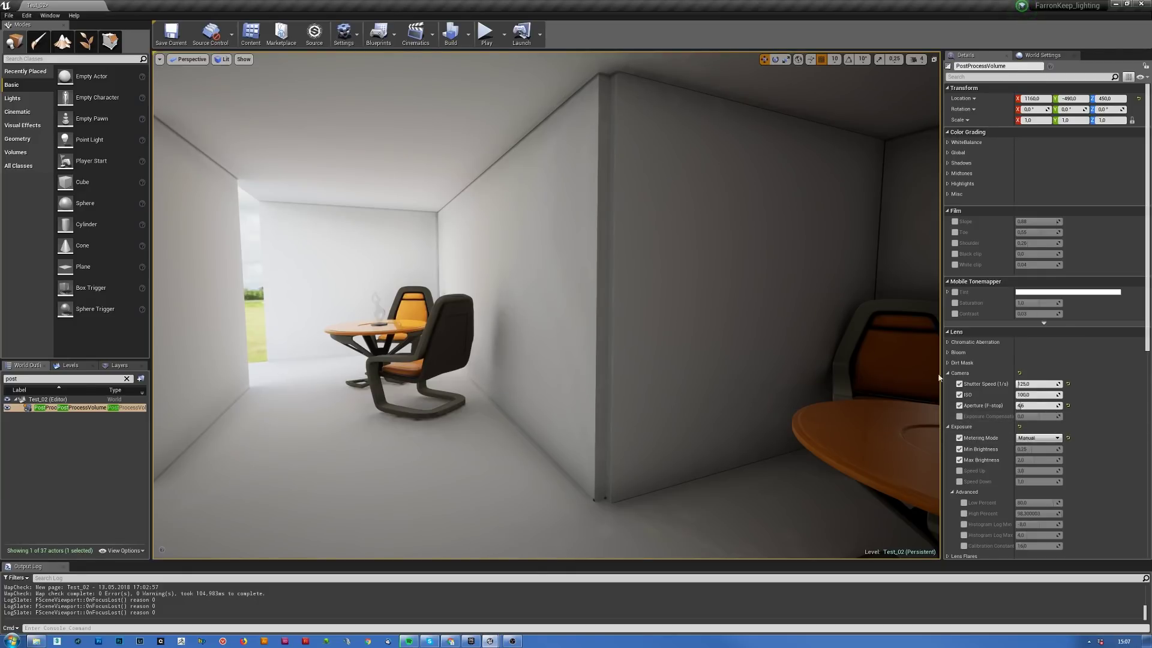
- Search the level's actors for "direct" and select the Light Source directional light to show its settings
{"action": "left_click", "coordinate": [36, 380]}
{"action": "type", "text": "direct"}
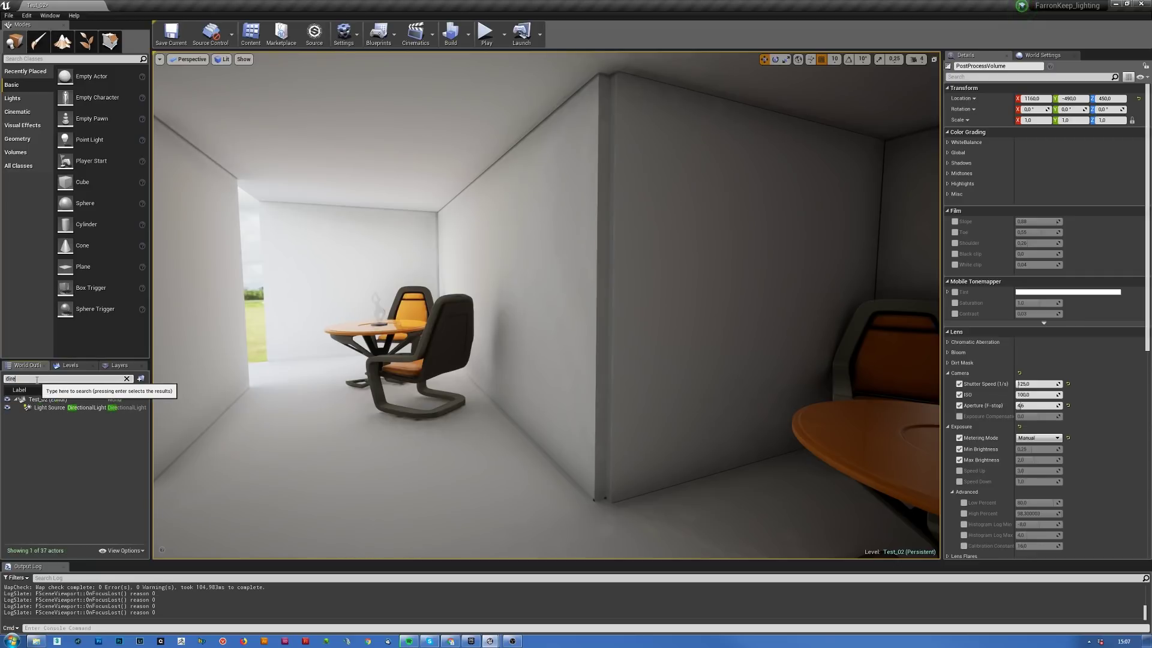
{"action": "left_click", "coordinate": [60, 407]}
{"action": "key", "text": "f"}
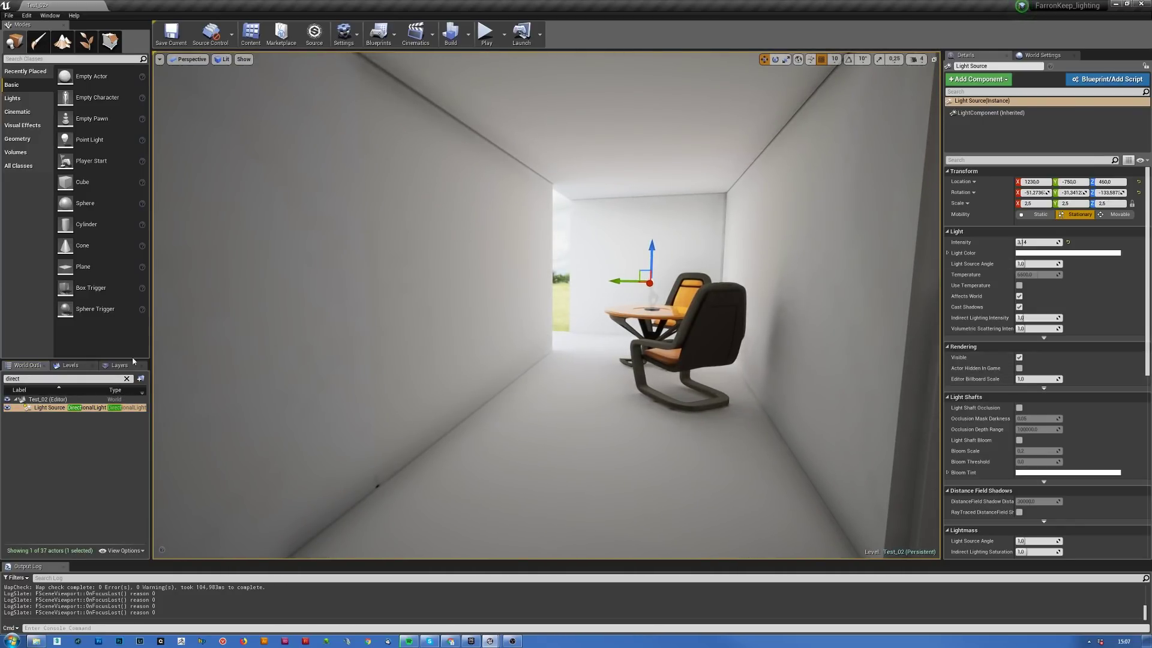
- Find the PostProcessVolume by searching for "post", and set its camera aperture to f/14
{"action": "left_click", "coordinate": [47, 379]}
{"action": "type", "text": "post"}
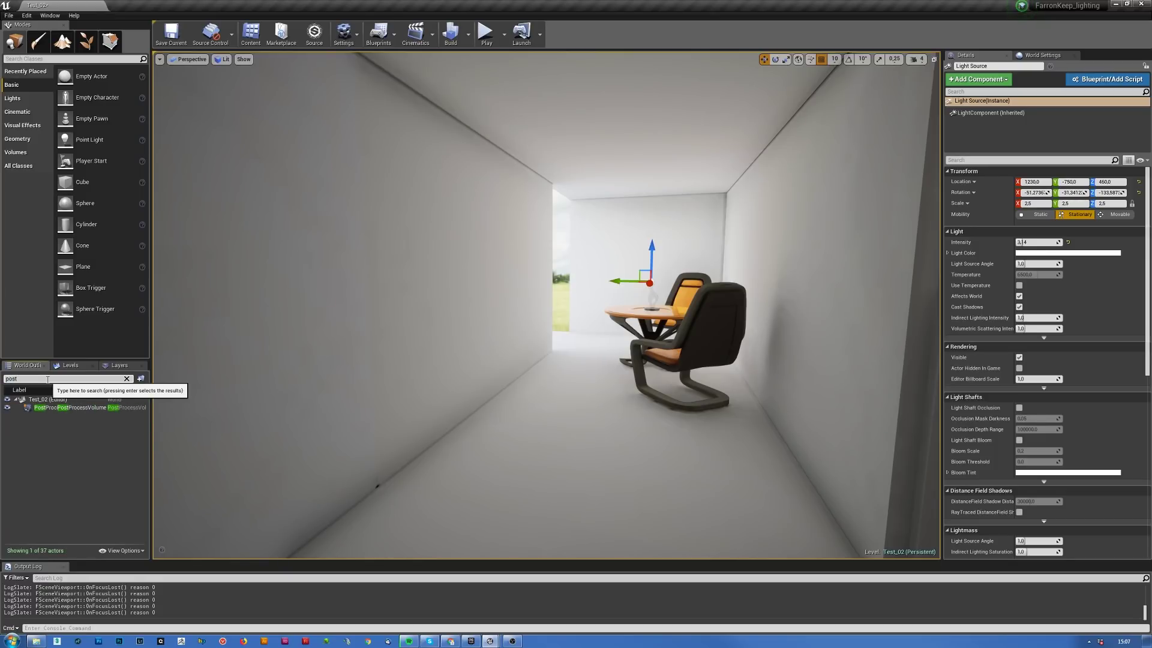
{"action": "left_click", "coordinate": [72, 407]}
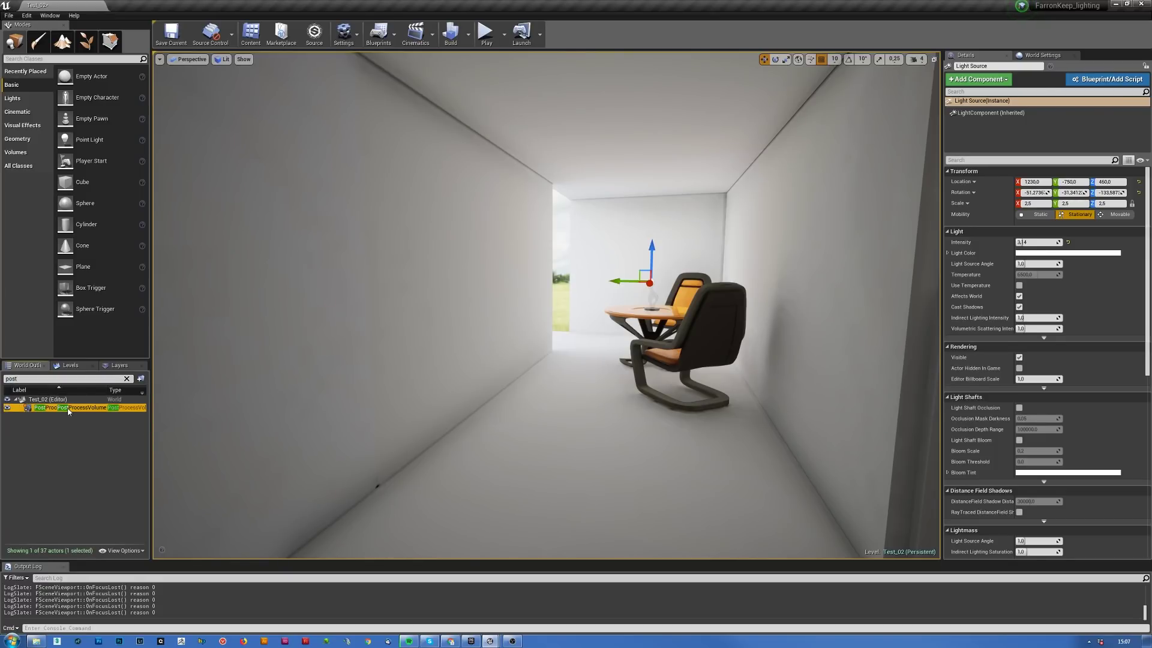
{"action": "left_click", "coordinate": [1036, 407]}
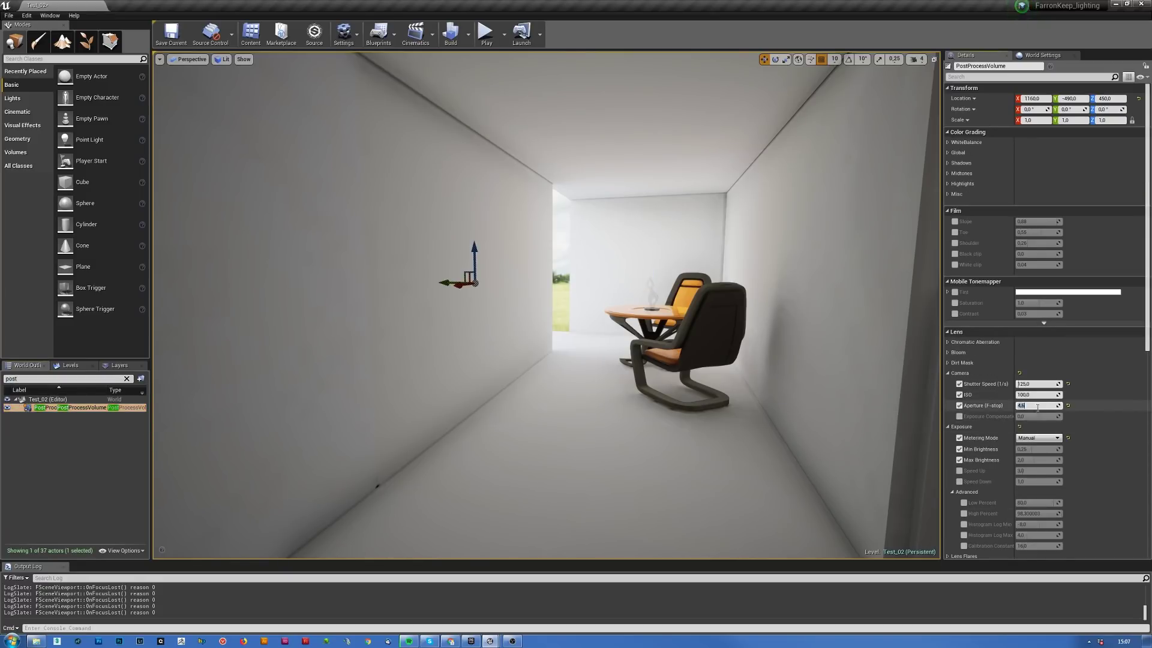
{"action": "type", "text": "14"}
{"action": "key", "text": "Return"}
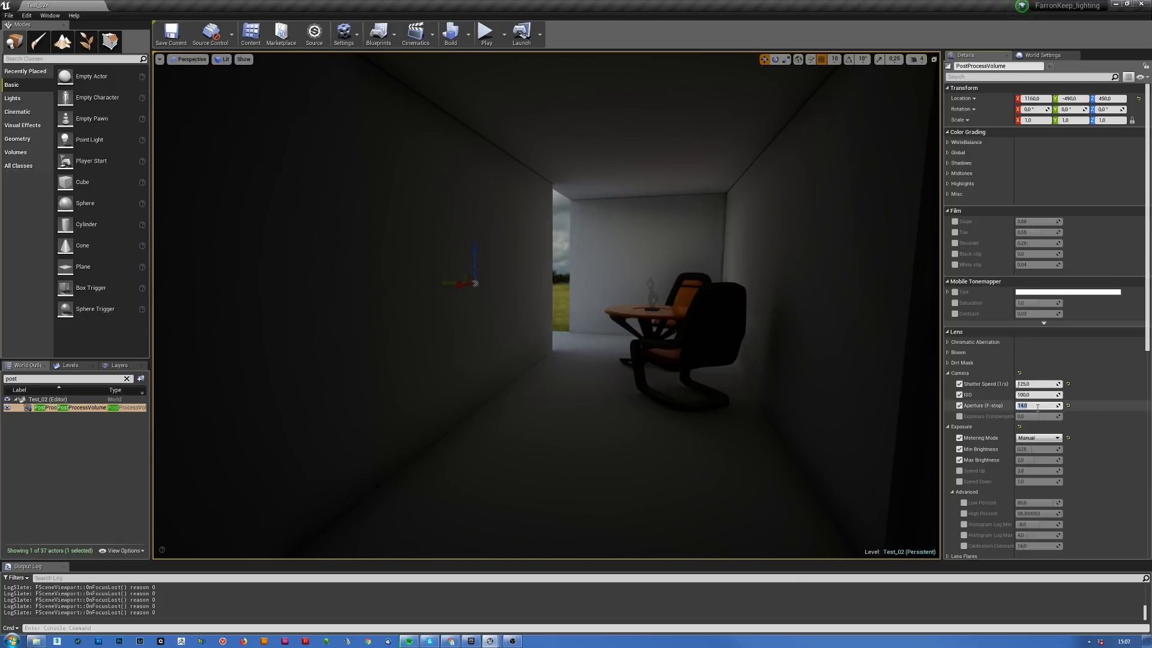
- Search the level's actors for "direc", select the Light Source directional light and set its intensity to 125000
{"action": "left_click", "coordinate": [47, 380]}
{"action": "type", "text": "direc"}
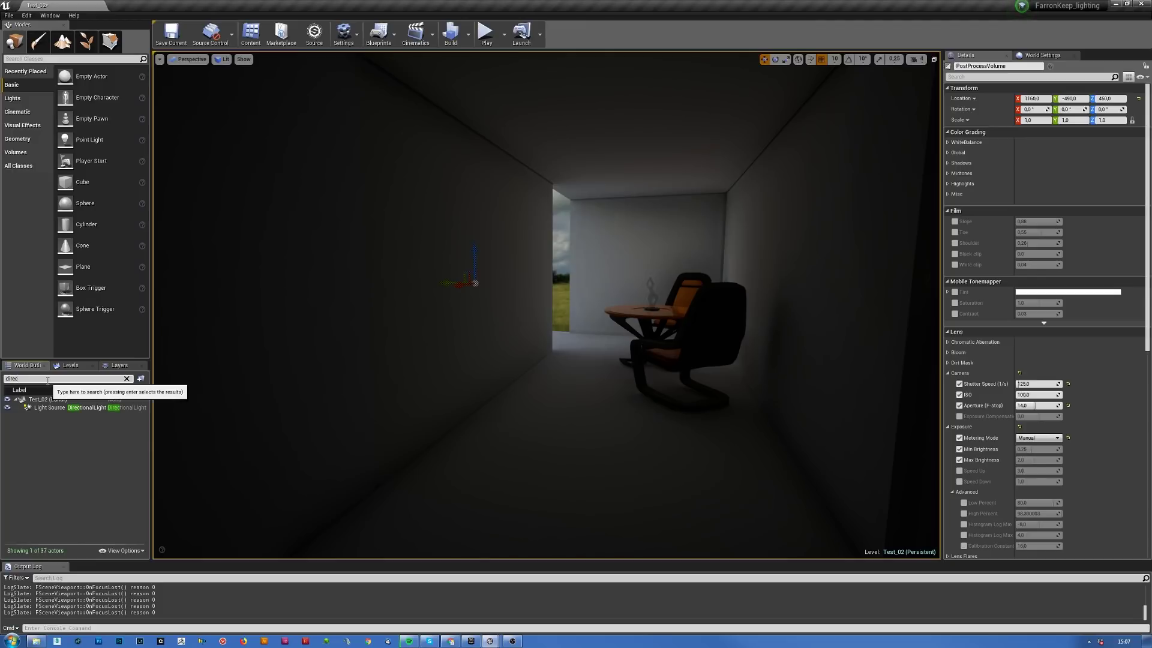
{"action": "left_click", "coordinate": [51, 408]}
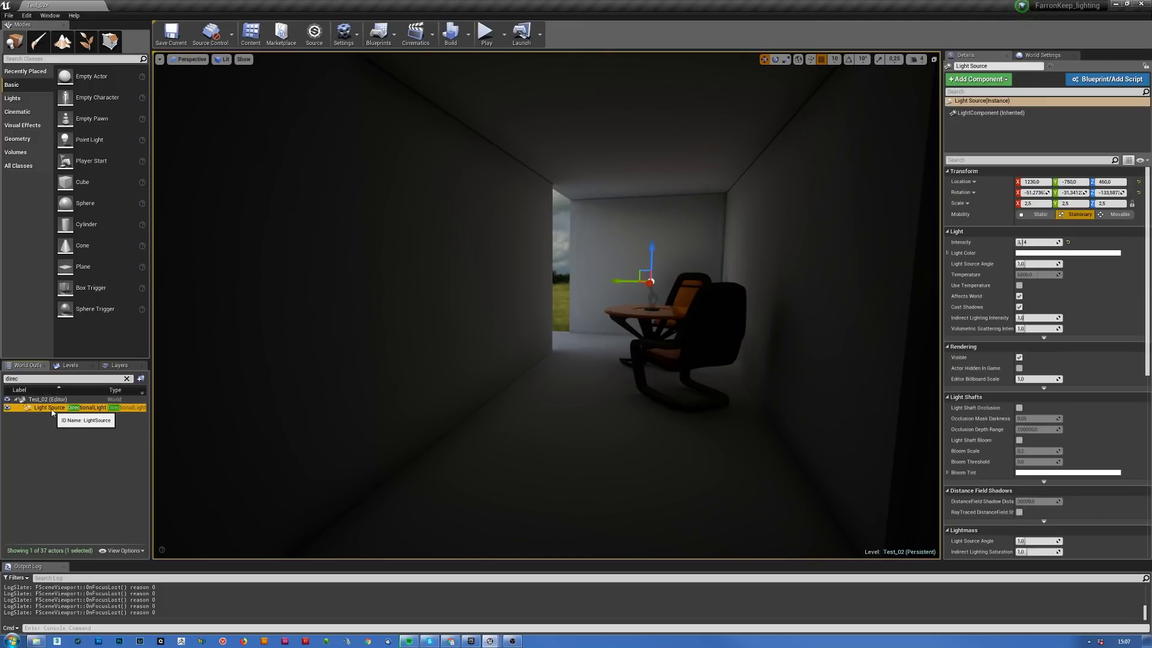
{"action": "left_click", "coordinate": [1045, 242]}
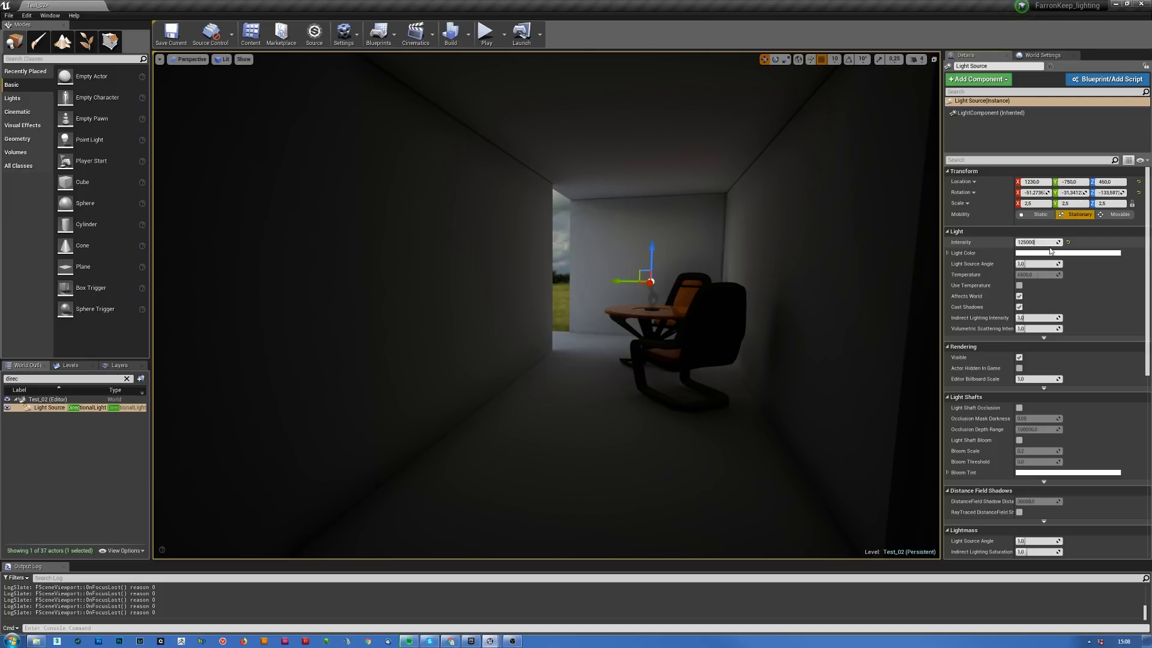
{"action": "key", "text": "Return"}
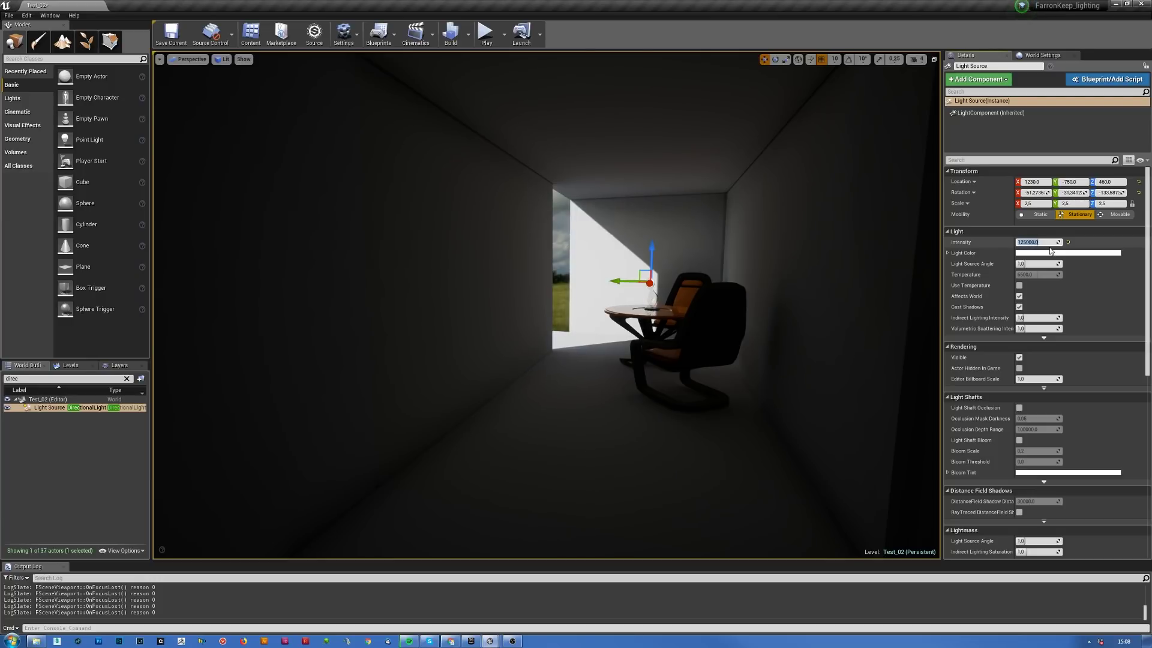
- Examine the sunlit building from outside against the field and sky, and open the directional light's intensity for editing
{"action": "key", "text": "w"}
{"action": "mouse_move", "coordinate": [604, 327]}
{"action": "right_mouse_down"}
{"action": "mouse_move", "coordinate": [628, 333]}
{"action": "mouse_move", "coordinate": [583, 326]}
{"action": "right_mouse_up"}
{"action": "key", "text": "s"}
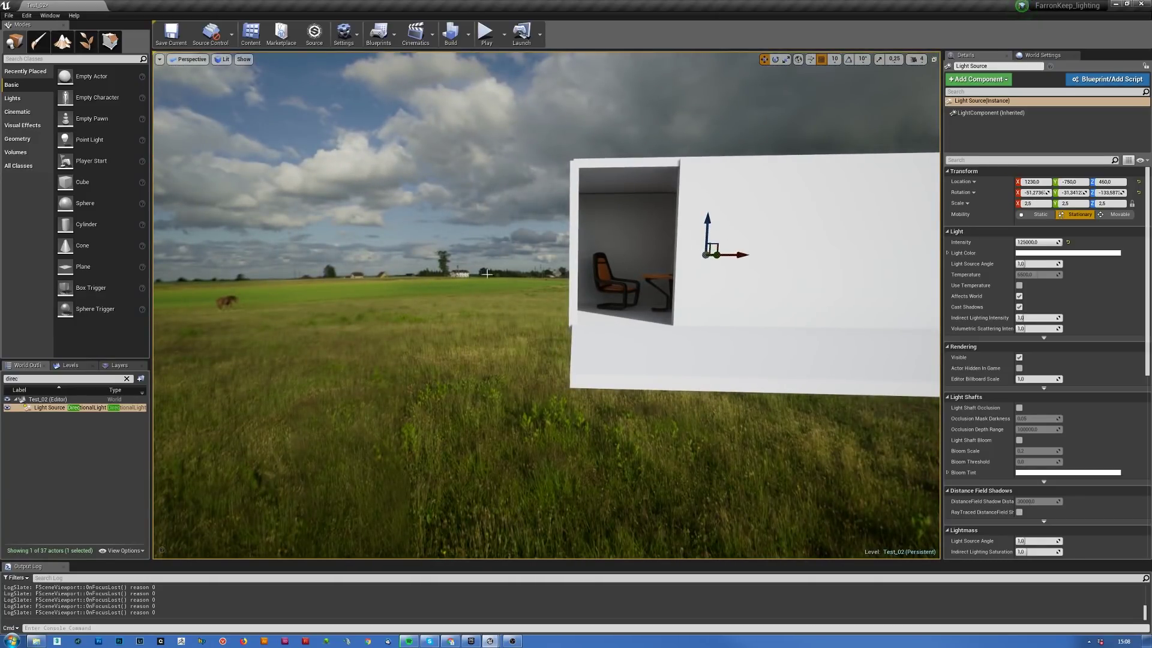
{"action": "right_click_drag", "start_coordinate": [689, 344], "coordinate": [726, 344]}
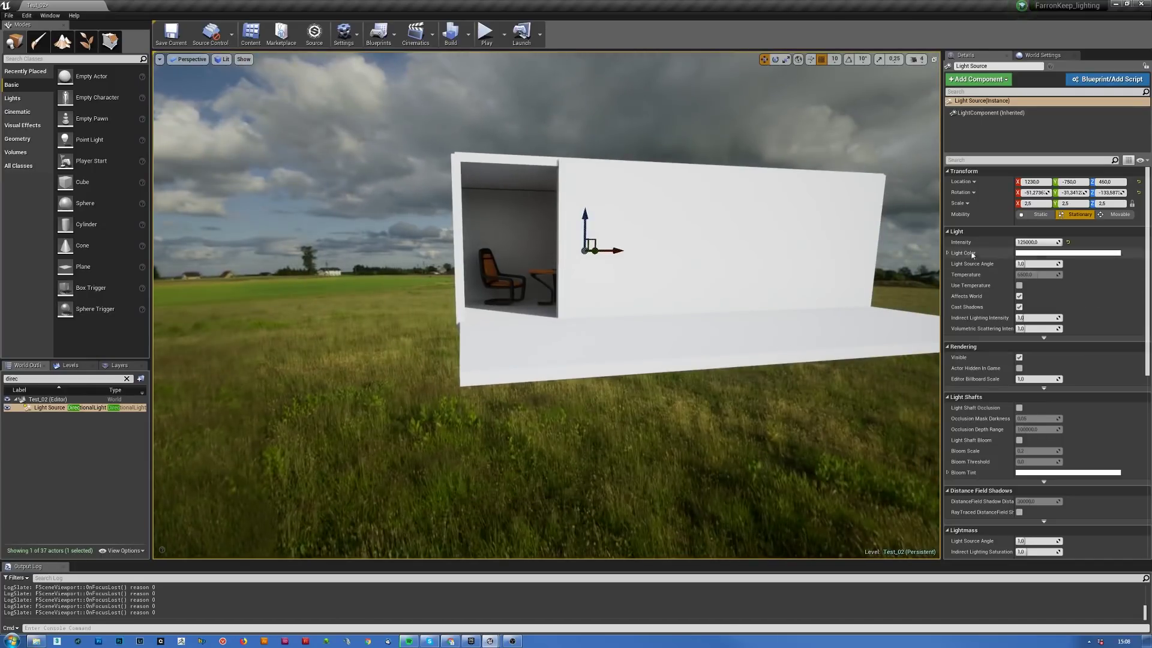
{"action": "left_click", "coordinate": [1042, 242]}
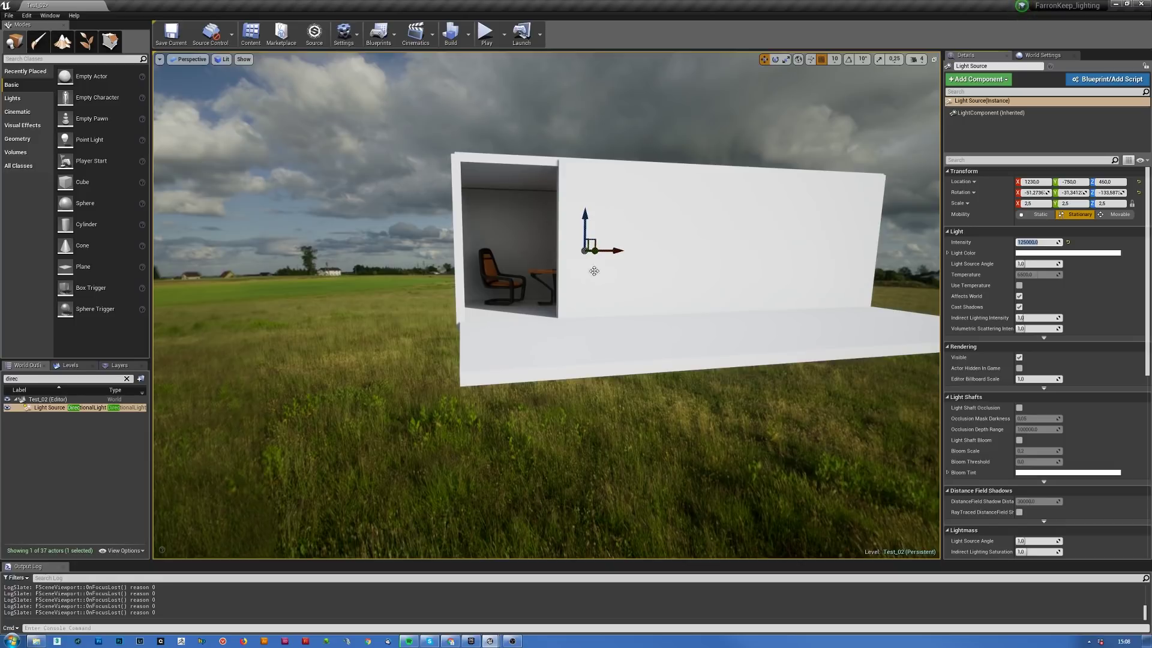
- Compare the building's brightness with the surrounding field and sky, and set the directional light's intensity to 75000
{"action": "right_click_drag", "start_coordinate": [670, 337], "coordinate": [708, 300]}
{"action": "right_click_drag", "start_coordinate": [893, 250], "coordinate": [813, 278]}
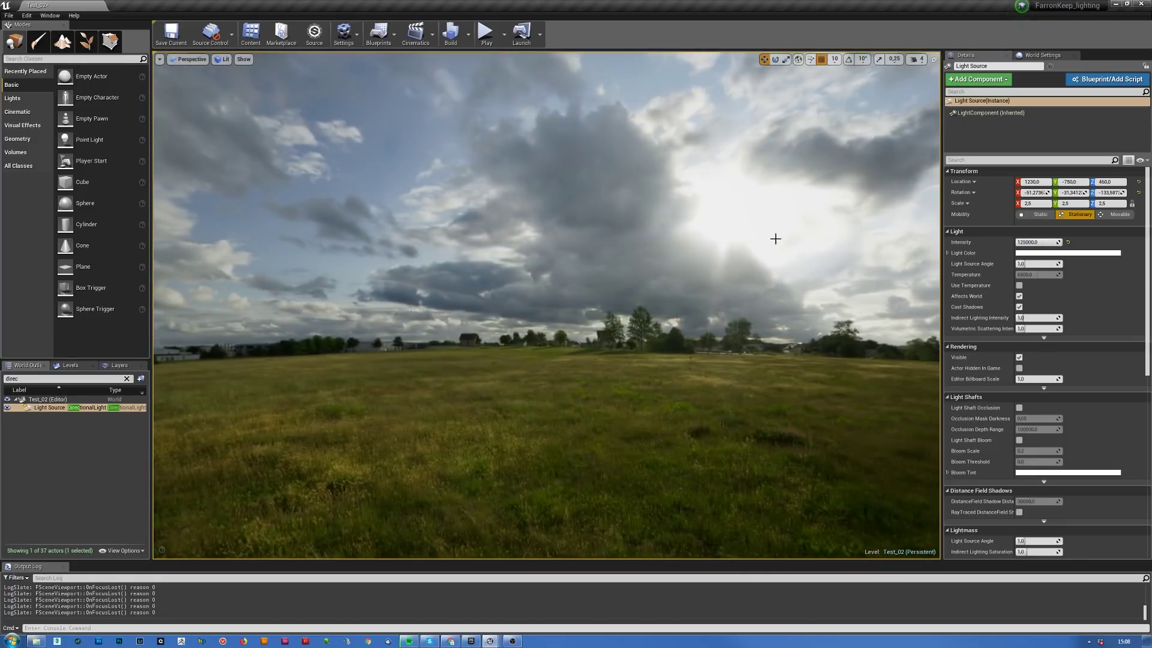
{"action": "right_click_drag", "start_coordinate": [600, 299], "coordinate": [492, 303]}
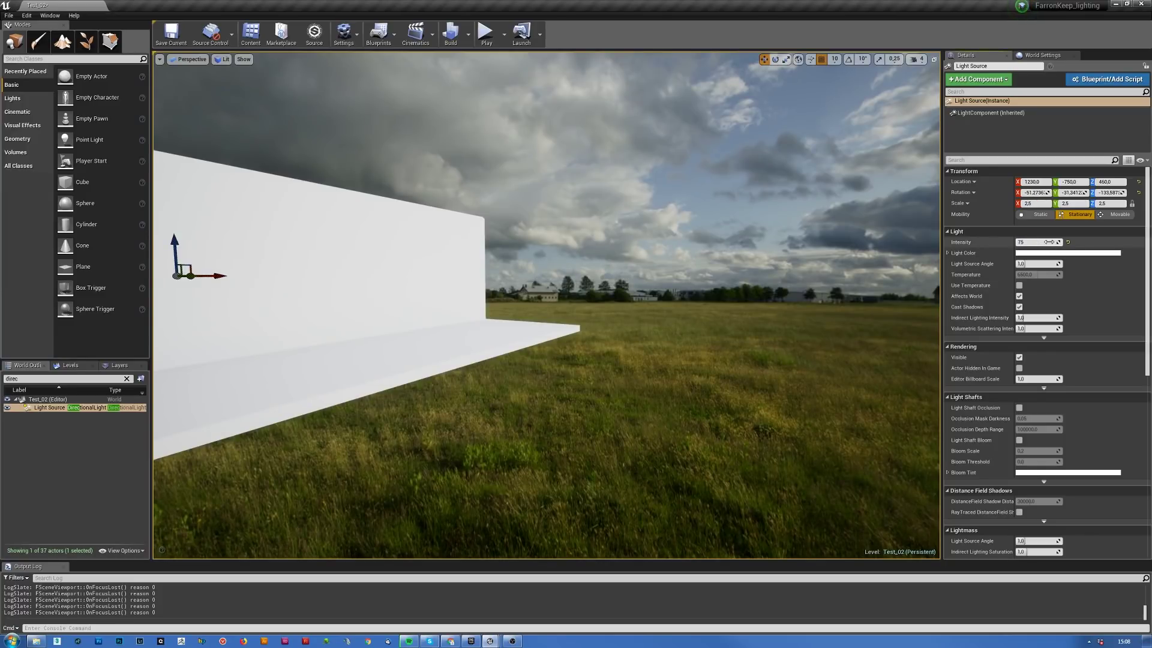
{"action": "key", "text": "Return"}
- Save the Test_02 map and build only its lighting, allowing the unverified ProgressReporter program to run
{"action": "right_click_drag", "start_coordinate": [399, 261], "coordinate": [258, 273]}
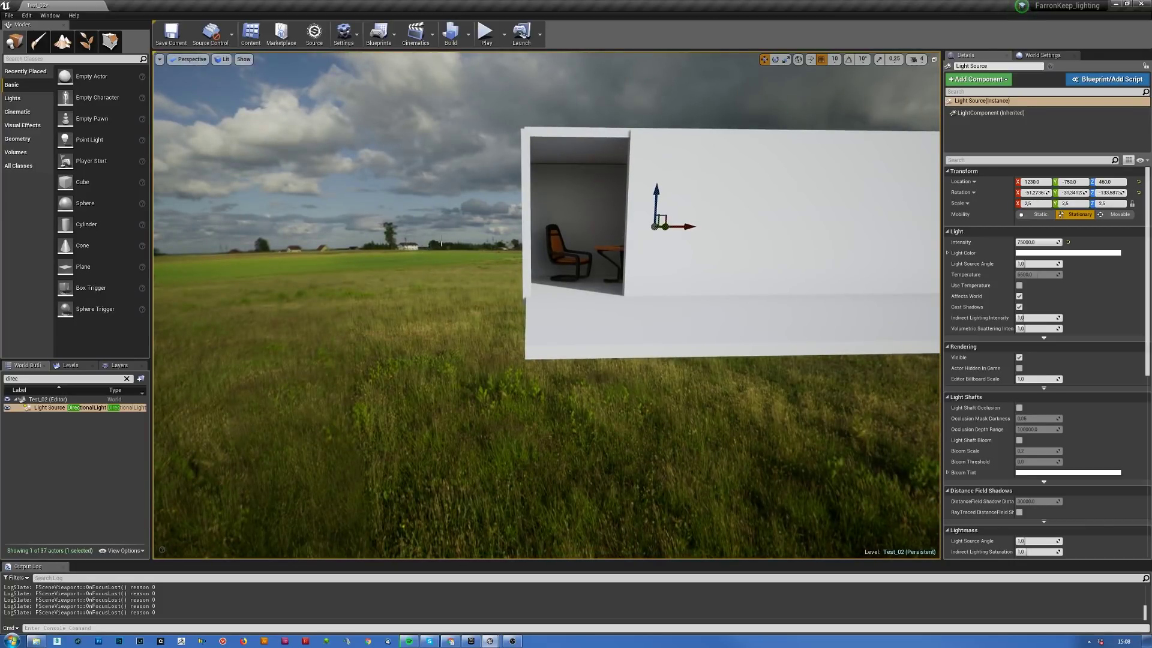
{"action": "mouse_move", "coordinate": [674, 186]}
{"action": "right_mouse_down"}
{"action": "mouse_move", "coordinate": [765, 189]}
{"action": "mouse_move", "coordinate": [675, 189]}
{"action": "right_mouse_up"}
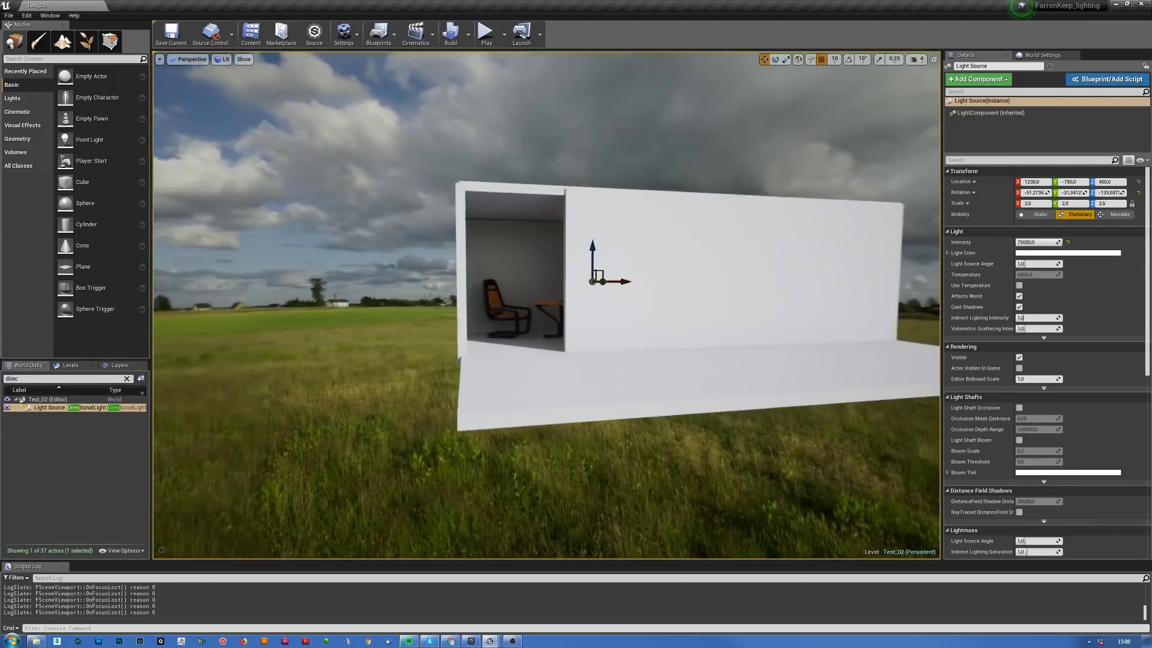
{"action": "key", "text": "w"}
{"action": "right_click_drag", "start_coordinate": [546, 306], "coordinate": [654, 378]}
{"action": "key", "text": "s"}
{"action": "mouse_move", "coordinate": [697, 270]}
{"action": "right_mouse_down"}
{"action": "mouse_move", "coordinate": [647, 267]}
{"action": "mouse_move", "coordinate": [696, 270]}
{"action": "right_mouse_up"}
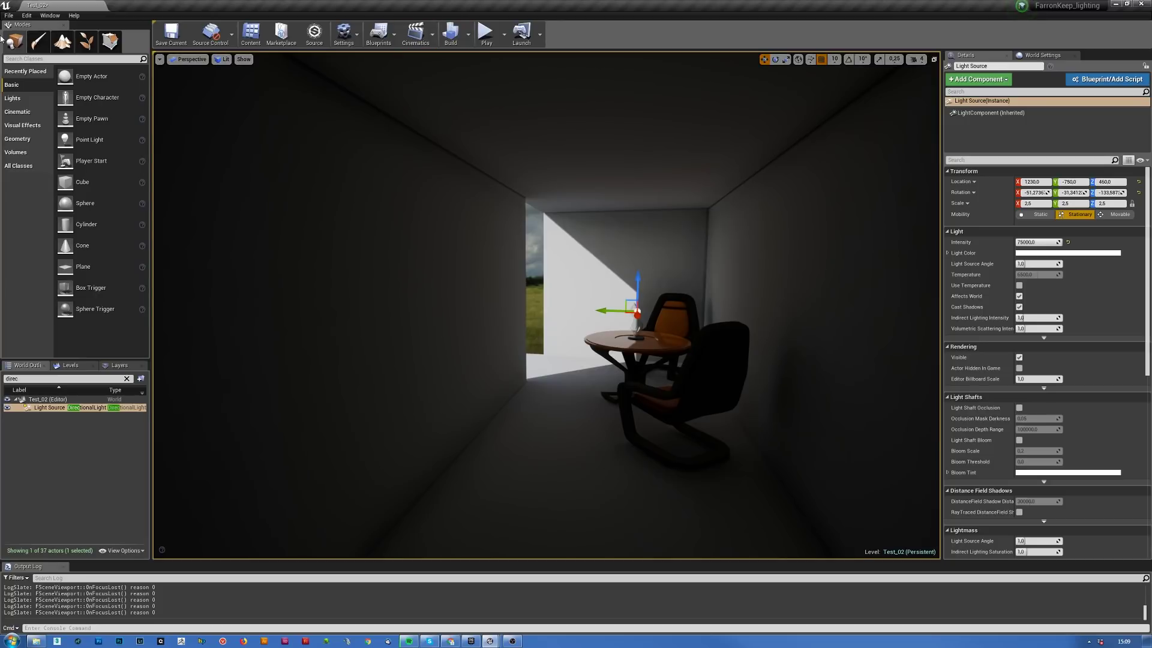
{"action": "left_click", "coordinate": [7, 16]}
{"action": "left_click", "coordinate": [34, 95]}
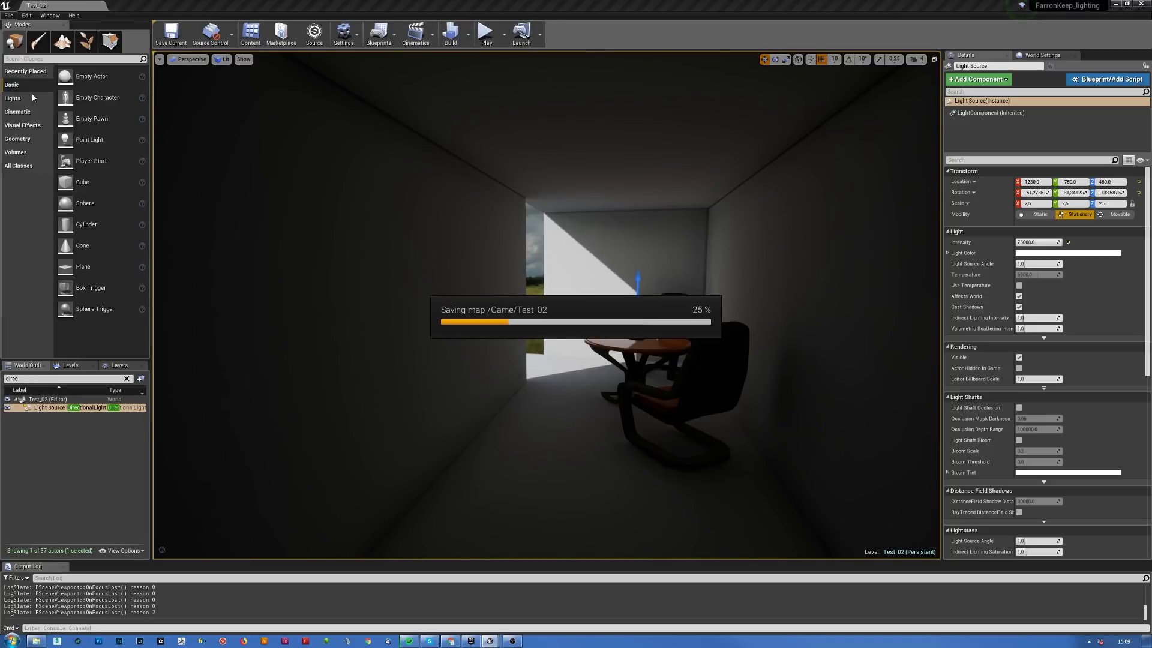
{"action": "left_click", "coordinate": [467, 35]}
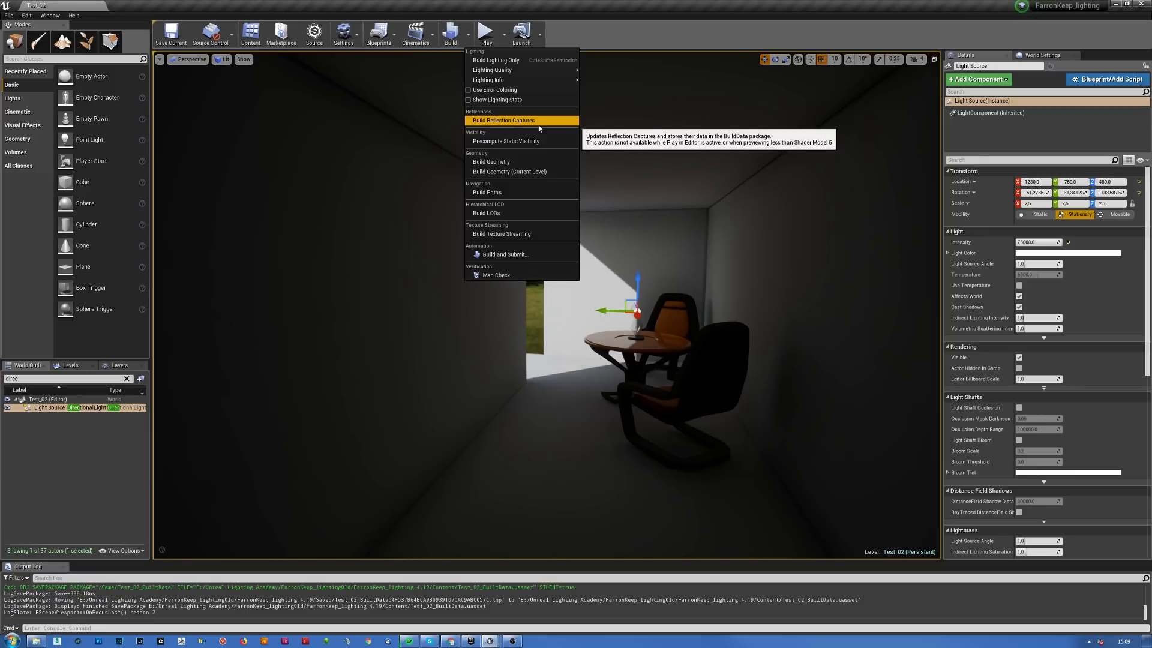
{"action": "left_click", "coordinate": [510, 61]}
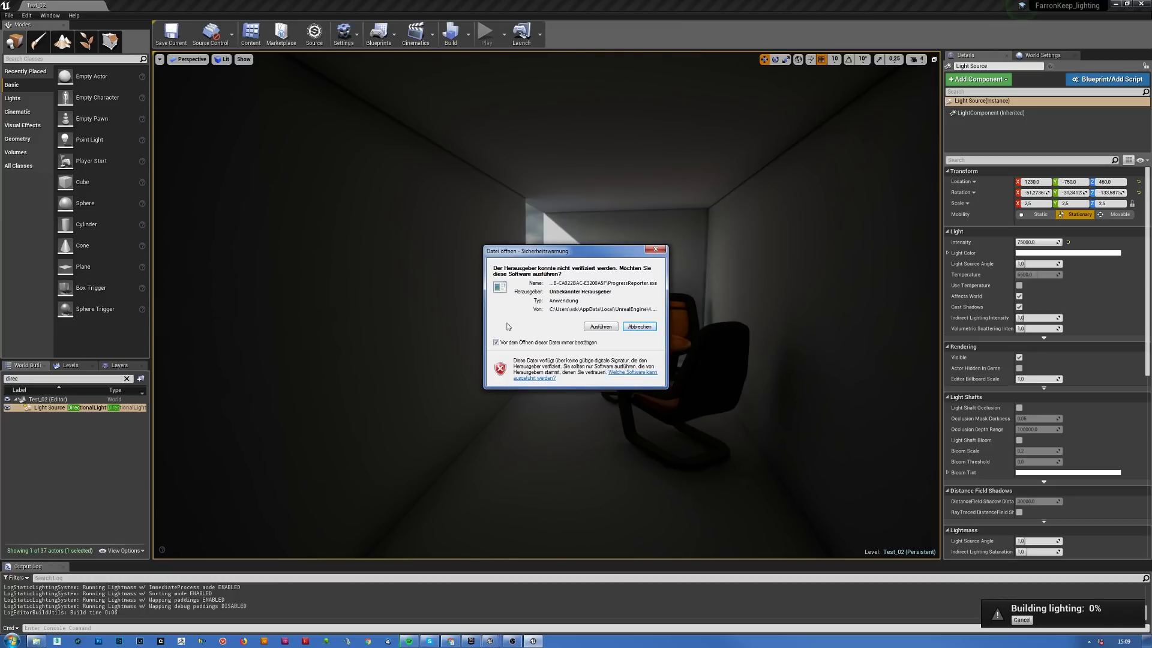
{"action": "left_click", "coordinate": [600, 326]}
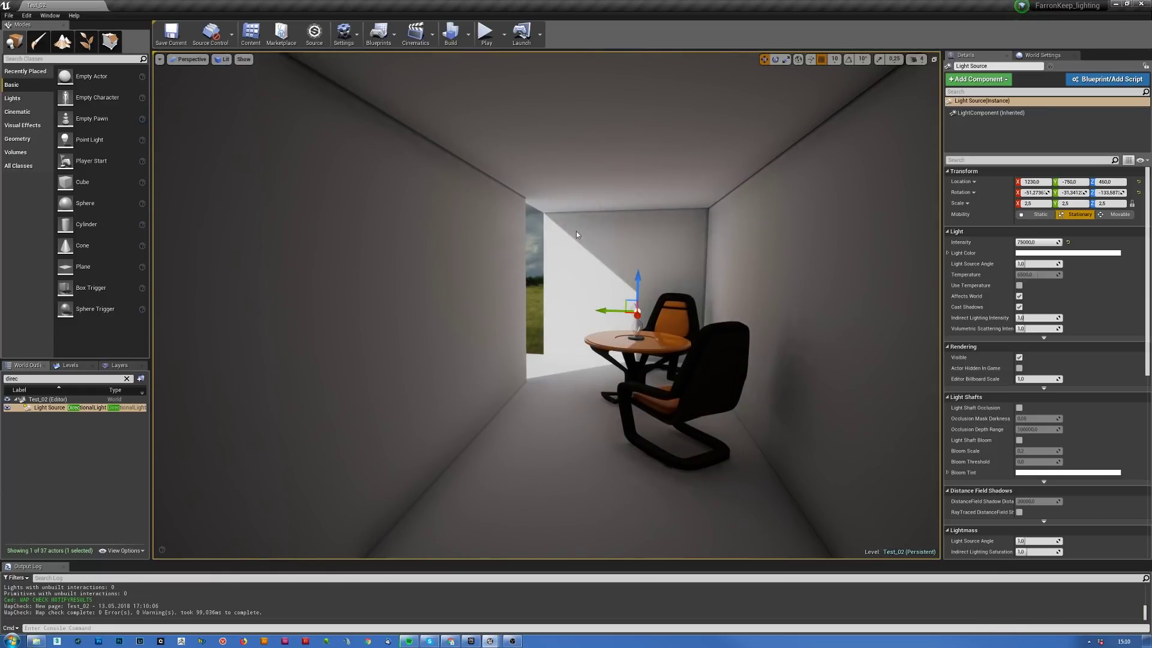
- Search the level's actors for "ref" and select the BoxReflectionCapture near the table and chairs
{"action": "mouse_move", "coordinate": [582, 348]}
{"action": "right_mouse_down"}
{"action": "mouse_move", "coordinate": [654, 354]}
{"action": "mouse_move", "coordinate": [690, 372]}
{"action": "mouse_move", "coordinate": [570, 350]}
{"action": "mouse_move", "coordinate": [594, 342]}
{"action": "mouse_move", "coordinate": [574, 355]}
{"action": "mouse_move", "coordinate": [585, 347]}
{"action": "right_mouse_up"}
{"action": "double_click", "coordinate": [38, 379]}
{"action": "type", "text": "ref"}
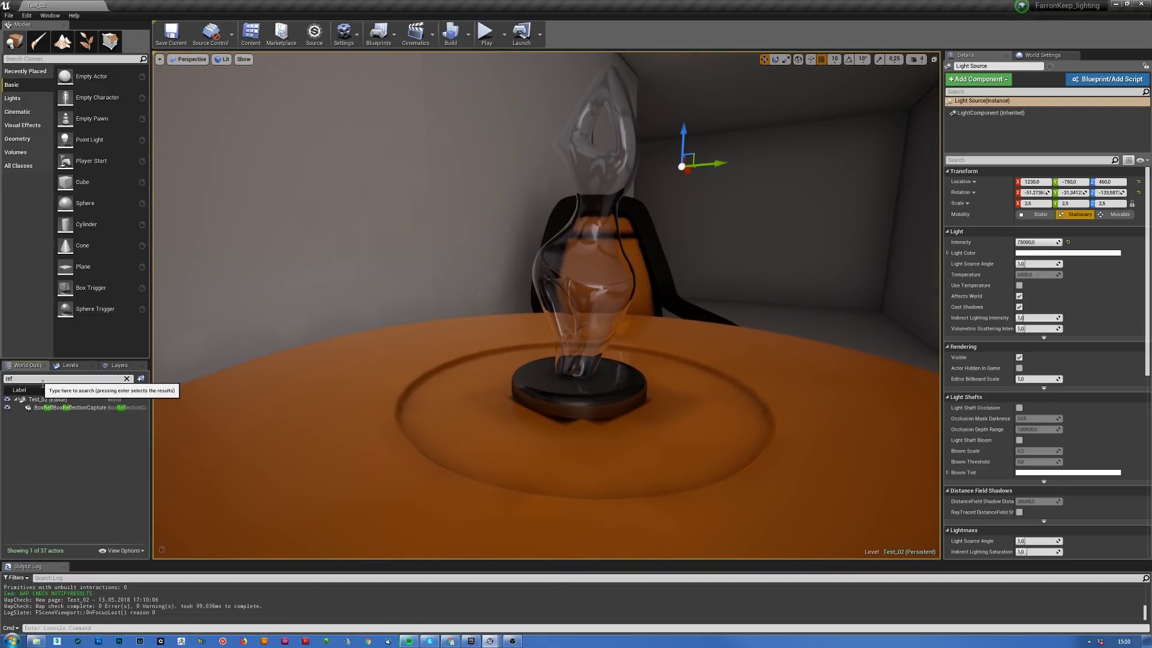
{"action": "double_click", "coordinate": [56, 408]}
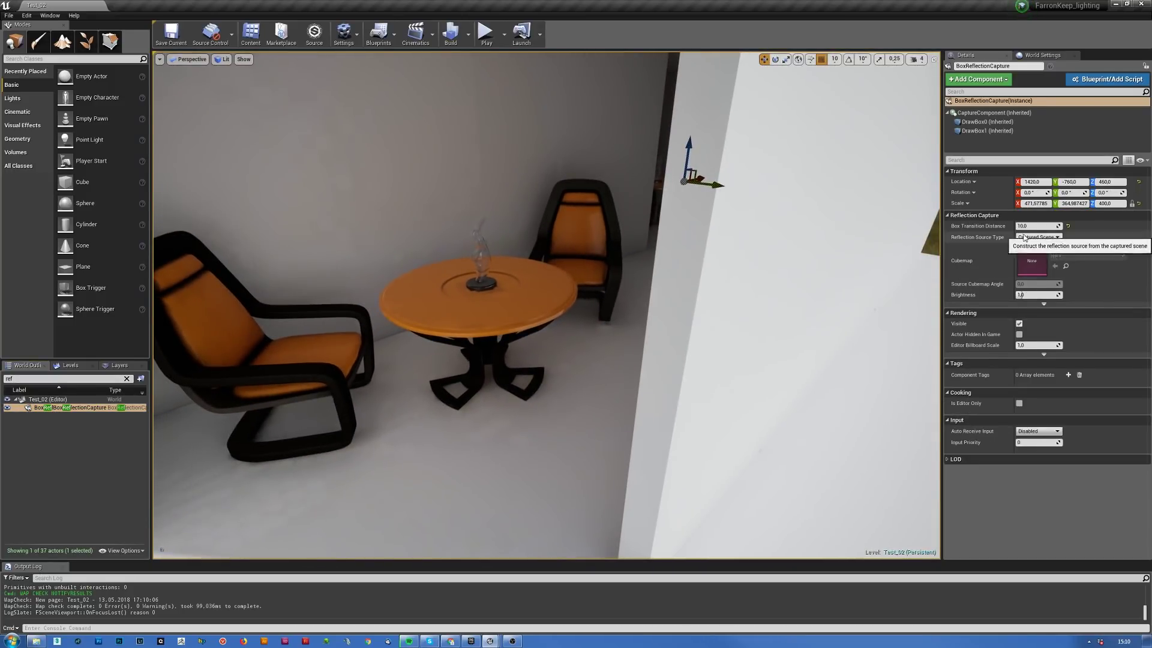
- Move the box reflection capture to Y -740 and Z 450, and build the reflection captures
{"action": "left_click_drag", "start_coordinate": [689, 147], "coordinate": [683, 152]}
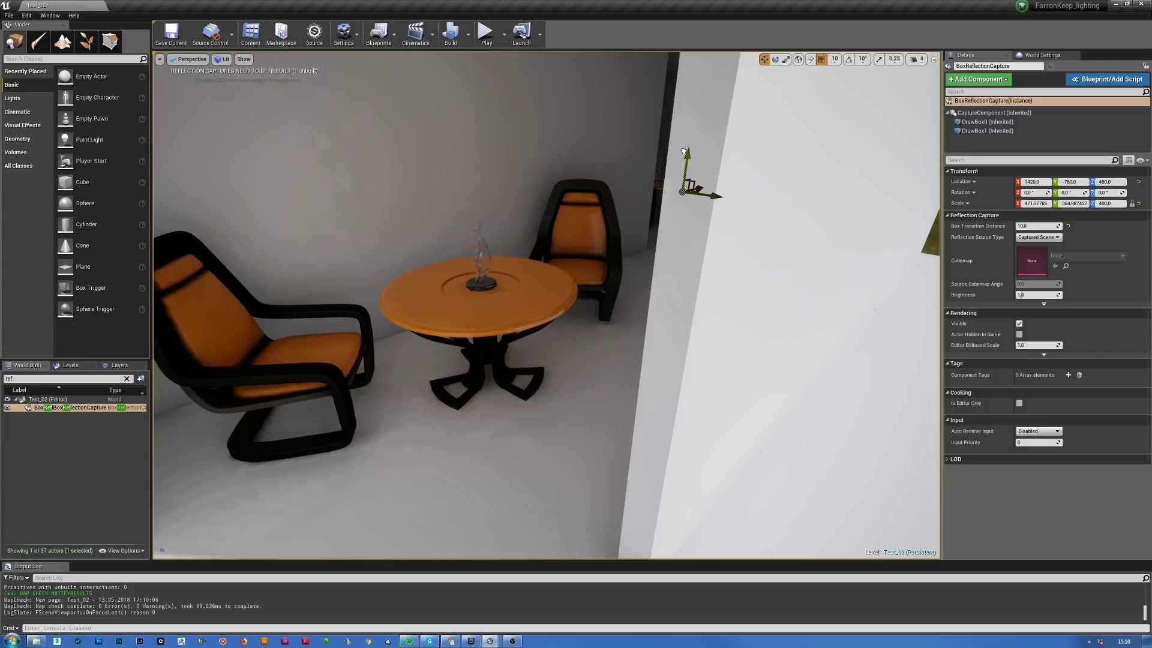
{"action": "right_click_drag", "start_coordinate": [683, 152], "coordinate": [487, 227]}
{"action": "left_click_drag", "start_coordinate": [487, 228], "coordinate": [513, 233]}
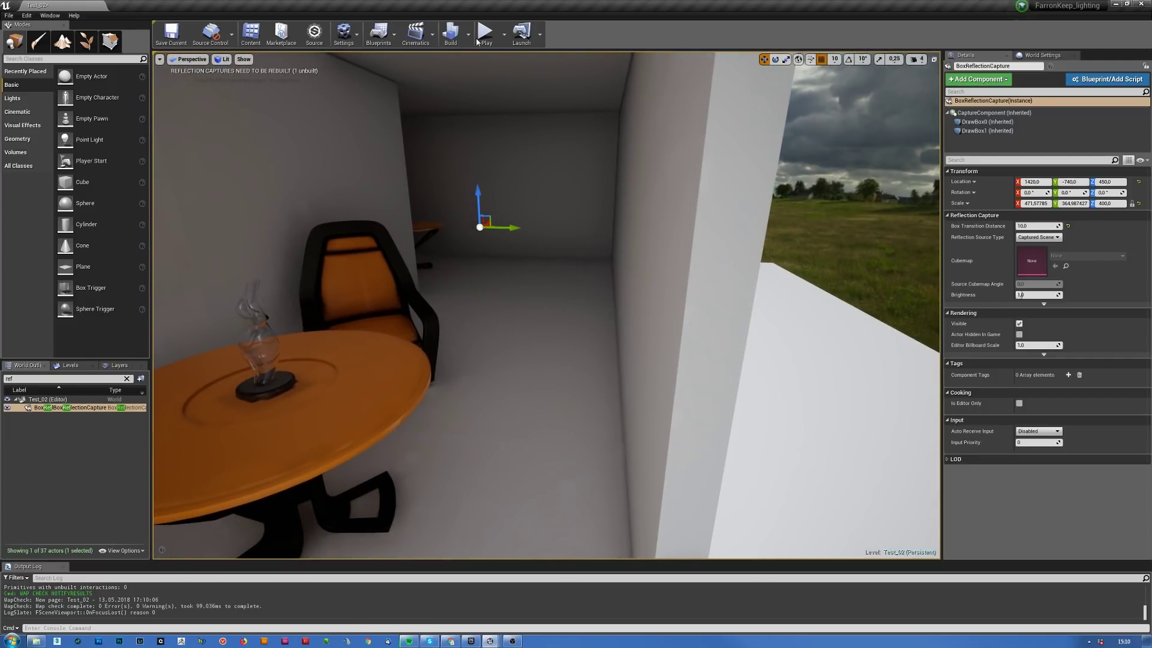
{"action": "left_click", "coordinate": [468, 35]}
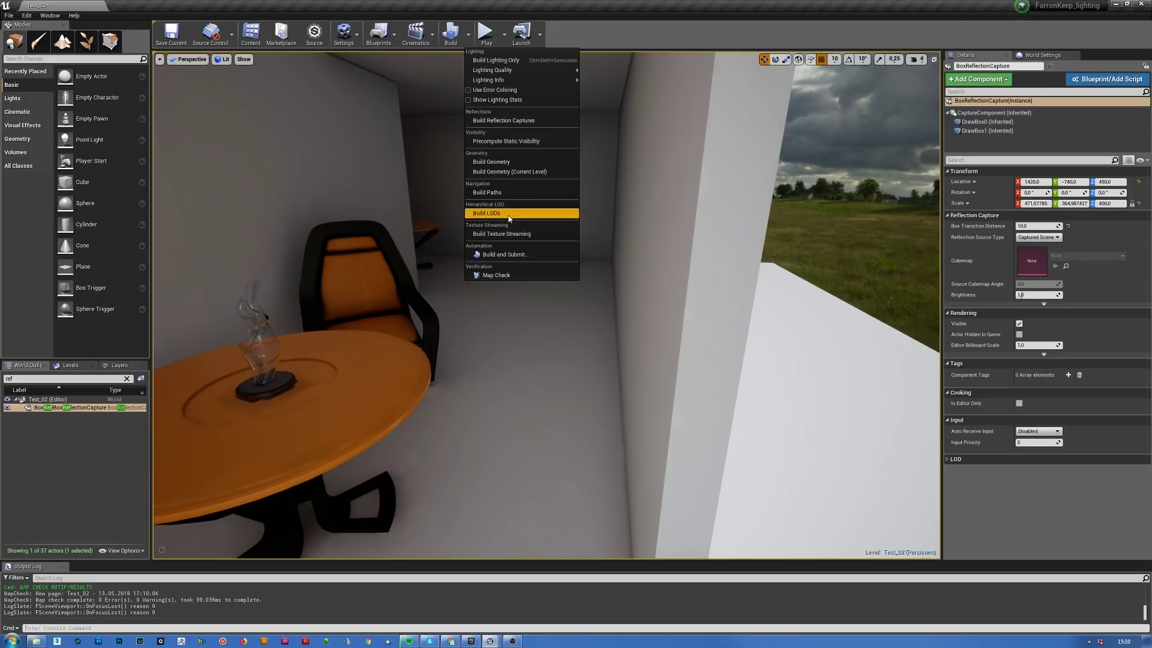
{"action": "left_click", "coordinate": [508, 123]}
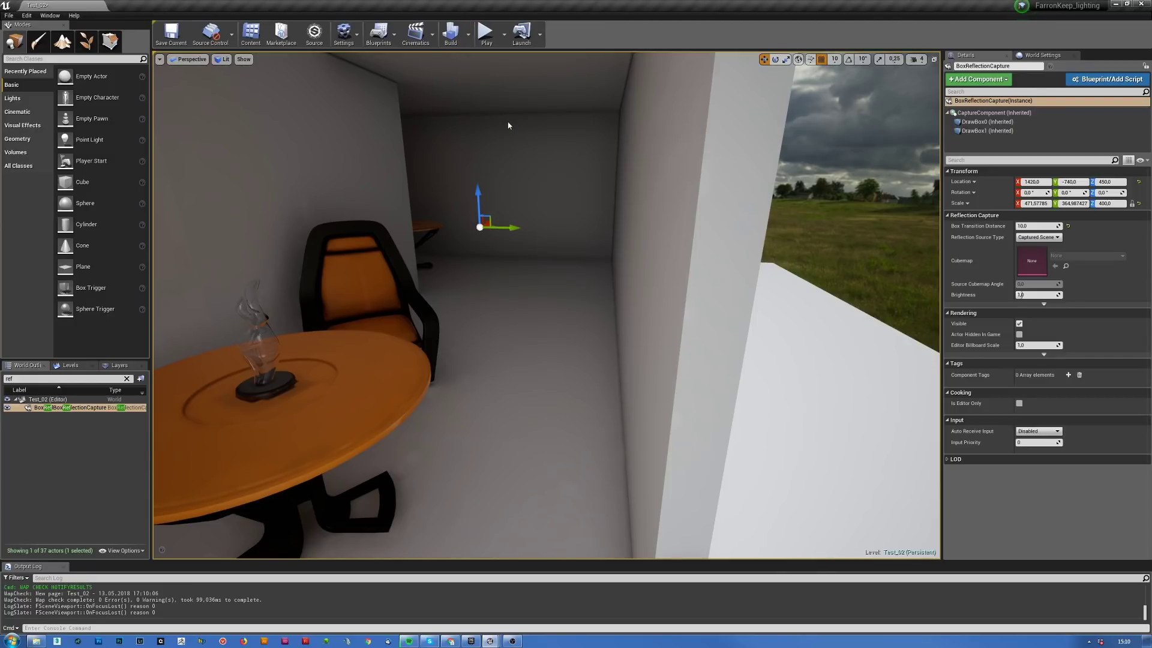
{"action": "right_click_drag", "start_coordinate": [269, 390], "coordinate": [487, 384]}
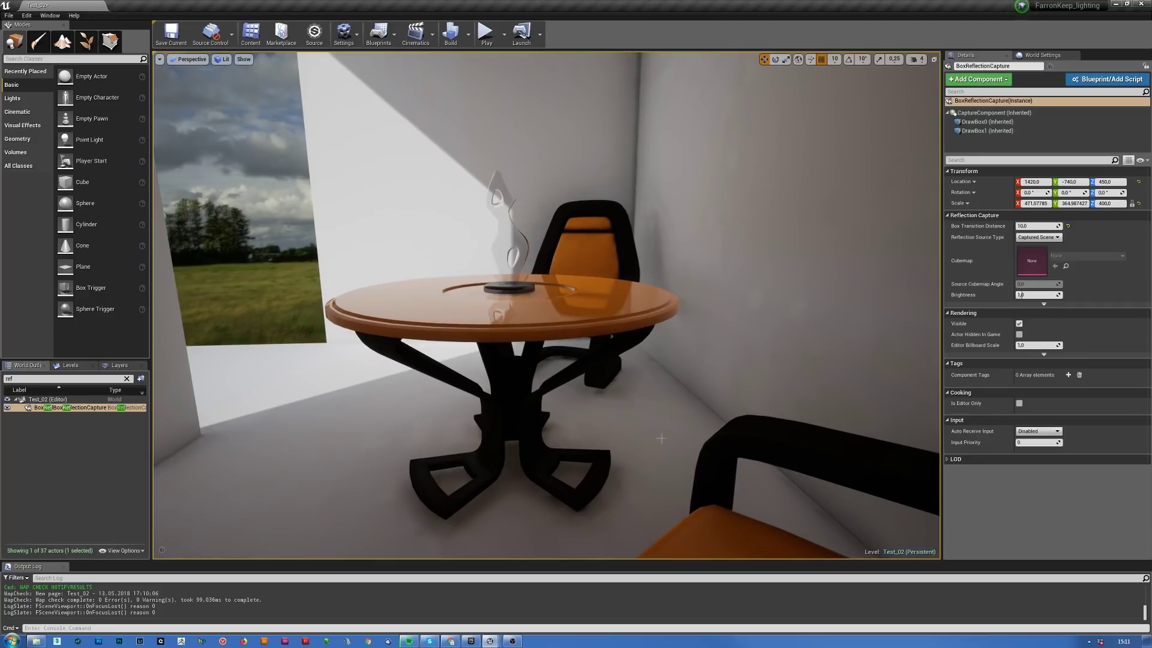
- Inspect the reflections on the round table and chairs in the lit room, and select the table mesh
{"action": "right_click_drag", "start_coordinate": [565, 400], "coordinate": [824, 524]}
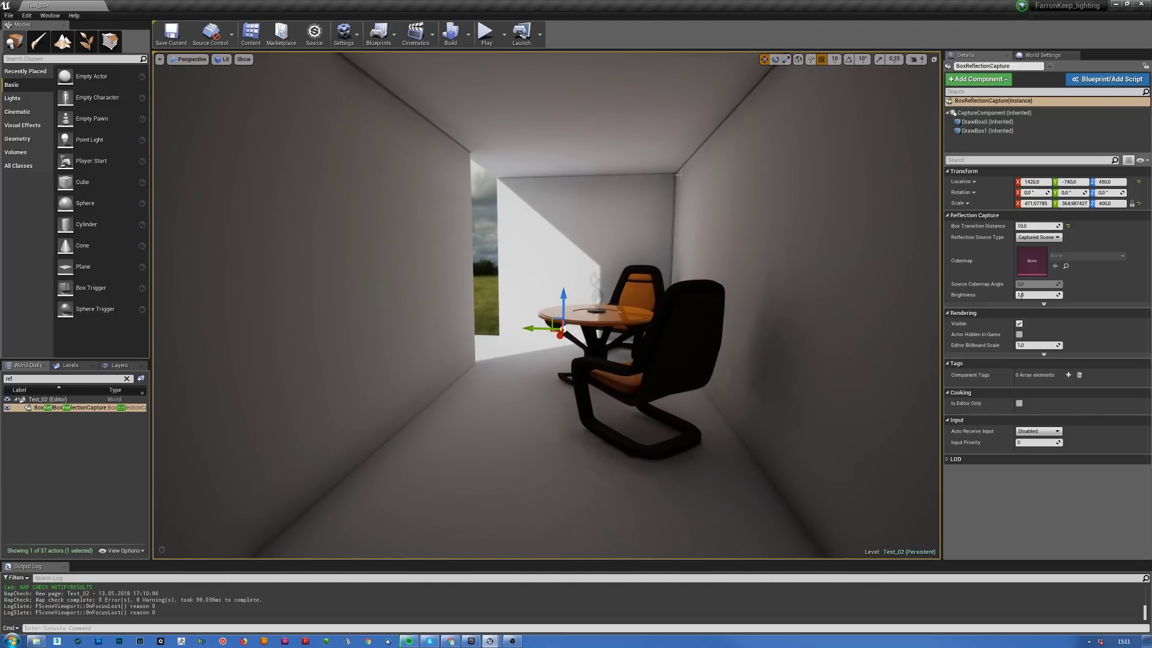
{"action": "right_click_drag", "start_coordinate": [480, 360], "coordinate": [540, 396]}
{"action": "right_click_drag", "start_coordinate": [545, 306], "coordinate": [567, 309]}
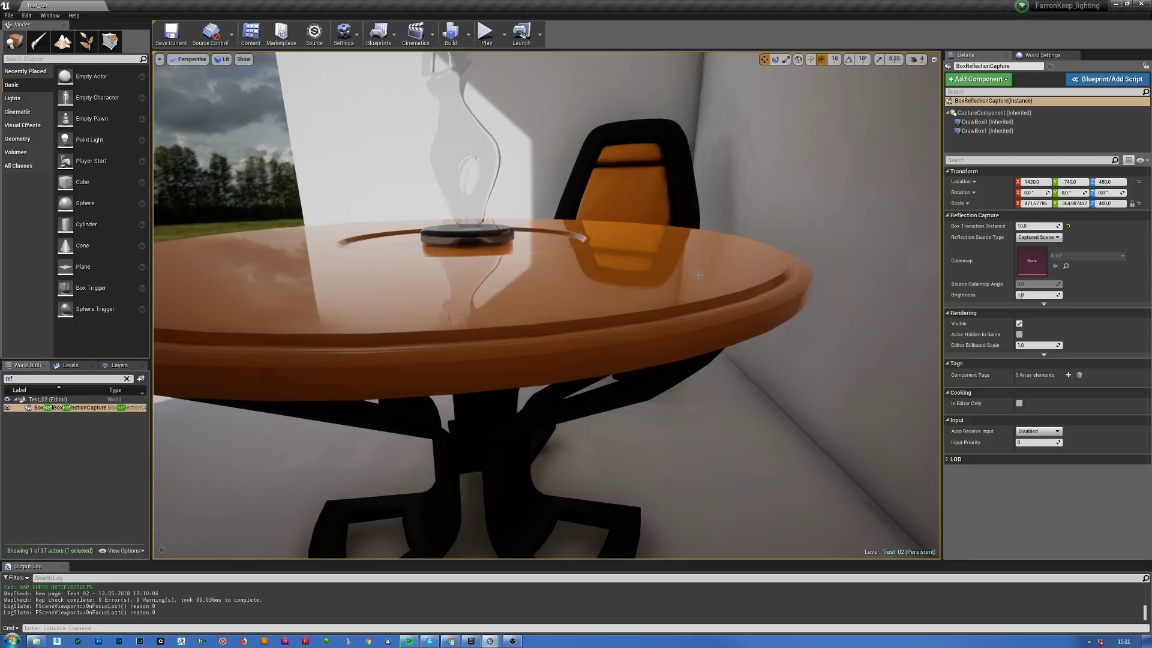
{"action": "right_click_drag", "start_coordinate": [611, 378], "coordinate": [514, 483]}
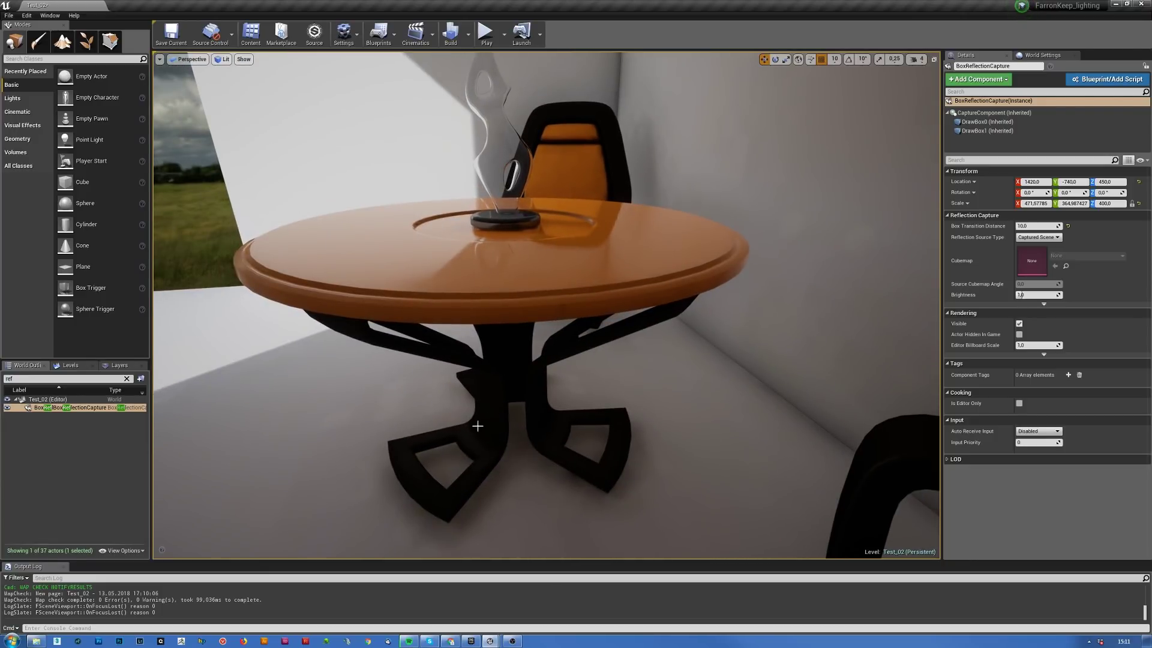
{"action": "left_click", "coordinate": [497, 400]}
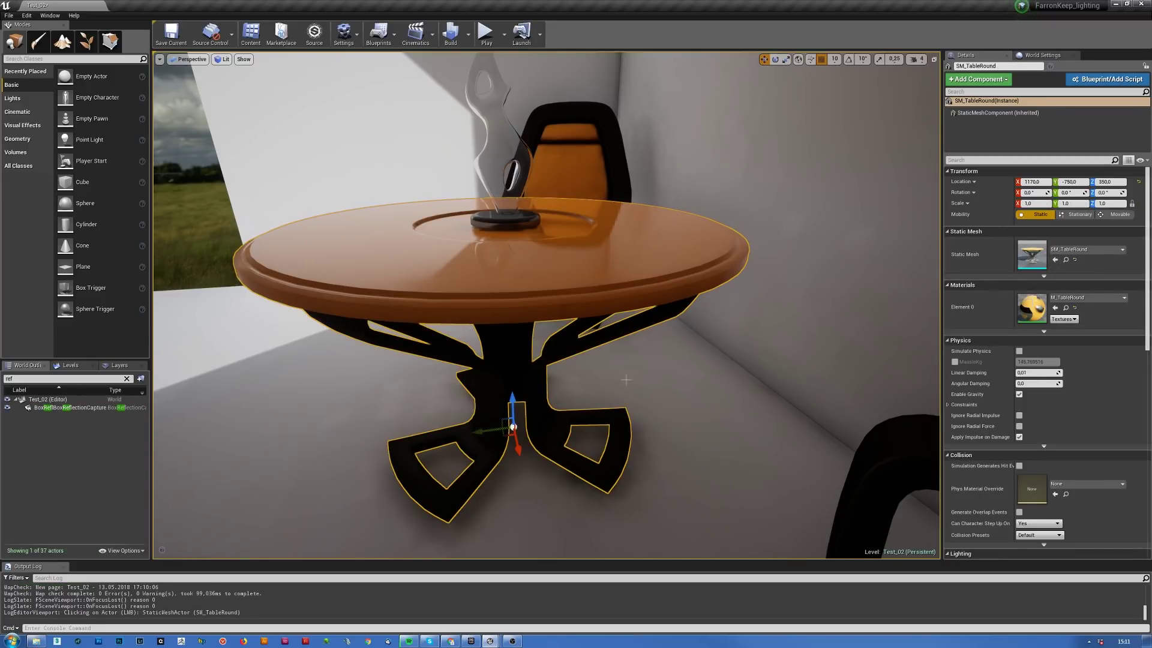
{"action": "right_click_drag", "start_coordinate": [601, 386], "coordinate": [586, 343]}
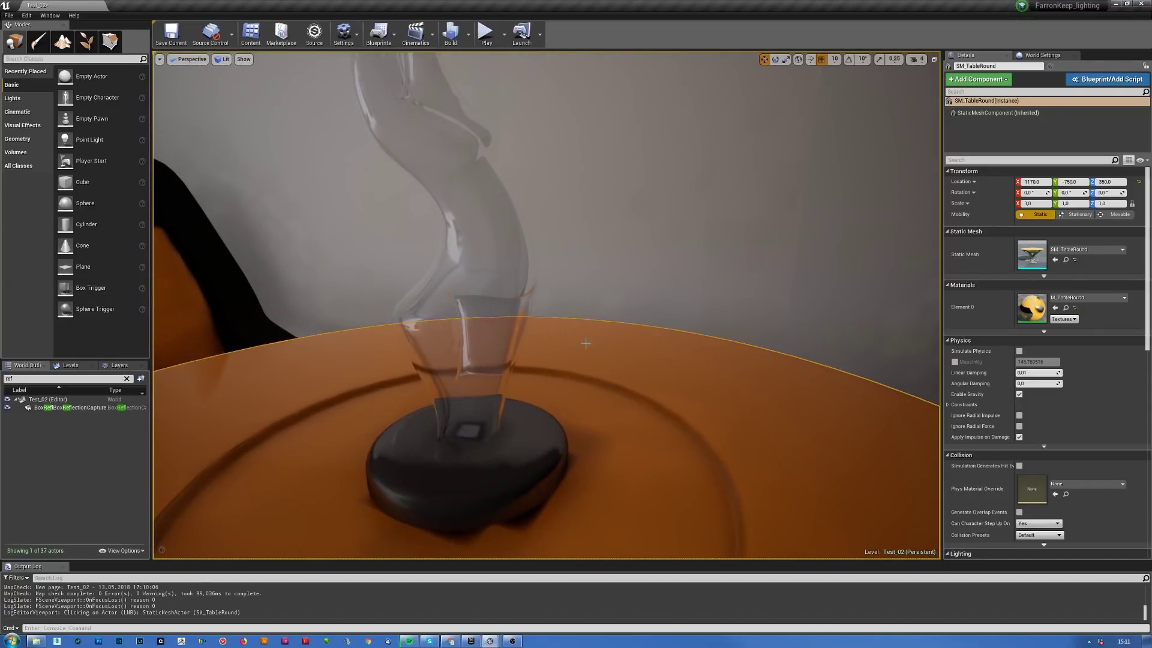
- Select the BoxReflectionCapture and toggle its visibility repeatedly to compare reflections on the glass lamp and tabletop
{"action": "left_click", "coordinate": [37, 407]}
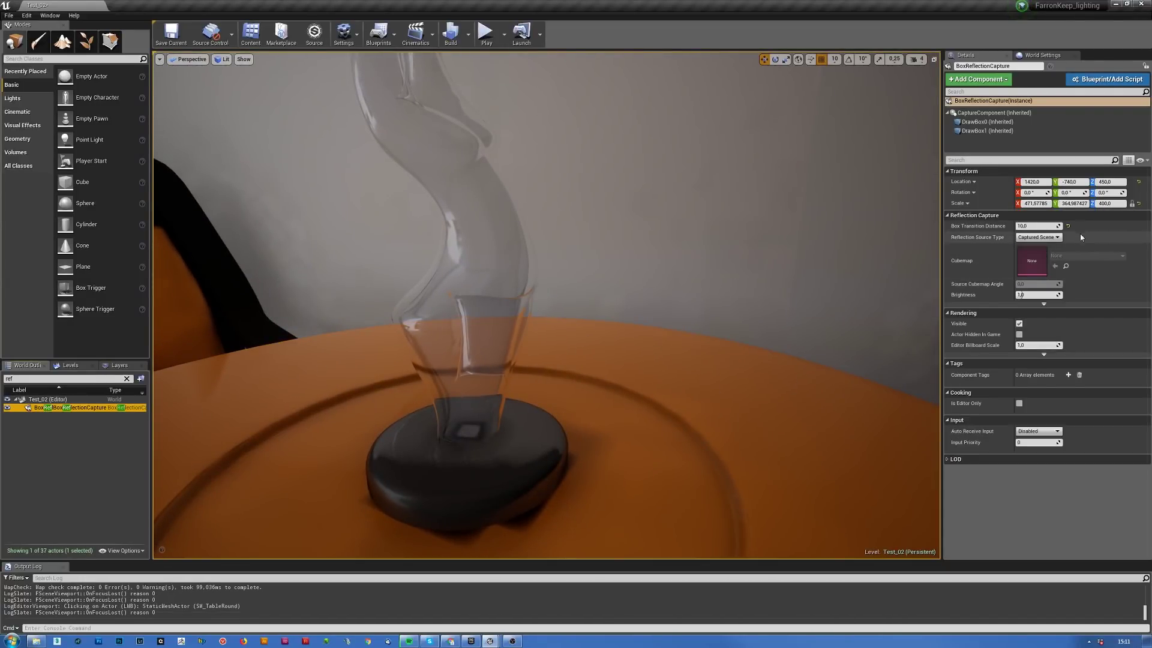
{"action": "left_click", "coordinate": [1020, 323]}
{"action": "left_click", "coordinate": [1019, 323]}
{"action": "left_click", "coordinate": [1019, 324]}
{"action": "left_click", "coordinate": [1019, 324]}
{"action": "left_click", "coordinate": [1020, 323]}
{"action": "left_click", "coordinate": [1019, 324]}
{"action": "left_click", "coordinate": [1019, 324]}
{"action": "left_click", "coordinate": [1019, 324]}
{"action": "left_click", "coordinate": [1020, 325]}
{"action": "left_click", "coordinate": [1020, 325]}
- Toggle the box reflection capture's visibility repeatedly to compare its effect on the orange chair's upholstery
{"action": "right_click_drag", "start_coordinate": [651, 380], "coordinate": [743, 395]}
{"action": "key", "text": "s"}
{"action": "key", "text": "w"}
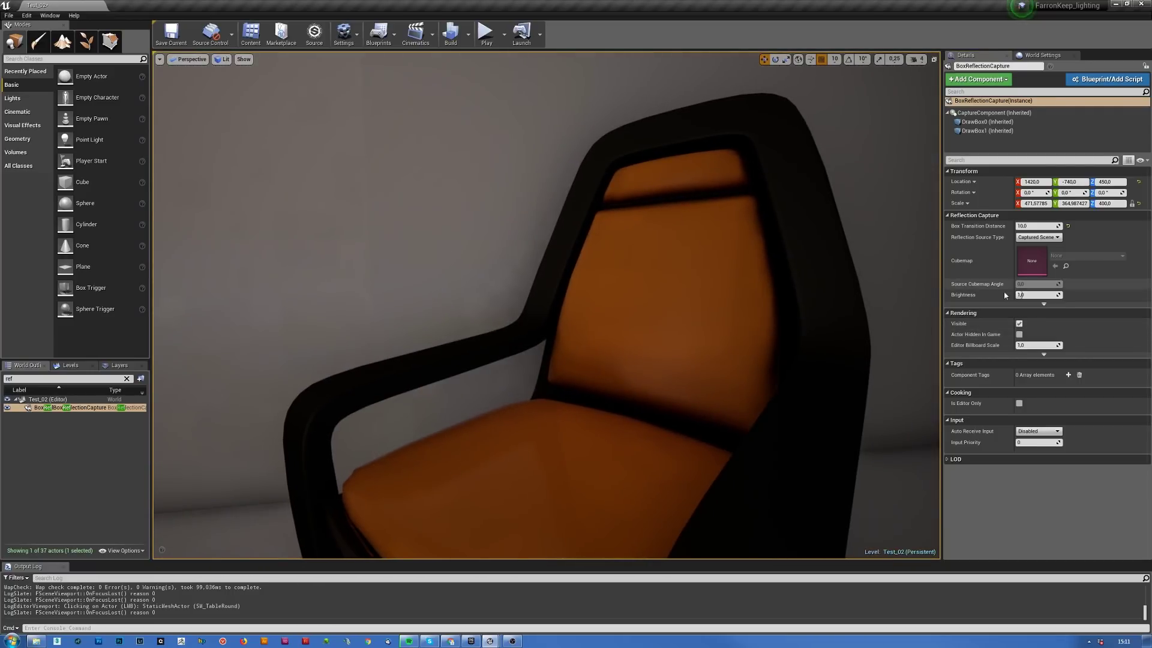
{"action": "left_click", "coordinate": [1019, 325]}
{"action": "left_click", "coordinate": [1020, 325]}
{"action": "left_click", "coordinate": [1020, 324]}
{"action": "left_click", "coordinate": [1019, 325]}
{"action": "left_click", "coordinate": [1020, 325]}
{"action": "left_click", "coordinate": [1020, 325]}
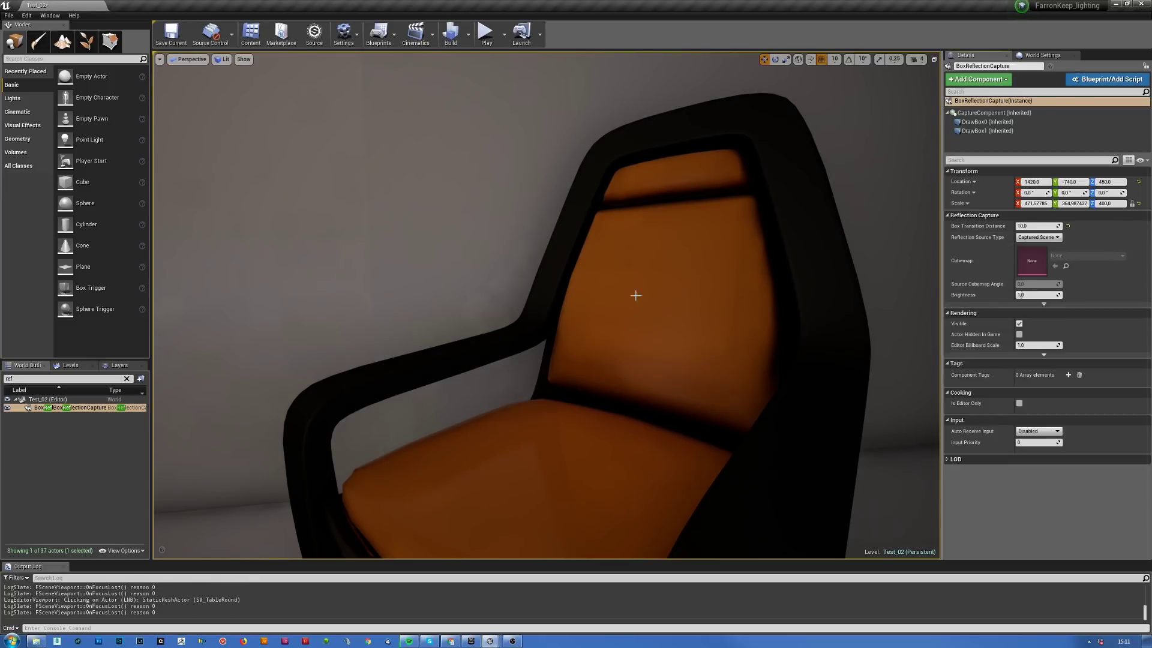
- Examine lighting and reflections throughout the interior, from the dark corner table to the sunlit seating area by the window opening
{"action": "right_click_drag", "start_coordinate": [592, 293], "coordinate": [741, 300]}
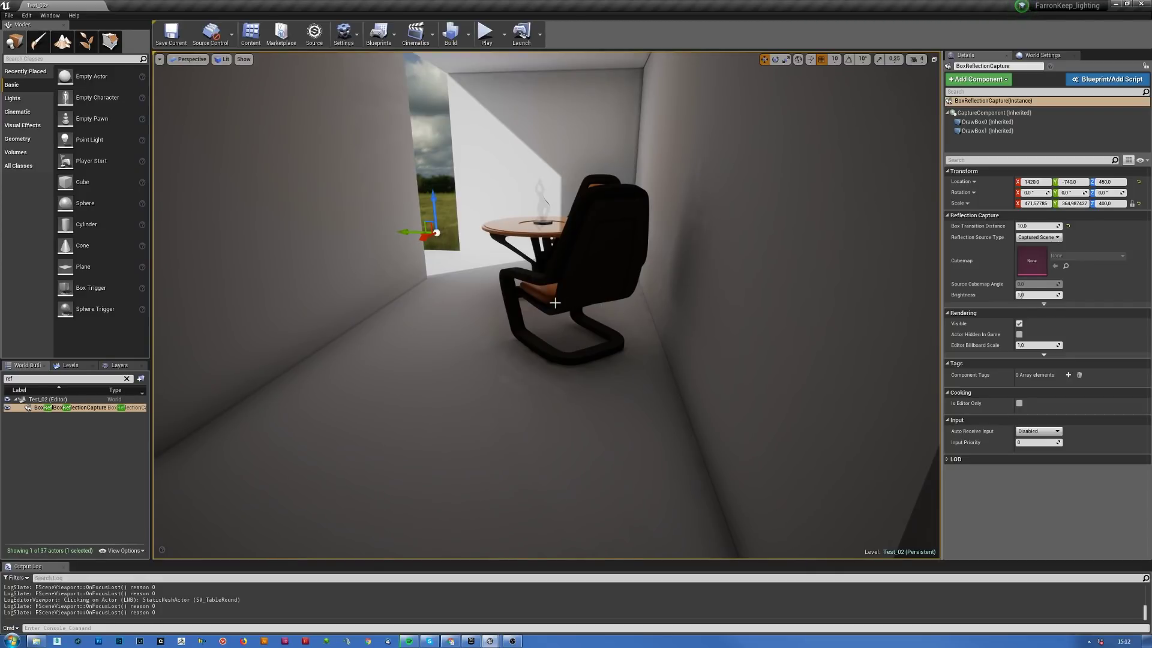
{"action": "right_click_drag", "start_coordinate": [575, 273], "coordinate": [781, 230]}
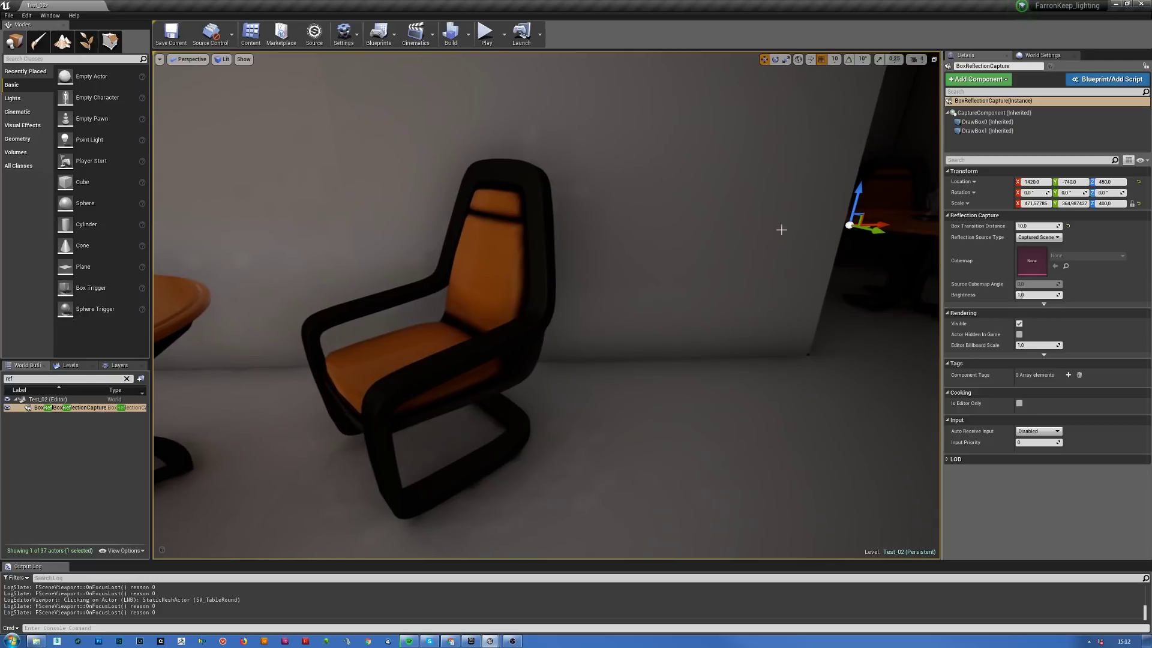
{"action": "right_click_drag", "start_coordinate": [858, 306], "coordinate": [771, 312]}
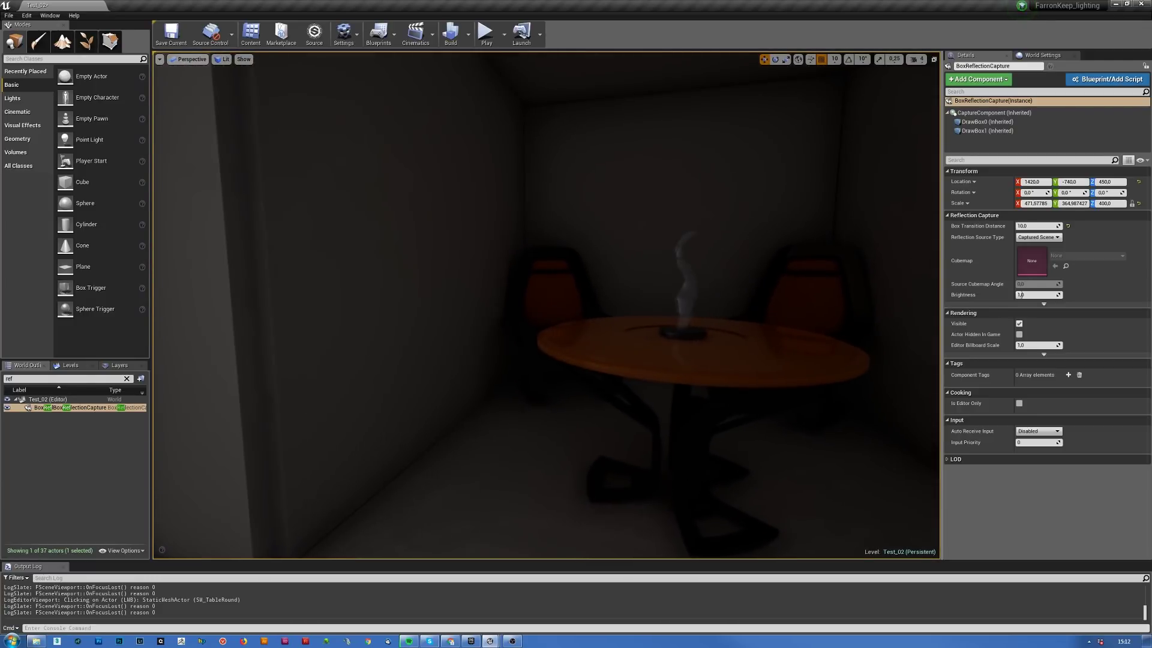
{"action": "right_click_drag", "start_coordinate": [693, 424], "coordinate": [533, 426]}
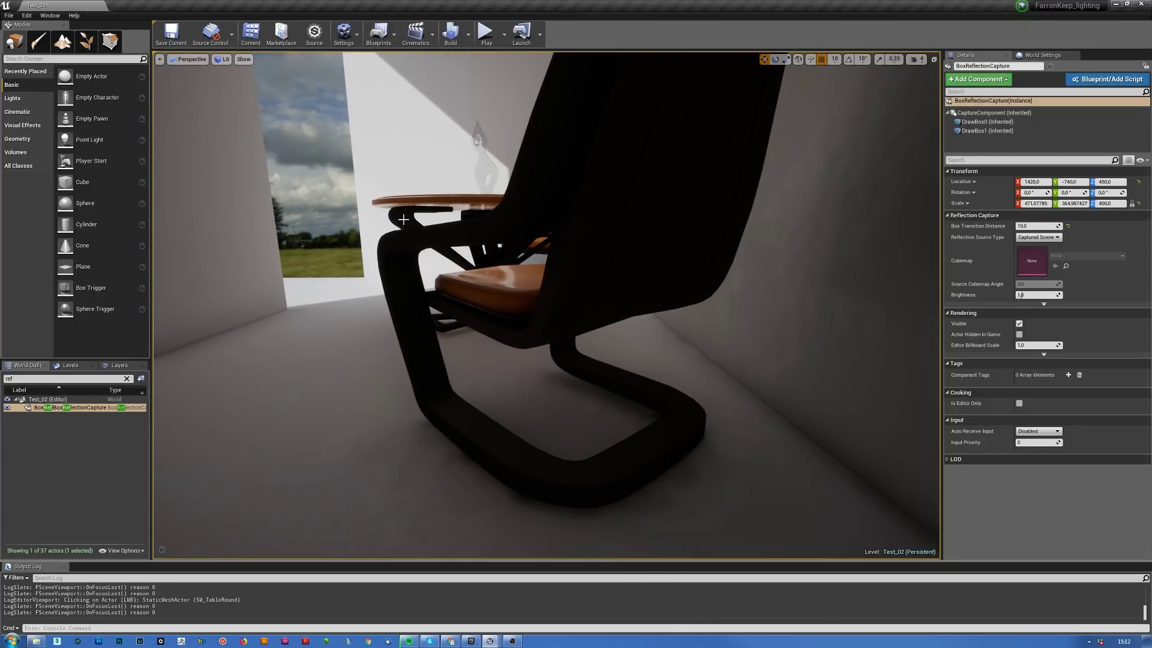
{"action": "right_click_drag", "start_coordinate": [777, 288], "coordinate": [780, 287]}
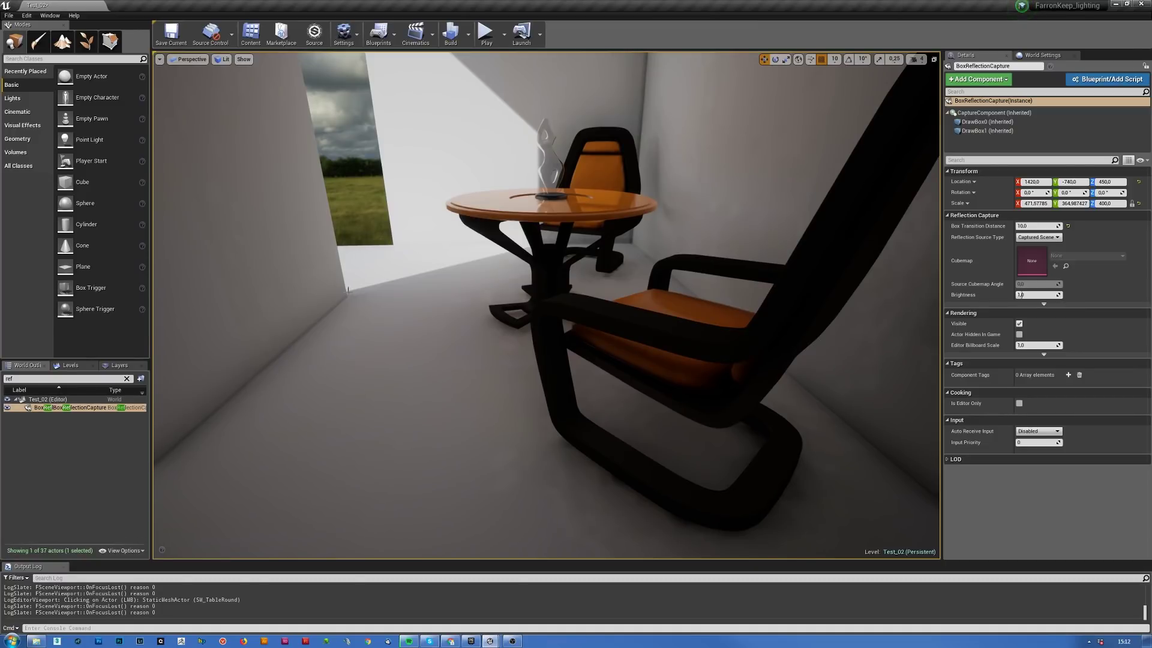
{"action": "right_click_drag", "start_coordinate": [520, 322], "coordinate": [527, 323]}
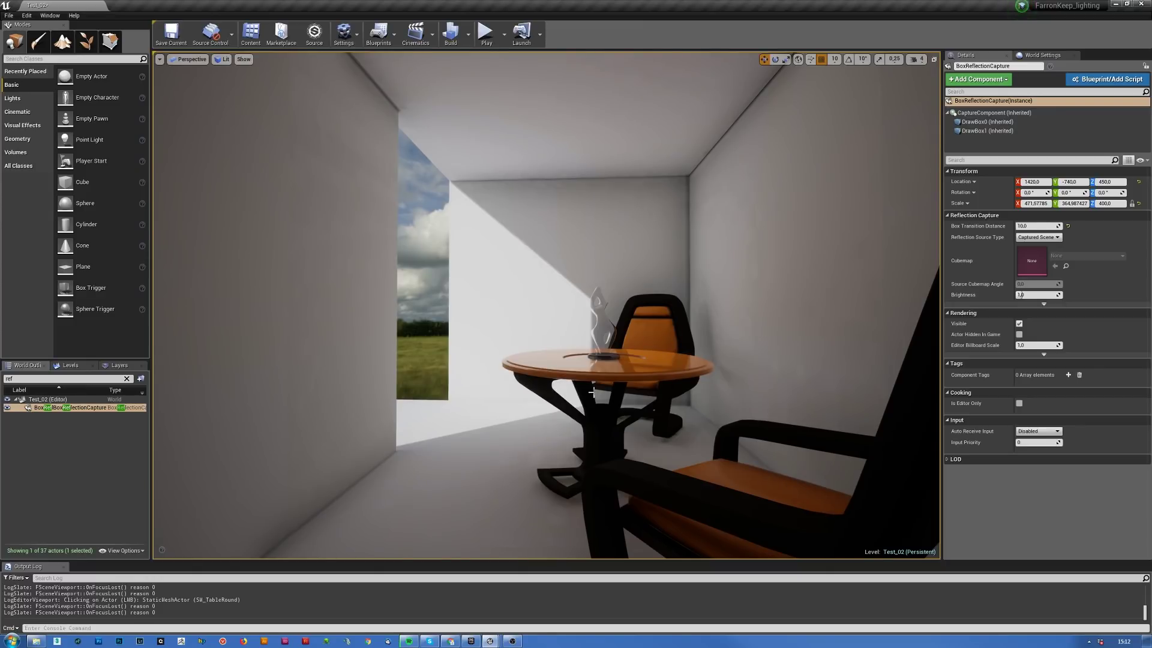
{"action": "right_click_drag", "start_coordinate": [582, 386], "coordinate": [584, 427]}
{"action": "key", "text": "w"}
{"action": "right_click_drag", "start_coordinate": [652, 499], "coordinate": [767, 490]}
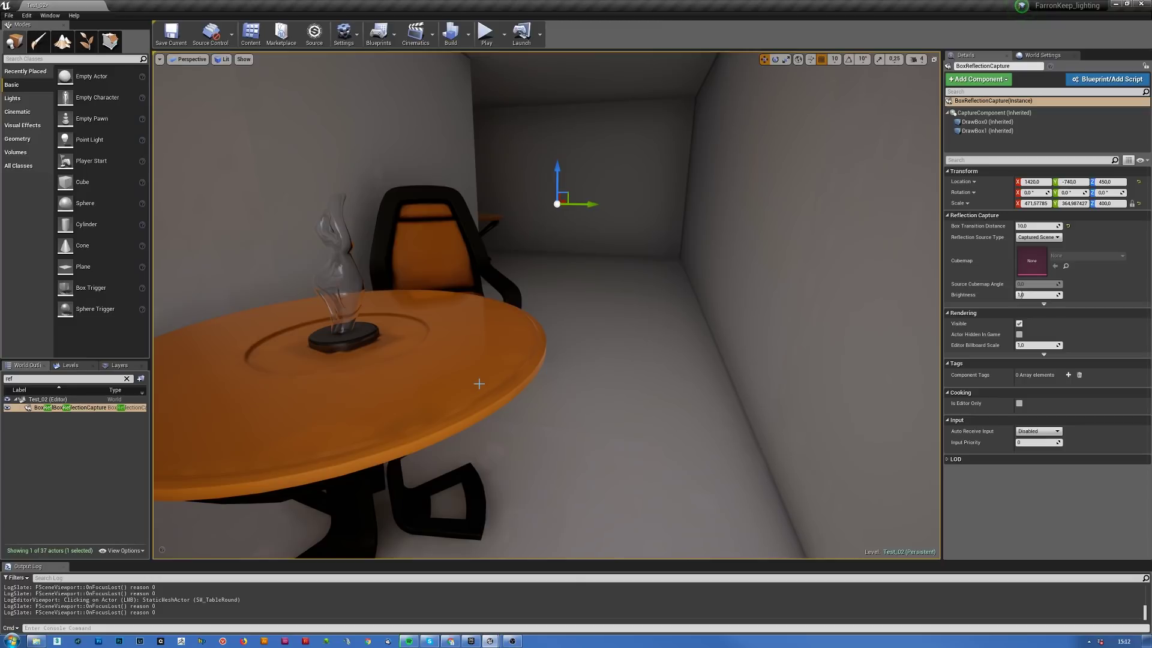
{"action": "mouse_move", "coordinate": [479, 383]}
{"action": "right_mouse_down"}
{"action": "mouse_move", "coordinate": [624, 384]}
{"action": "mouse_move", "coordinate": [408, 374]}
{"action": "mouse_move", "coordinate": [464, 379]}
{"action": "right_mouse_up"}
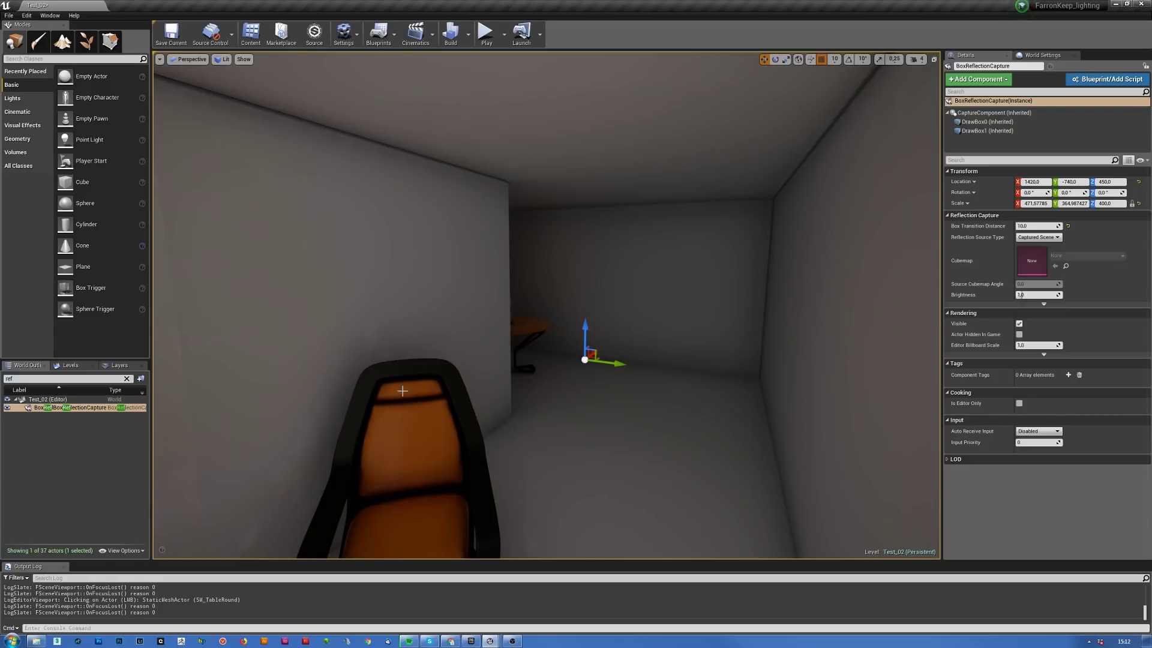
{"action": "right_click_drag", "start_coordinate": [458, 437], "coordinate": [2, 432]}
- Find the PostProcessVolume by filtering the level's actors for "post" and set its Aperture (F-stop) to 5
{"action": "left_click", "coordinate": [36, 381]}
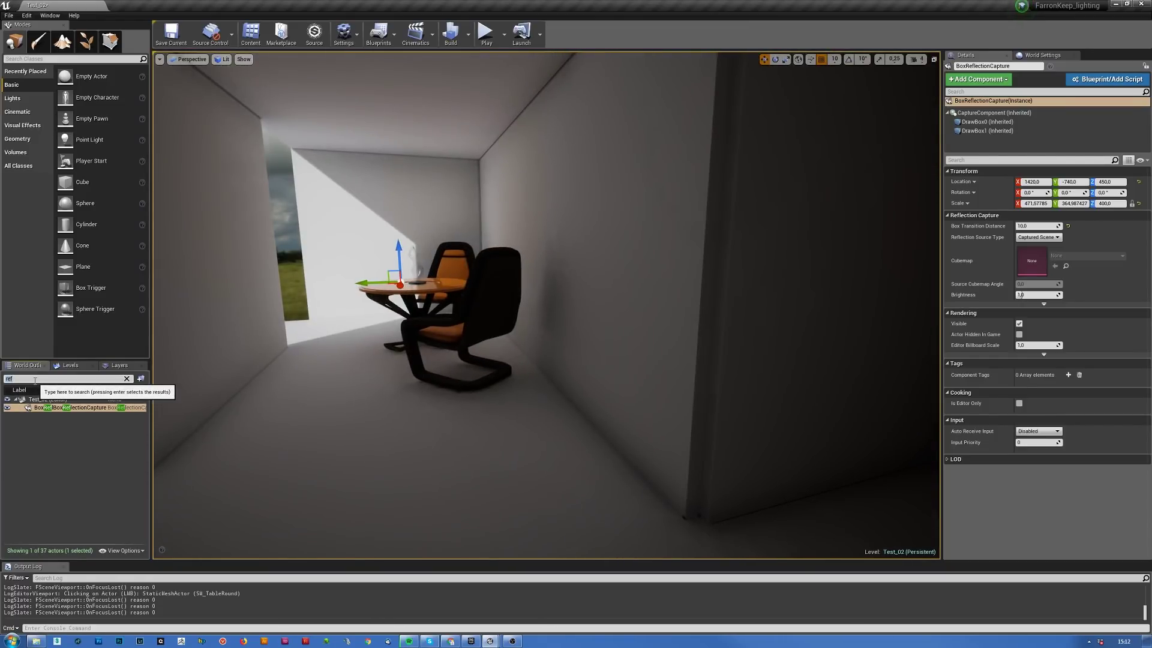
{"action": "type", "text": "post"}
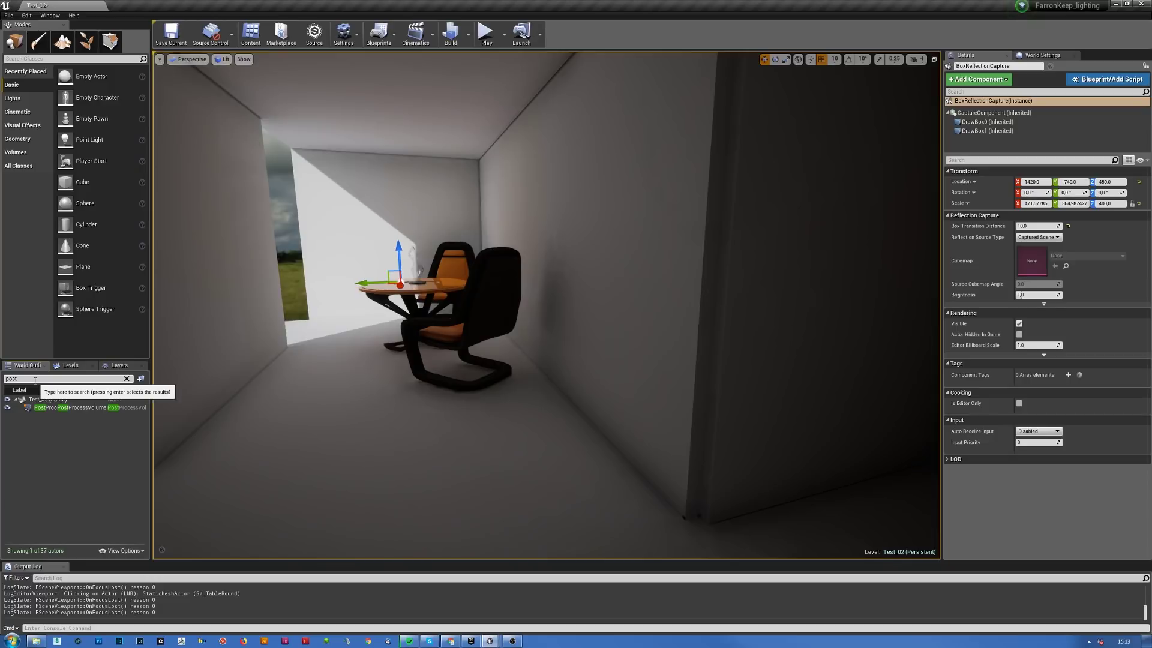
{"action": "left_click", "coordinate": [73, 410]}
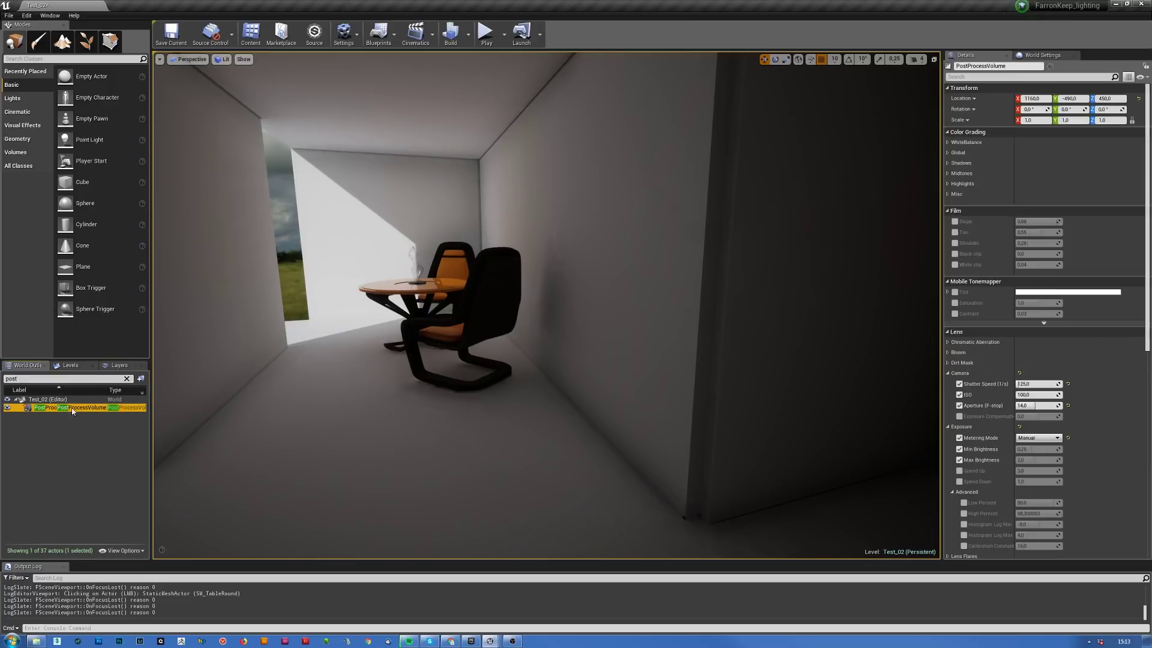
{"action": "left_click", "coordinate": [1036, 405]}
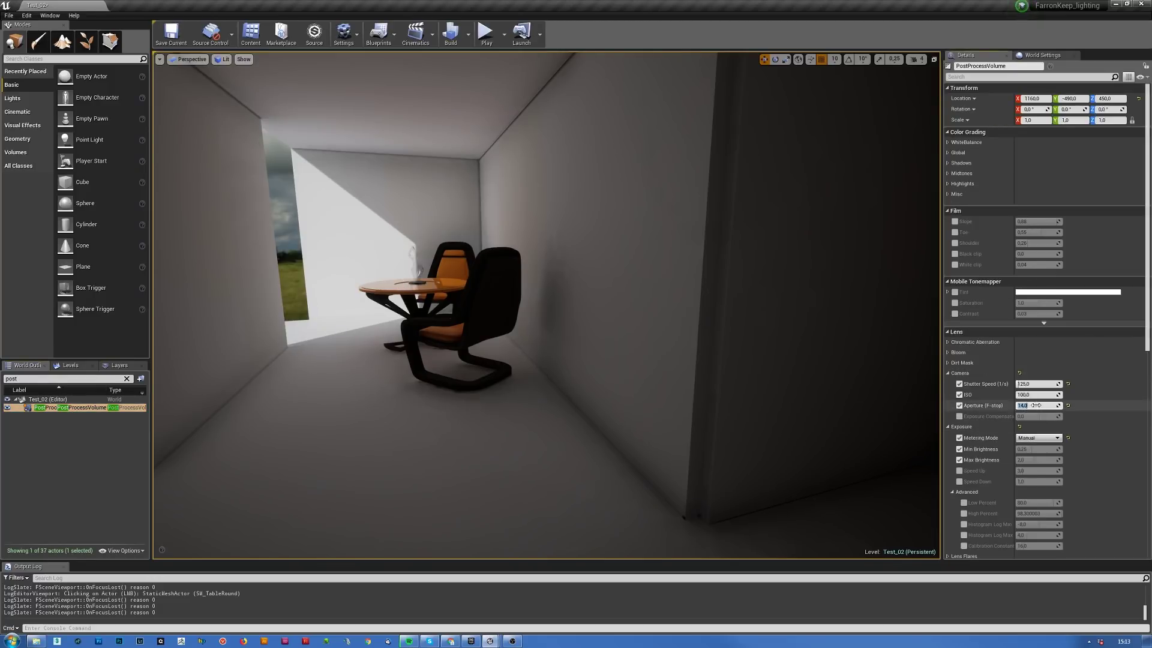
{"action": "type", "text": "5"}
{"action": "key", "text": "Return"}
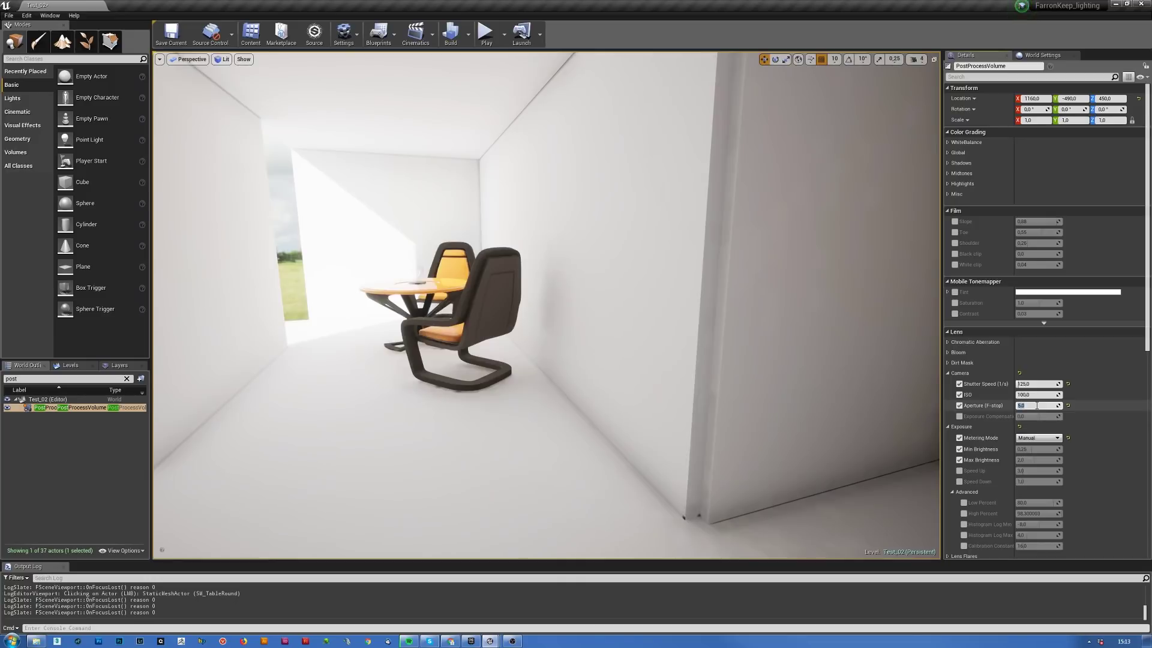
- Check the brightened interior around the chairs and corridor, and set the post process volume's Aperture (F-stop) to 7
{"action": "right_click_drag", "start_coordinate": [735, 400], "coordinate": [765, 399]}
{"action": "right_click_drag", "start_coordinate": [633, 490], "coordinate": [633, 490]}
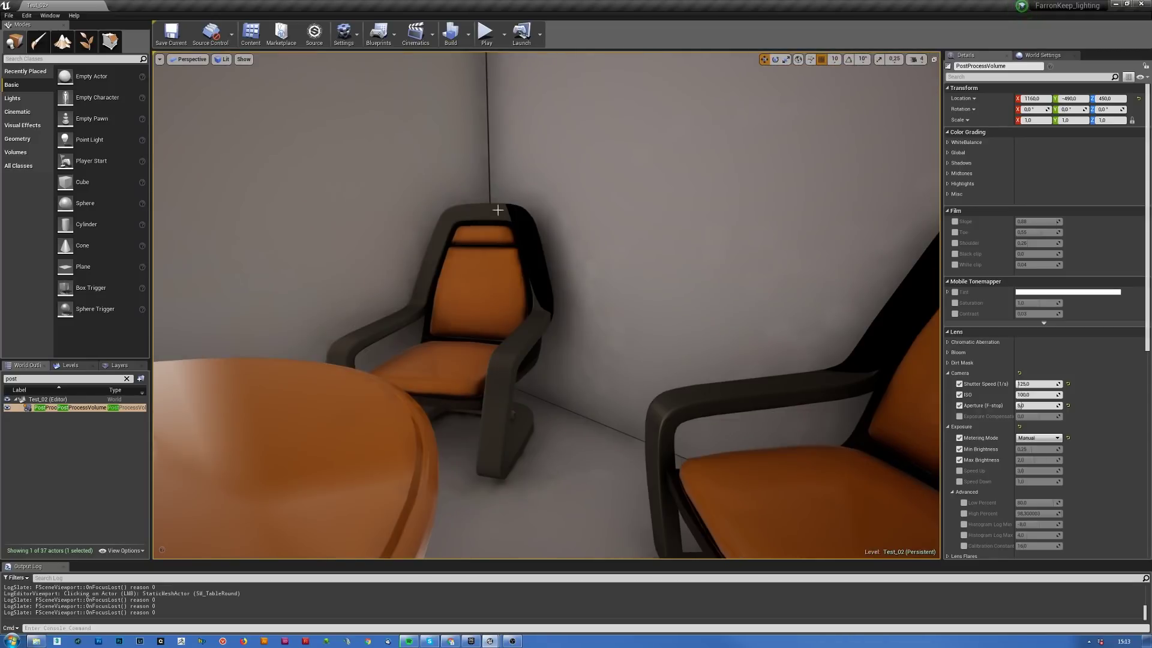
{"action": "right_click_drag", "start_coordinate": [518, 359], "coordinate": [540, 392]}
{"action": "right_click_drag", "start_coordinate": [591, 265], "coordinate": [591, 265]}
{"action": "right_click_drag", "start_coordinate": [589, 344], "coordinate": [589, 344]}
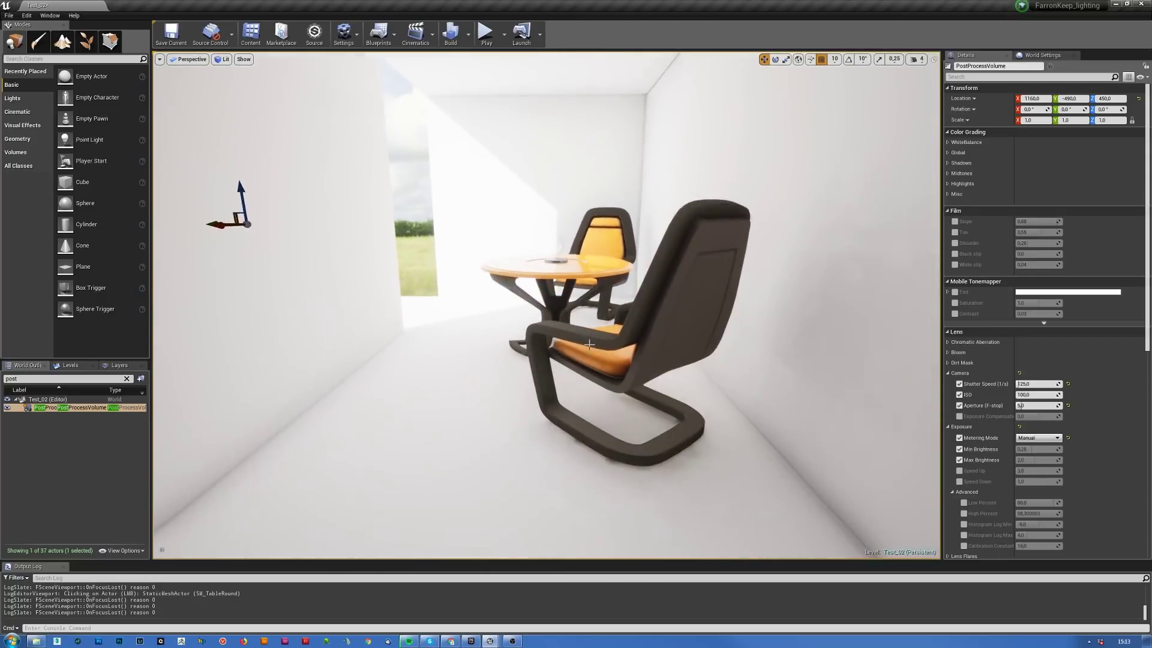
{"action": "right_click_drag", "start_coordinate": [640, 425], "coordinate": [641, 424]}
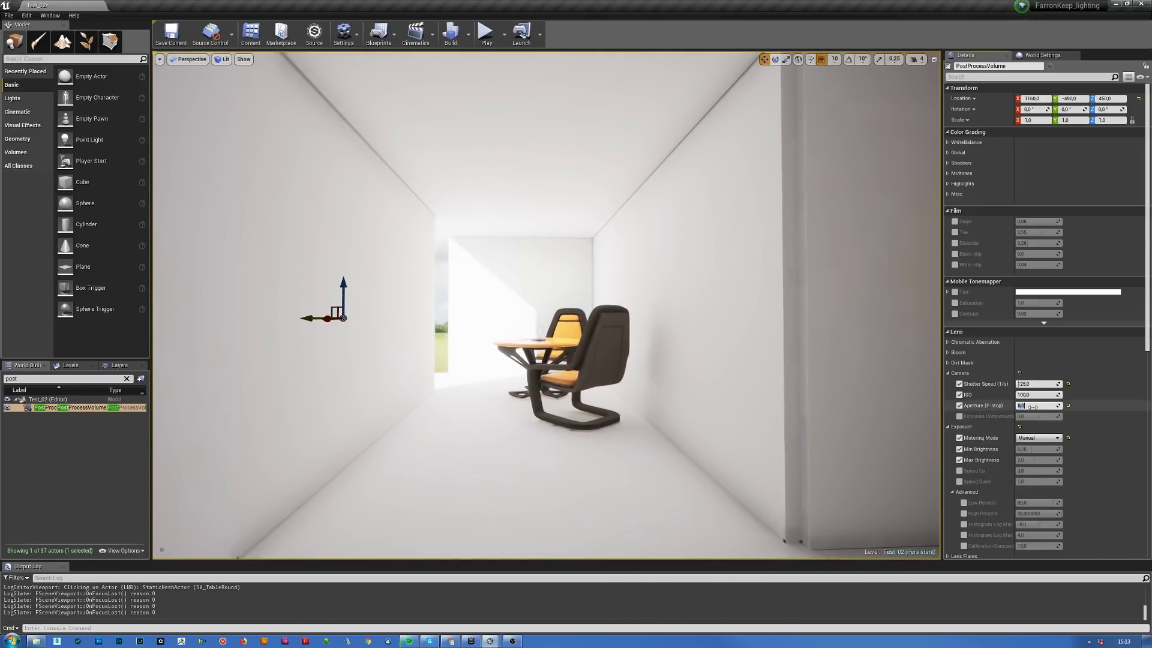
{"action": "key", "text": "BackSpace"}
{"action": "type", "text": "3"}
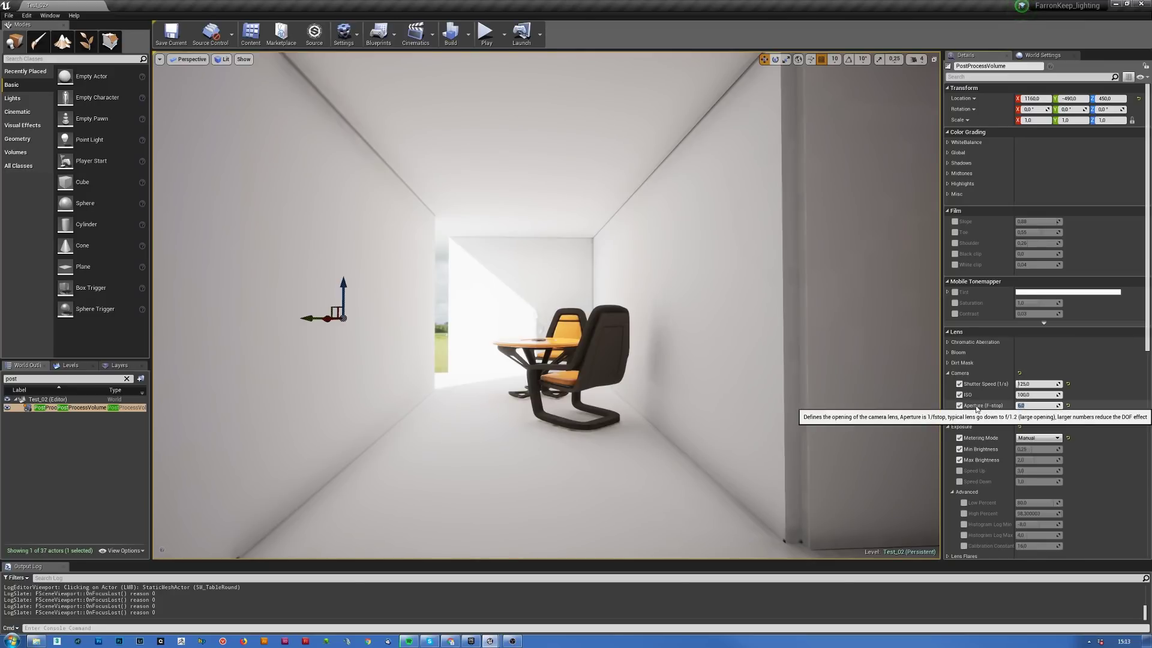
{"action": "key", "text": "Return"}
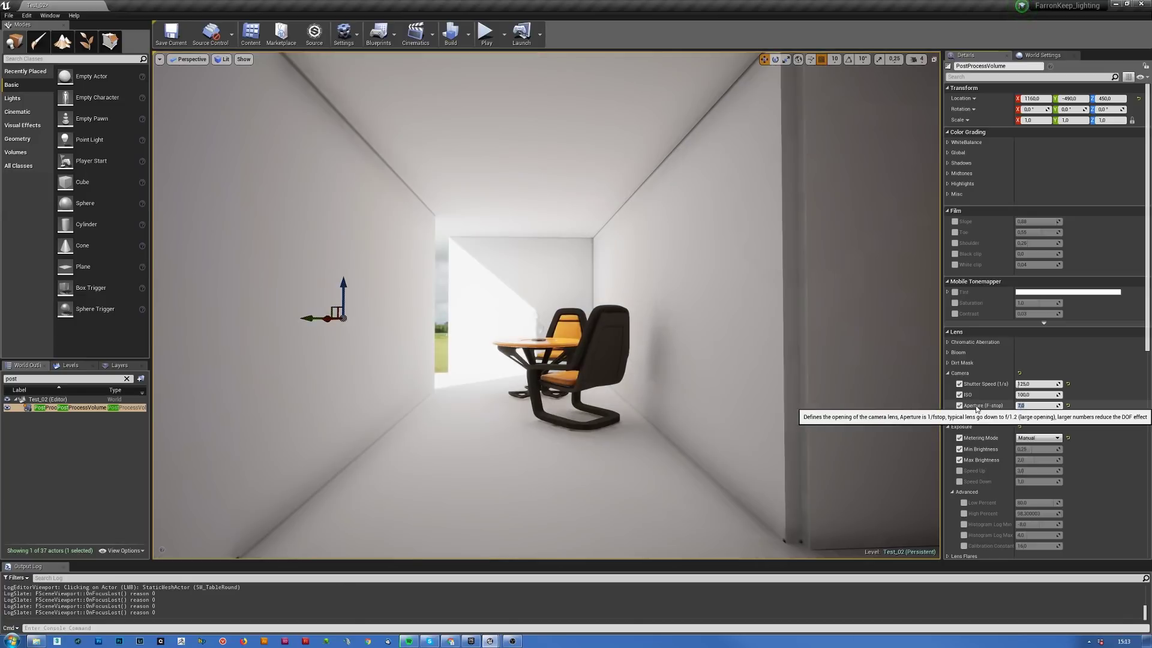
- Compare the interior with the outdoor field and set the Aperture (F-stop) to 13 for the bright sky
{"action": "right_click_drag", "start_coordinate": [610, 370], "coordinate": [653, 369]}
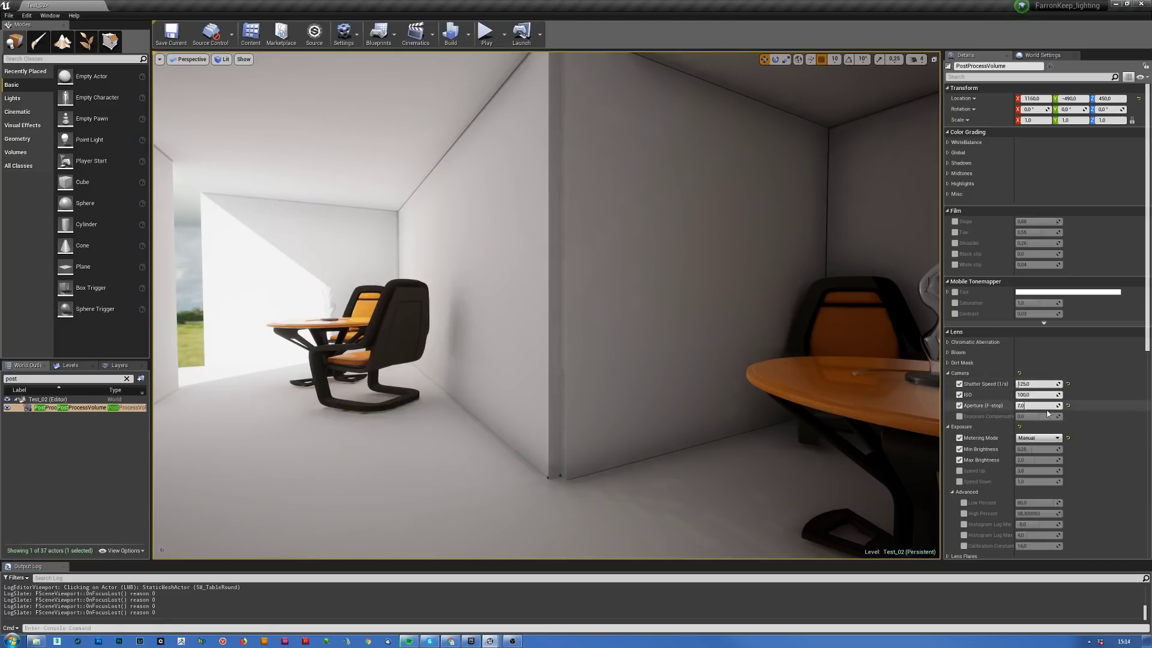
{"action": "left_click_drag", "start_coordinate": [727, 394], "coordinate": [787, 413]}
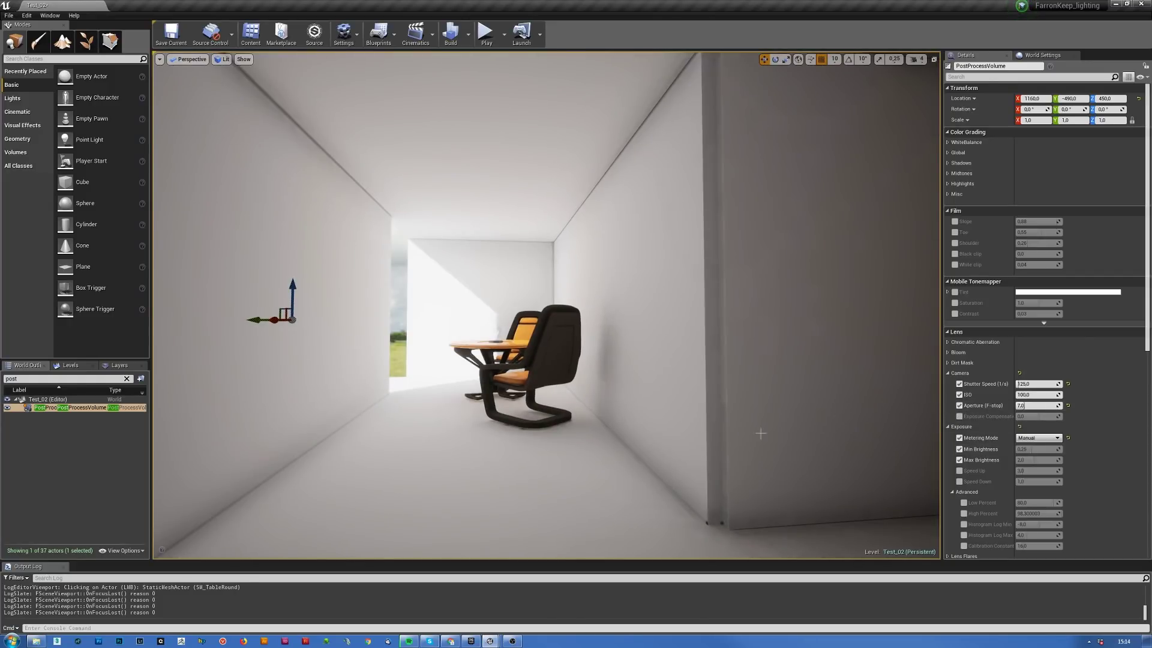
{"action": "left_click_drag", "start_coordinate": [695, 474], "coordinate": [810, 482]}
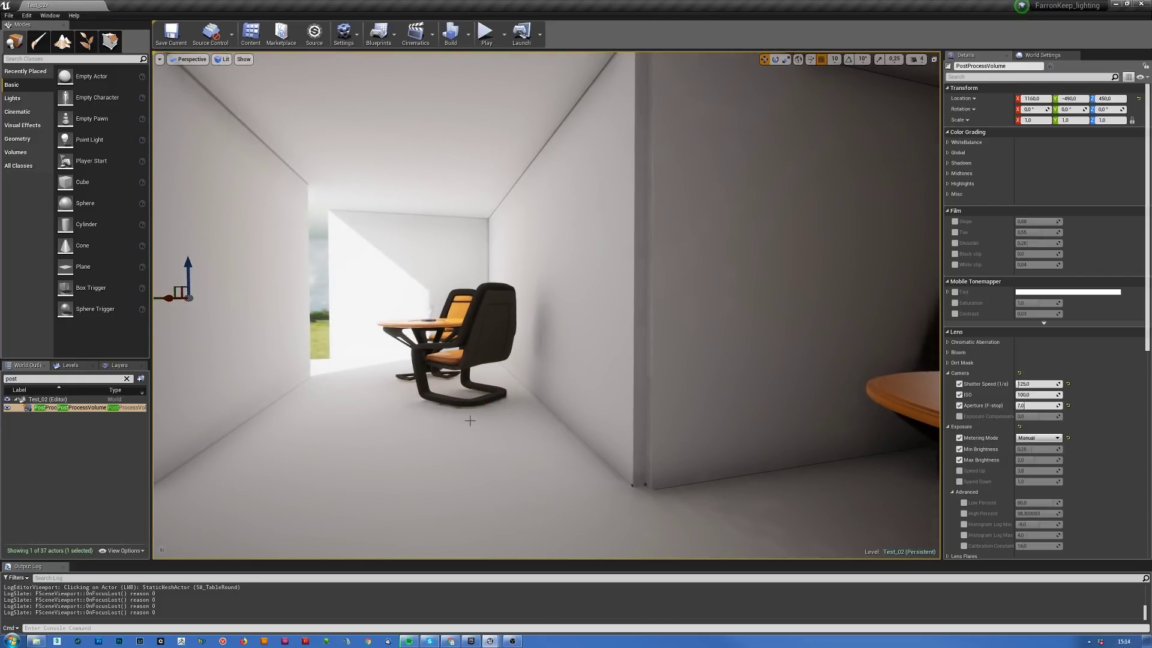
{"action": "left_click_drag", "start_coordinate": [469, 421], "coordinate": [456, 385]}
{"action": "left_click", "coordinate": [1025, 405]}
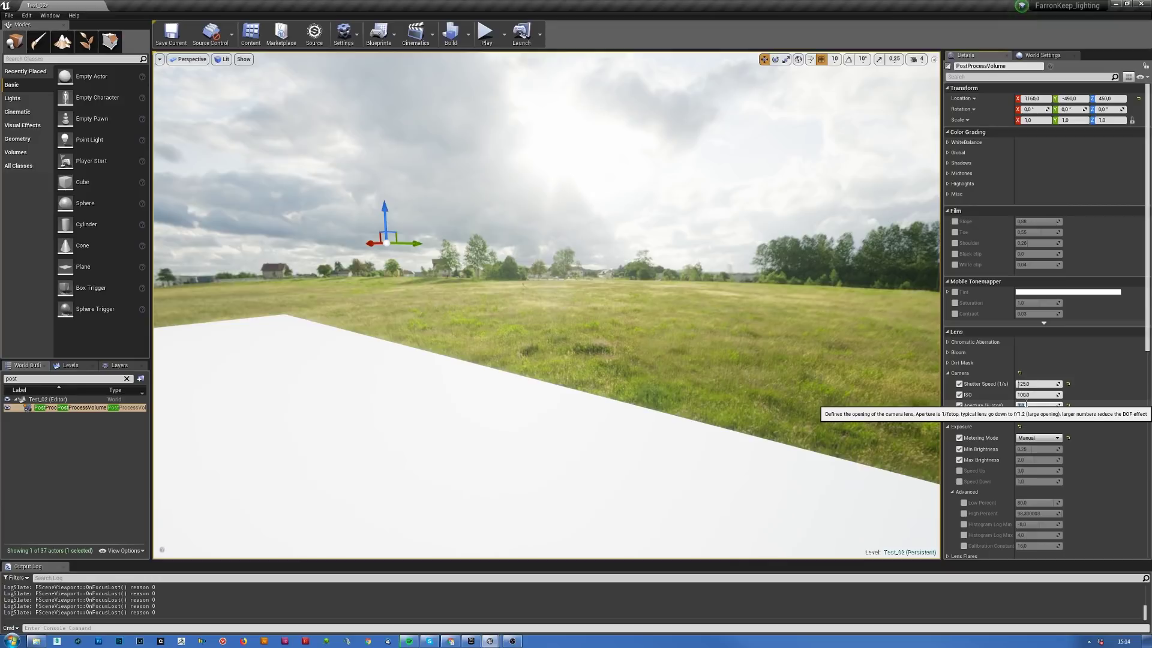
{"action": "type", "text": "13"}
{"action": "key", "text": "Return"}
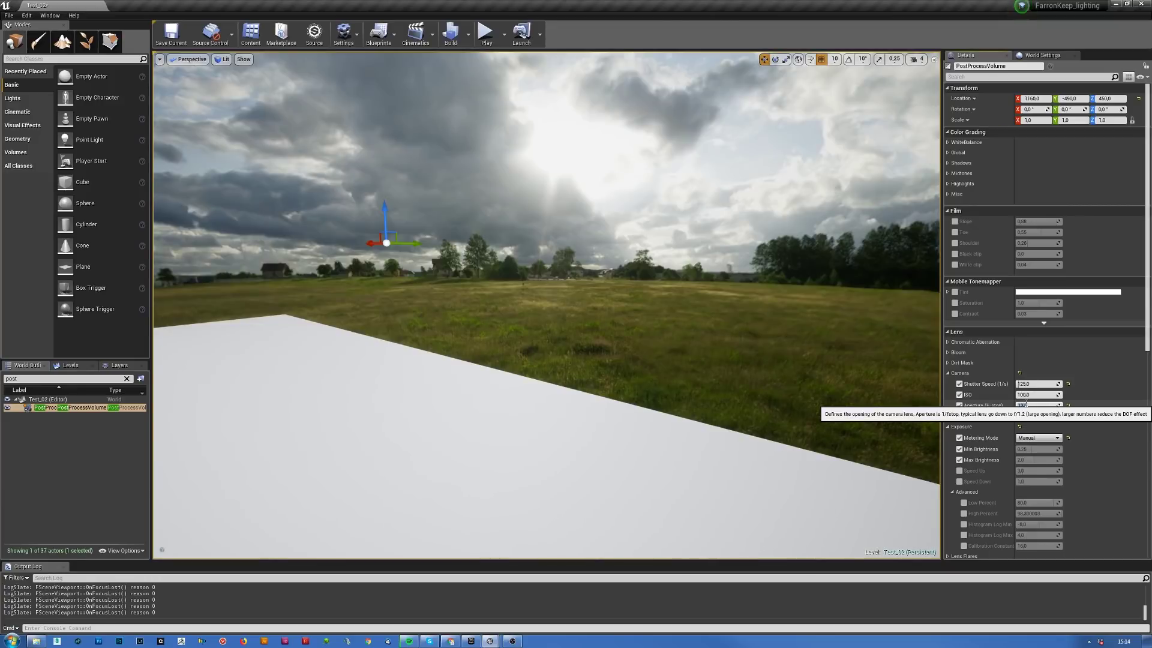
- Set the Aperture (F-stop) to 7 again for the dim interior and check the window opening at that exposure
{"action": "left_click_drag", "start_coordinate": [693, 249], "coordinate": [576, 180]}
{"action": "left_click_drag", "start_coordinate": [603, 372], "coordinate": [645, 354]}
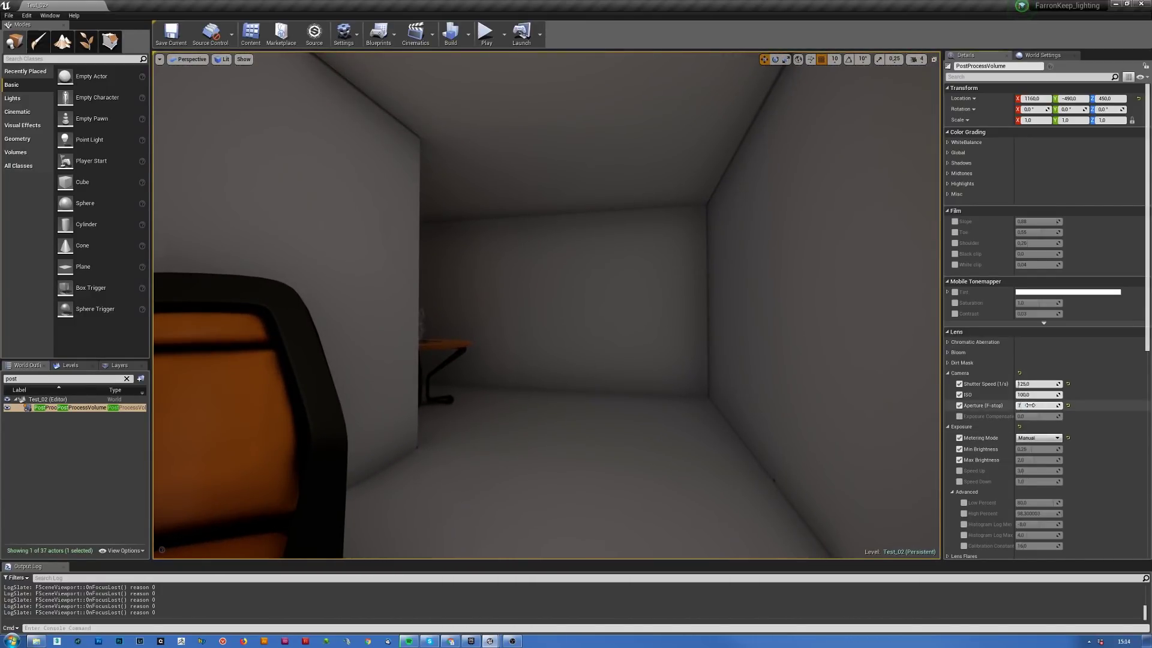
{"action": "key", "text": "Return"}
{"action": "left_click_drag", "start_coordinate": [615, 366], "coordinate": [648, 360]}
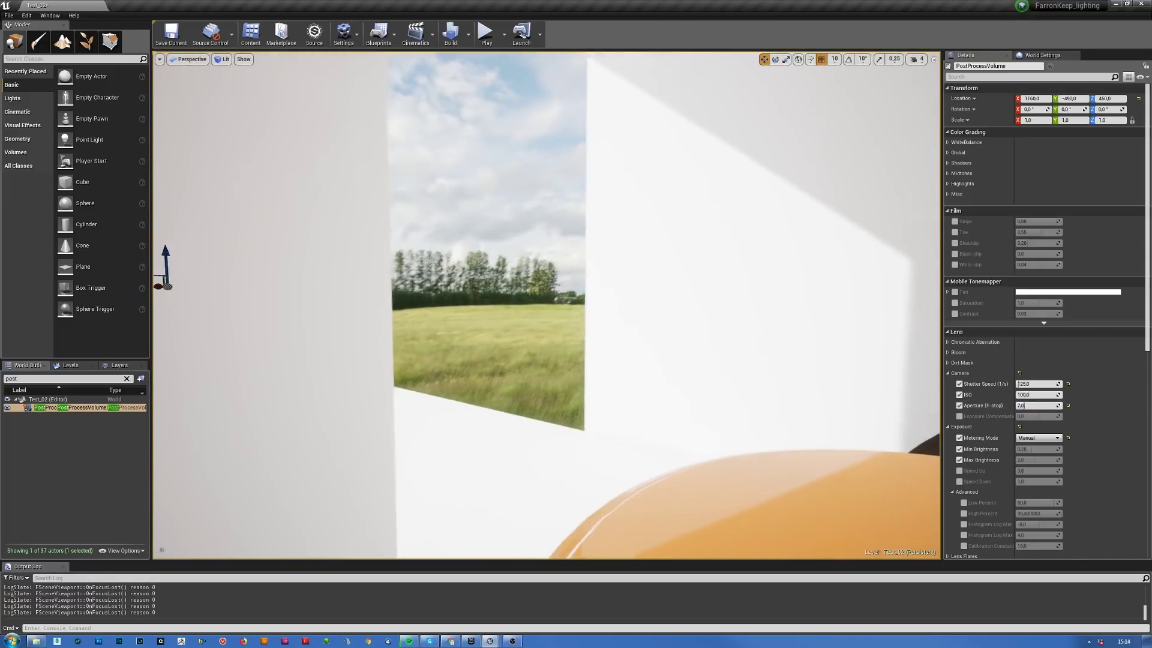
- Return the post process volume's Aperture (F-stop) to 13 and check the outdoor sky and field
{"action": "left_click", "coordinate": [1049, 406]}
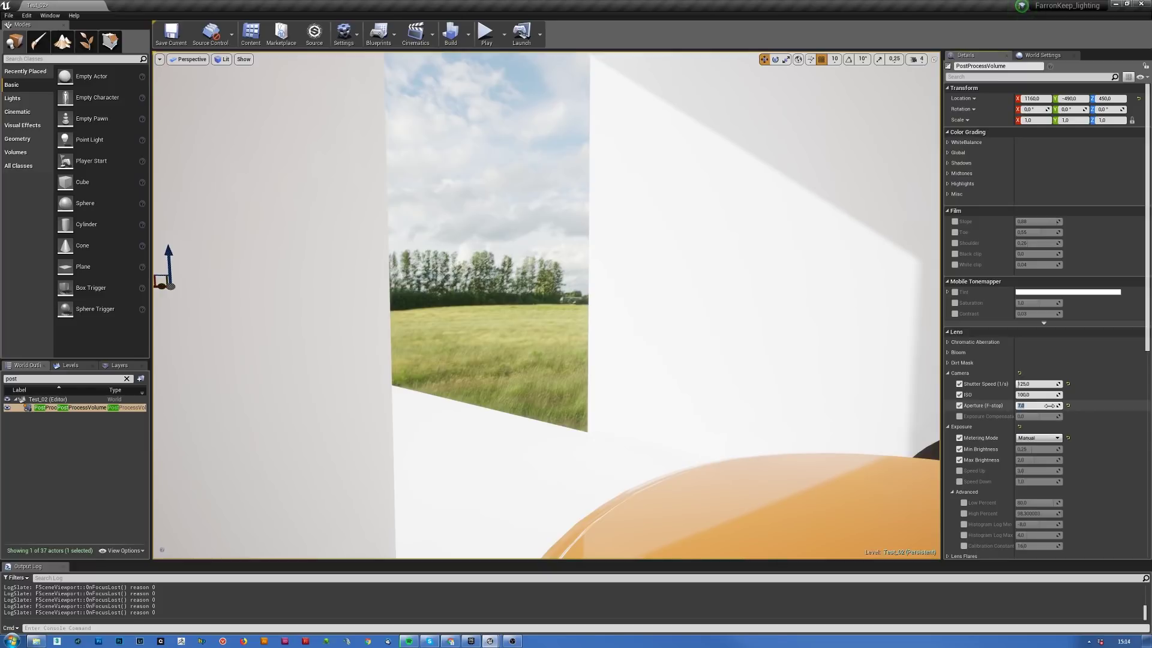
{"action": "type", "text": "13"}
{"action": "key", "text": "Return"}
{"action": "mouse_move", "coordinate": [639, 360]}
{"action": "left_mouse_down"}
{"action": "mouse_move", "coordinate": [599, 360]}
{"action": "mouse_move", "coordinate": [624, 357]}
{"action": "left_mouse_up"}
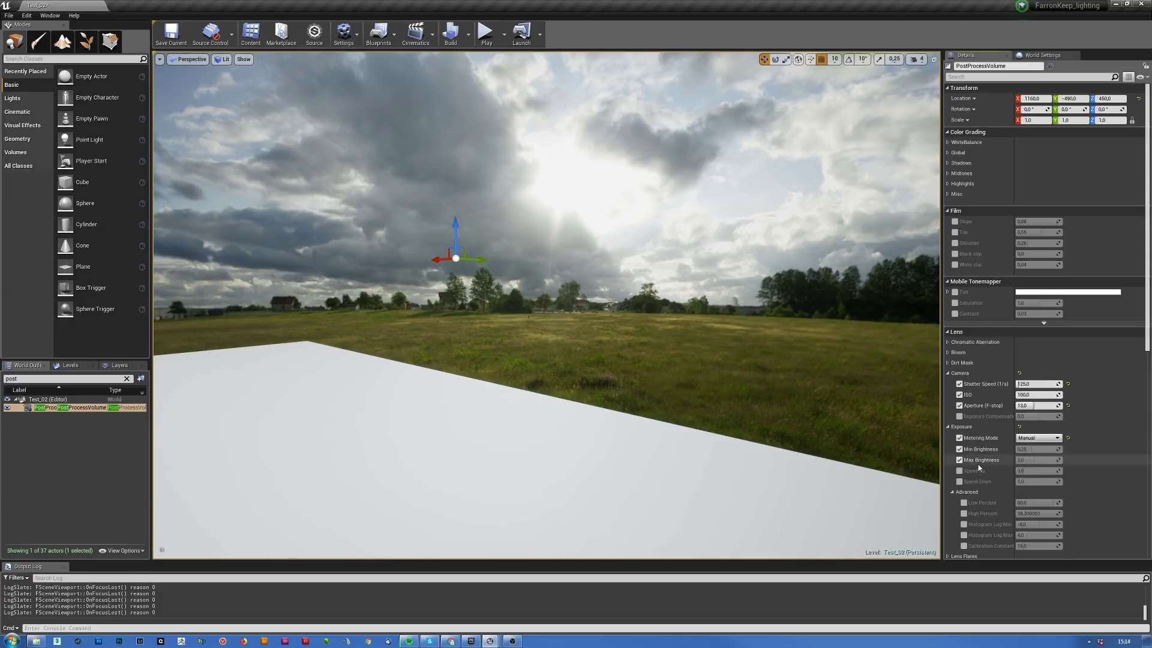
- Try Auto Exposure Histogram metering on the post process volume with Min Brightness 7 and Max Brightness 13
{"action": "left_click", "coordinate": [1037, 438]}
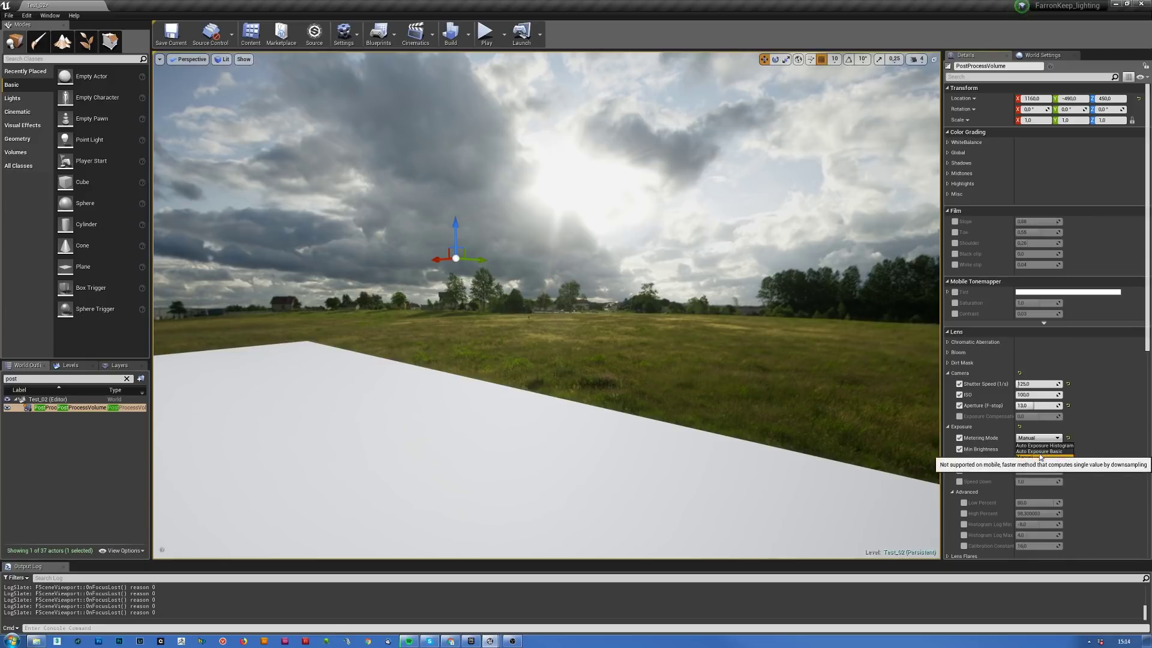
{"action": "left_click", "coordinate": [1043, 446]}
{"action": "left_click", "coordinate": [1021, 449]}
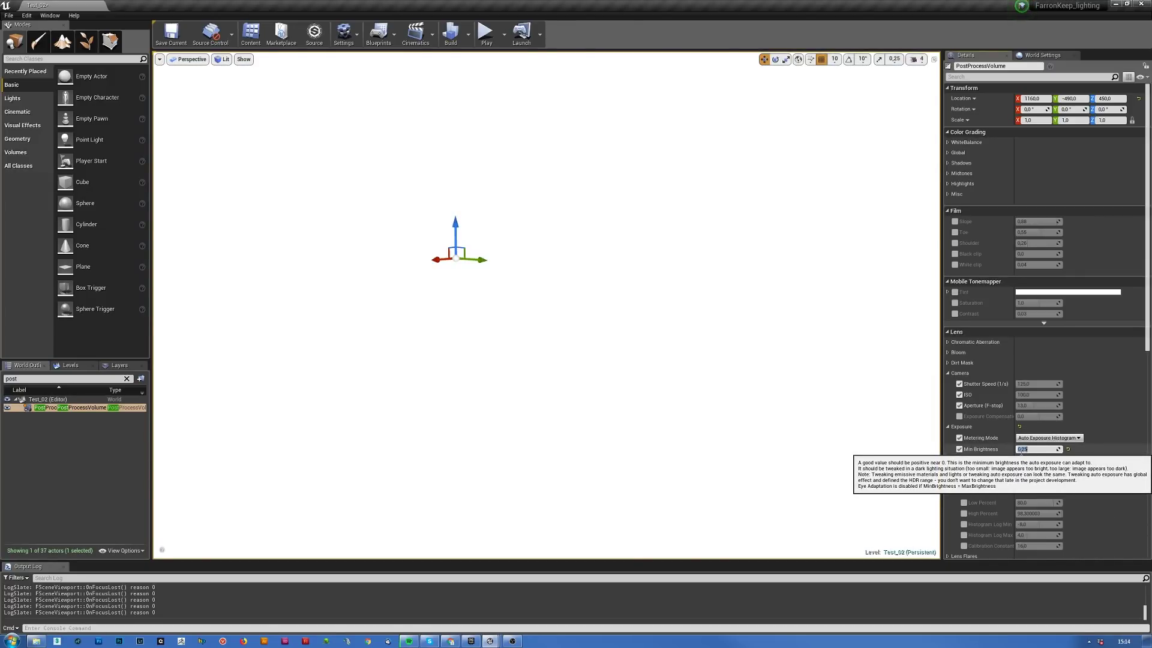
{"action": "type", "text": "7,0"}
{"action": "left_click", "coordinate": [1044, 460]}
{"action": "type", "text": "13"}
{"action": "key", "text": "Return"}
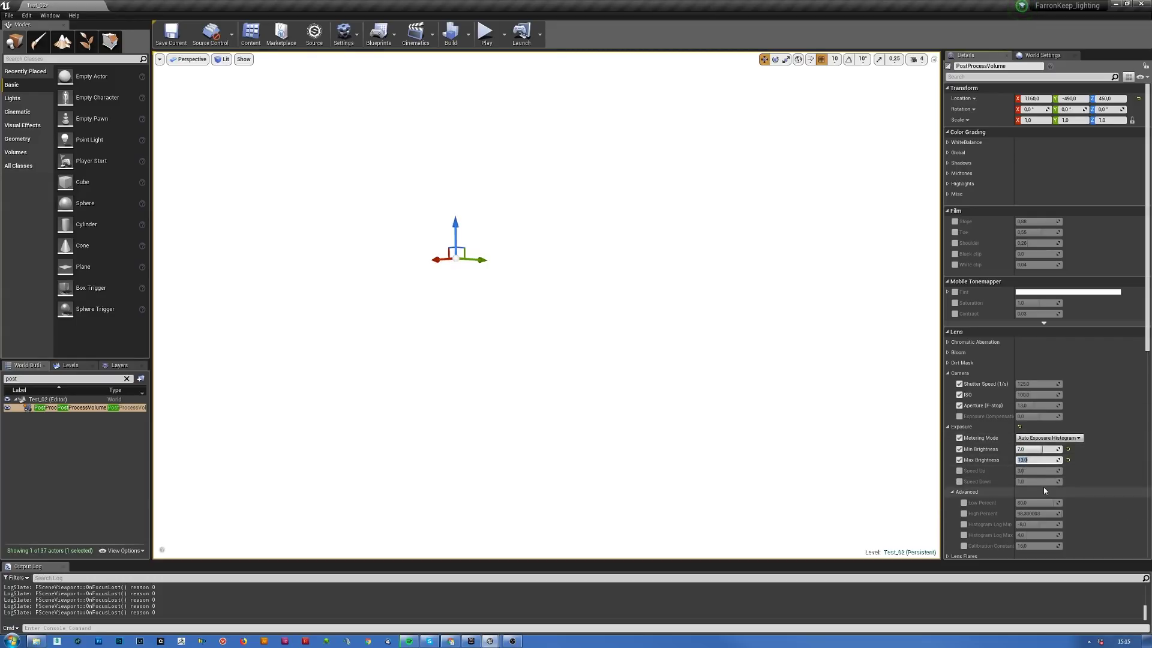
{"action": "right_click_drag", "start_coordinate": [759, 355], "coordinate": [605, 373]}
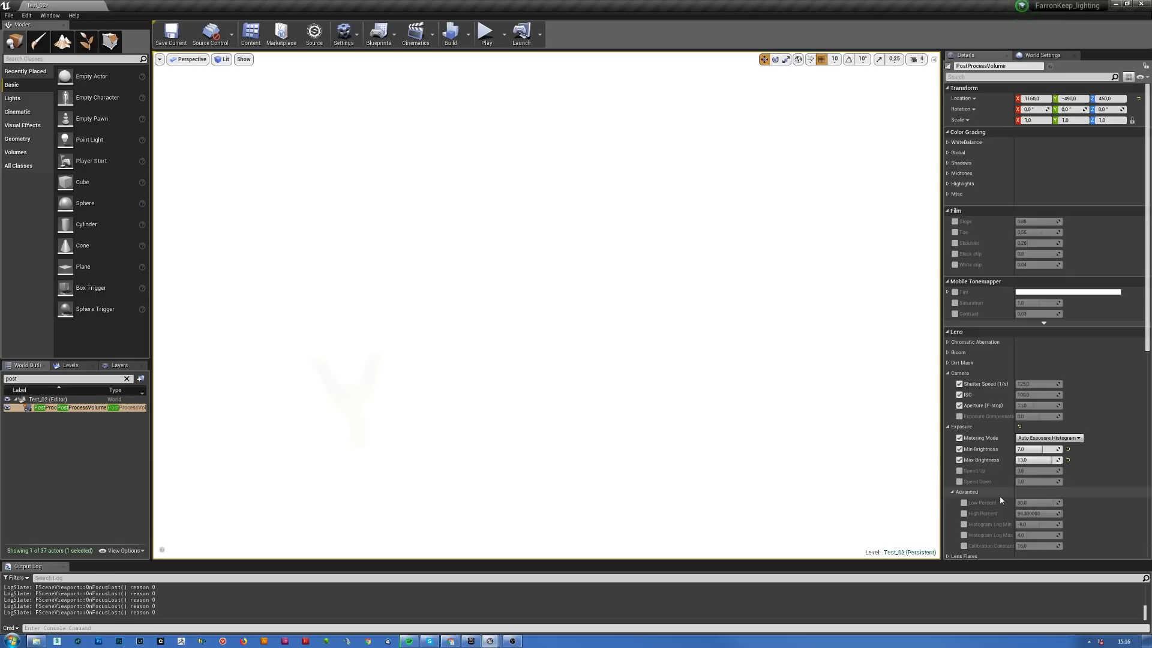
- Reset the volume's Min and Max Brightness to their defaults and set the Metering Mode back to Manual
{"action": "left_click", "coordinate": [1068, 449]}
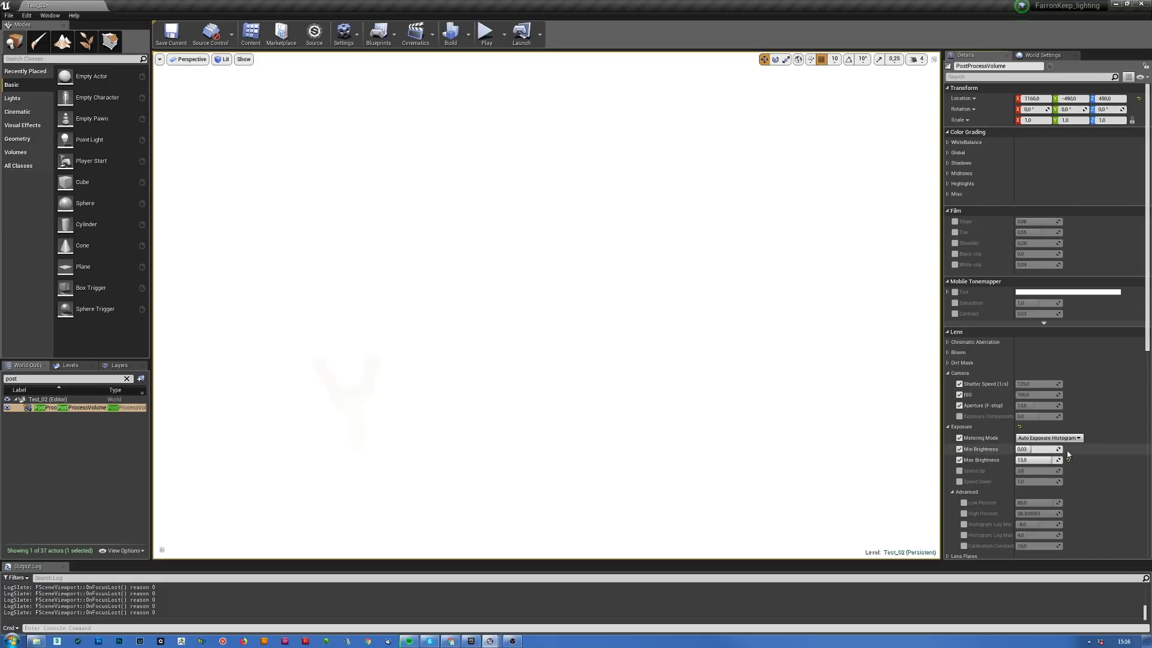
{"action": "left_click", "coordinate": [1067, 460]}
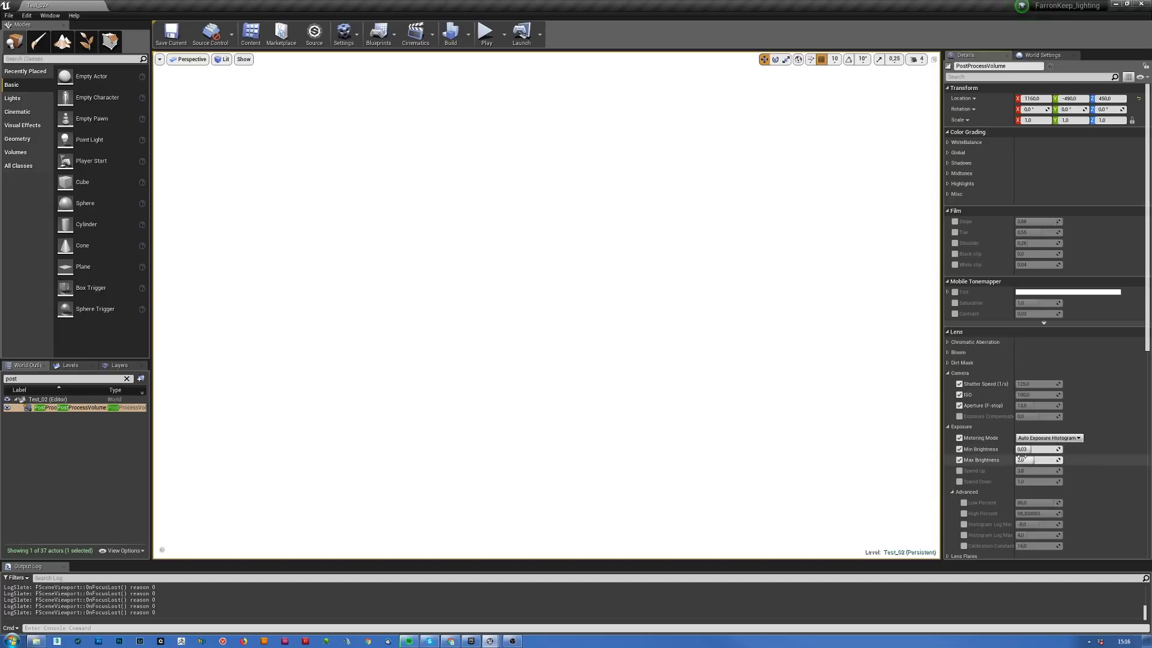
{"action": "left_click", "coordinate": [1049, 438]}
{"action": "left_click", "coordinate": [1025, 457]}
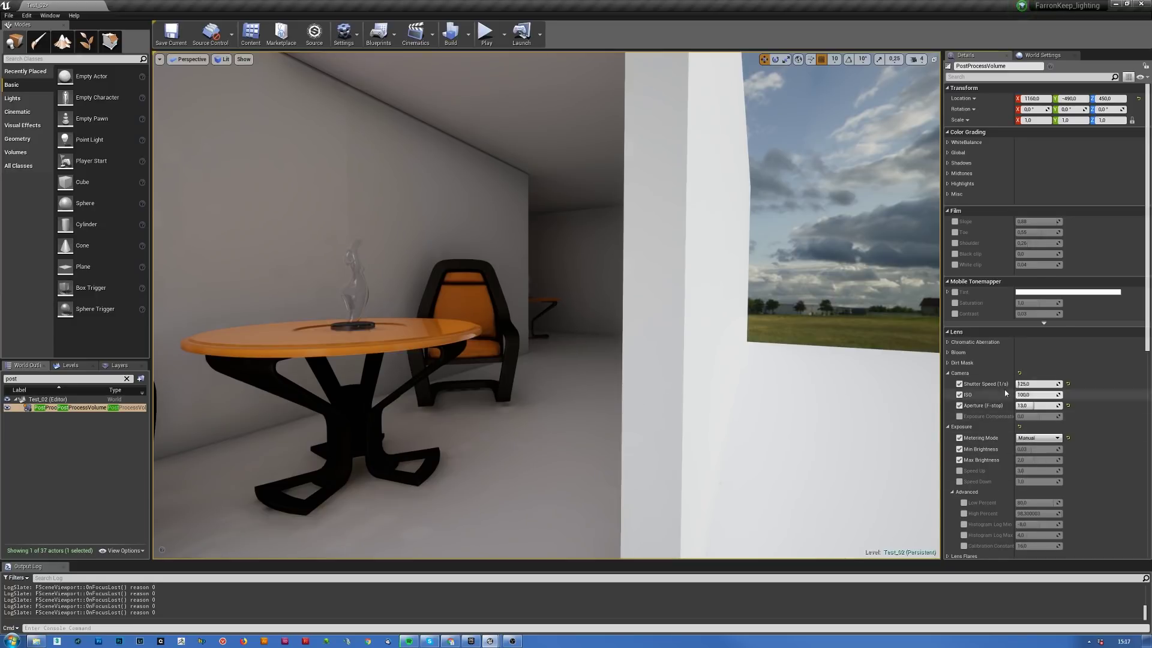
- Inspect the dark alcove beside the corridor and set the post process volume's Aperture (F-stop) to 8
{"action": "left_click_drag", "start_coordinate": [872, 406], "coordinate": [585, 351]}
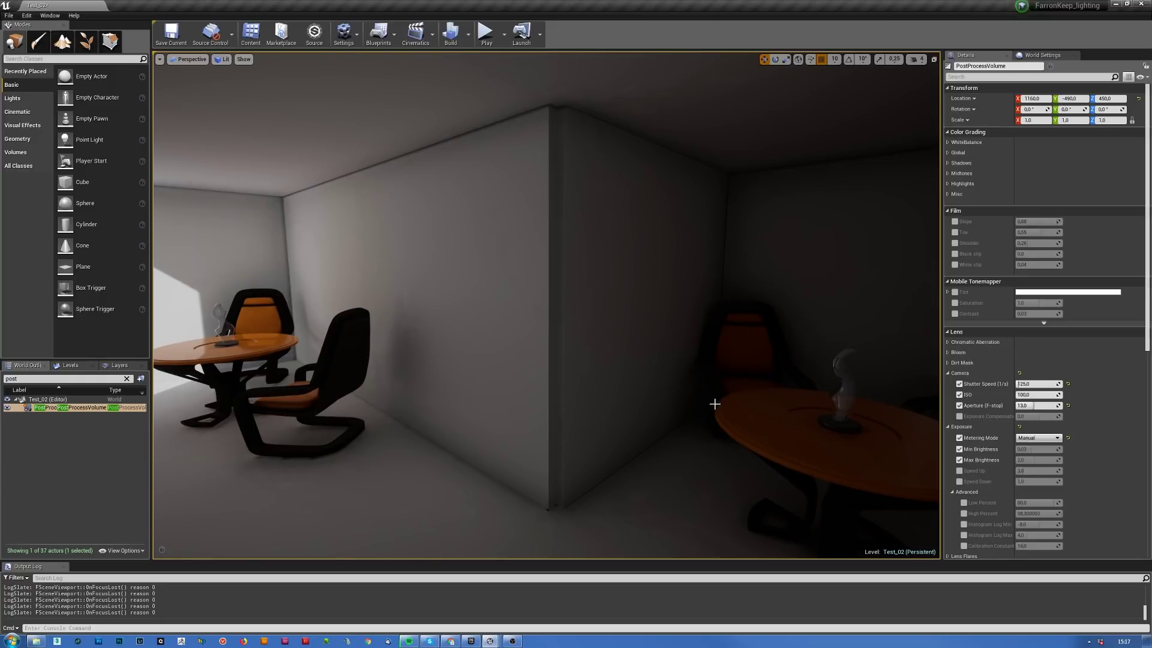
{"action": "left_click_drag", "start_coordinate": [714, 403], "coordinate": [683, 399]}
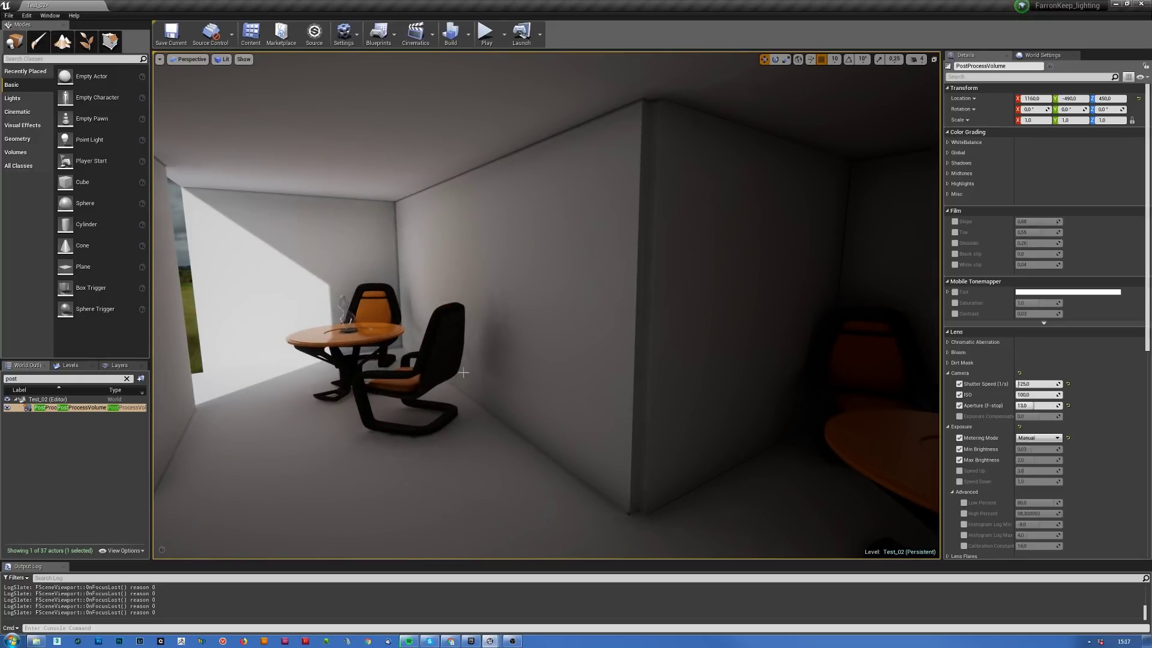
{"action": "left_click_drag", "start_coordinate": [457, 393], "coordinate": [336, 240]}
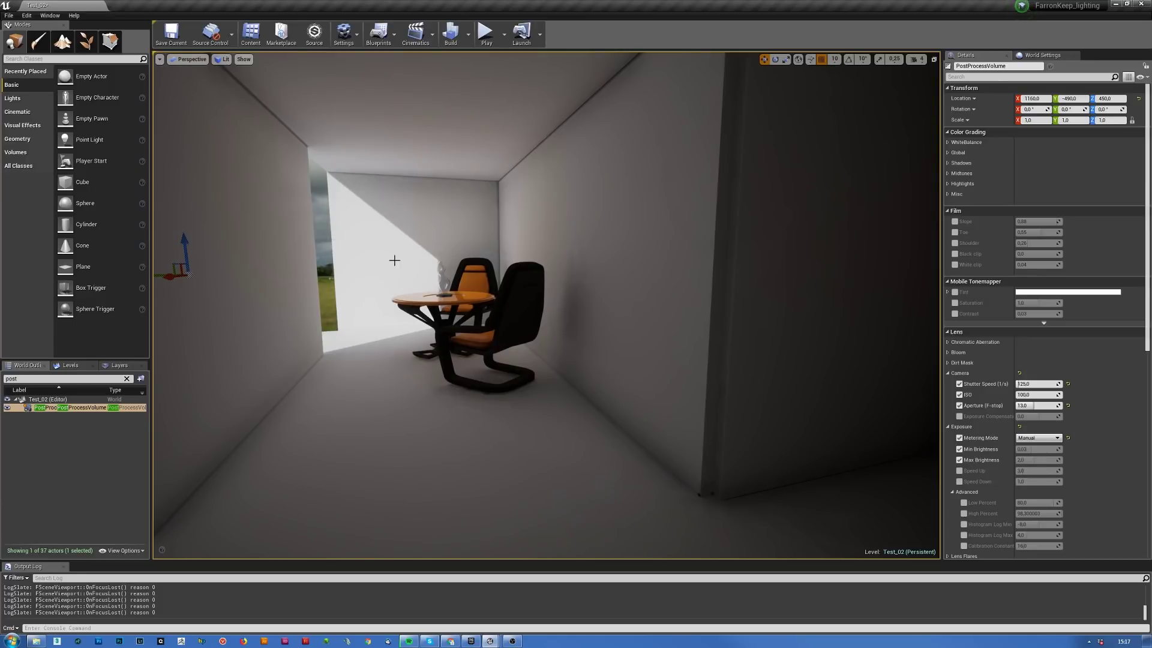
{"action": "left_click_drag", "start_coordinate": [678, 371], "coordinate": [699, 359]}
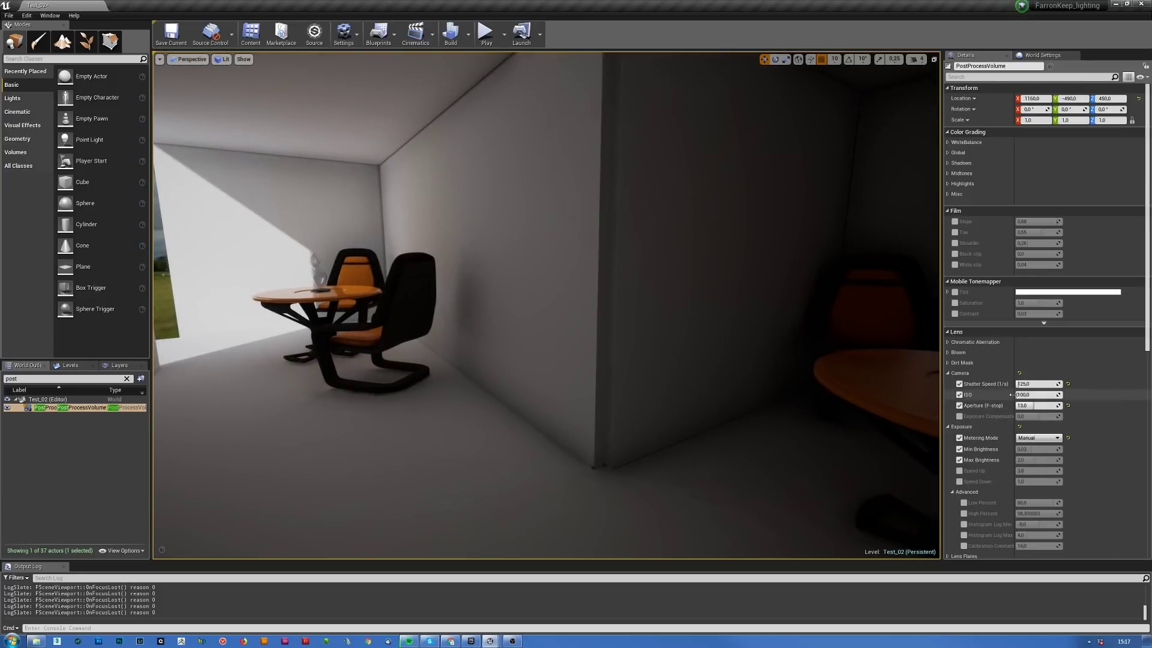
{"action": "left_click", "coordinate": [1035, 406]}
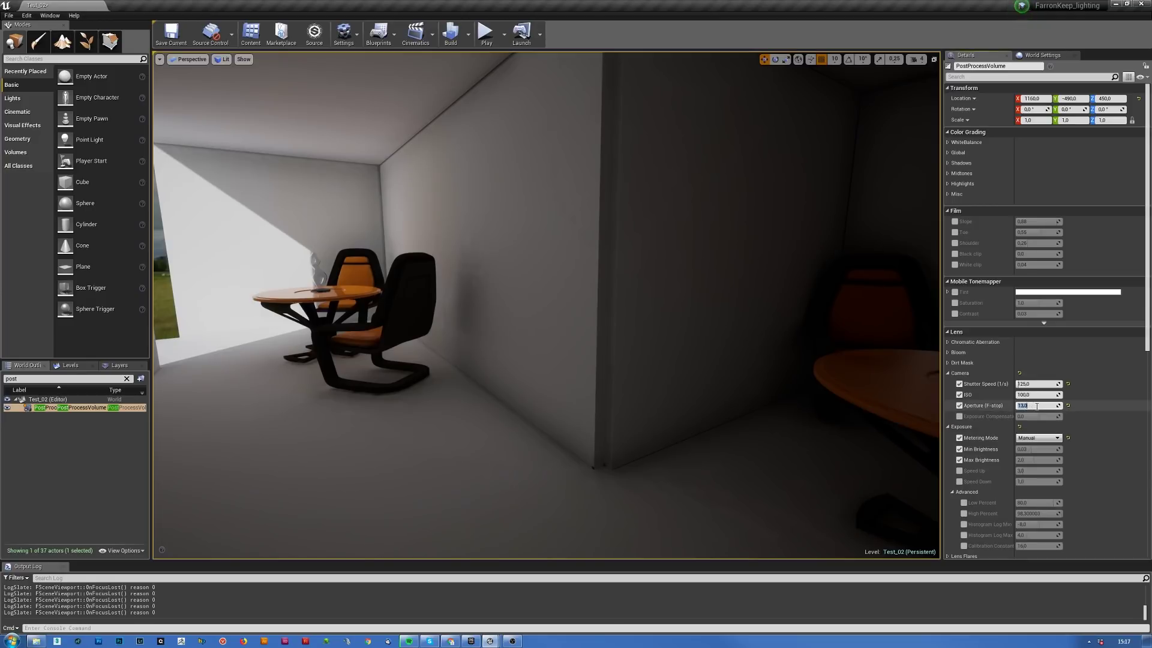
{"action": "type", "text": "8"}
{"action": "key", "text": "Return"}
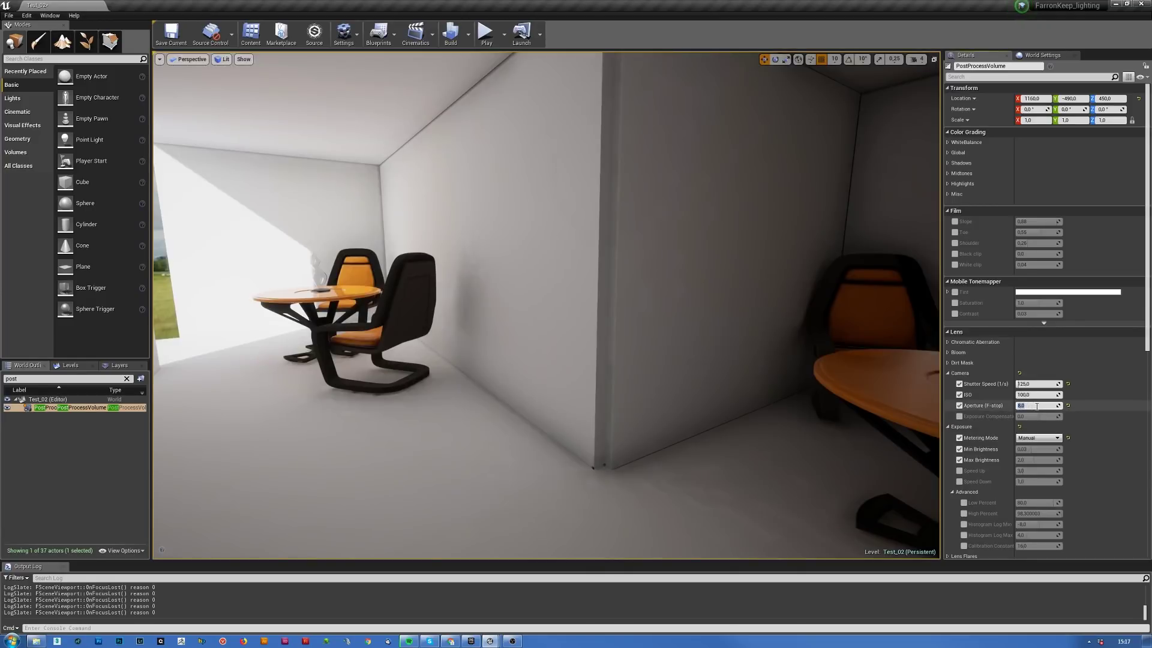
- Select the point light above the table in the dark alcove and set its Intensity Units to Lumens
{"action": "left_click_drag", "start_coordinate": [244, 174], "coordinate": [244, 216]}
{"action": "mouse_move", "coordinate": [660, 337]}
{"action": "left_mouse_down"}
{"action": "mouse_move", "coordinate": [659, 354]}
{"action": "mouse_move", "coordinate": [659, 337]}
{"action": "left_mouse_up"}
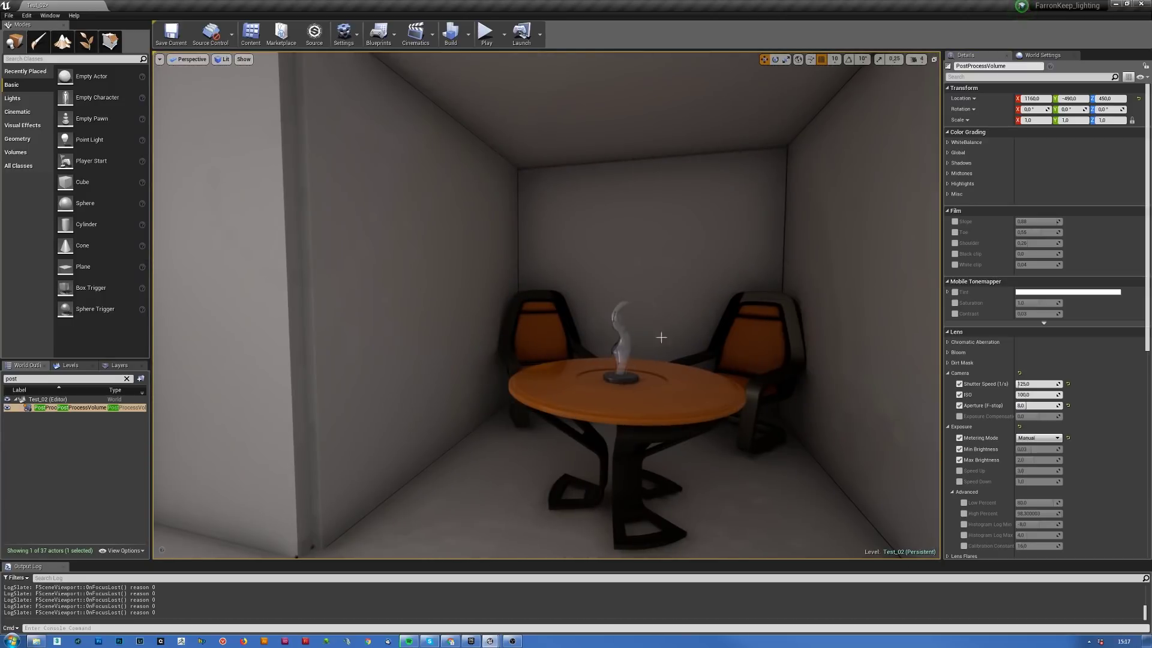
{"action": "key", "text": "g"}
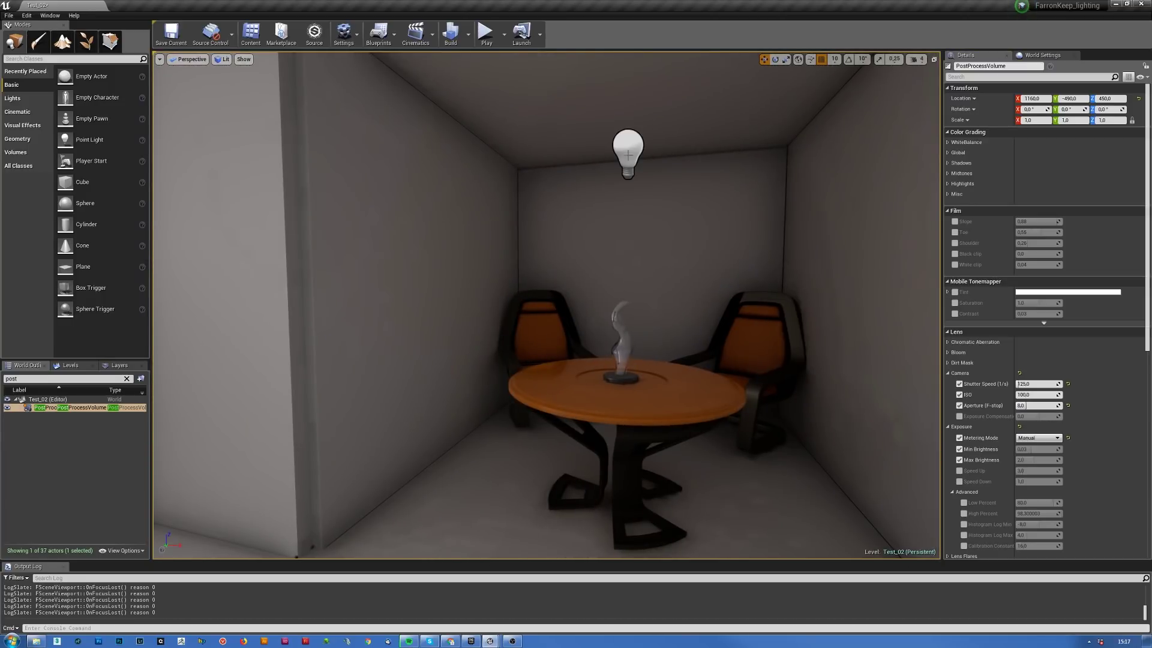
{"action": "left_click", "coordinate": [628, 158]}
{"action": "key", "text": "g"}
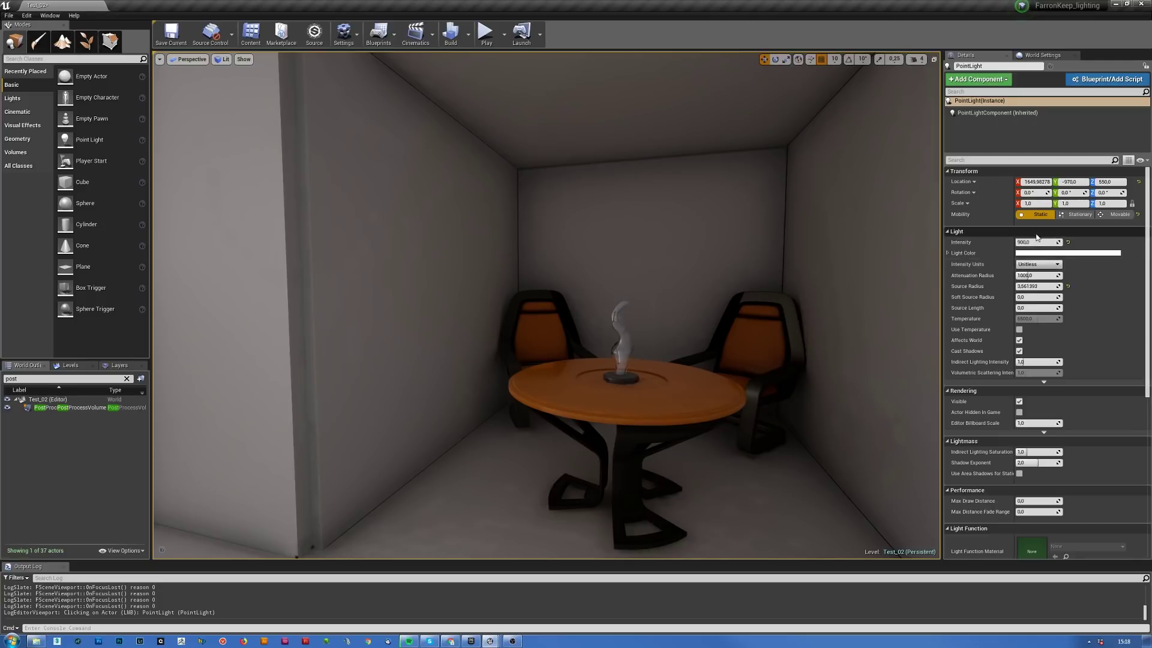
{"action": "left_click", "coordinate": [1049, 266]}
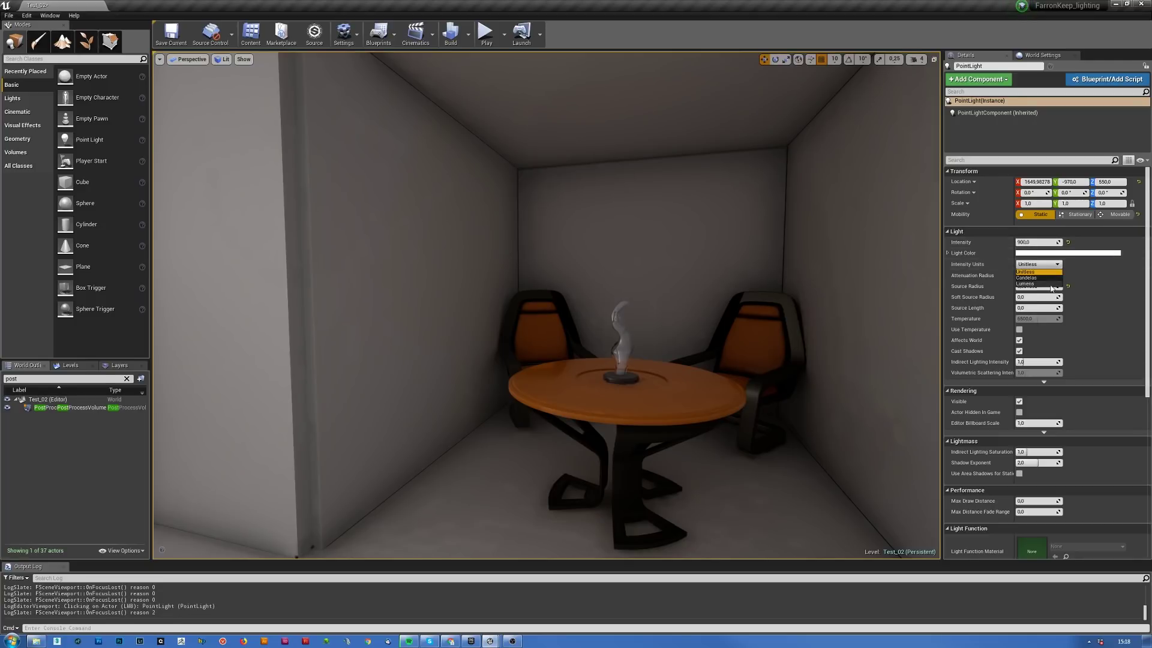
{"action": "left_click", "coordinate": [1044, 284]}
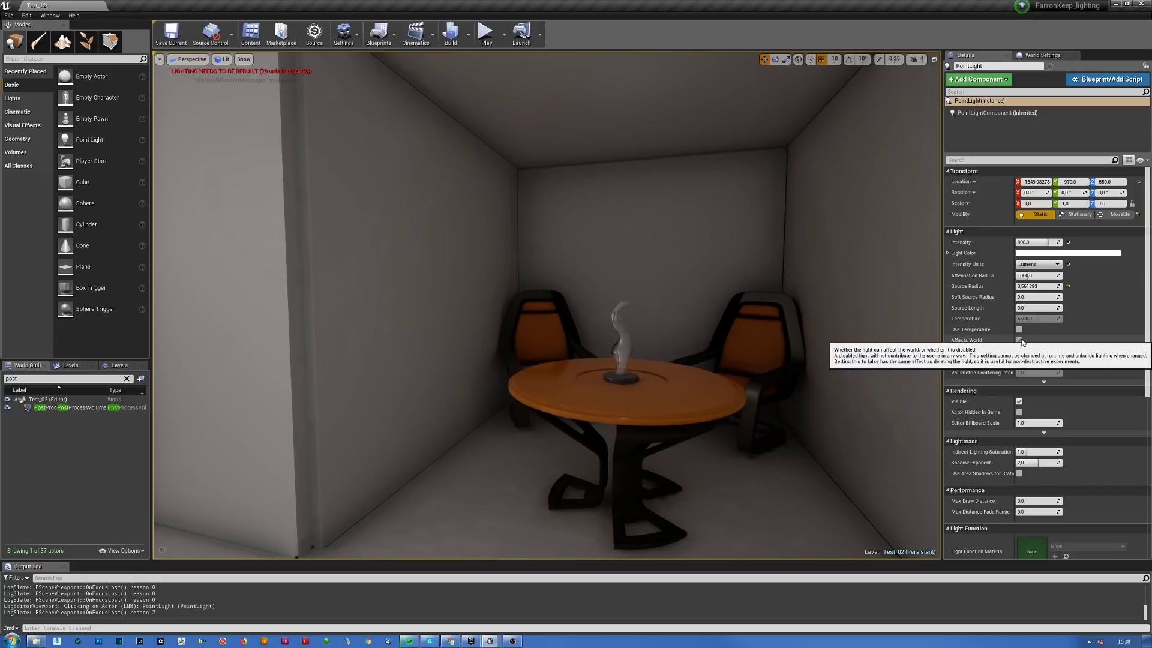
- Toggle the point light's Affects World option off and back on to compare its contribution to the alcove
{"action": "right_click_drag", "start_coordinate": [874, 426], "coordinate": [508, 215]}
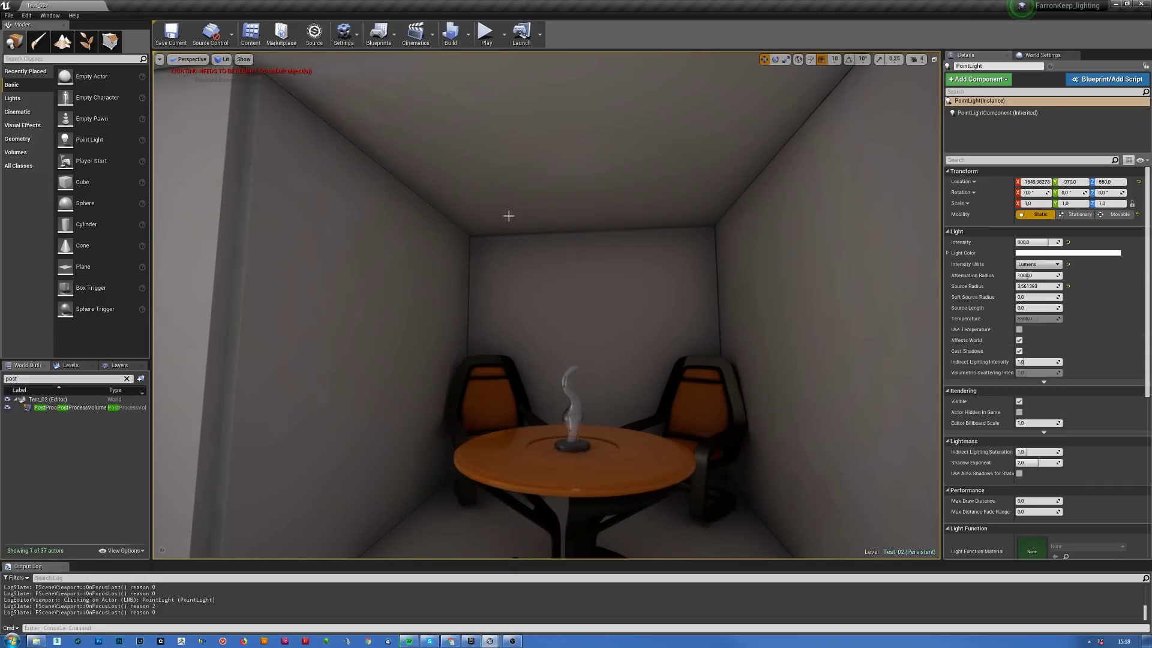
{"action": "left_click", "coordinate": [1018, 340]}
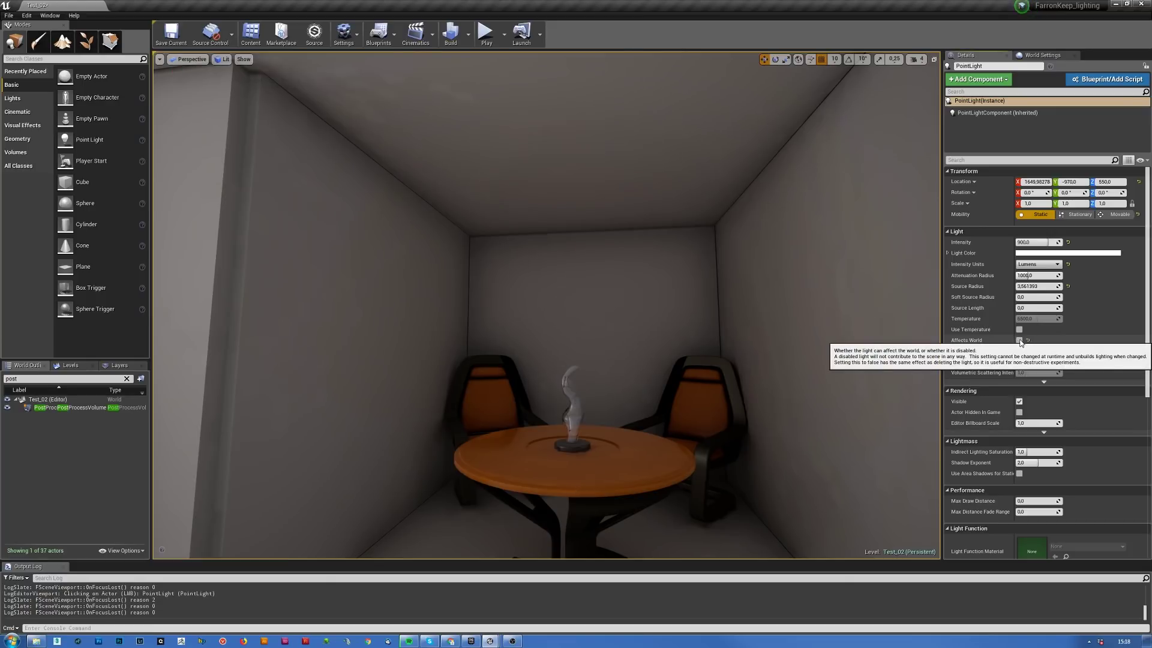
{"action": "left_click", "coordinate": [1019, 341]}
{"action": "left_click", "coordinate": [1019, 340]}
{"action": "right_click_drag", "start_coordinate": [748, 342], "coordinate": [748, 342]}
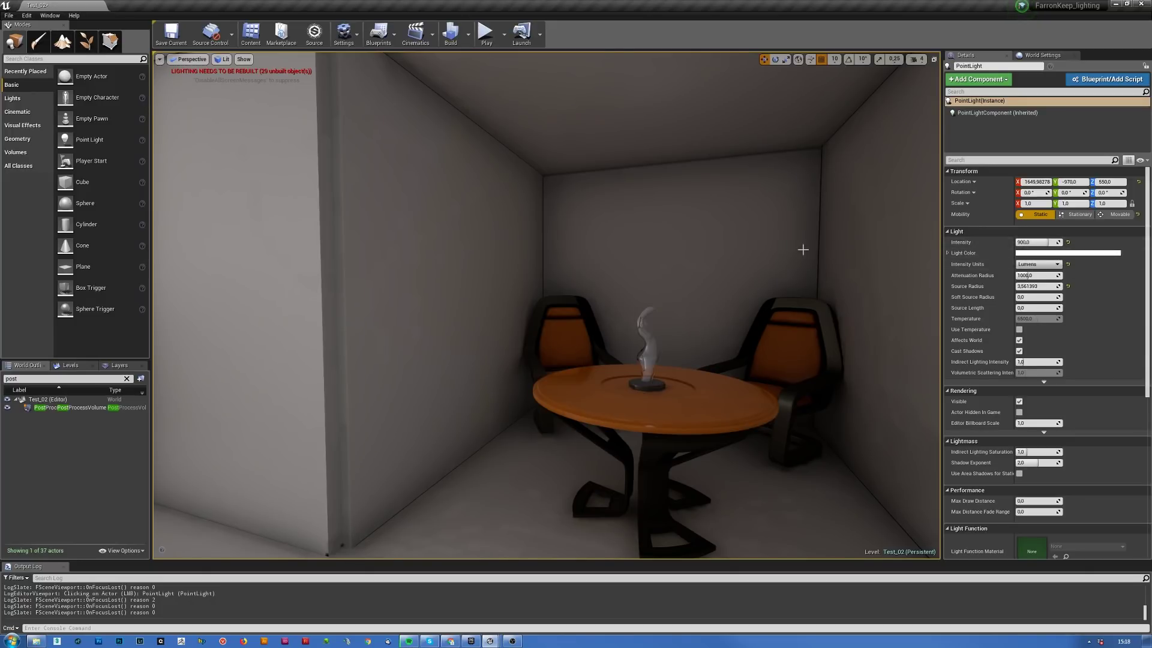
- View the sunlit corridor and review the post process volume's camera exposure settings
{"action": "right_click_drag", "start_coordinate": [802, 344], "coordinate": [724, 141]}
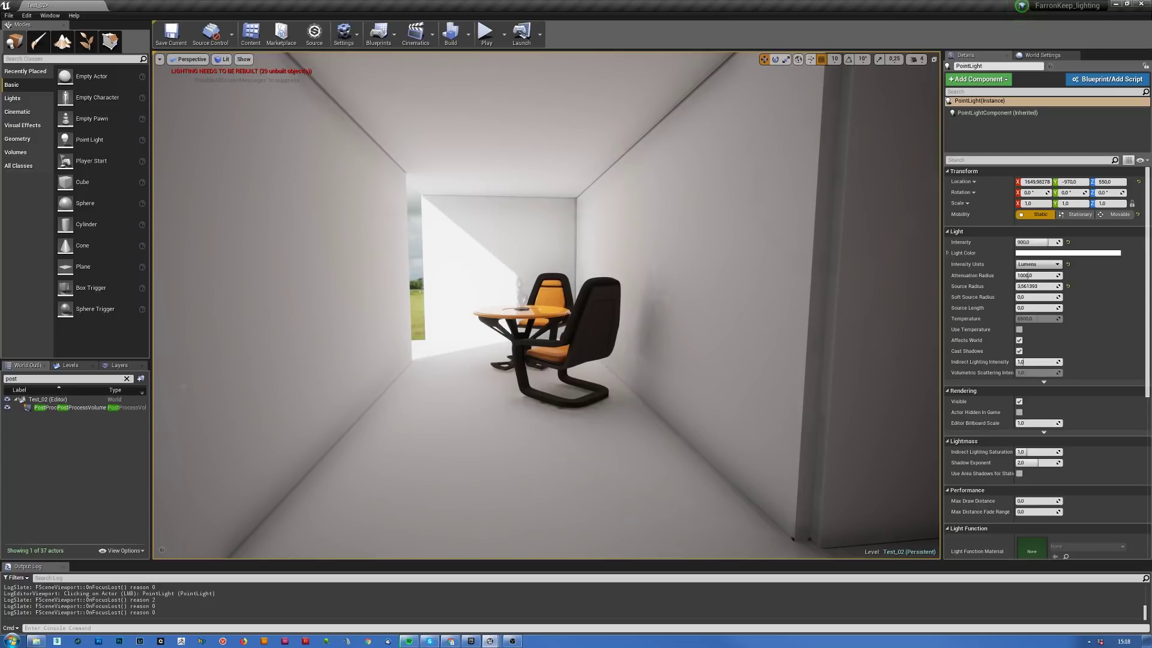
{"action": "left_click", "coordinate": [63, 409]}
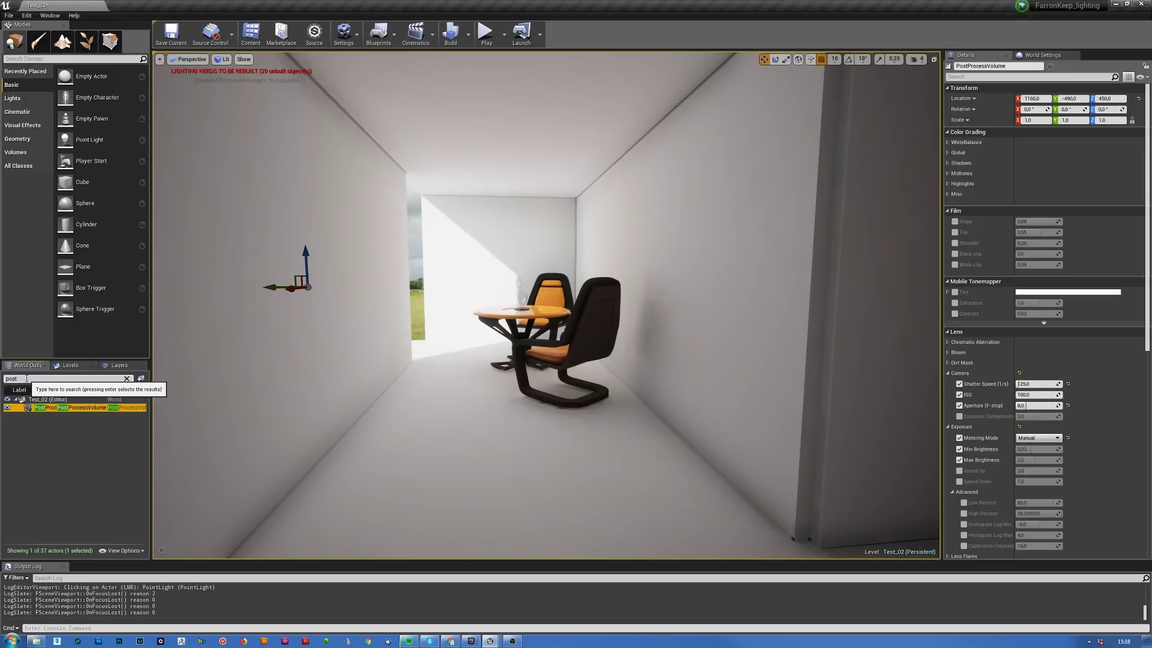
{"action": "key", "text": "f"}
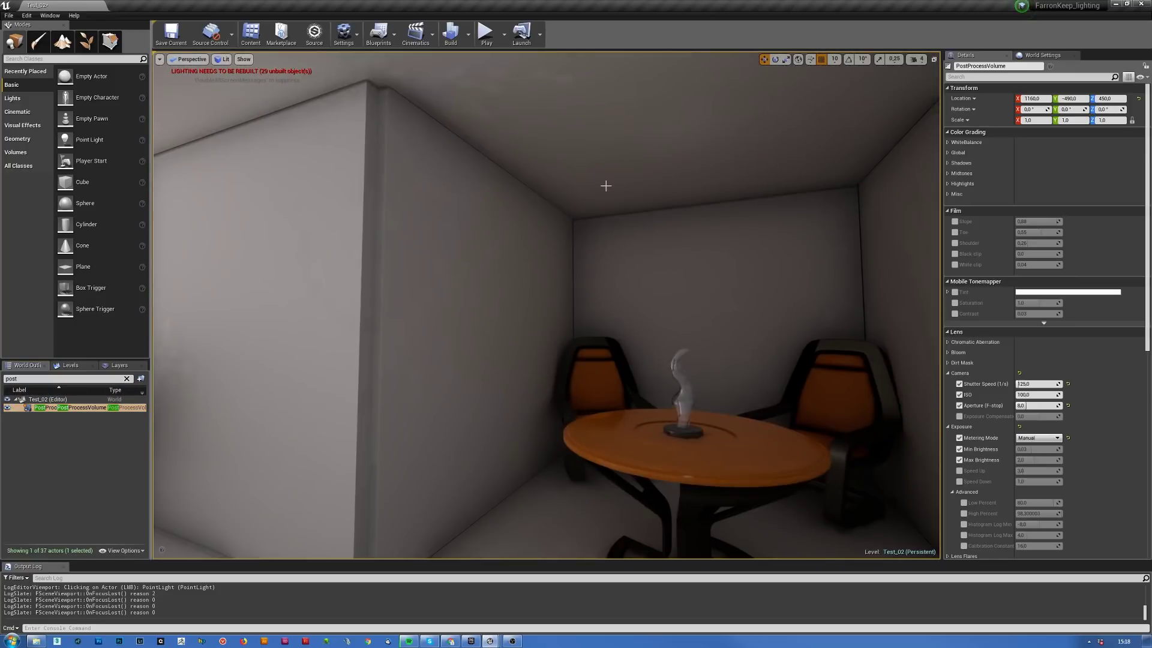
- Reselect the alcove's point light and try raising its Intensity to 5000 and 25000 lumens
{"action": "left_click", "coordinate": [668, 205]}
{"action": "key", "text": "g"}
{"action": "left_click", "coordinate": [1029, 275]}
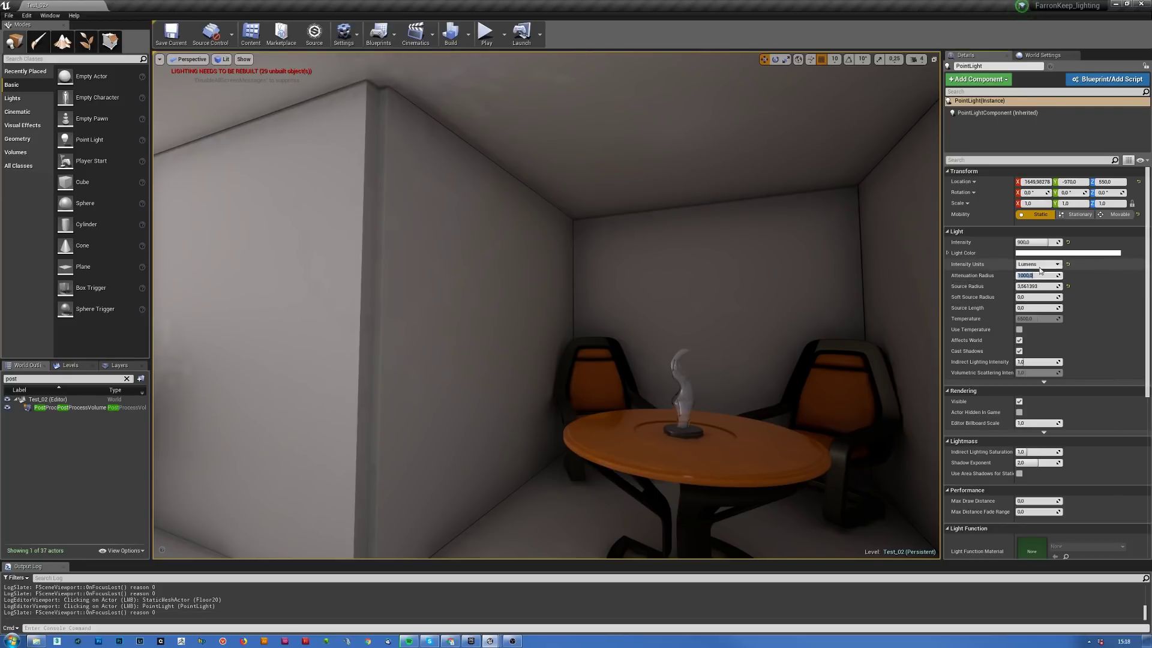
{"action": "left_click", "coordinate": [1035, 242]}
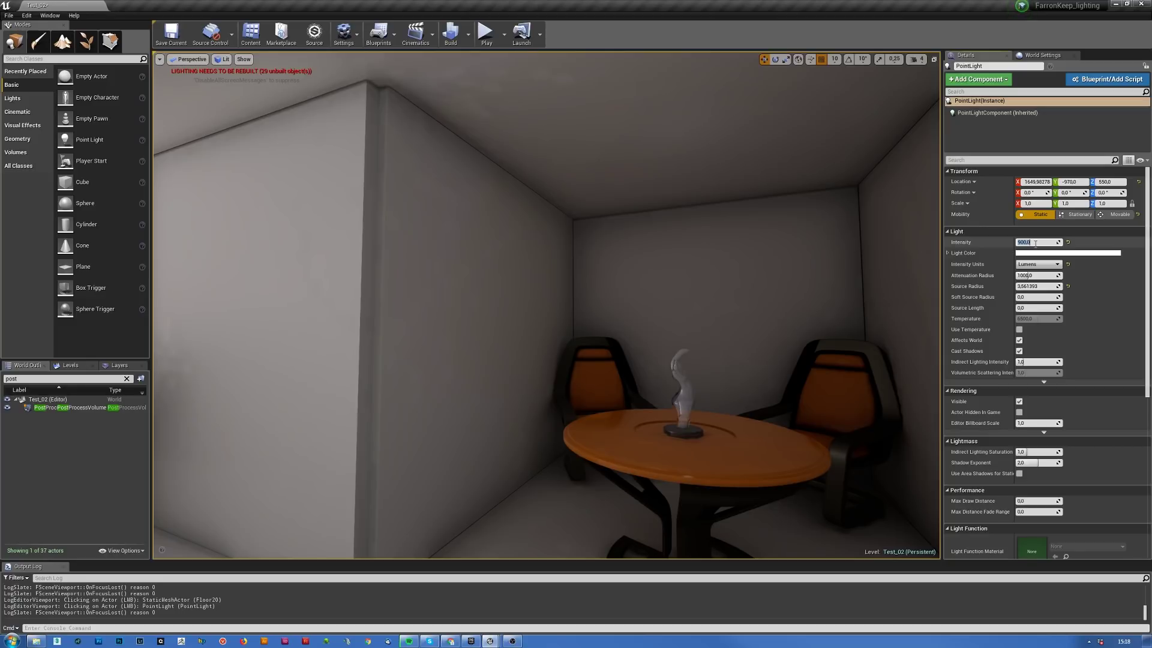
{"action": "type", "text": "5000"}
{"action": "key", "text": "Return"}
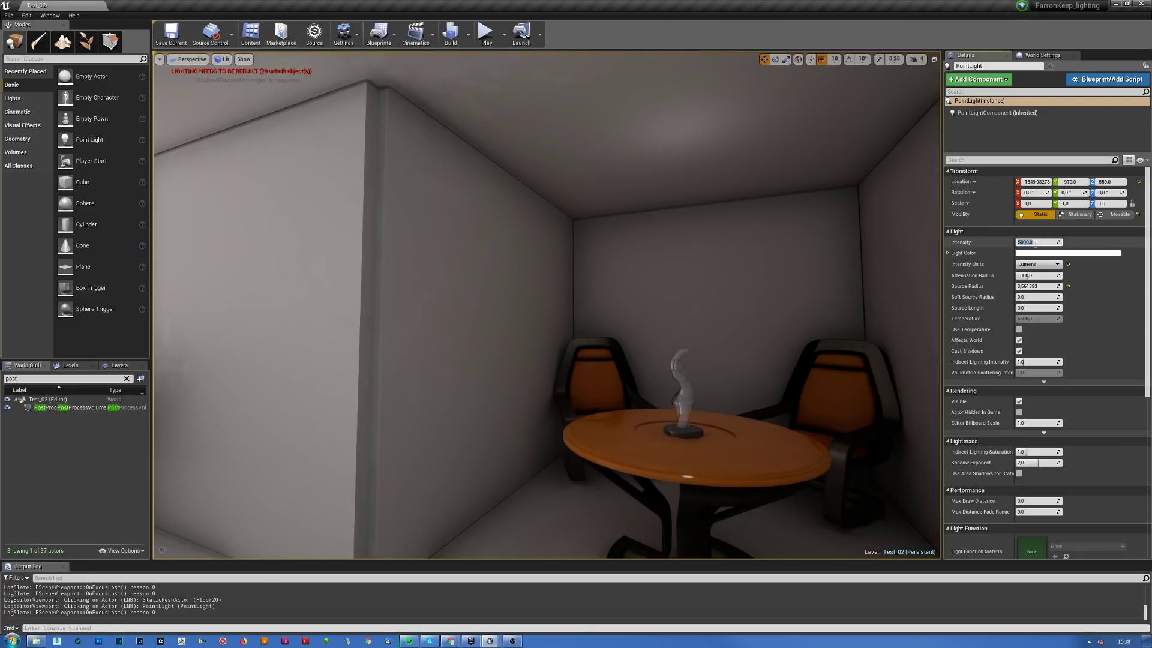
{"action": "key", "text": "Return"}
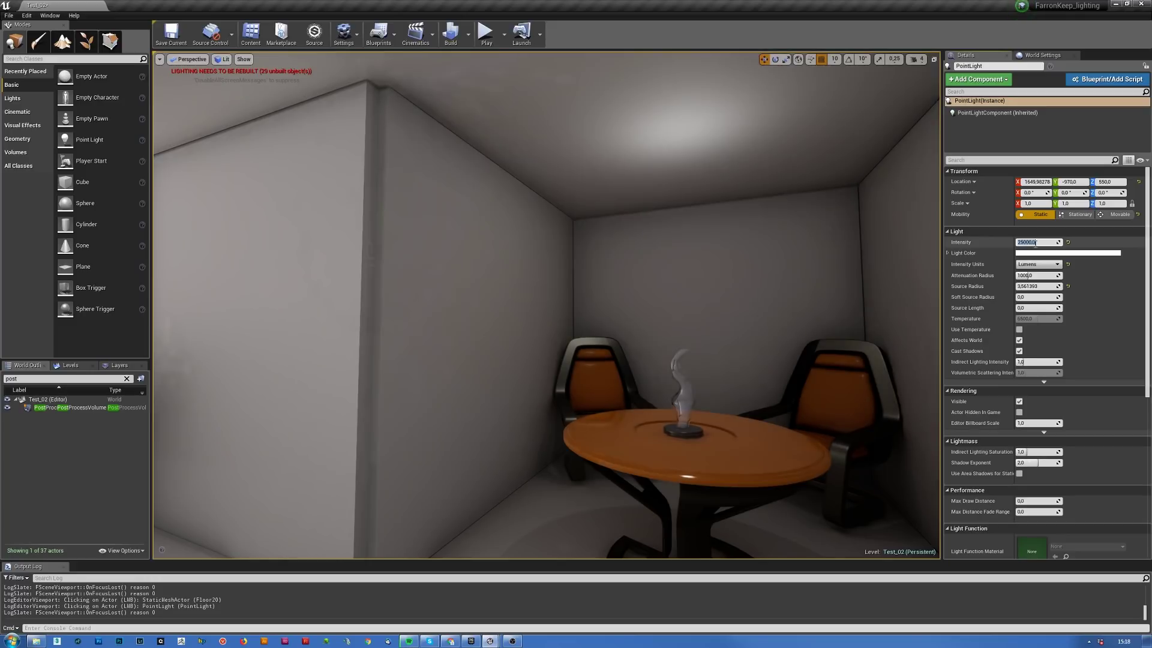
- Try the point light at an Intensity of 35000 lumens and compare the alcove with the sunlit corridor
{"action": "right_click_drag", "start_coordinate": [721, 199], "coordinate": [693, 229]}
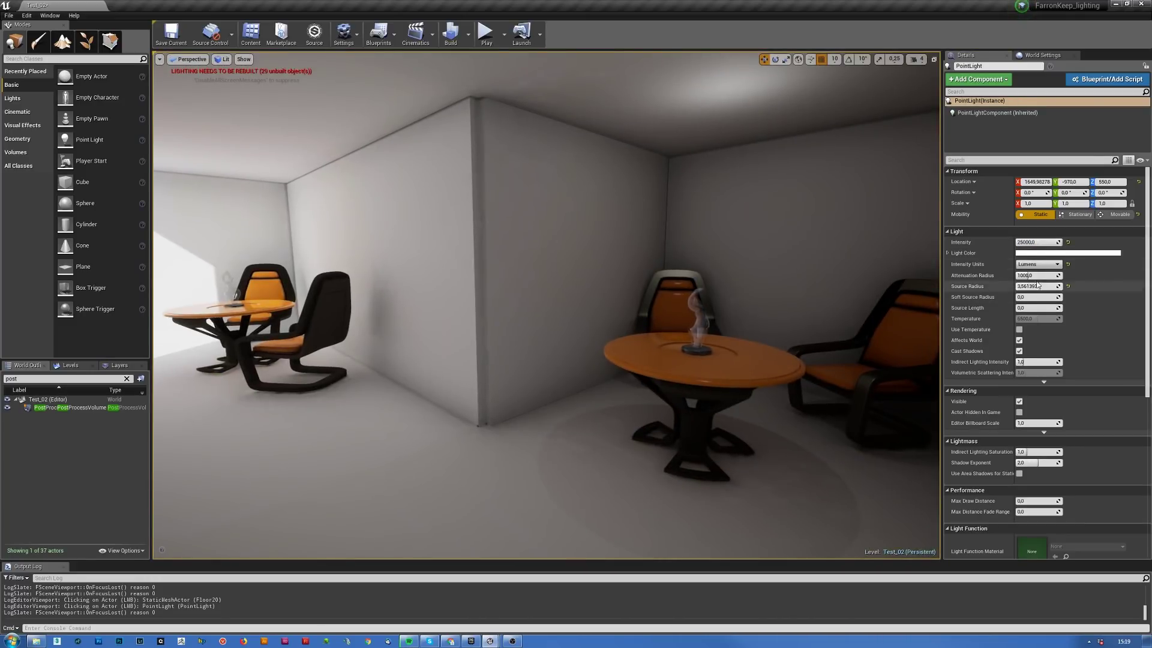
{"action": "left_click", "coordinate": [1047, 242]}
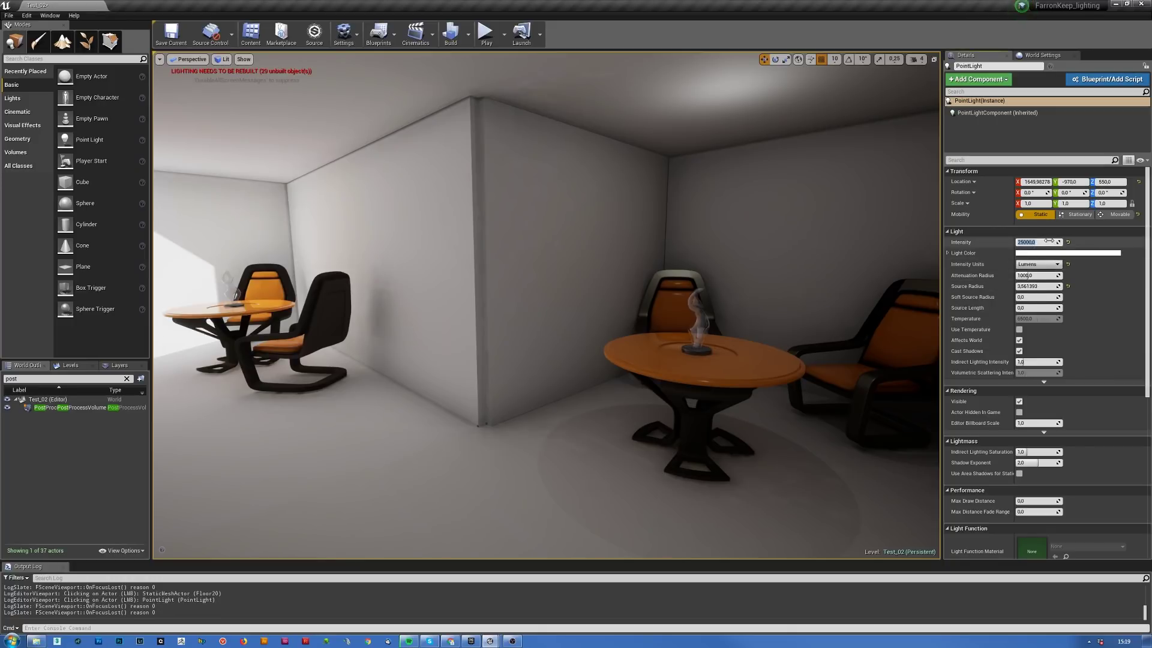
{"action": "type", "text": "35000"}
{"action": "key", "text": "Return"}
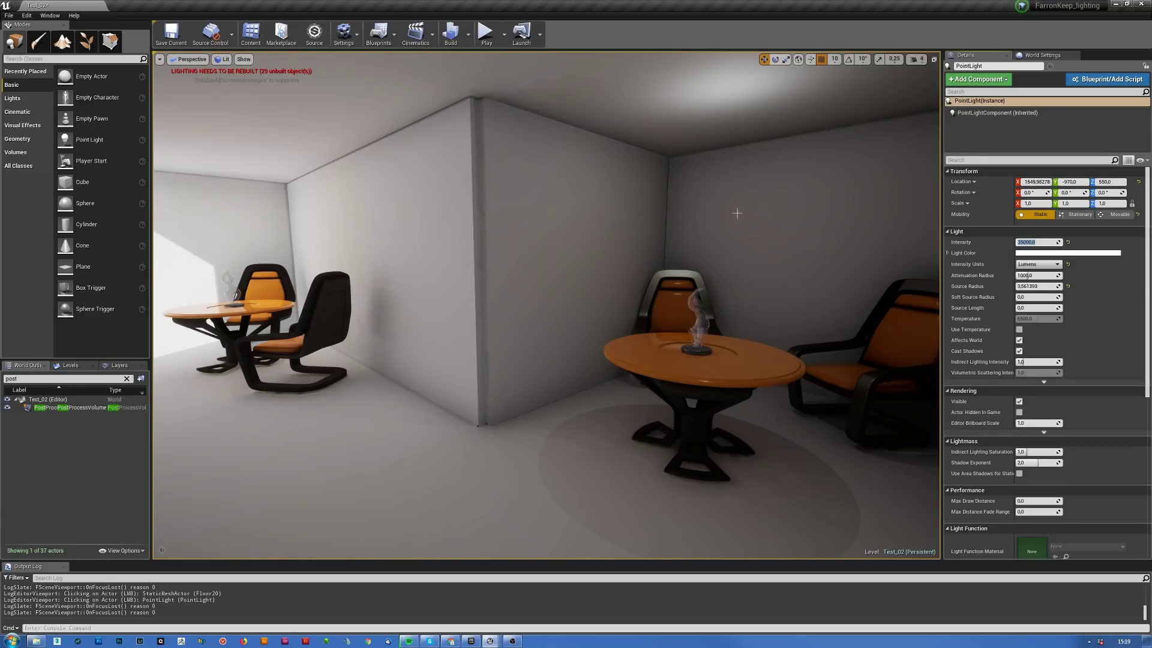
{"action": "right_click_drag", "start_coordinate": [724, 308], "coordinate": [676, 308]}
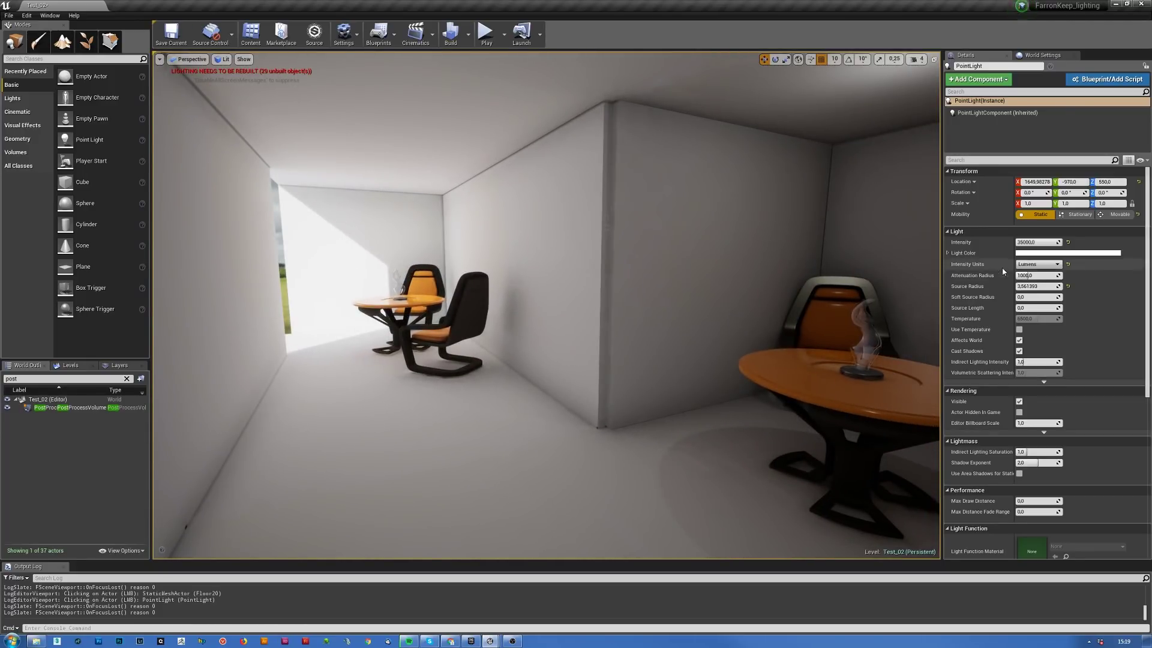
- Set the point light's Intensity to 1000 lumens and reselect the post process volume
{"action": "left_click", "coordinate": [1053, 242]}
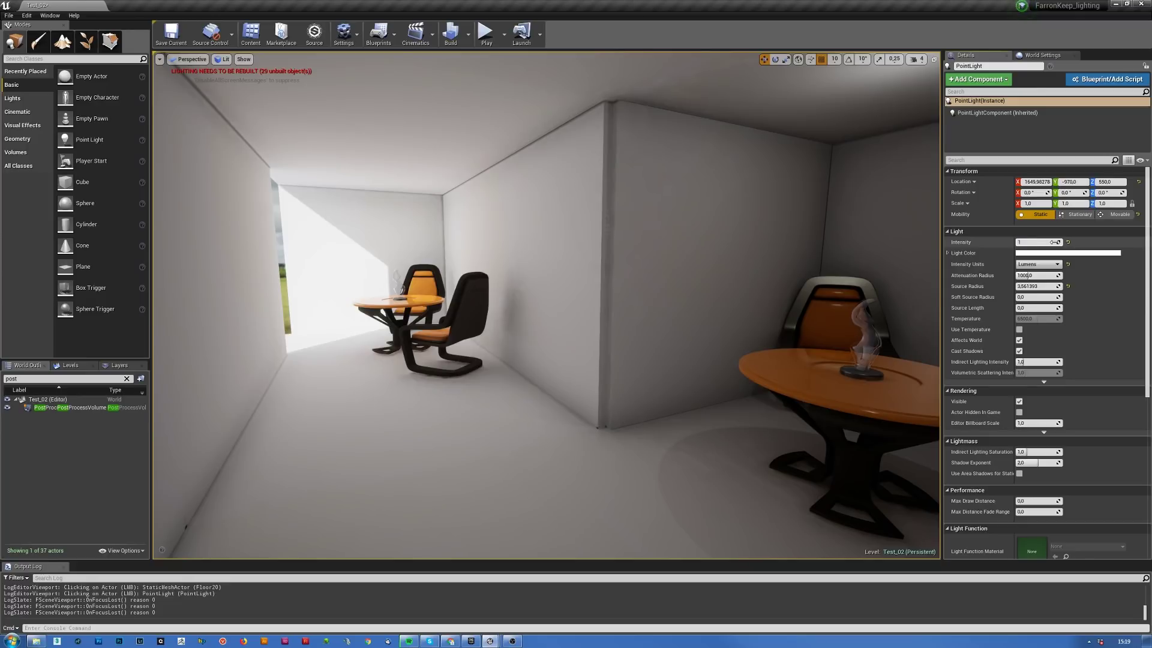
{"action": "key", "text": "Return"}
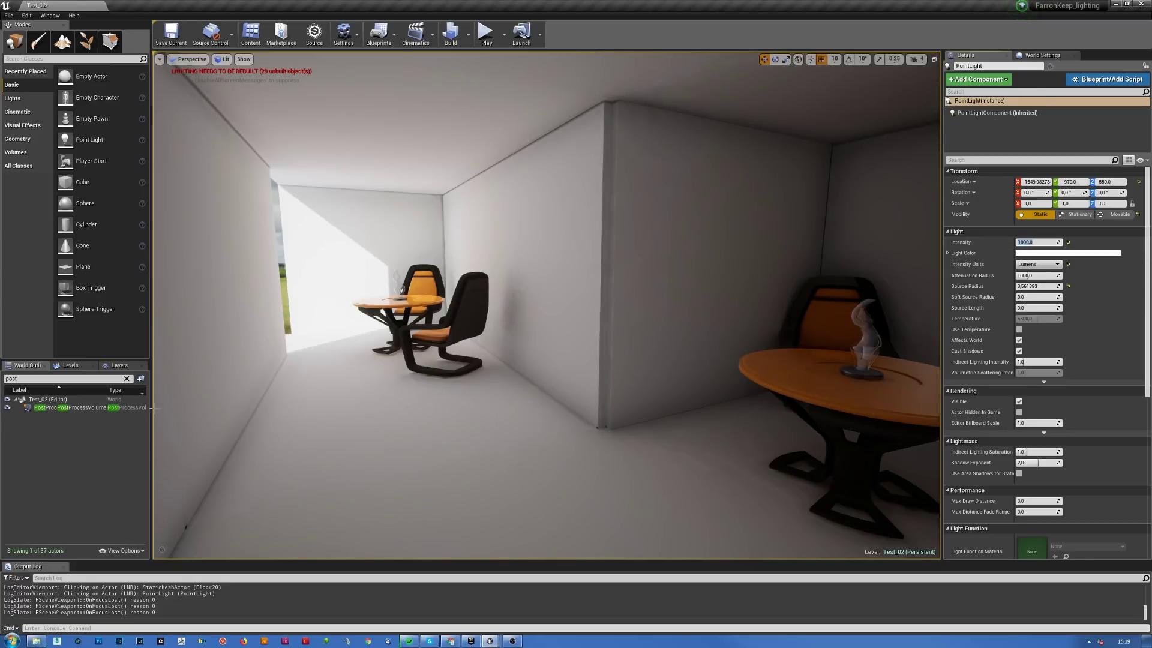
{"action": "left_click", "coordinate": [69, 408]}
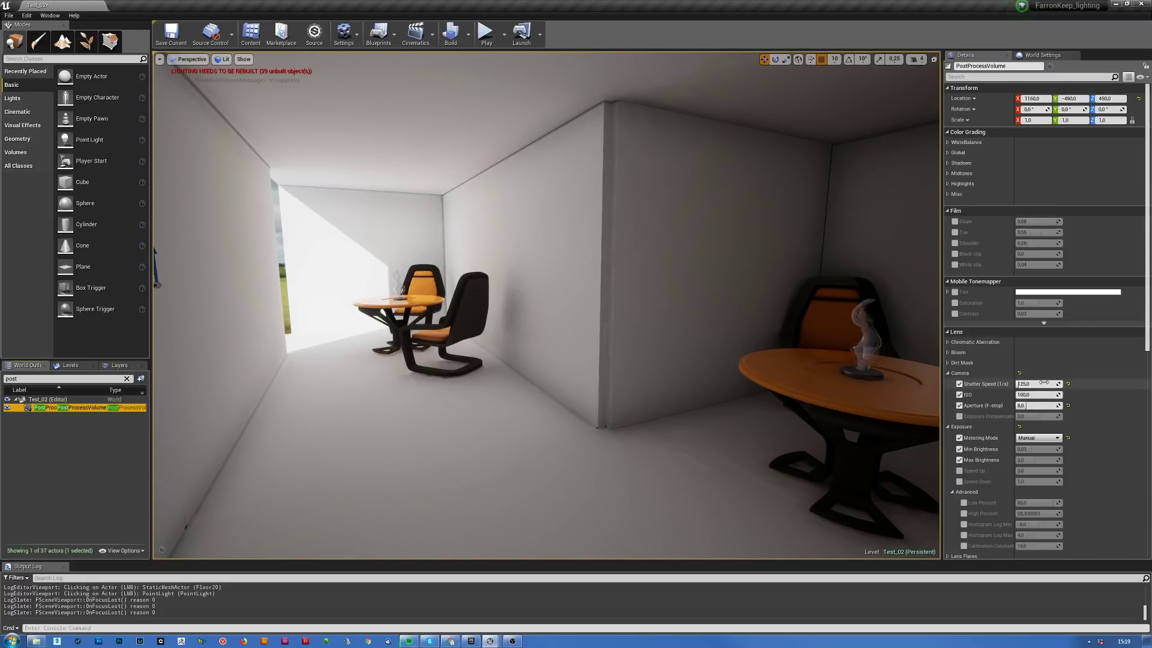
- Set the post process volume's Aperture (F-stop) to 5 and view the alcove with the table
{"action": "left_click", "coordinate": [1046, 405]}
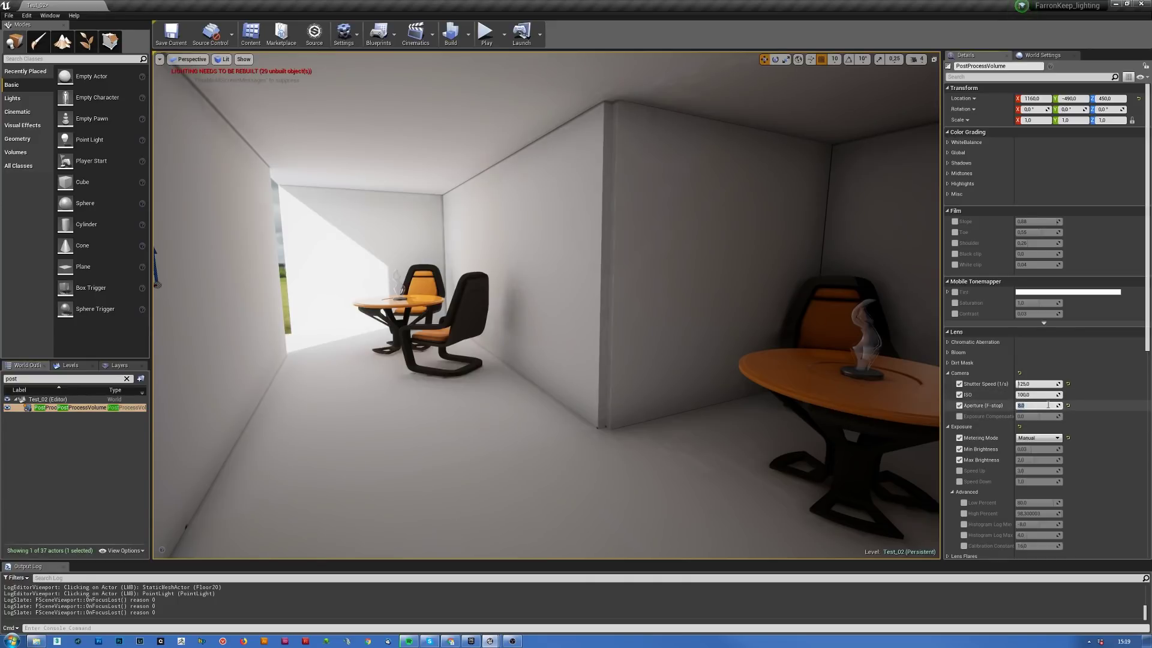
{"action": "type", "text": "5"}
{"action": "key", "text": "Return"}
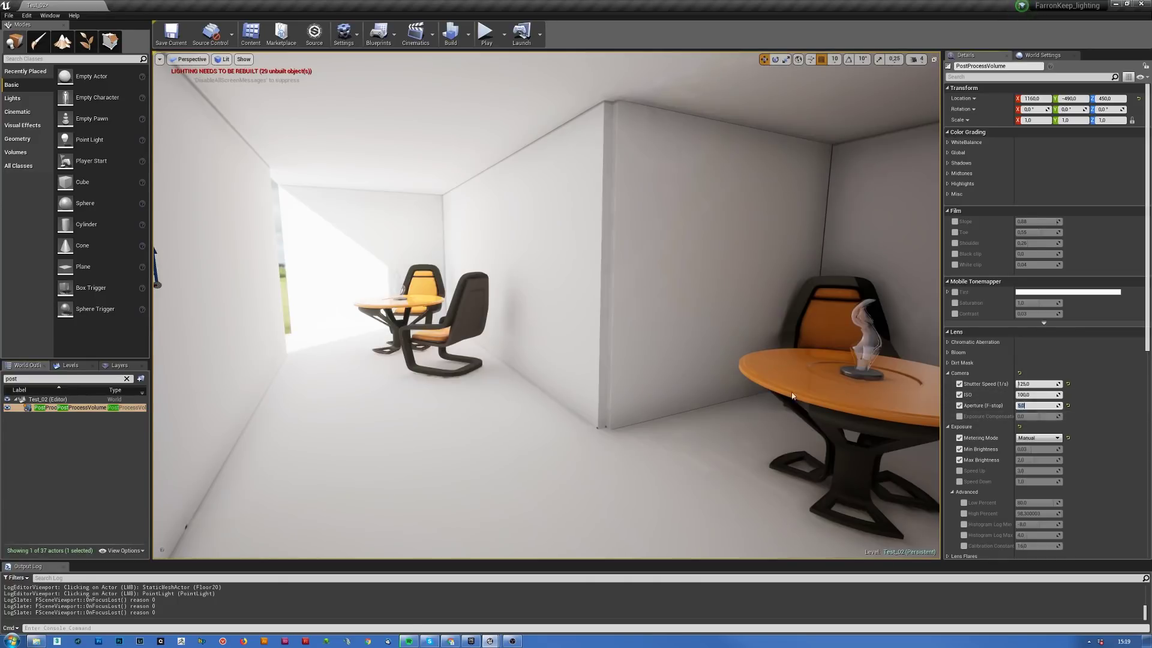
{"action": "right_click_drag", "start_coordinate": [535, 391], "coordinate": [624, 389]}
{"action": "scroll", "coordinate": [535, 391], "scroll_direction": "up", "scroll_amount": 3}
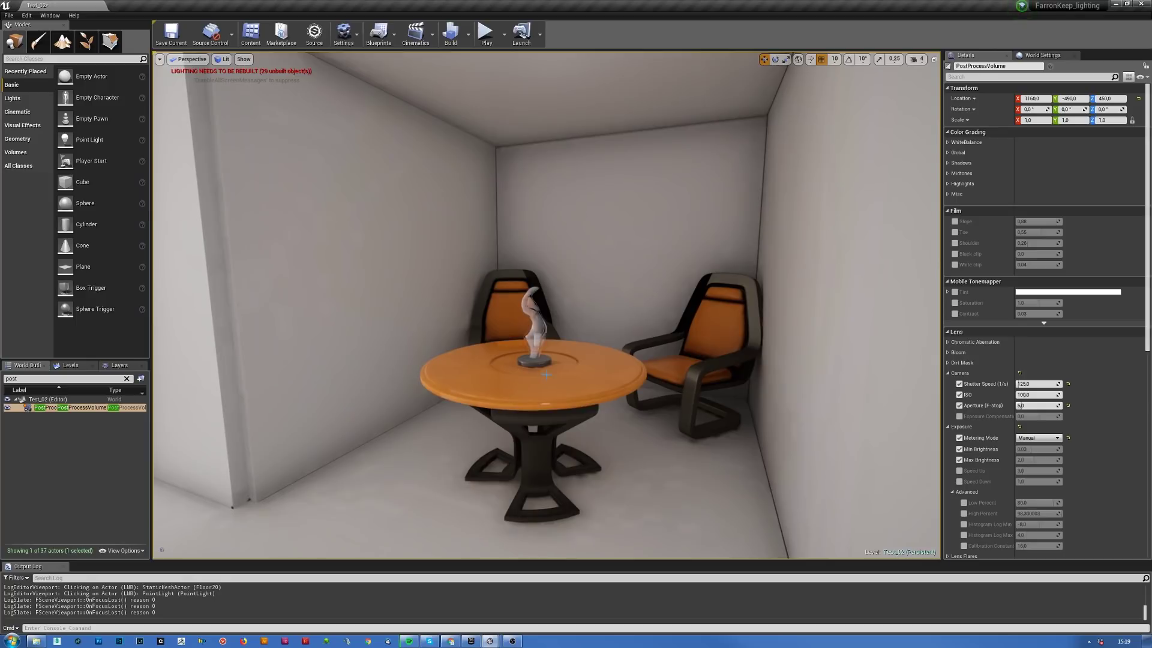
- Select the alcove's point light, try disabling its Affects World option, and enable it again
{"action": "key", "text": "g"}
{"action": "left_click", "coordinate": [553, 133]}
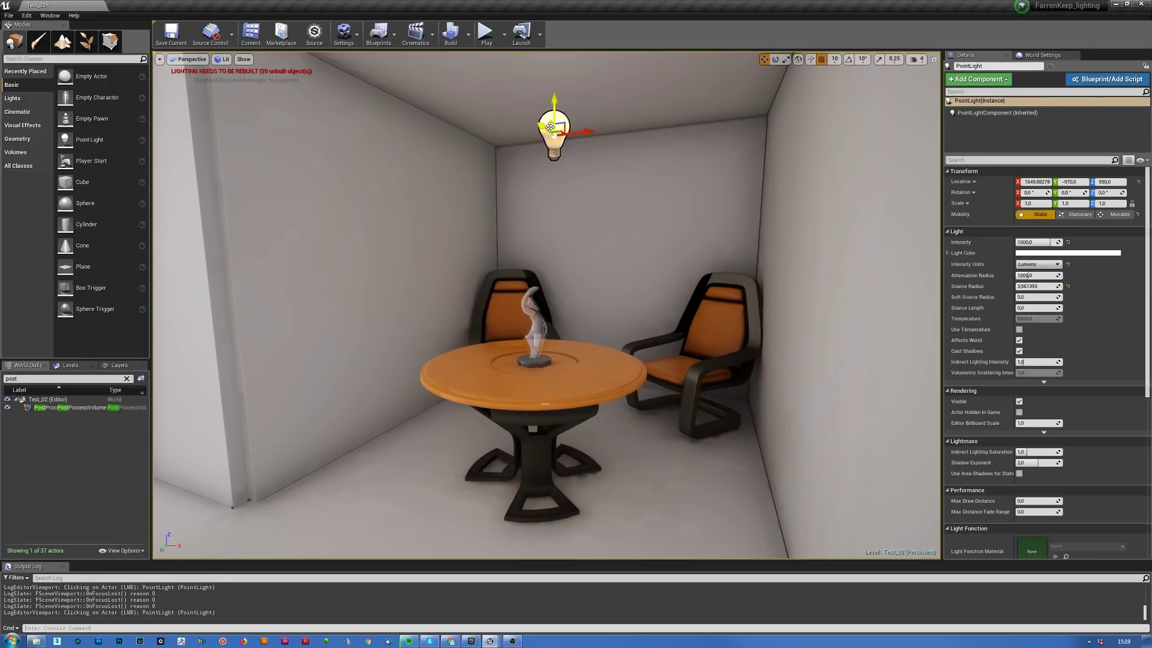
{"action": "left_click", "coordinate": [1018, 340]}
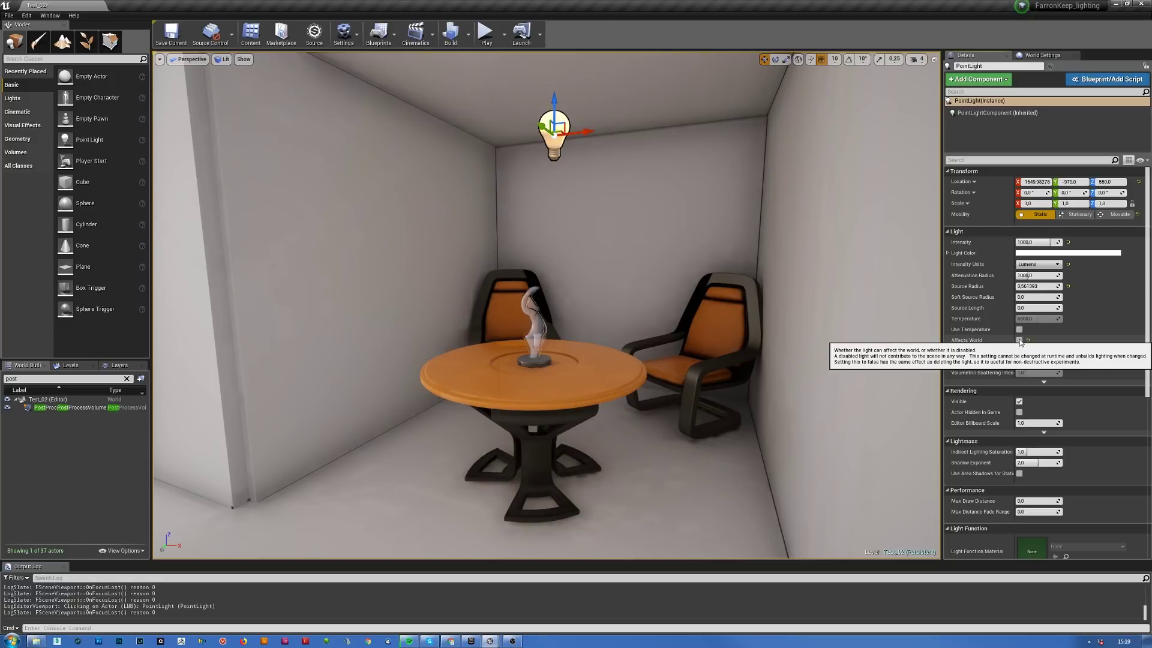
{"action": "left_click", "coordinate": [1019, 340]}
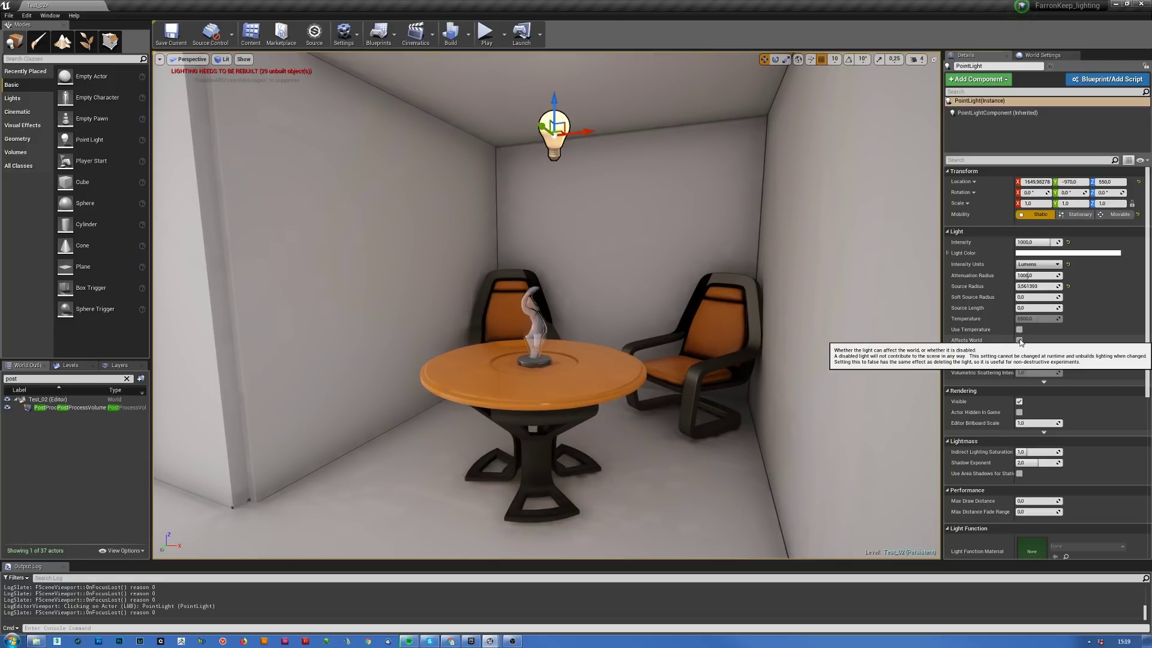
- Find the directional light by filtering the level's actors for "direc" and disable its Affects World option
{"action": "right_click_drag", "start_coordinate": [605, 267], "coordinate": [576, 276]}
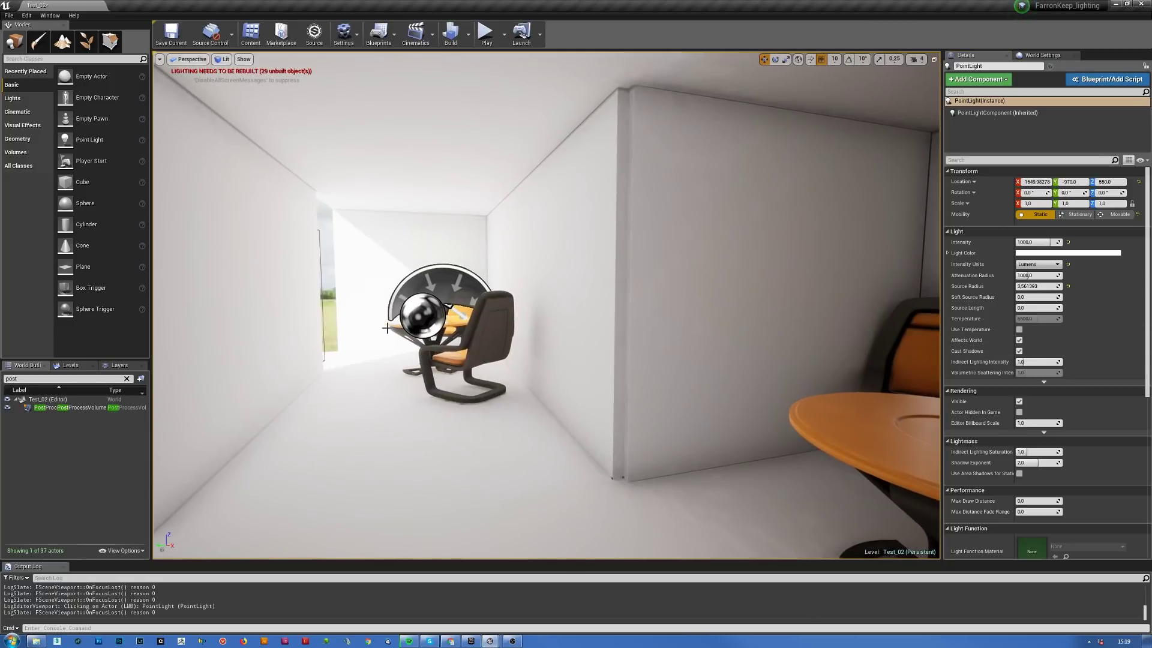
{"action": "left_click", "coordinate": [453, 311]}
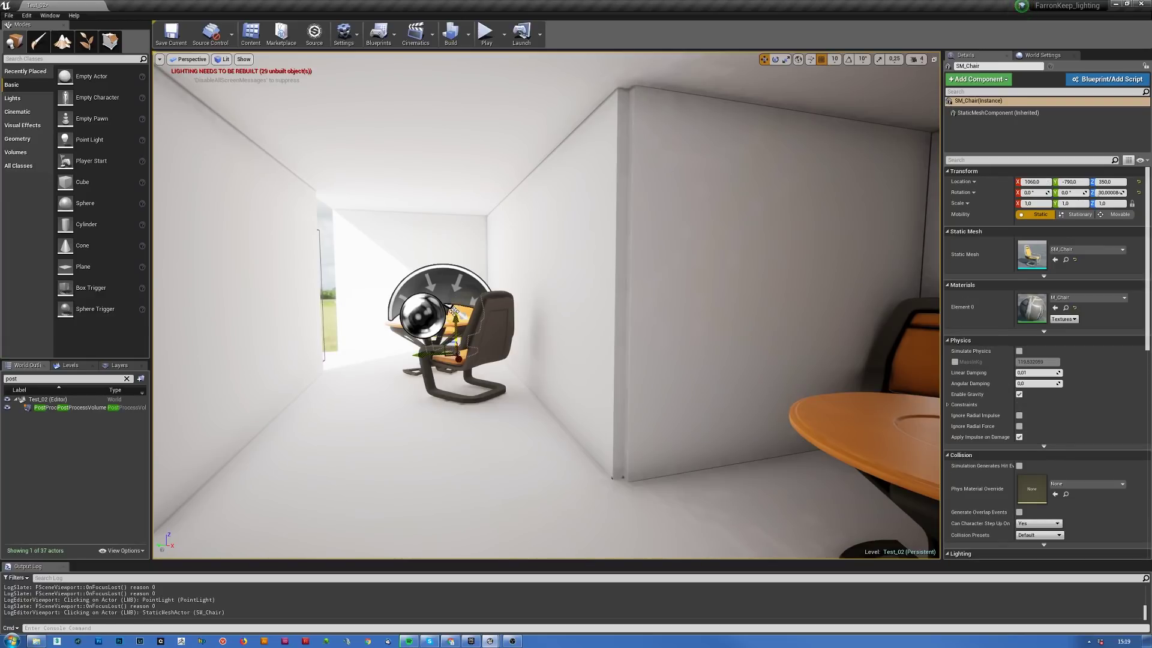
{"action": "left_click", "coordinate": [64, 379]}
{"action": "type", "text": "direc"}
{"action": "left_click", "coordinate": [34, 408]}
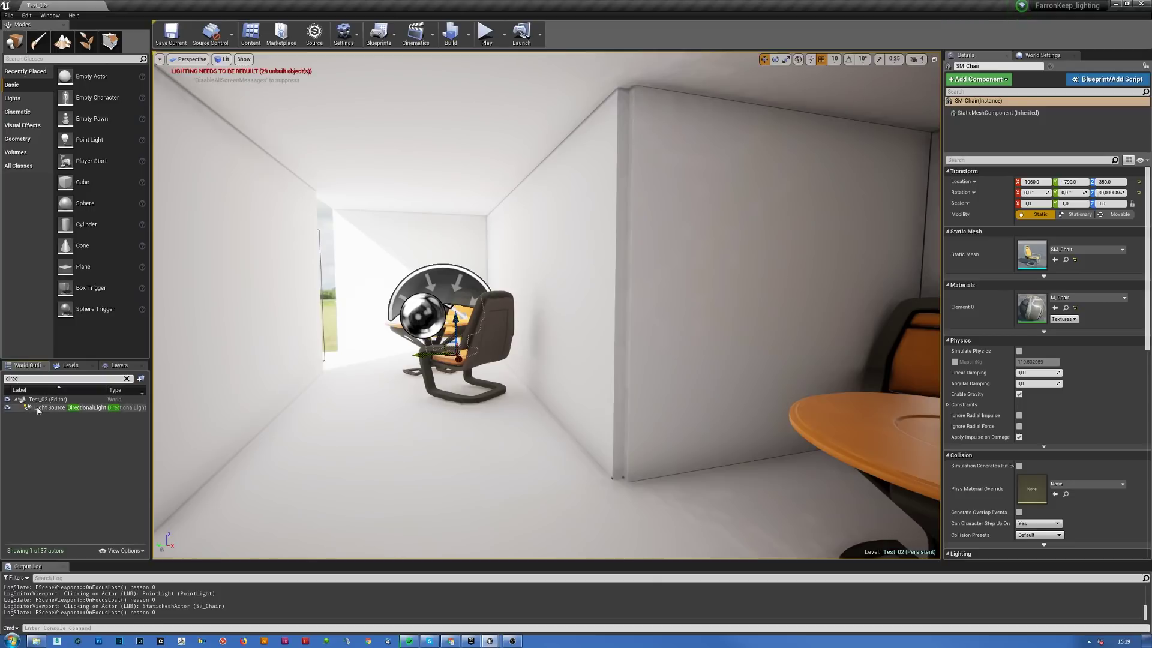
{"action": "left_click", "coordinate": [1018, 297]}
{"action": "right_click_drag", "start_coordinate": [725, 341], "coordinate": [774, 345]}
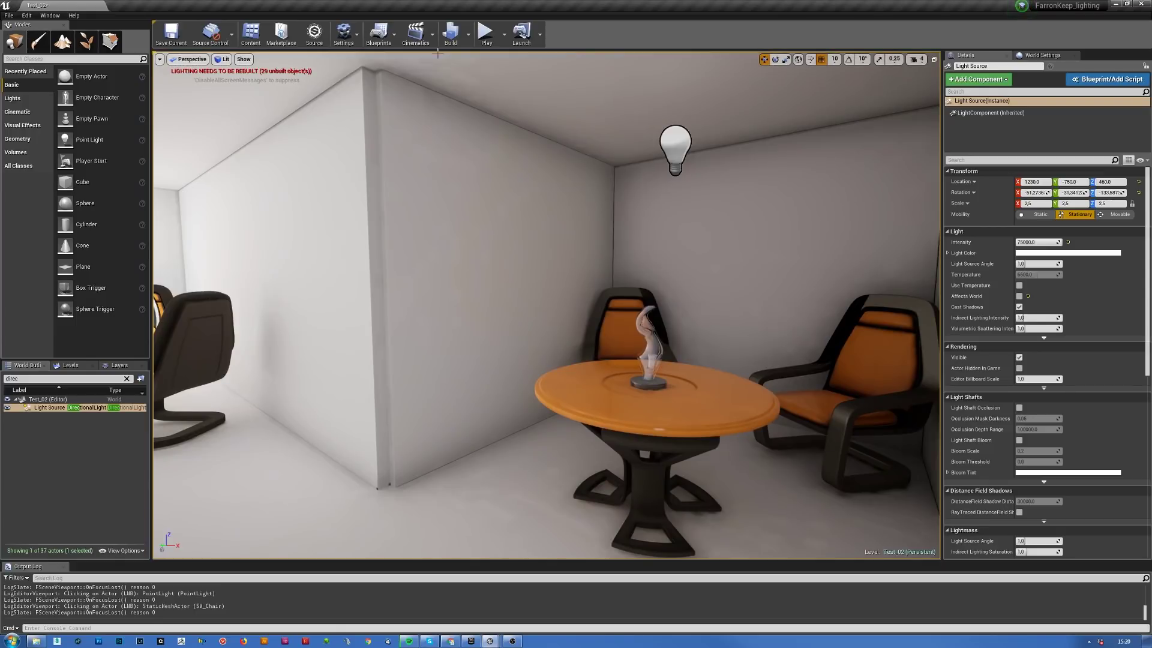
- Save all changes and build the level's lighting, allowing ProgressReporter.exe to run
{"action": "left_click", "coordinate": [6, 15]}
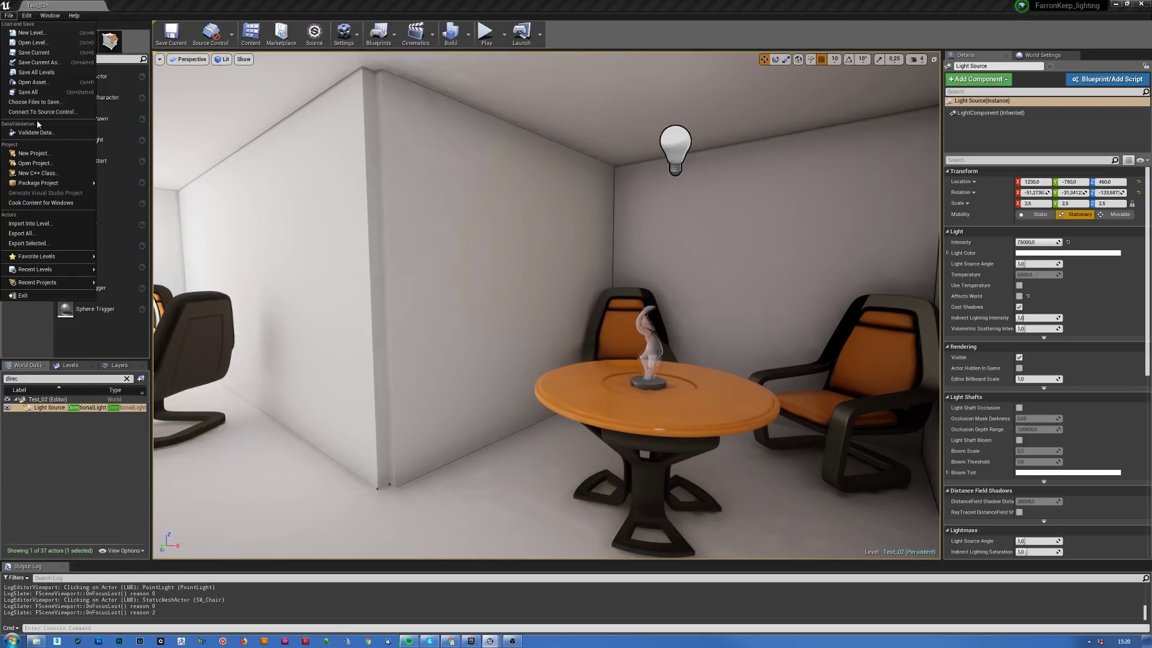
{"action": "left_click", "coordinate": [54, 93]}
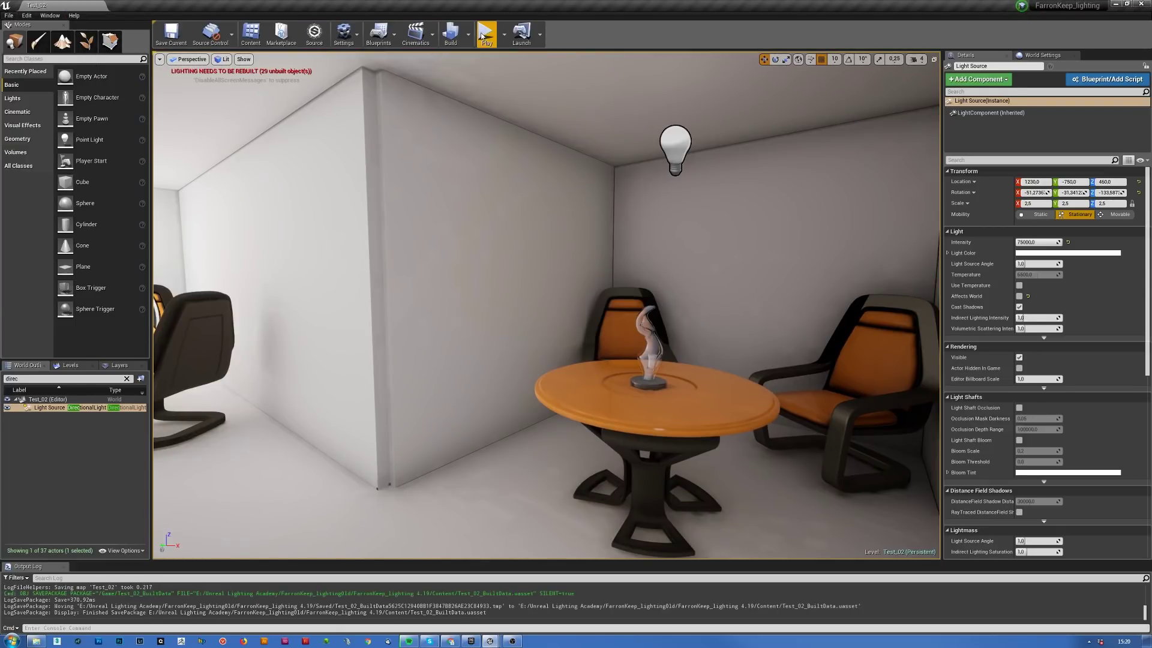
{"action": "left_click", "coordinate": [469, 37]}
{"action": "left_click", "coordinate": [502, 60]}
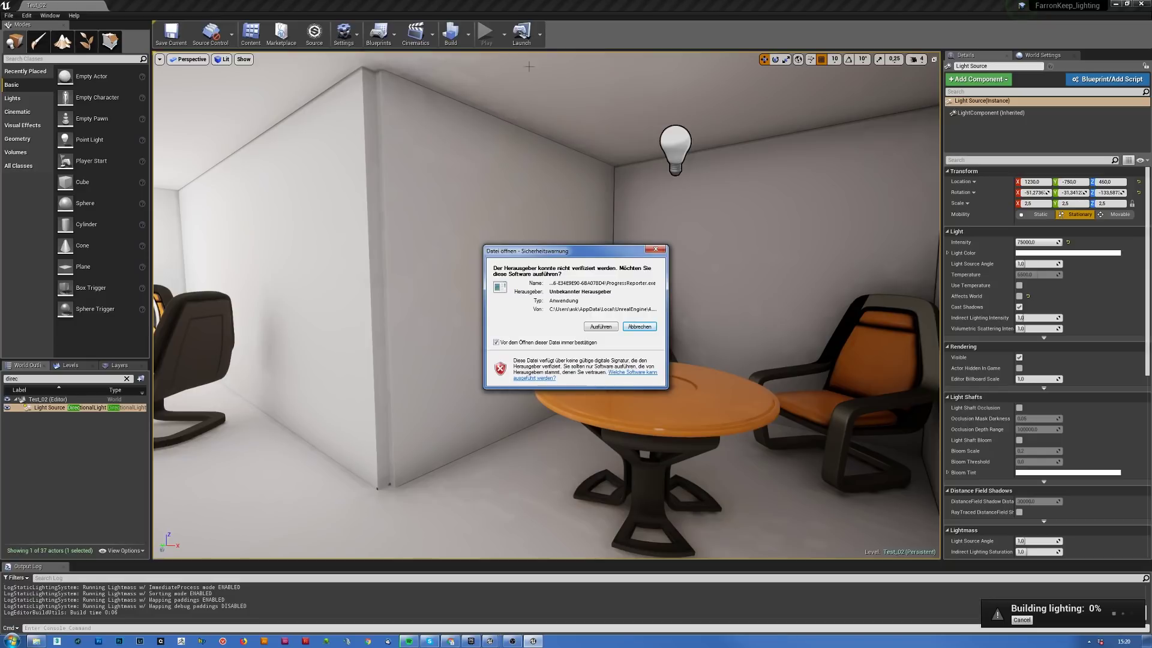
{"action": "left_click", "coordinate": [601, 327]}
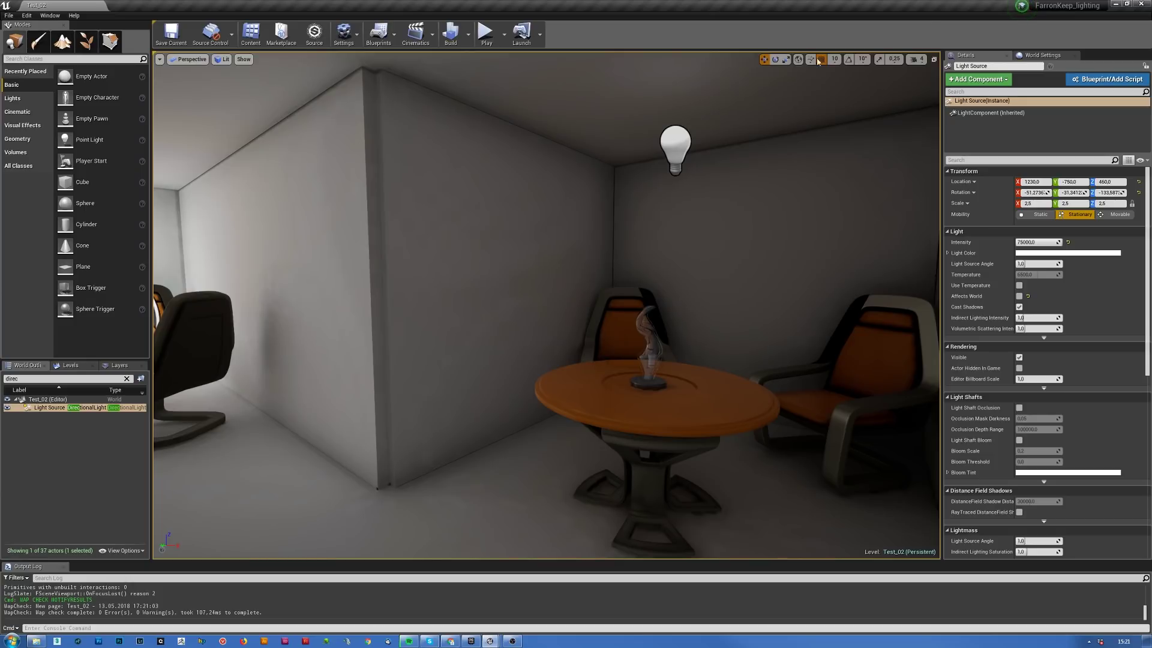
- Select the alcove's point light, focus on it, and examine the rebuilt lighting around the table
{"action": "right_click_drag", "start_coordinate": [826, 362], "coordinate": [787, 214]}
{"action": "left_click", "coordinate": [814, 153]}
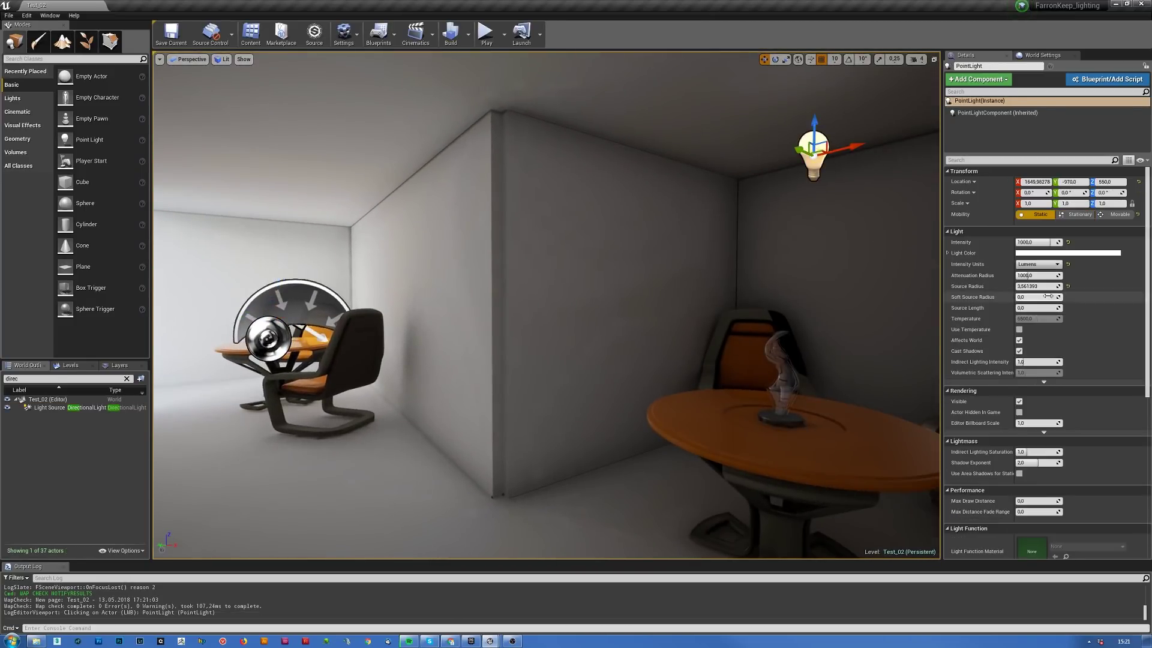
{"action": "key", "text": "f"}
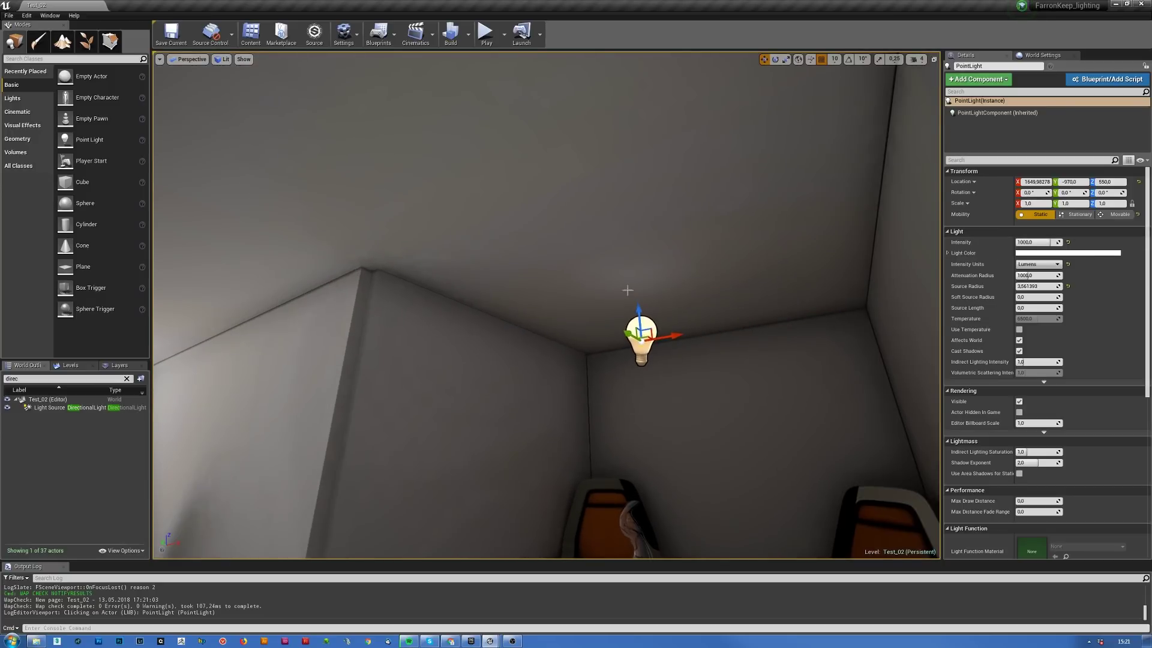
{"action": "right_click_drag", "start_coordinate": [623, 282], "coordinate": [631, 342]}
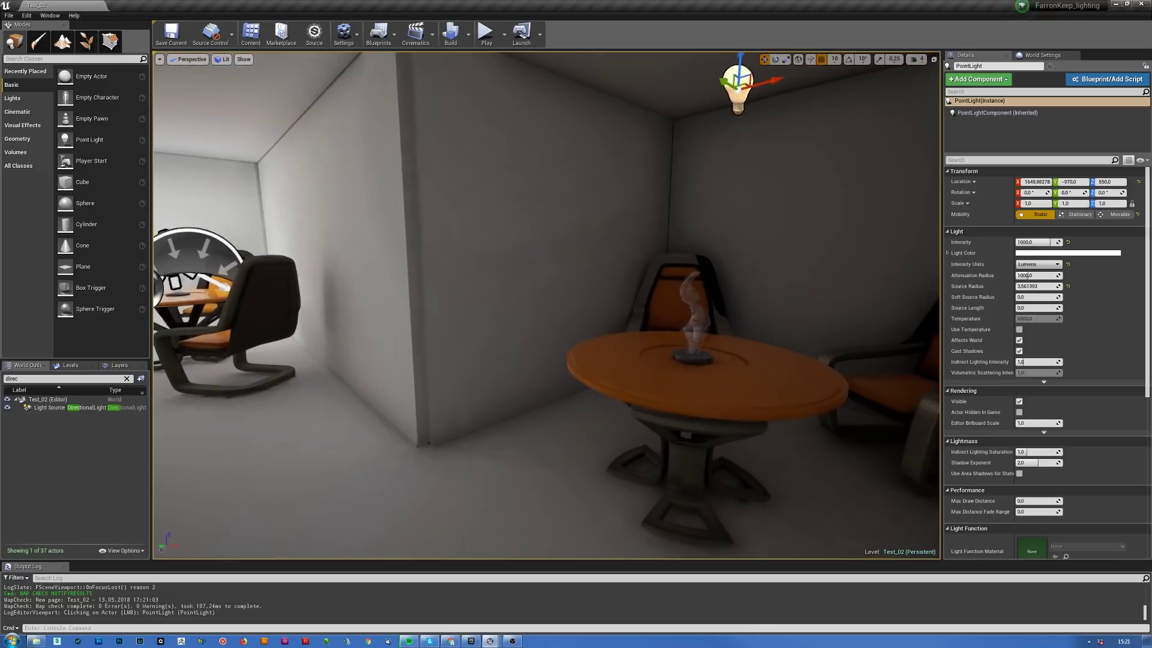
- Try the alcove point light at Intensities of 40000, 30000 and 25000 lumens
{"action": "left_click", "coordinate": [1037, 242]}
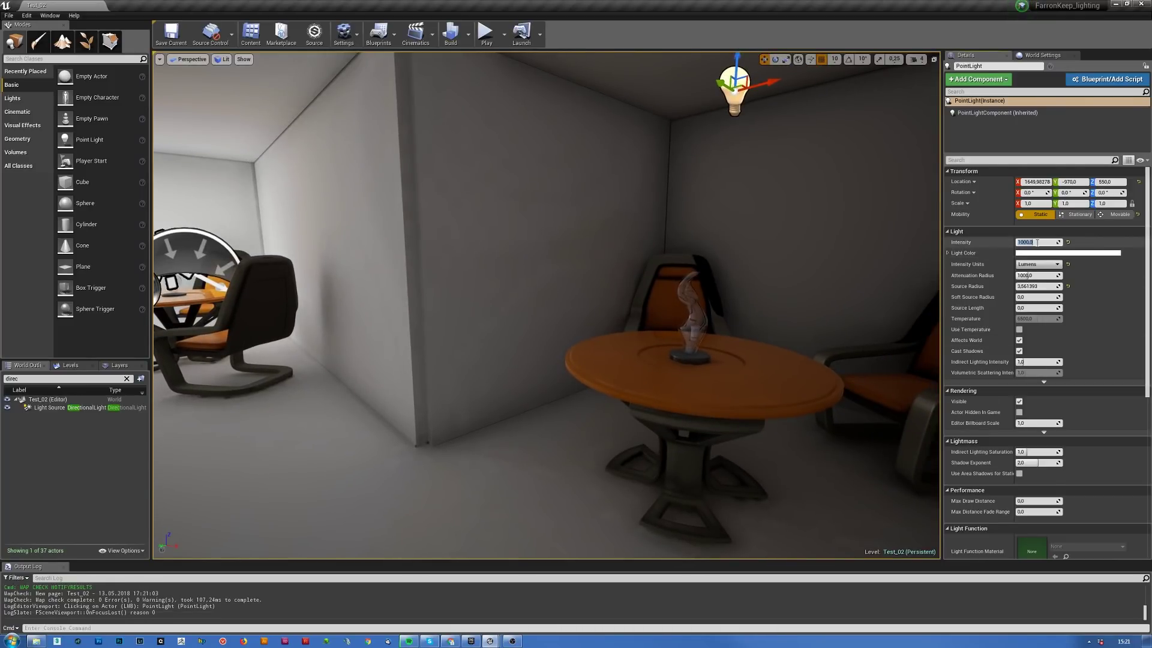
{"action": "key", "text": "Return"}
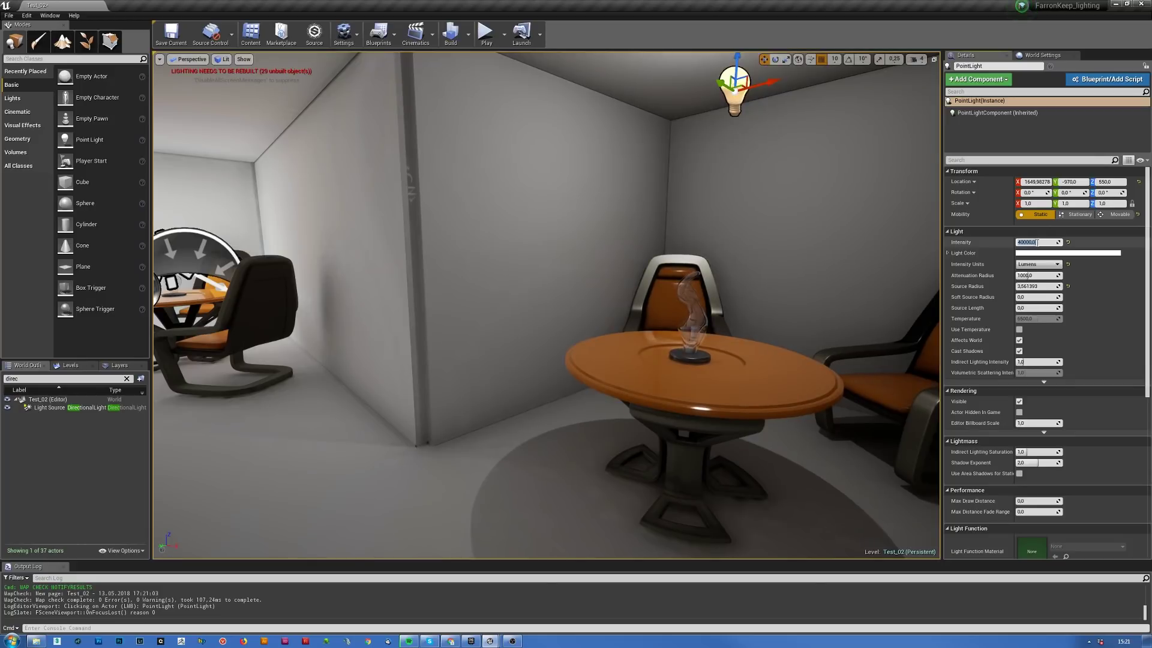
{"action": "right_click_drag", "start_coordinate": [747, 347], "coordinate": [795, 301]}
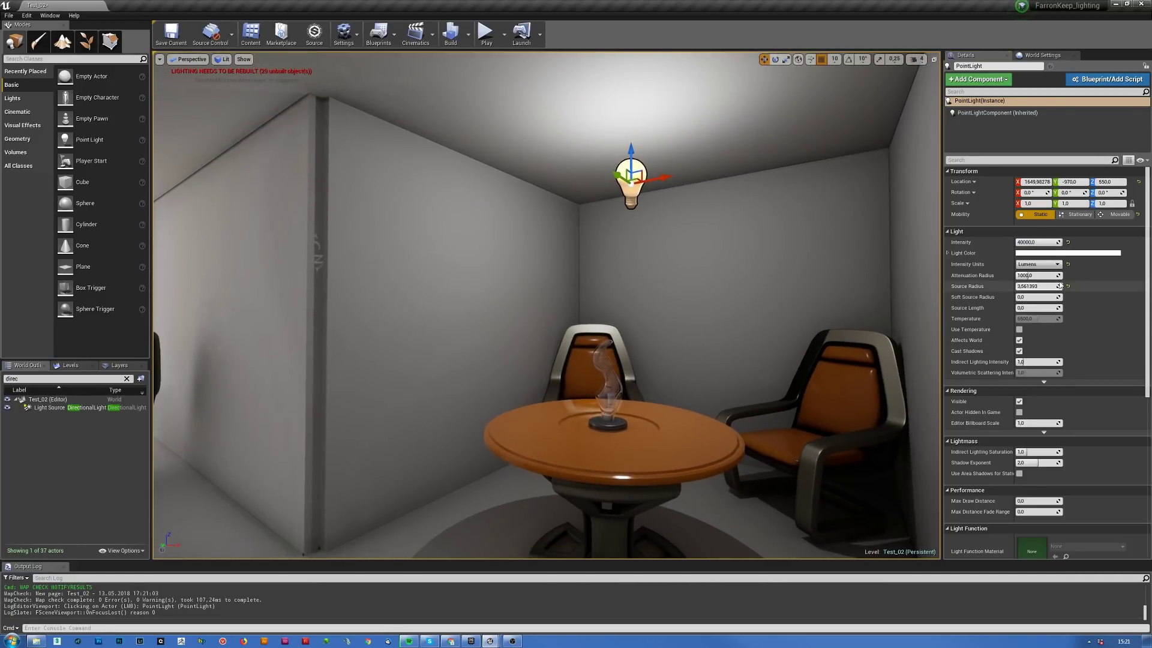
{"action": "left_click", "coordinate": [1044, 242]}
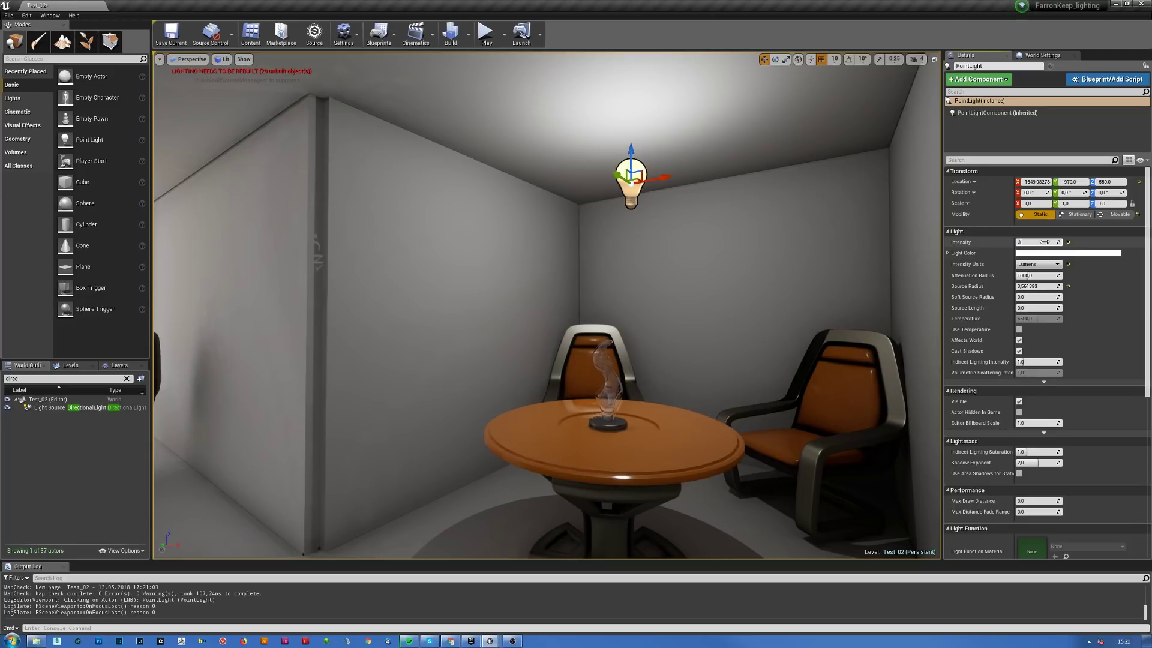
{"action": "type", "text": "30000"}
{"action": "key", "text": "Return"}
{"action": "type", "text": "25000"}
{"action": "key", "text": "Return"}
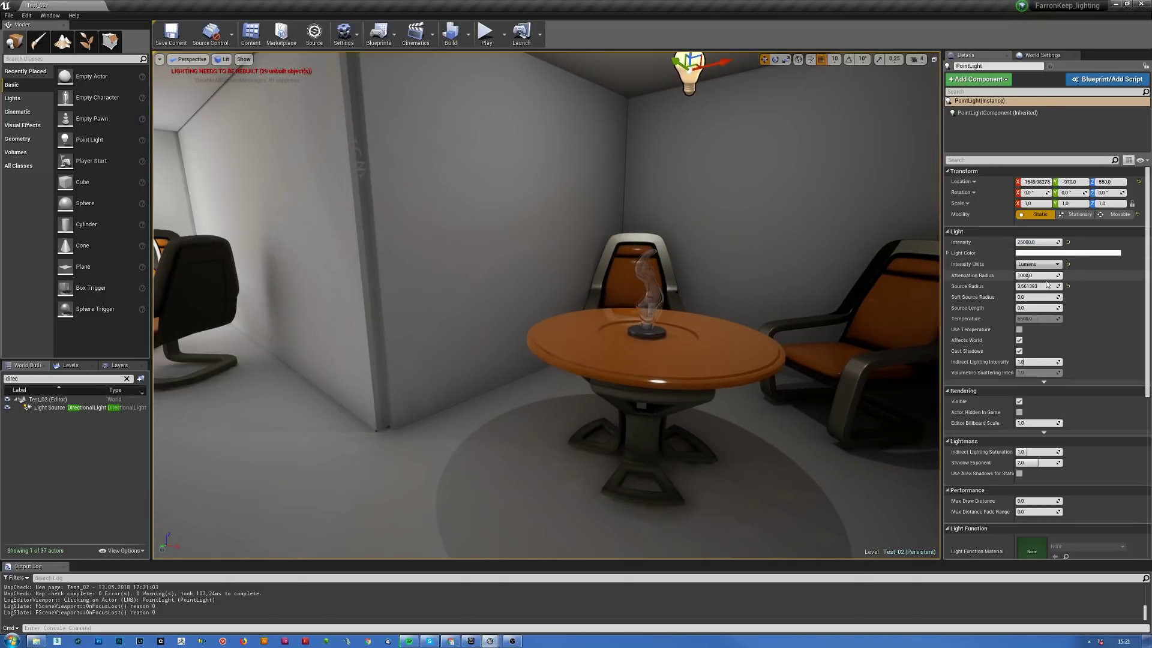
- Set the alcove point light's Intensity to 16000 lumens and check the table area
{"action": "left_click", "coordinate": [1037, 242]}
{"action": "type", "text": "16000"}
{"action": "key", "text": "Return"}
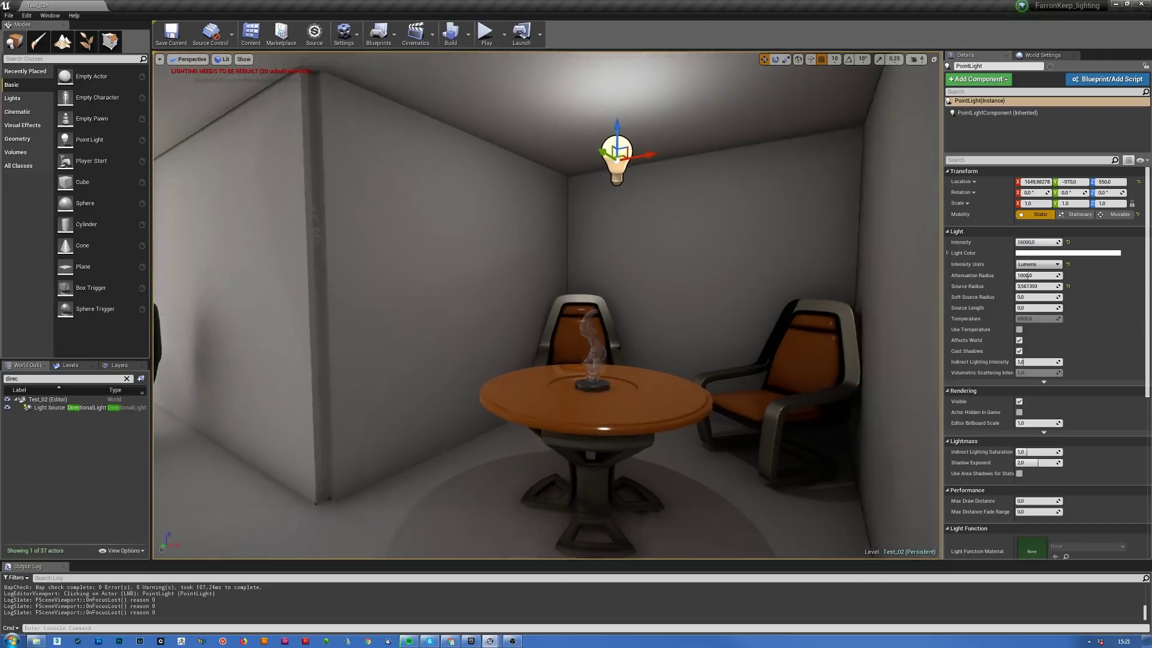
{"action": "right_click_drag", "start_coordinate": [393, 244], "coordinate": [393, 422]}
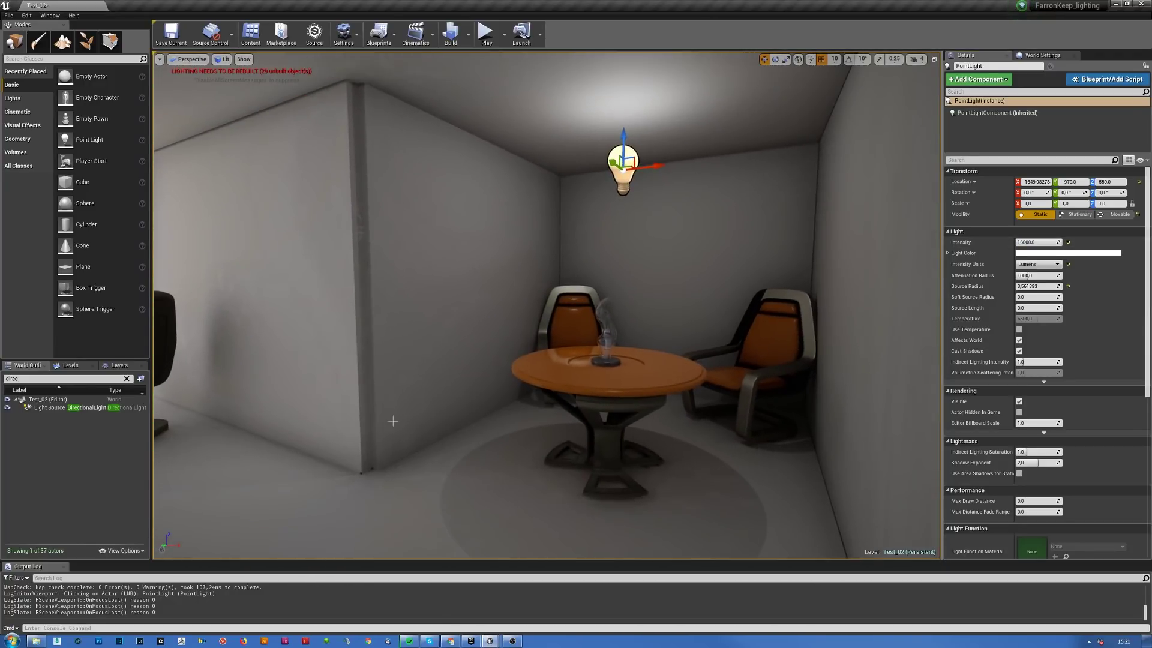
- Switch to Chrome and search Google for "philips light bulb" in a new tab
{"action": "left_click", "coordinate": [450, 641]}
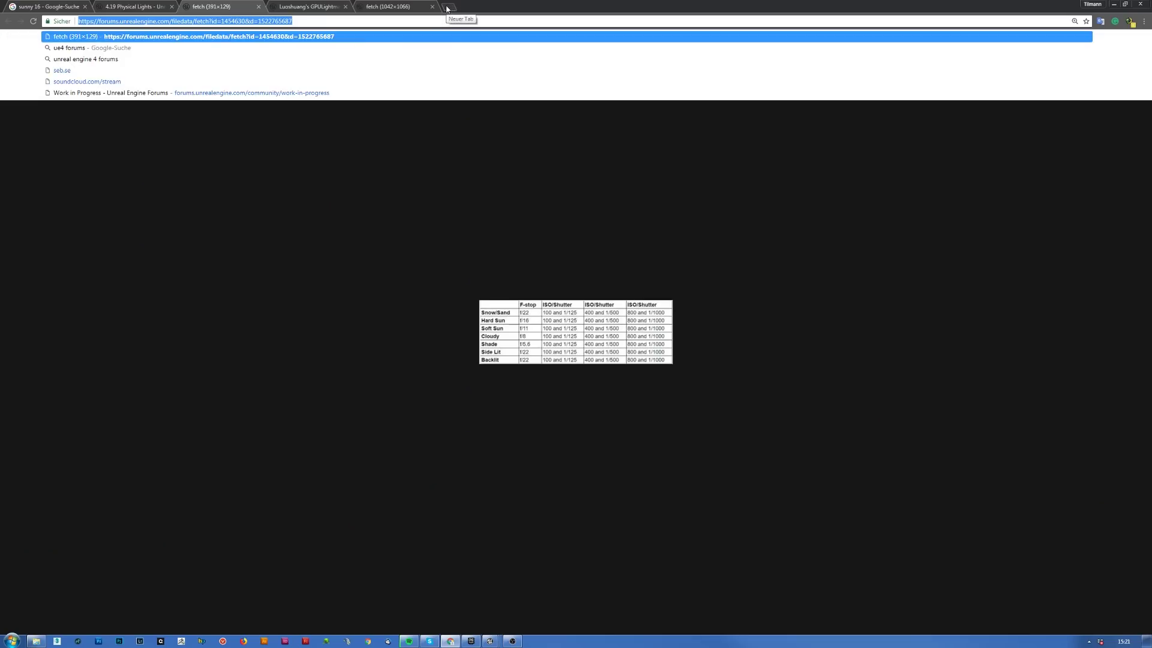
{"action": "left_click", "coordinate": [447, 7]}
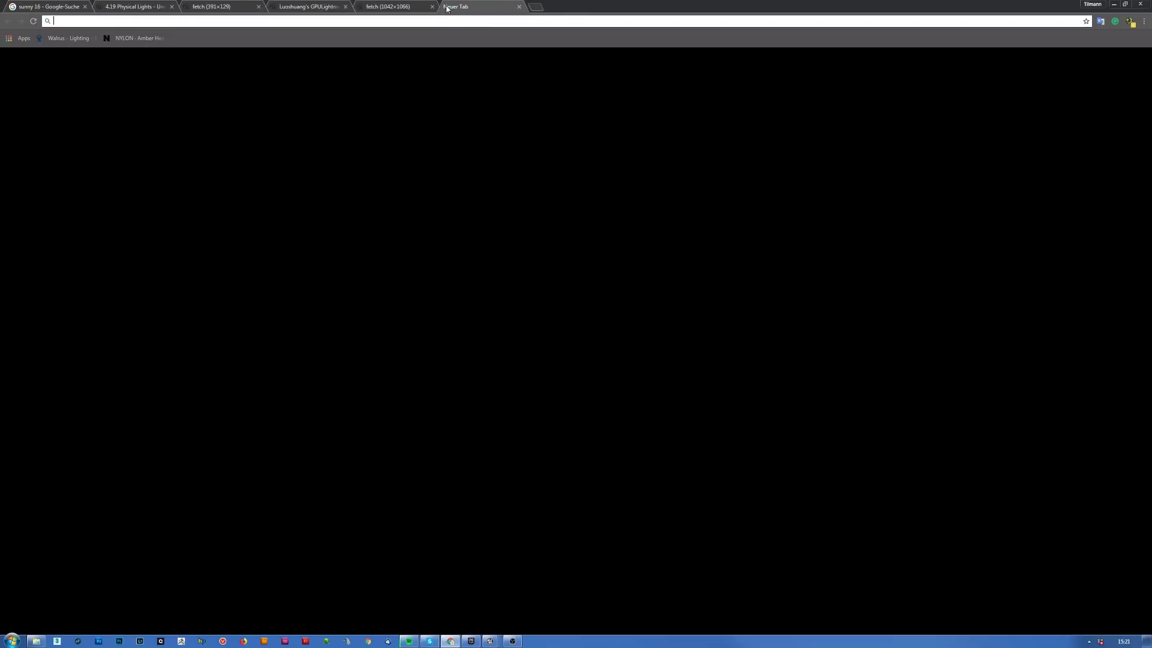
{"action": "type", "text": "philip"}
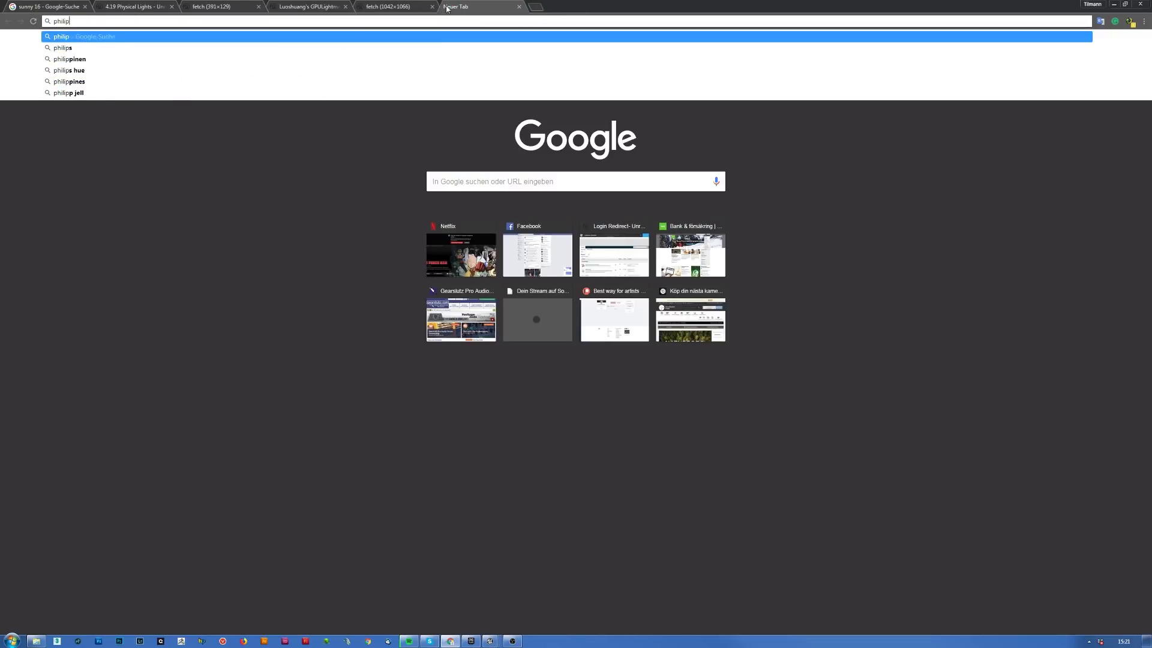
{"action": "type", "text": "s light bulp"}
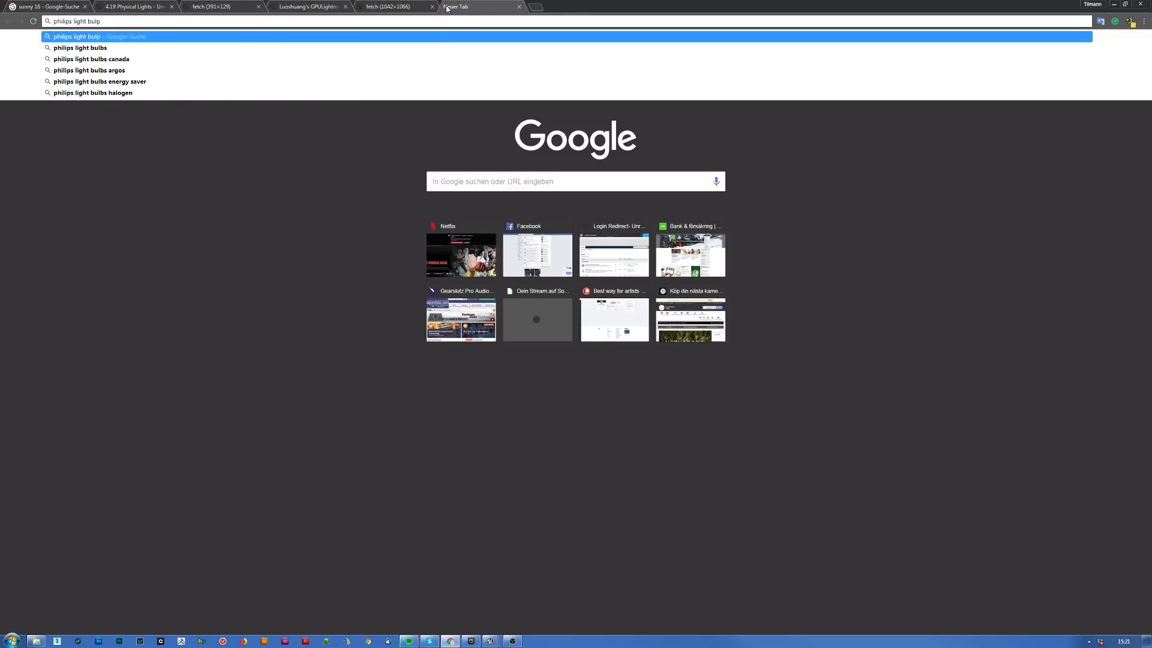
{"action": "key", "text": "BackSpace"}
{"action": "type", "text": "b"}
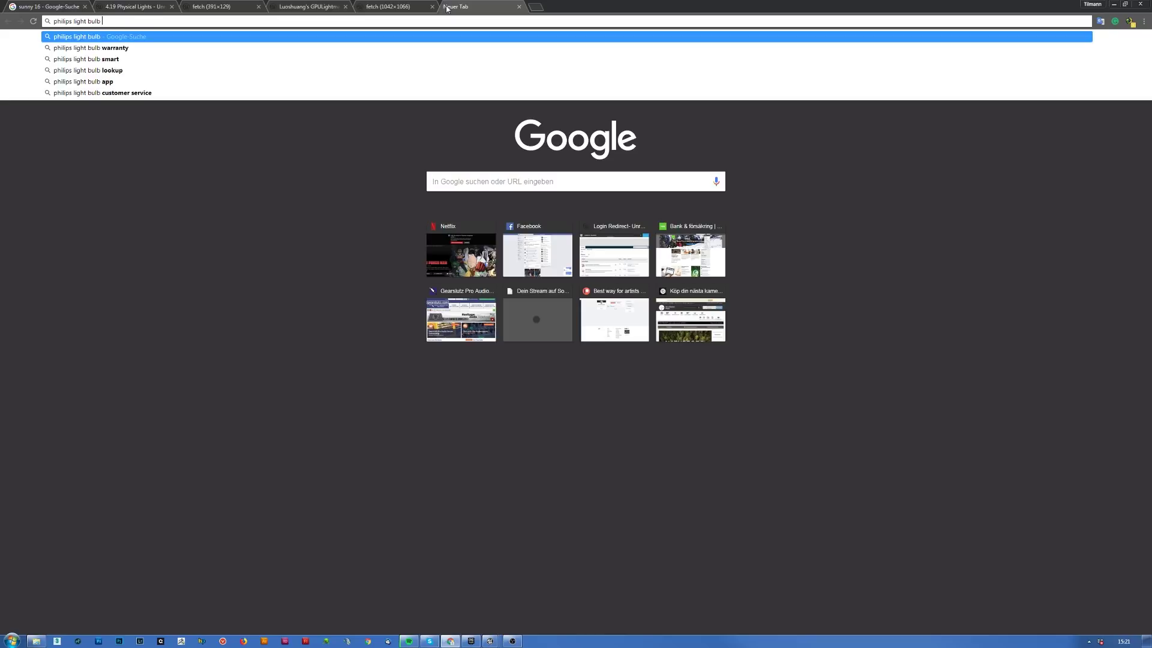
{"action": "key", "text": "Return"}
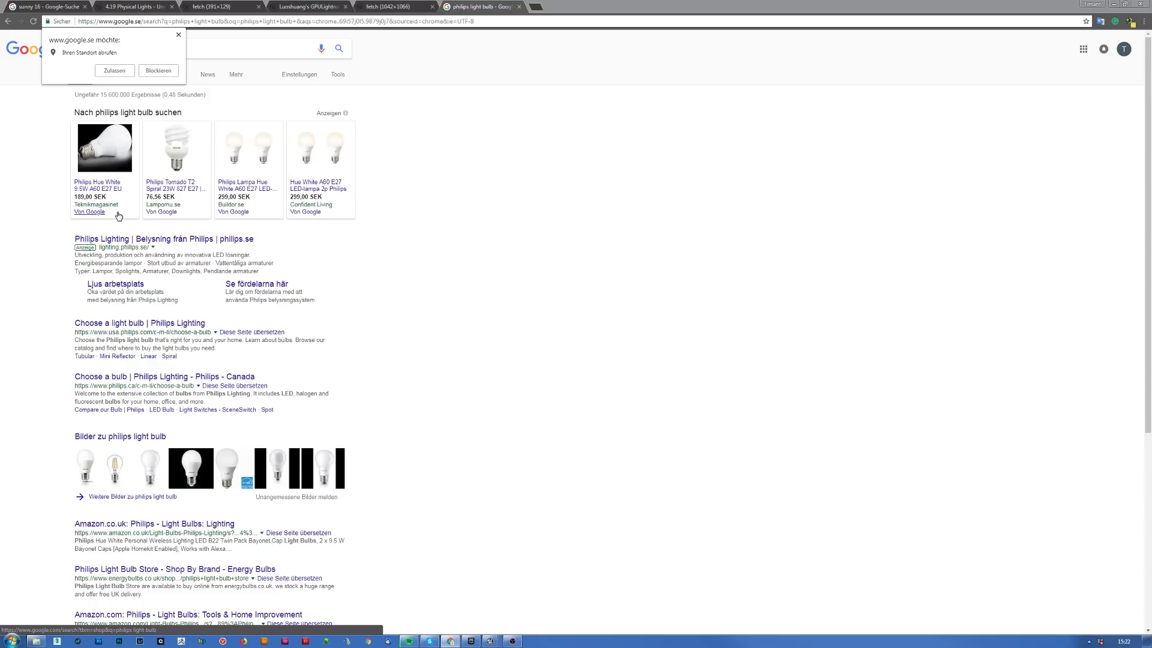
- Open the Philips Hue White 9.5W A60 E27 product page in a new tab, read its specifications, and close it
{"action": "mouse_move", "coordinate": [112, 192]}
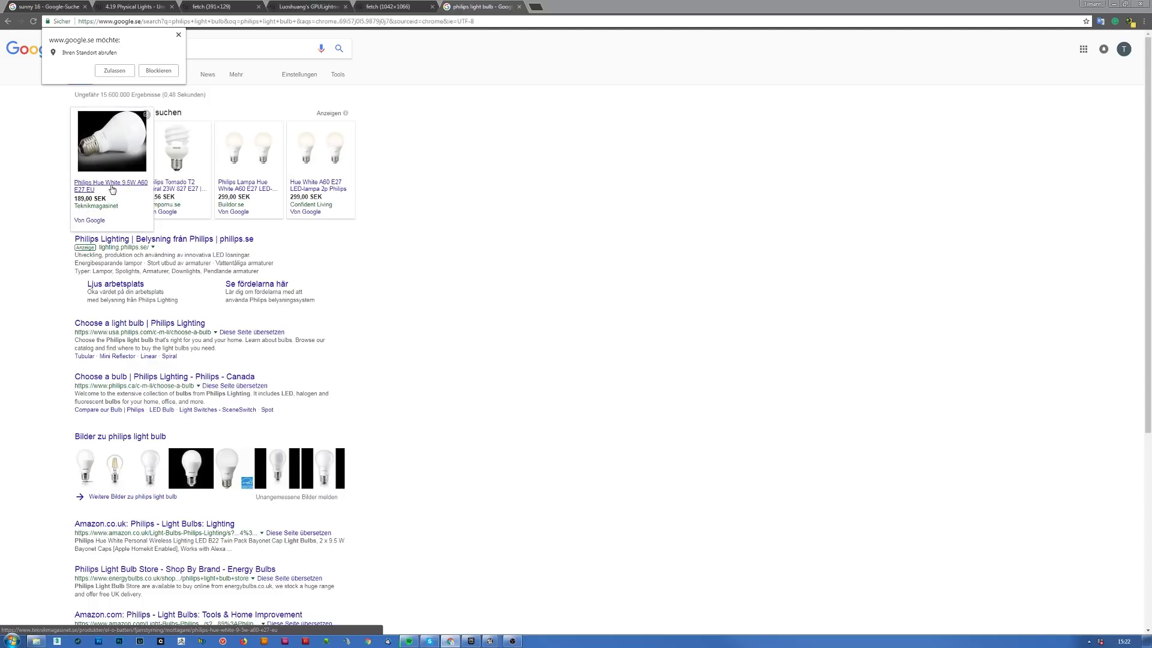
{"action": "middle_click", "coordinate": [112, 187]}
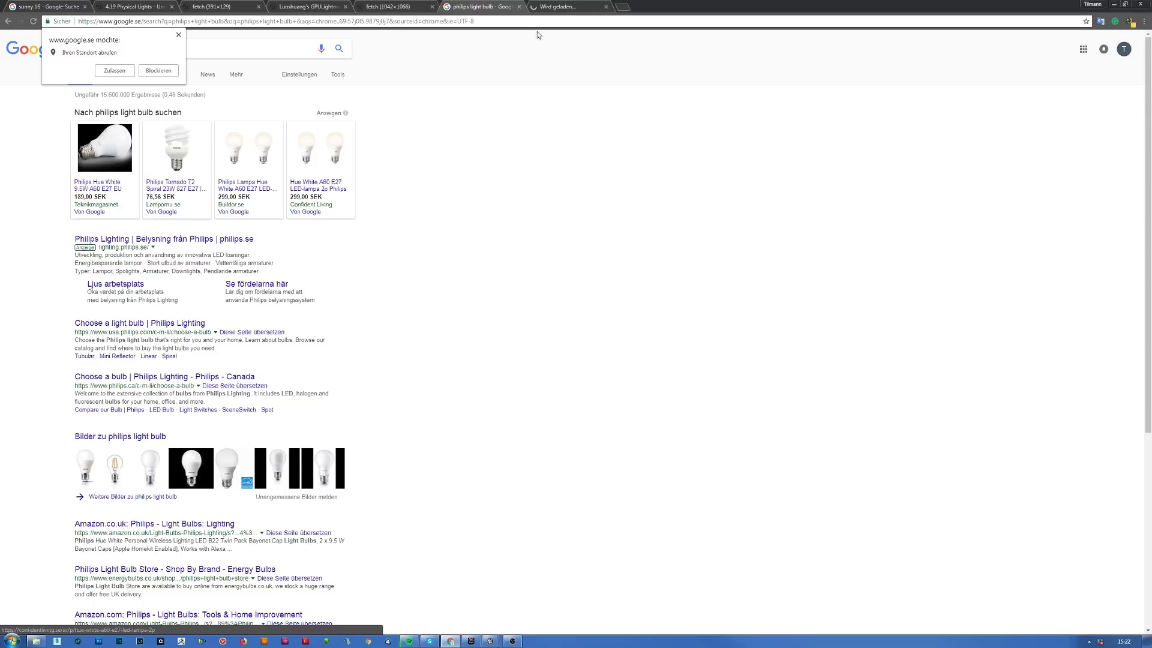
{"action": "left_click", "coordinate": [567, 9]}
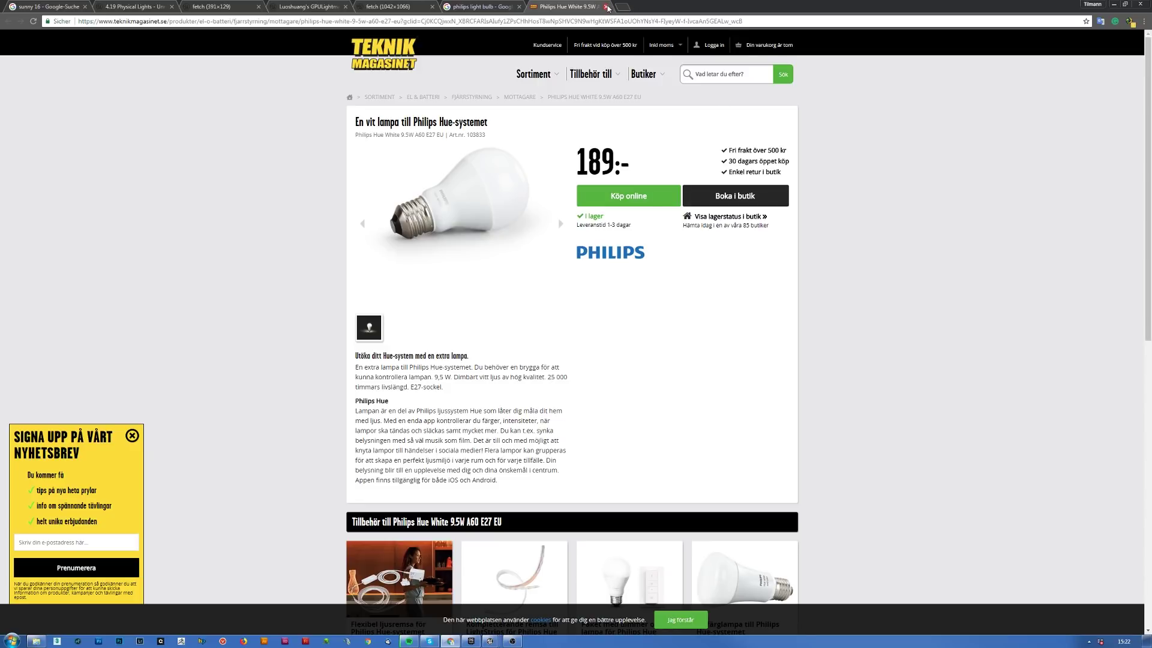
{"action": "left_click", "coordinate": [607, 6]}
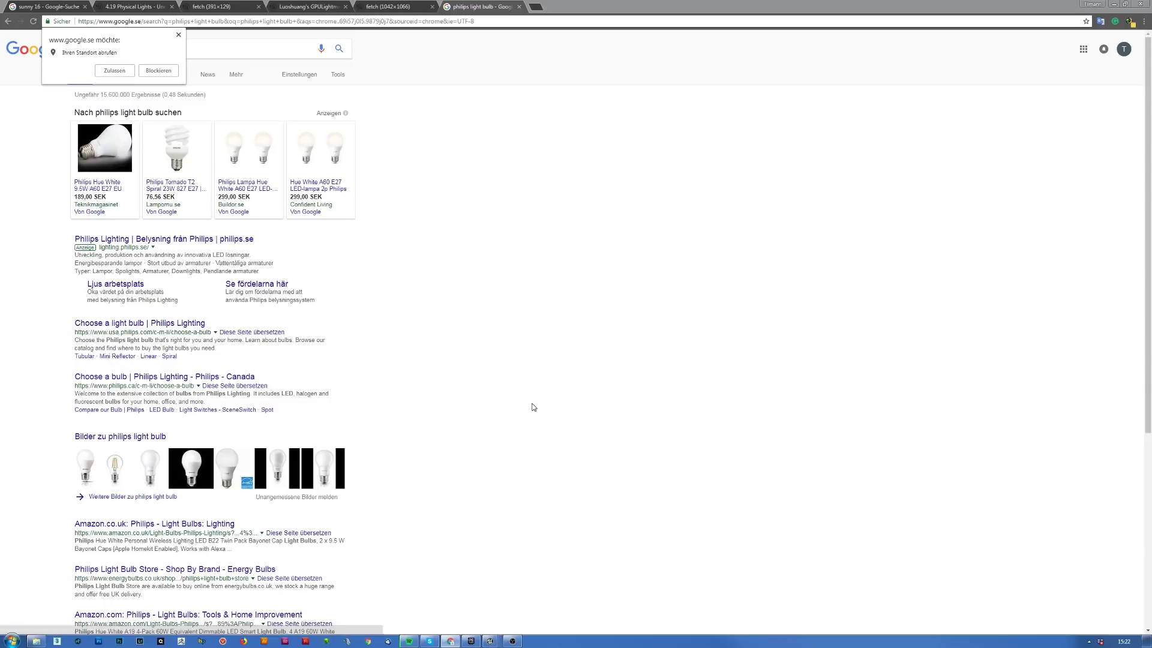
- Open the Philips Lighting site from the search results and switch it to the United States English version, dismissing the Signify announcements
{"action": "middle_click", "coordinate": [188, 240]}
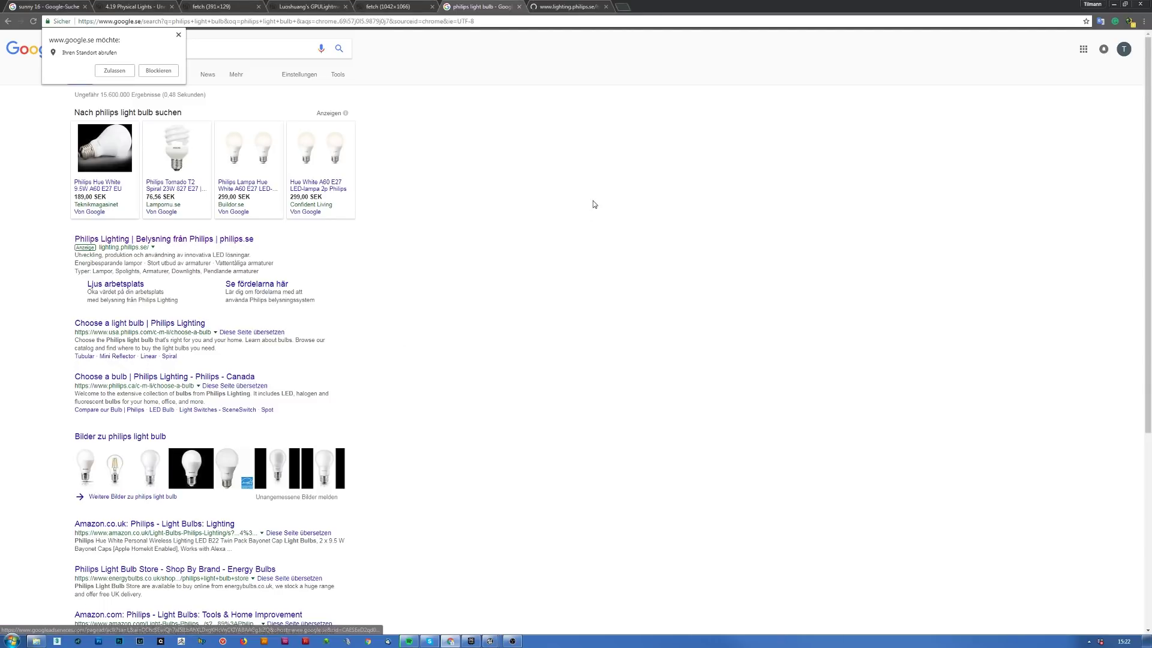
{"action": "left_click", "coordinate": [569, 8]}
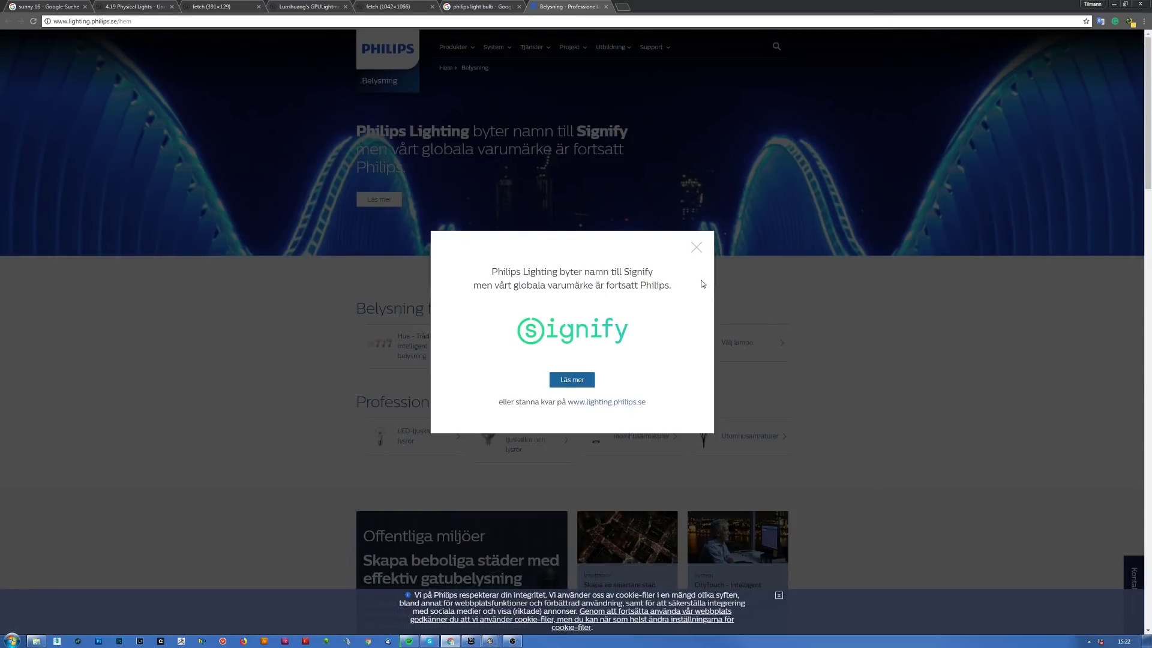
{"action": "left_click", "coordinate": [696, 248]}
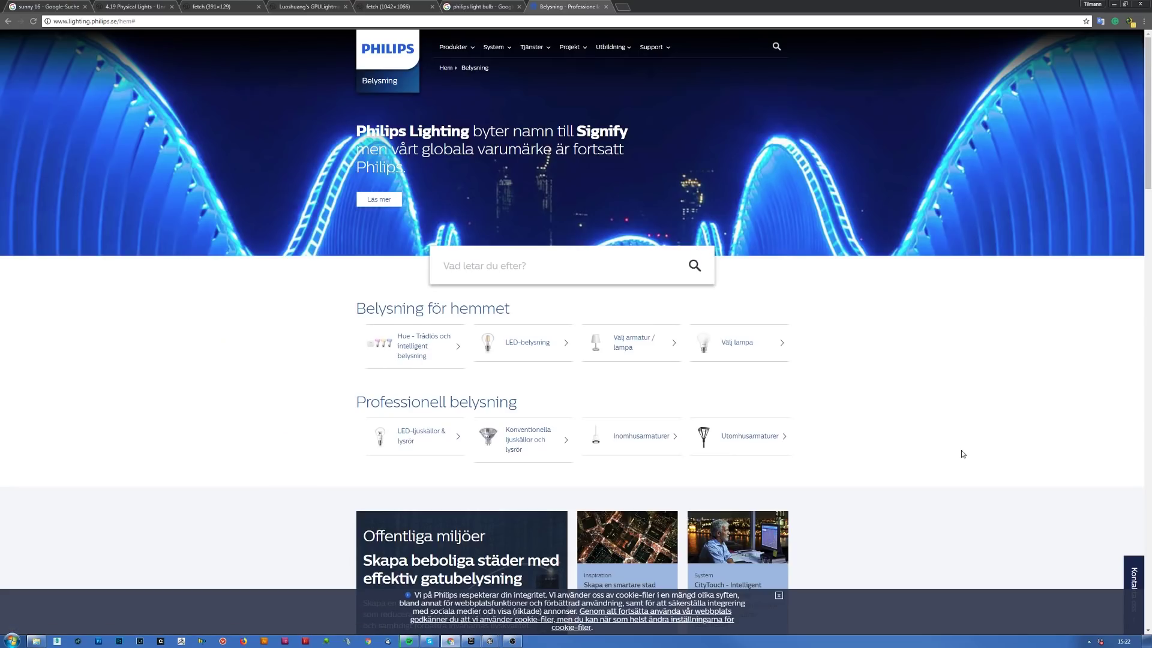
{"action": "scroll", "coordinate": [961, 451], "scroll_direction": "down", "scroll_amount": 20}
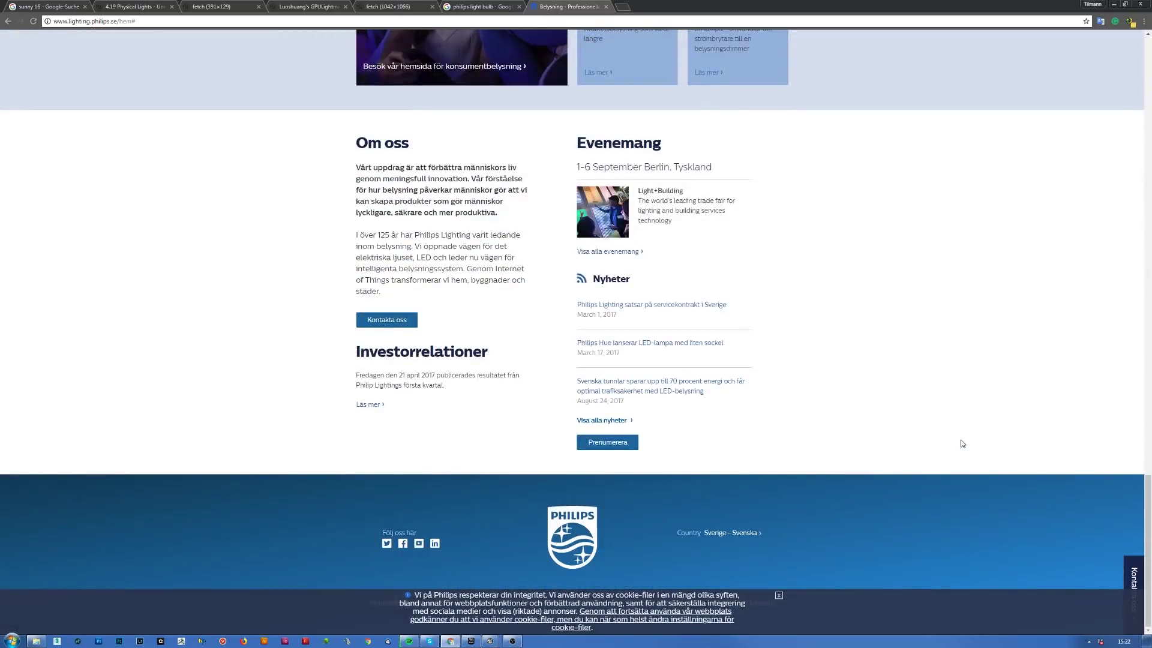
{"action": "left_click", "coordinate": [752, 536]}
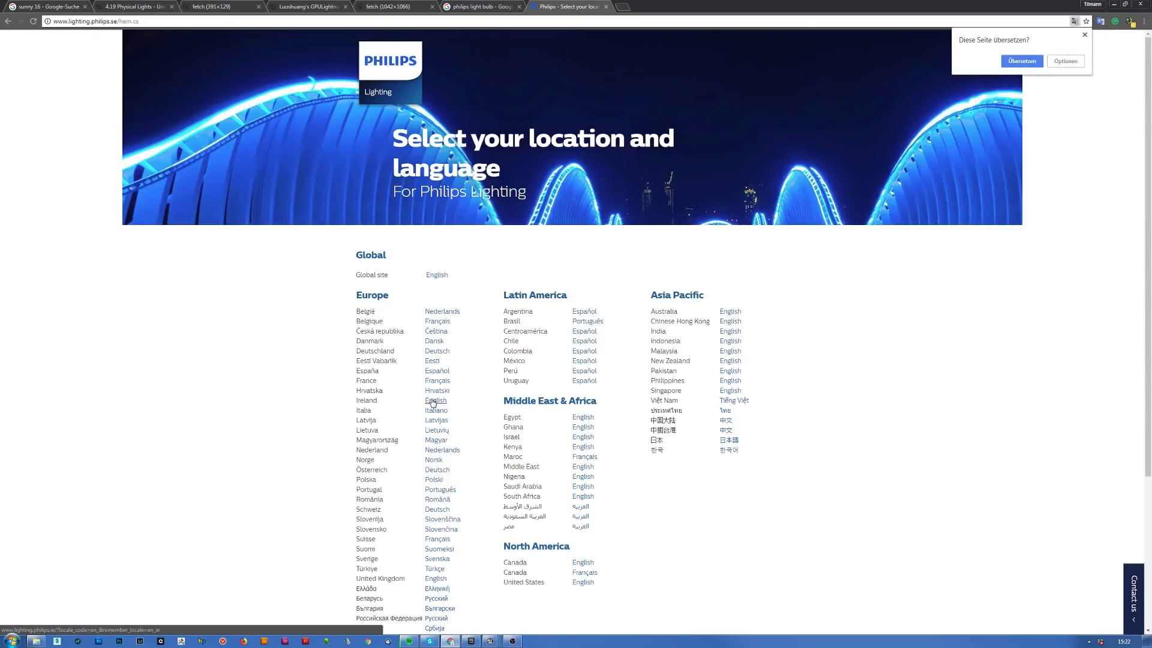
{"action": "left_click", "coordinate": [581, 583]}
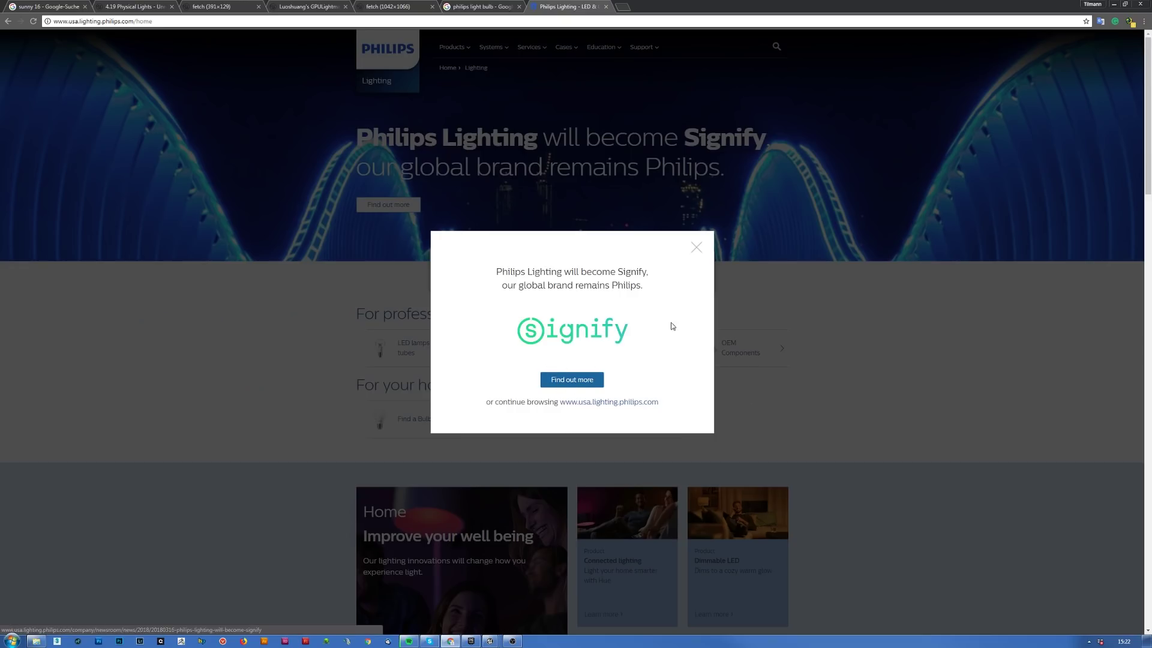
{"action": "left_click", "coordinate": [696, 247]}
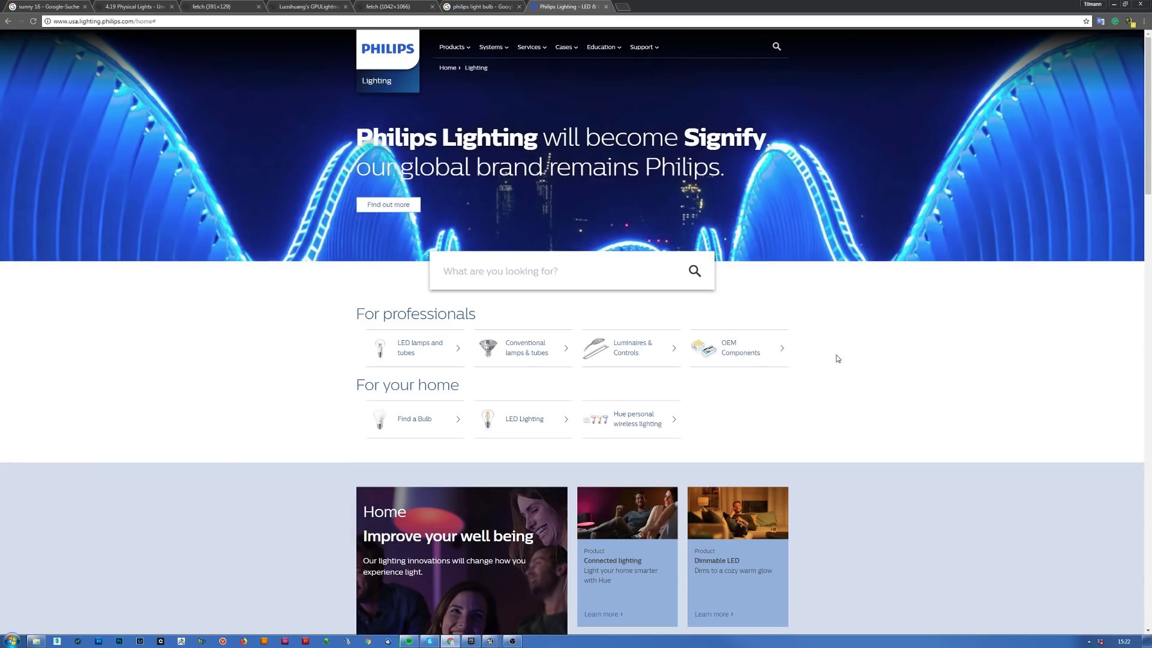
- Open the home bulb finder, look through the Globe shape products and close their listing
{"action": "left_click", "coordinate": [419, 424]}
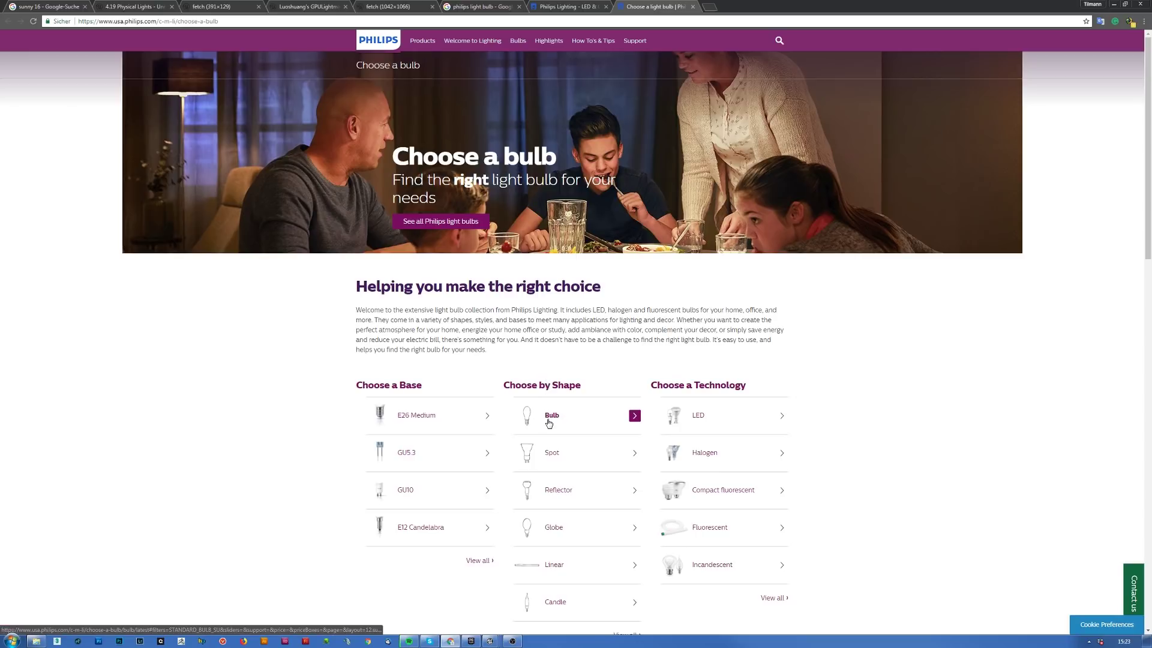
{"action": "left_click", "coordinate": [551, 532]}
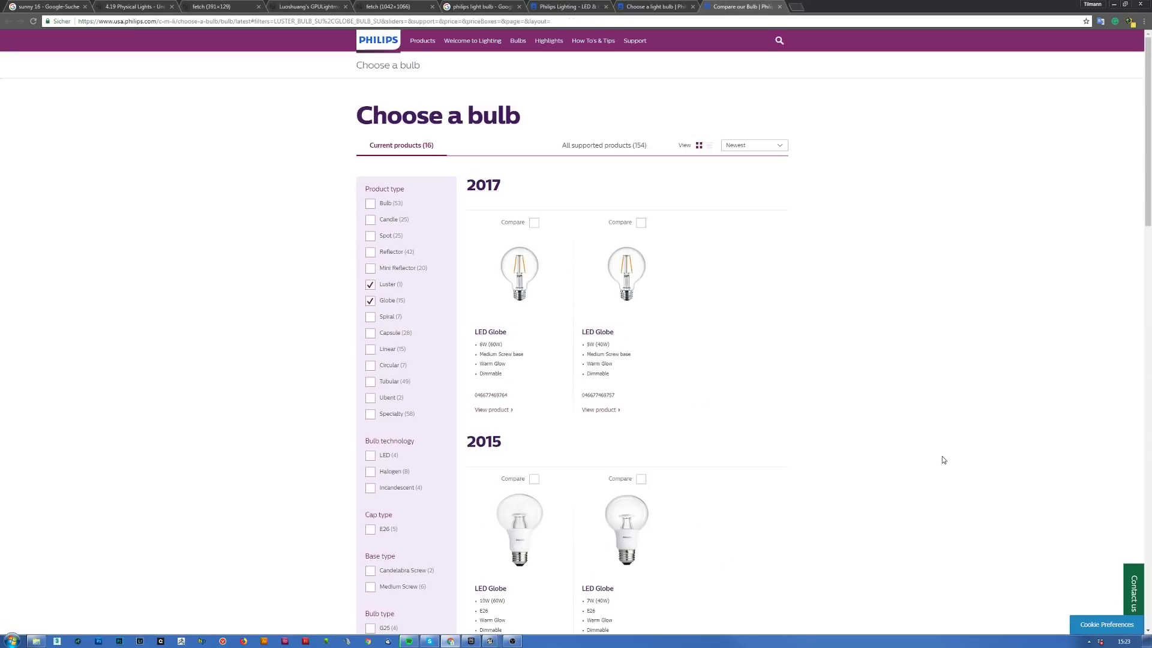
{"action": "scroll", "coordinate": [943, 460], "scroll_direction": "down", "scroll_amount": 6}
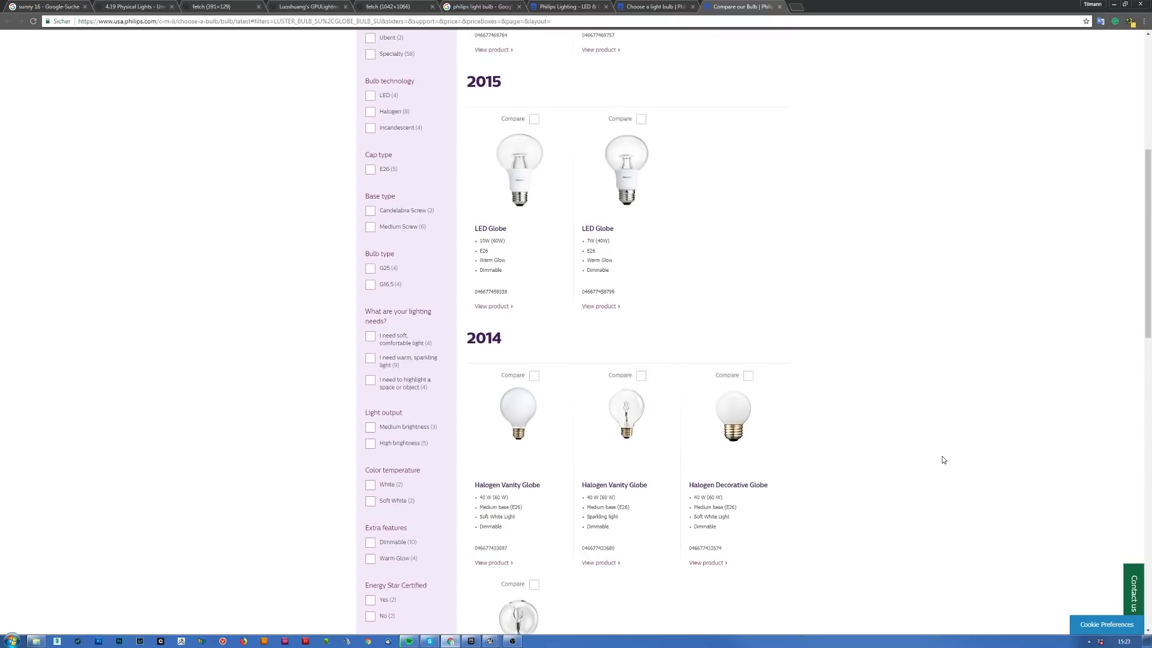
{"action": "scroll", "coordinate": [944, 460], "scroll_direction": "down", "scroll_amount": 7}
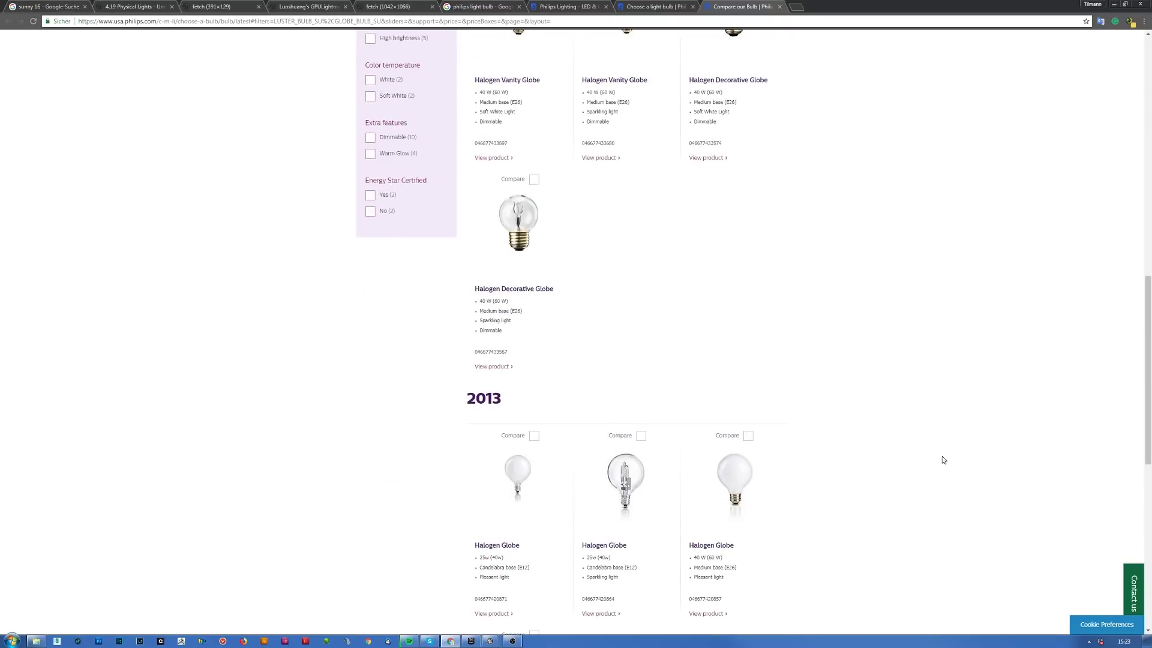
{"action": "scroll", "coordinate": [943, 460], "scroll_direction": "down", "scroll_amount": 7}
{"action": "scroll", "coordinate": [943, 459], "scroll_direction": "up", "scroll_amount": 7}
{"action": "scroll", "coordinate": [943, 459], "scroll_direction": "up", "scroll_amount": 10}
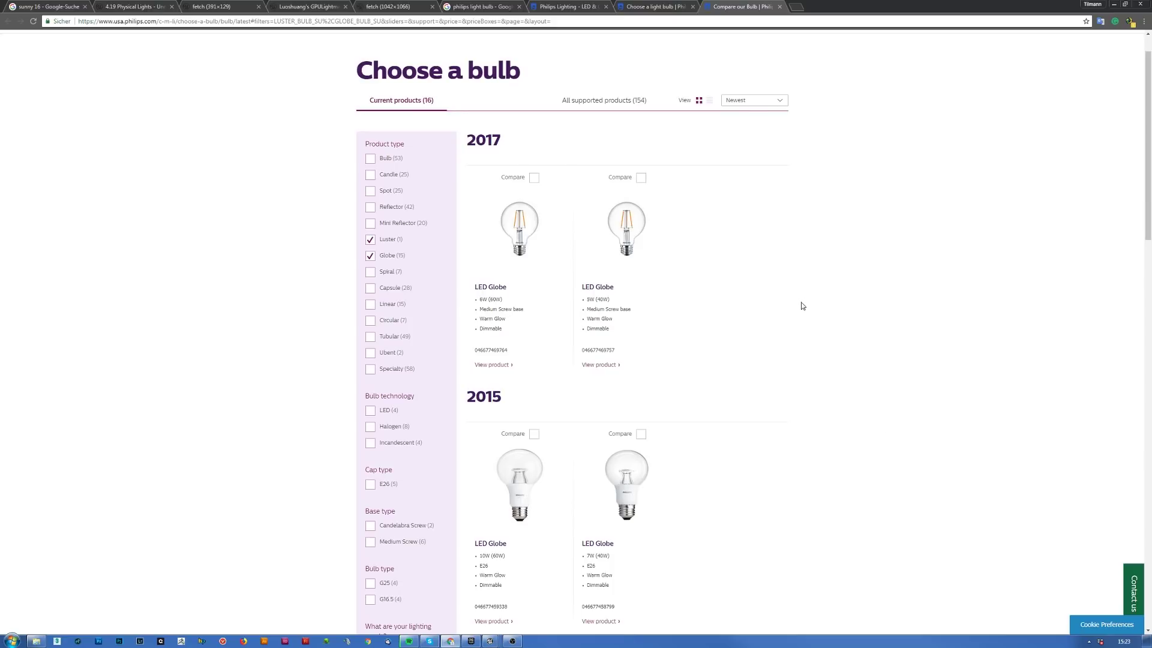
{"action": "left_click", "coordinate": [780, 6]}
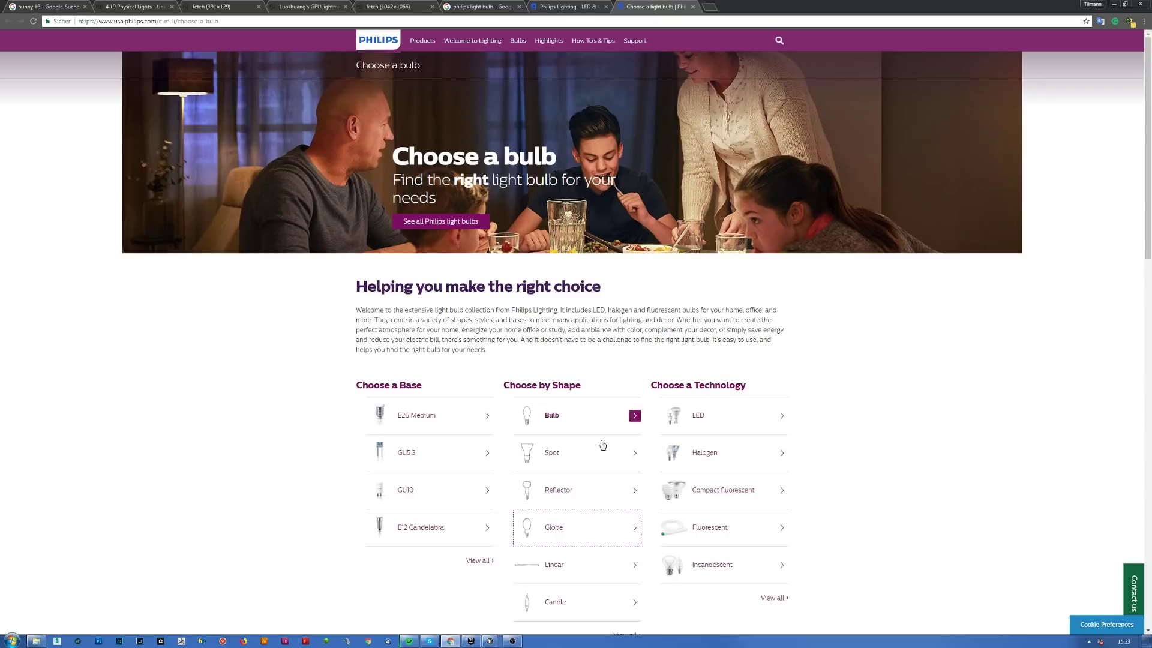
- Browse the Bulb shape products to the second page and open the 9.5 W warm-glow LED Bulb (Dimmable)'s specifications
{"action": "left_click", "coordinate": [552, 414]}
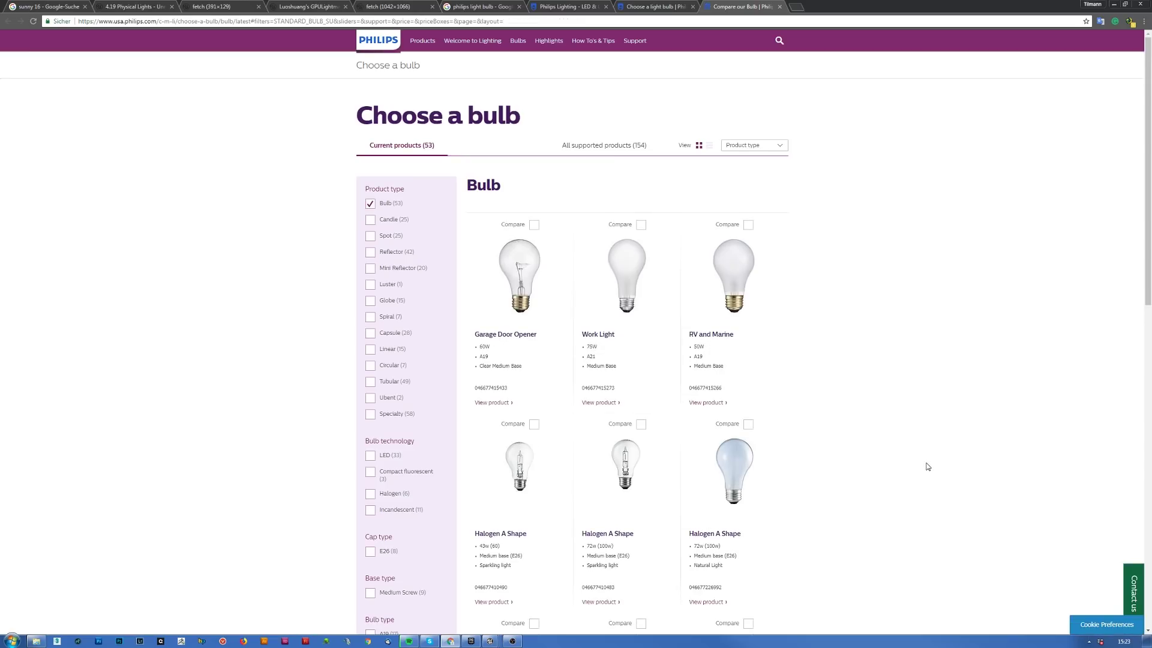
{"action": "scroll", "coordinate": [927, 466], "scroll_direction": "down", "scroll_amount": 5}
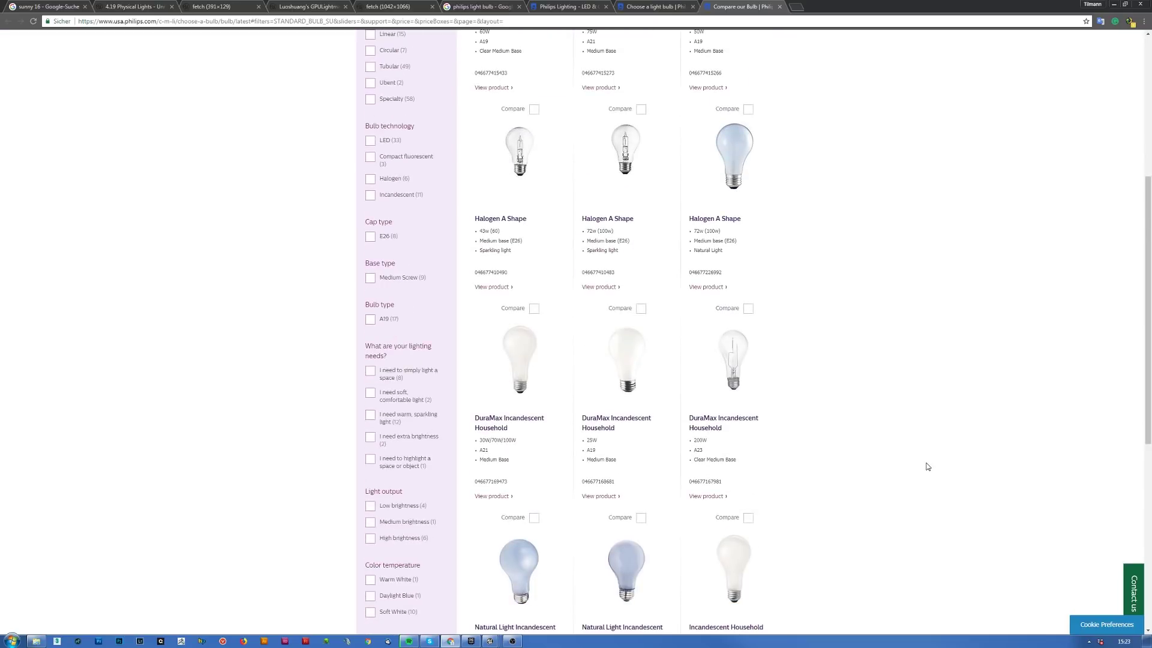
{"action": "scroll", "coordinate": [927, 467], "scroll_direction": "down", "scroll_amount": 6}
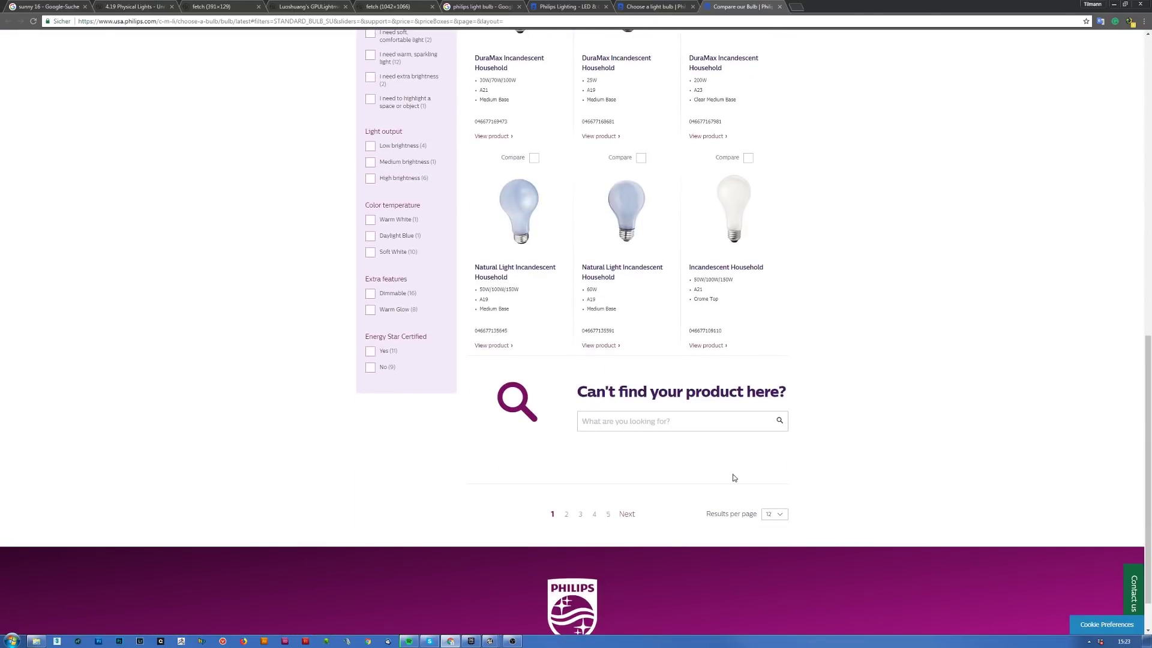
{"action": "left_click", "coordinate": [627, 514]}
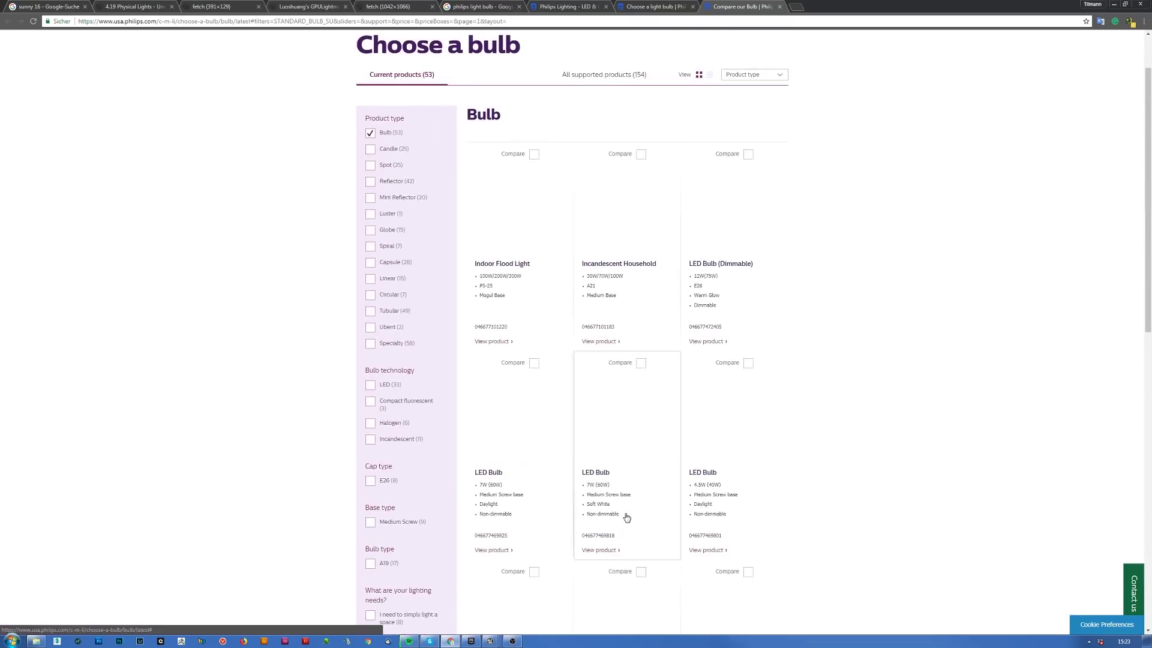
{"action": "scroll", "coordinate": [841, 442], "scroll_direction": "down", "scroll_amount": 6}
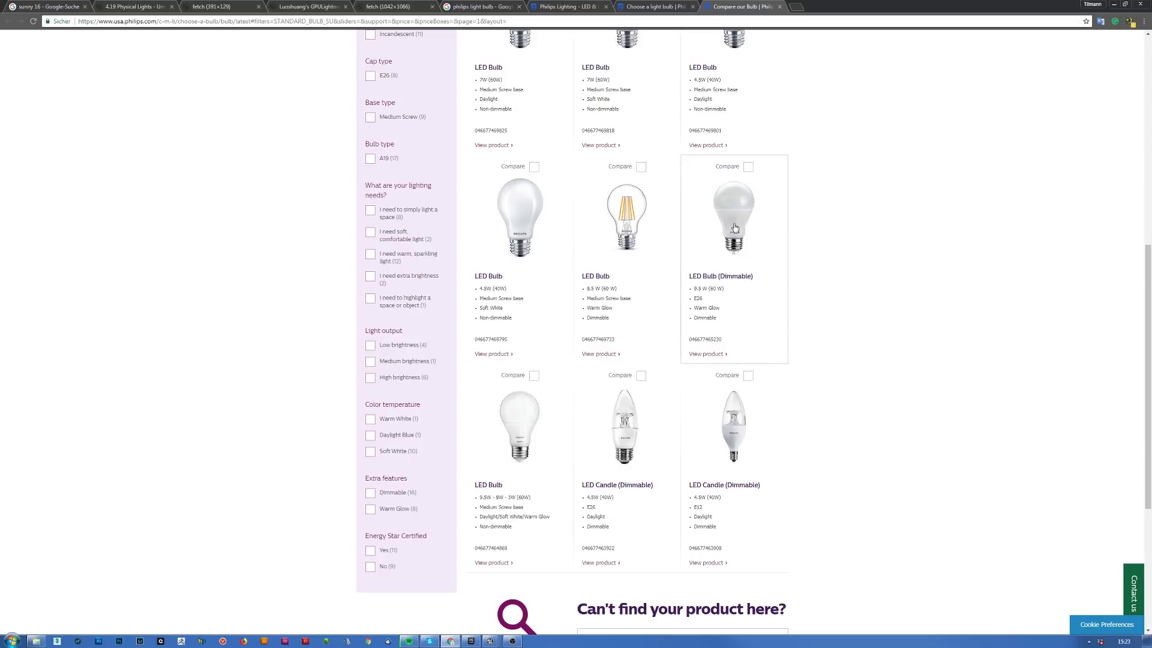
{"action": "left_click", "coordinate": [727, 277]}
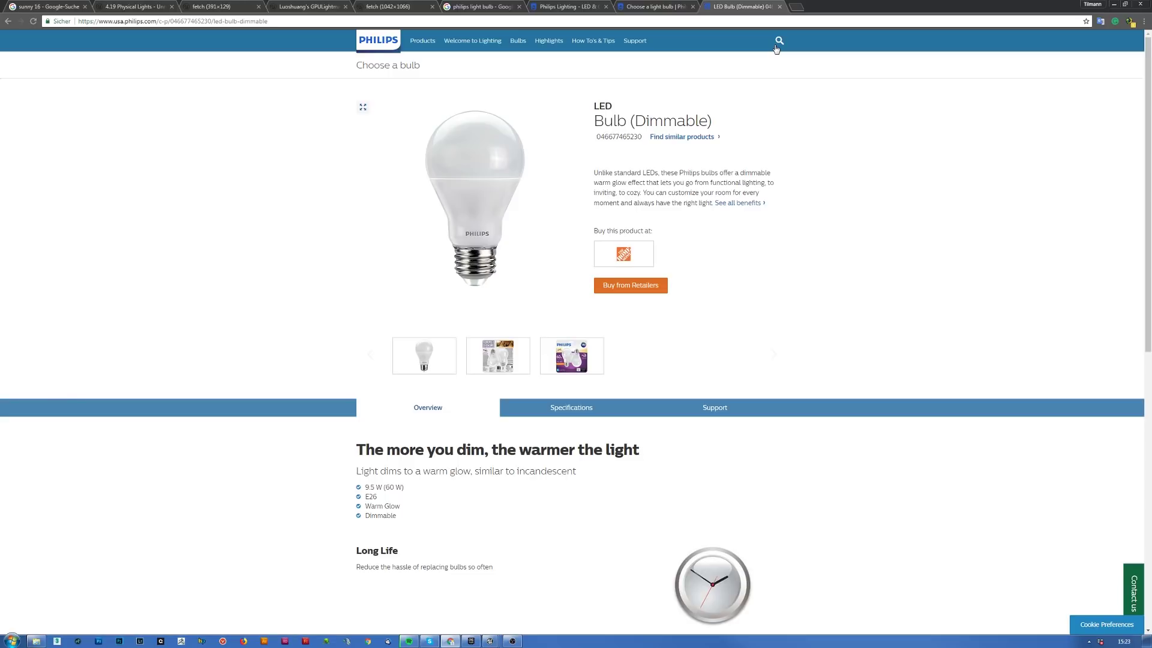
{"action": "left_click", "coordinate": [570, 410]}
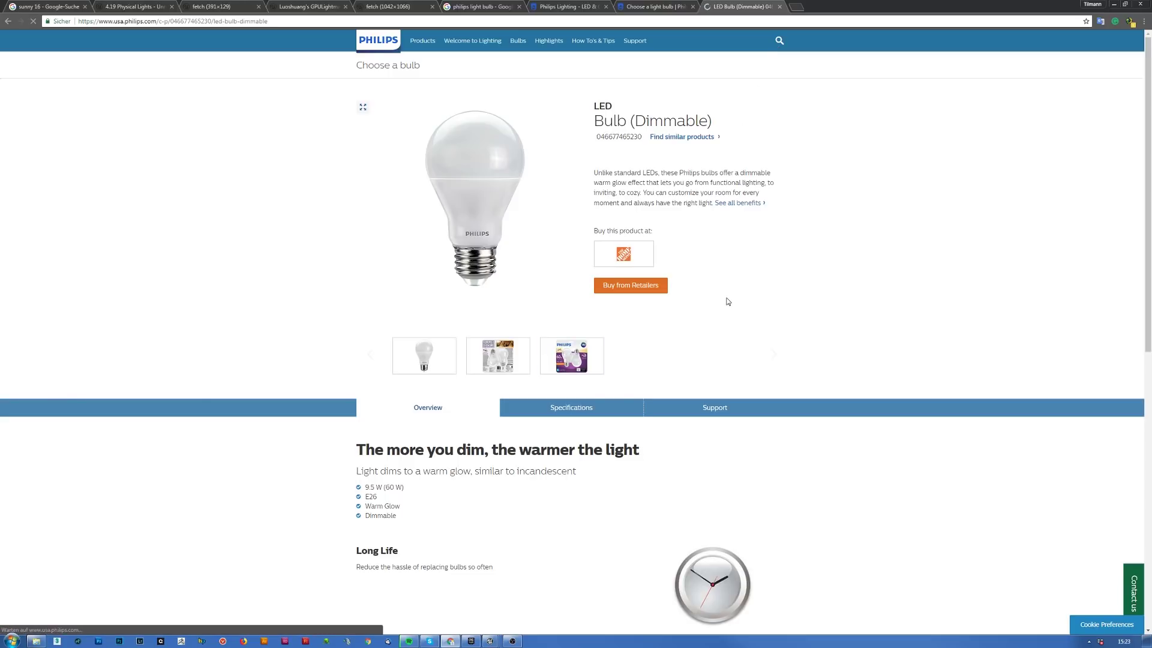
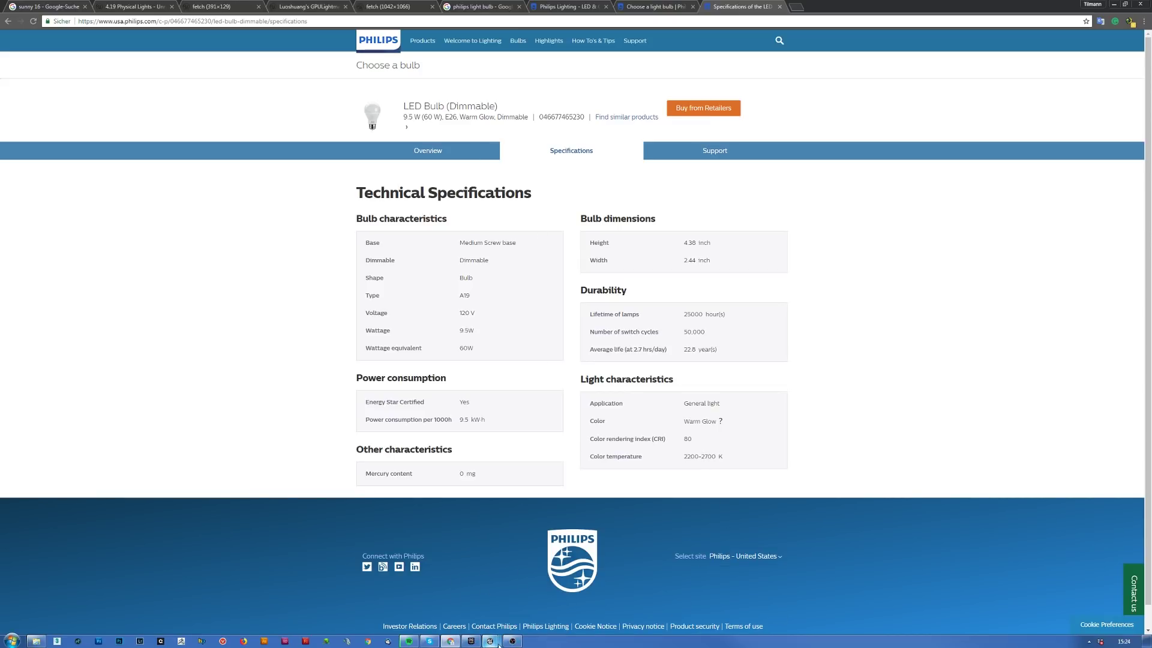
- Switch to Unreal Editor and enable Use Temperature on the alcove point light with a Temperature of 2700
{"action": "mouse_move", "coordinate": [498, 644]}
{"action": "left_click", "coordinate": [492, 593]}
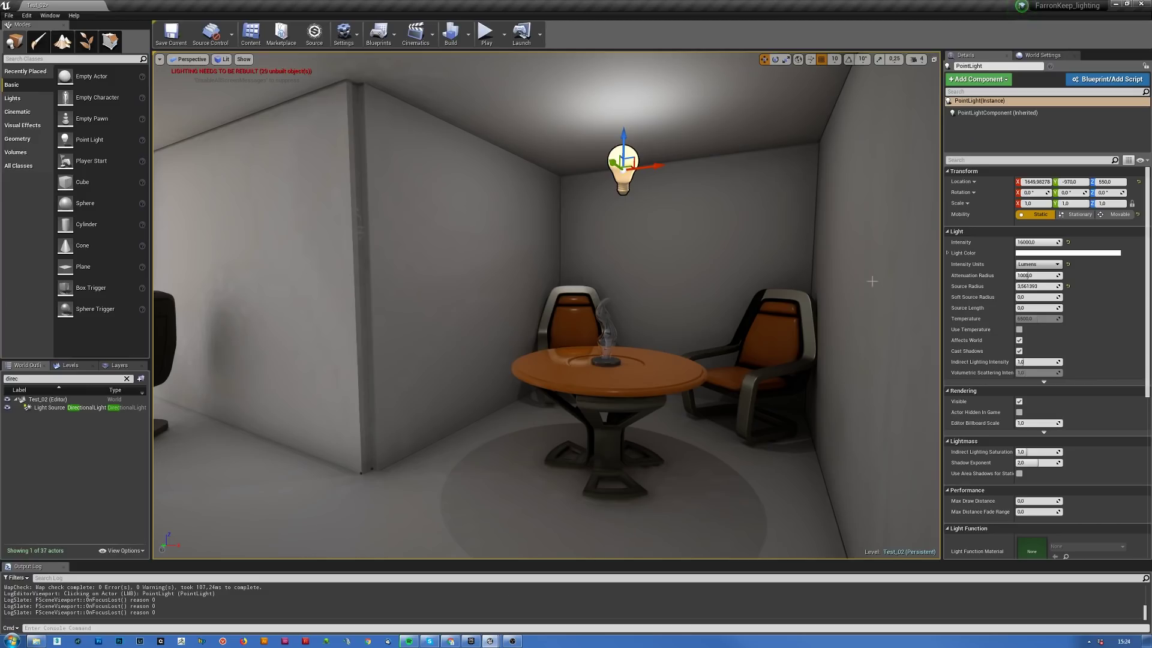
{"action": "left_click", "coordinate": [1019, 330]}
{"action": "left_click", "coordinate": [1041, 318]}
{"action": "type", "text": "2700"}
{"action": "key", "text": "Return"}
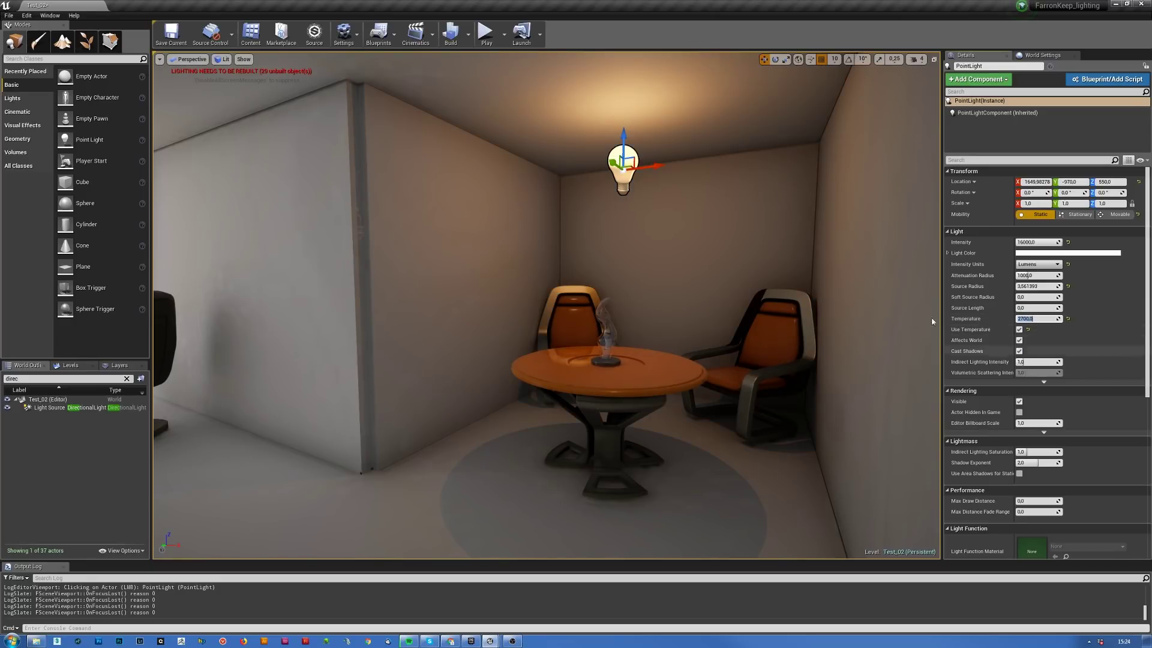
{"action": "right_click_drag", "start_coordinate": [686, 269], "coordinate": [660, 264]}
{"action": "scroll", "coordinate": [545, 309], "scroll_direction": "down", "scroll_amount": 3}
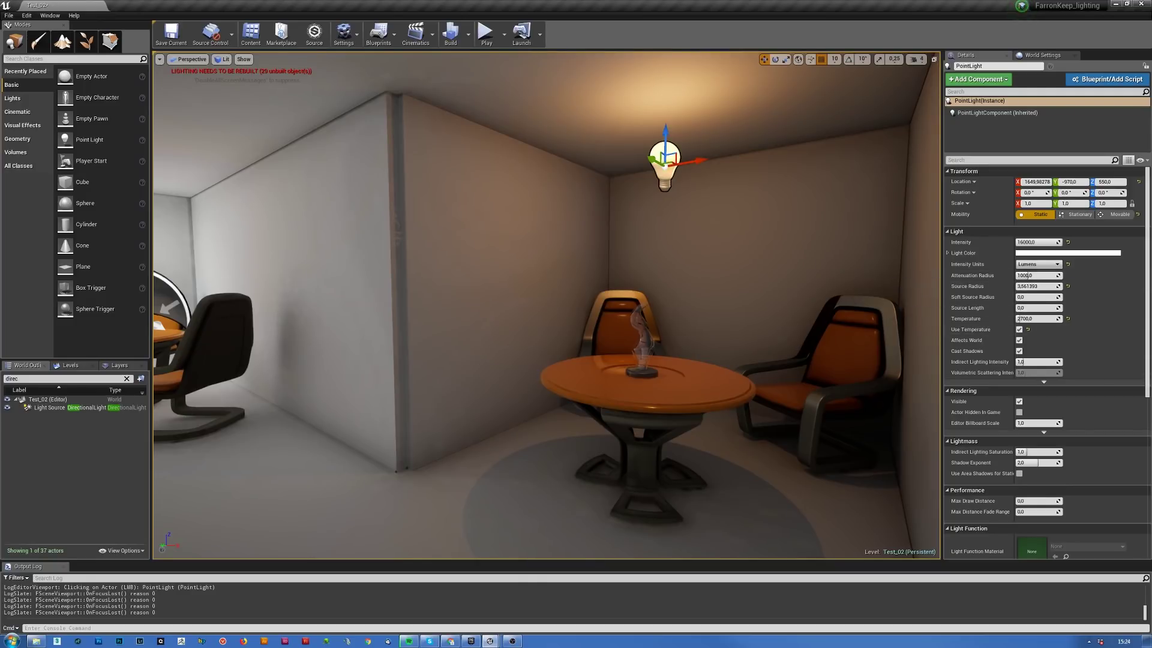
- Find the PostProcessVolume by searching "post" and try a white balance Temp override of about 4829
{"action": "left_click", "coordinate": [64, 379]}
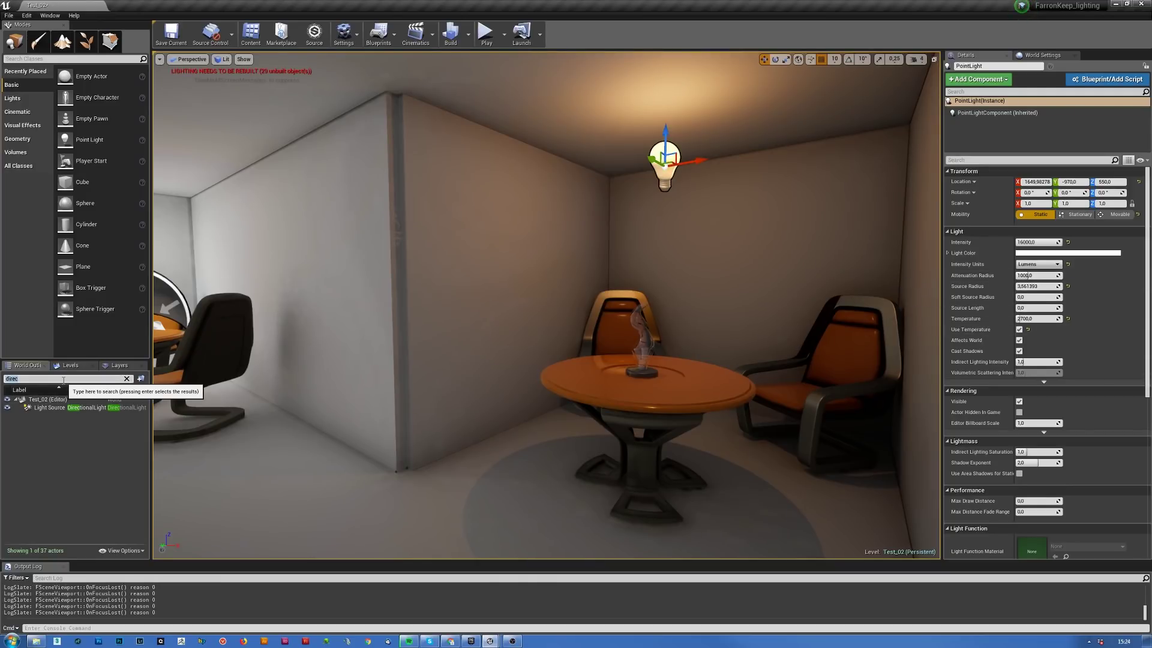
{"action": "type", "text": "post"}
{"action": "double_click", "coordinate": [75, 408]}
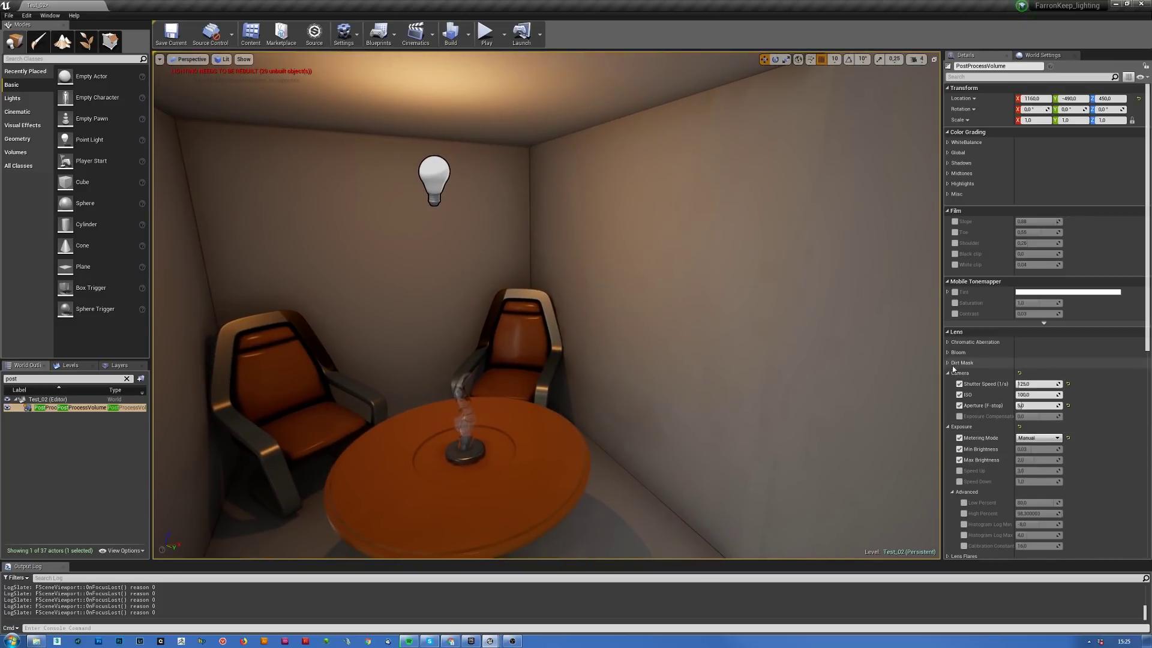
{"action": "left_click", "coordinate": [949, 142]}
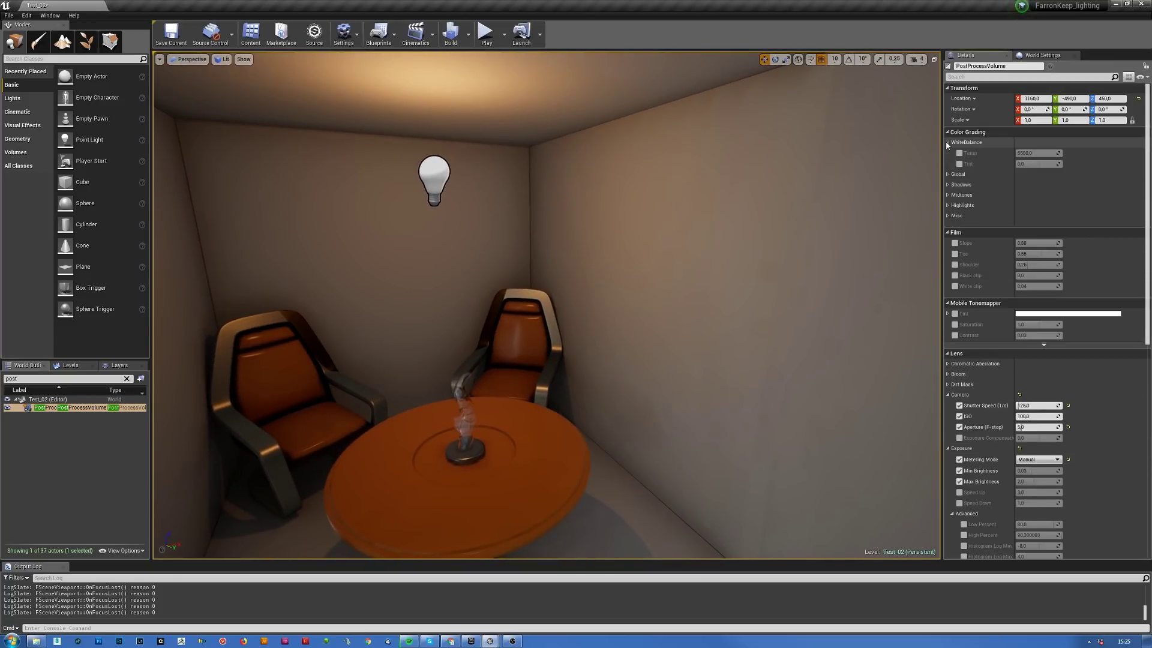
{"action": "left_click", "coordinate": [959, 153]}
{"action": "mouse_move", "coordinate": [1037, 153]}
{"action": "left_mouse_down"}
{"action": "mouse_move", "coordinate": [1074, 153]}
{"action": "mouse_move", "coordinate": [1020, 154]}
{"action": "left_mouse_up"}
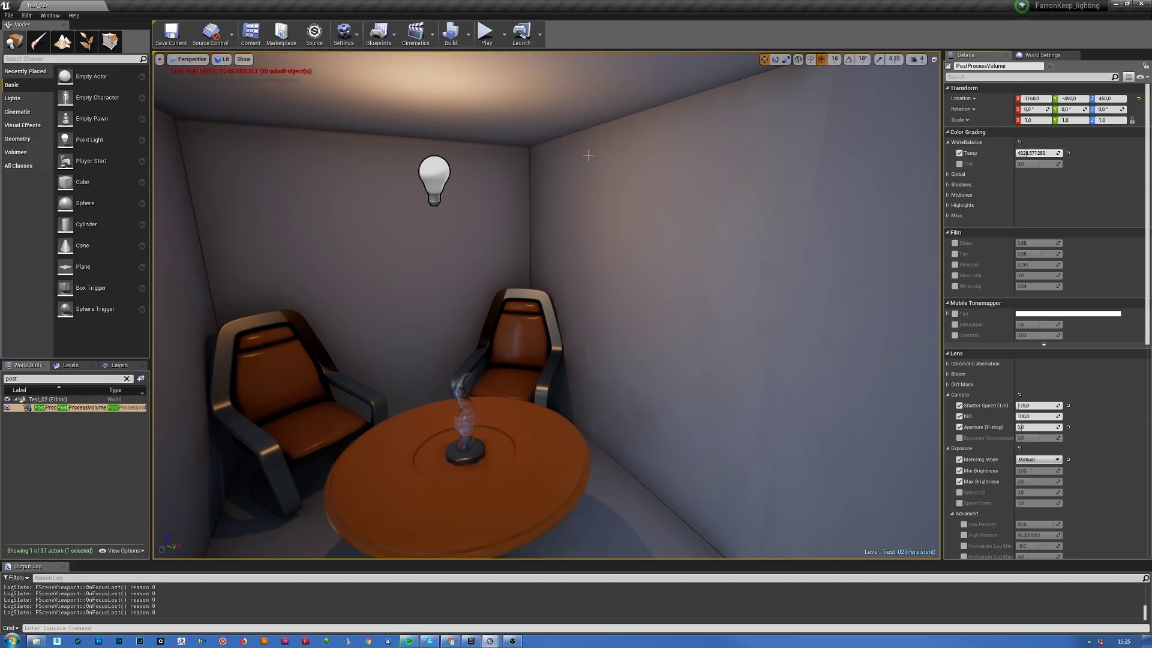
- Compare the alcove with and without the white balance Temp override, leaving the override disabled
{"action": "left_click", "coordinate": [959, 153]}
{"action": "left_click", "coordinate": [959, 153]}
{"action": "left_click", "coordinate": [959, 153]}
{"action": "left_click", "coordinate": [959, 153]}
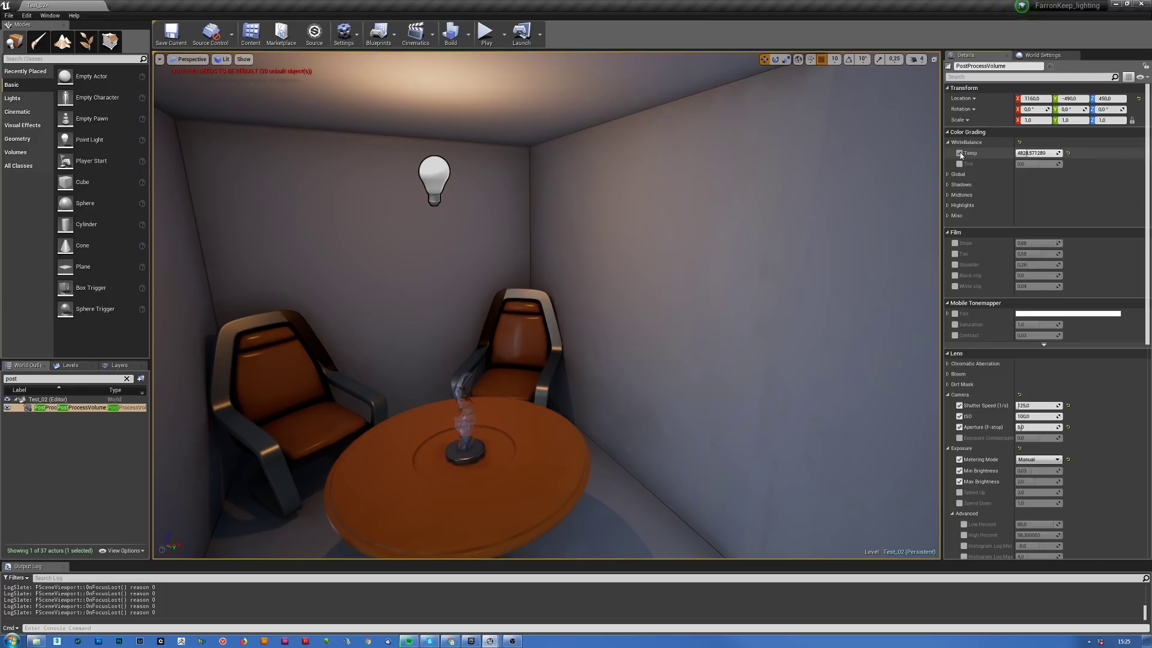
{"action": "left_click", "coordinate": [959, 153]}
{"action": "left_click", "coordinate": [959, 153]}
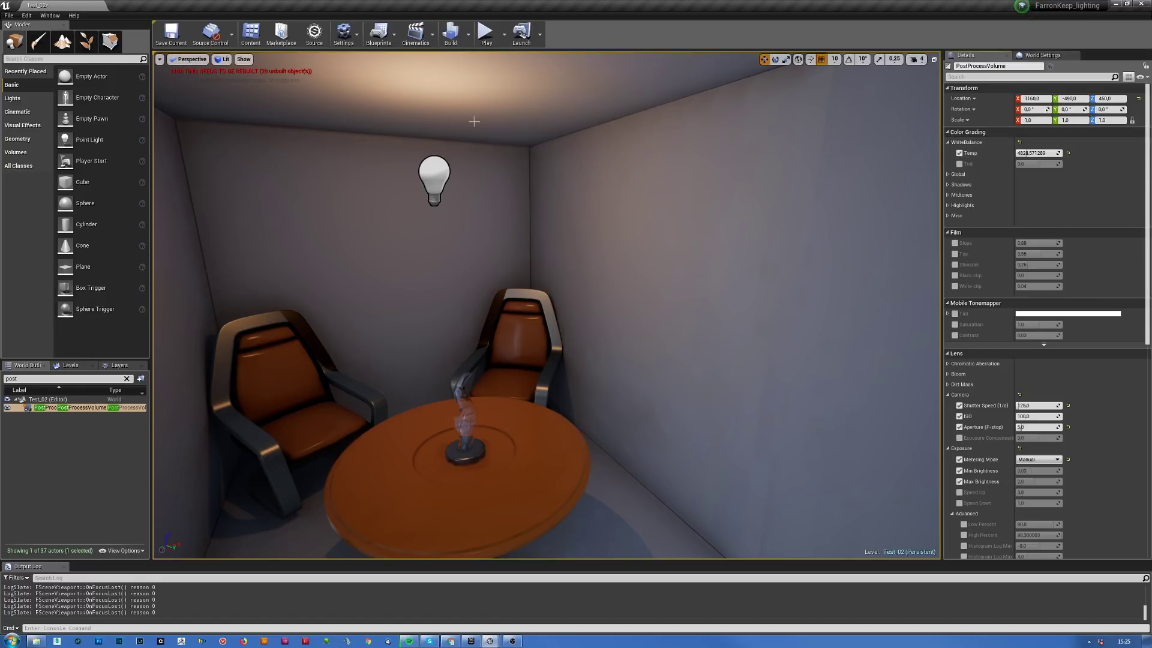
{"action": "left_click", "coordinate": [959, 153]}
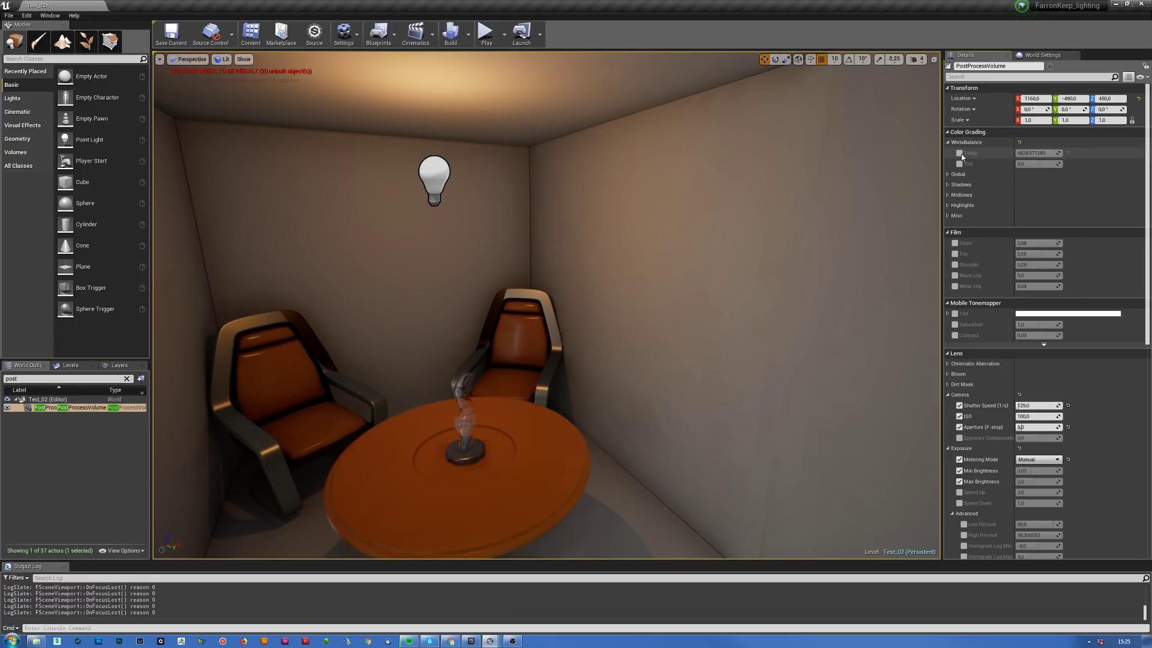
{"action": "right_click_drag", "start_coordinate": [523, 206], "coordinate": [789, 283]}
{"action": "right_click_drag", "start_coordinate": [683, 250], "coordinate": [741, 282]}
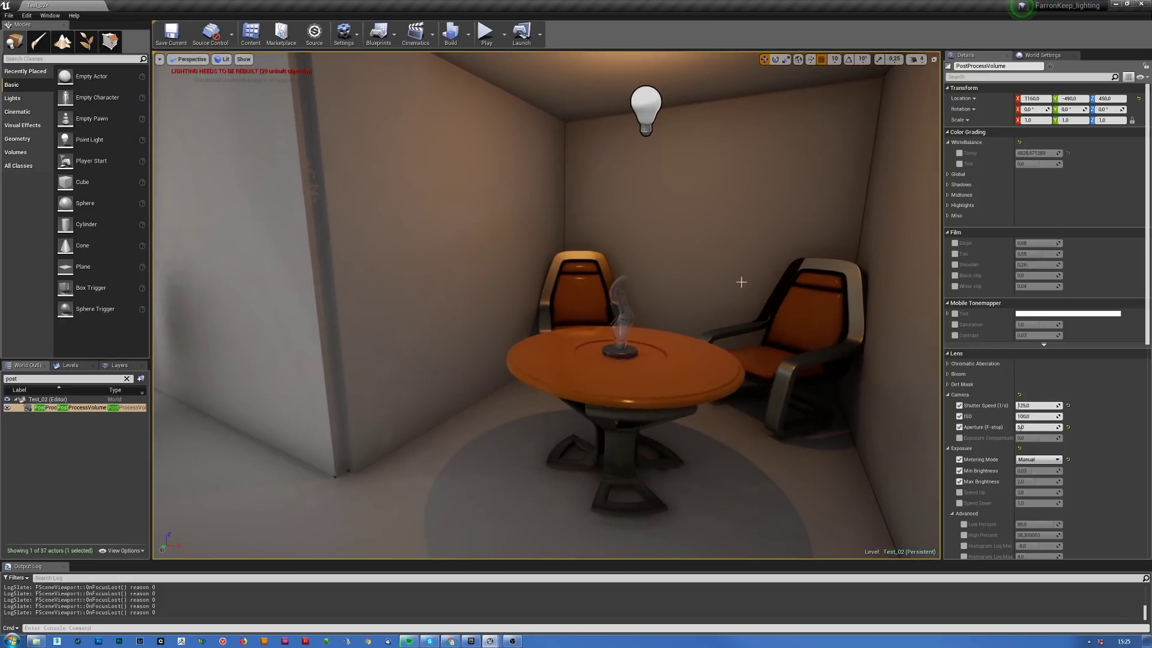
- Switch to Chrome and review the LED bulb's technical specifications, closing the website survey
{"action": "left_click", "coordinate": [450, 641]}
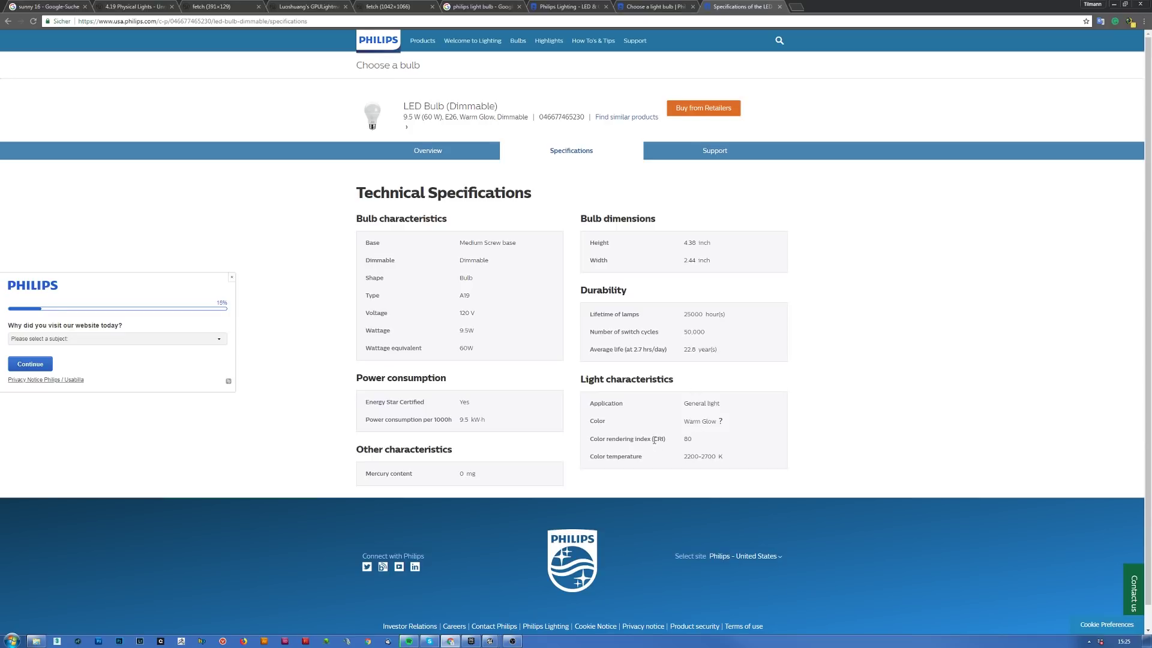
{"action": "scroll", "coordinate": [645, 441], "scroll_direction": "down", "scroll_amount": 1}
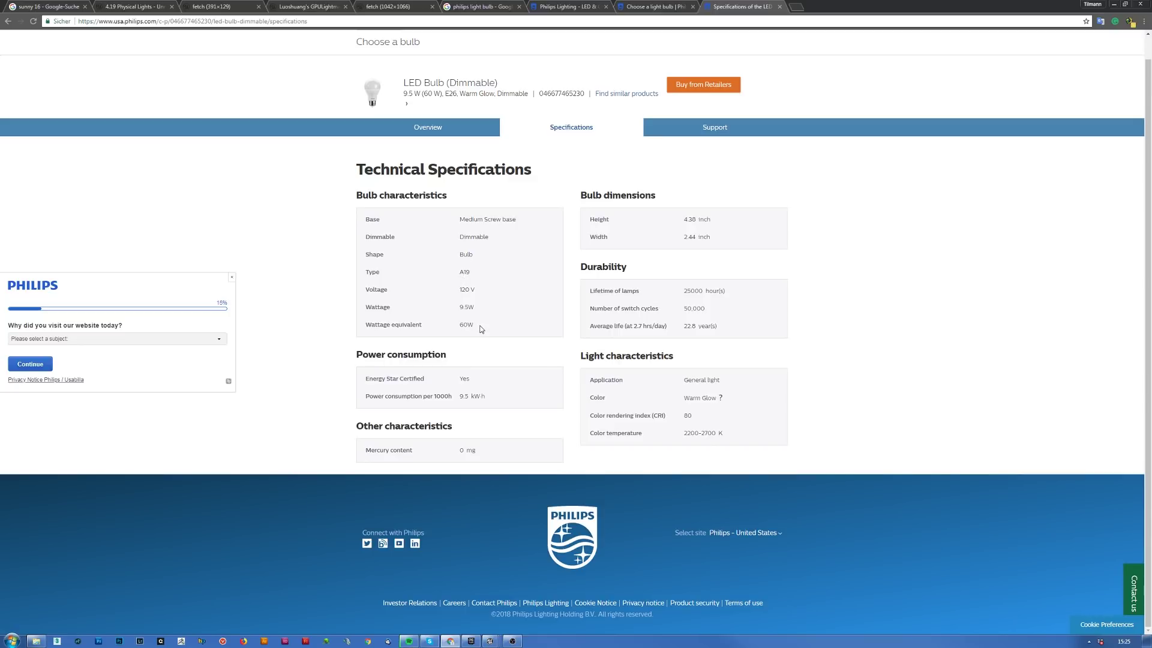
{"action": "left_click", "coordinate": [231, 277]}
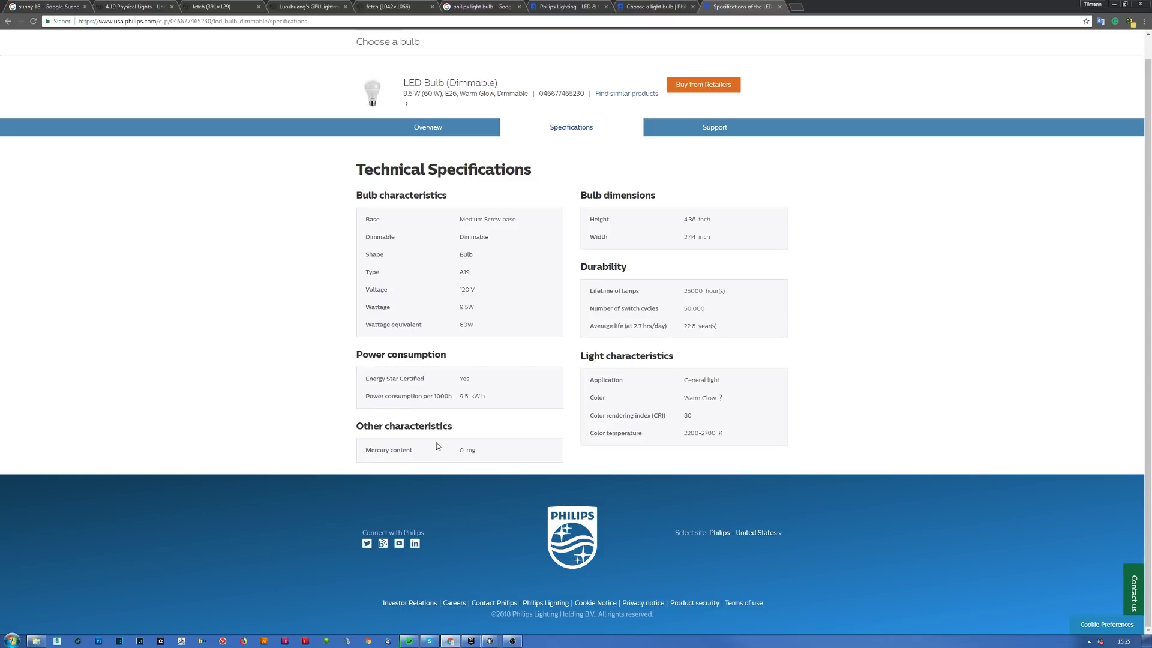
- Search the web for "philips LED Bulb E26 candela" in a new browser tab, taking the bulb name and base from the specifications page
{"action": "left_click_drag", "start_coordinate": [404, 81], "coordinate": [443, 80]}
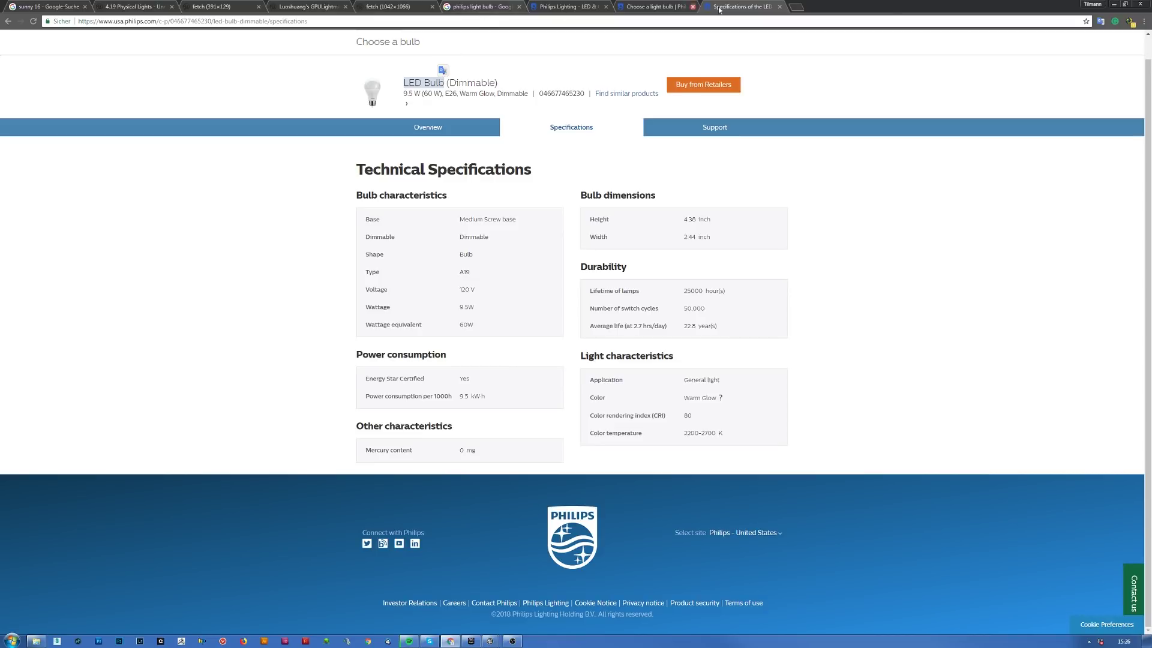
{"action": "left_click", "coordinate": [803, 12]}
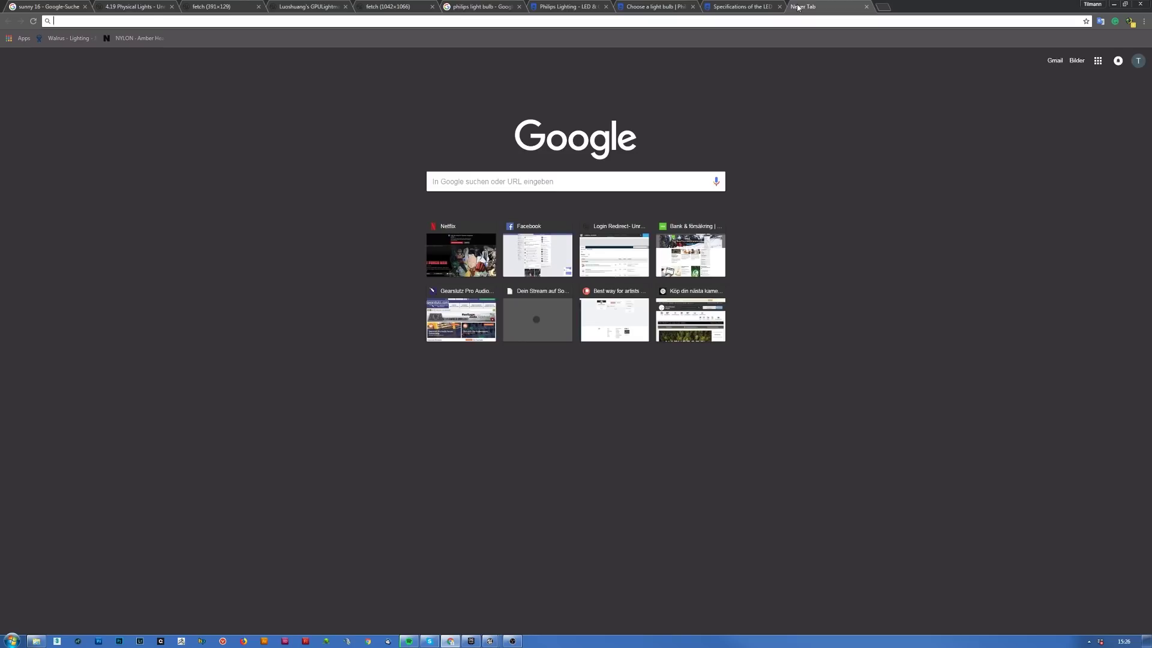
{"action": "type", "text": "philips "}
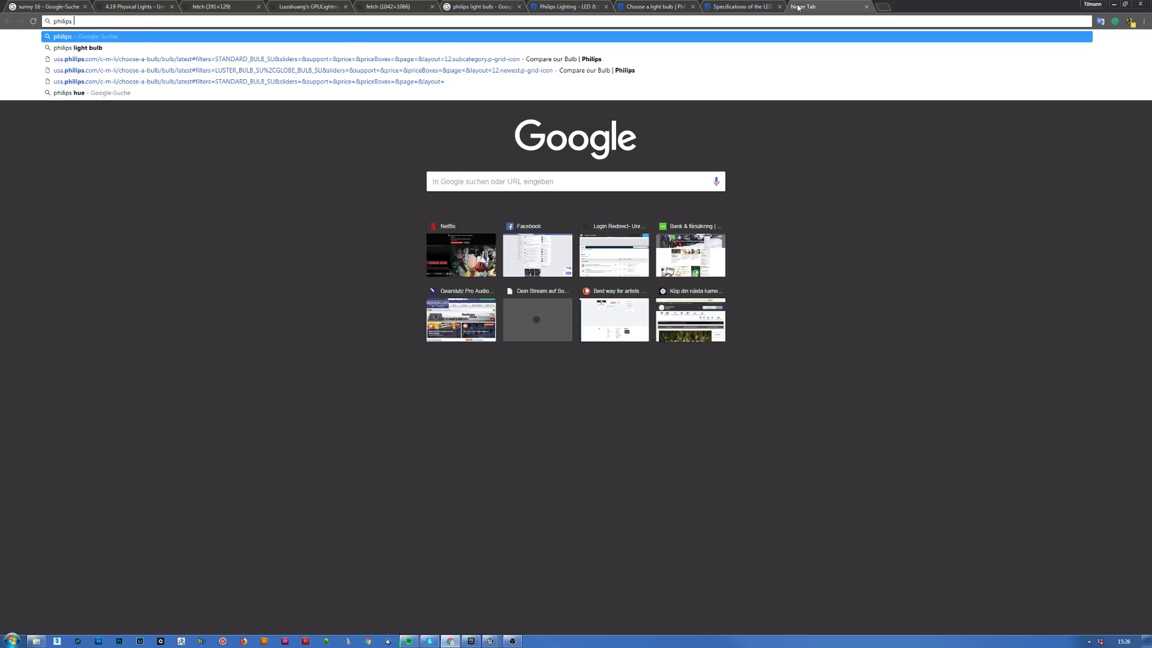
{"action": "type", "text": "LED Bulb E"}
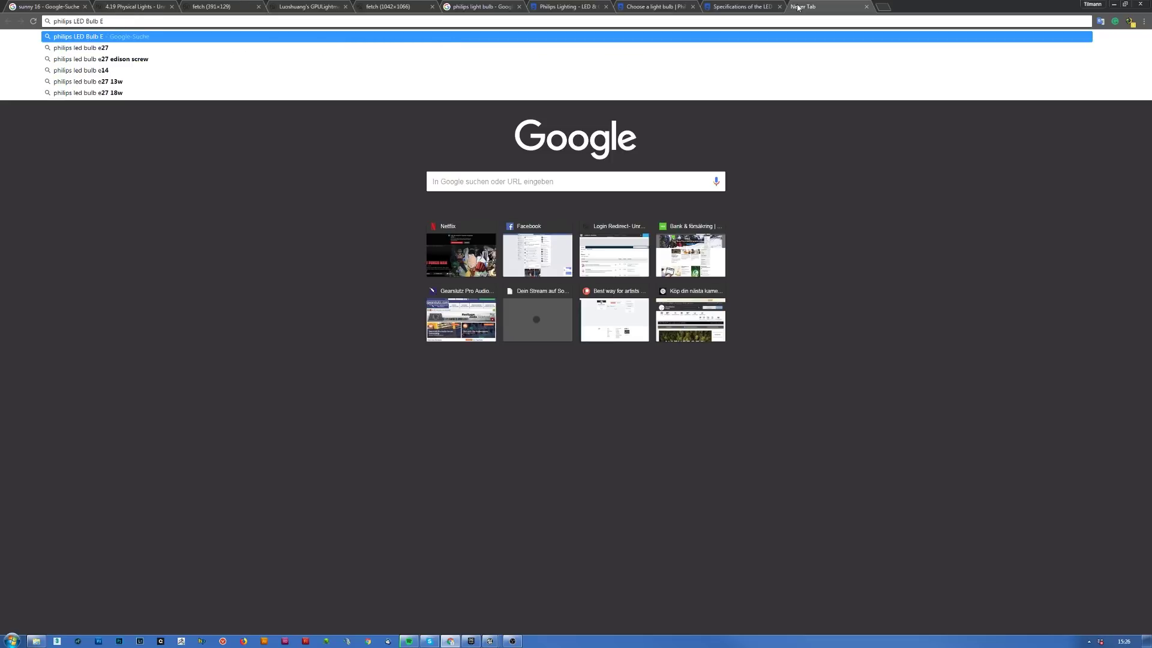
{"action": "left_click", "coordinate": [745, 8]}
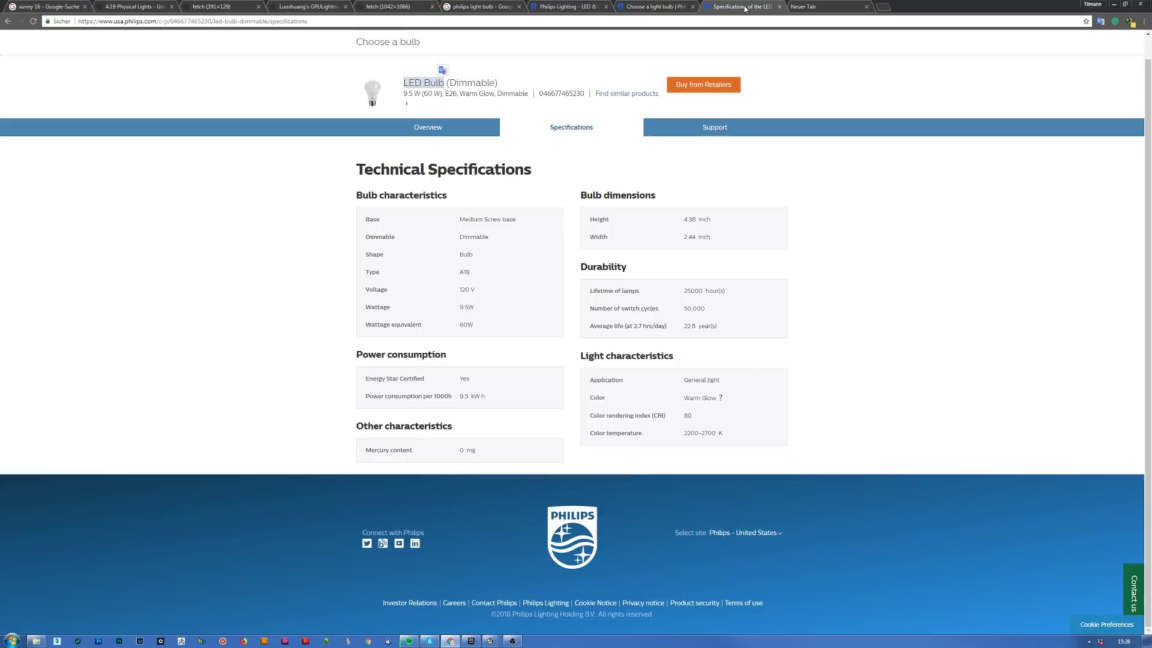
{"action": "left_click", "coordinate": [809, 8]}
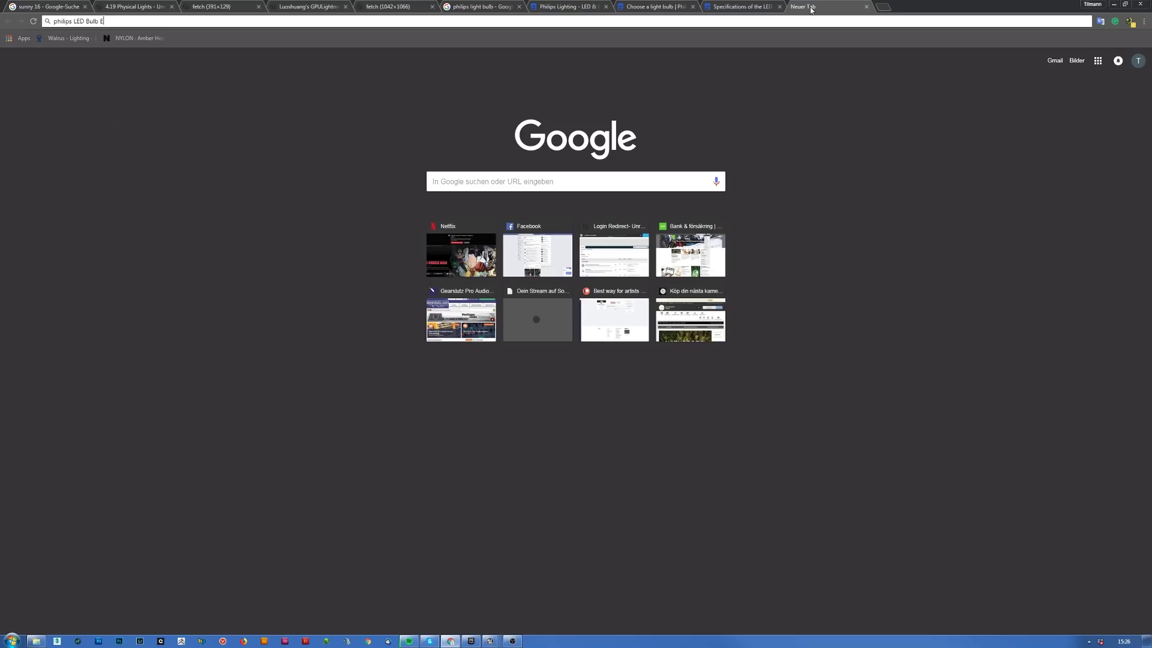
{"action": "left_click", "coordinate": [752, 8]}
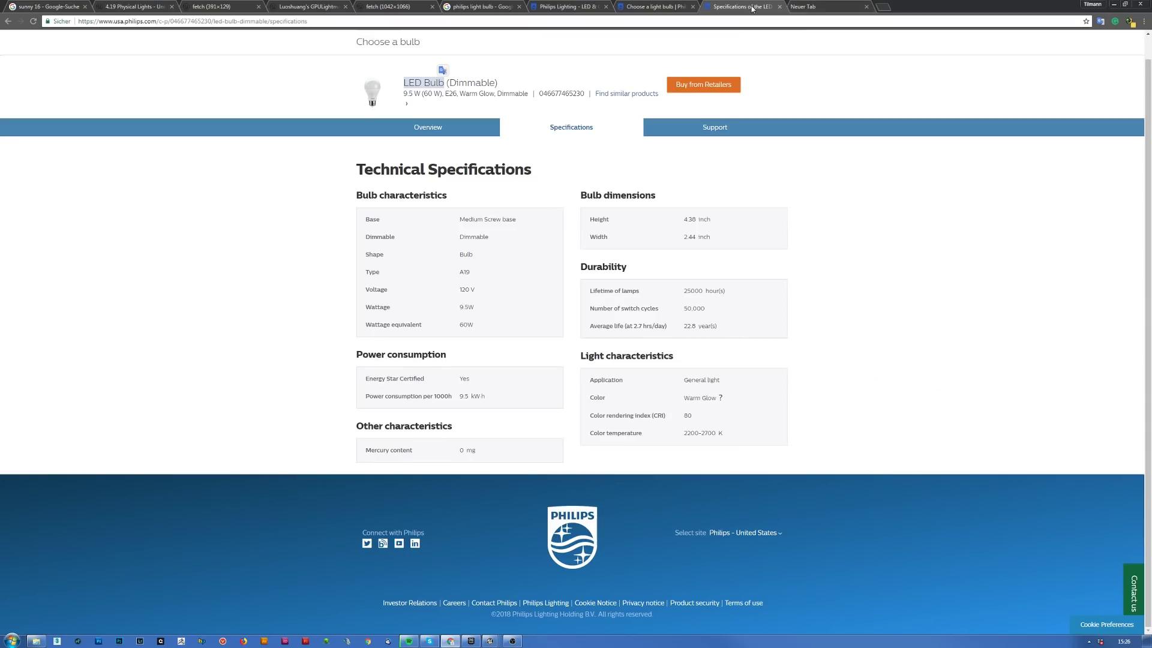
{"action": "left_click", "coordinate": [813, 9]}
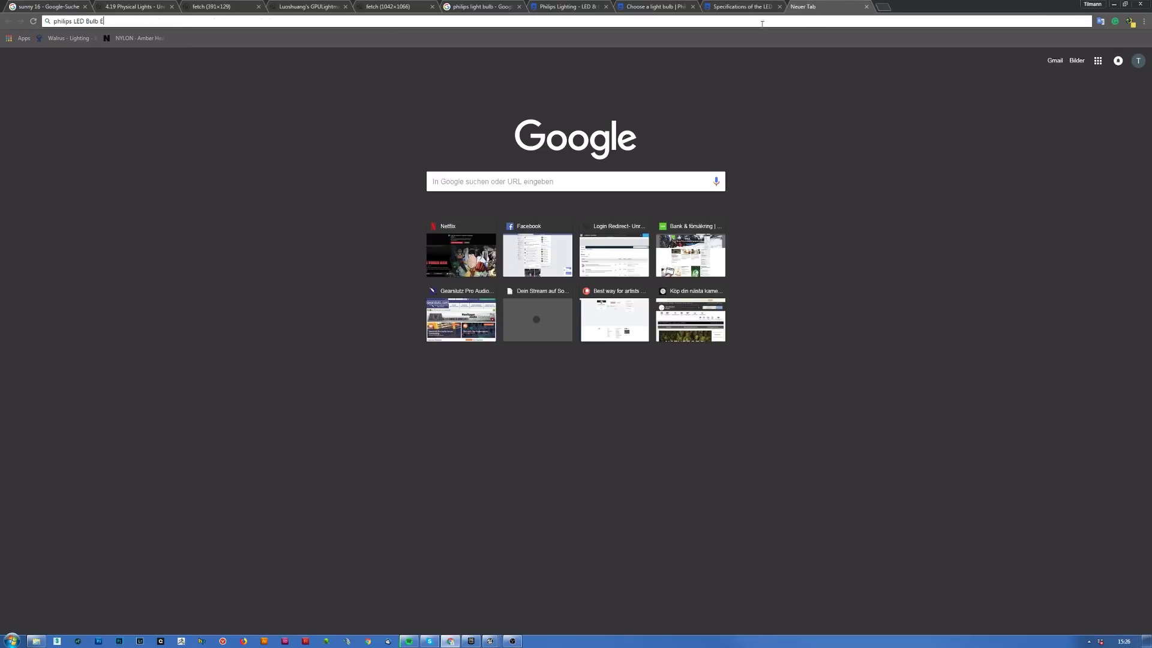
{"action": "type", "text": "26"}
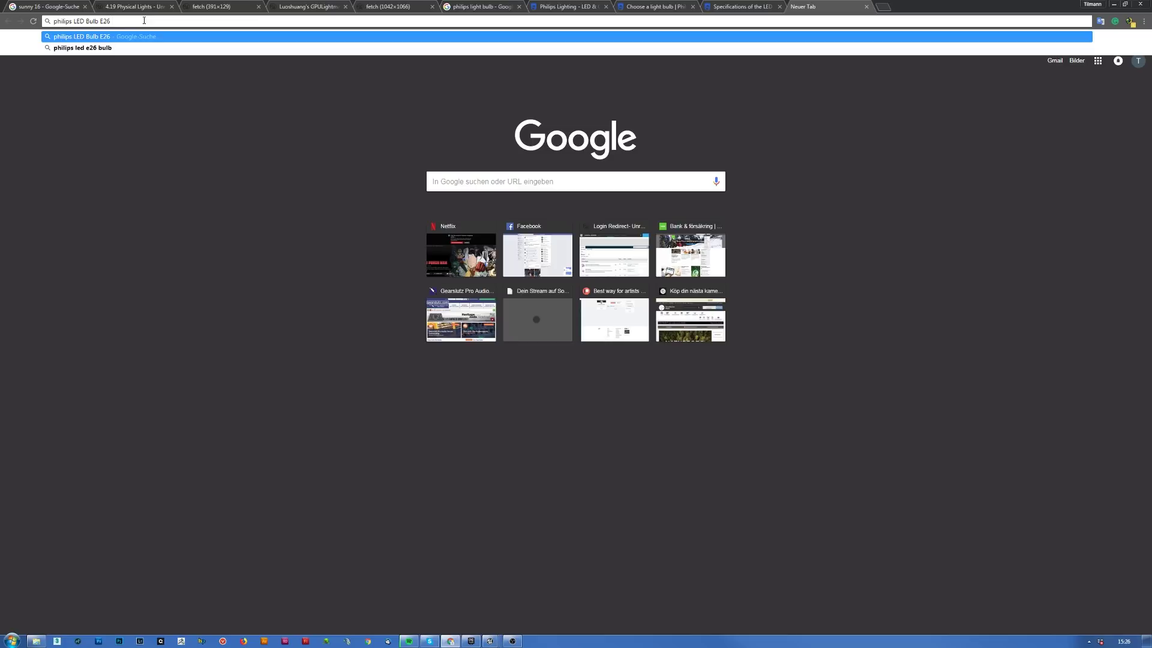
{"action": "type", "text": " l"}
{"action": "key", "text": "BackSpace"}
{"action": "type", "text": "candela"}
{"action": "key", "text": "Return"}
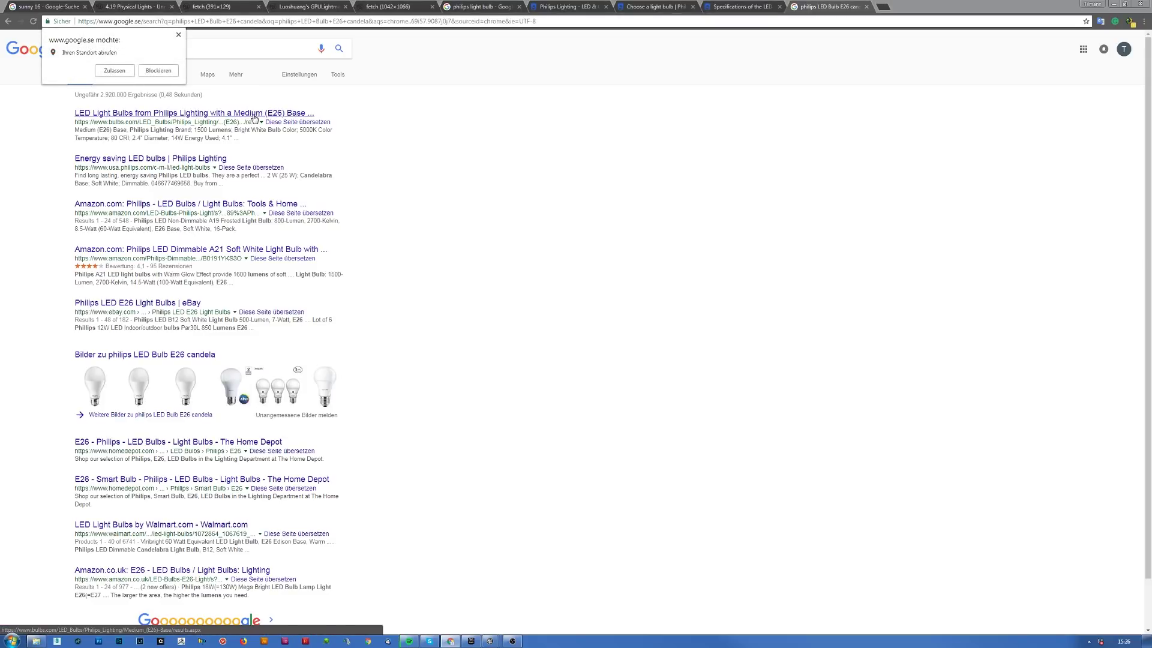
- Open the bulbs.com result for Philips LED light bulbs with a Medium (E26) base in a separate tab
{"action": "middle_click", "coordinate": [255, 118]}
{"action": "right_click", "coordinate": [254, 116]}
{"action": "left_click", "coordinate": [786, 149]}
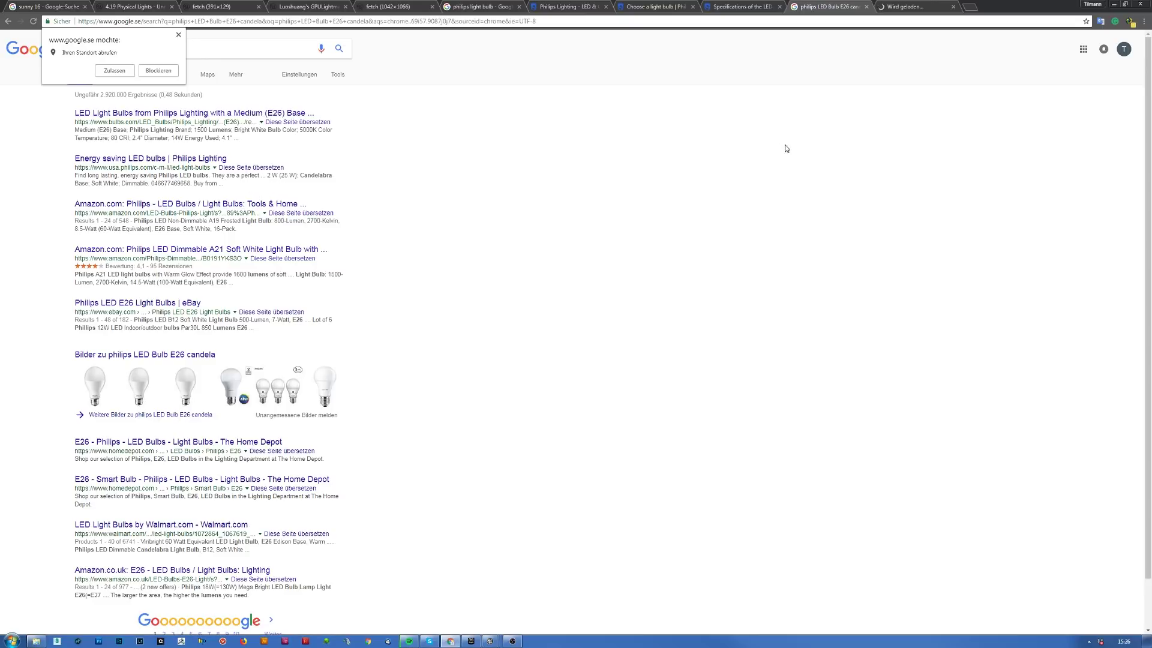
{"action": "left_click", "coordinate": [915, 7]}
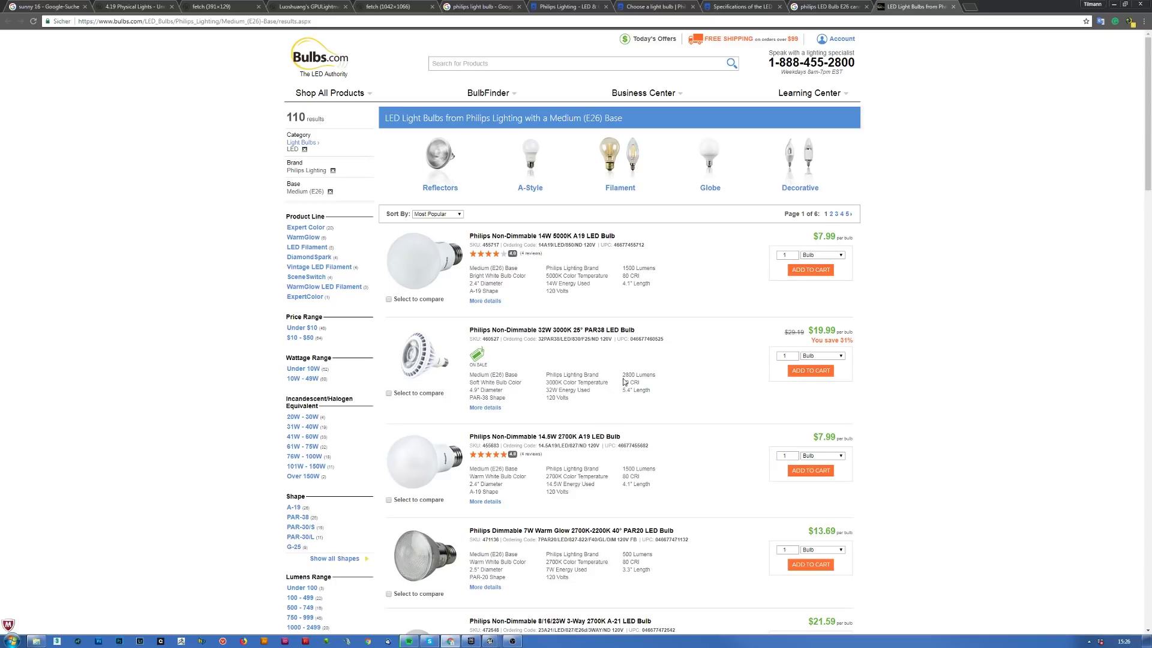
- Open the Philips Non-Dimmable 14W 5000K A19 LED Bulb product page and review its full specs
{"action": "middle_click", "coordinate": [591, 236]}
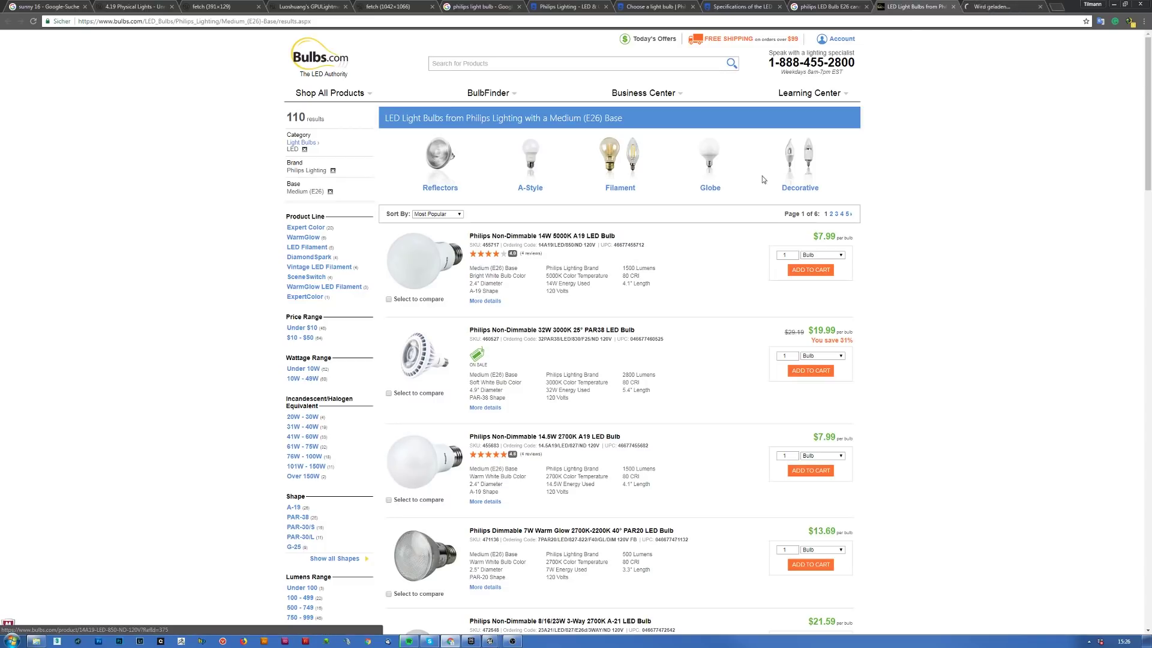
{"action": "left_click", "coordinate": [995, 5]}
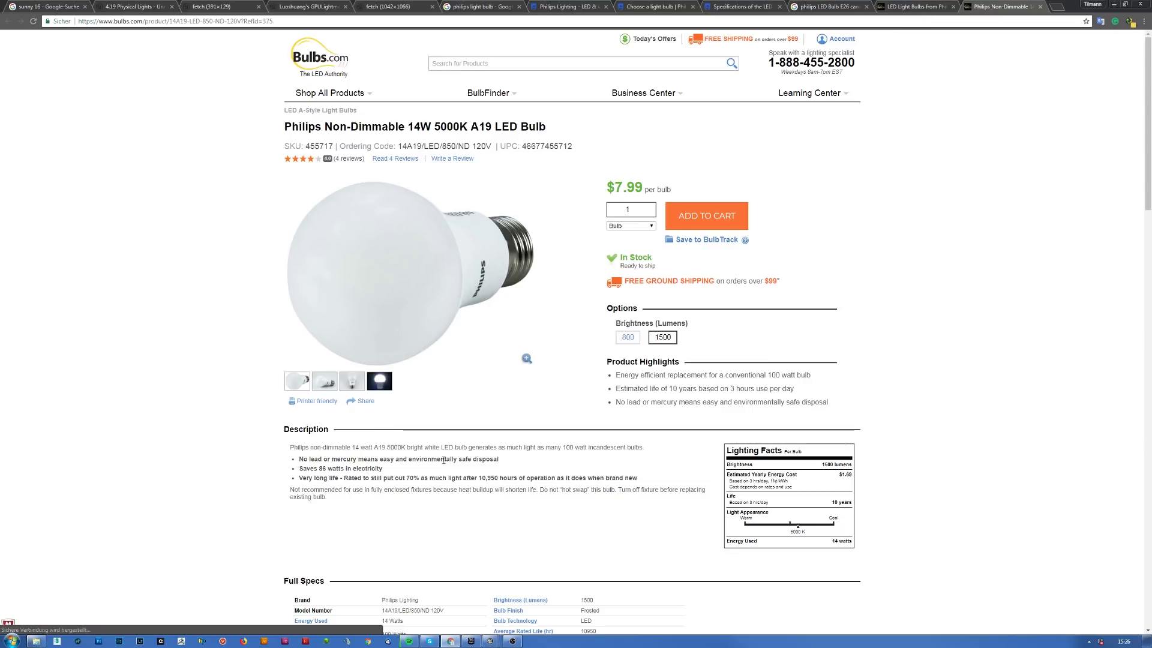
{"action": "scroll", "coordinate": [319, 471], "scroll_direction": "down", "scroll_amount": 3}
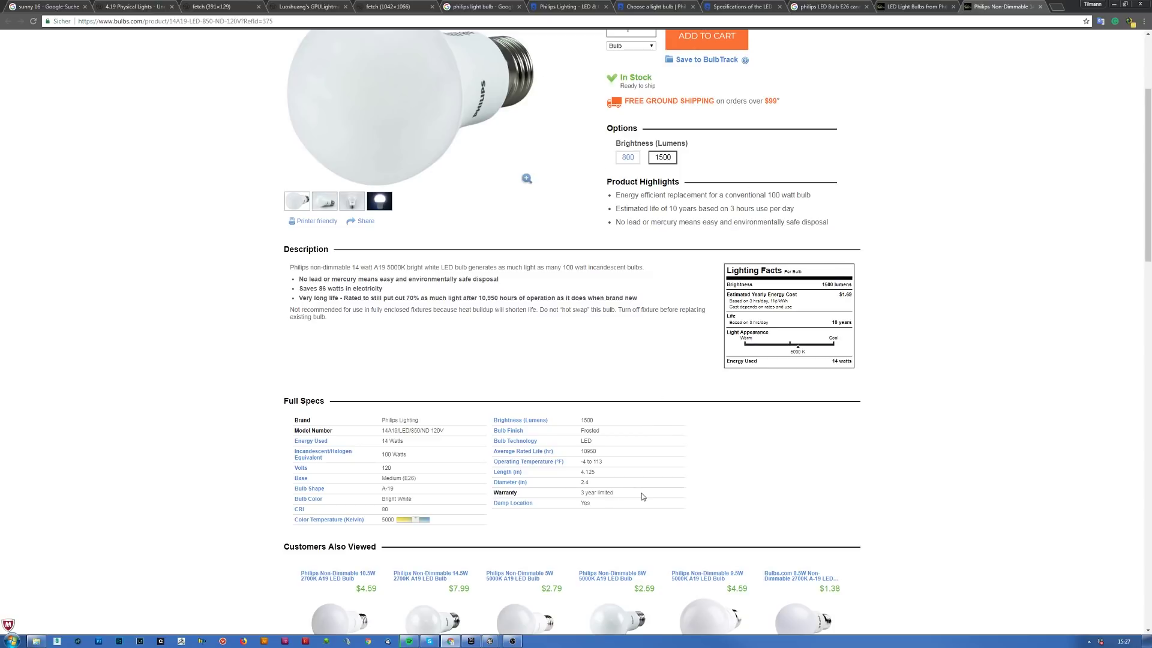
{"action": "scroll", "coordinate": [642, 497], "scroll_direction": "down", "scroll_amount": 2}
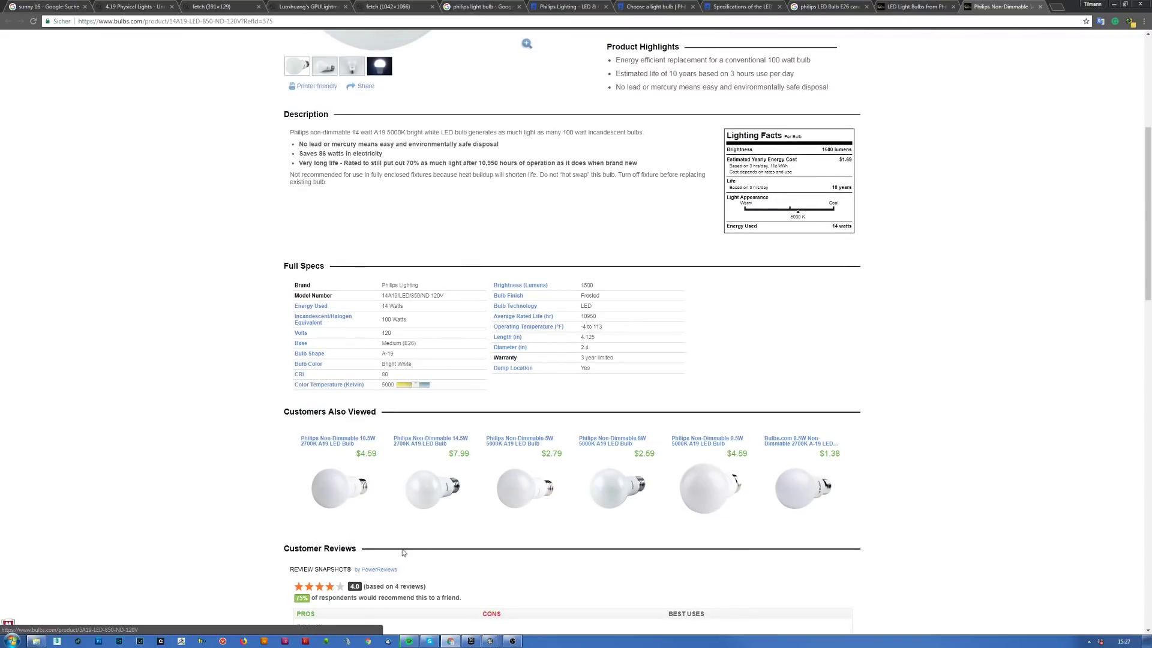
- Switch to Paint and sketch a bare bulb as a filled circle with six rays radiating in all directions
{"action": "left_click", "coordinate": [11, 639]}
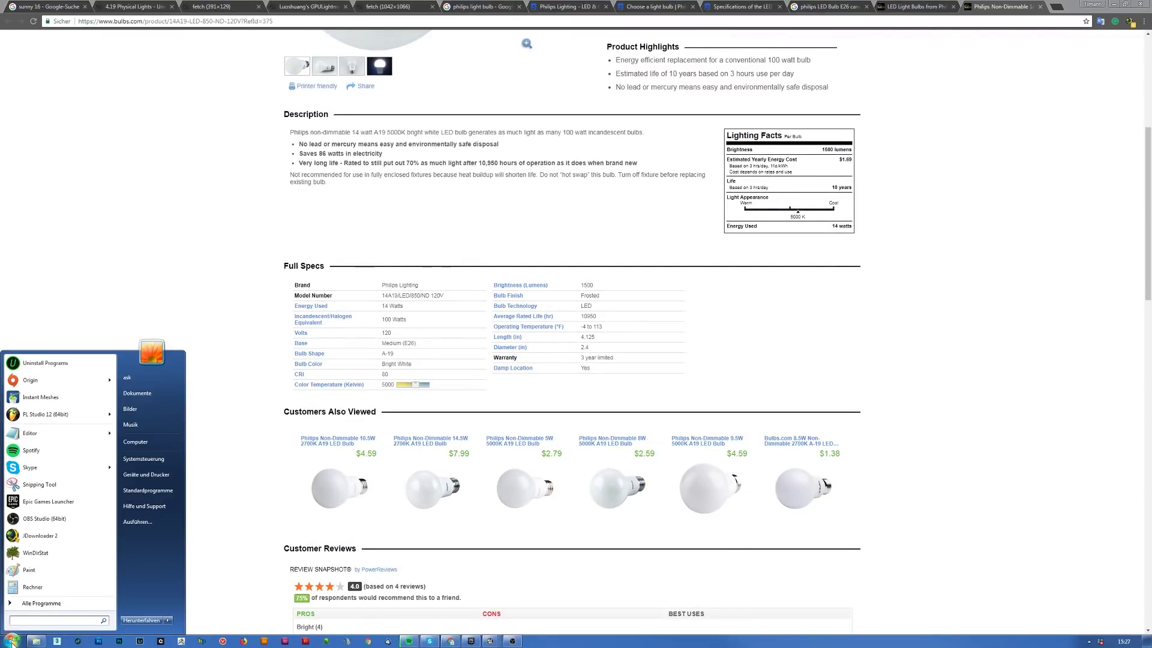
{"action": "type", "text": "paint"}
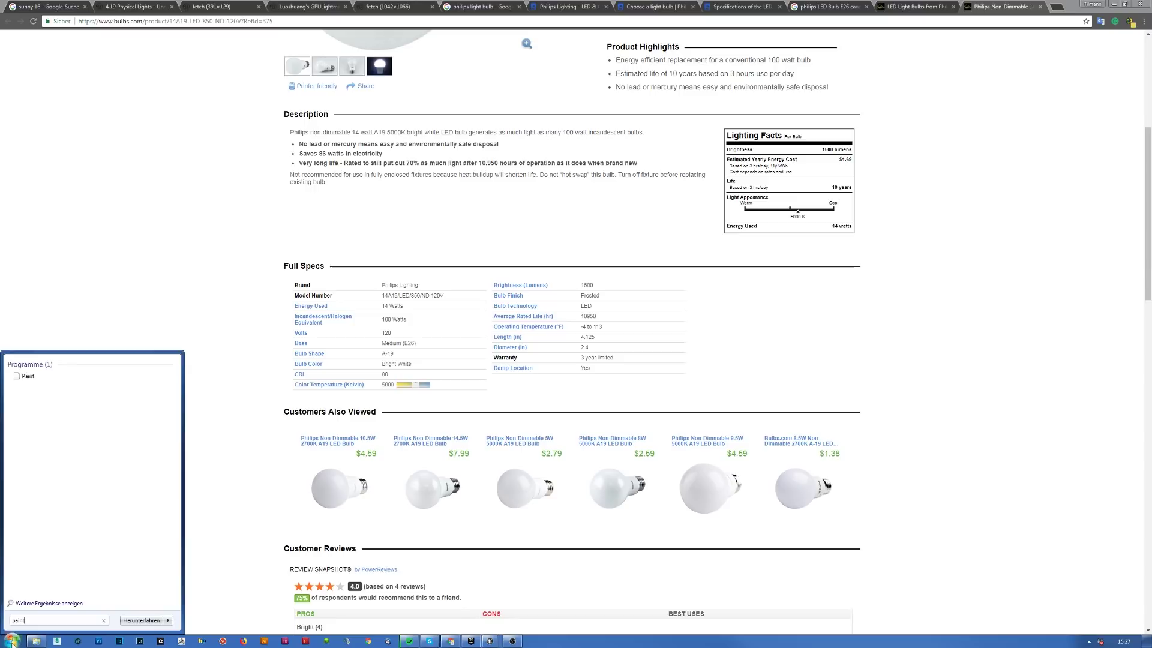
{"action": "left_click", "coordinate": [28, 376]}
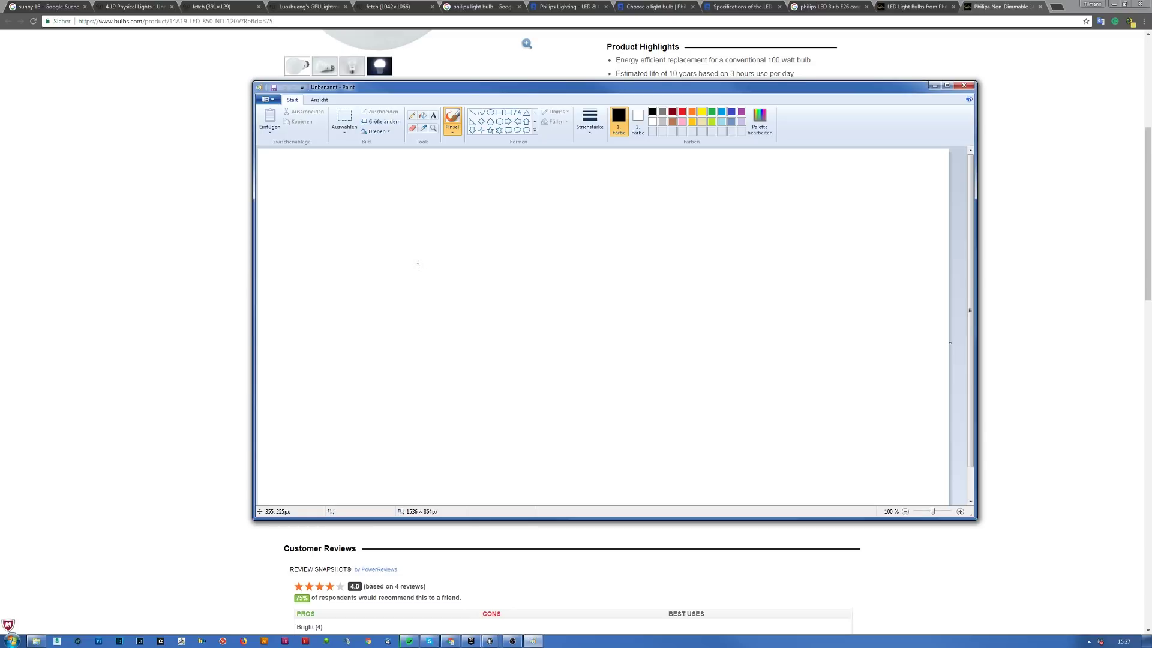
{"action": "mouse_move", "coordinate": [380, 228]}
{"action": "left_mouse_down"}
{"action": "mouse_move", "coordinate": [368, 237]}
{"action": "mouse_move", "coordinate": [390, 251]}
{"action": "mouse_move", "coordinate": [393, 227]}
{"action": "left_mouse_up"}
{"action": "left_click_drag", "start_coordinate": [372, 215], "coordinate": [348, 159]}
{"action": "left_click_drag", "start_coordinate": [339, 234], "coordinate": [280, 212]}
{"action": "left_click_drag", "start_coordinate": [337, 259], "coordinate": [282, 307]}
{"action": "left_click_drag", "start_coordinate": [385, 276], "coordinate": [377, 364]}
{"action": "left_click_drag", "start_coordinate": [429, 256], "coordinate": [465, 275]}
{"action": "left_click_drag", "start_coordinate": [433, 213], "coordinate": [496, 169]}
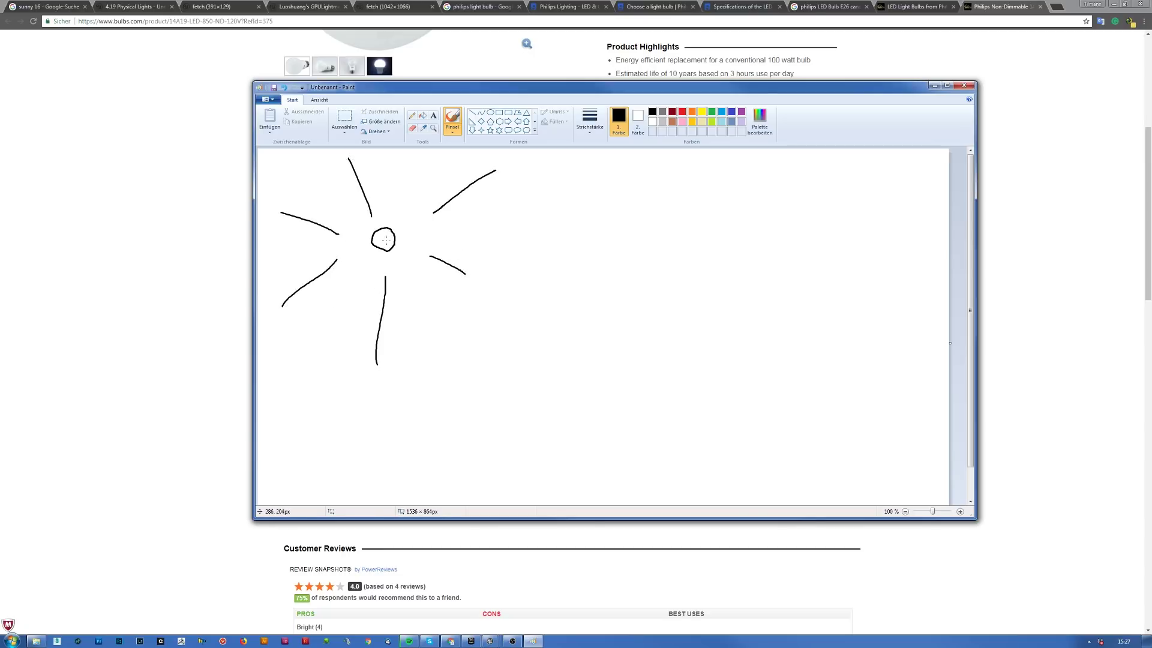
{"action": "mouse_move", "coordinate": [384, 238]}
{"action": "left_mouse_down"}
{"action": "mouse_move", "coordinate": [384, 249]}
{"action": "mouse_move", "coordinate": [363, 239]}
{"action": "left_mouse_up"}
- Sketch a second bulb beside the first, capped by a shade, with long rays going down and short rays going up
{"action": "mouse_move", "coordinate": [699, 238]}
{"action": "left_mouse_down"}
{"action": "mouse_move", "coordinate": [703, 250]}
{"action": "mouse_move", "coordinate": [703, 222]}
{"action": "left_mouse_up"}
{"action": "mouse_move", "coordinate": [723, 228]}
{"action": "left_mouse_down"}
{"action": "mouse_move", "coordinate": [727, 243]}
{"action": "mouse_move", "coordinate": [653, 325]}
{"action": "left_mouse_up"}
{"action": "left_click_drag", "start_coordinate": [685, 280], "coordinate": [684, 339]}
{"action": "mouse_move", "coordinate": [713, 289]}
{"action": "left_mouse_down"}
{"action": "mouse_move", "coordinate": [719, 347]}
{"action": "mouse_move", "coordinate": [760, 337]}
{"action": "left_mouse_up"}
{"action": "left_click_drag", "start_coordinate": [745, 257], "coordinate": [804, 292]}
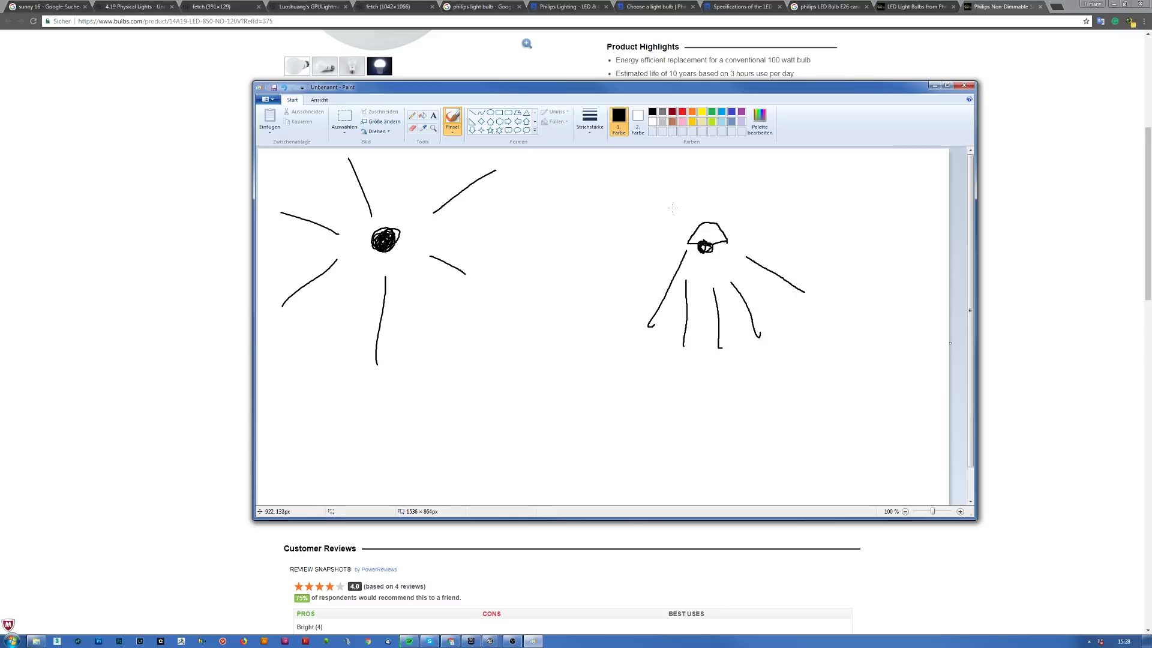
{"action": "mouse_move", "coordinate": [681, 218]}
{"action": "left_mouse_down"}
{"action": "mouse_move", "coordinate": [653, 199]}
{"action": "mouse_move", "coordinate": [701, 170]}
{"action": "left_mouse_up"}
{"action": "left_click_drag", "start_coordinate": [718, 197], "coordinate": [727, 176]}
{"action": "left_click_drag", "start_coordinate": [733, 202], "coordinate": [760, 187]}
- Write "1000 CD" below the bare bulb, draw a large circle around it and add a short dash underneath
{"action": "mouse_move", "coordinate": [357, 281]}
{"action": "left_mouse_down"}
{"action": "mouse_move", "coordinate": [372, 262]}
{"action": "mouse_move", "coordinate": [387, 275]}
{"action": "mouse_move", "coordinate": [392, 262]}
{"action": "left_mouse_up"}
{"action": "mouse_move", "coordinate": [408, 263]}
{"action": "left_mouse_down"}
{"action": "mouse_move", "coordinate": [400, 271]}
{"action": "mouse_move", "coordinate": [412, 260]}
{"action": "mouse_move", "coordinate": [439, 269]}
{"action": "mouse_move", "coordinate": [440, 256]}
{"action": "mouse_move", "coordinate": [490, 296]}
{"action": "left_mouse_up"}
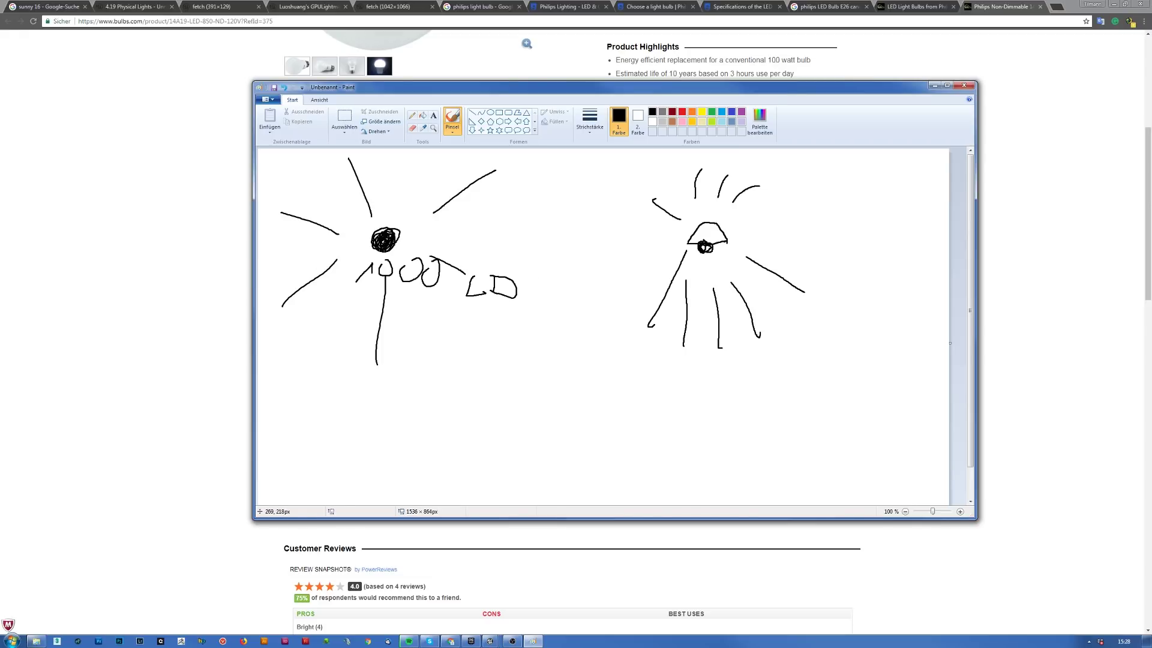
{"action": "left_click_drag", "start_coordinate": [709, 250], "coordinate": [701, 255]}
{"action": "mouse_move", "coordinate": [272, 300]}
{"action": "left_mouse_down"}
{"action": "mouse_move", "coordinate": [474, 213]}
{"action": "mouse_move", "coordinate": [282, 208]}
{"action": "left_mouse_up"}
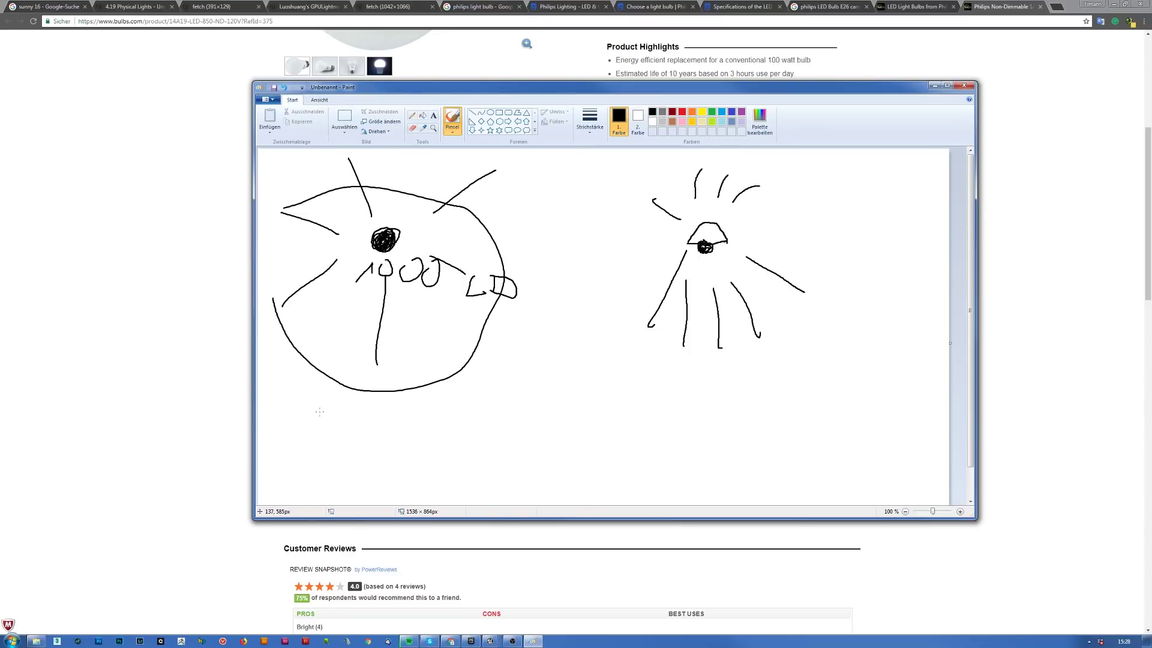
{"action": "left_click_drag", "start_coordinate": [320, 411], "coordinate": [354, 414]}
- Add longer rays spreading downward and sideways from the shaded bulb and reinforce its shade with repeated curved strokes
{"action": "mouse_move", "coordinate": [736, 256]}
{"action": "left_mouse_down"}
{"action": "mouse_move", "coordinate": [663, 233]}
{"action": "mouse_move", "coordinate": [717, 211]}
{"action": "left_mouse_up"}
{"action": "mouse_move", "coordinate": [682, 244]}
{"action": "left_mouse_down"}
{"action": "mouse_move", "coordinate": [727, 244]}
{"action": "mouse_move", "coordinate": [713, 200]}
{"action": "mouse_move", "coordinate": [732, 231]}
{"action": "mouse_move", "coordinate": [697, 246]}
{"action": "mouse_move", "coordinate": [741, 244]}
{"action": "mouse_move", "coordinate": [637, 297]}
{"action": "mouse_move", "coordinate": [609, 328]}
{"action": "left_mouse_up"}
{"action": "mouse_move", "coordinate": [675, 267]}
{"action": "left_mouse_down"}
{"action": "mouse_move", "coordinate": [678, 376]}
{"action": "mouse_move", "coordinate": [729, 372]}
{"action": "left_mouse_up"}
{"action": "left_click_drag", "start_coordinate": [748, 262], "coordinate": [818, 357]}
{"action": "left_click_drag", "start_coordinate": [761, 254], "coordinate": [863, 274]}
{"action": "left_click_drag", "start_coordinate": [684, 247], "coordinate": [568, 269]}
{"action": "left_click_drag", "start_coordinate": [752, 250], "coordinate": [893, 279]}
{"action": "mouse_move", "coordinate": [678, 238]}
{"action": "left_mouse_down"}
{"action": "mouse_move", "coordinate": [744, 244]}
{"action": "mouse_move", "coordinate": [742, 163]}
{"action": "mouse_move", "coordinate": [676, 229]}
{"action": "left_mouse_up"}
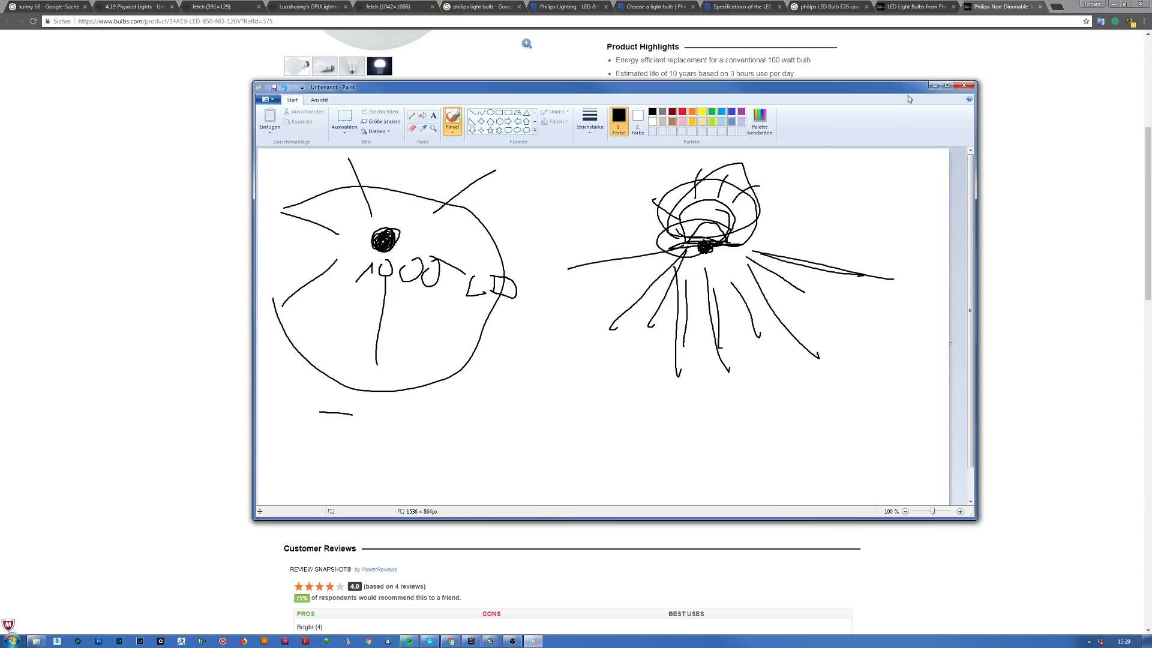
- Minimize Paint, highlight the Brightness (Lumens) value on the bulb's product page and view the photo of the lit bulb
{"action": "left_click", "coordinate": [934, 86]}
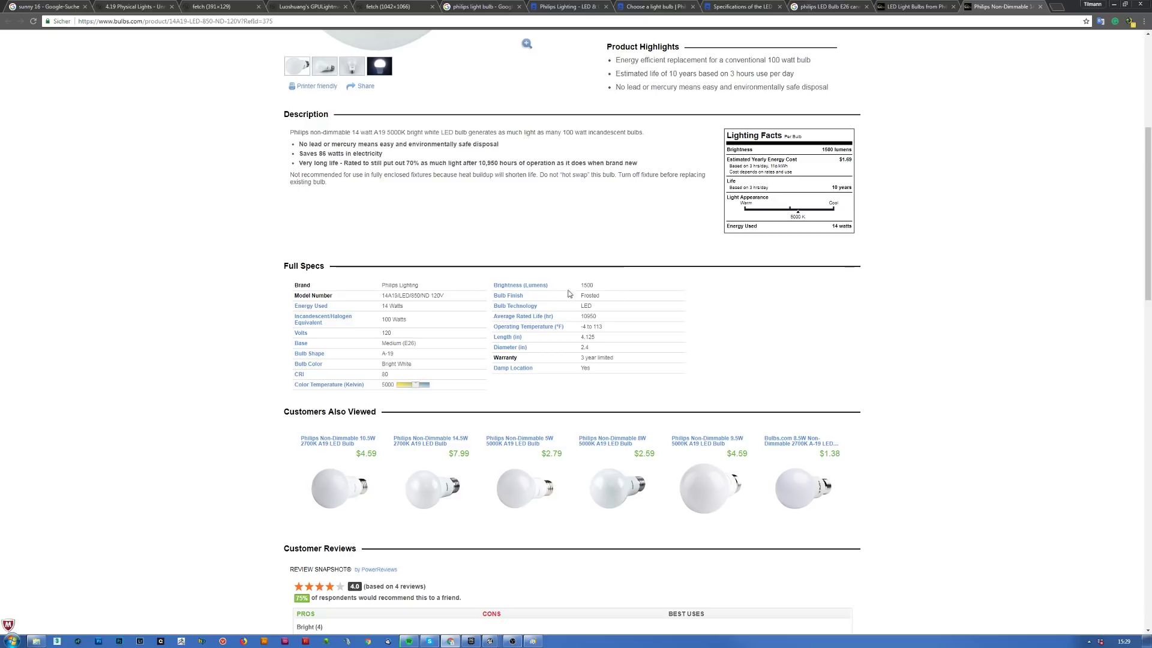
{"action": "left_click_drag", "start_coordinate": [580, 287], "coordinate": [597, 288]}
{"action": "scroll", "coordinate": [647, 289], "scroll_direction": "up", "scroll_amount": 4}
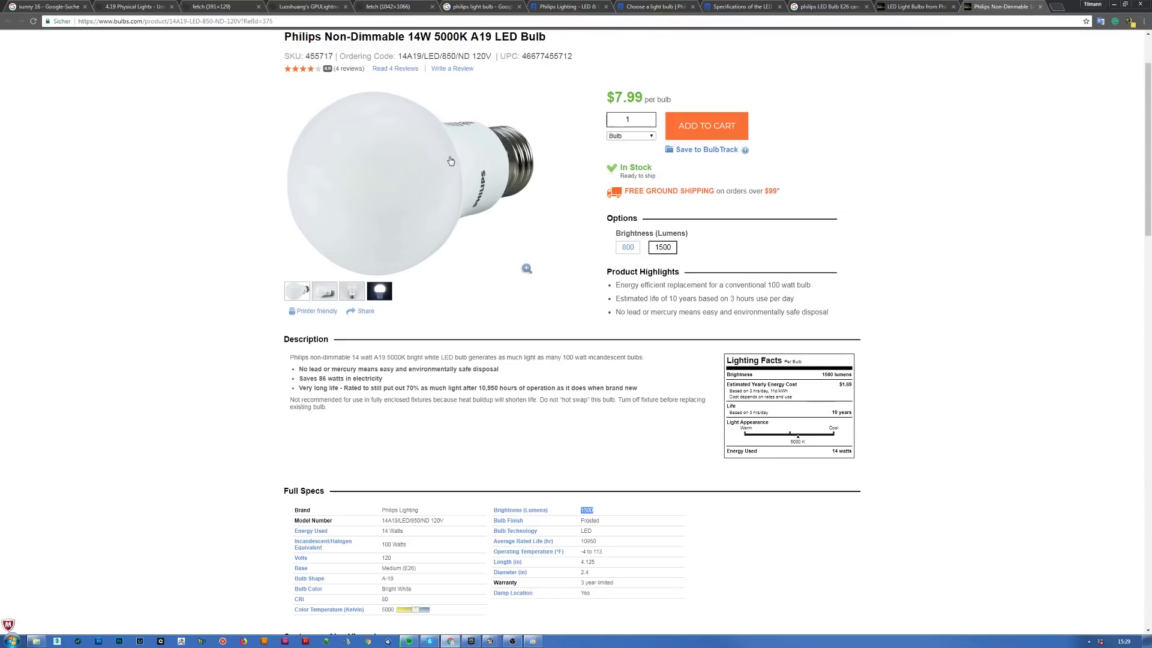
{"action": "left_click", "coordinate": [379, 293]}
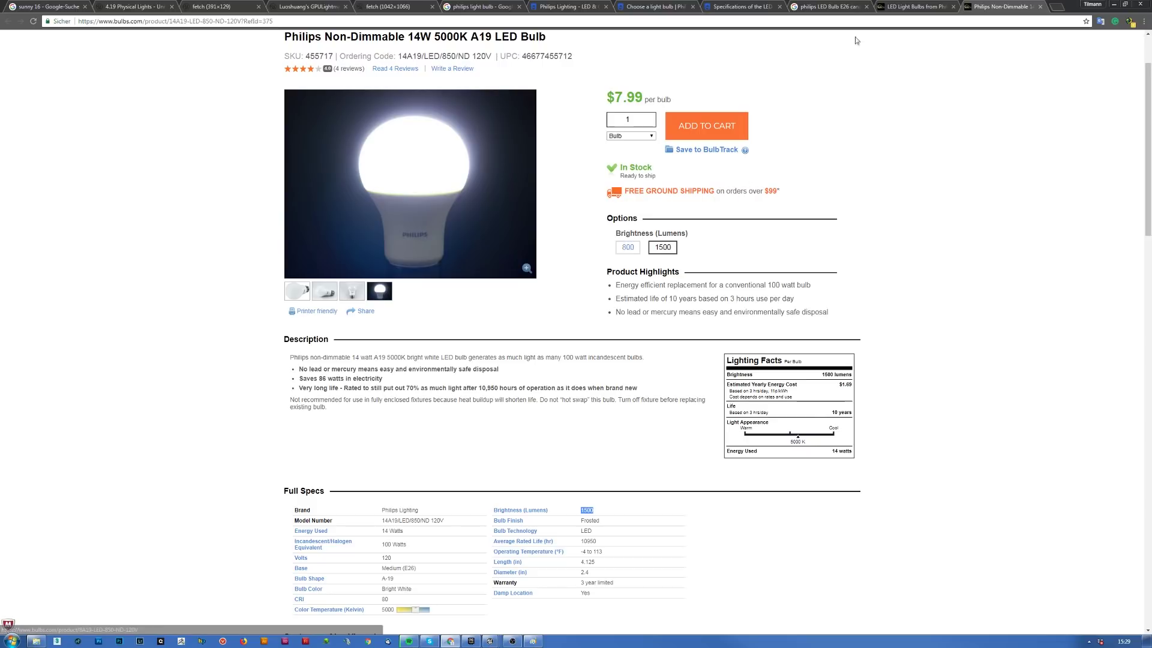
- Dismiss the location request on the Google results and change the search to "philips LED Bulb candela intensity"
{"action": "left_click", "coordinate": [831, 7]}
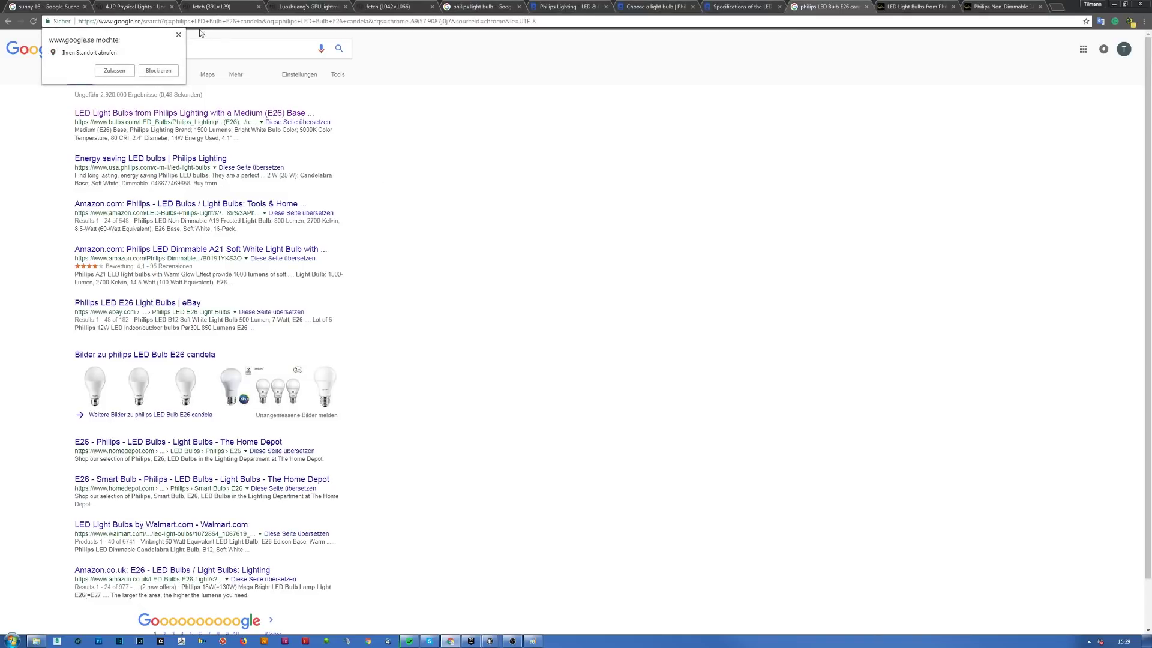
{"action": "left_click", "coordinate": [179, 35]}
{"action": "left_click_drag", "start_coordinate": [129, 53], "coordinate": [402, 64]}
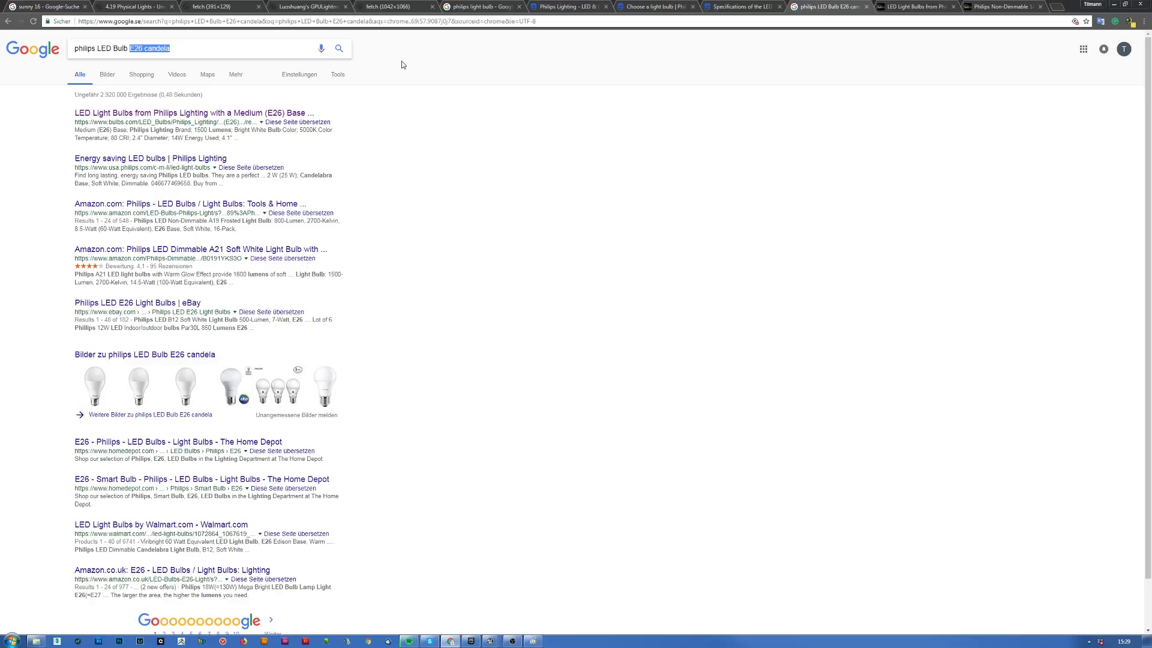
{"action": "type", "text": "candela"}
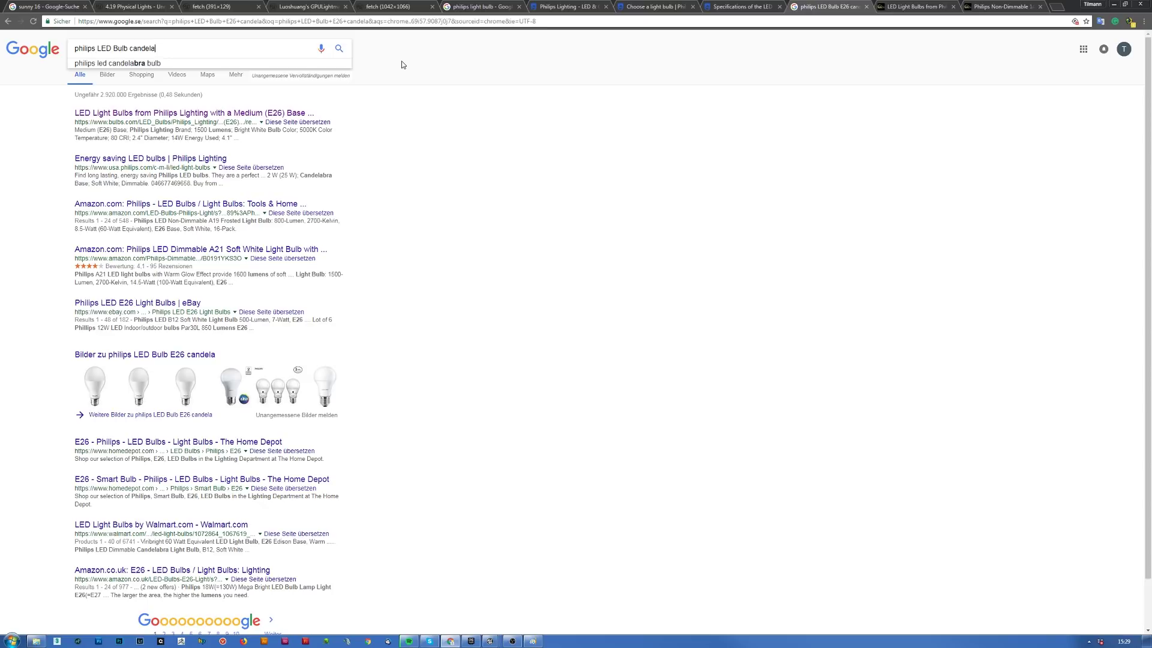
{"action": "type", "text": " intensity"}
{"action": "key", "text": "Return"}
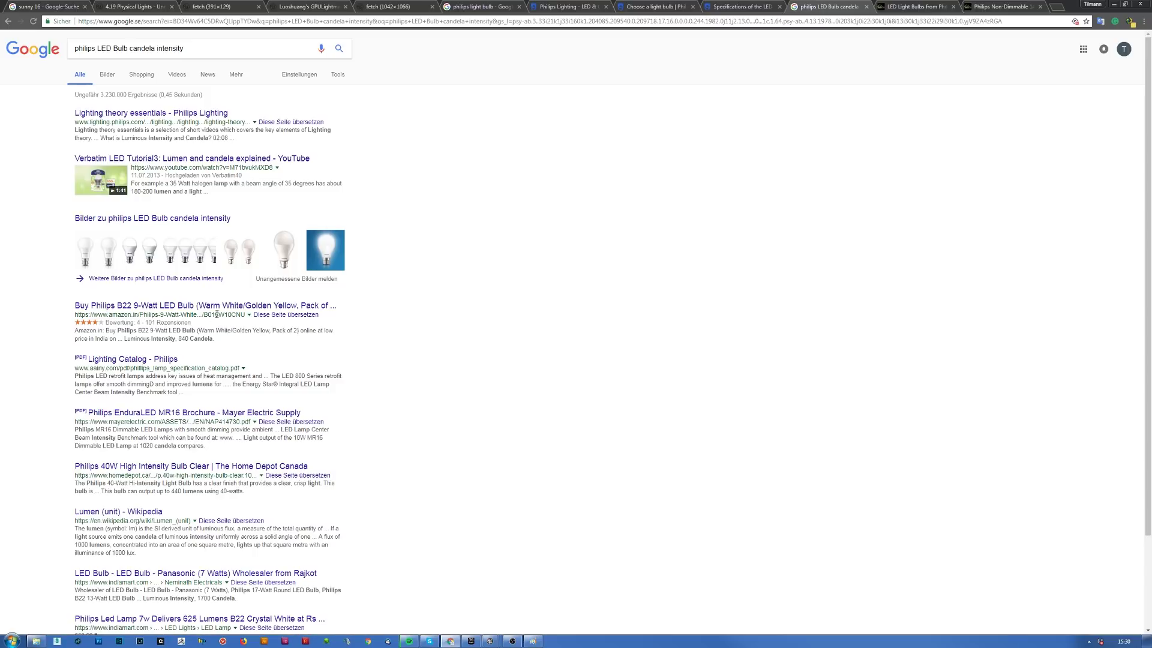
- Open the Philips Lighting Catalog PDF from the search results and examine its LED lamp specification tables
{"action": "middle_click", "coordinate": [151, 359]}
{"action": "left_click", "coordinate": [842, 7]}
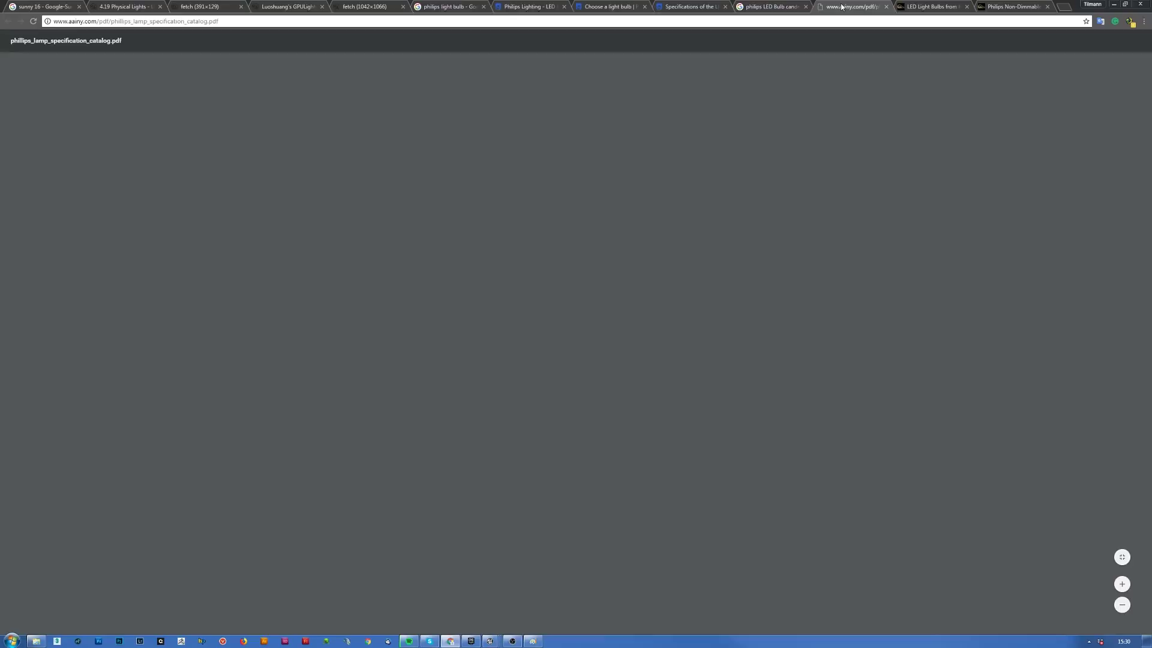
{"action": "scroll", "coordinate": [811, 366], "scroll_direction": "down", "scroll_amount": 8}
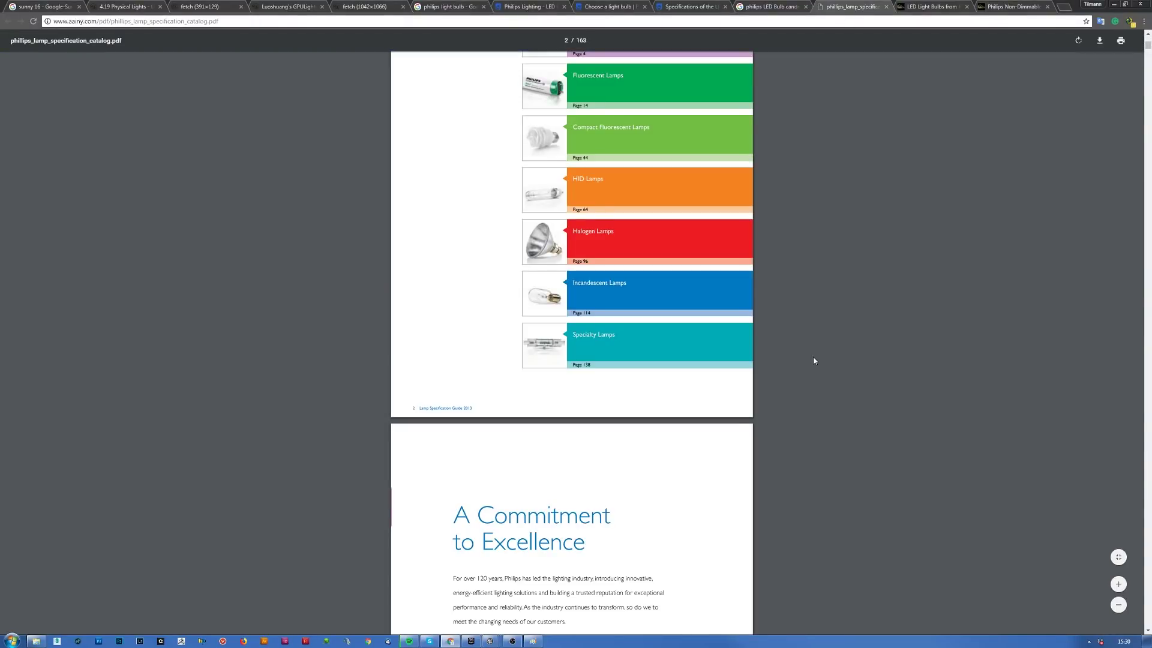
{"action": "scroll", "coordinate": [814, 360], "scroll_direction": "up", "scroll_amount": 4}
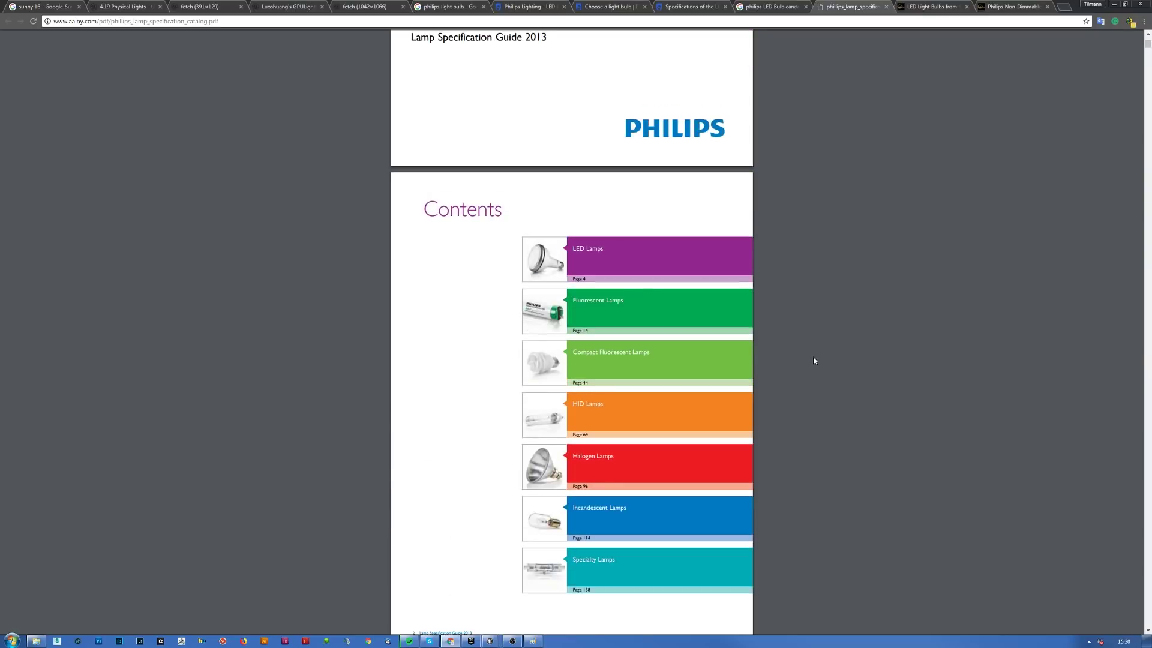
{"action": "scroll", "coordinate": [814, 360], "scroll_direction": "down", "scroll_amount": 20}
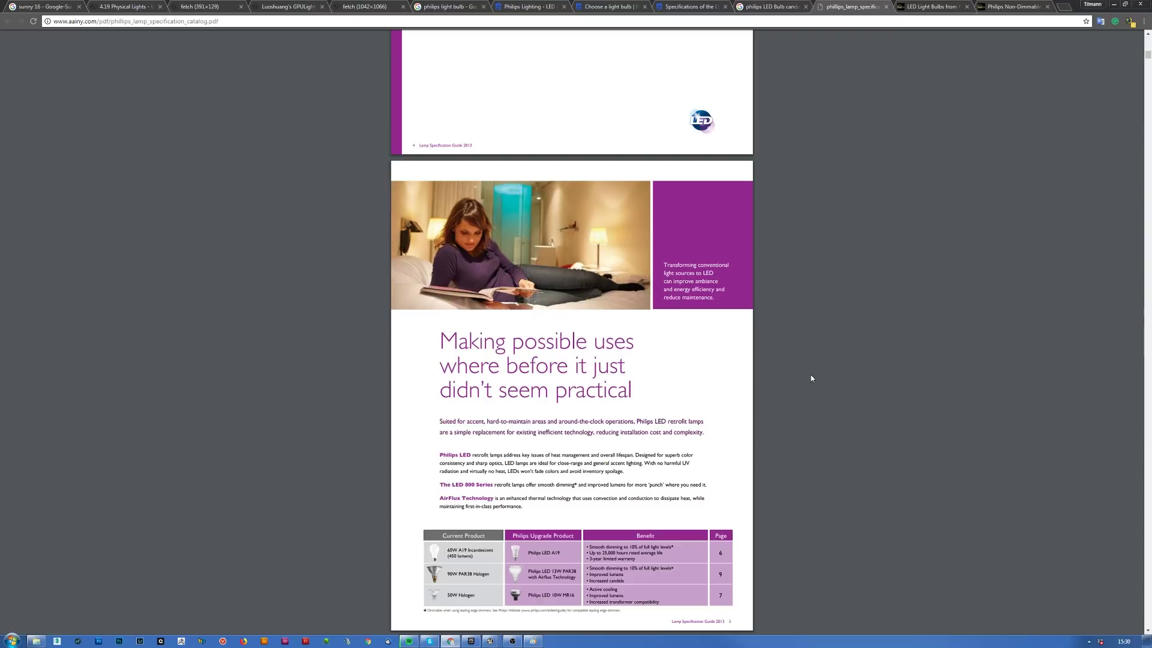
{"action": "scroll", "coordinate": [811, 378], "scroll_direction": "down", "scroll_amount": 9}
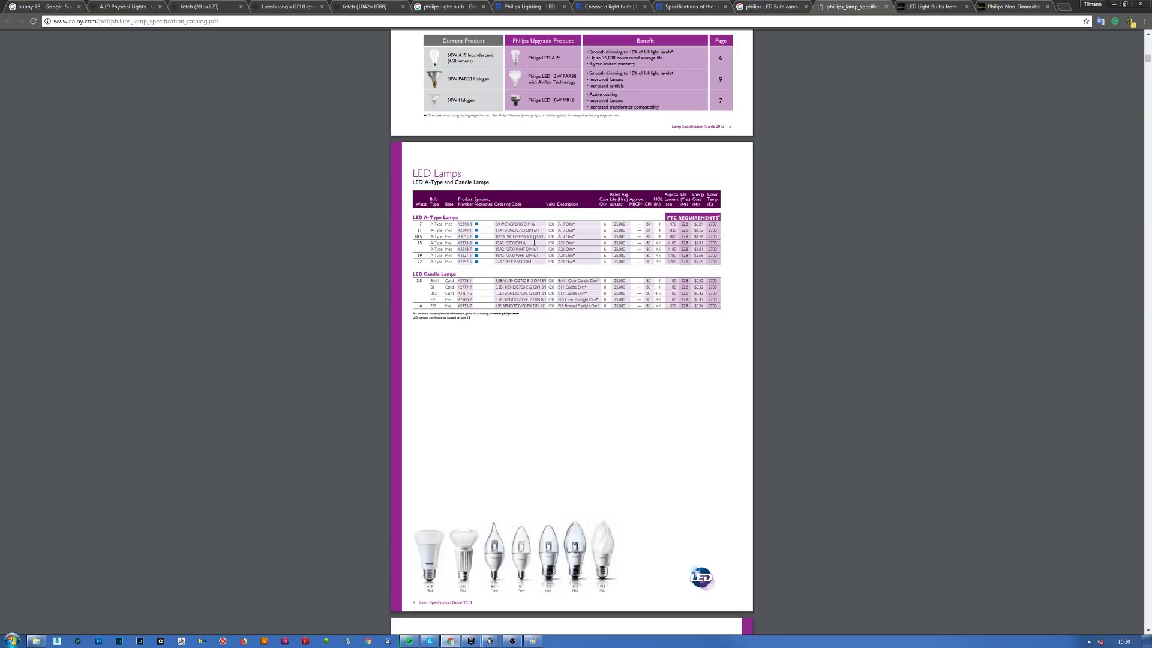
{"action": "scroll", "coordinate": [911, 375], "scroll_direction": "down", "scroll_amount": 9}
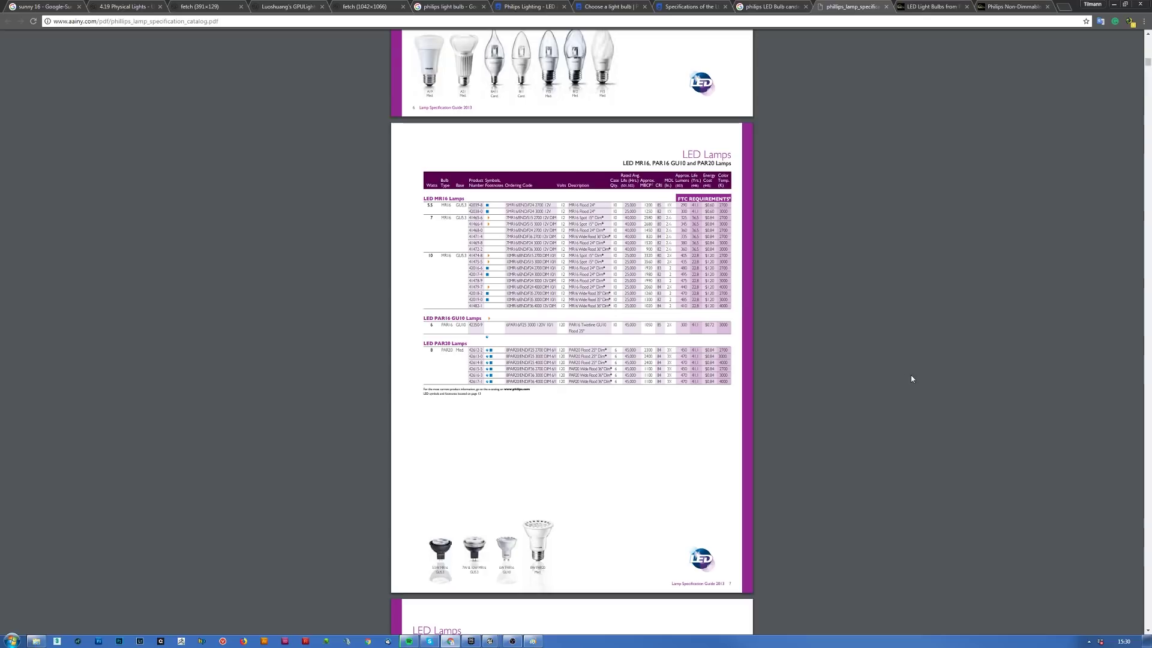
- Return to the Google results and change the search to "1500 lumens in candela"
{"action": "left_click", "coordinate": [774, 6]}
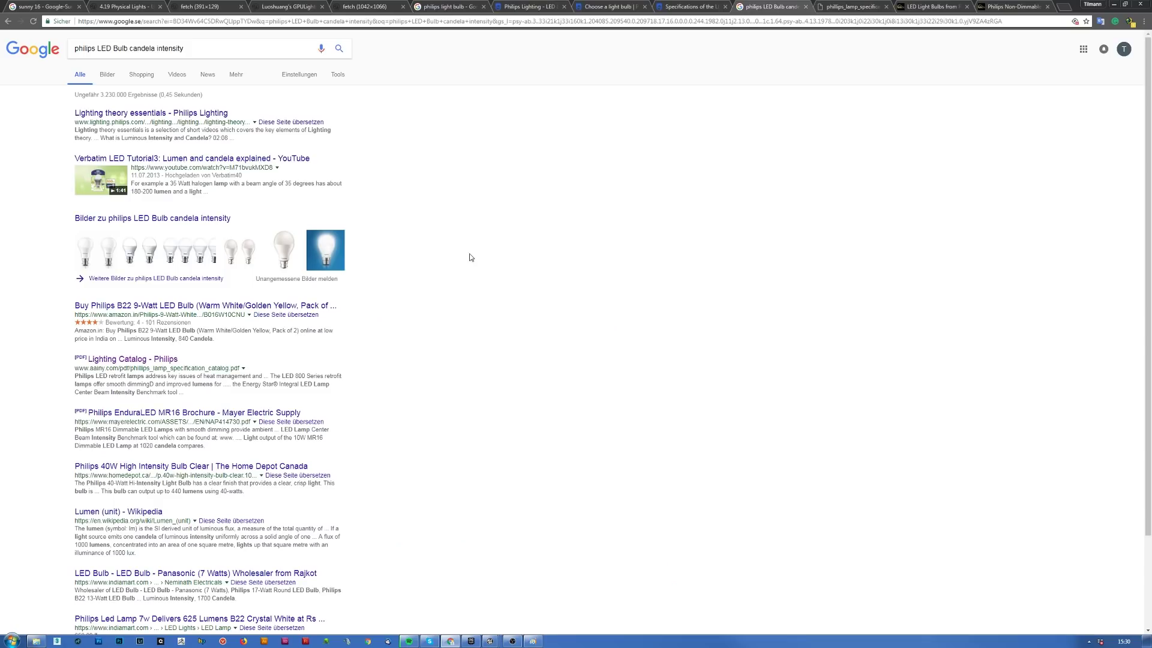
{"action": "left_click_drag", "start_coordinate": [276, 48], "coordinate": [1, 9]}
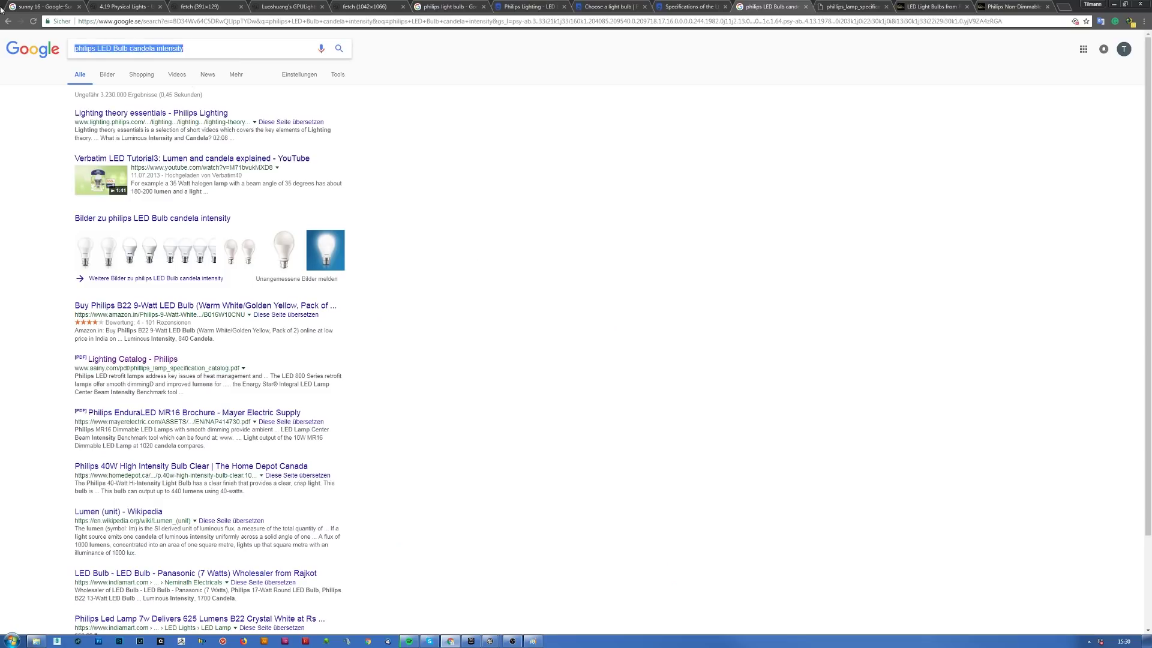
{"action": "type", "text": "1500 lumens in "}
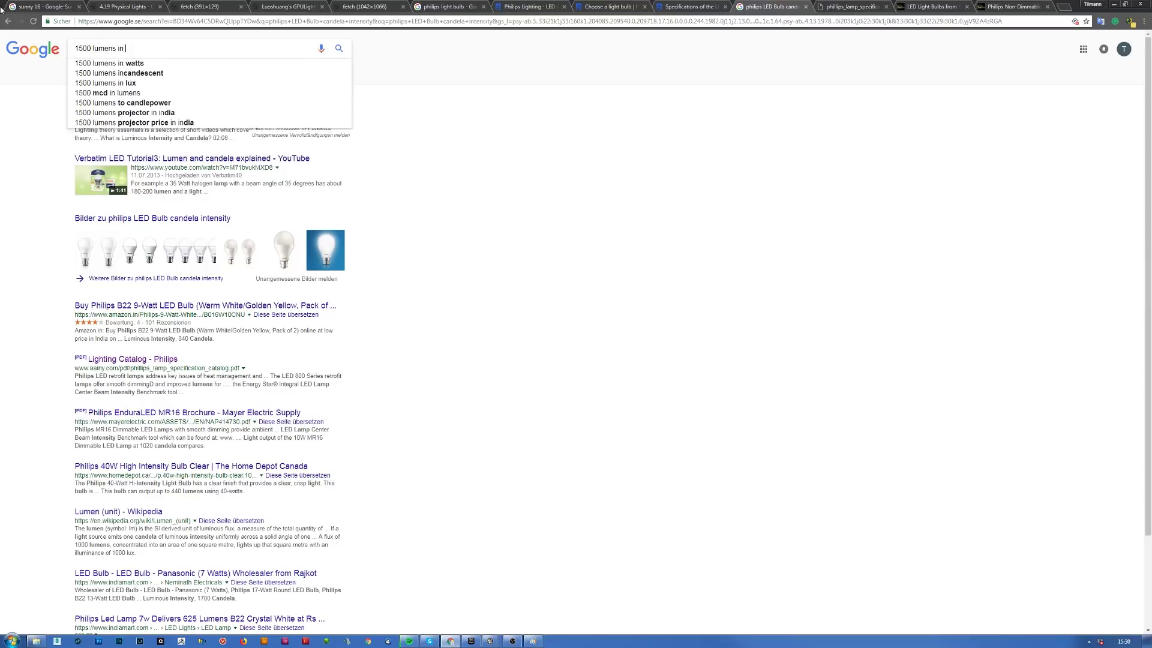
{"action": "type", "text": "candela"}
{"action": "key", "text": "Return"}
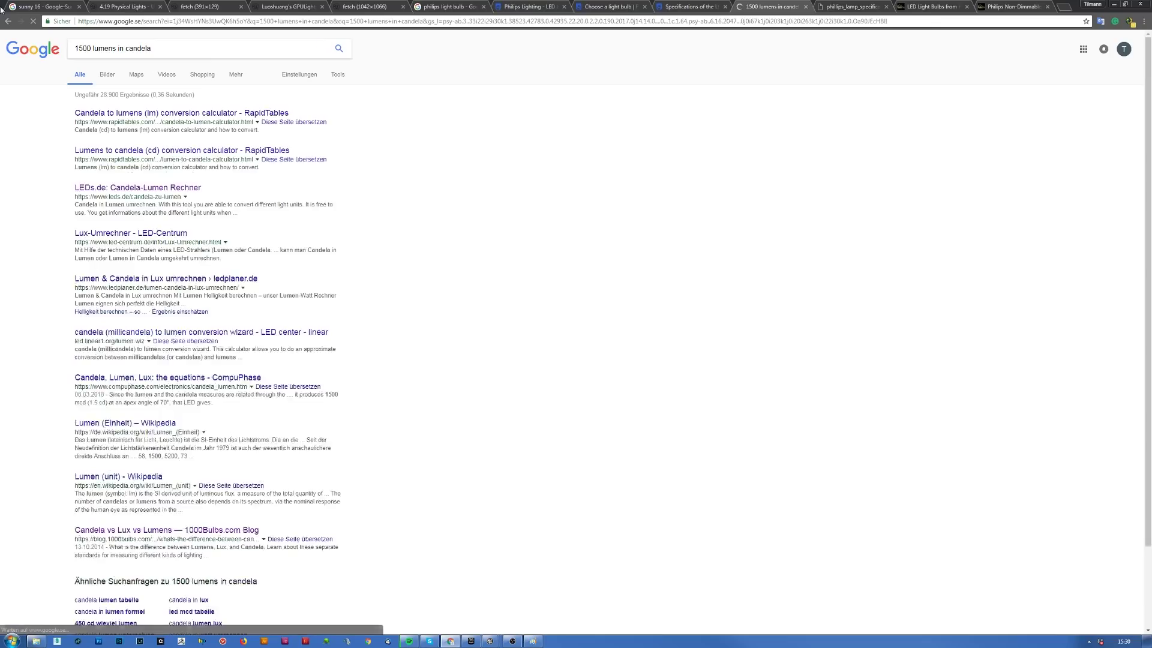
- Open the RapidTables candela to lumens calculator, examine its formulas and related calculators, and return to the search results
{"action": "left_click", "coordinate": [246, 114]}
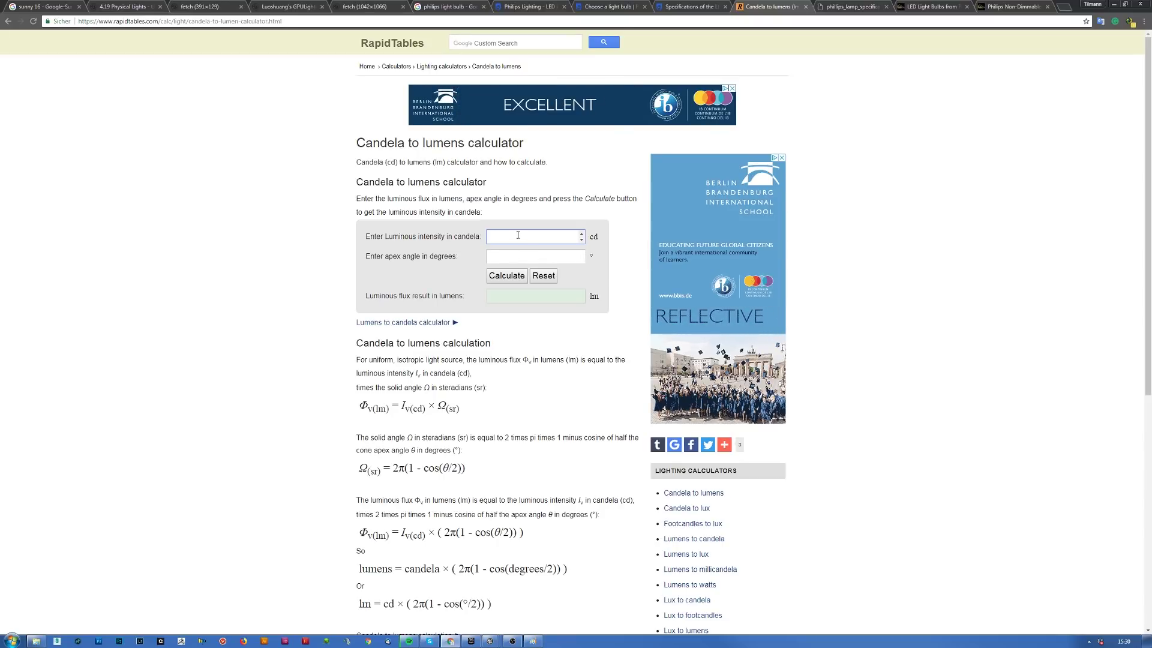
{"action": "scroll", "coordinate": [483, 345], "scroll_direction": "down", "scroll_amount": 6}
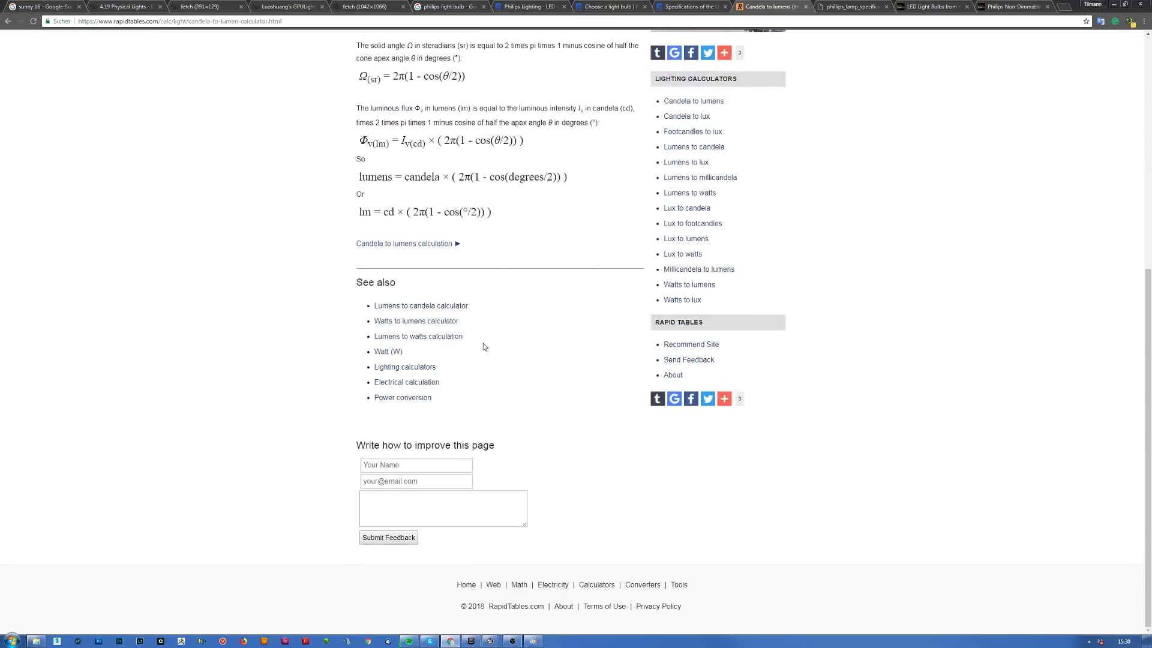
{"action": "scroll", "coordinate": [483, 347], "scroll_direction": "up", "scroll_amount": 6}
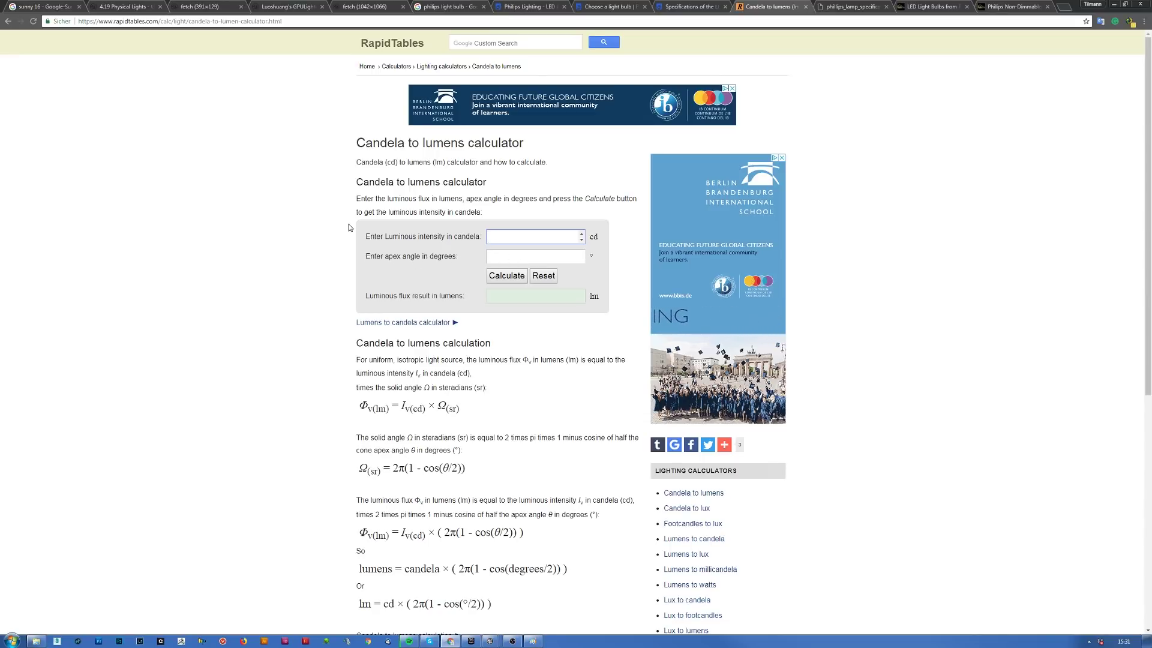
{"action": "key", "text": "alt+Left"}
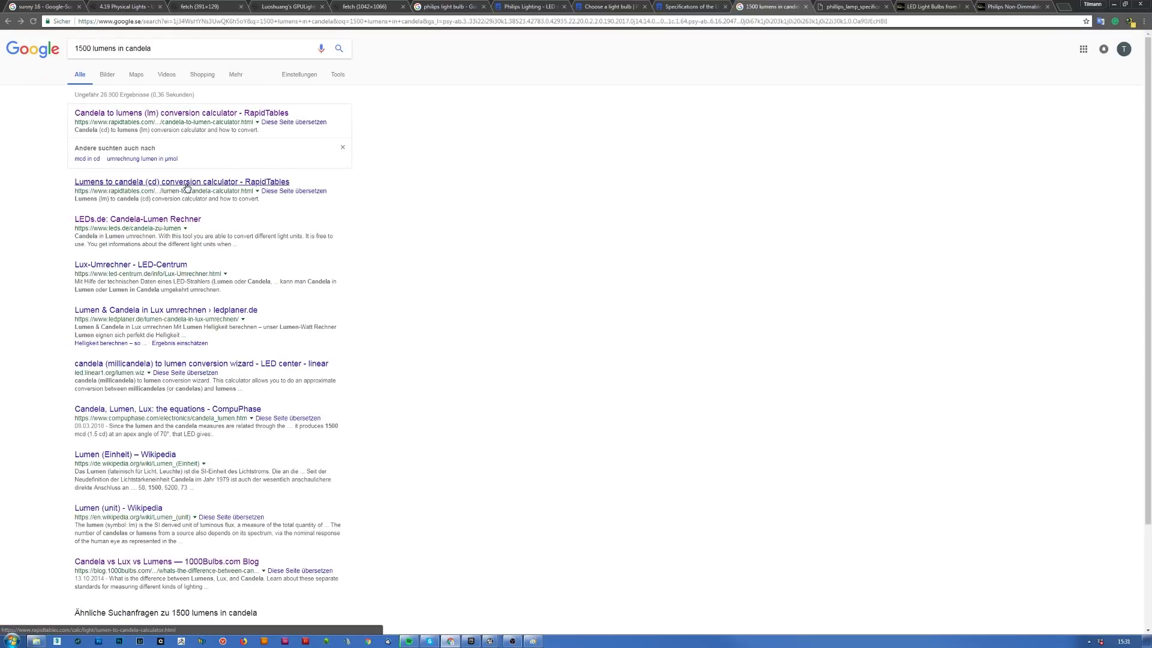
- Open the LEDs.de Candela-Lumen Rechner in a new tab and enter 1500 as the luminous flux in lumens
{"action": "middle_click", "coordinate": [163, 220]}
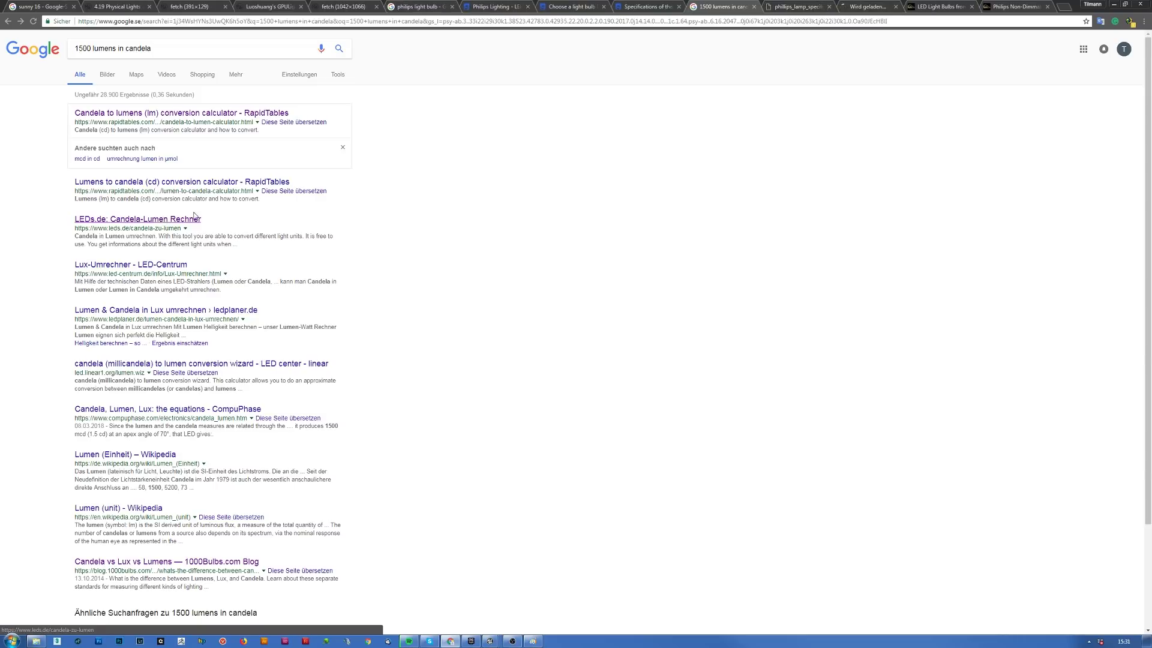
{"action": "left_click", "coordinate": [869, 8]}
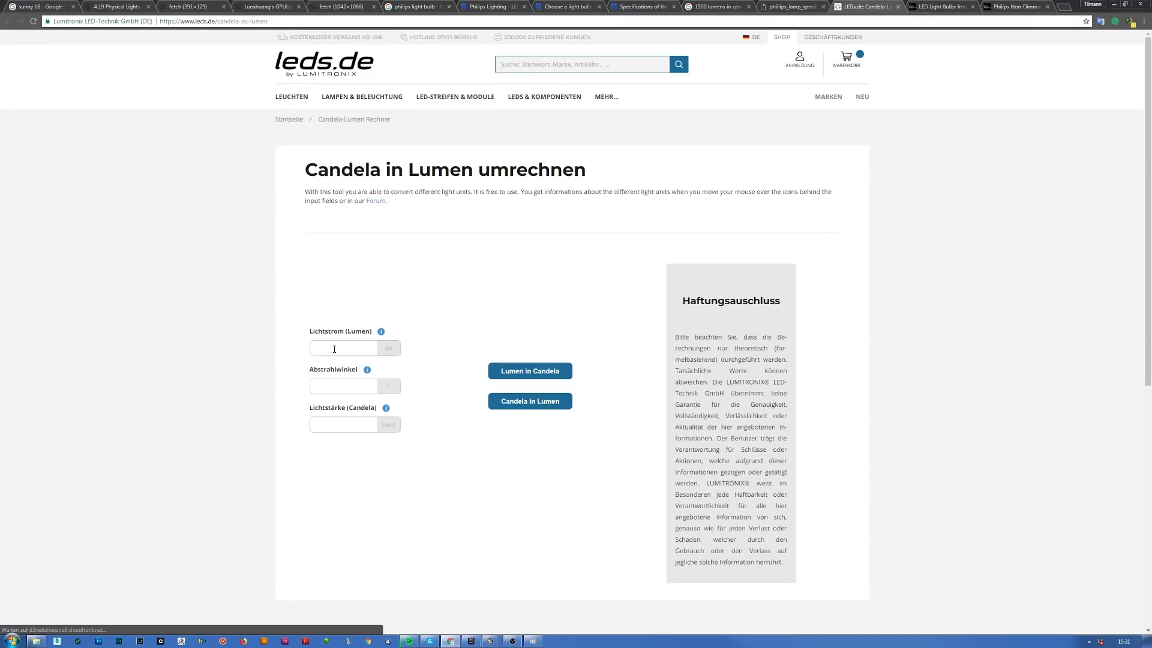
{"action": "left_click", "coordinate": [334, 349]}
{"action": "type", "text": "1500"}
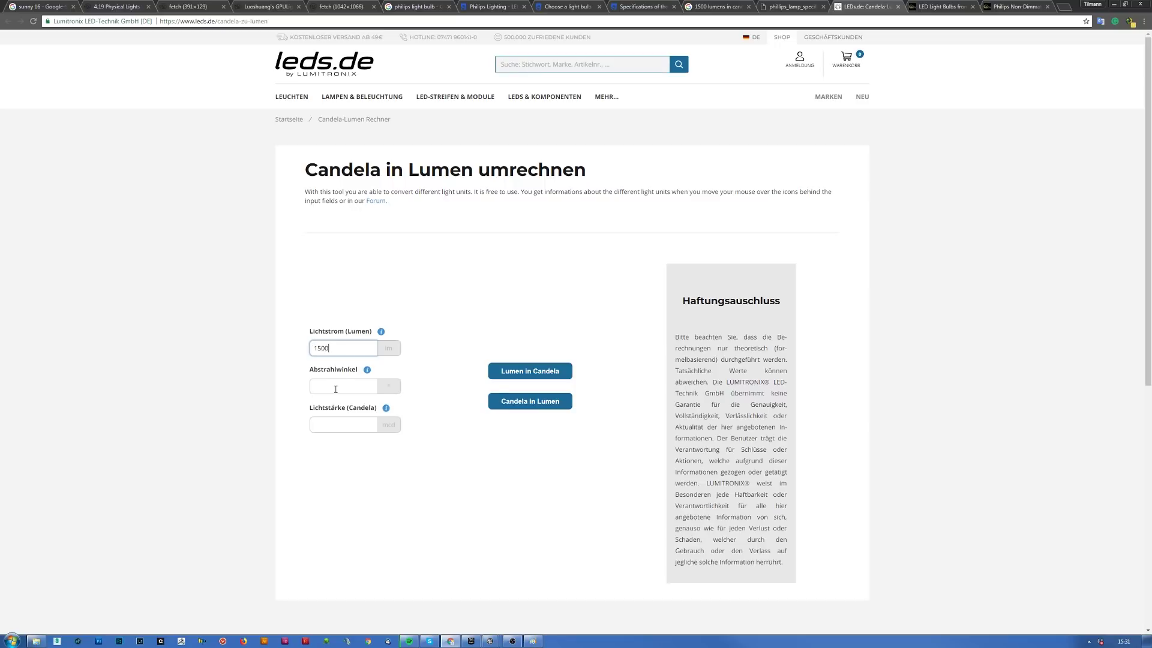
- Check the lamp catalog and the Philips 14W A19 bulb's product page for a beam angle, and return to the LEDs.de converter
{"action": "left_click", "coordinate": [774, 9]}
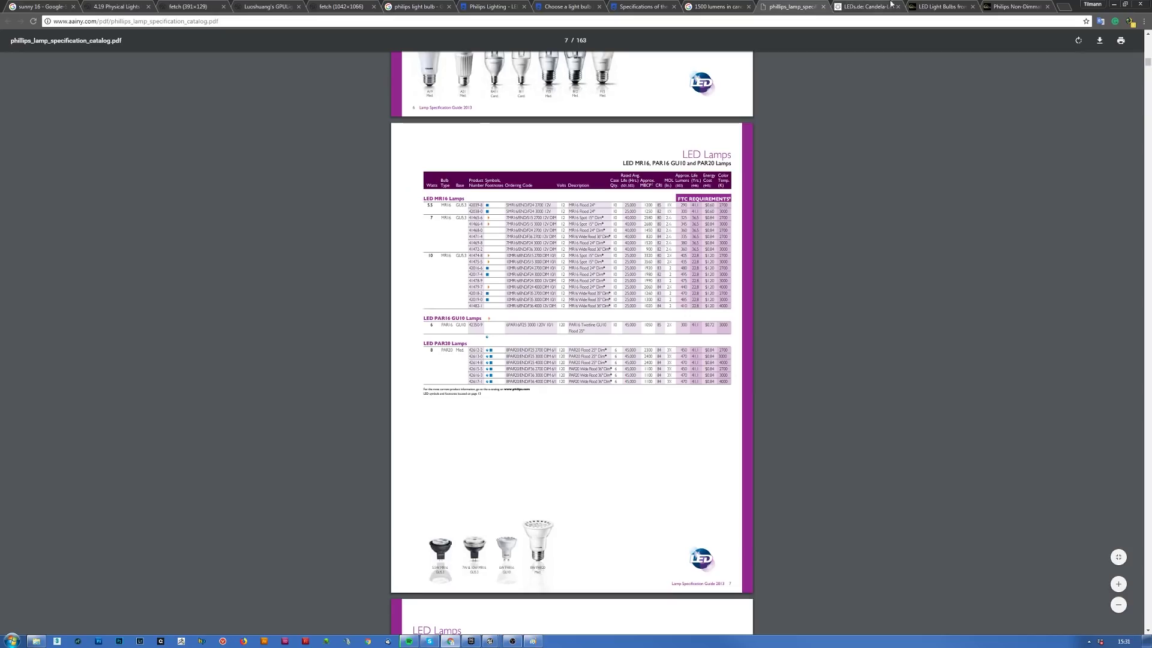
{"action": "left_click", "coordinate": [913, 8]}
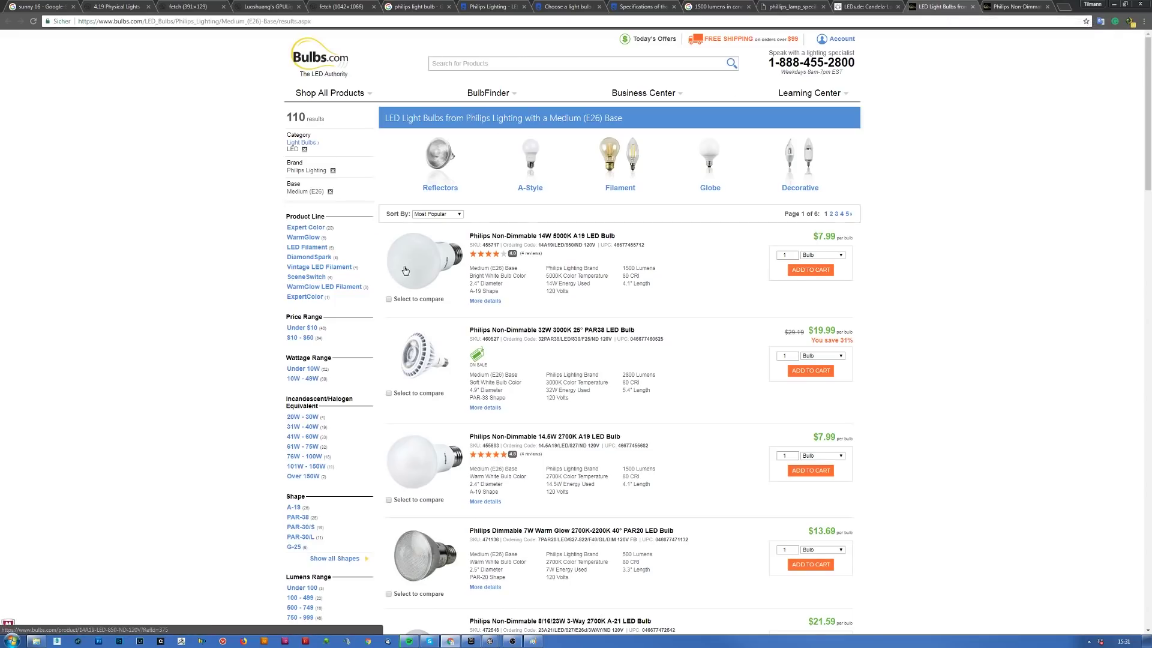
{"action": "left_click", "coordinate": [1007, 6]}
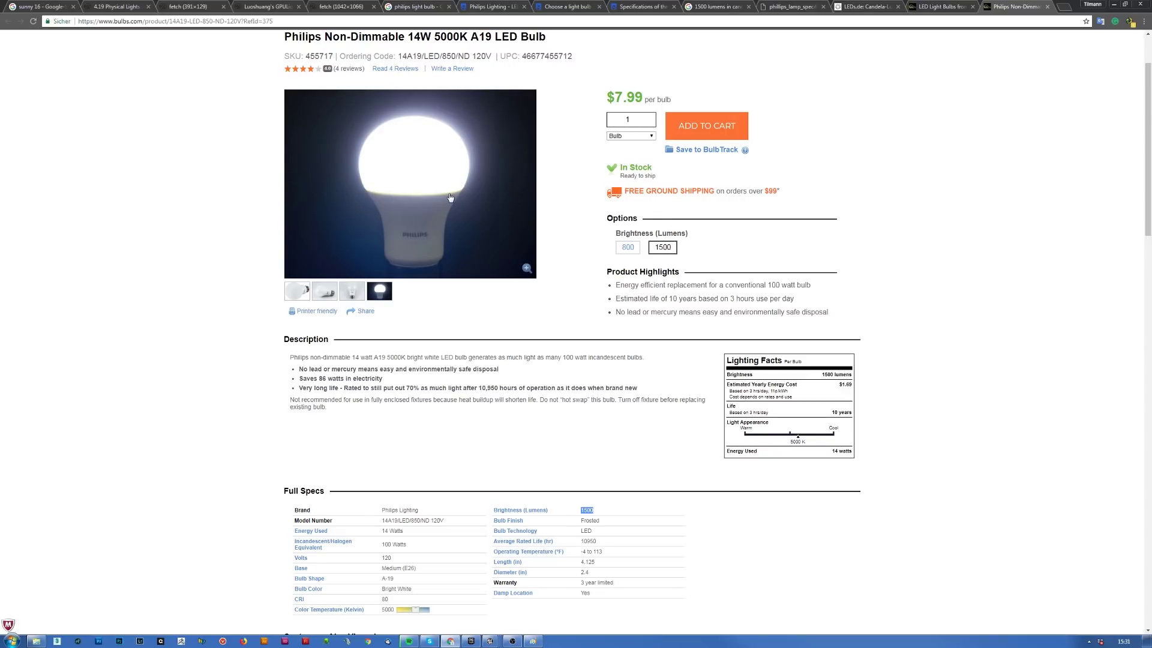
{"action": "left_click", "coordinate": [786, 9]}
{"action": "left_click", "coordinate": [714, 6]}
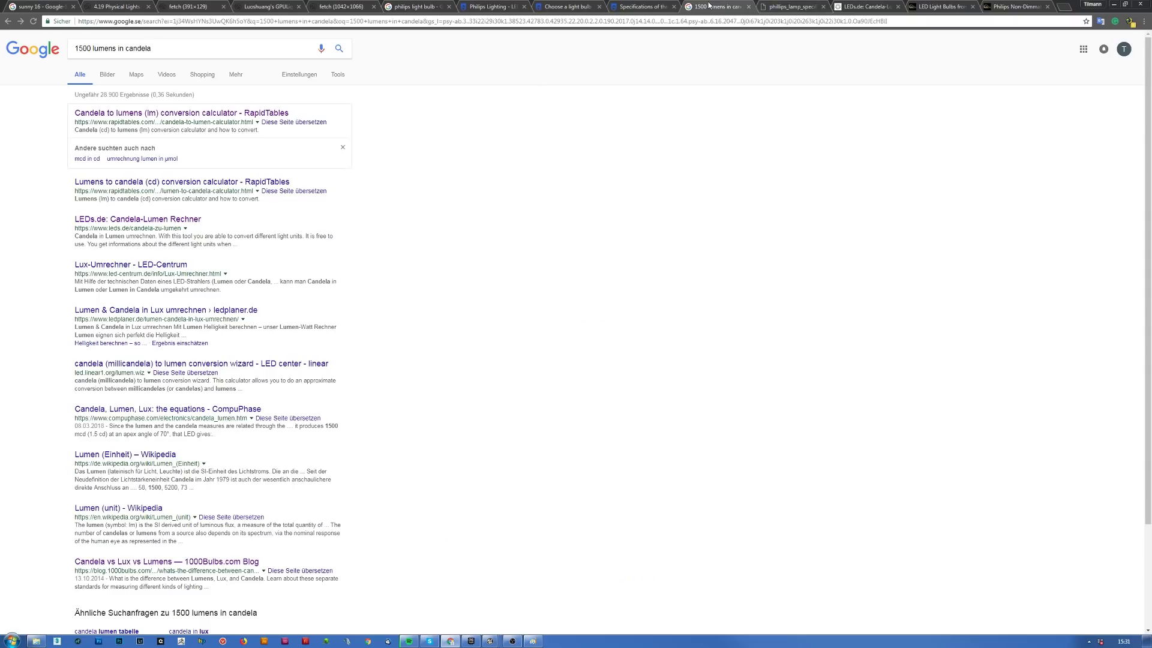
{"action": "left_click", "coordinate": [842, 6]}
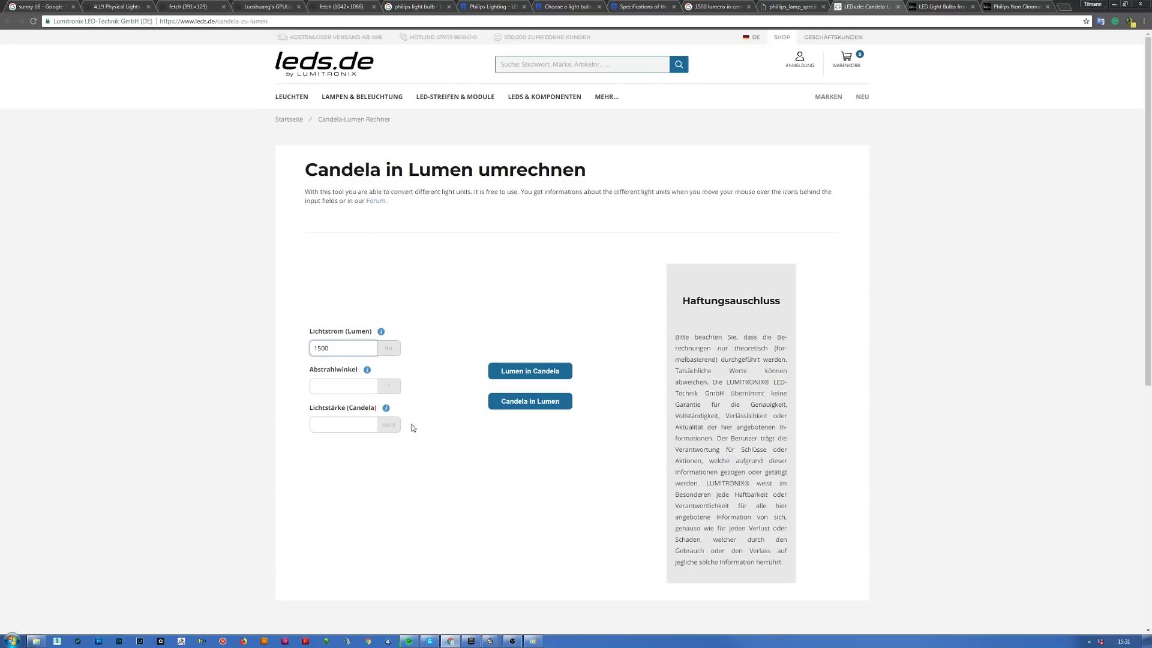
- Set the beam angle to 180 degrees, convert the lumens to candela and select the resulting luminous intensity
{"action": "left_click", "coordinate": [334, 389]}
{"action": "type", "text": "180"}
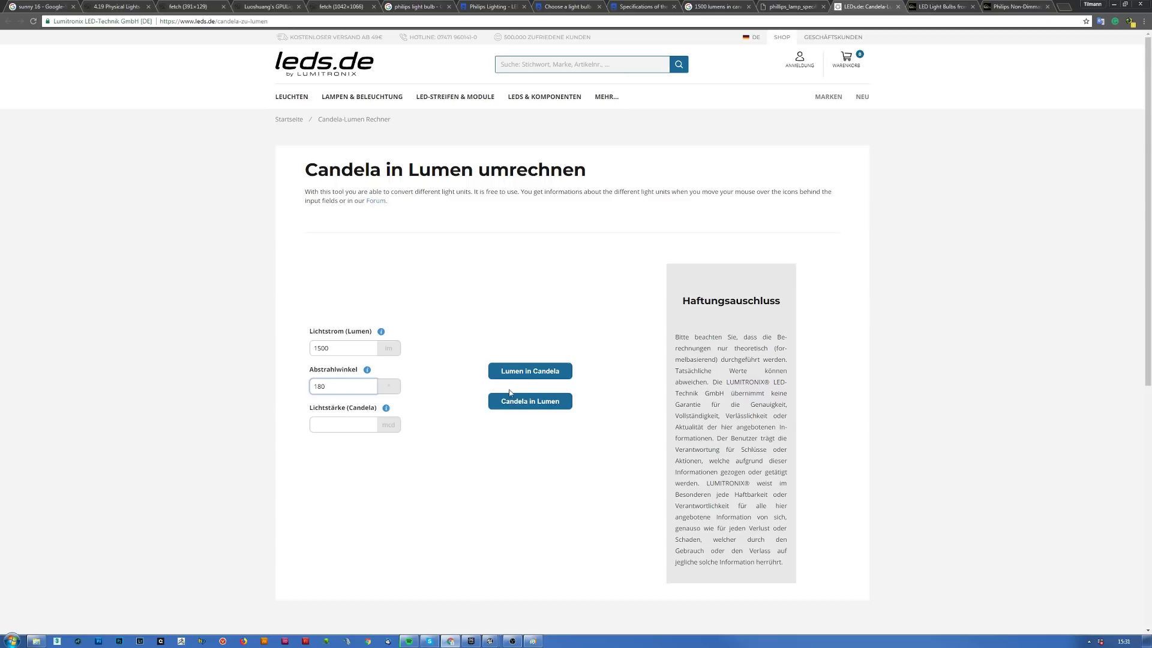
{"action": "left_click", "coordinate": [554, 372]}
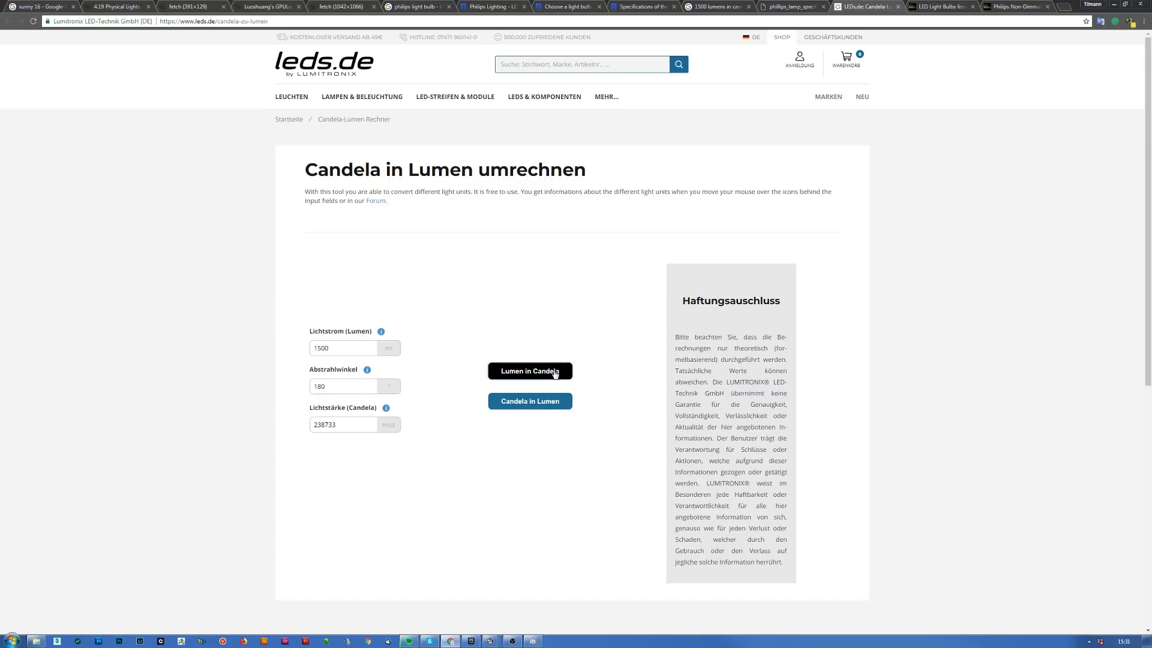
{"action": "left_click", "coordinate": [325, 424]}
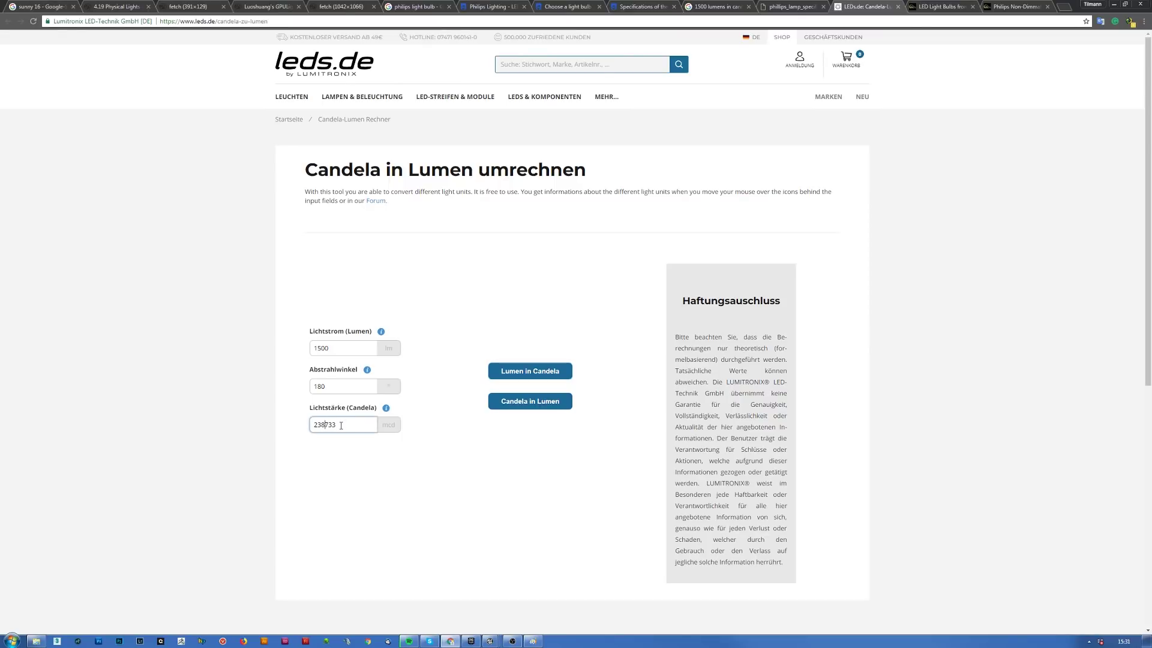
{"action": "left_click_drag", "start_coordinate": [340, 426], "coordinate": [260, 435]}
- Switch to Unreal Editor, select the point light above the table and set its intensity units to Candelas
{"action": "left_click", "coordinate": [490, 640]}
{"action": "left_click", "coordinate": [492, 594]}
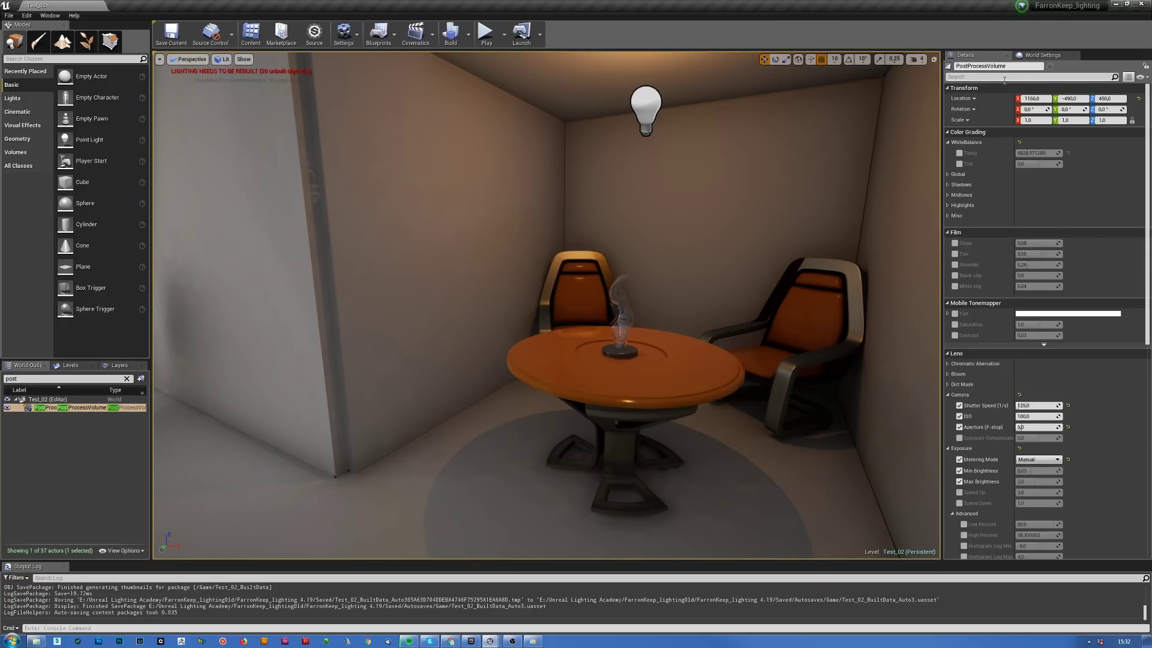
{"action": "left_click", "coordinate": [643, 108]}
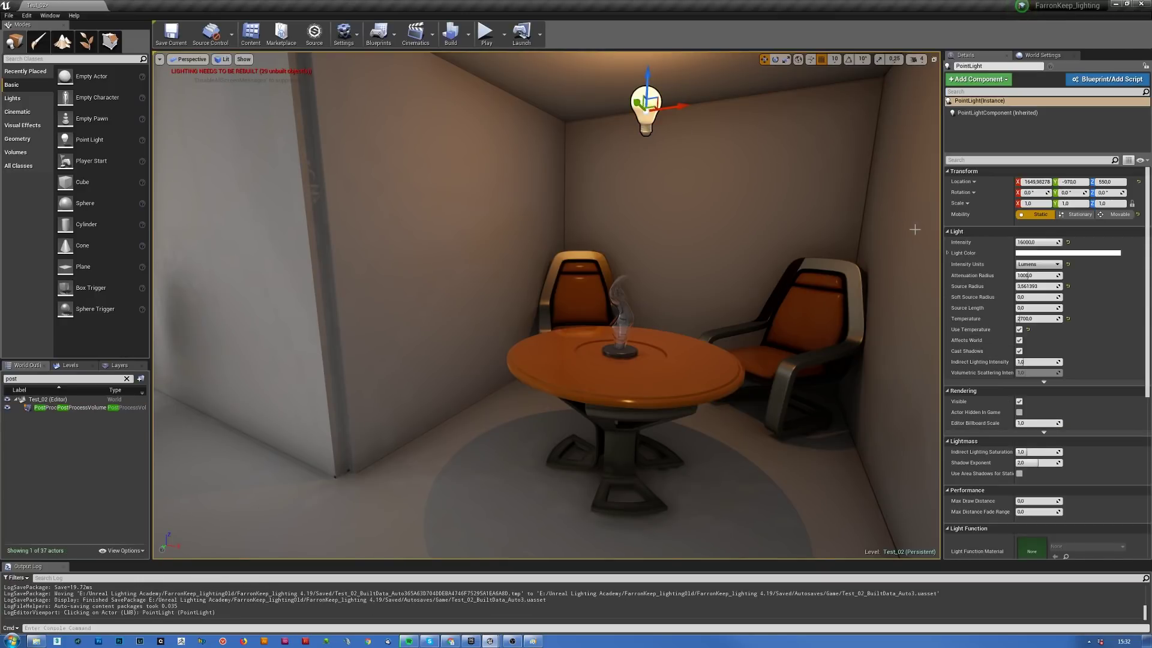
{"action": "left_click", "coordinate": [1052, 265]}
{"action": "left_click", "coordinate": [1043, 277]}
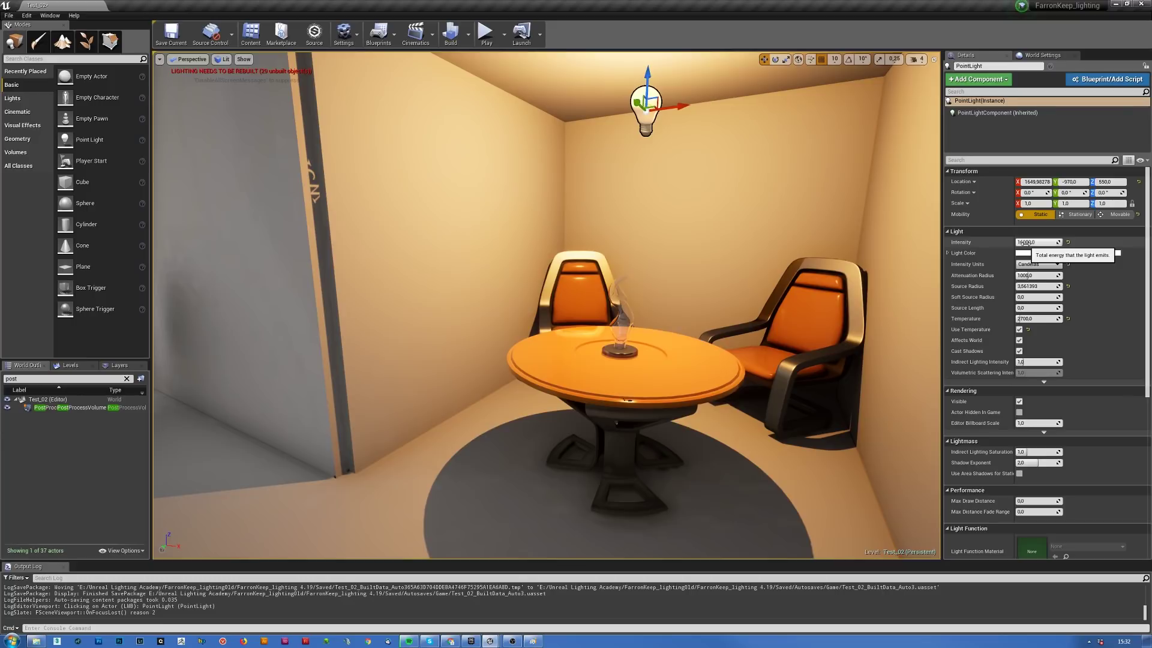
- Set the point light's intensity to 238733 candelas
{"action": "left_click", "coordinate": [1052, 242]}
{"action": "type", "text": "238733"}
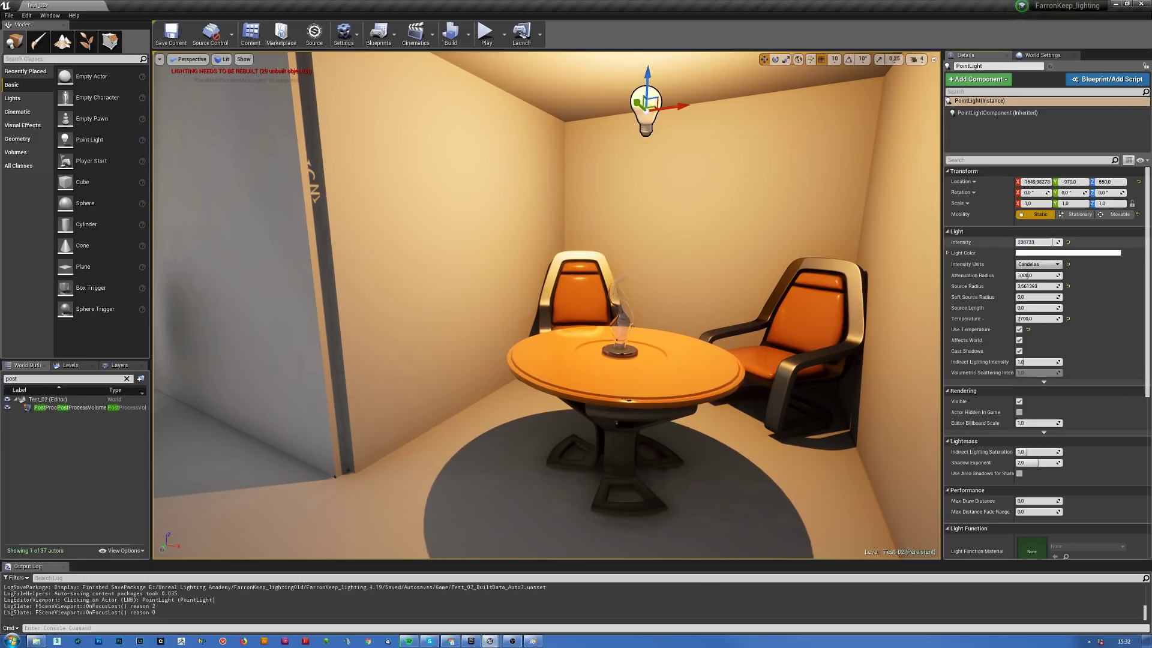
{"action": "key", "text": "Return"}
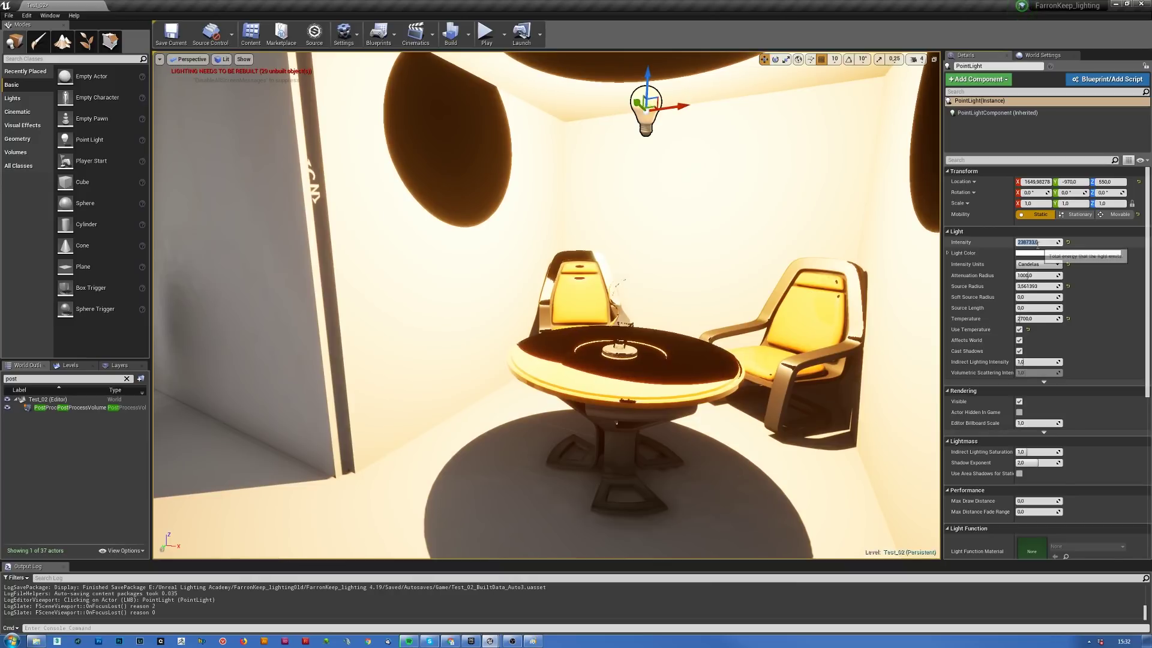
{"action": "left_click", "coordinate": [1030, 242]}
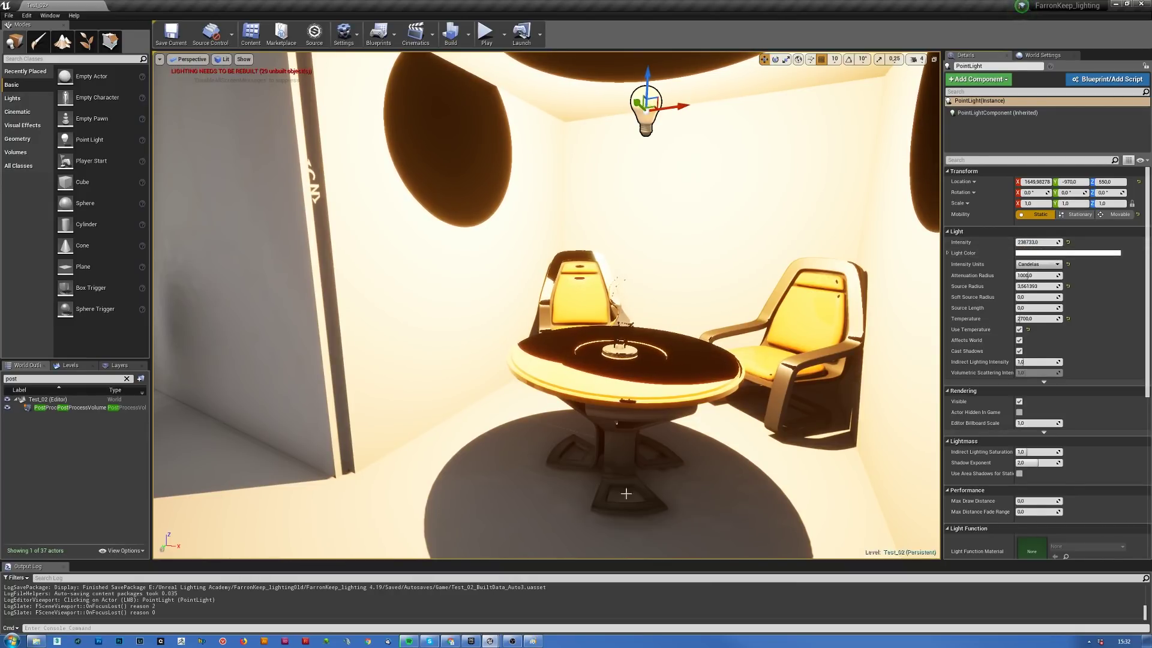
- Switch back to the LEDs.de converter in Chrome, enter 200000 as the luminous intensity and convert it to lumens
{"action": "left_click", "coordinate": [452, 641]}
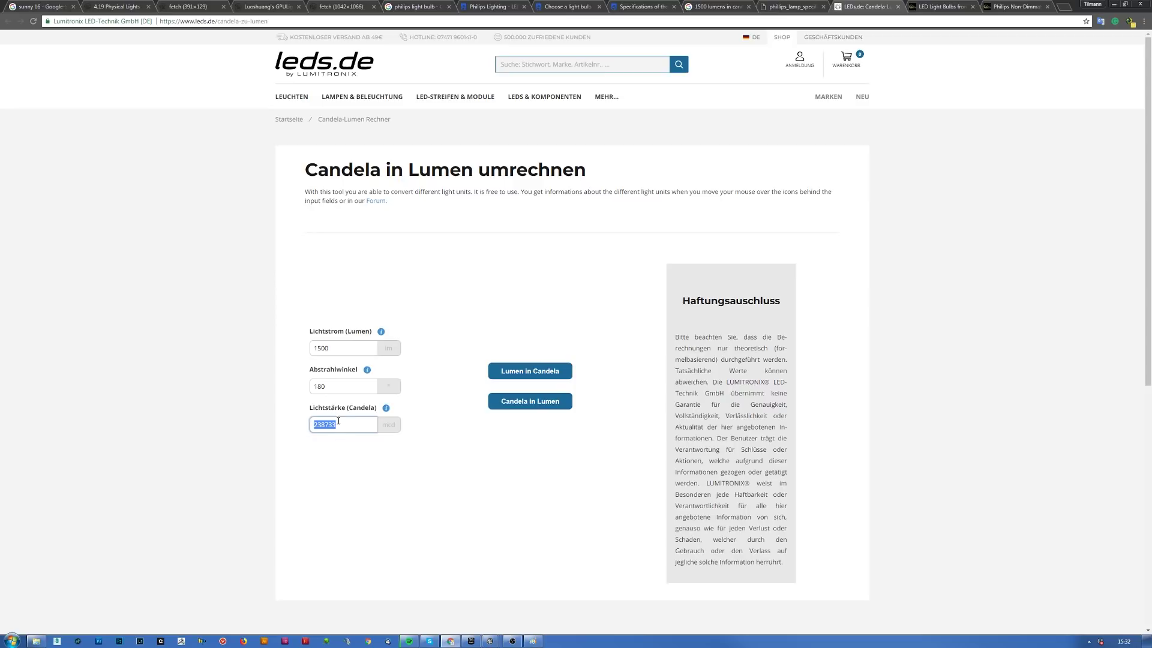
{"action": "left_click_drag", "start_coordinate": [350, 424], "coordinate": [268, 419]}
{"action": "type", "text": "200000"}
{"action": "left_click", "coordinate": [543, 407]}
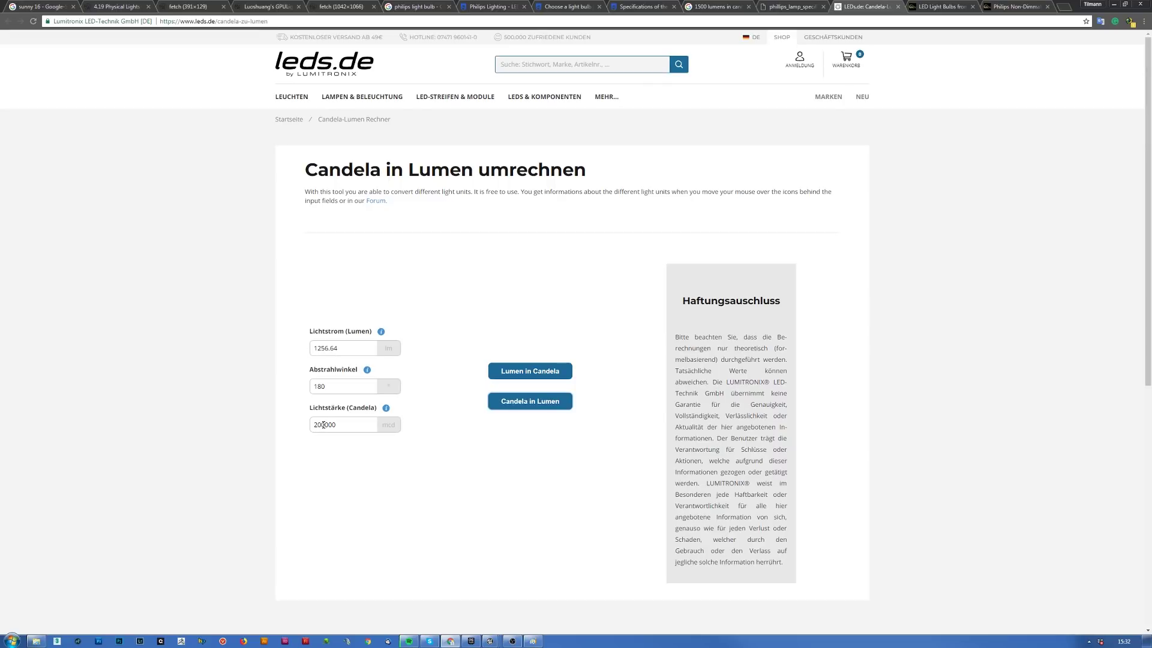
- Select the luminous intensity value, recheck the bulb's brightness on its product page and return to the converter
{"action": "double_click", "coordinate": [343, 425]}
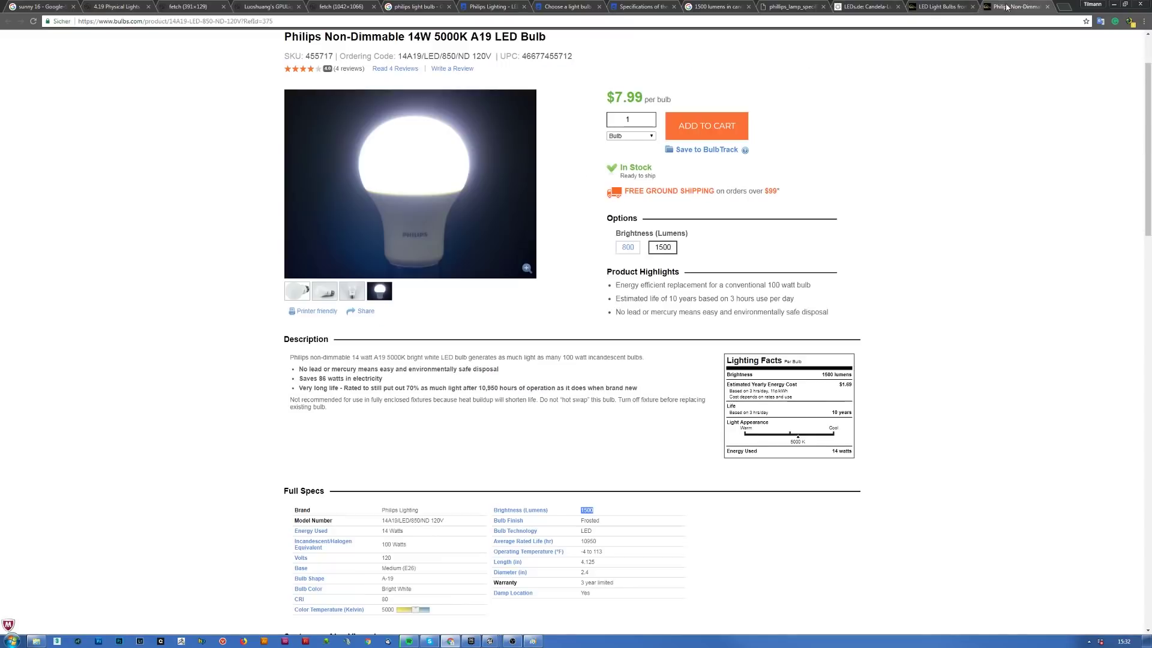
{"action": "left_click", "coordinate": [1008, 7]}
{"action": "left_click", "coordinate": [866, 7]}
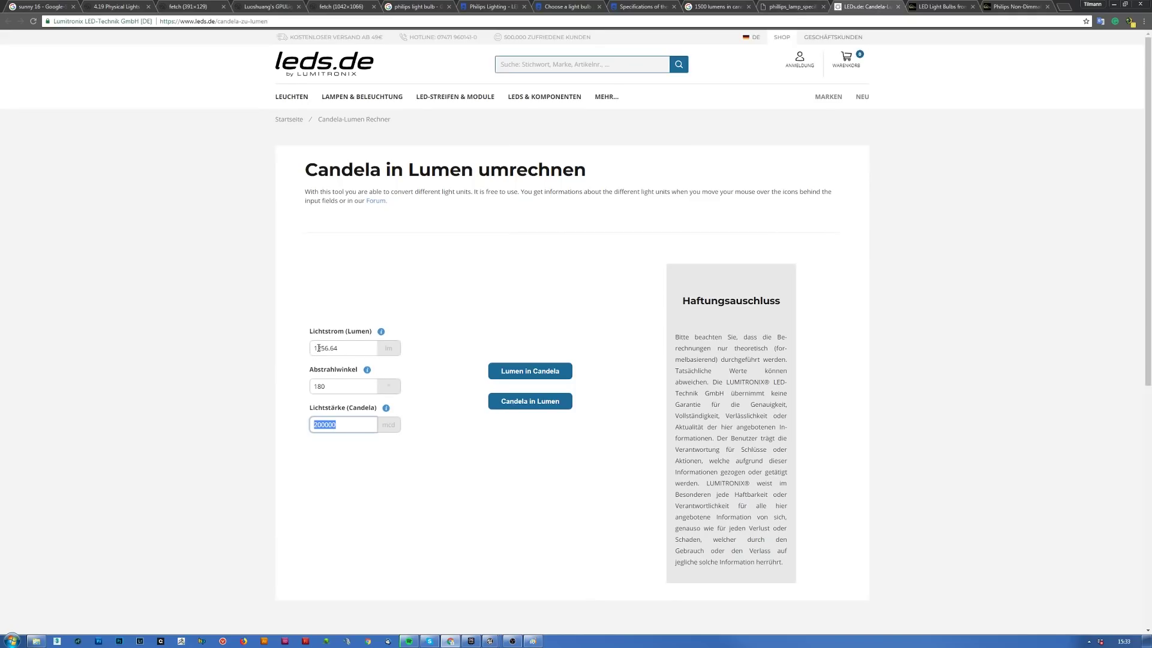
- Convert luminous intensities of 18000 and 20000 mcd to lumens at the 180° beam angle
{"action": "left_click", "coordinate": [339, 347]}
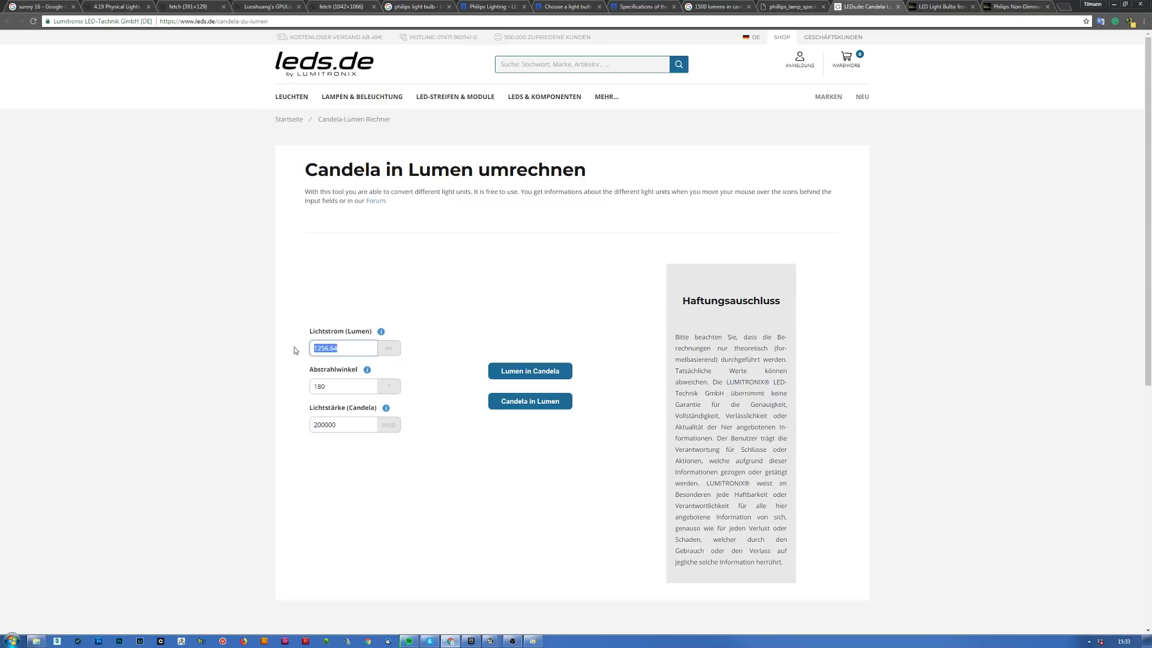
{"action": "left_click", "coordinate": [345, 425]}
{"action": "type", "text": "18"}
{"action": "left_click", "coordinate": [537, 407]}
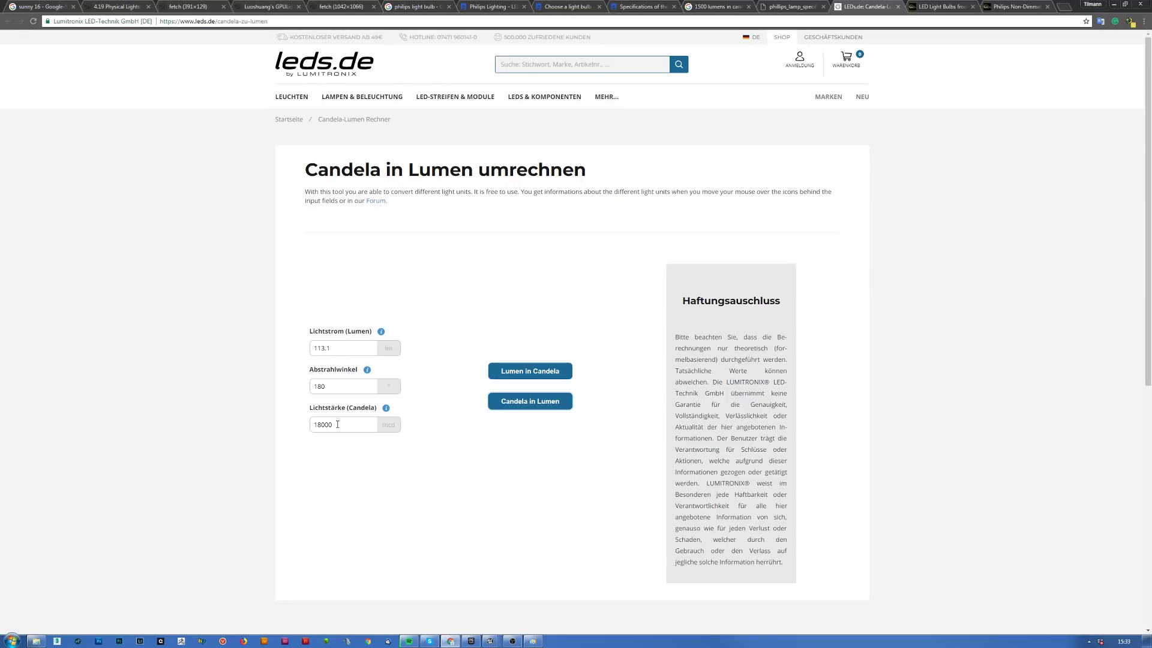
{"action": "left_click_drag", "start_coordinate": [337, 424], "coordinate": [235, 432]}
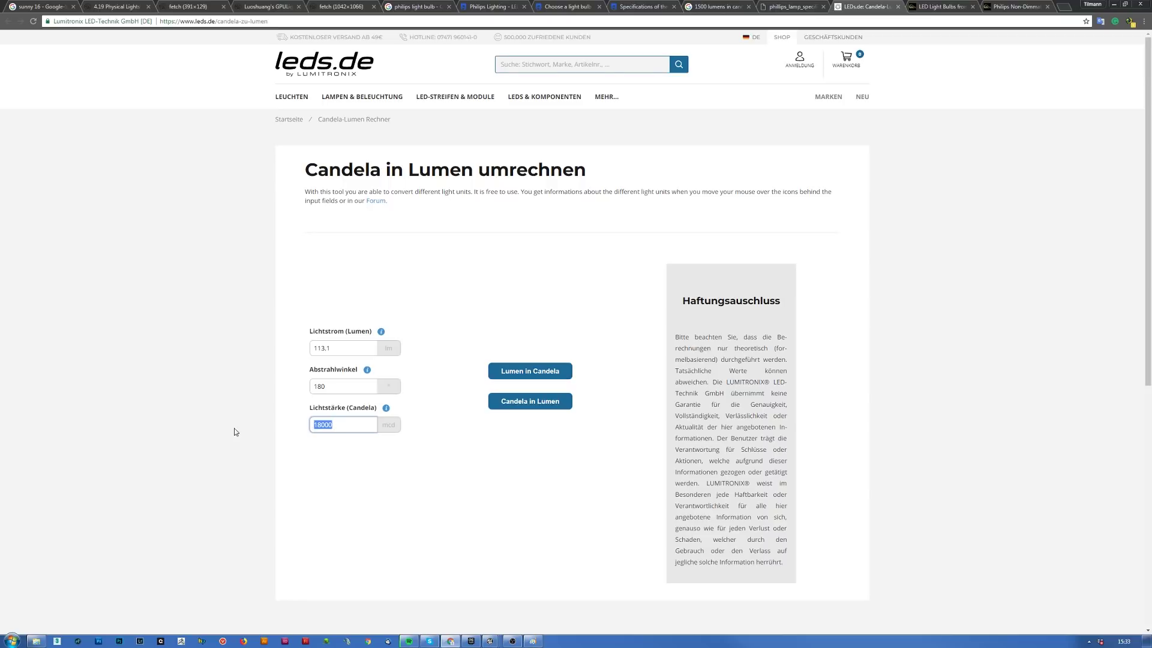
{"action": "type", "text": "2"}
{"action": "left_click", "coordinate": [522, 406]}
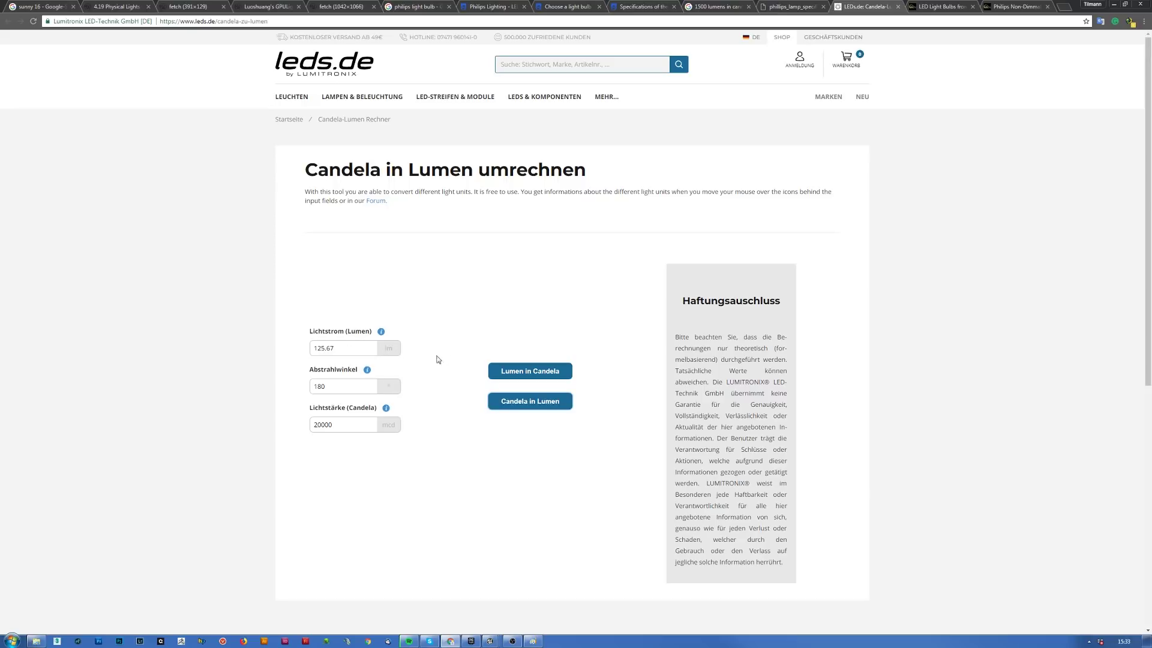
- Convert luminous intensities of 200000 and 180000 mcd to lumens at the 180° beam angle
{"action": "left_click", "coordinate": [346, 427]}
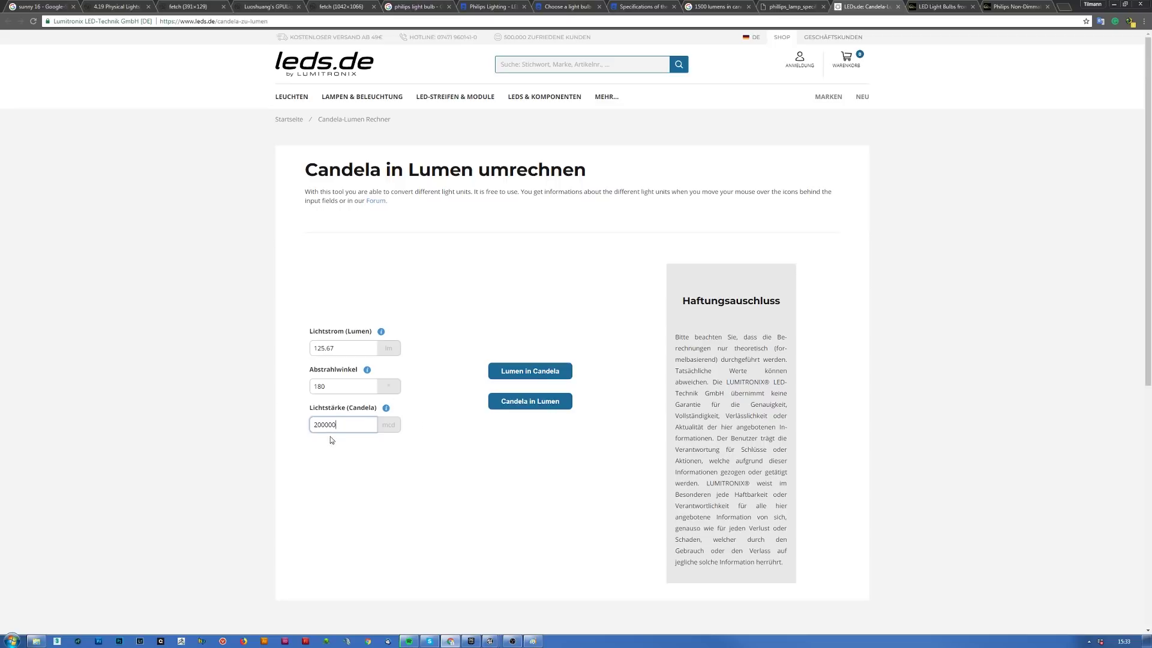
{"action": "left_click", "coordinate": [520, 407]}
{"action": "left_click_drag", "start_coordinate": [345, 420], "coordinate": [110, 418]}
{"action": "type", "text": "18000"}
{"action": "left_click", "coordinate": [530, 401]}
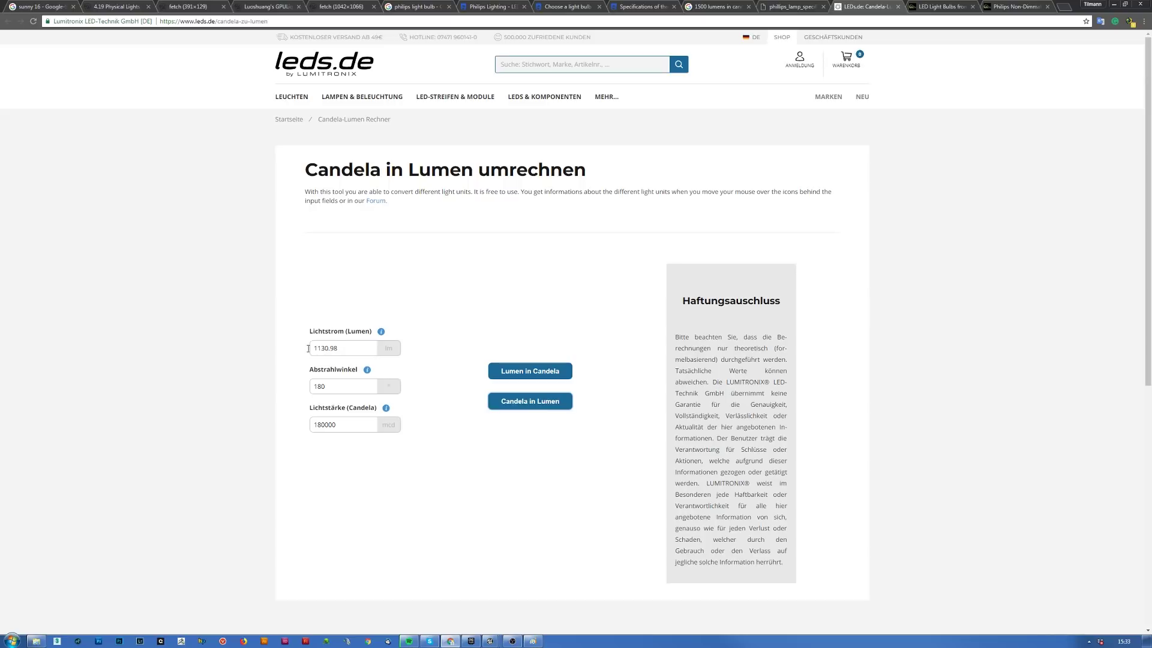
- Set the beam angle to 360° and convert the 180000 mcd luminous intensity to lumens
{"action": "double_click", "coordinate": [347, 426]}
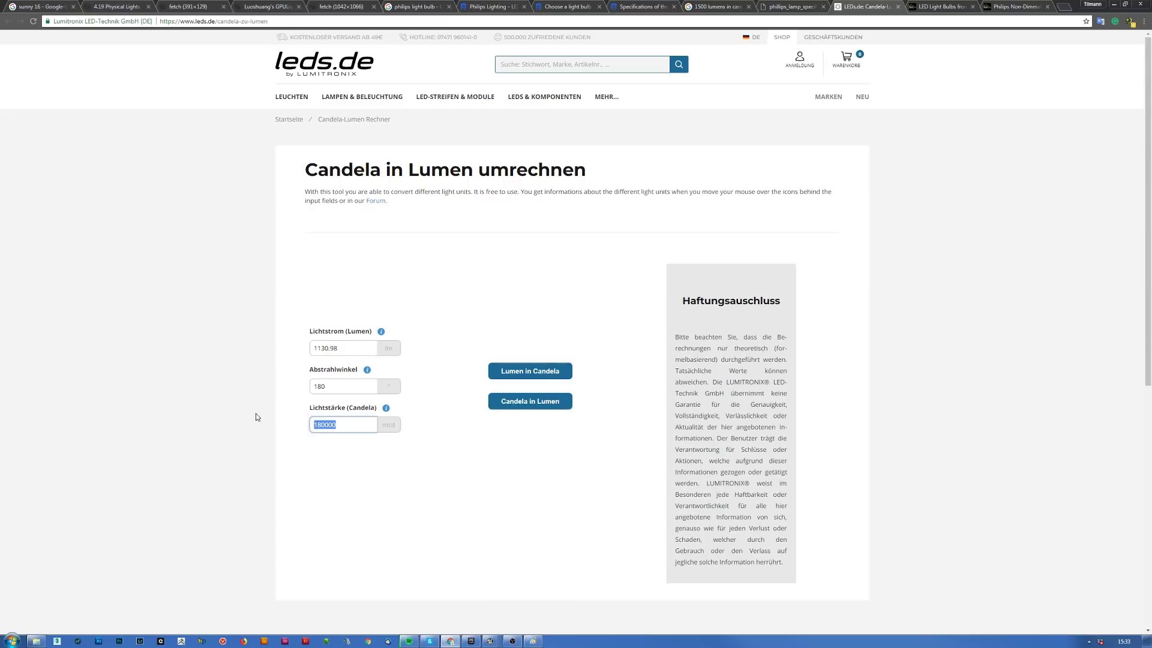
{"action": "double_click", "coordinate": [330, 385]}
{"action": "type", "text": "360"}
{"action": "left_click", "coordinate": [544, 403]}
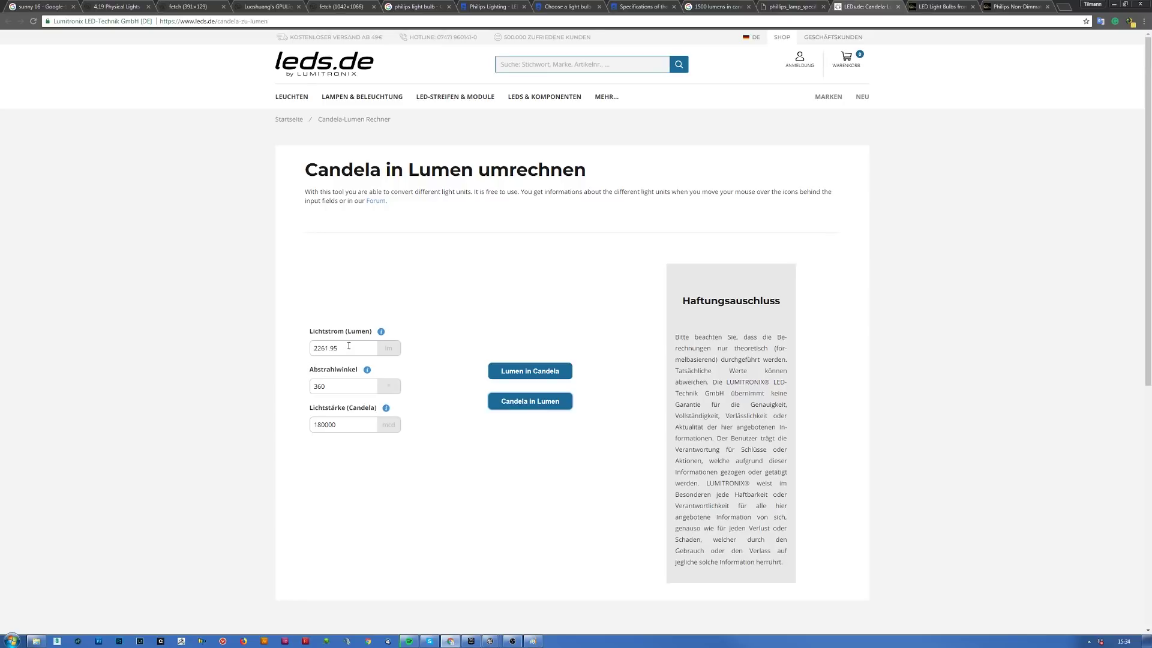
- Convert luminous intensities of 120000 and 95000 mcd to lumens at the 360° beam angle
{"action": "left_click_drag", "start_coordinate": [342, 420], "coordinate": [178, 421]}
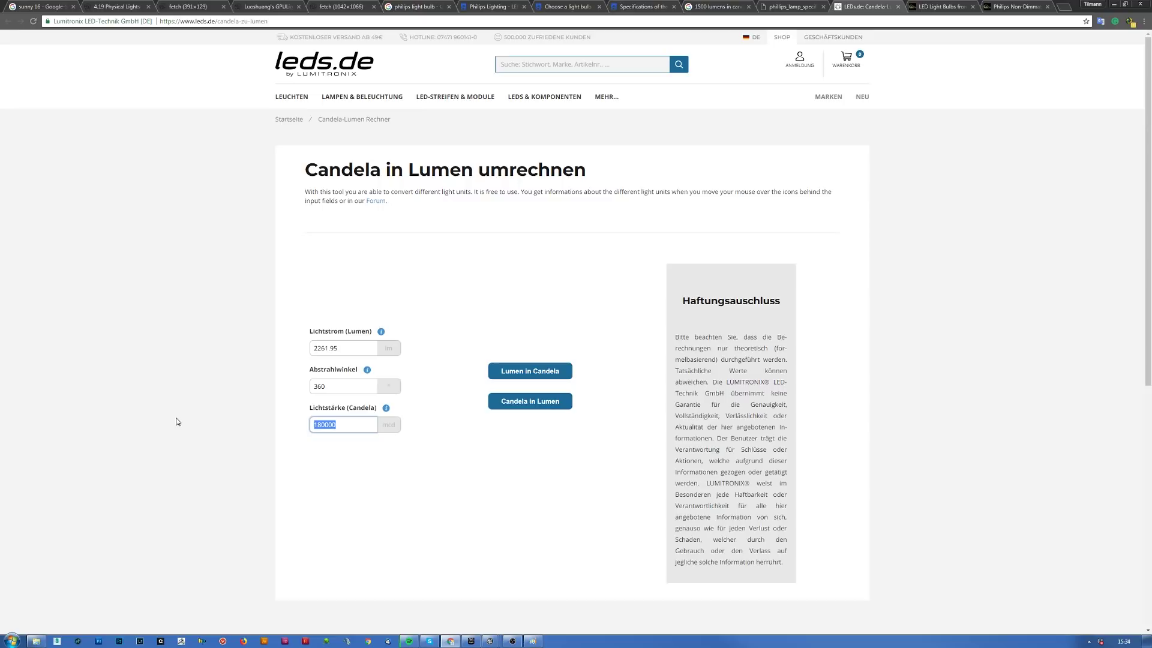
{"action": "type", "text": "12000"}
{"action": "left_click", "coordinate": [504, 402]}
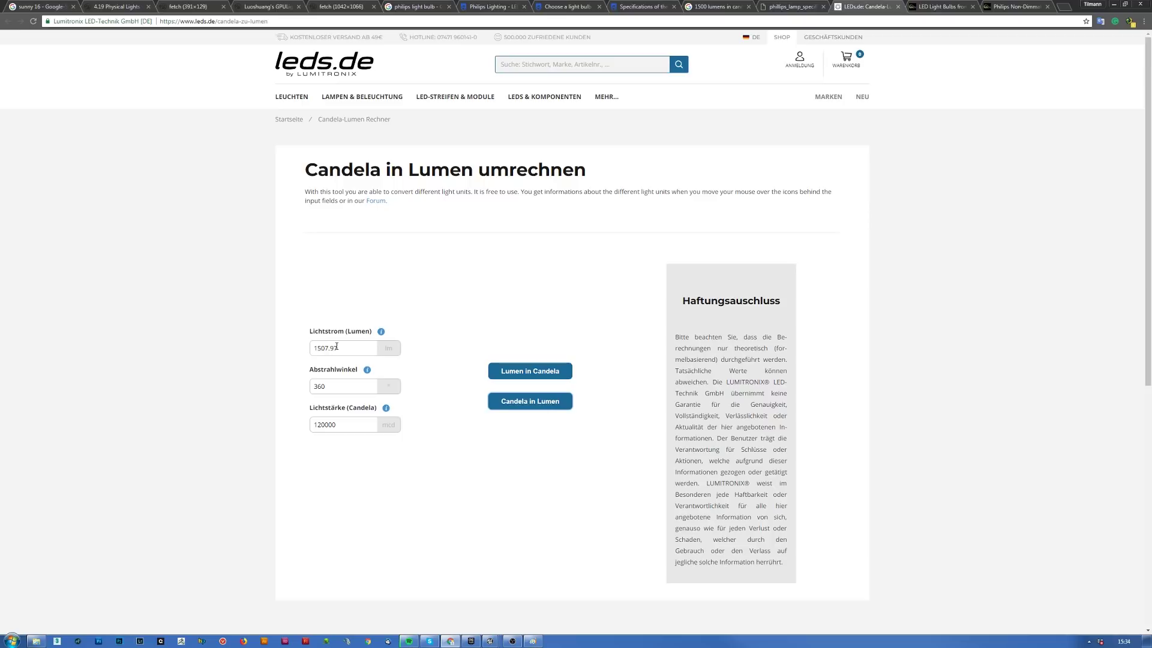
{"action": "left_click_drag", "start_coordinate": [354, 425], "coordinate": [175, 421]}
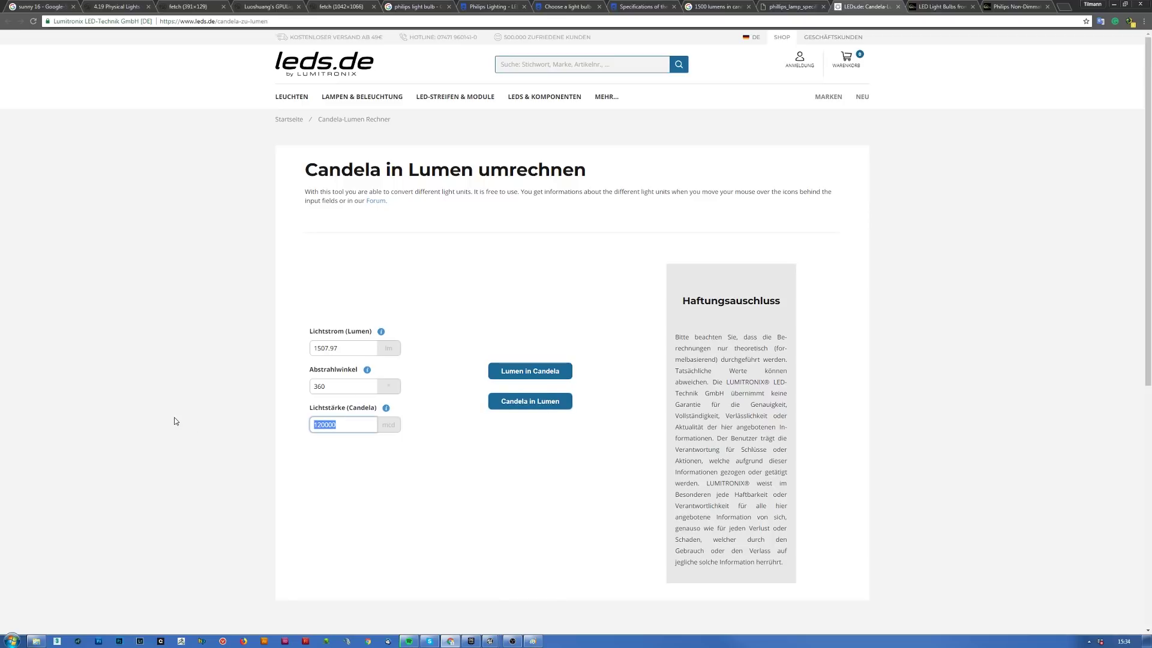
{"action": "type", "text": "95000"}
{"action": "left_click", "coordinate": [512, 396]}
{"action": "left_click", "coordinate": [512, 396]}
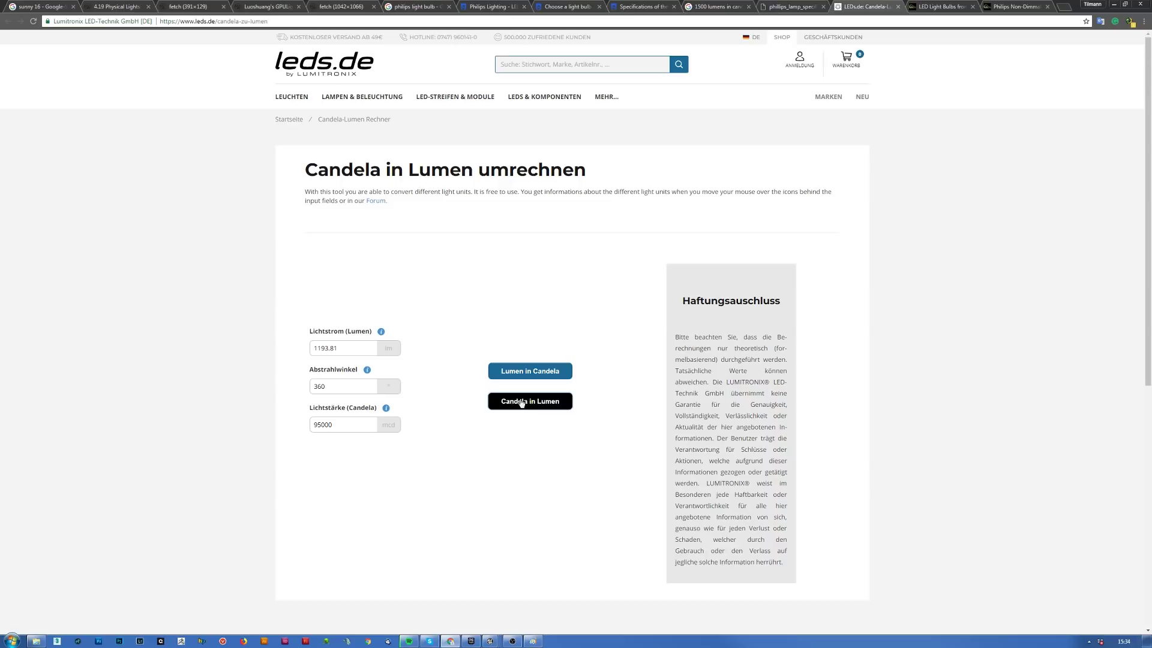
- Lower the luminous intensity to 75000 mcd and convert it to lumens
{"action": "left_click_drag", "start_coordinate": [348, 425], "coordinate": [248, 426]}
{"action": "type", "text": "90"}
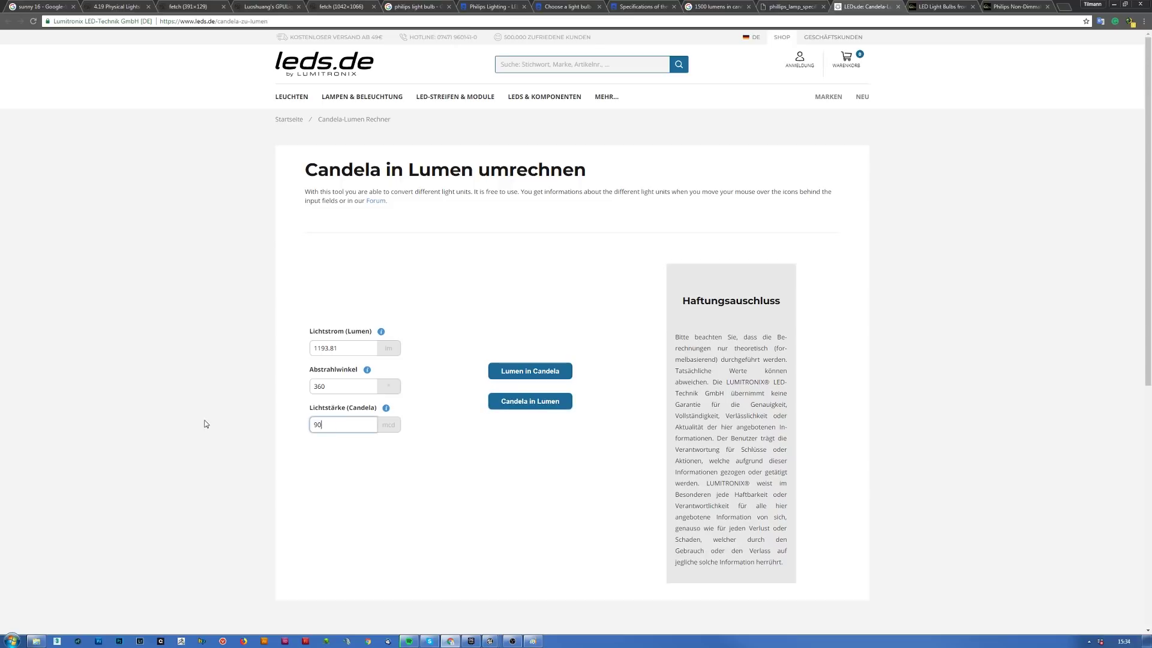
{"action": "left_click", "coordinate": [538, 402]}
{"action": "left_click_drag", "start_coordinate": [348, 424], "coordinate": [169, 424]}
{"action": "type", "text": "75000"}
{"action": "left_click", "coordinate": [526, 409]}
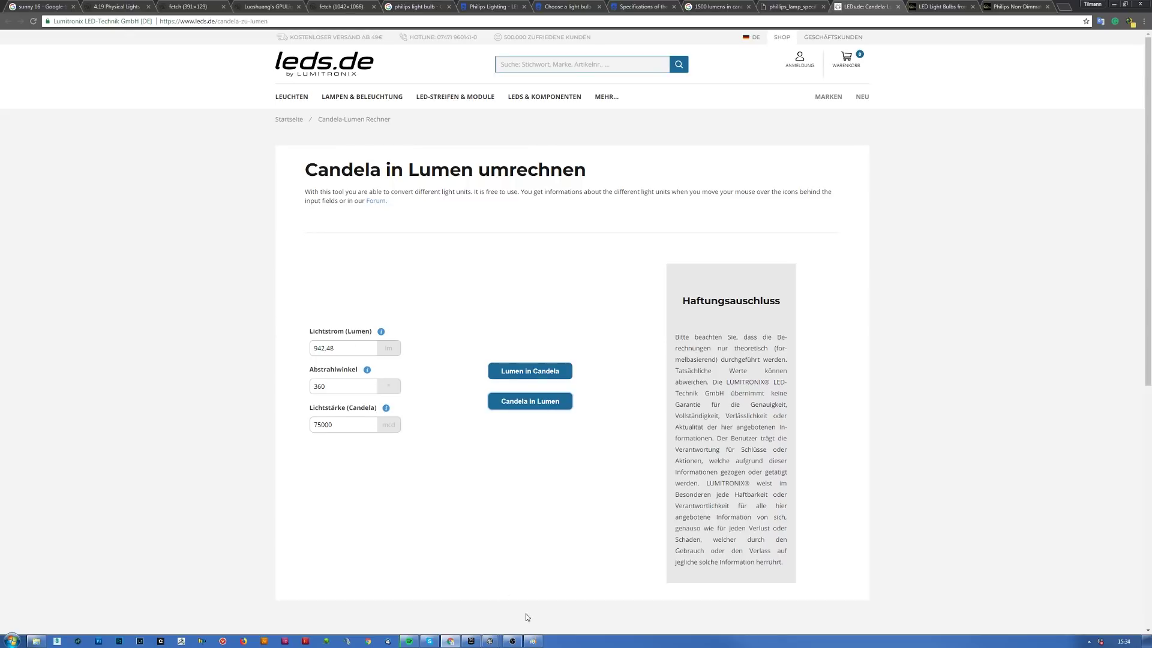
- Switch to Unreal Editor and set the point light's intensity to 942 with Lumens as the intensity units
{"action": "left_click", "coordinate": [498, 597]}
{"action": "left_click_drag", "start_coordinate": [352, 426], "coordinate": [266, 433]}
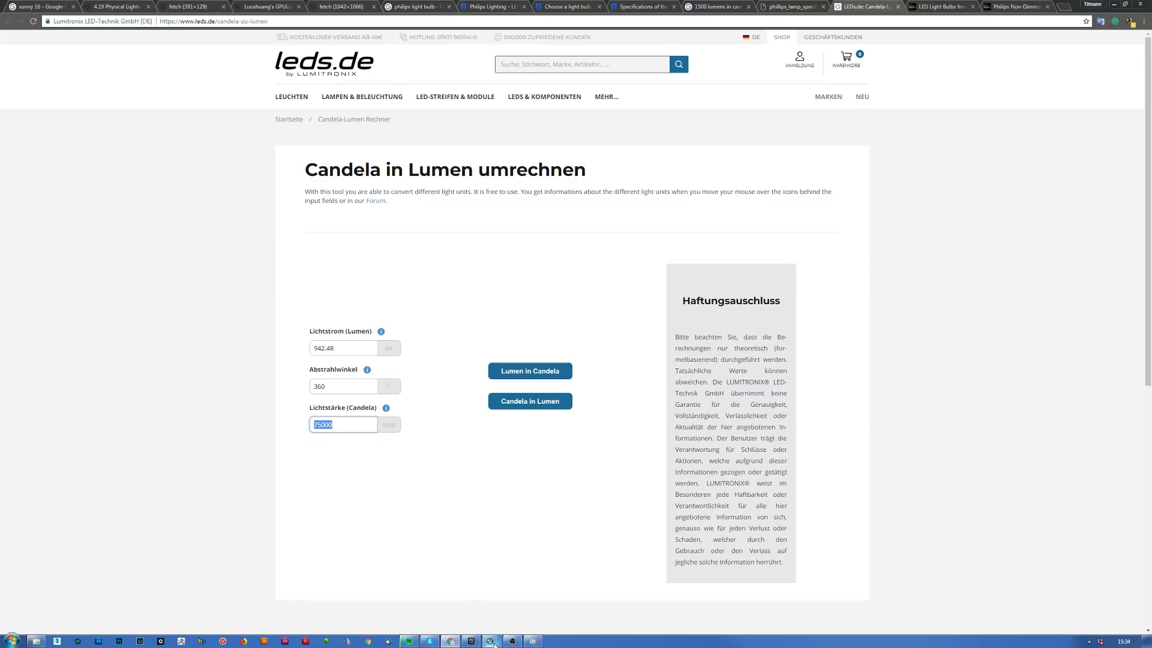
{"action": "mouse_move", "coordinate": [489, 642]}
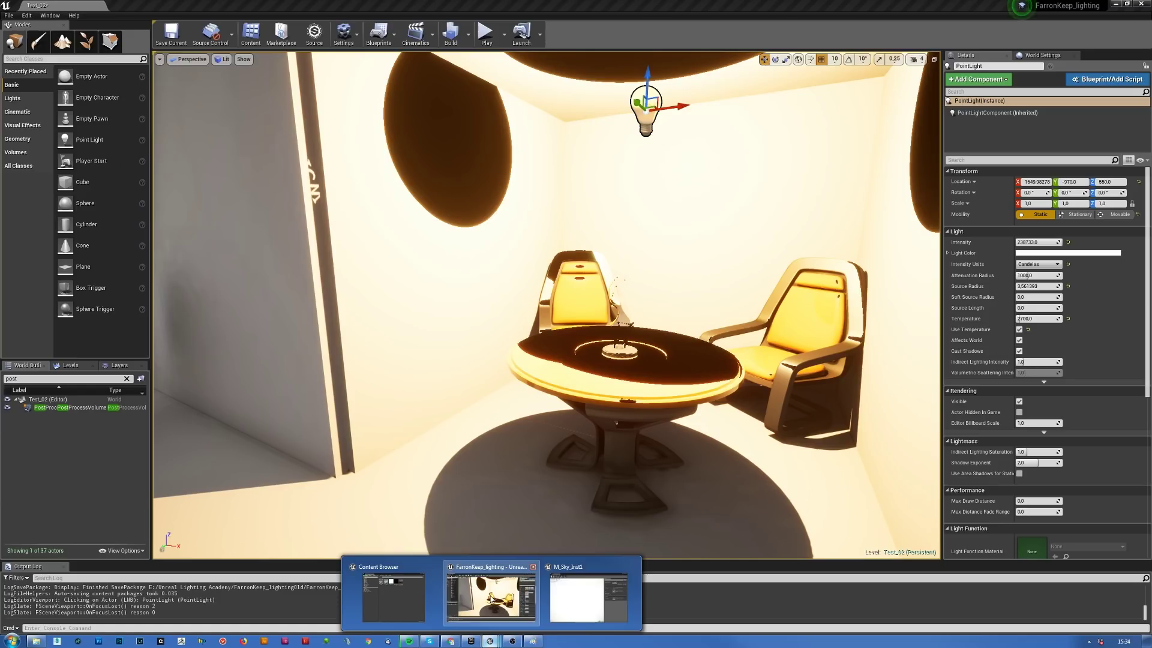
{"action": "left_click", "coordinate": [483, 596]}
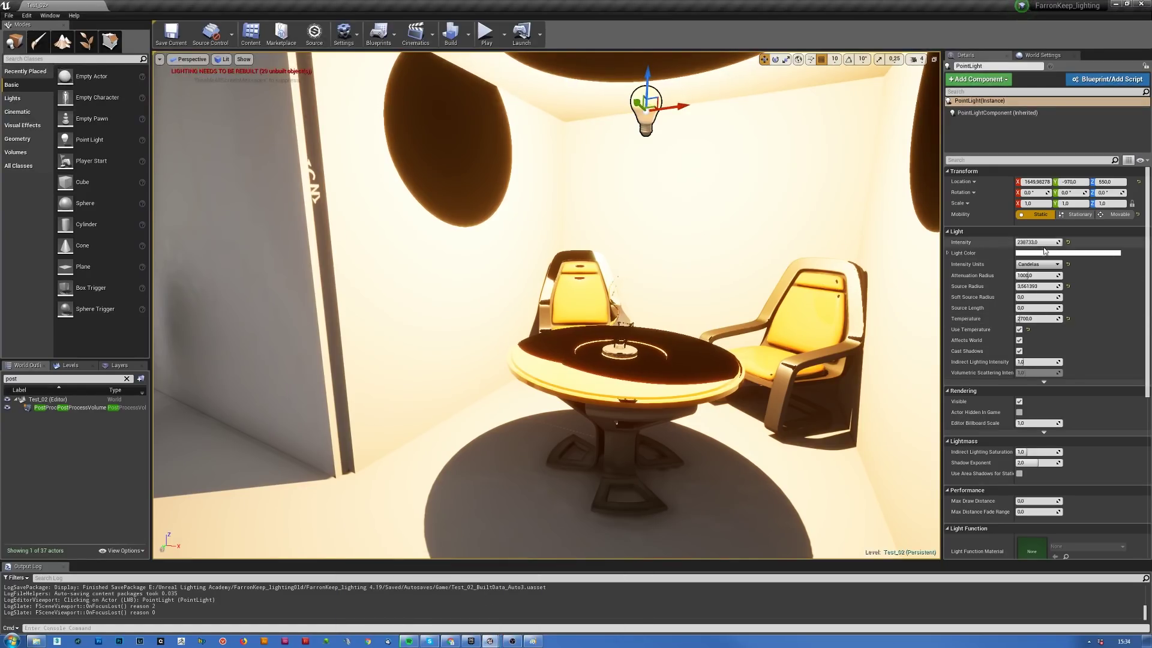
{"action": "left_click", "coordinate": [1051, 265]}
{"action": "left_click", "coordinate": [1027, 283]}
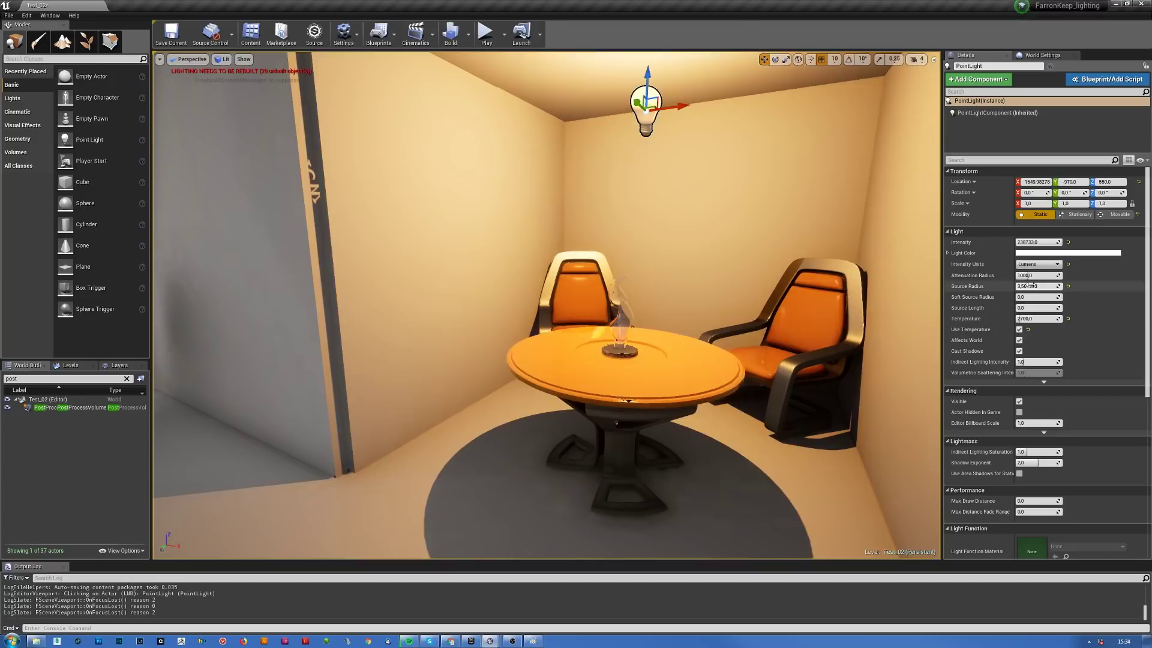
{"action": "left_click", "coordinate": [1046, 243]}
{"action": "type", "text": "942"}
{"action": "key", "text": "Return"}
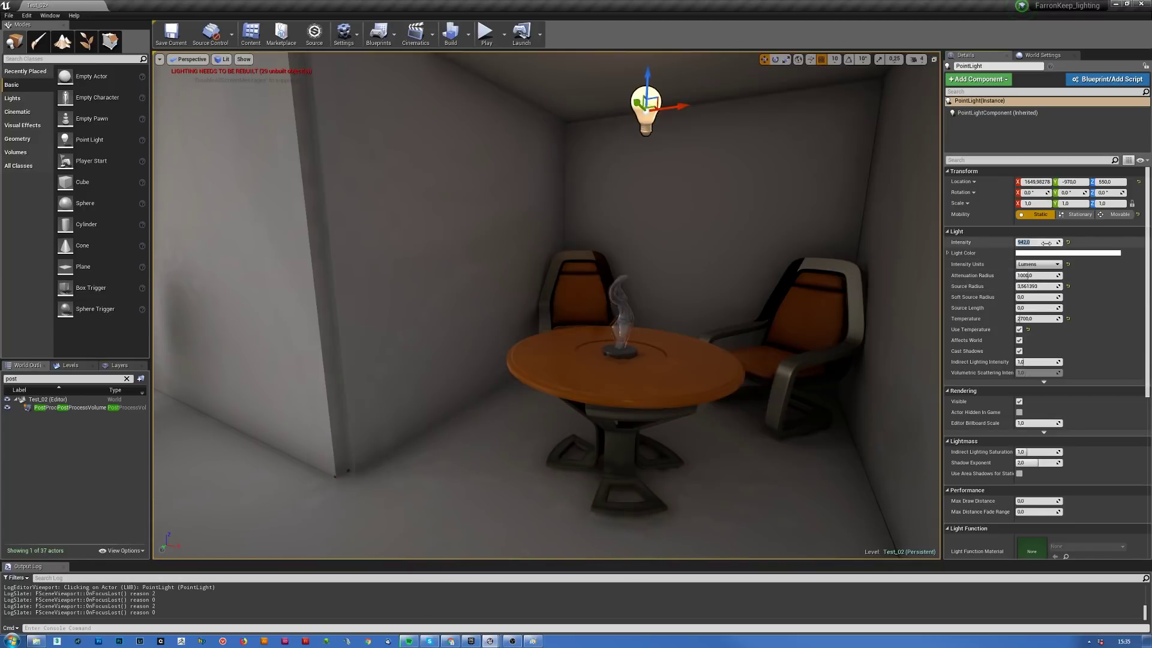
- Capture the viewport showing the whole table room with the Snipping Tool and move the snapshot window off the editor
{"action": "right_click_drag", "start_coordinate": [809, 288], "coordinate": [867, 255]}
{"action": "key", "text": "s"}
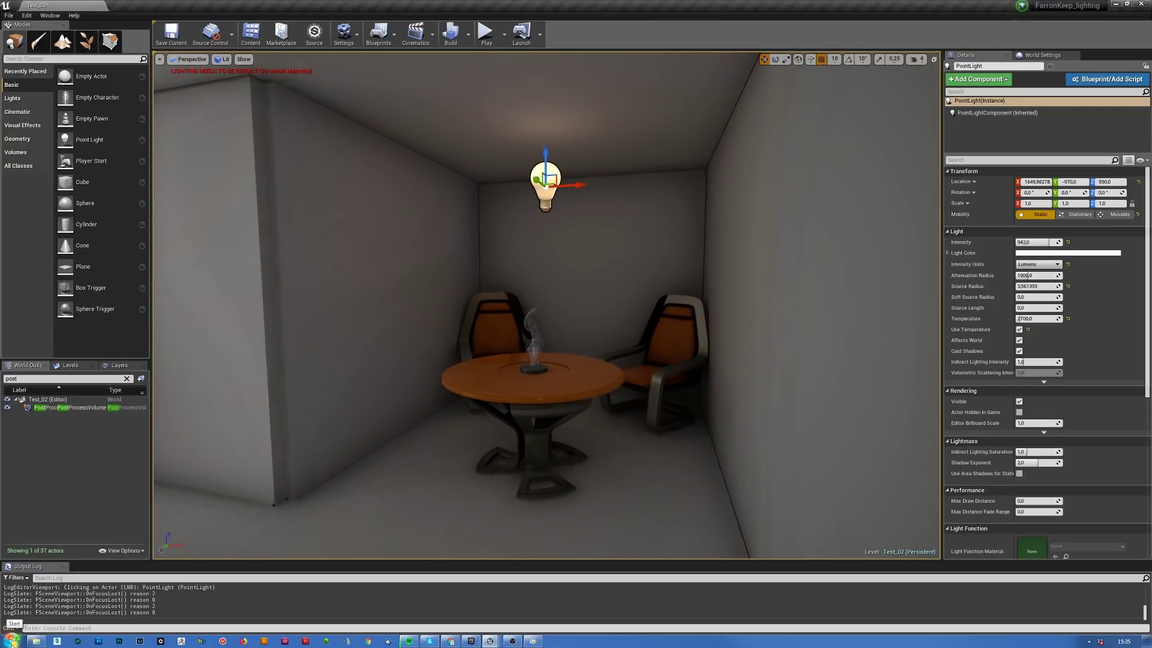
{"action": "left_click", "coordinate": [12, 639]}
{"action": "type", "text": "snip"}
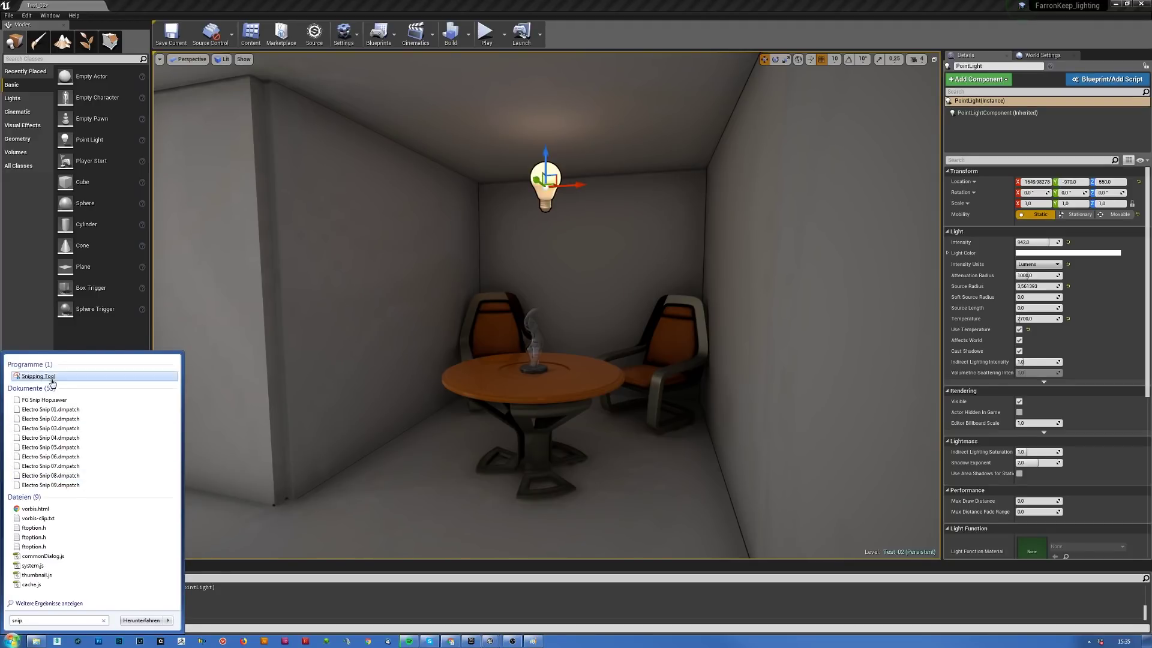
{"action": "left_click", "coordinate": [39, 376]}
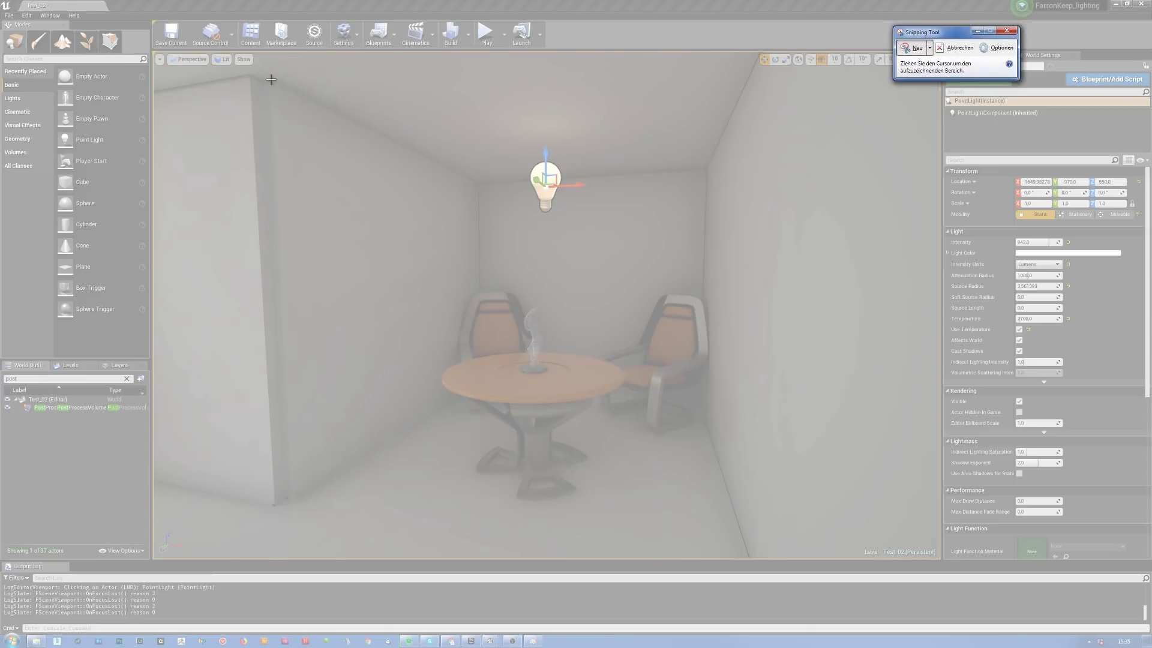
{"action": "left_click_drag", "start_coordinate": [254, 56], "coordinate": [931, 558]}
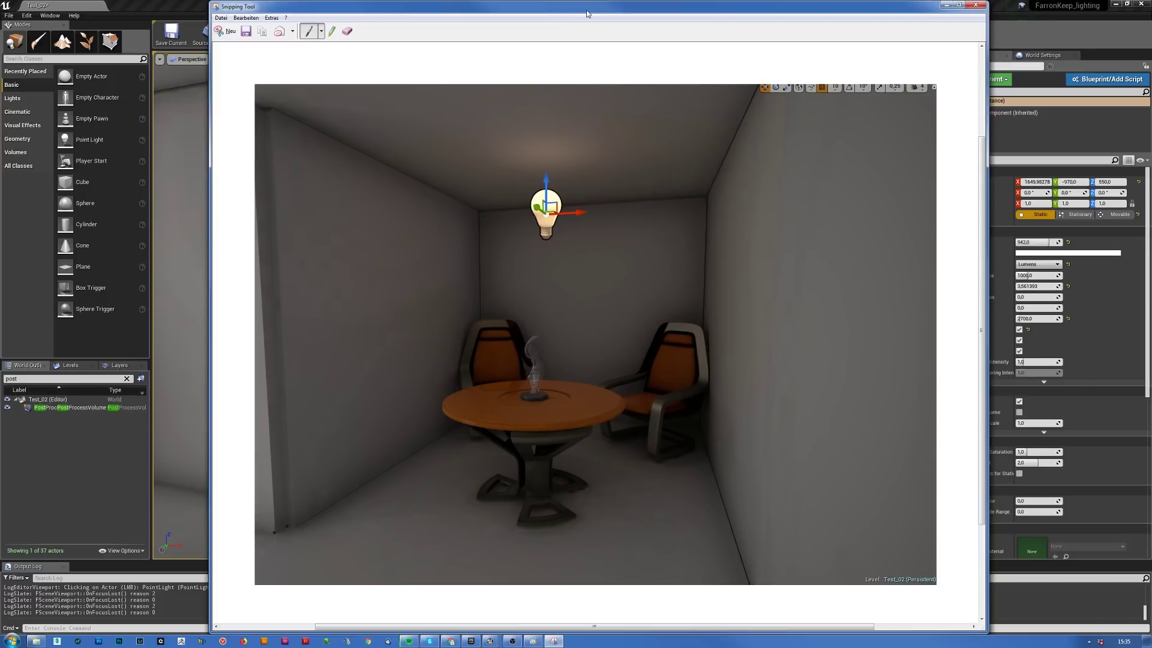
{"action": "left_click_drag", "start_coordinate": [585, 10], "coordinate": [1151, 88]}
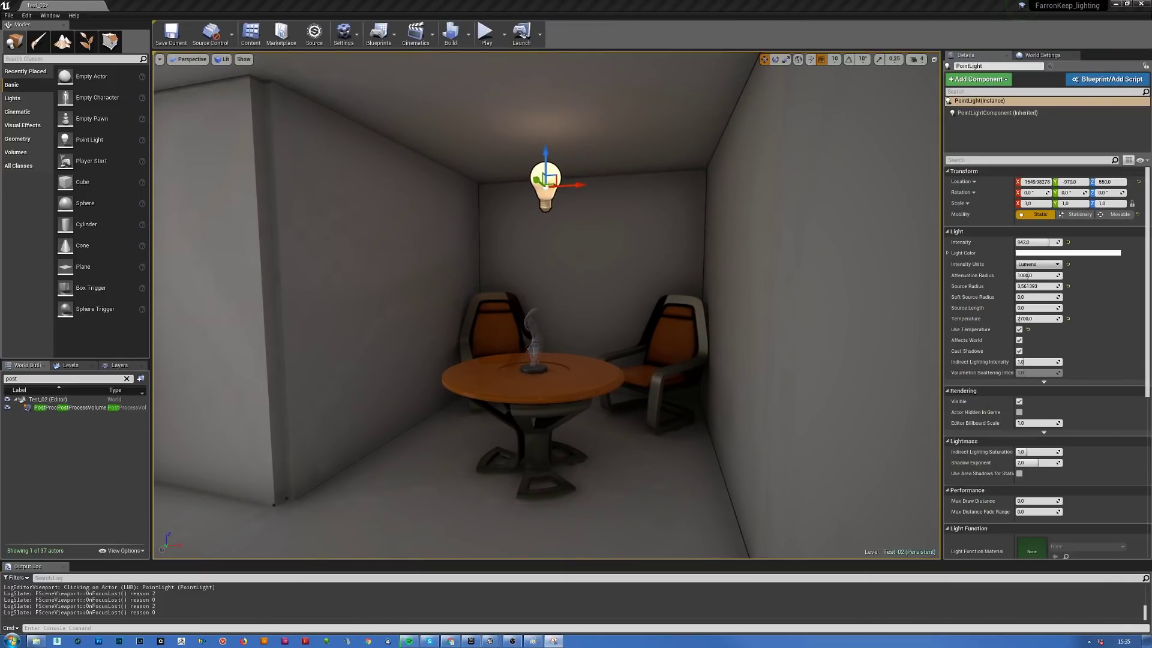
- Recheck the converter's values in Chrome, return to Unreal Editor and set the point light's intensity to 75000 candelas
{"action": "left_click", "coordinate": [451, 640]}
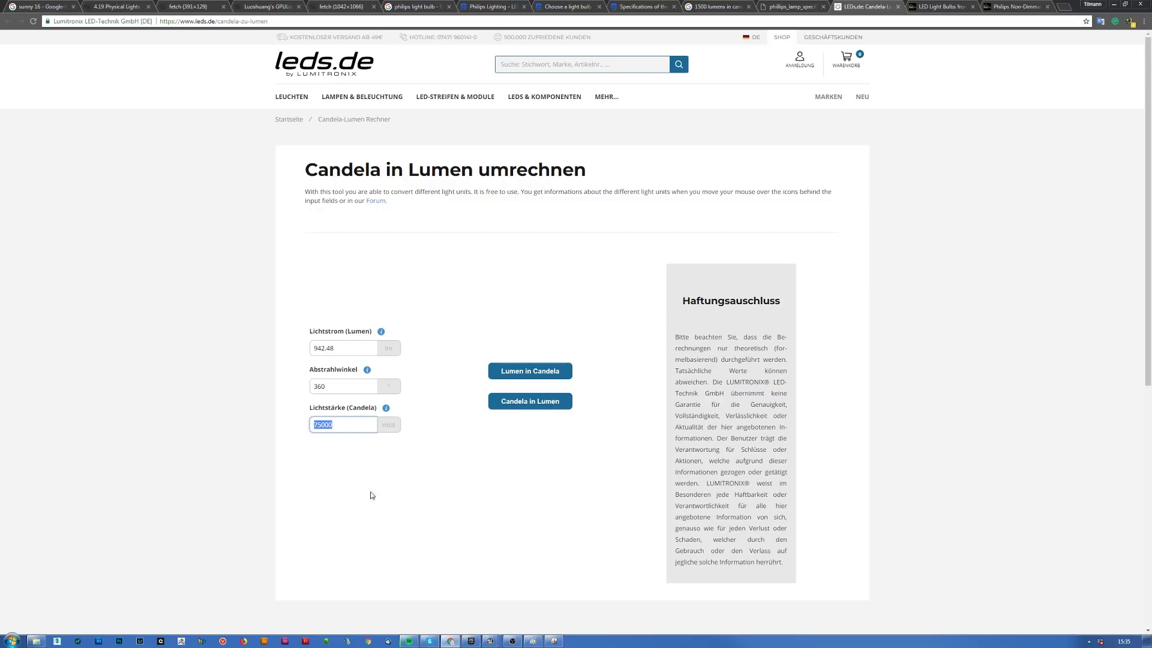
{"action": "left_click", "coordinate": [1113, 5]}
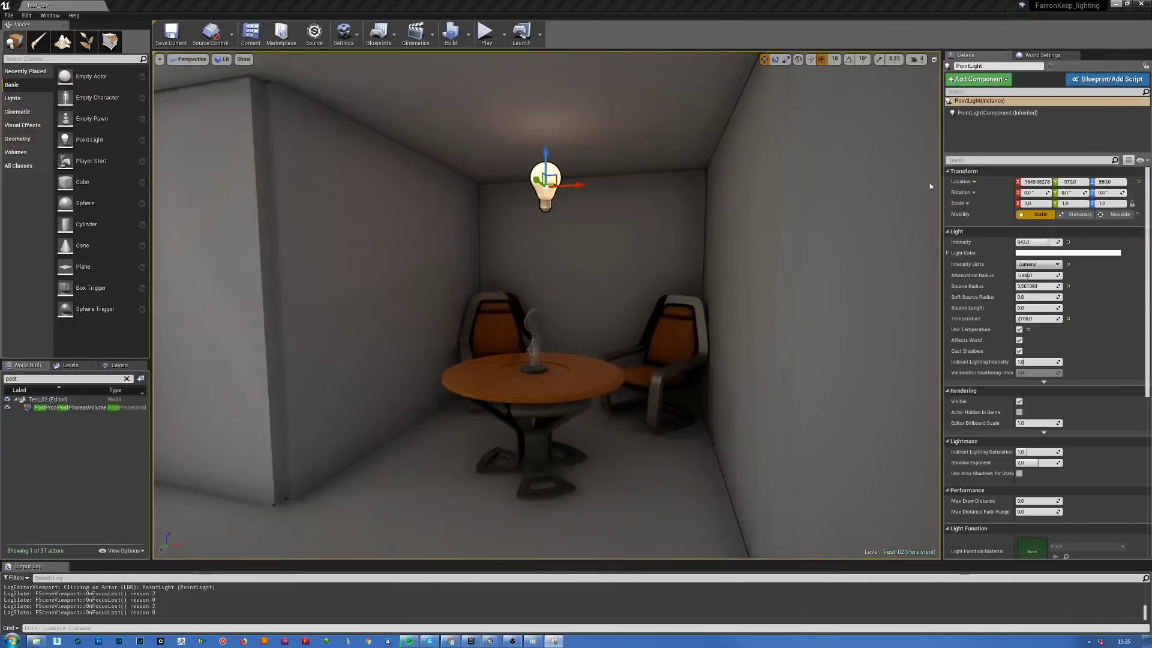
{"action": "left_click", "coordinate": [1037, 264]}
{"action": "left_click", "coordinate": [1036, 278]}
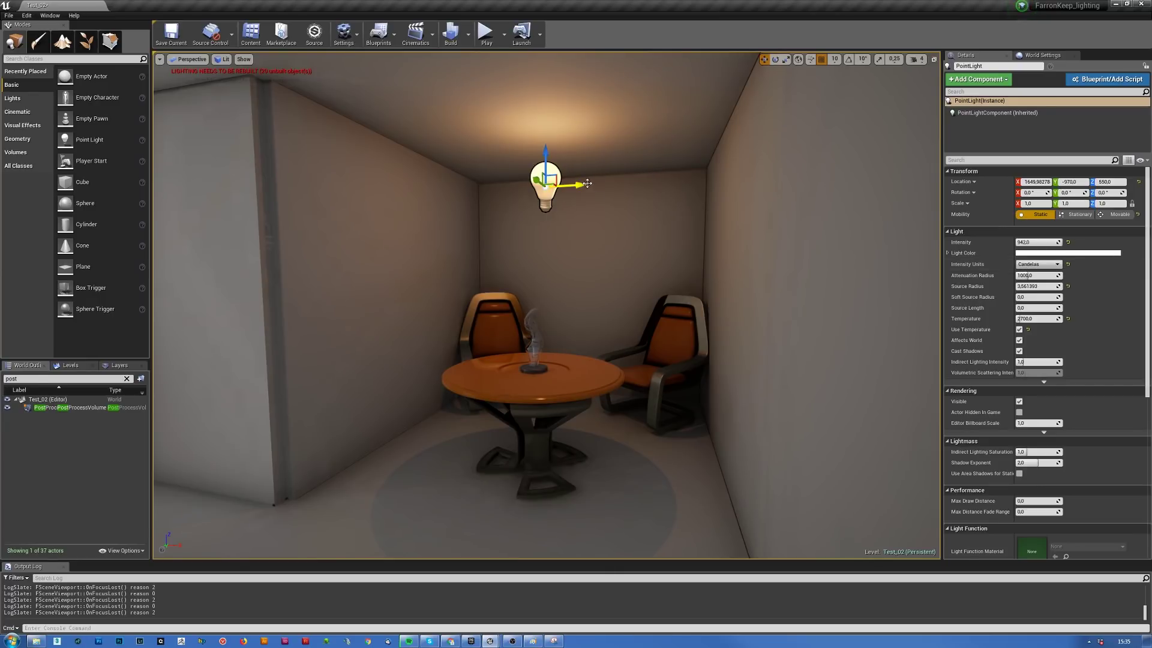
{"action": "left_click", "coordinate": [1041, 243]}
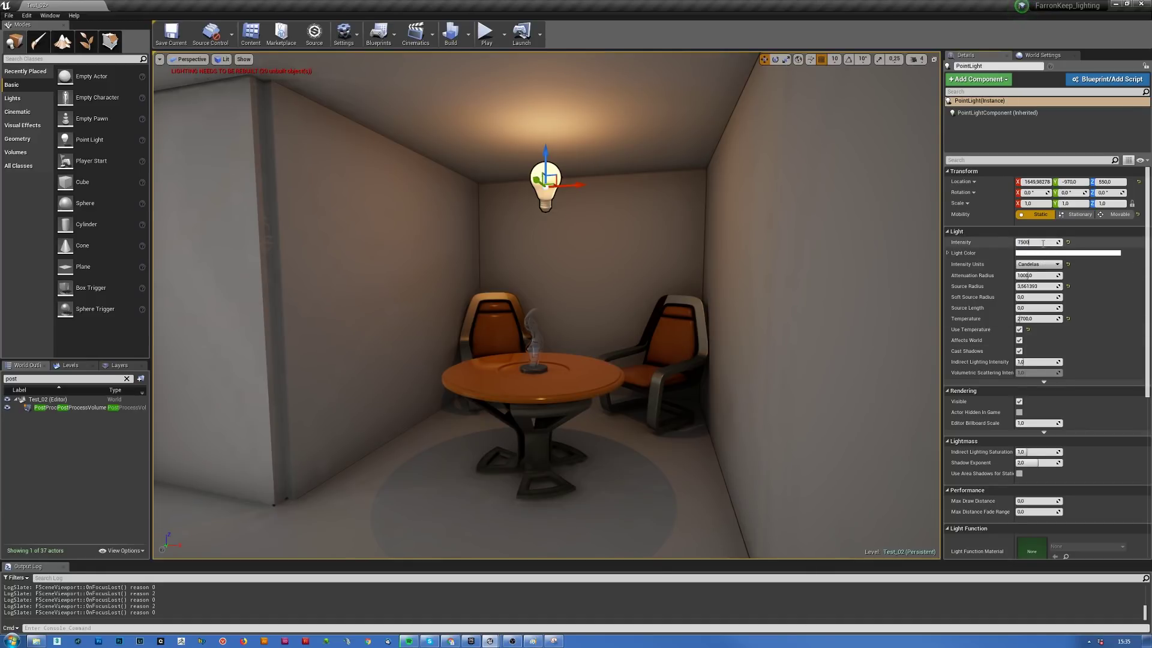
{"action": "type", "text": "75000"}
{"action": "key", "text": "Return"}
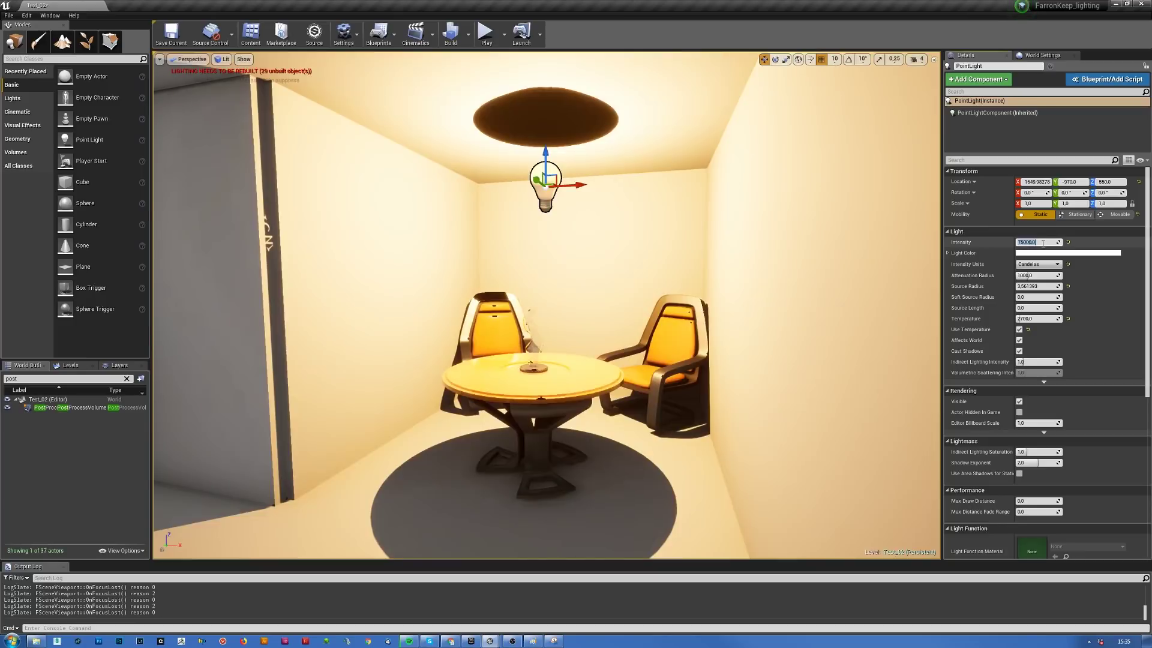
- Examine the point light's effect on the table area and neighbouring room, glancing back at the converter in Chrome
{"action": "right_click_drag", "start_coordinate": [802, 363], "coordinate": [741, 377]}
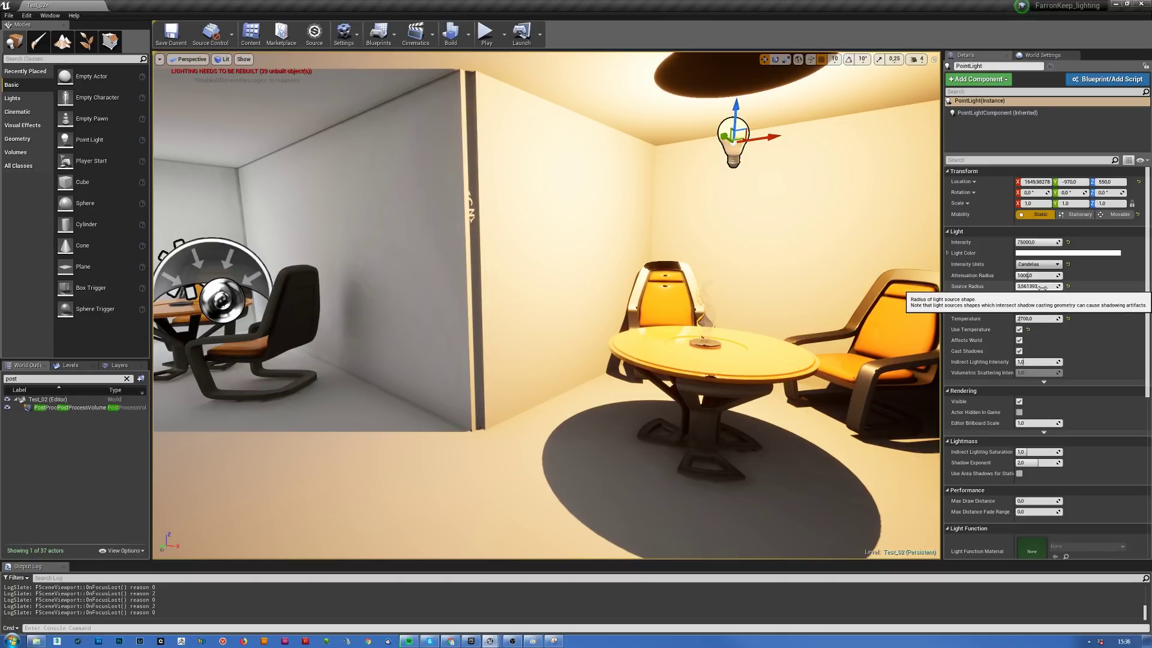
{"action": "right_click_drag", "start_coordinate": [696, 338], "coordinate": [613, 324]}
{"action": "key", "text": "f"}
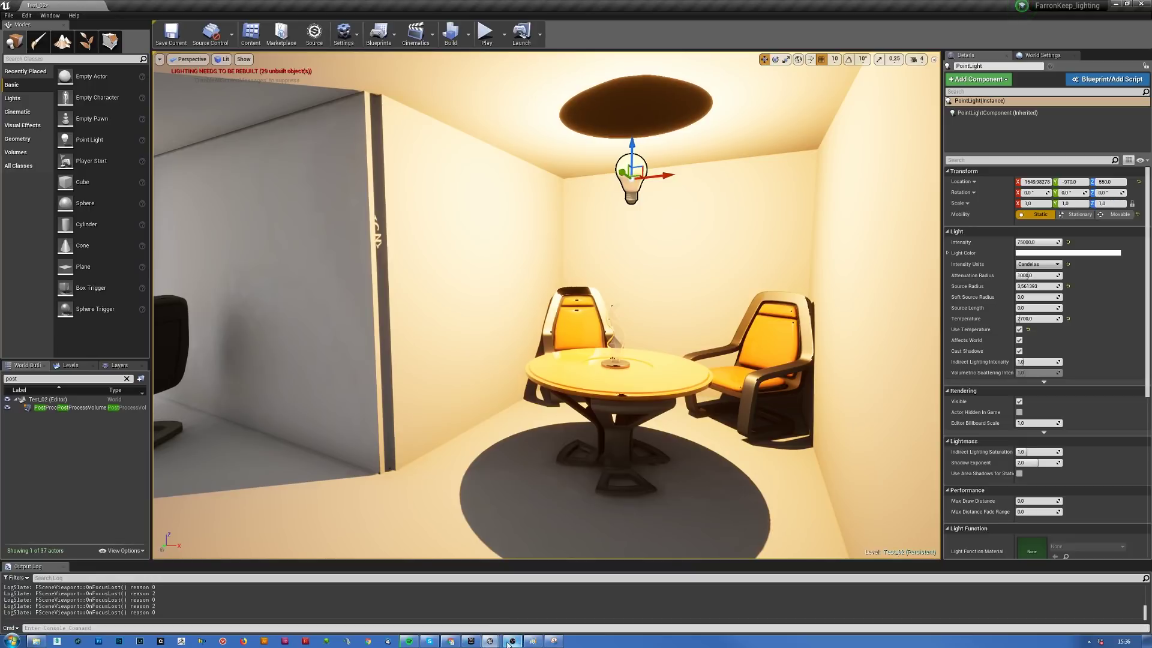
{"action": "left_click", "coordinate": [450, 640]}
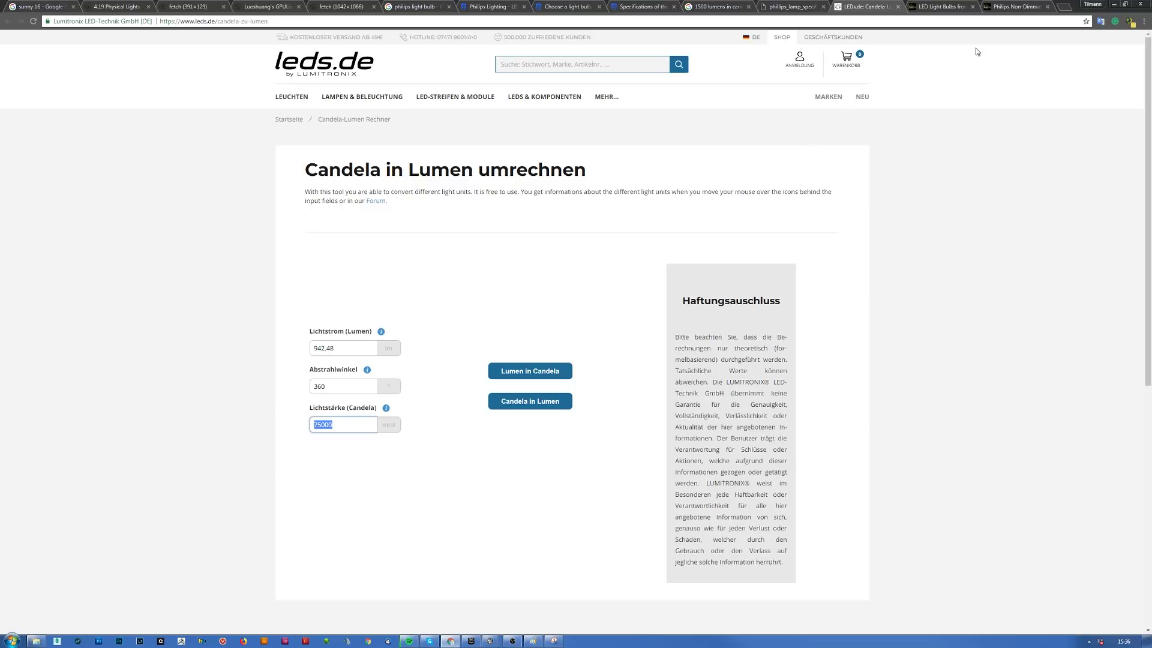
{"action": "left_click", "coordinate": [1114, 4]}
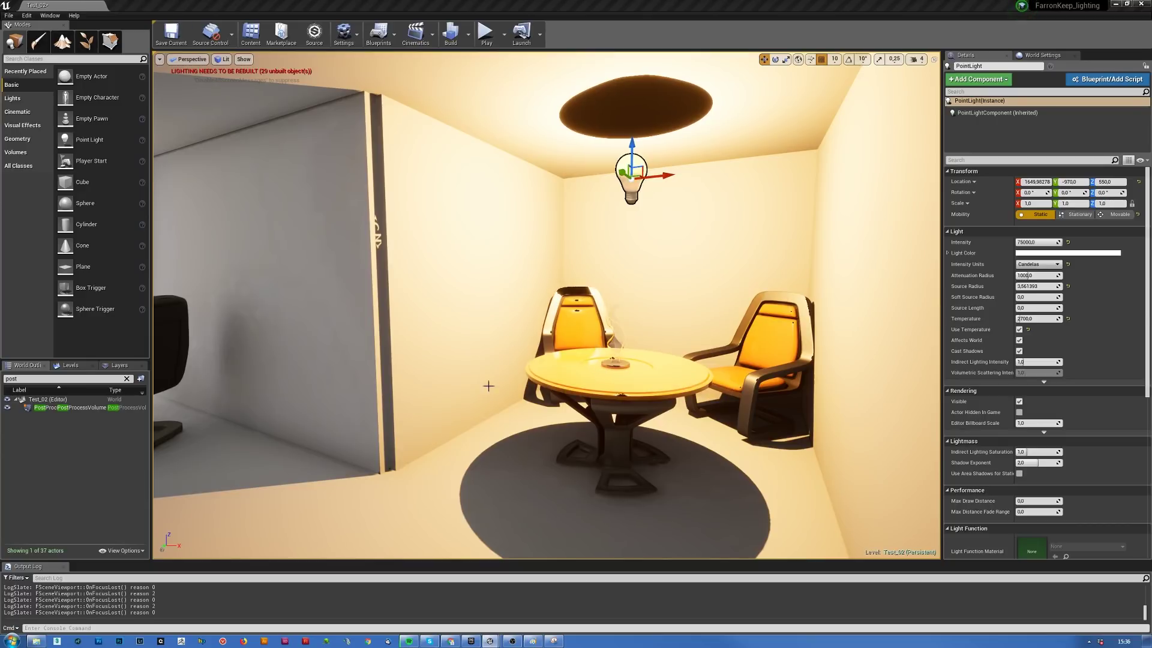
{"action": "left_click_drag", "start_coordinate": [488, 386], "coordinate": [456, 342]}
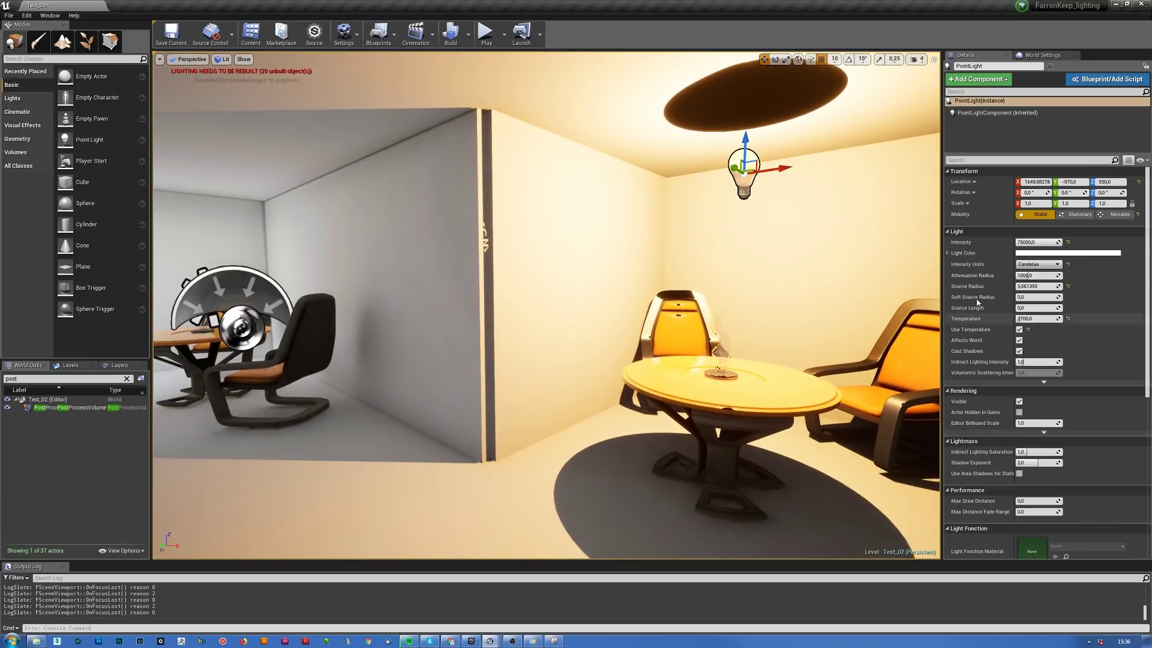
{"action": "left_click_drag", "start_coordinate": [736, 453], "coordinate": [670, 334]}
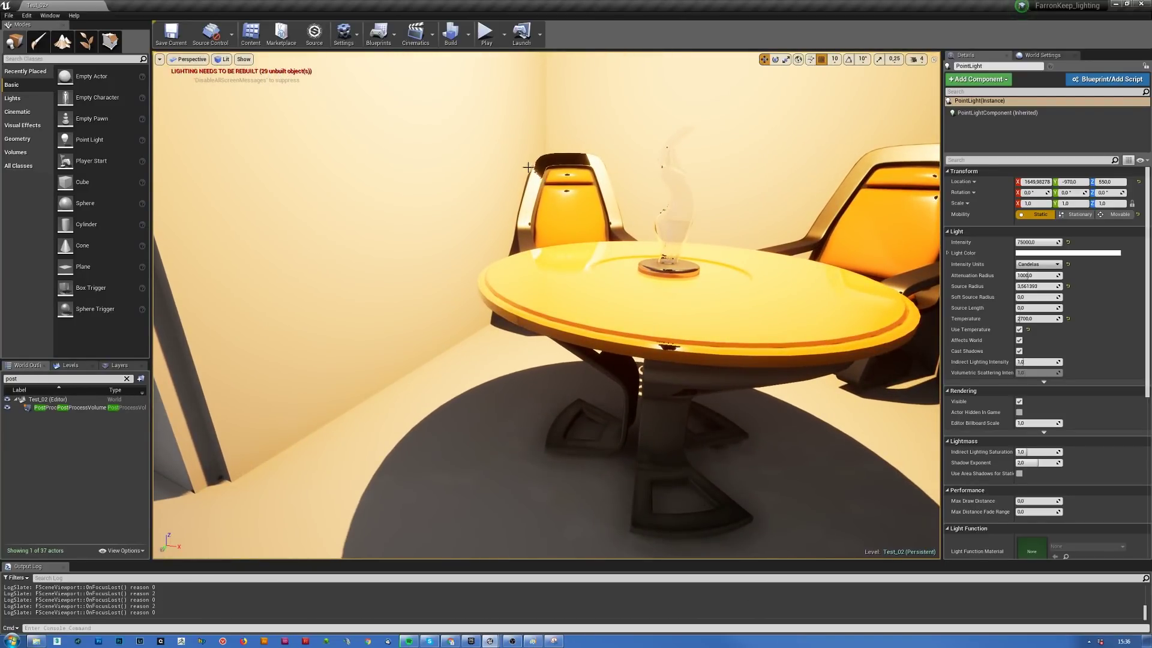
- Examine the candela-lit table room up close, including the chairs, the tabletop, the floor shadow and the walls around the point light
{"action": "left_click_drag", "start_coordinate": [528, 167], "coordinate": [549, 303]}
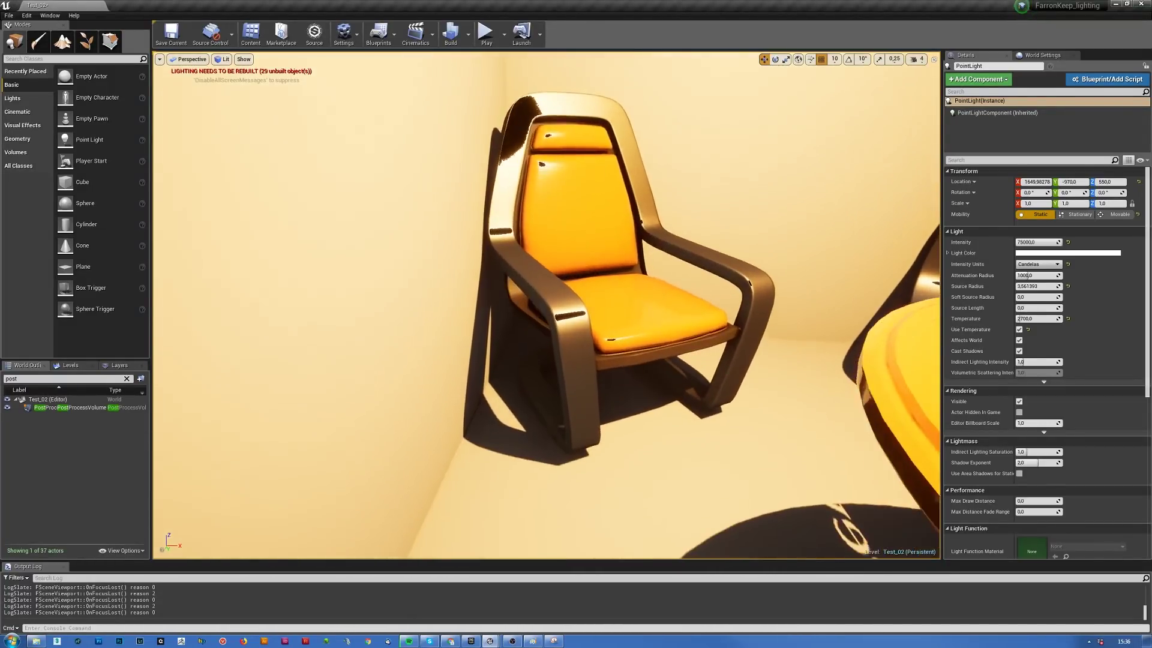
{"action": "right_click_drag", "start_coordinate": [570, 192], "coordinate": [419, 192]}
{"action": "right_click_drag", "start_coordinate": [557, 470], "coordinate": [540, 468]}
{"action": "right_click_drag", "start_coordinate": [746, 234], "coordinate": [745, 233]}
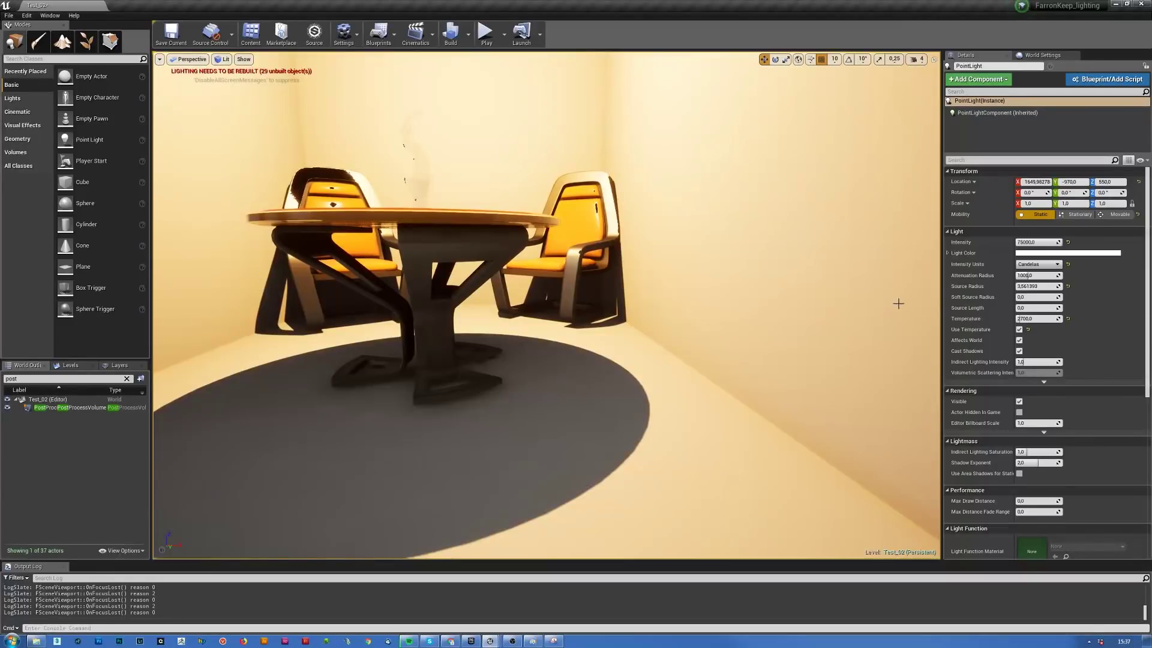
{"action": "right_click_drag", "start_coordinate": [826, 318], "coordinate": [737, 318]}
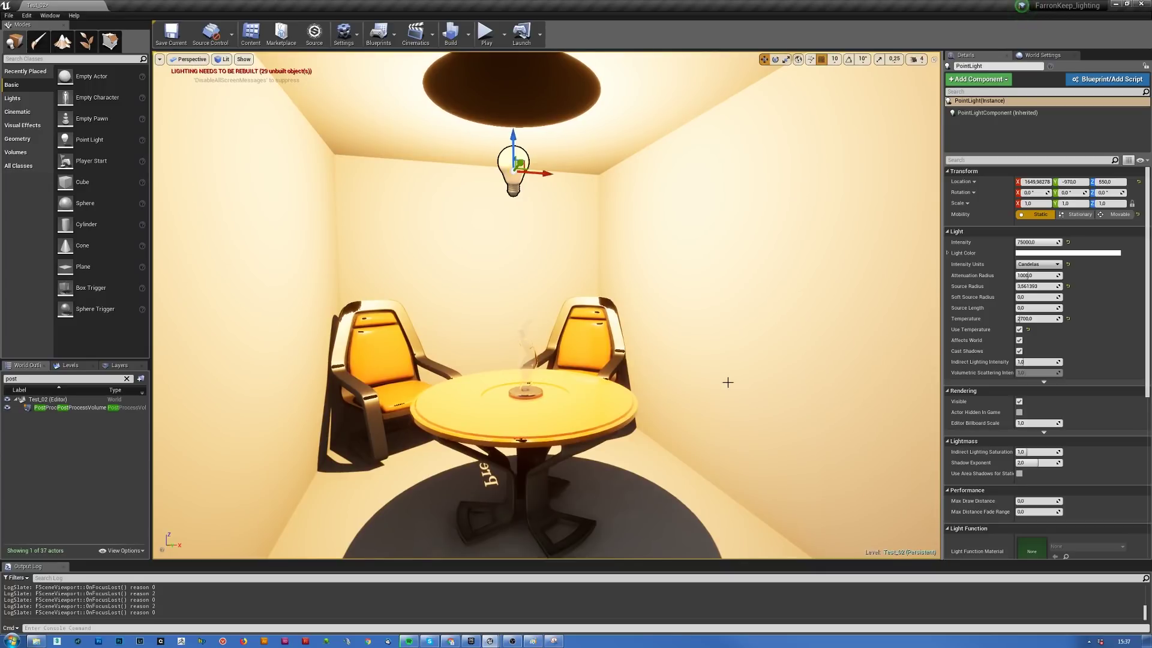
{"action": "right_click_drag", "start_coordinate": [856, 368], "coordinate": [833, 368]}
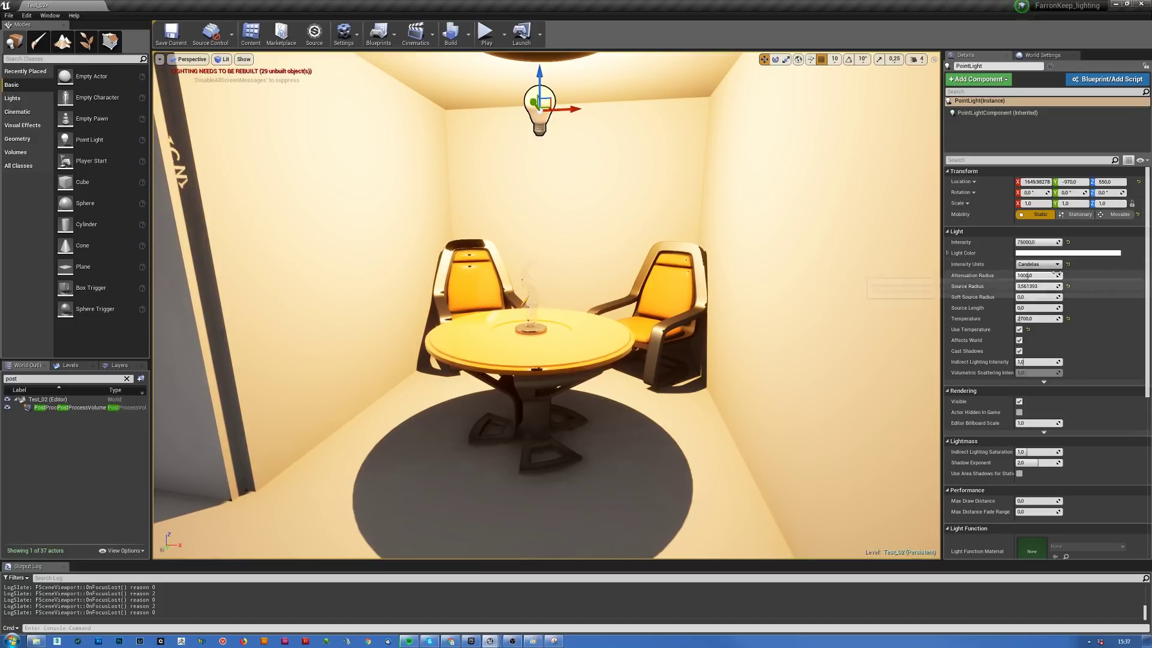
- Check the point light's intensity unit options, keep Candelas, and compare the lit table room with the neighbouring room
{"action": "left_click", "coordinate": [1035, 264]}
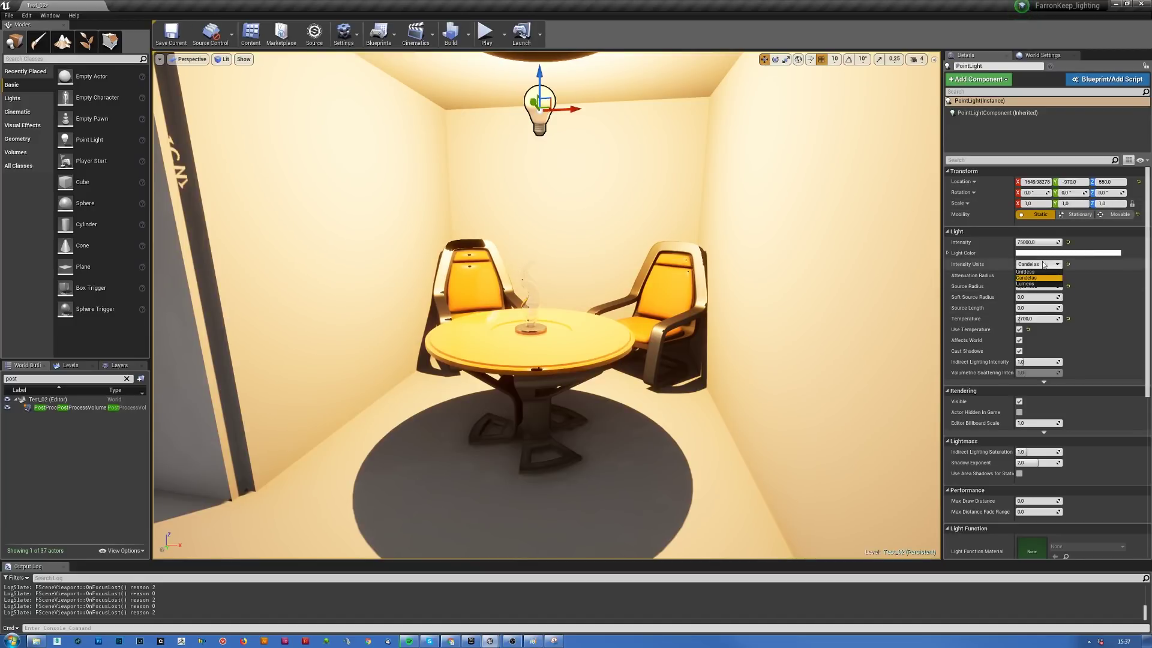
{"action": "left_click", "coordinate": [1025, 278]}
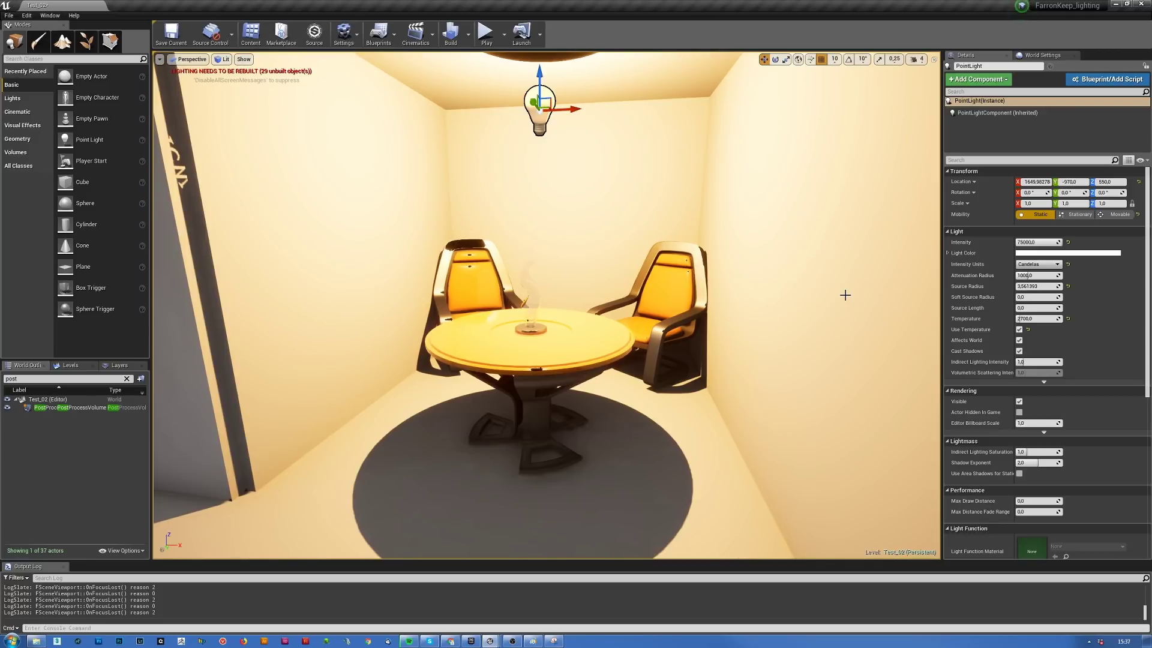
{"action": "left_click_drag", "start_coordinate": [845, 294], "coordinate": [810, 384]}
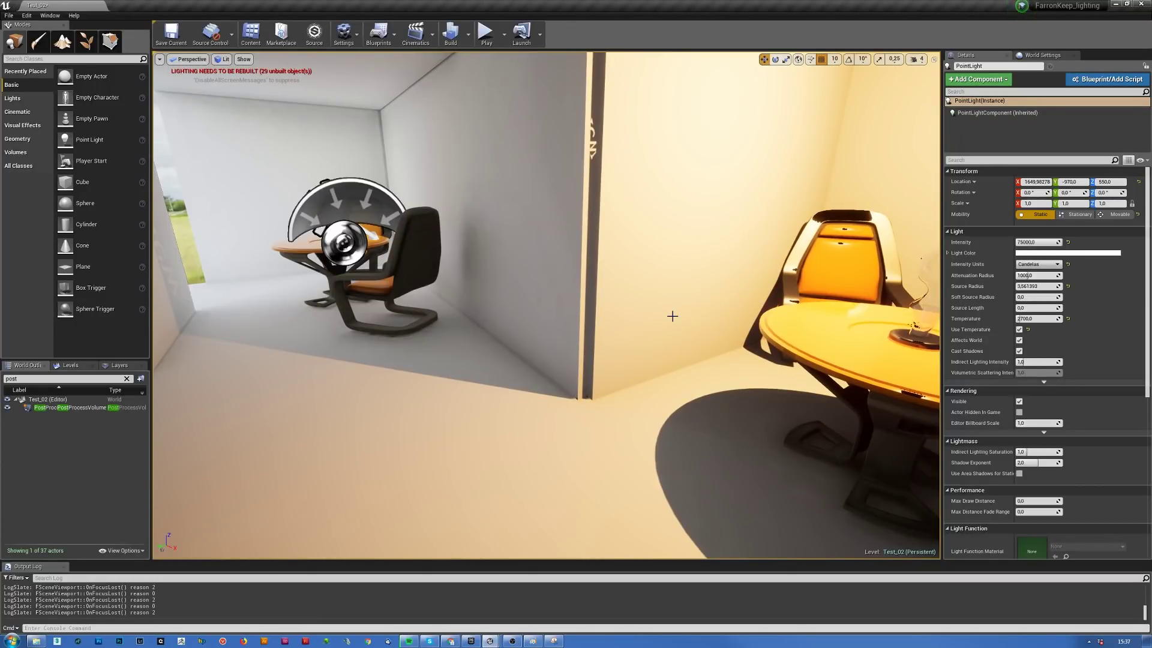
{"action": "right_click_drag", "start_coordinate": [726, 315], "coordinate": [810, 304]}
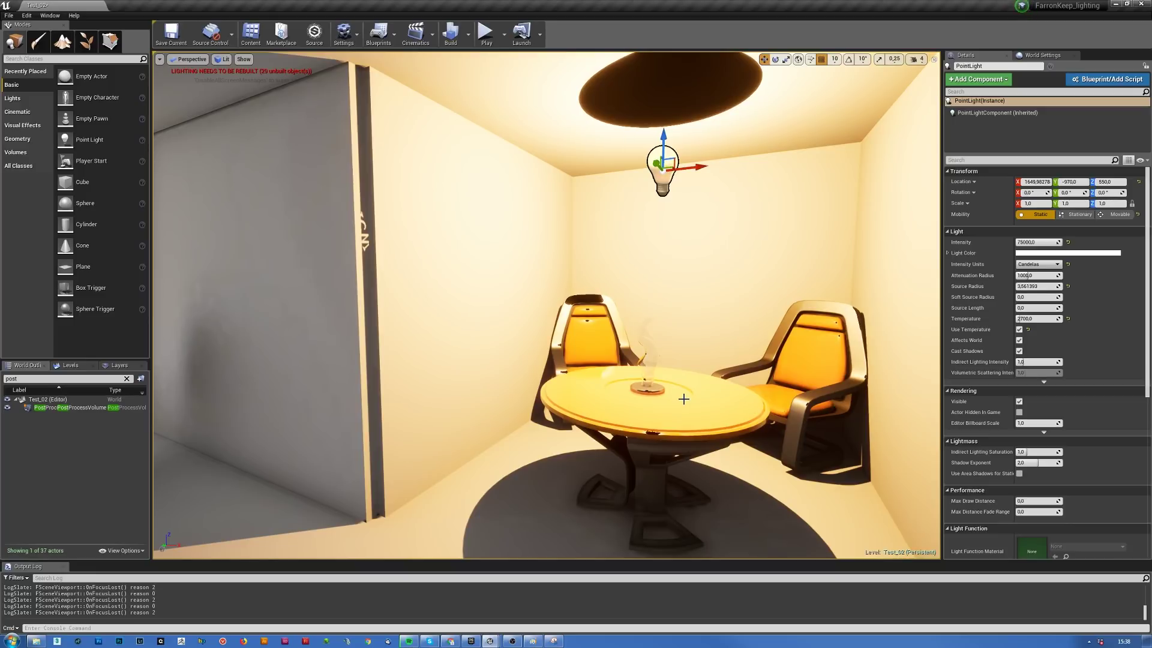
- Switch to Chrome and read the post on the new exposure settings at the start of page 2 of the 4.19 Physical Lights thread
{"action": "left_click", "coordinate": [451, 641]}
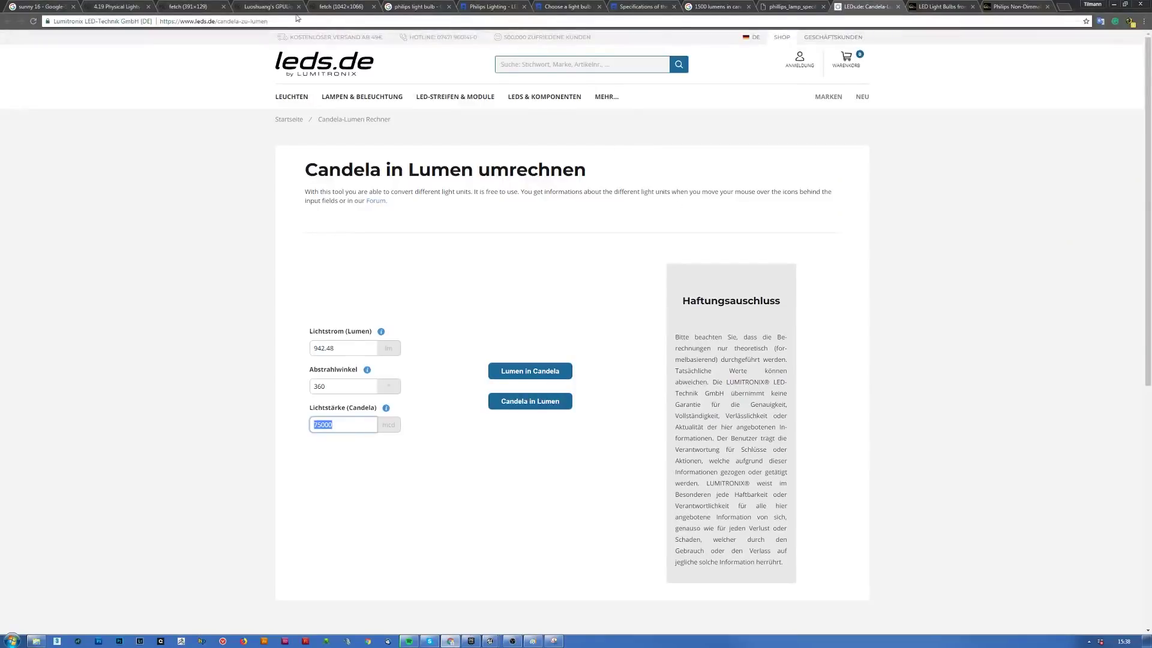
{"action": "left_click", "coordinate": [117, 7]}
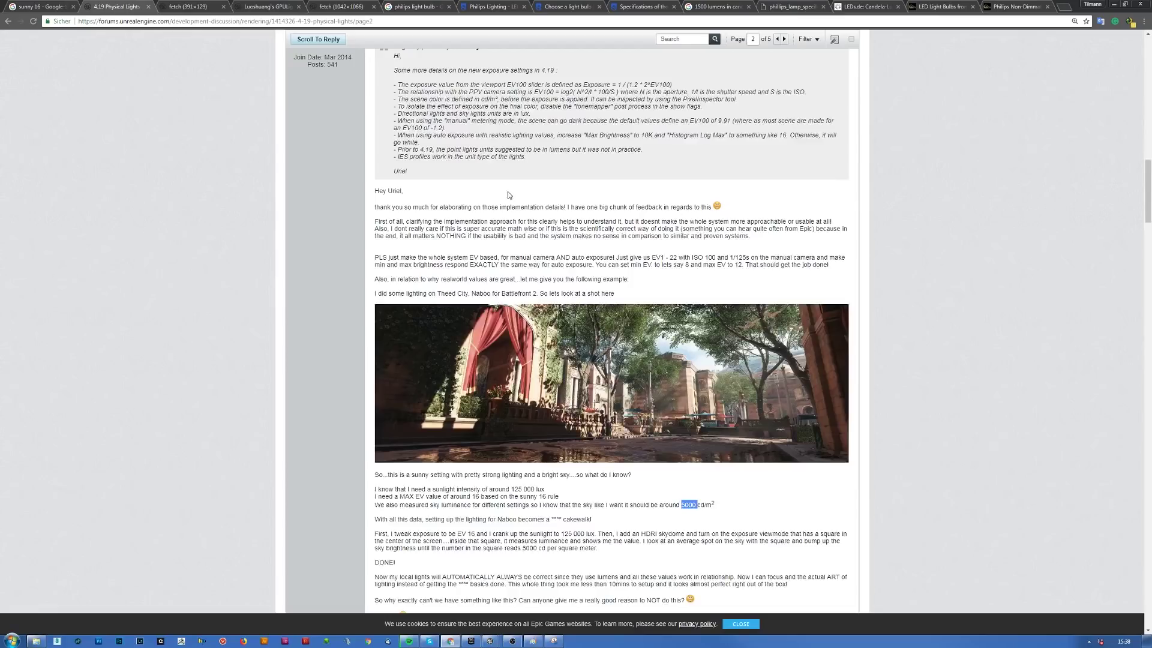
{"action": "scroll", "coordinate": [495, 277], "scroll_direction": "up", "scroll_amount": 20}
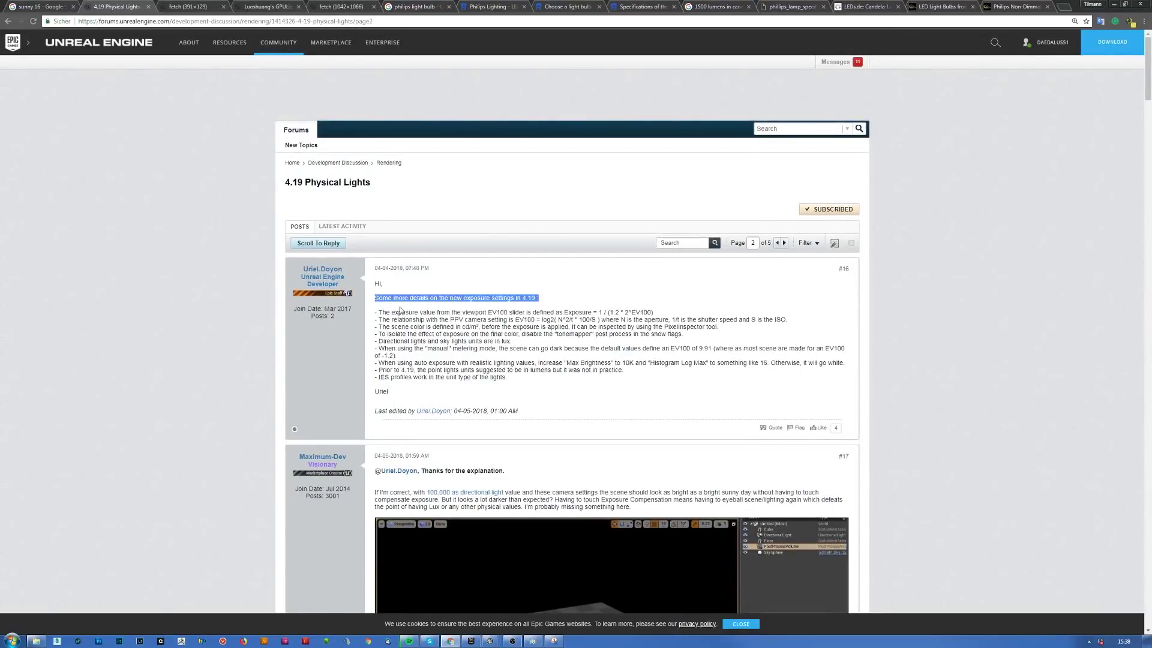
{"action": "left_click_drag", "start_coordinate": [375, 298], "coordinate": [564, 402]}
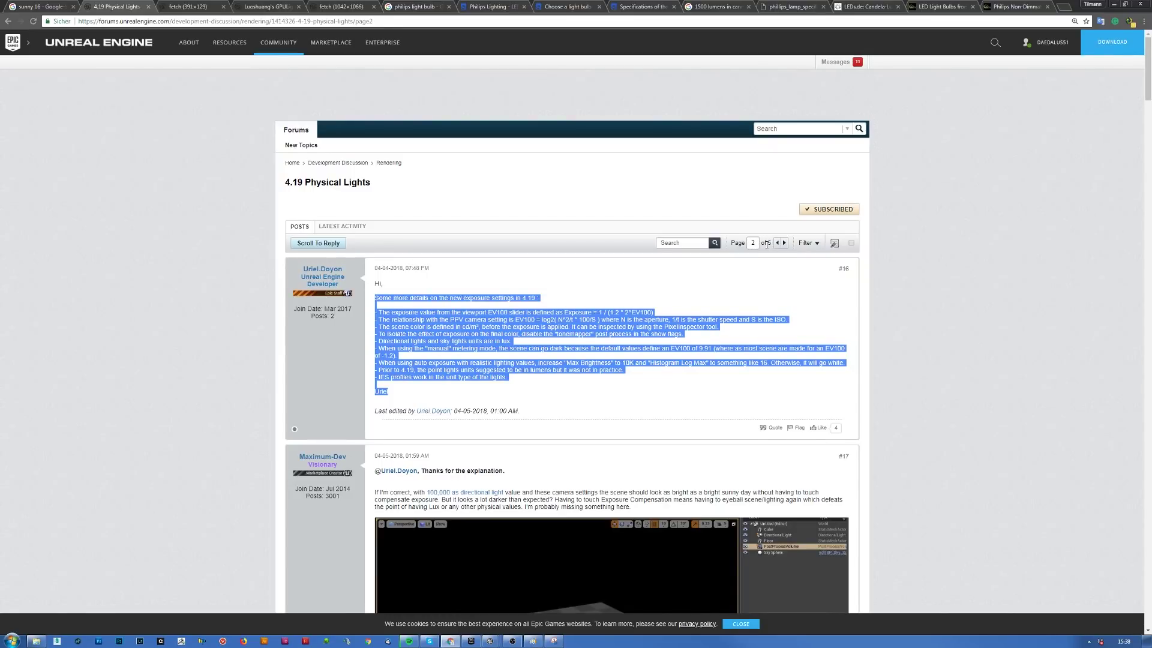
{"action": "double_click", "coordinate": [769, 243]}
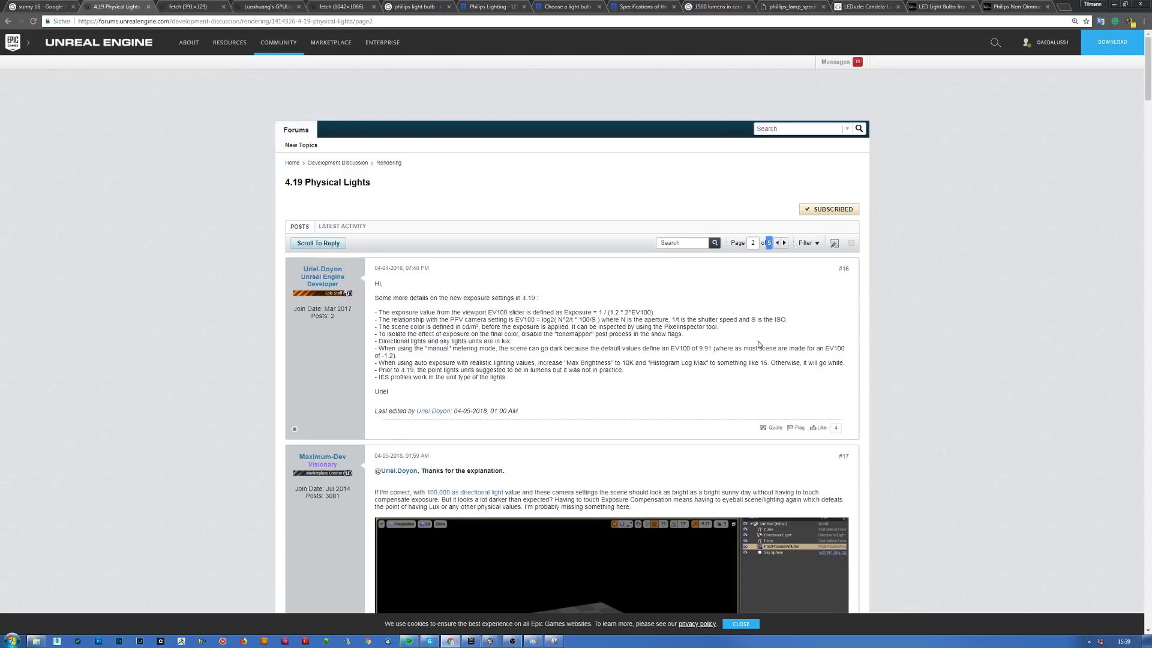
{"action": "left_click_drag", "start_coordinate": [594, 335], "coordinate": [619, 337]}
{"action": "left_click", "coordinate": [693, 336]}
- Switch back to the FarronKeep_lighting window in Unreal Editor and compare the daylit room with the warm, bulb-lit one
{"action": "left_click", "coordinate": [491, 641]}
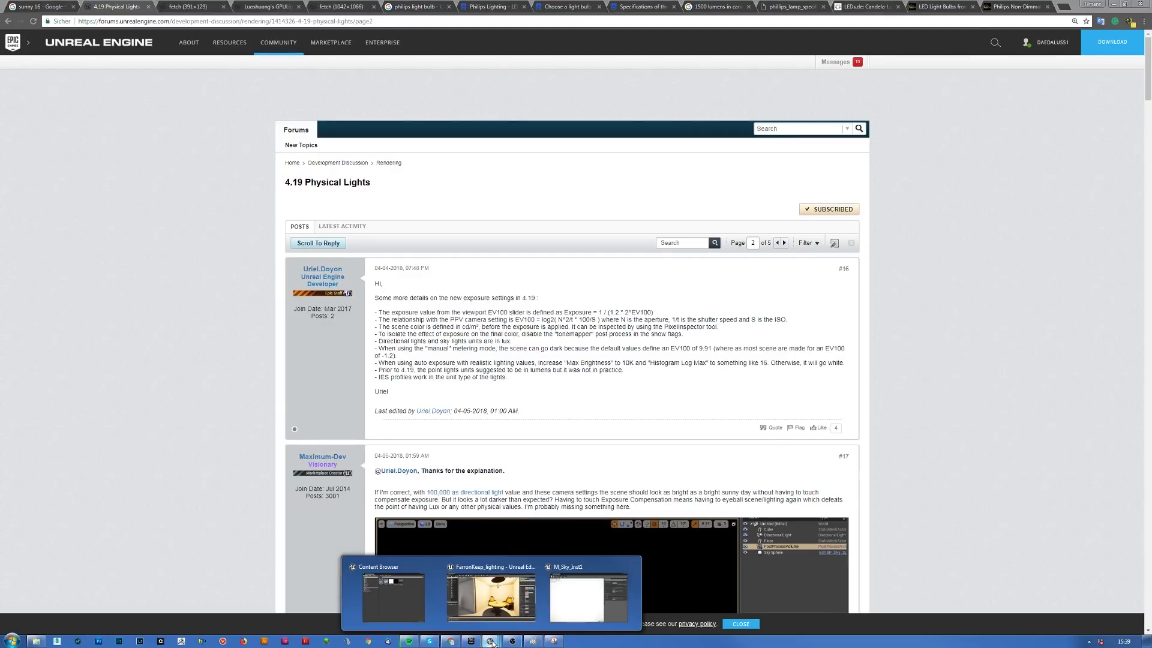
{"action": "left_click", "coordinate": [491, 595]}
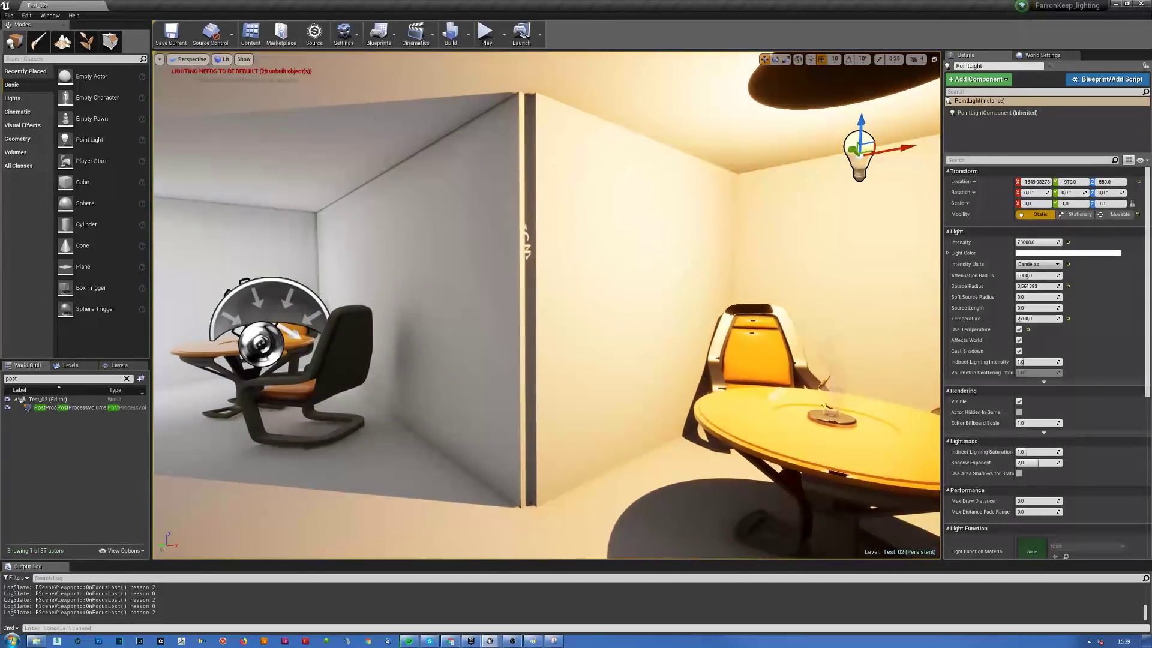
{"action": "right_click_drag", "start_coordinate": [789, 389], "coordinate": [789, 389]}
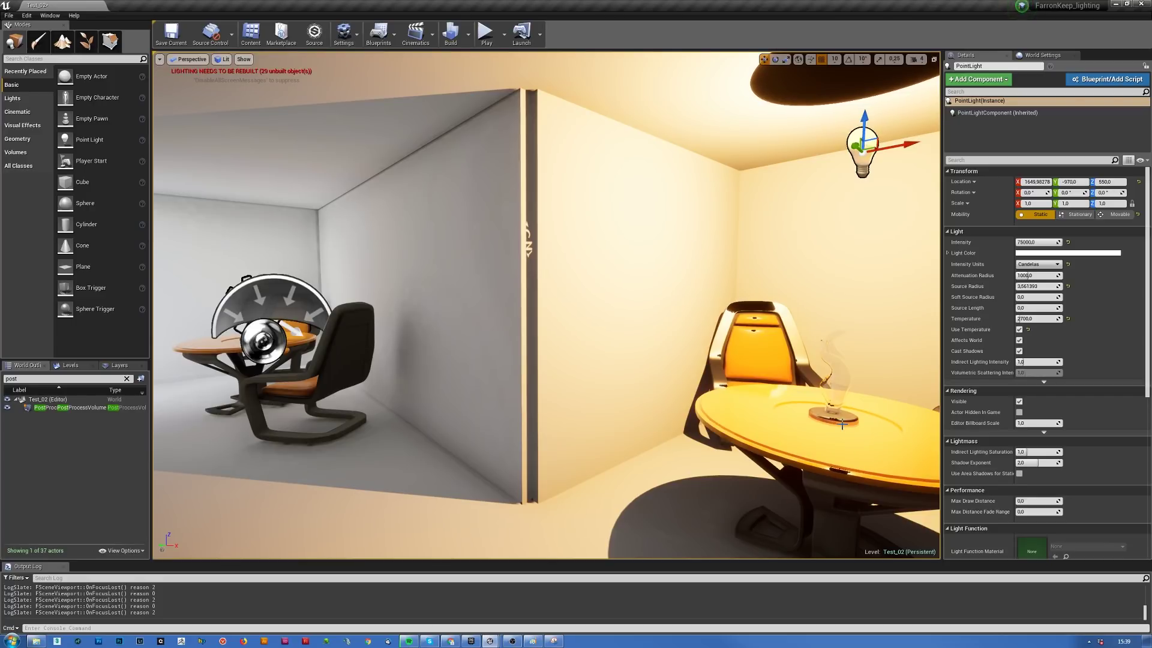
{"action": "right_click_drag", "start_coordinate": [880, 321], "coordinate": [875, 322]}
{"action": "right_click_drag", "start_coordinate": [588, 352], "coordinate": [586, 351]}
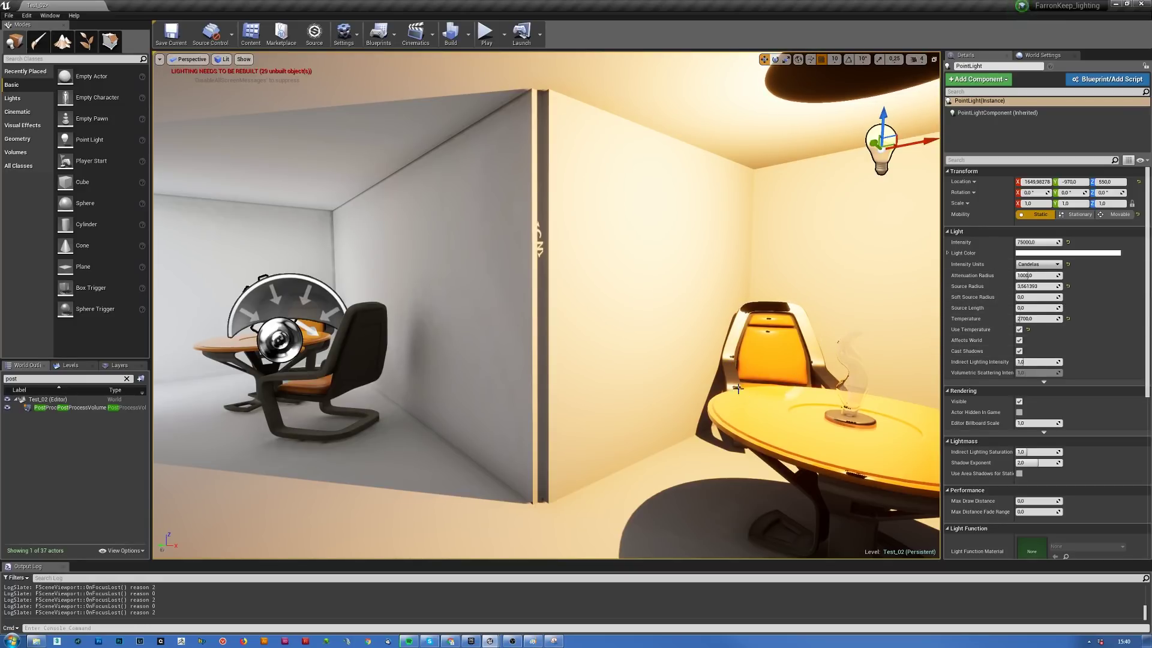
- Select the PostProcessVolume to review its Camera and Exposure settings against both rooms, cancelling the pending autosave
{"action": "left_click", "coordinate": [45, 405]}
{"action": "scroll", "coordinate": [1058, 427], "scroll_direction": "down", "scroll_amount": 5}
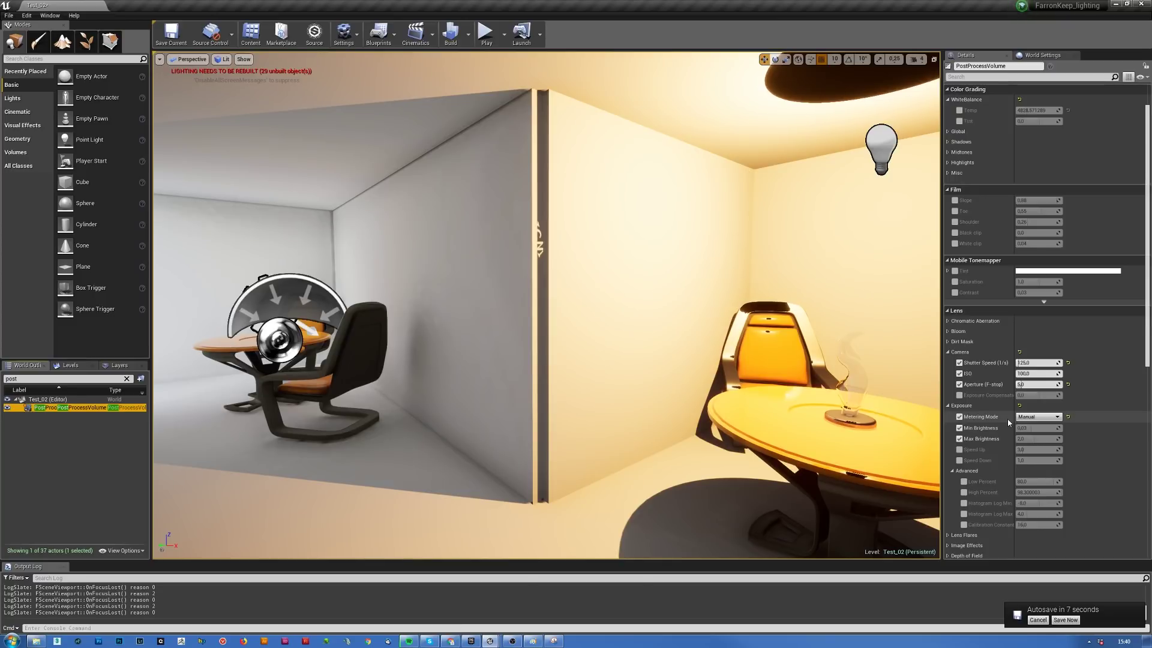
{"action": "left_click", "coordinate": [1037, 620]}
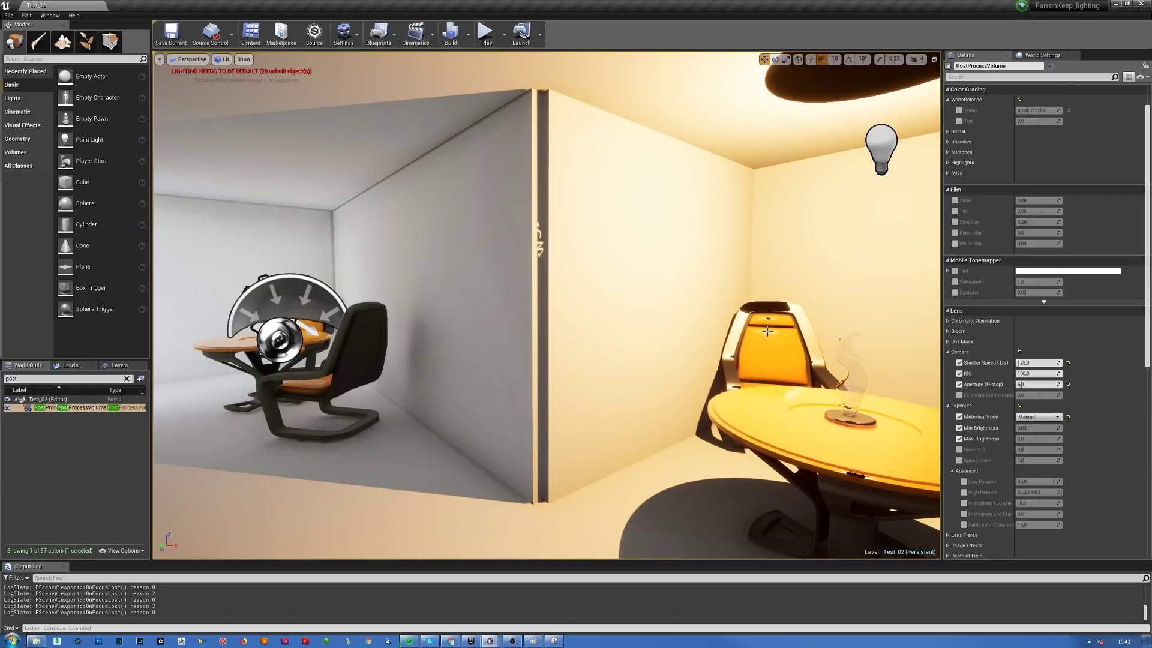
{"action": "right_click_drag", "start_coordinate": [776, 390], "coordinate": [800, 305]}
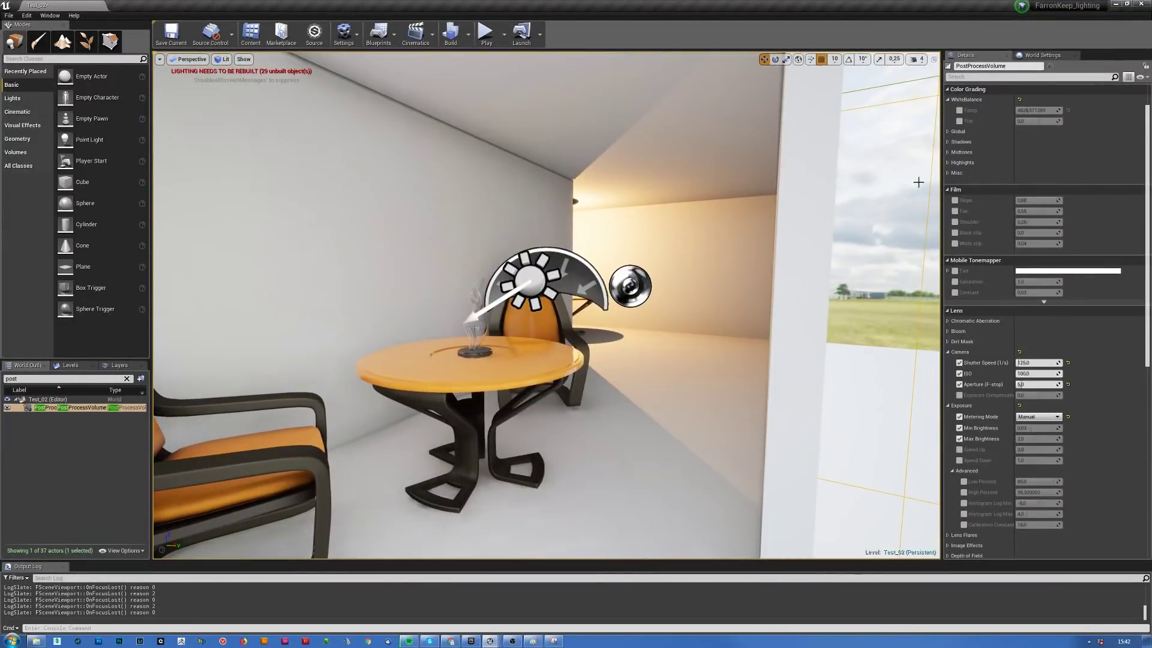
{"action": "right_click_drag", "start_coordinate": [739, 301], "coordinate": [703, 335]}
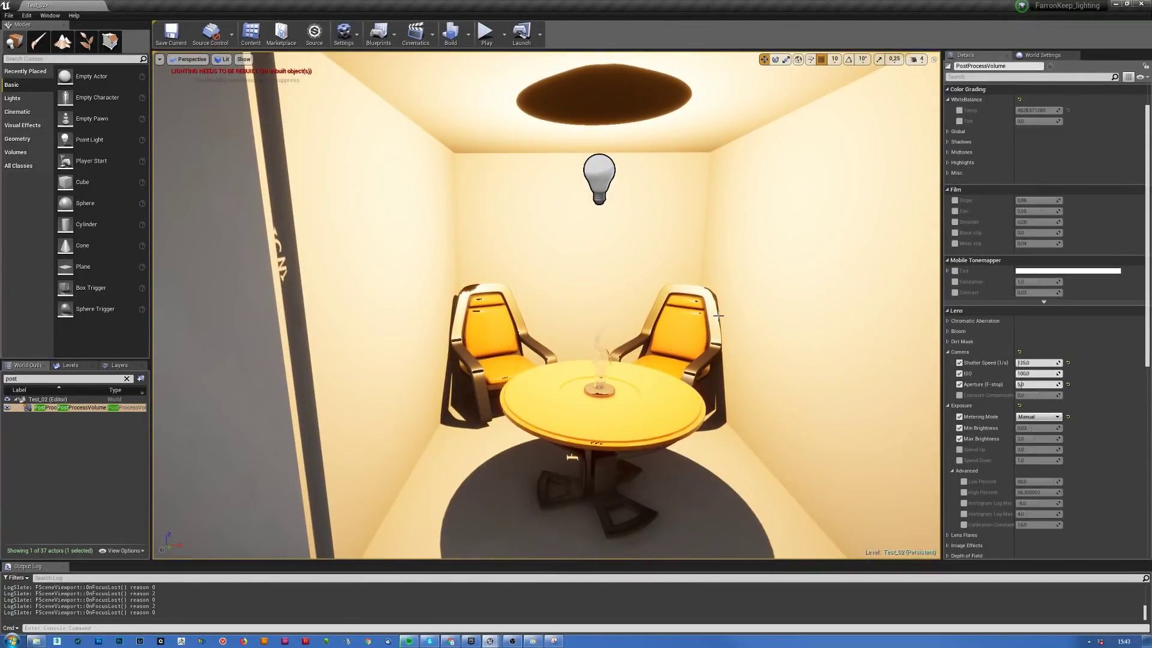